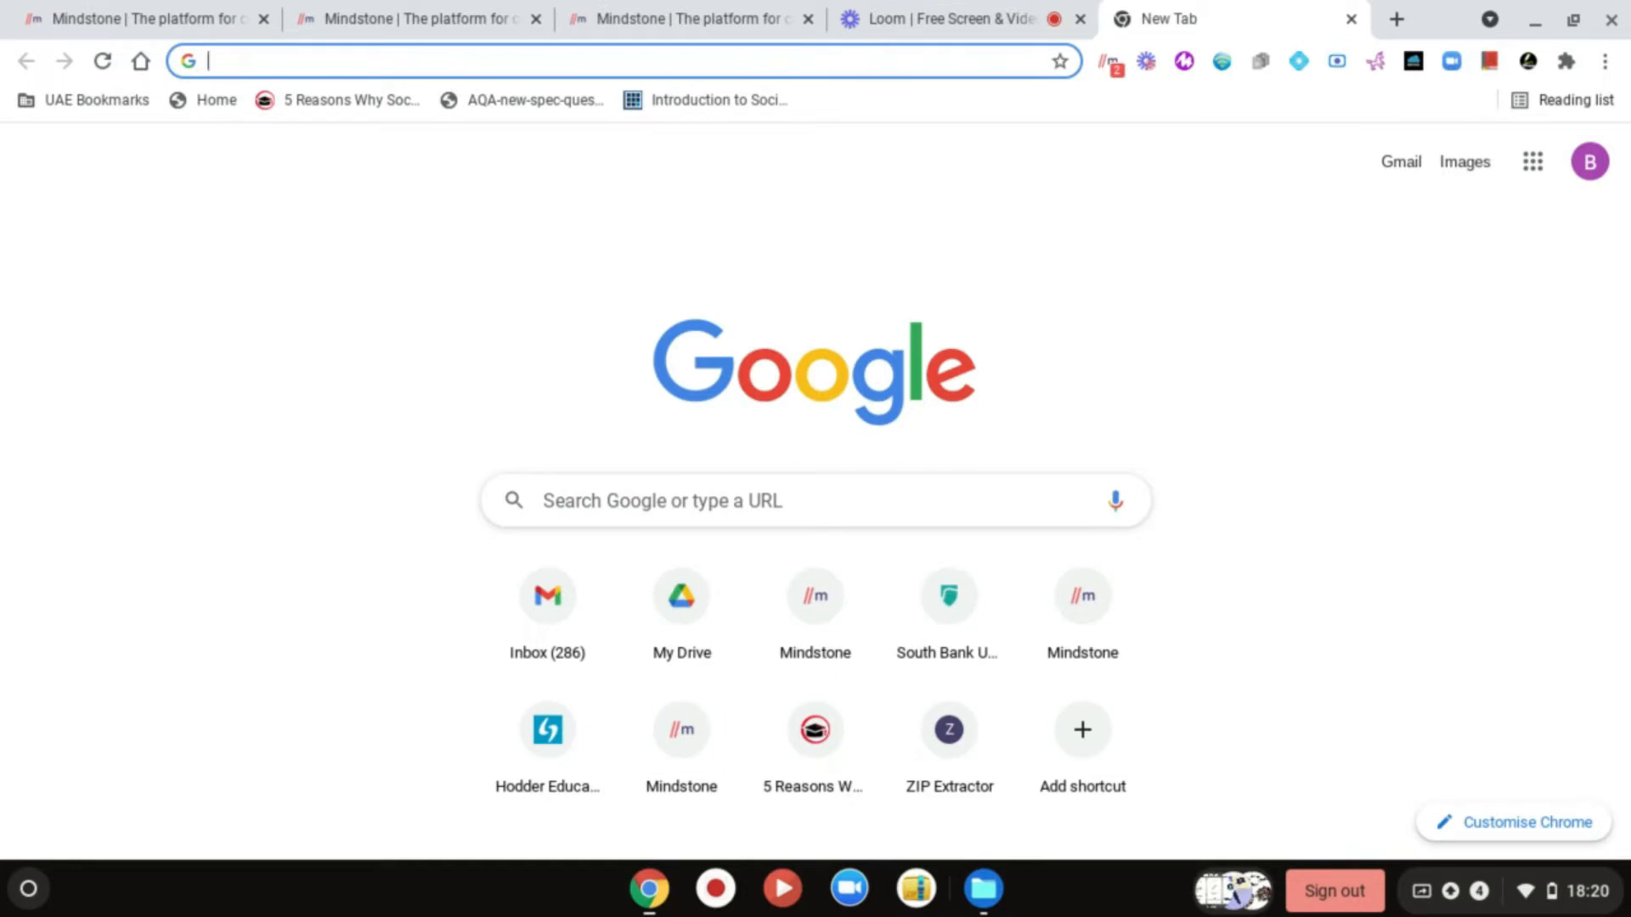
# - On the Mindstone creator page, start a new course and name it "Super Curriculum Learning - Sociology"
pyautogui.click(74, 12)
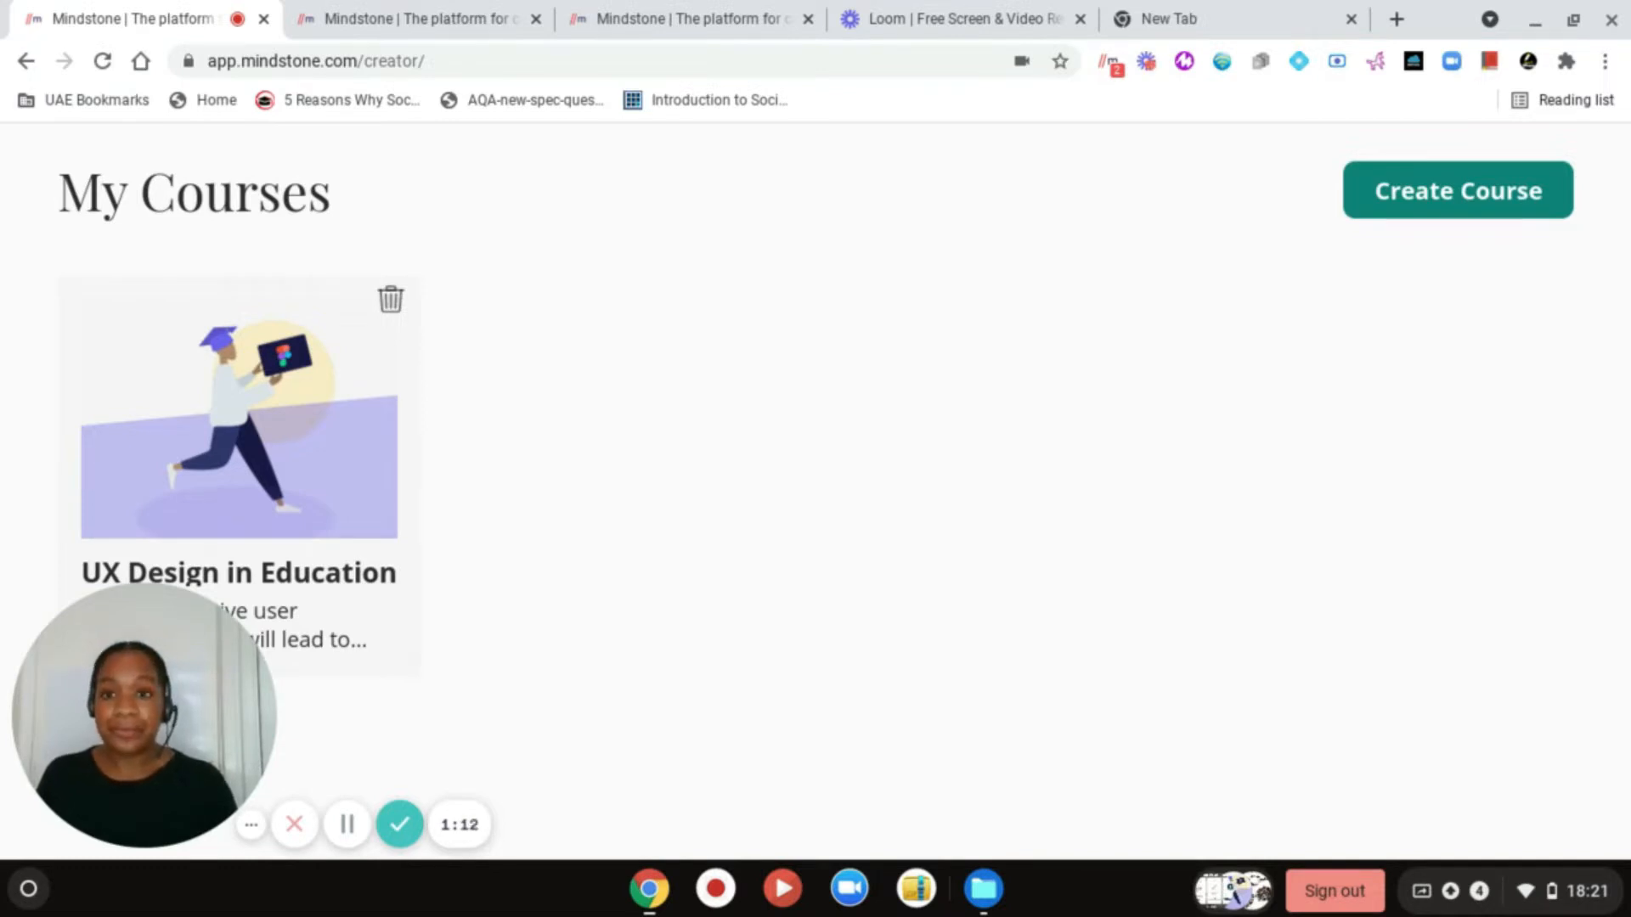
pyautogui.click(1482, 204)
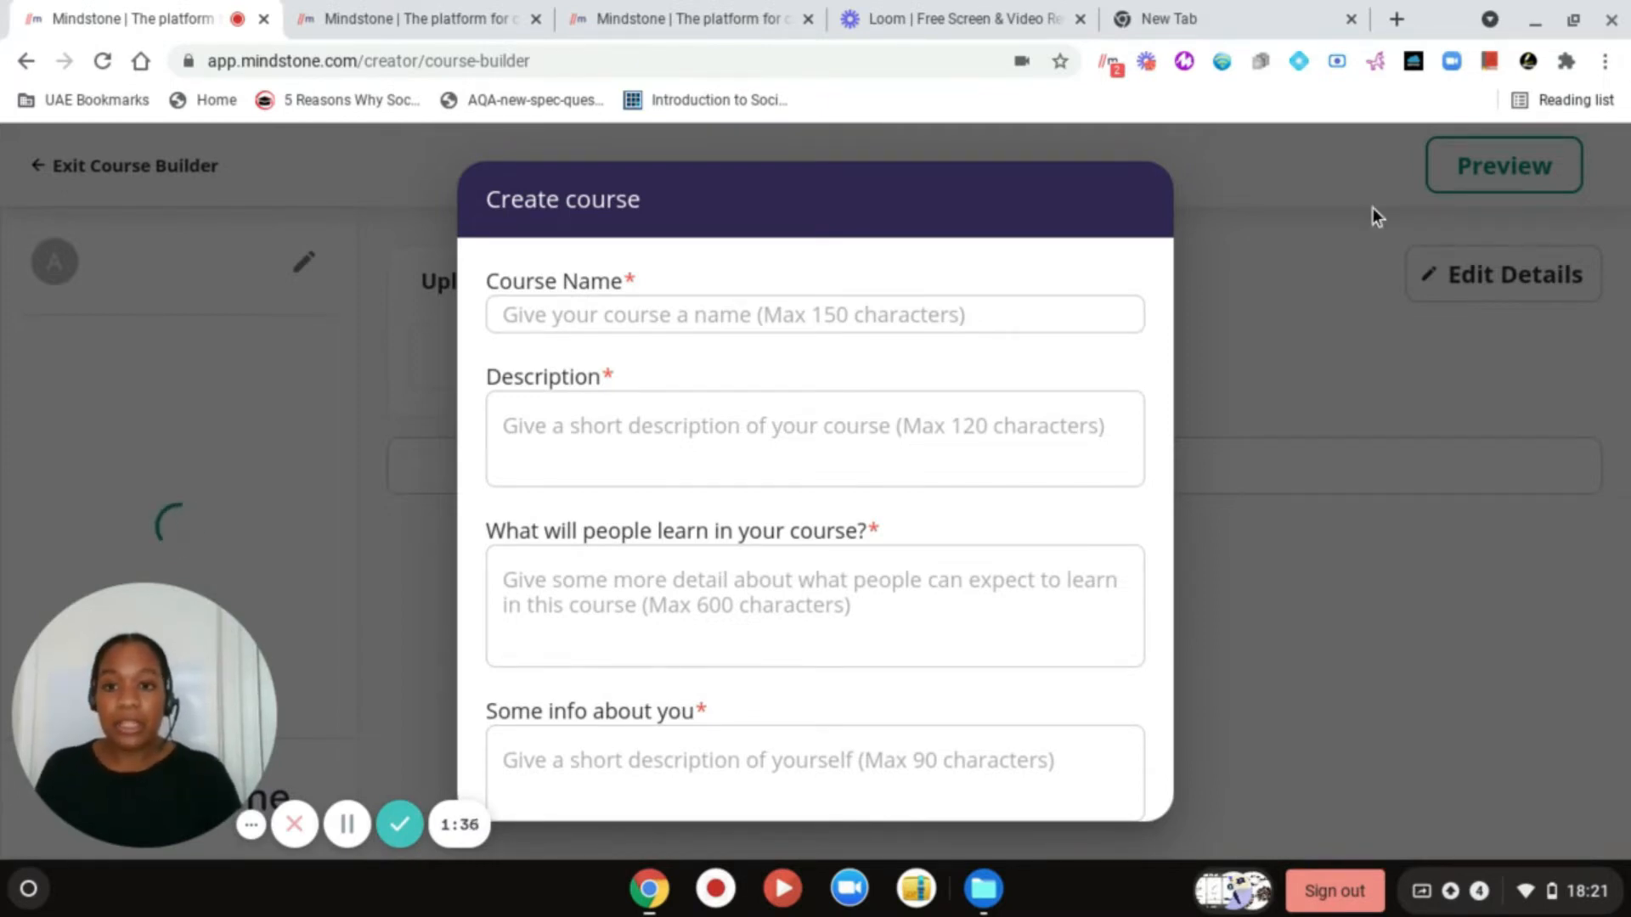
pyautogui.click(770, 310)
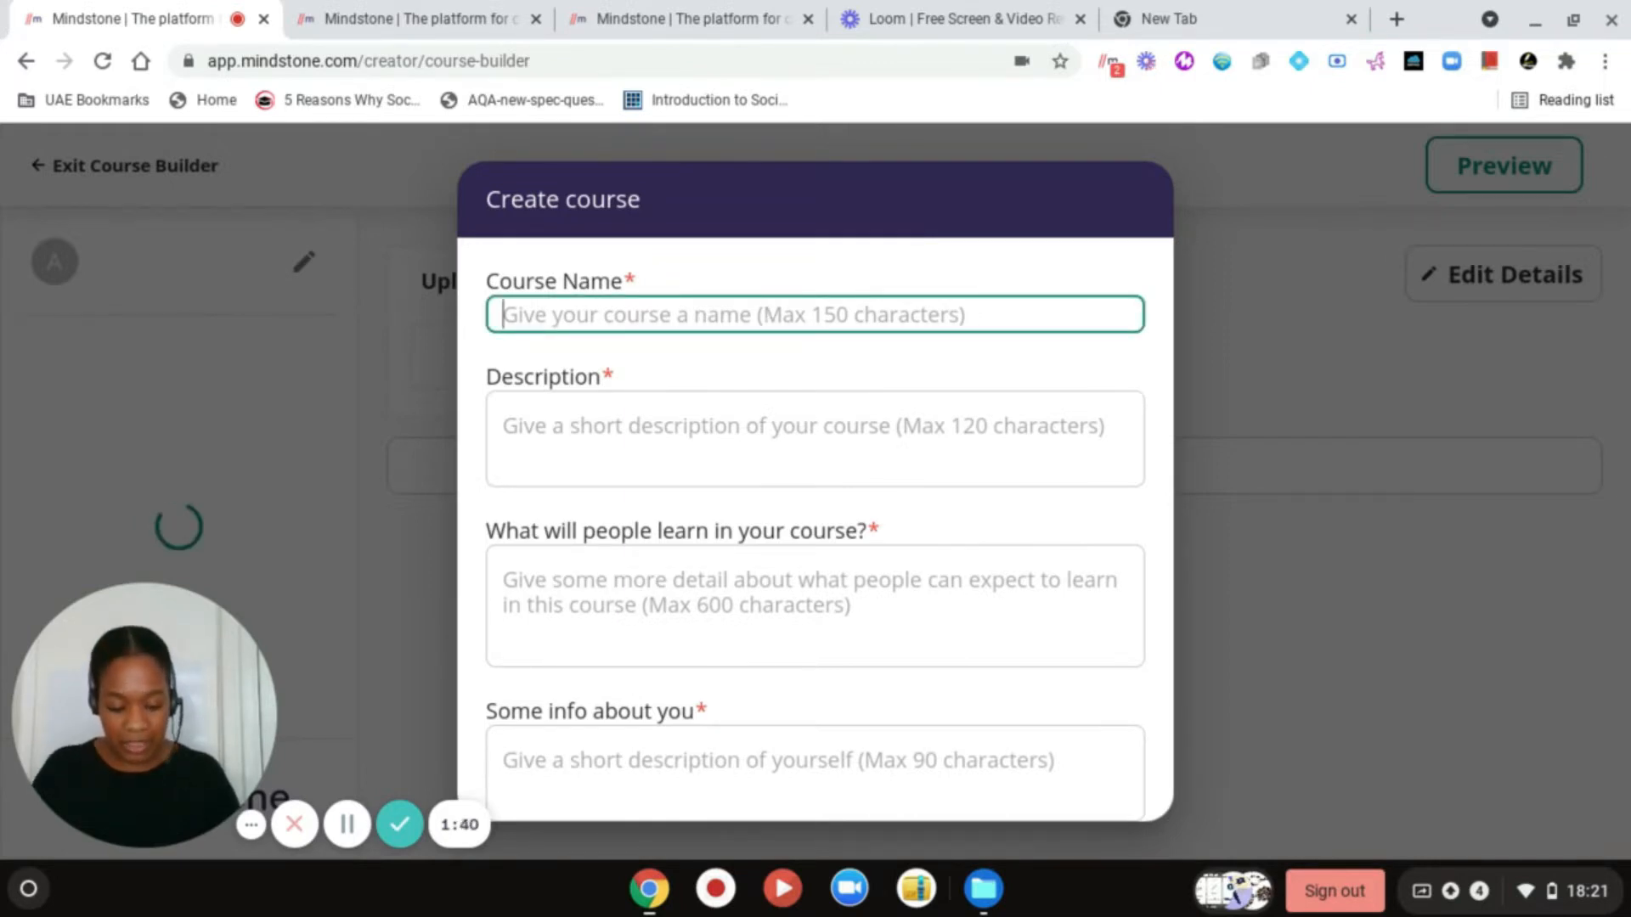
pyautogui.write('Sup')
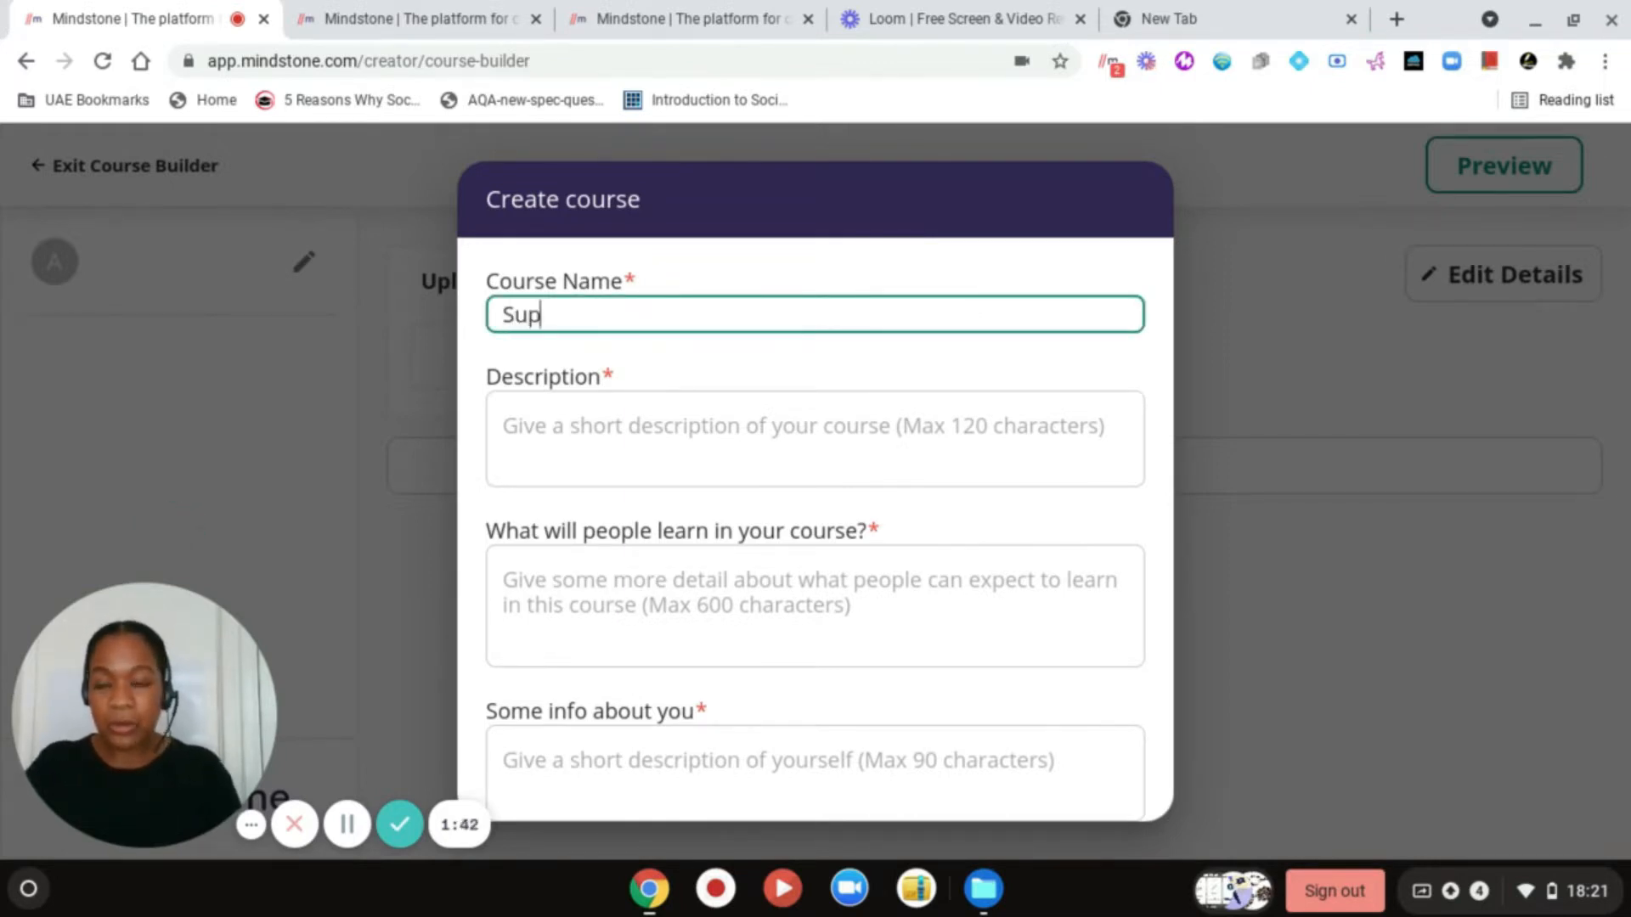
pyautogui.write('er')
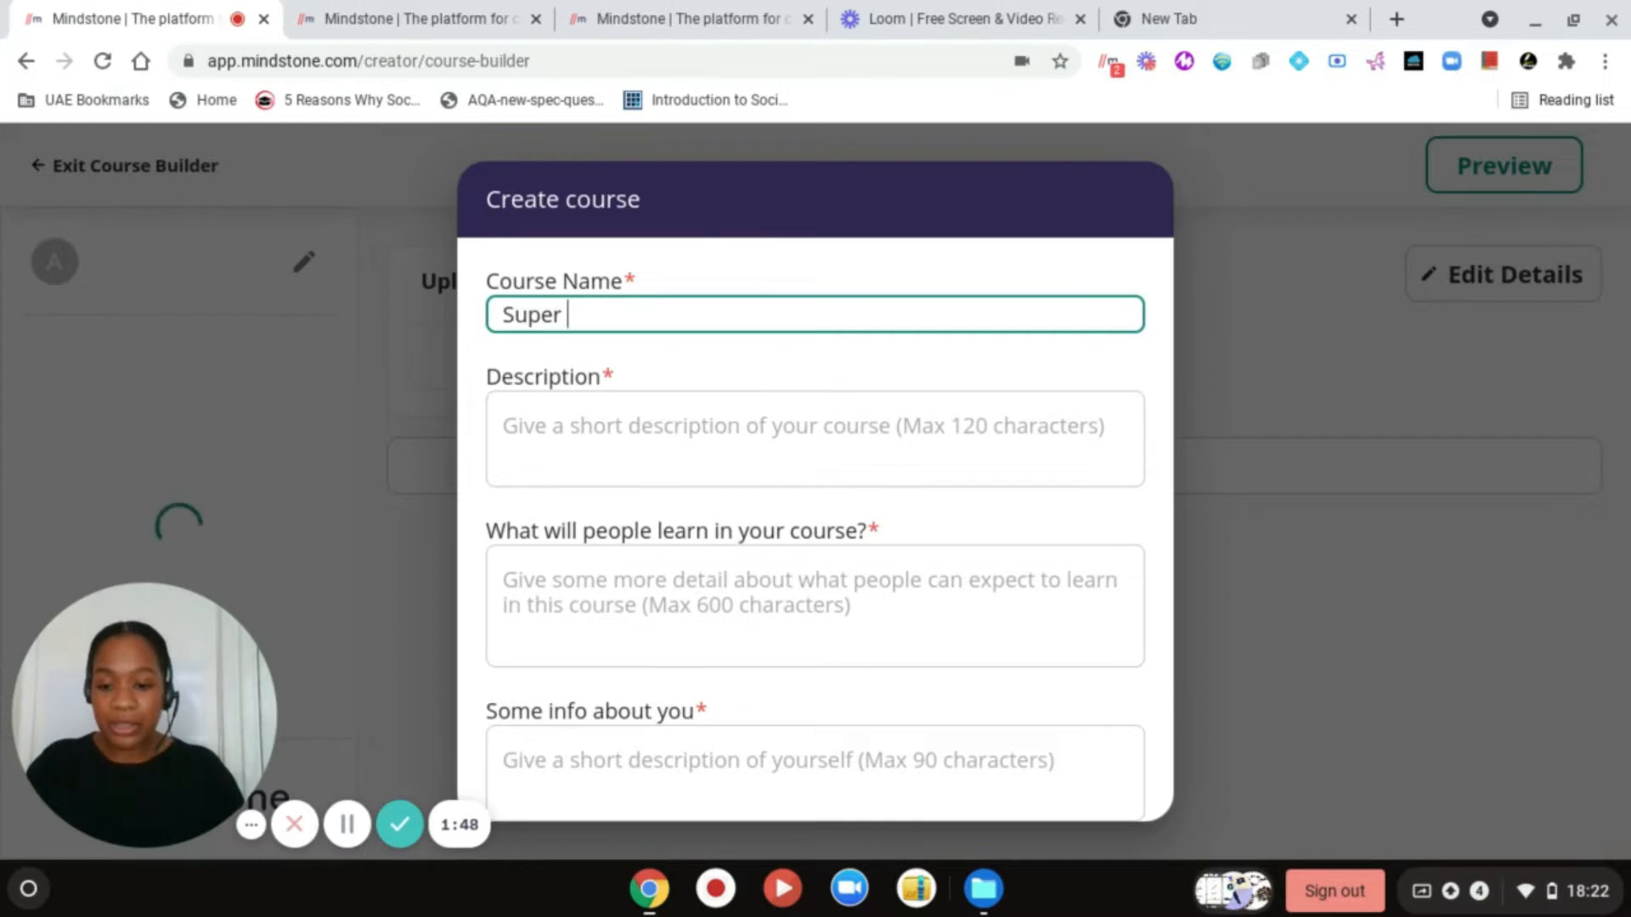
pyautogui.write('Curricul')
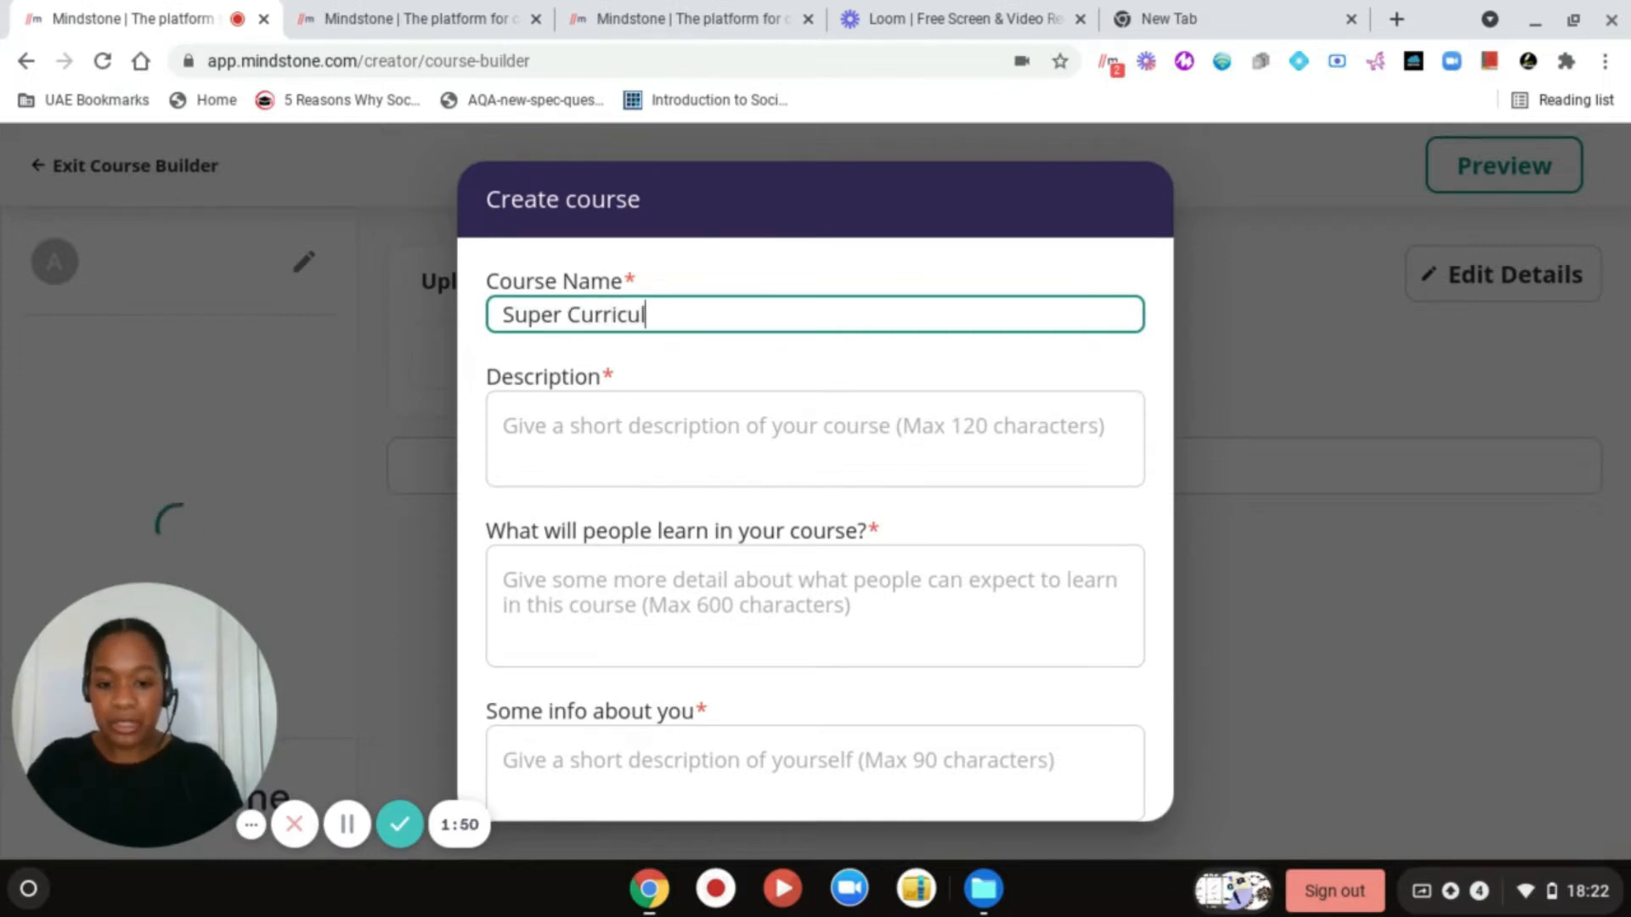
pyautogui.write('um ')
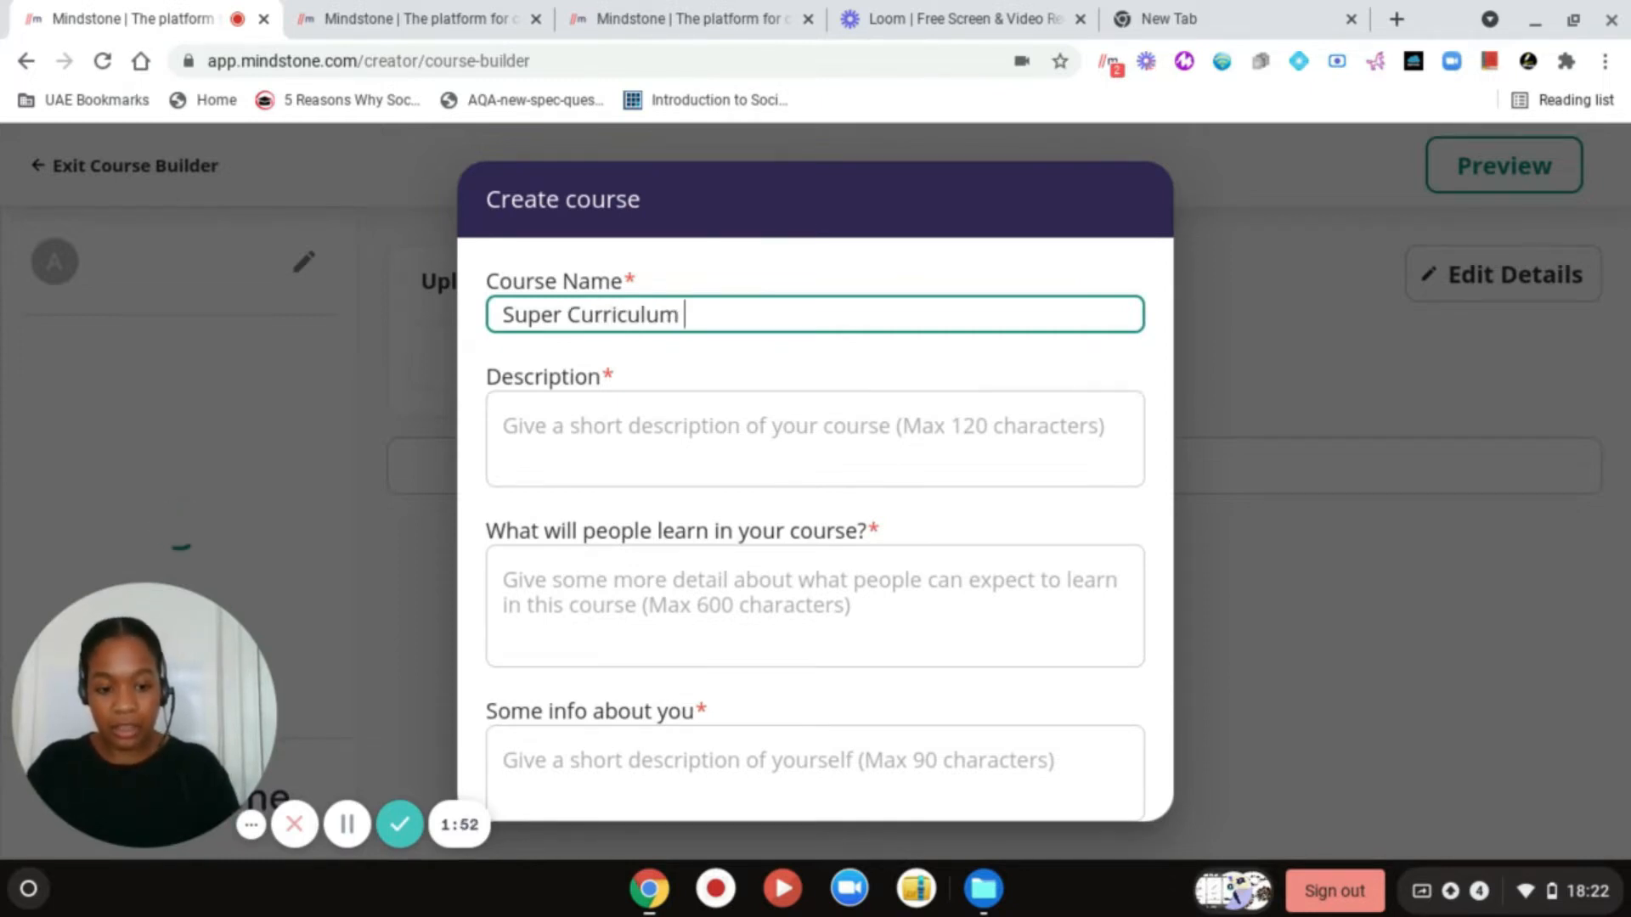
pyautogui.write('Leaning')
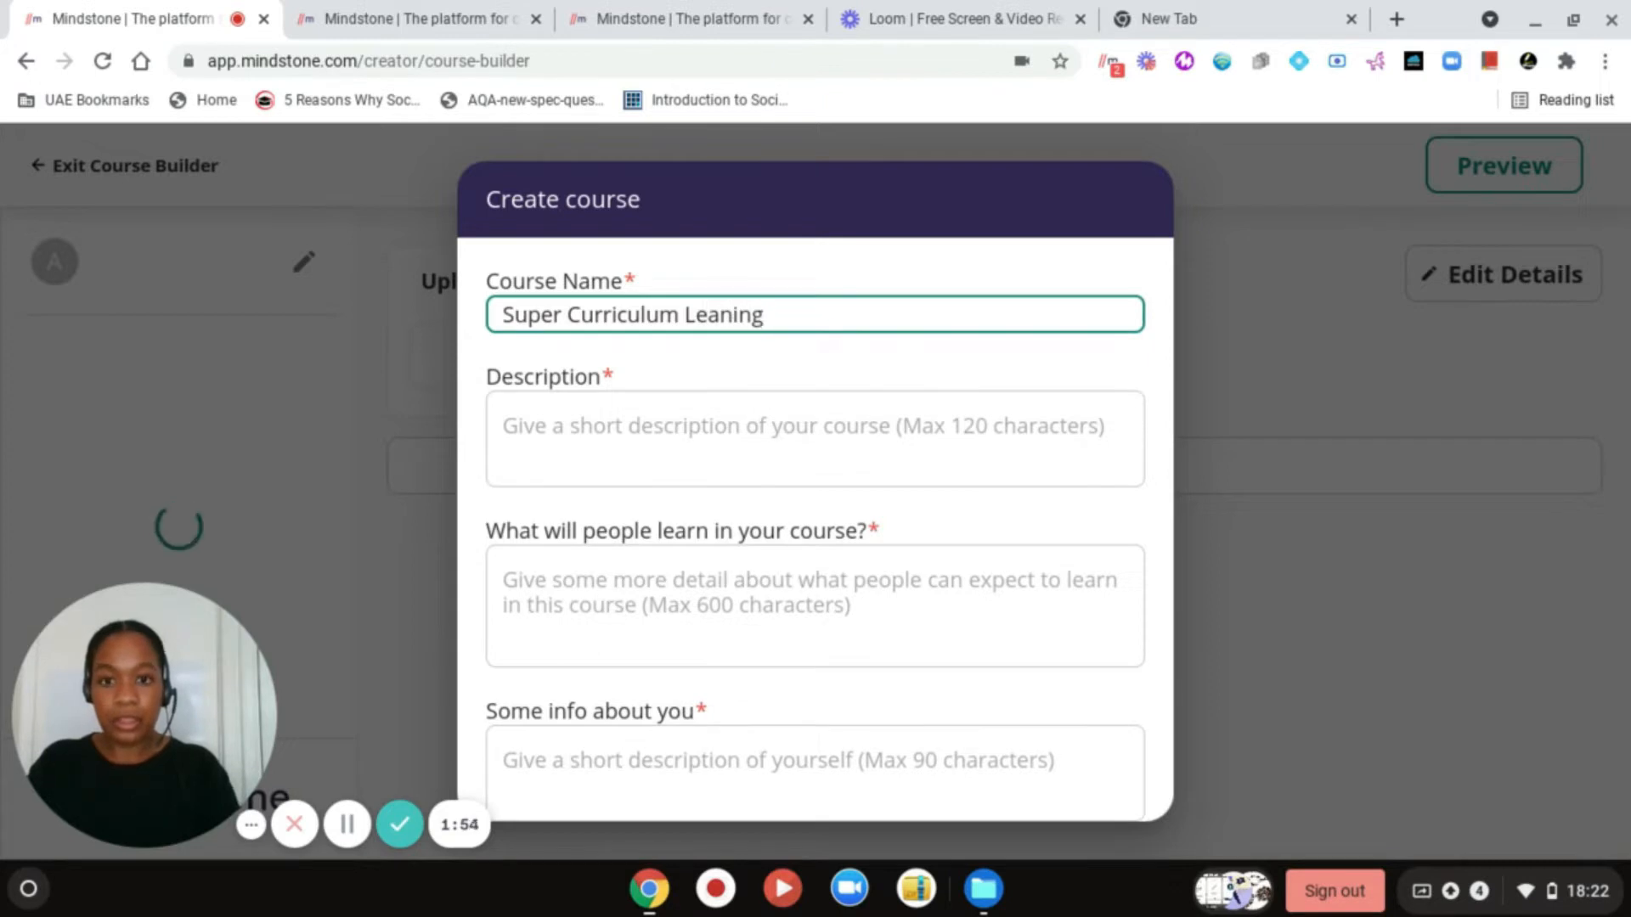
pyautogui.press('BackSpace')
pyautogui.press('BackSpace')
pyautogui.press('BackSpace')
pyautogui.write('r')
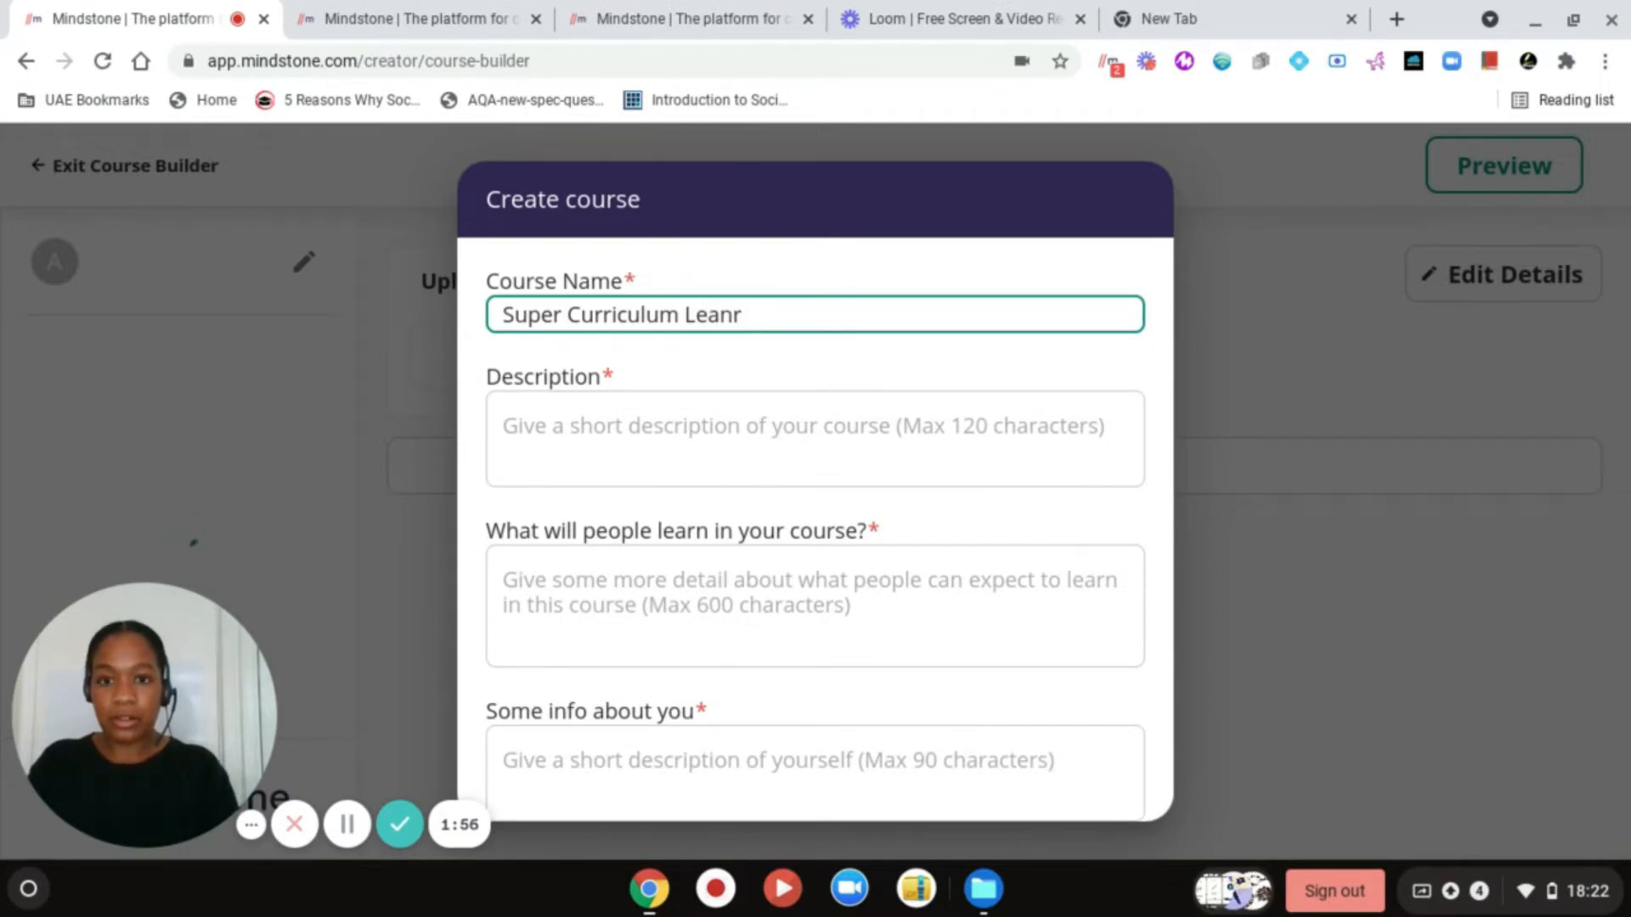
pyautogui.press('BackSpace')
pyautogui.press('BackSpace')
pyautogui.write('rning')
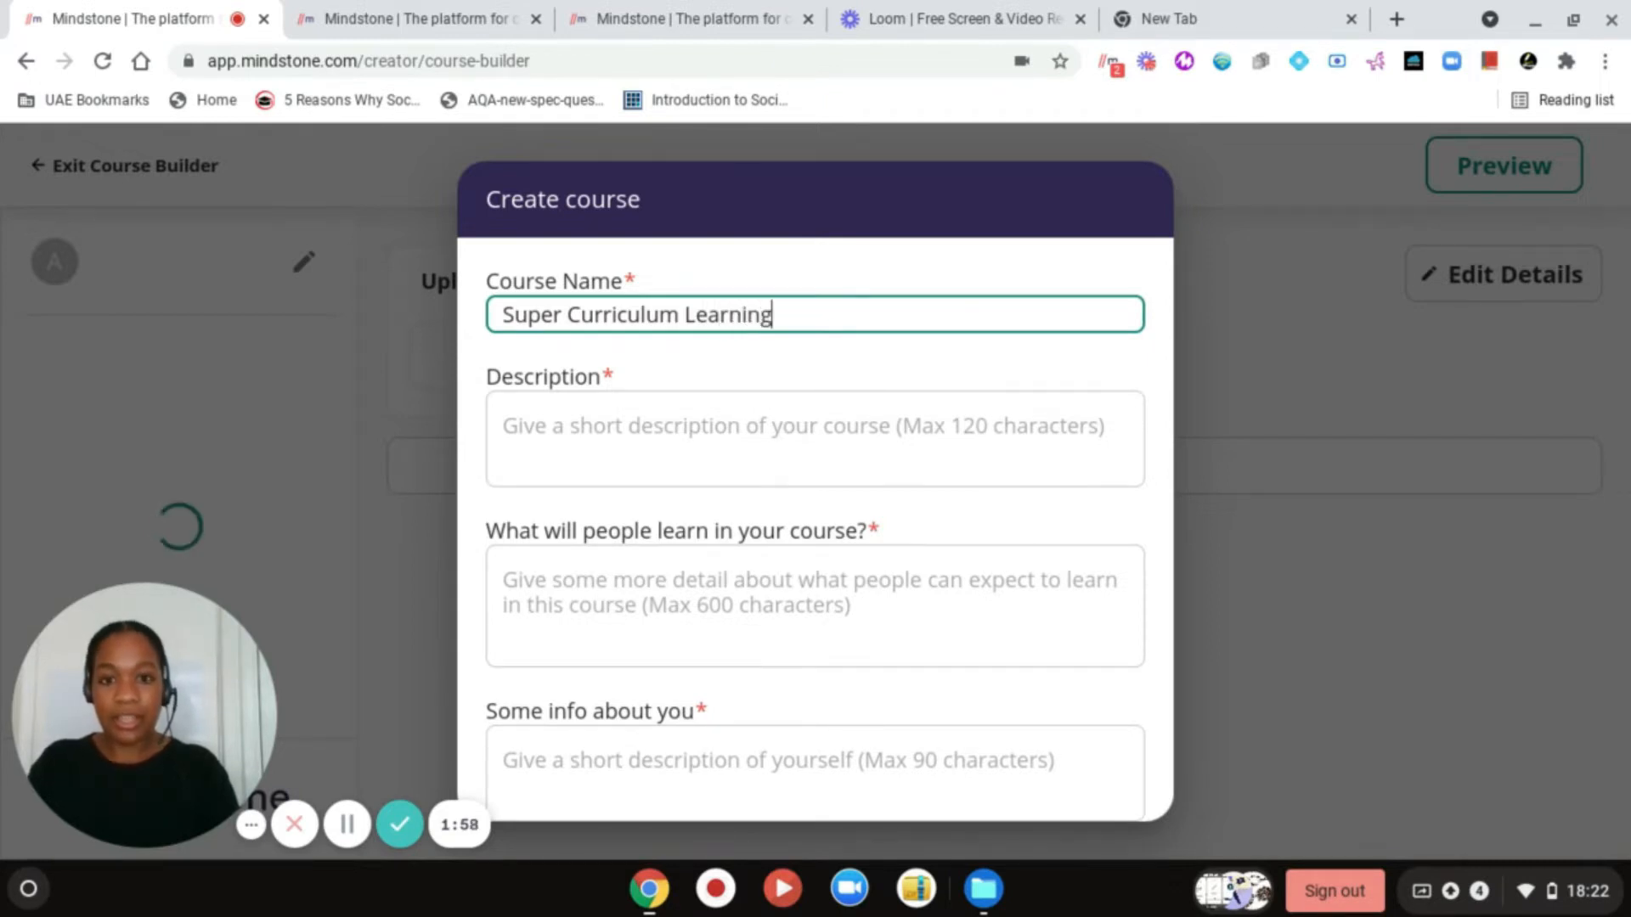
pyautogui.write(' - Socio')
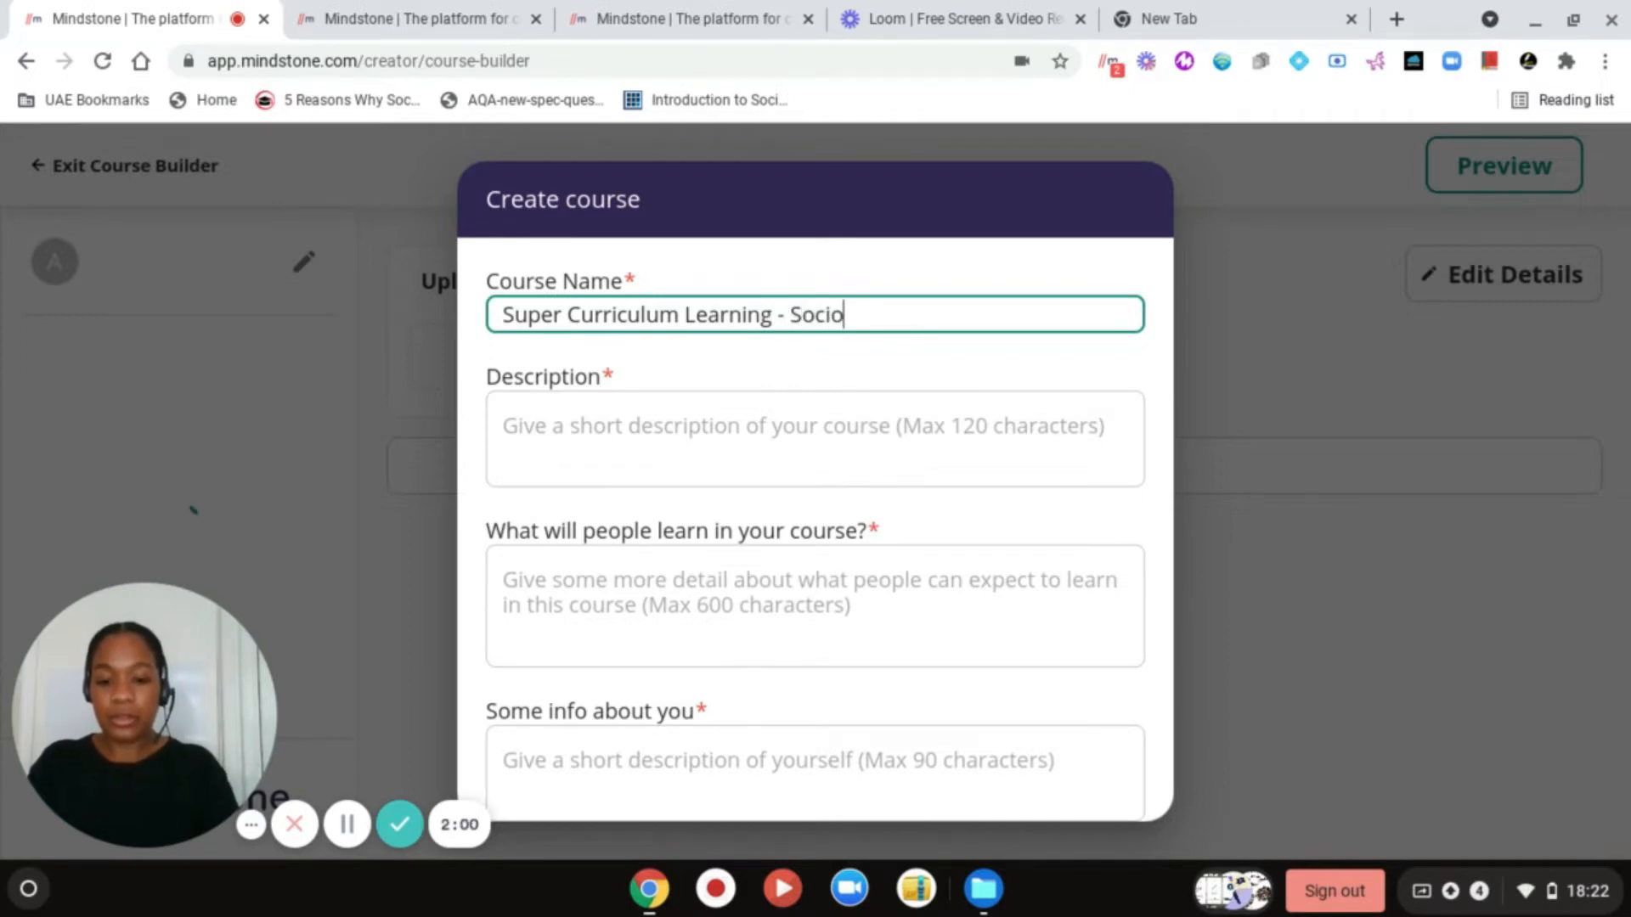
pyautogui.write('logy')
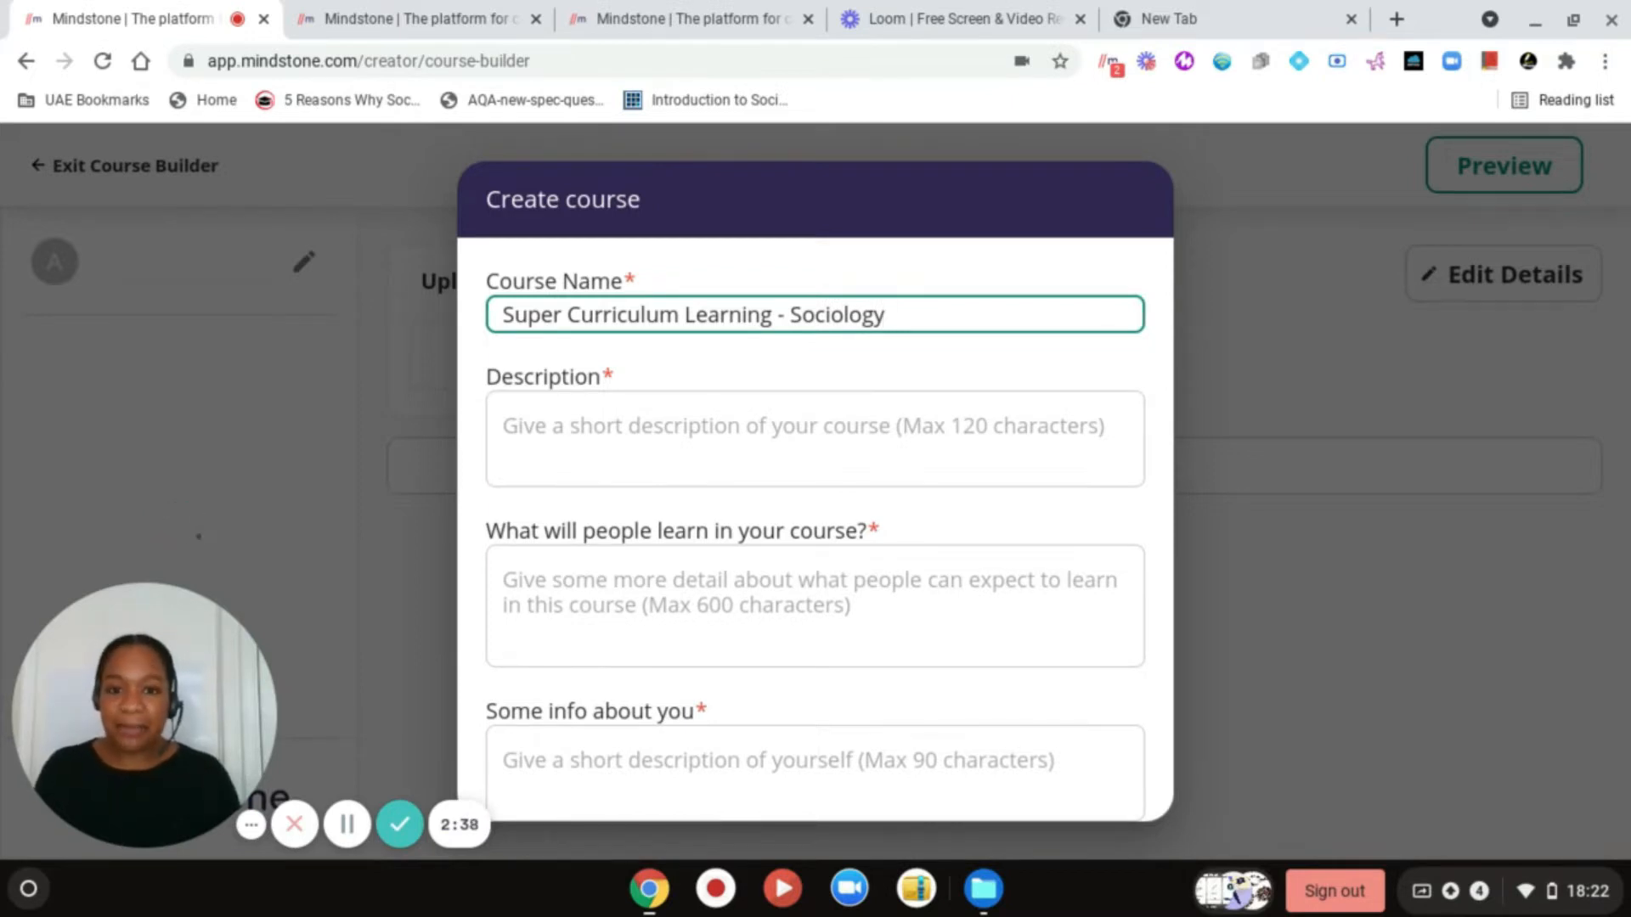
# - Enter the course description "Explore the world of Sociology beyond your text books!"
pyautogui.click(860, 439)
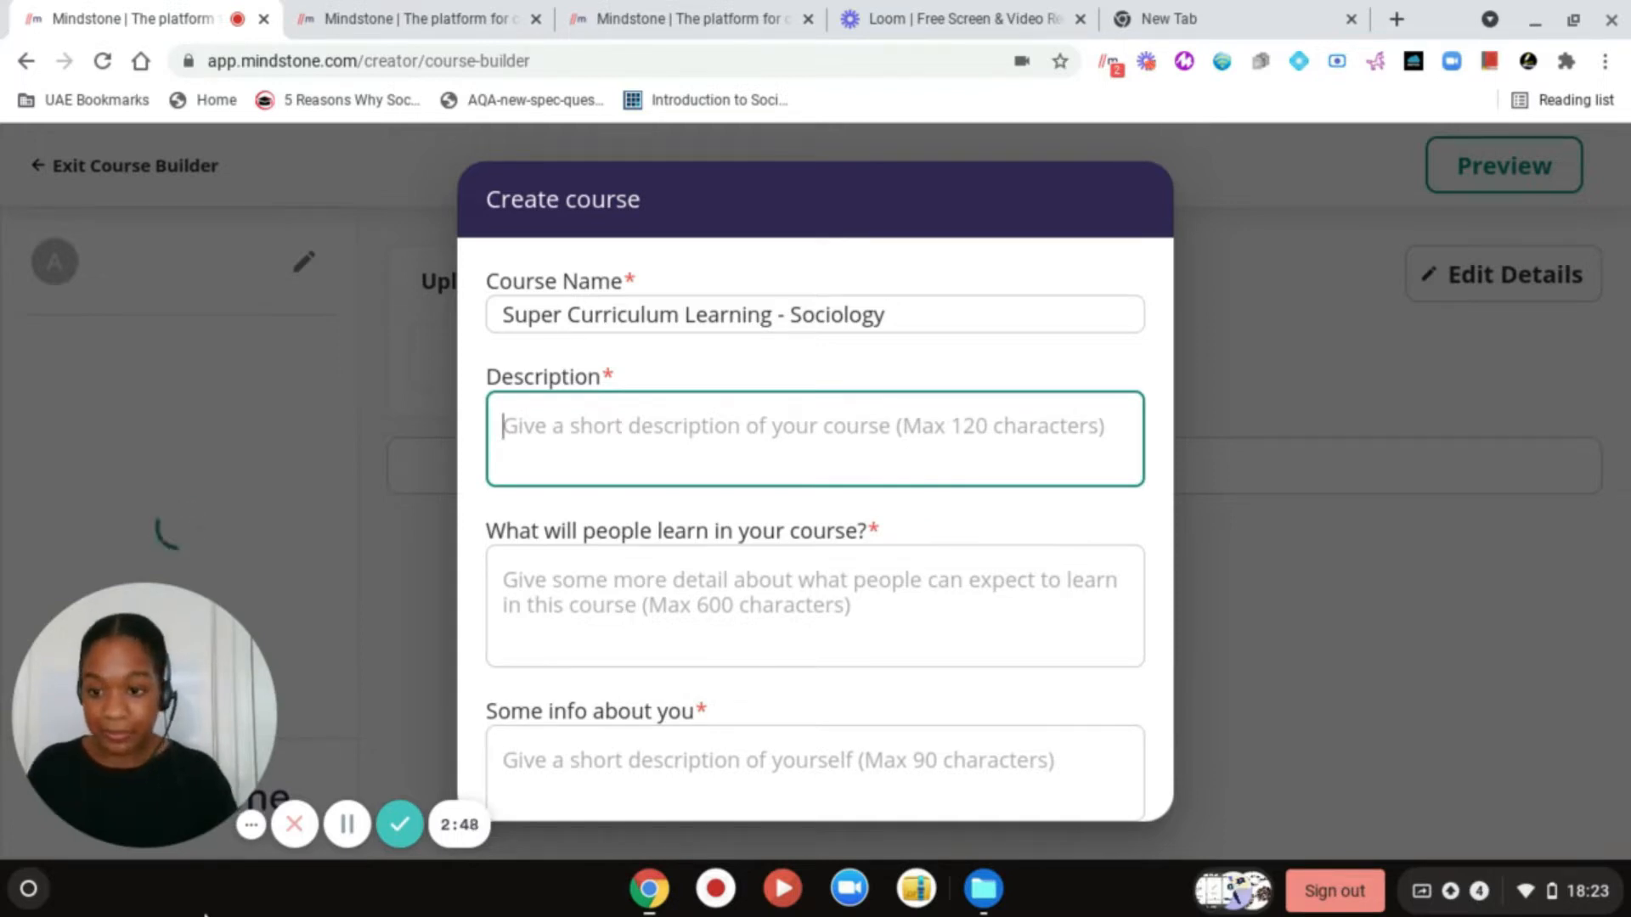
pyautogui.click(347, 824)
pyautogui.click(346, 824)
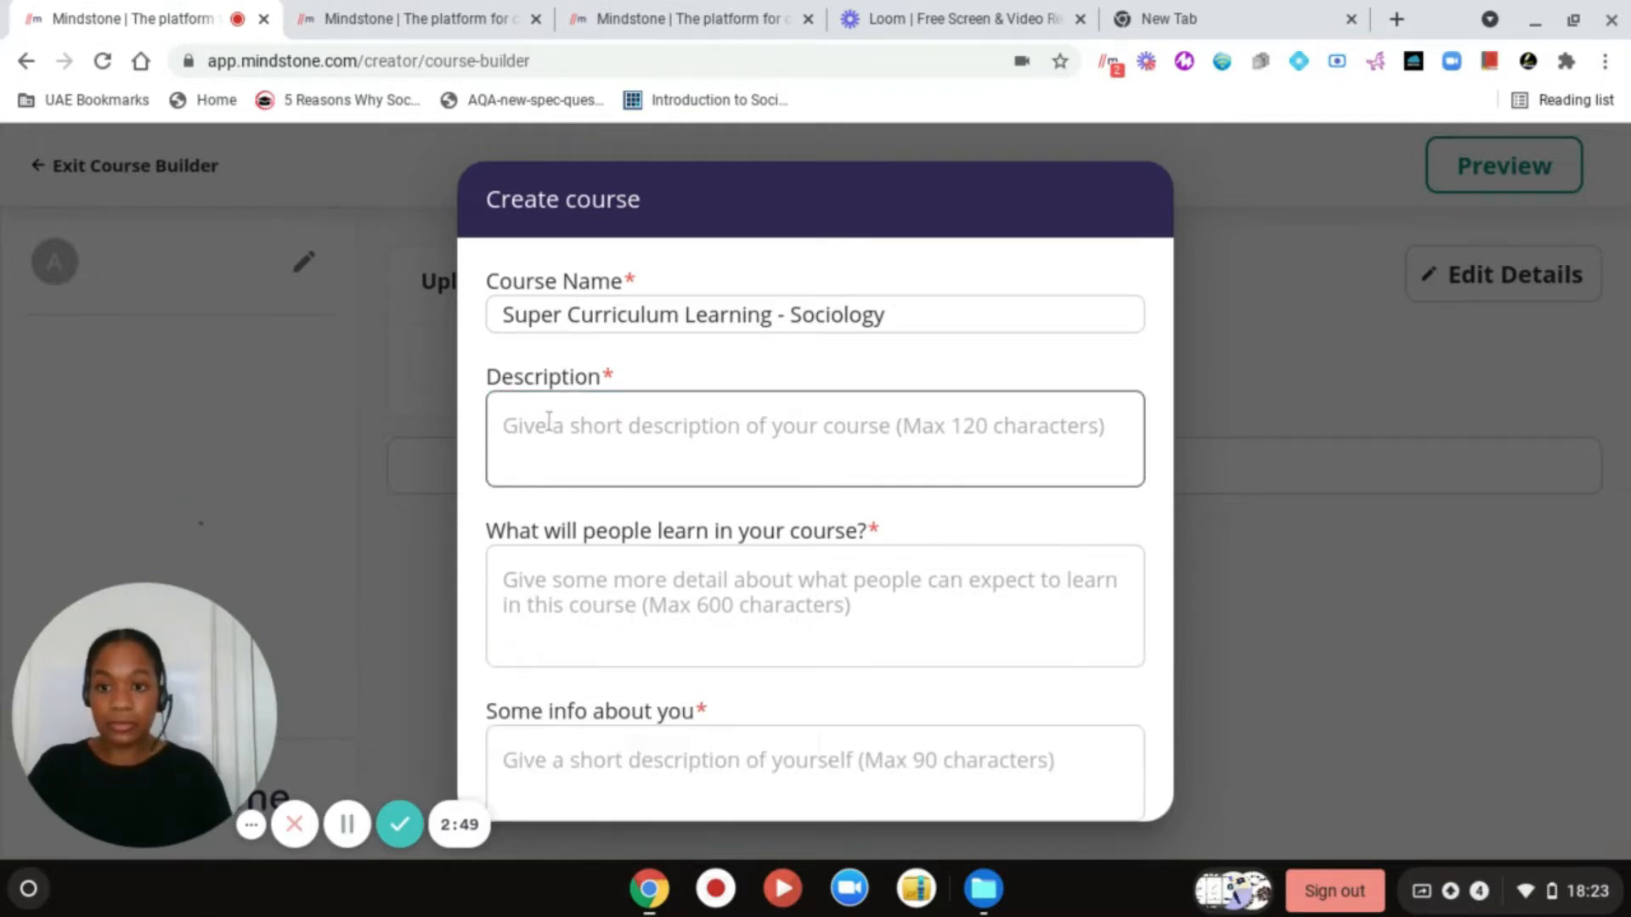
pyautogui.click(547, 422)
pyautogui.write('Ex')
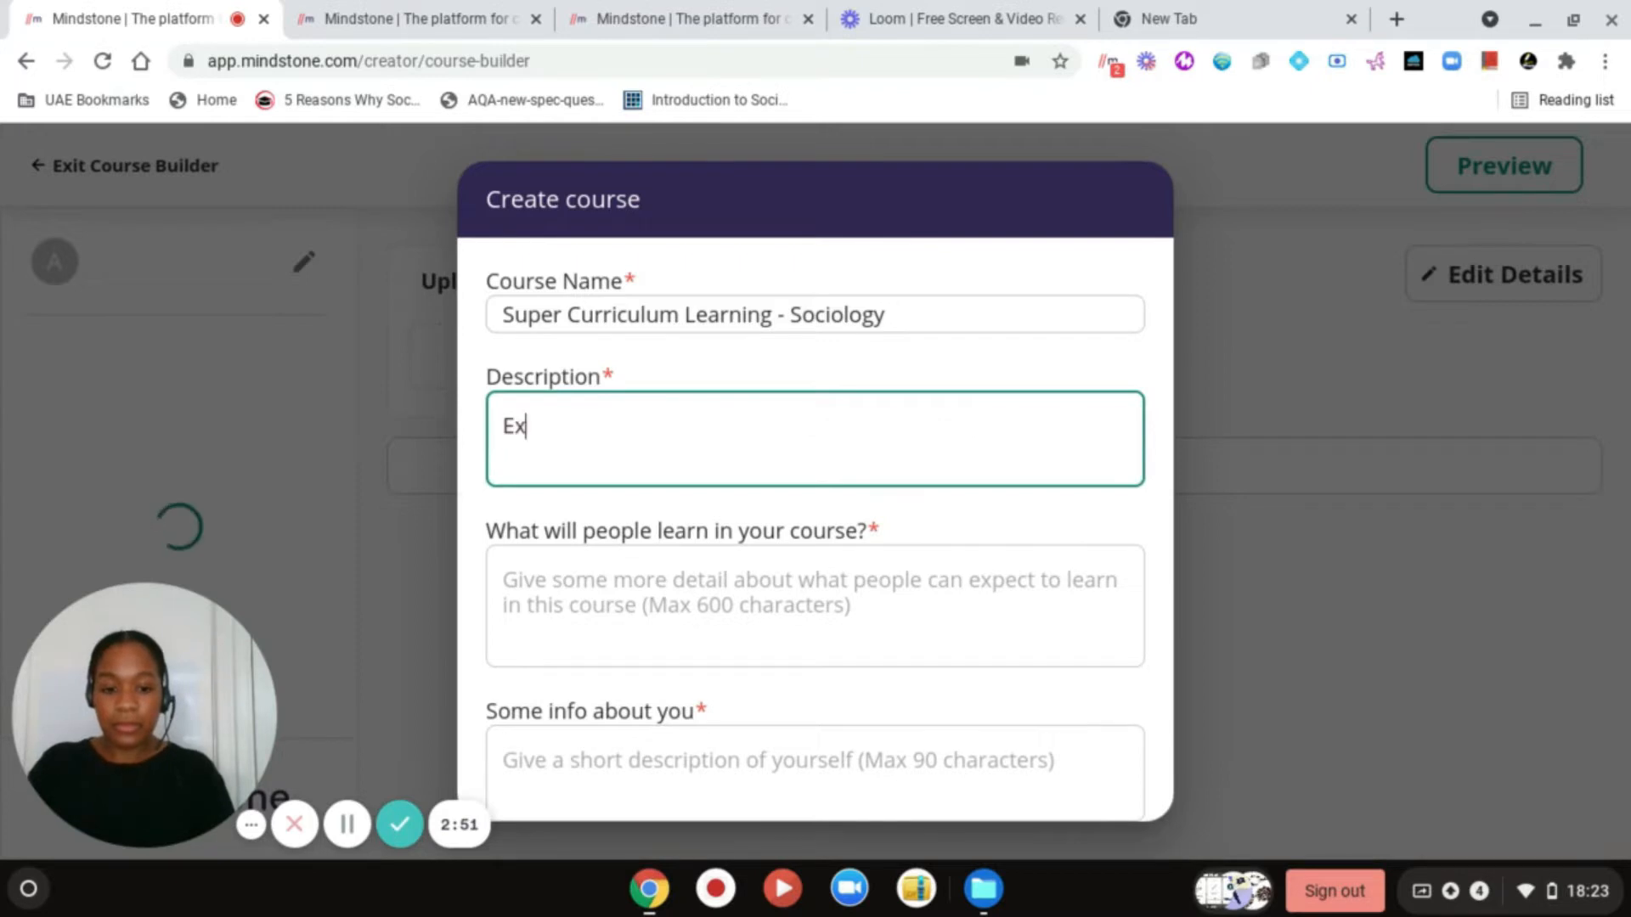
pyautogui.write('plore the')
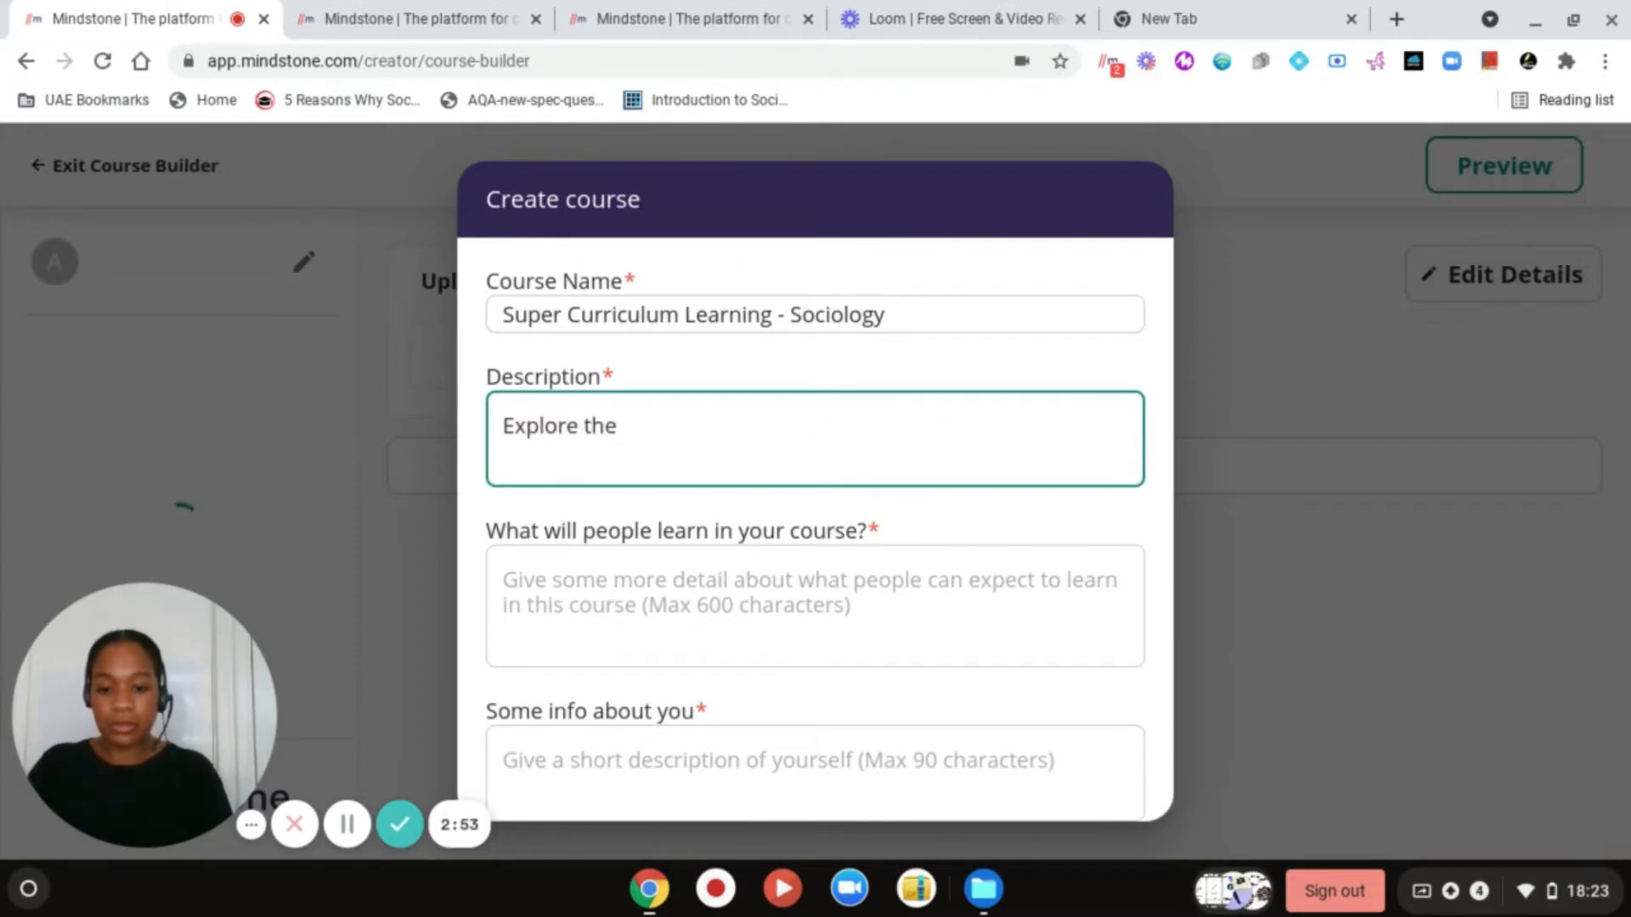
pyautogui.write(' world of ')
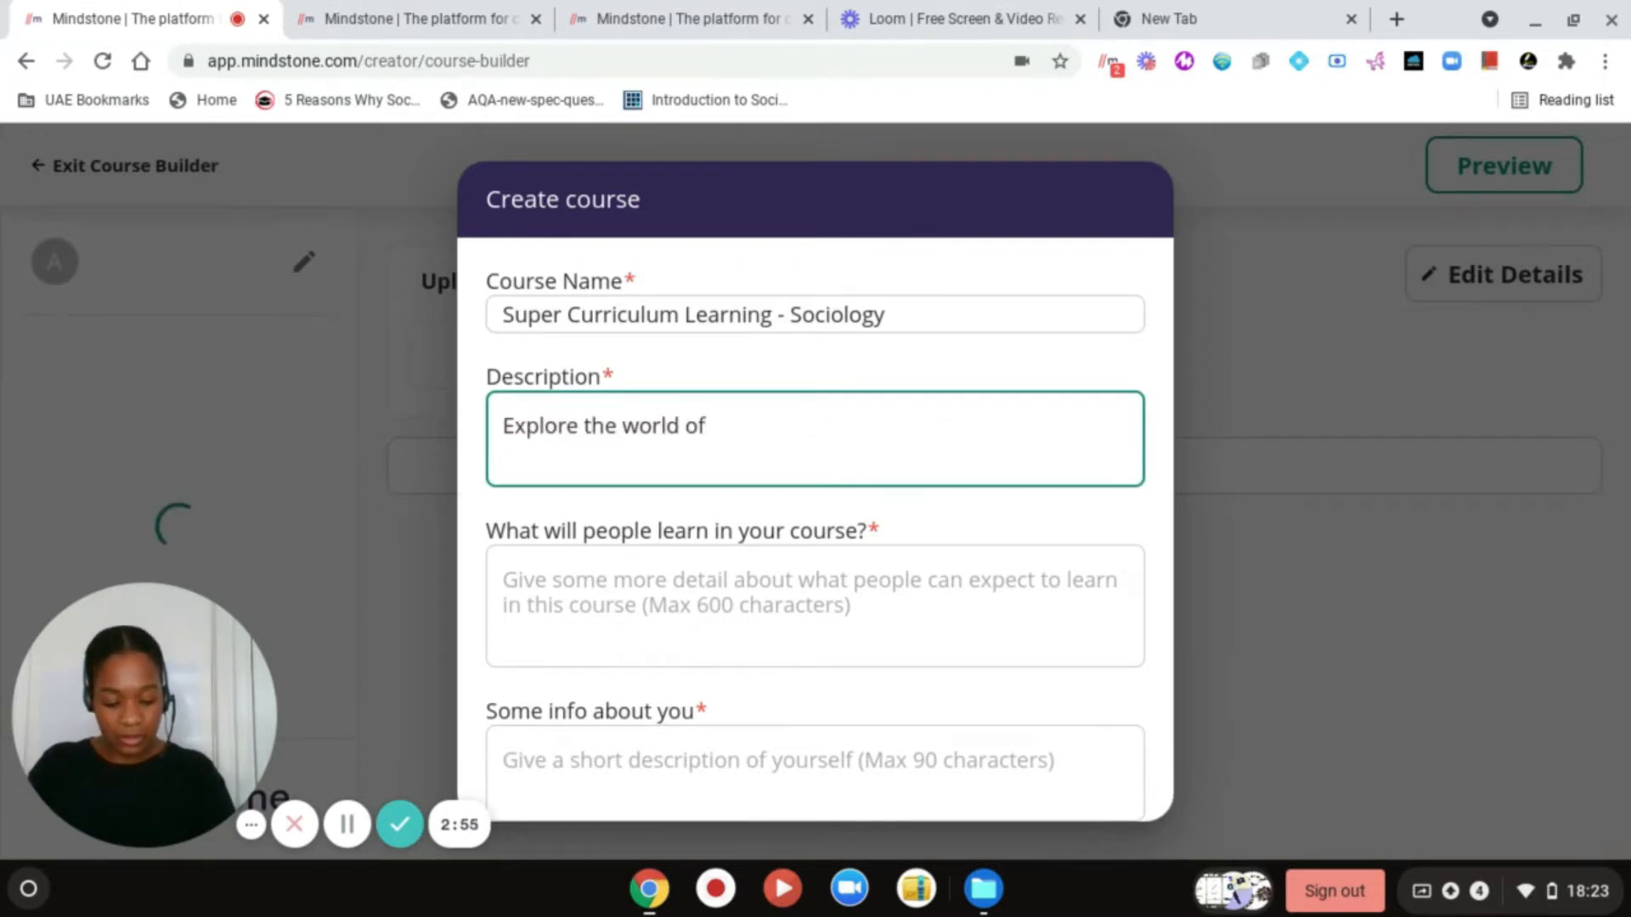
pyautogui.write('Sociology')
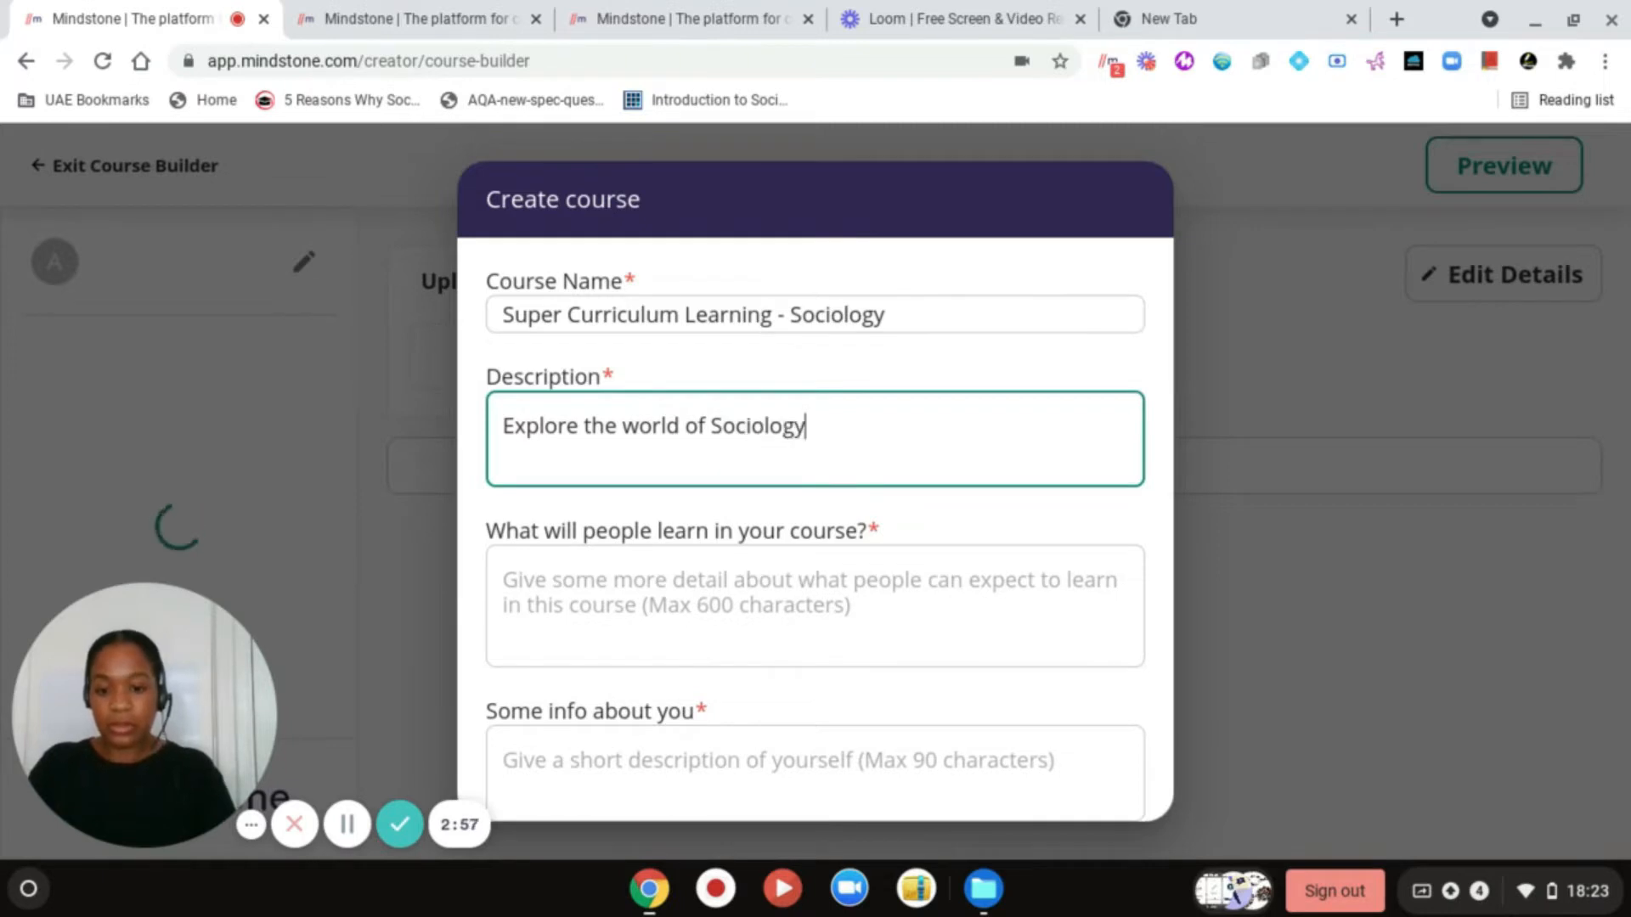
pyautogui.write(' beyond')
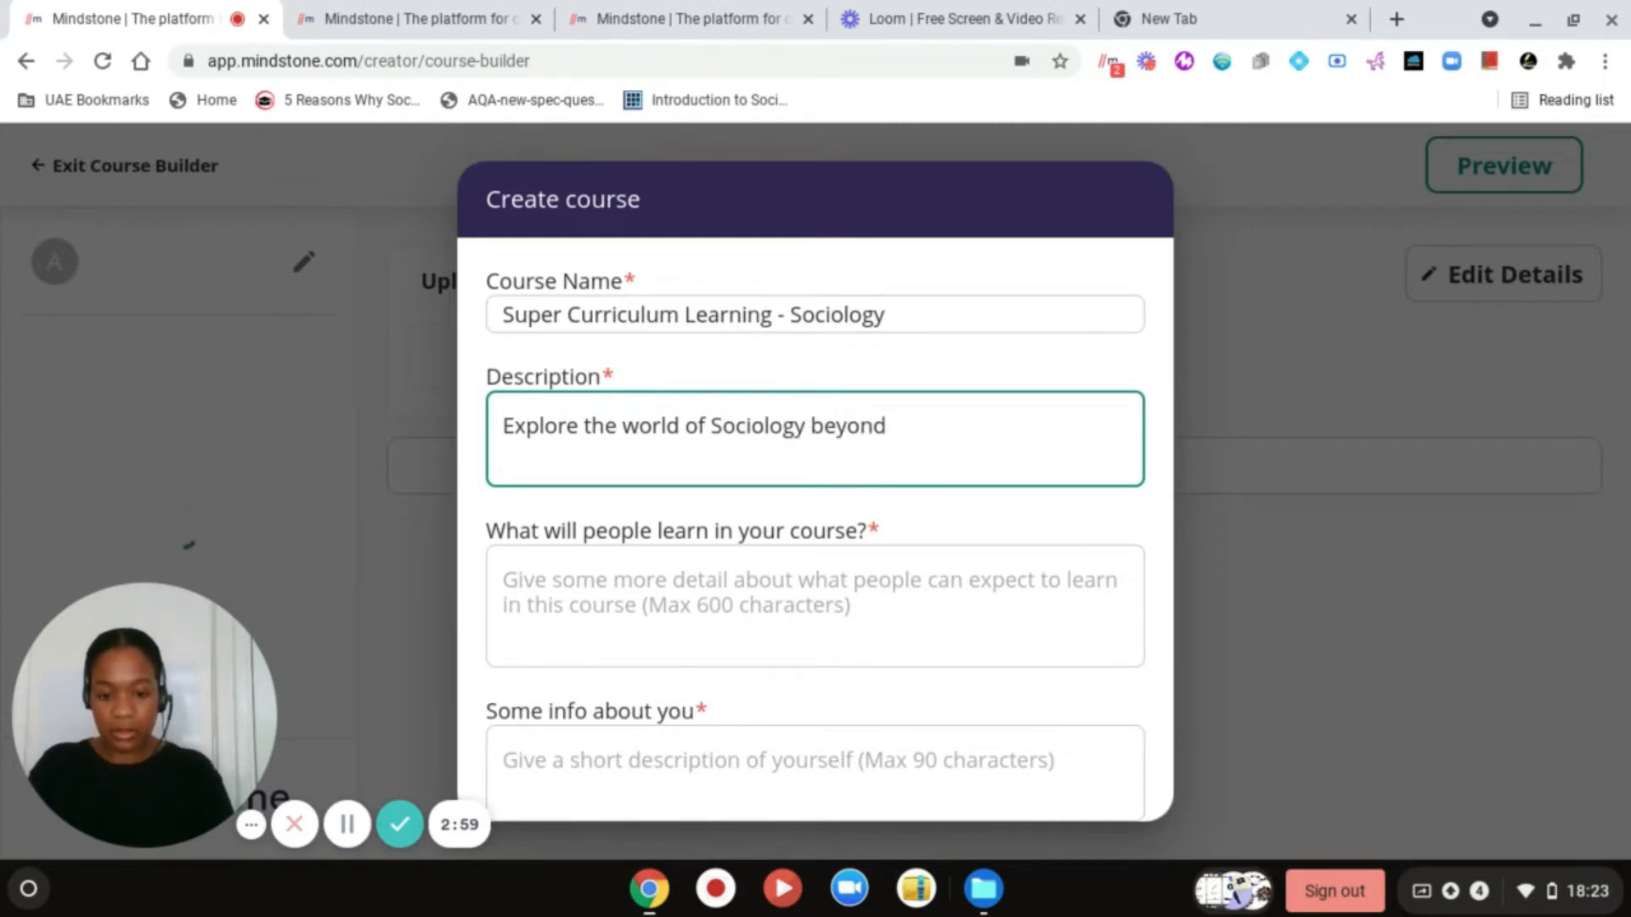
pyautogui.write(' your text boo')
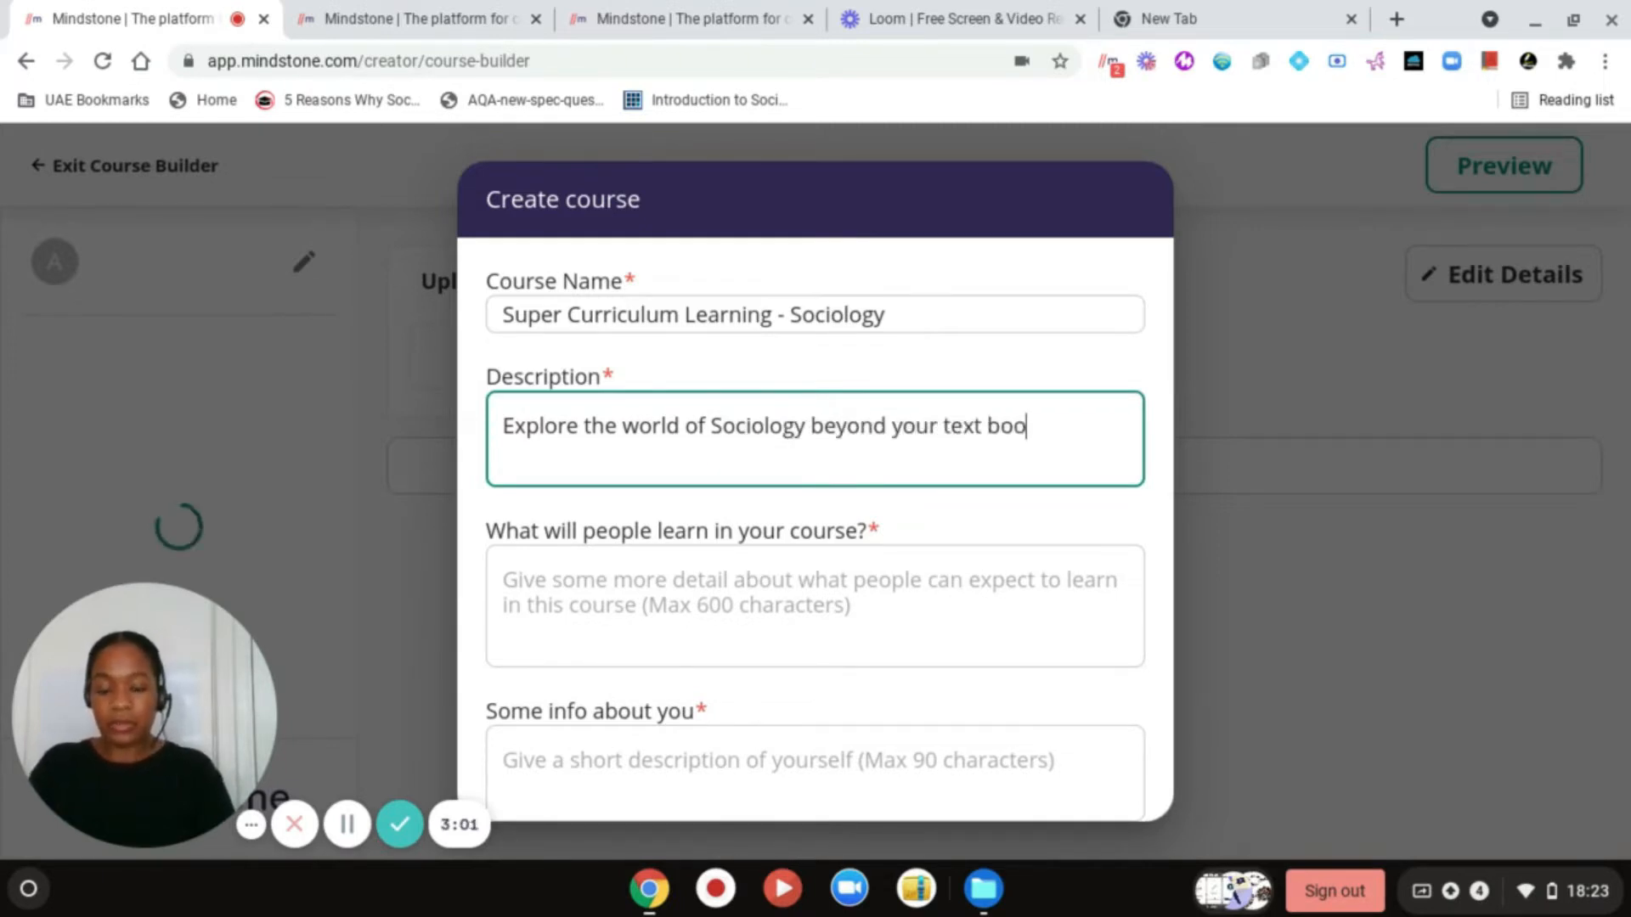
pyautogui.write('ks!')
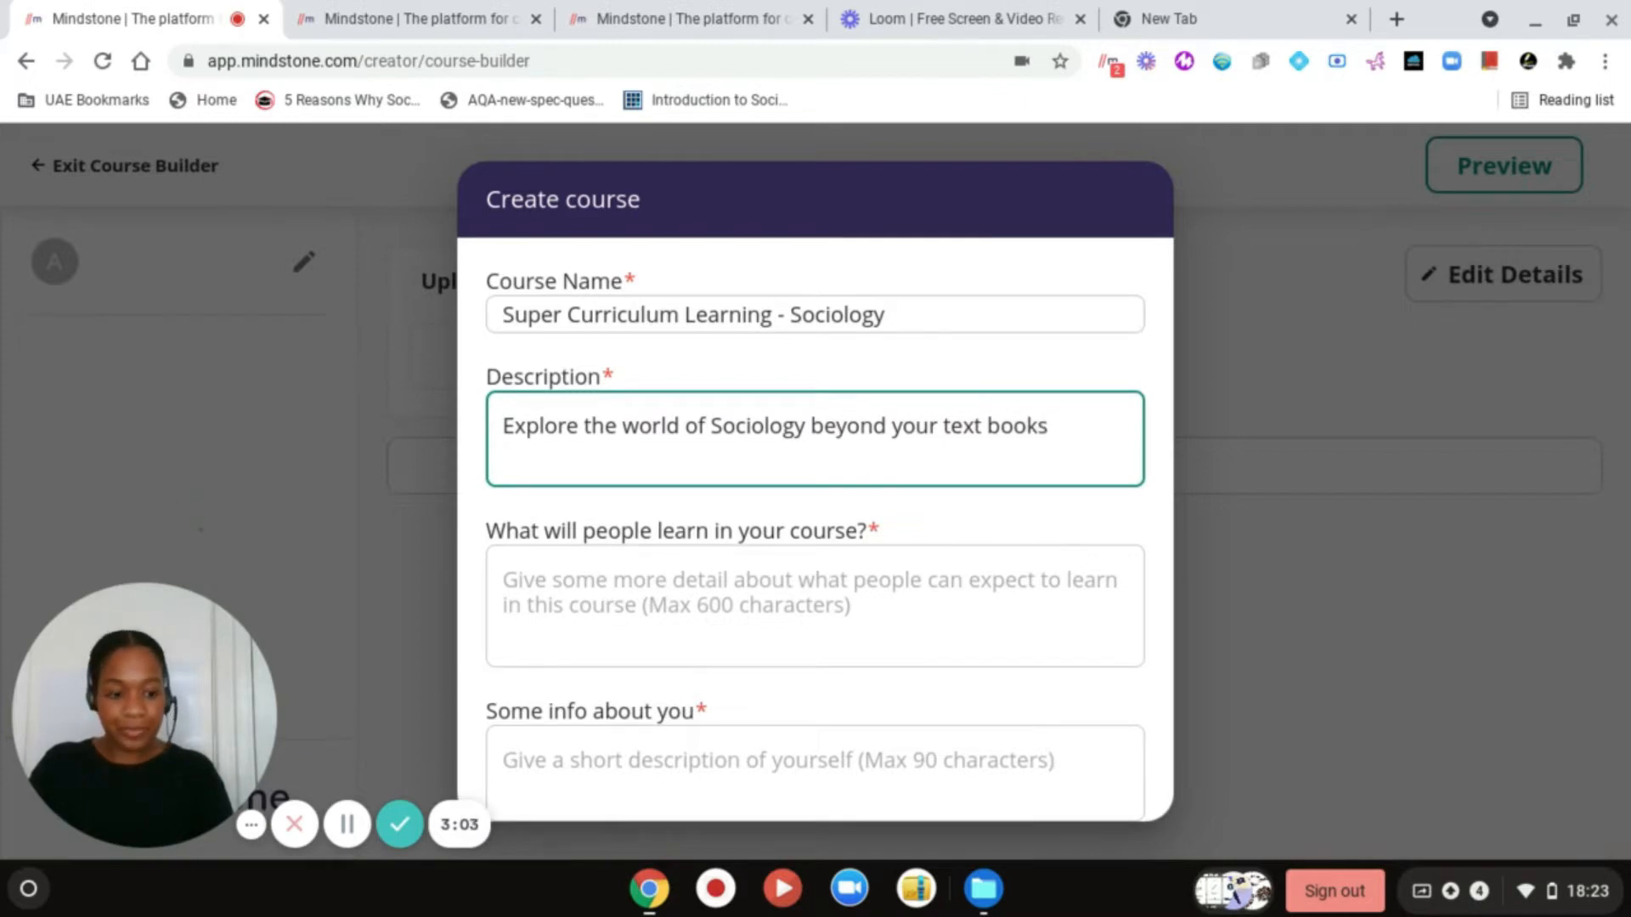
# - Enter the first learning point: "-Widened knowledge and understanding of Sociology and it's relevance to contemporary society."
pyautogui.click(659, 582)
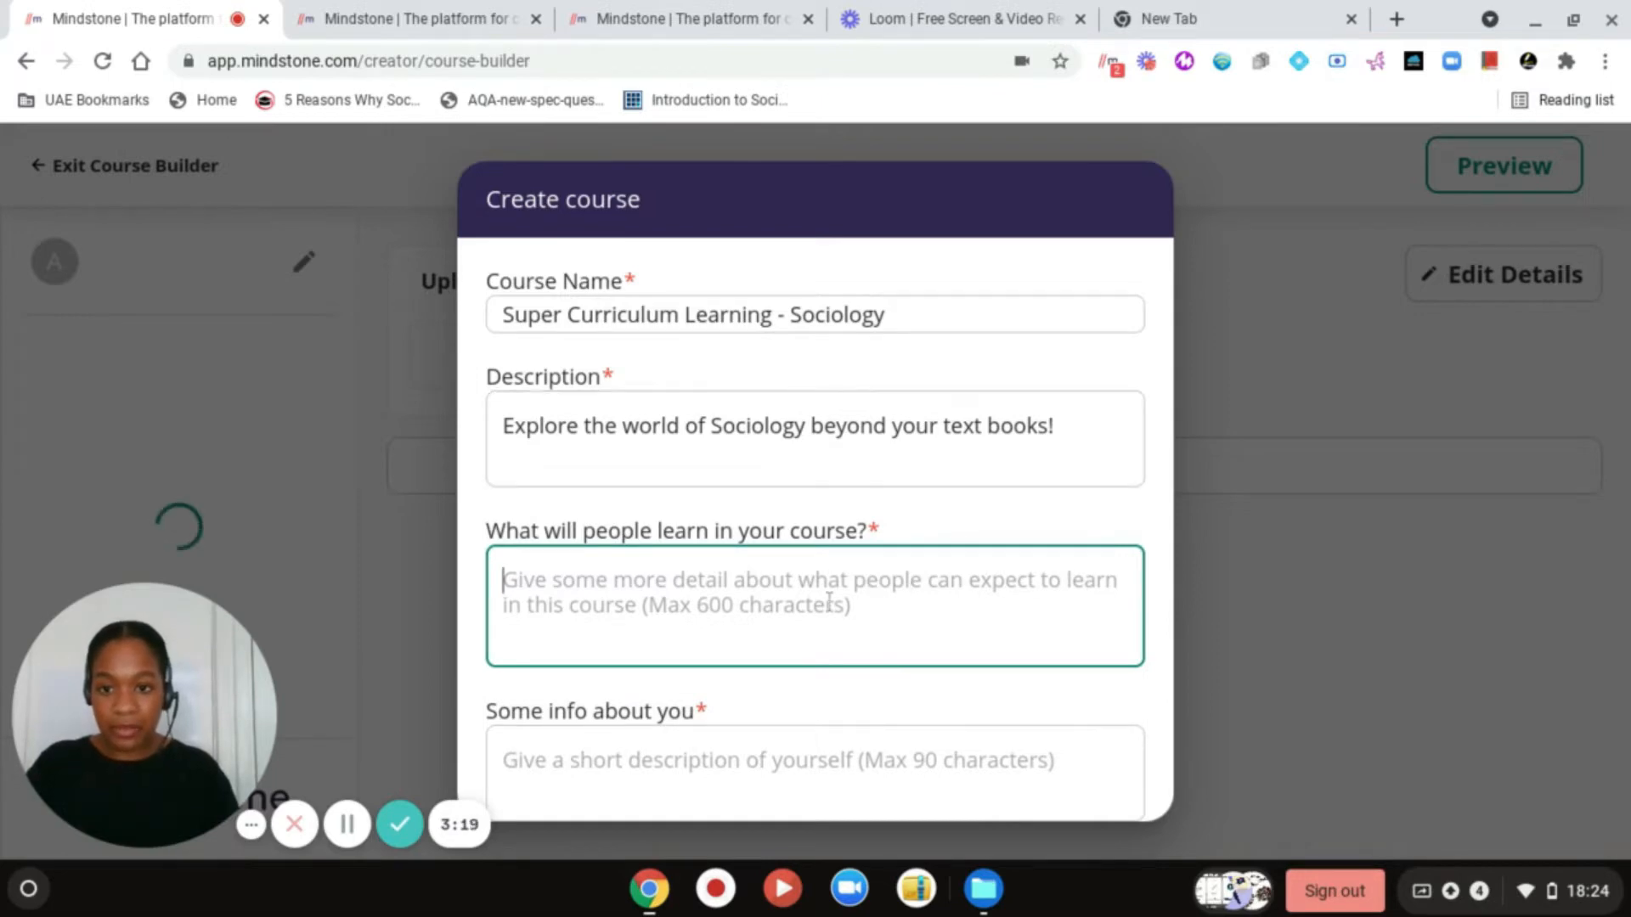
pyautogui.write('-')
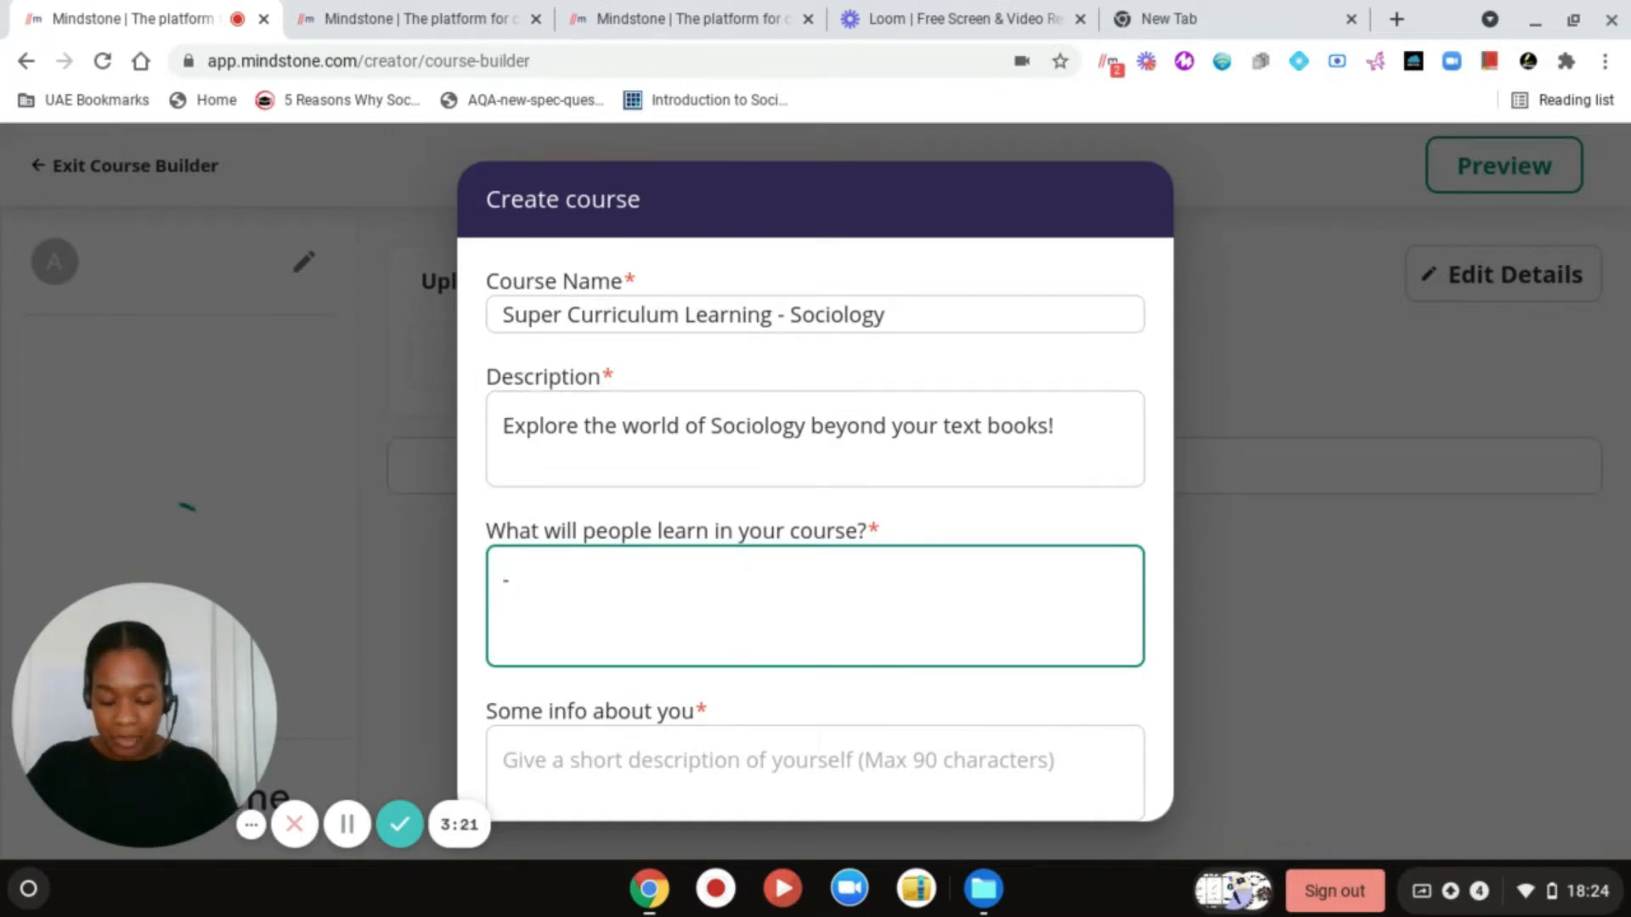
pyautogui.write('Widen')
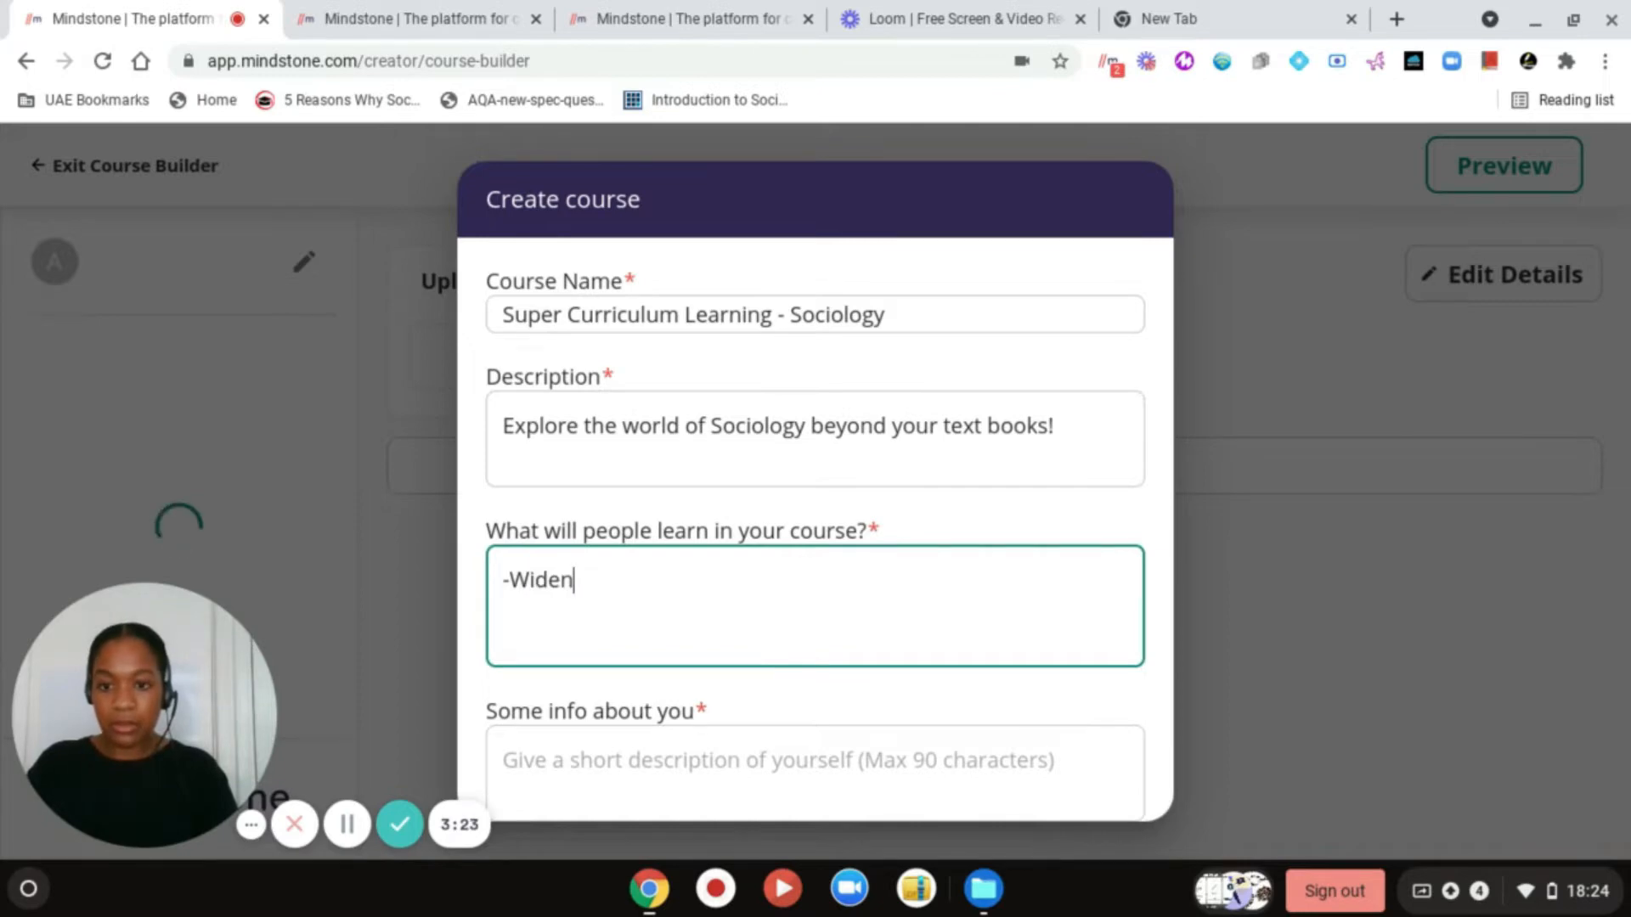
pyautogui.write('ened')
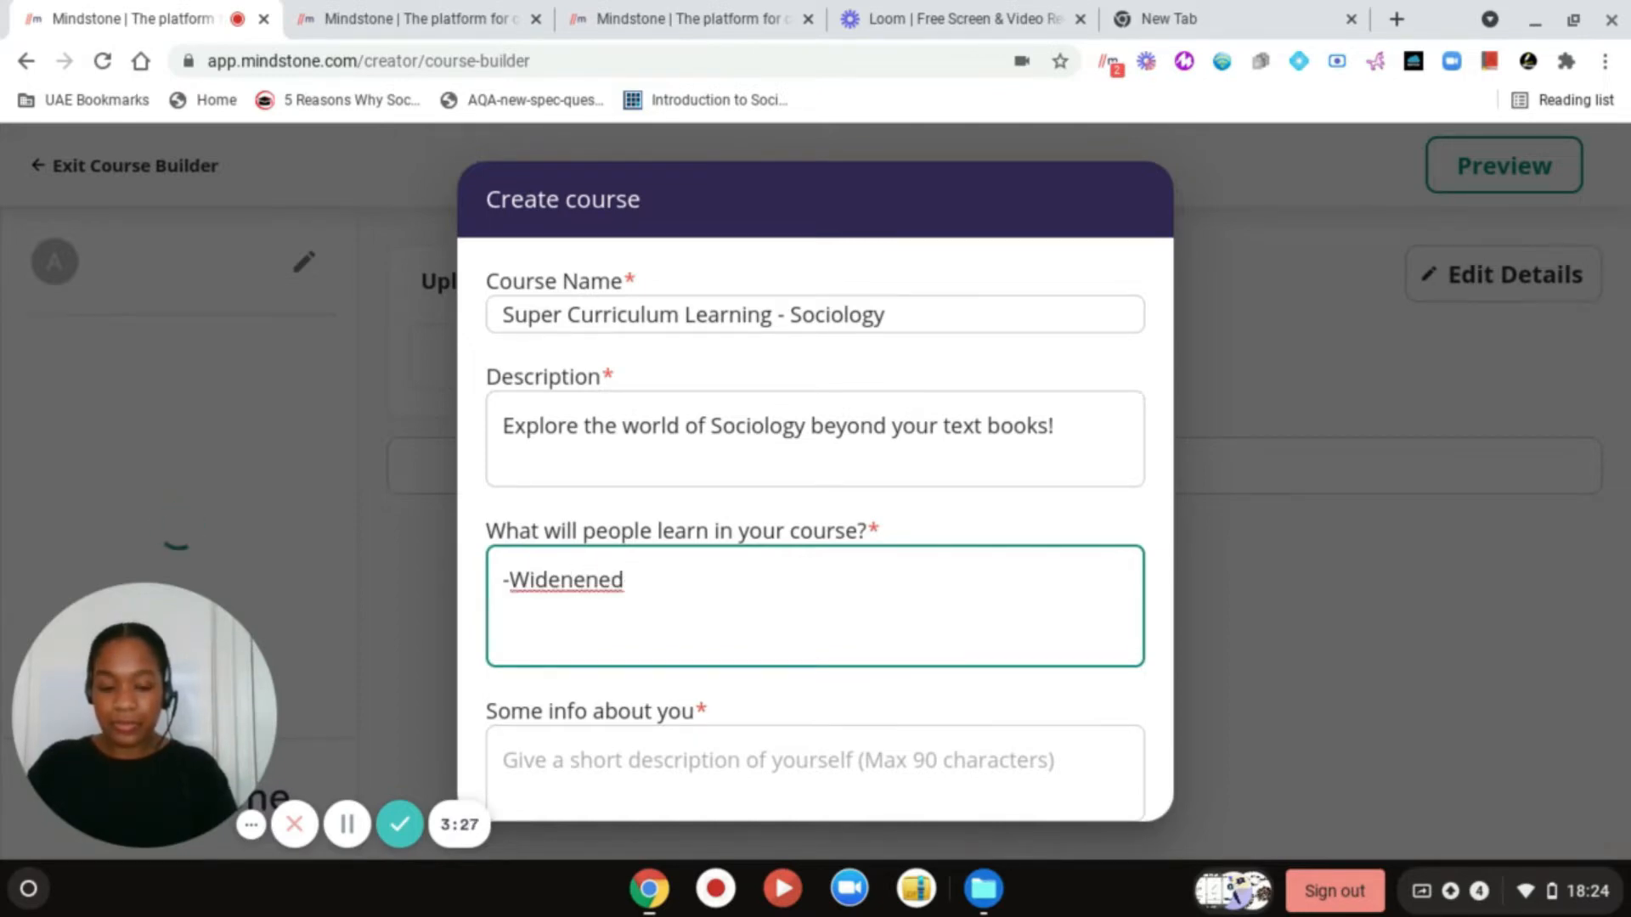
pyautogui.click(601, 583)
pyautogui.rightClick(604, 589)
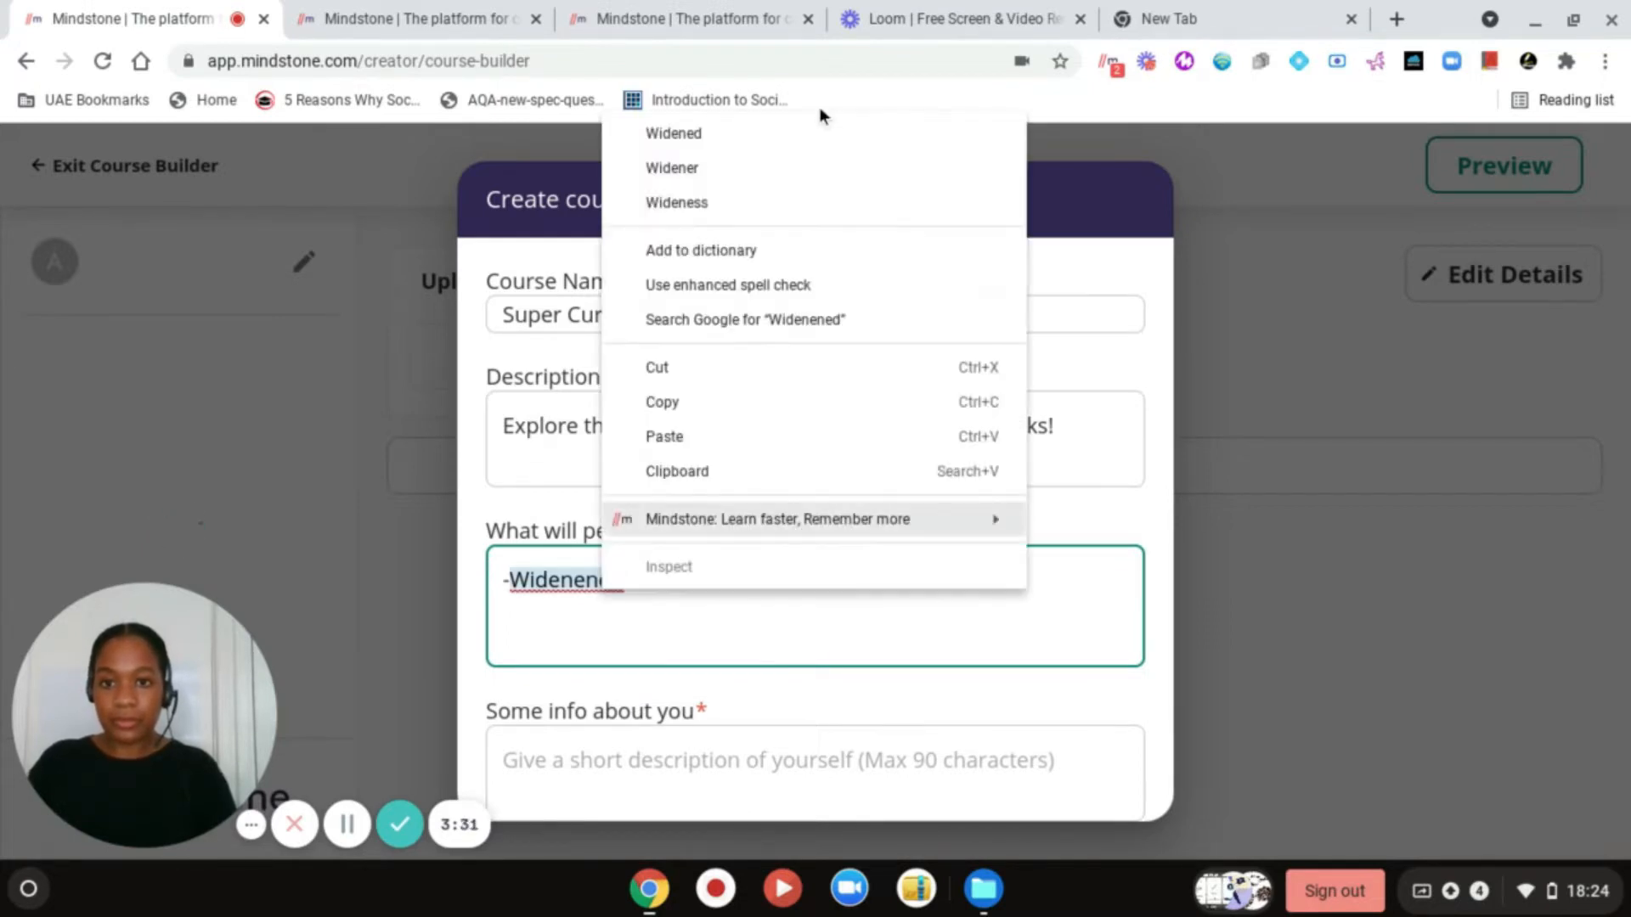
pyautogui.click(783, 129)
pyautogui.write('k')
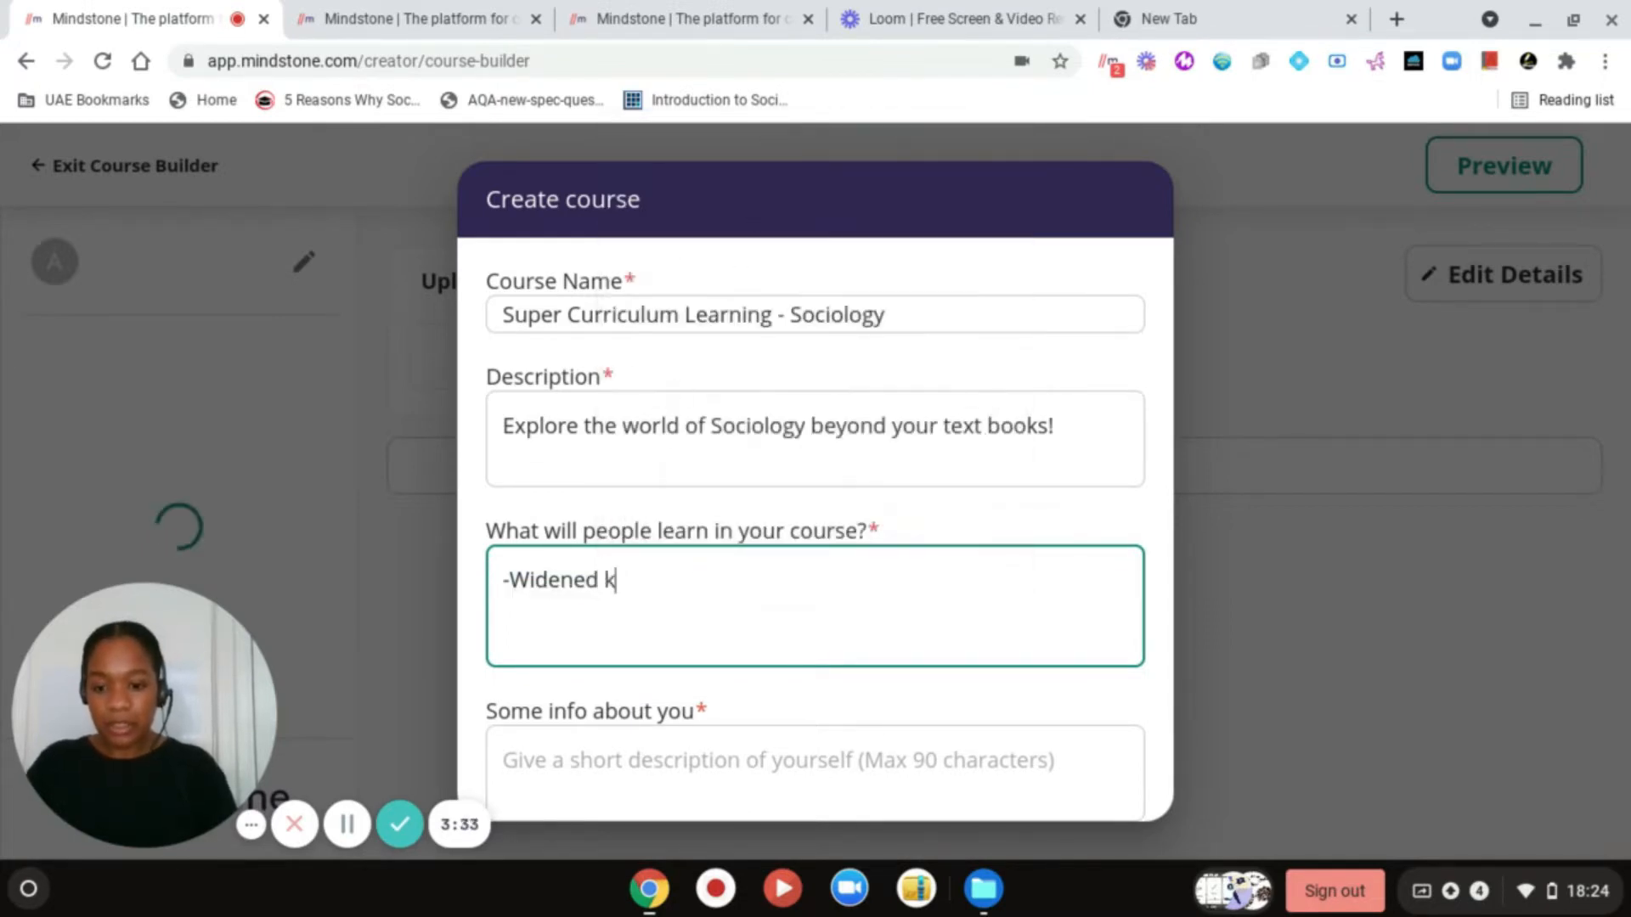
pyautogui.write('nowledge and understandun')
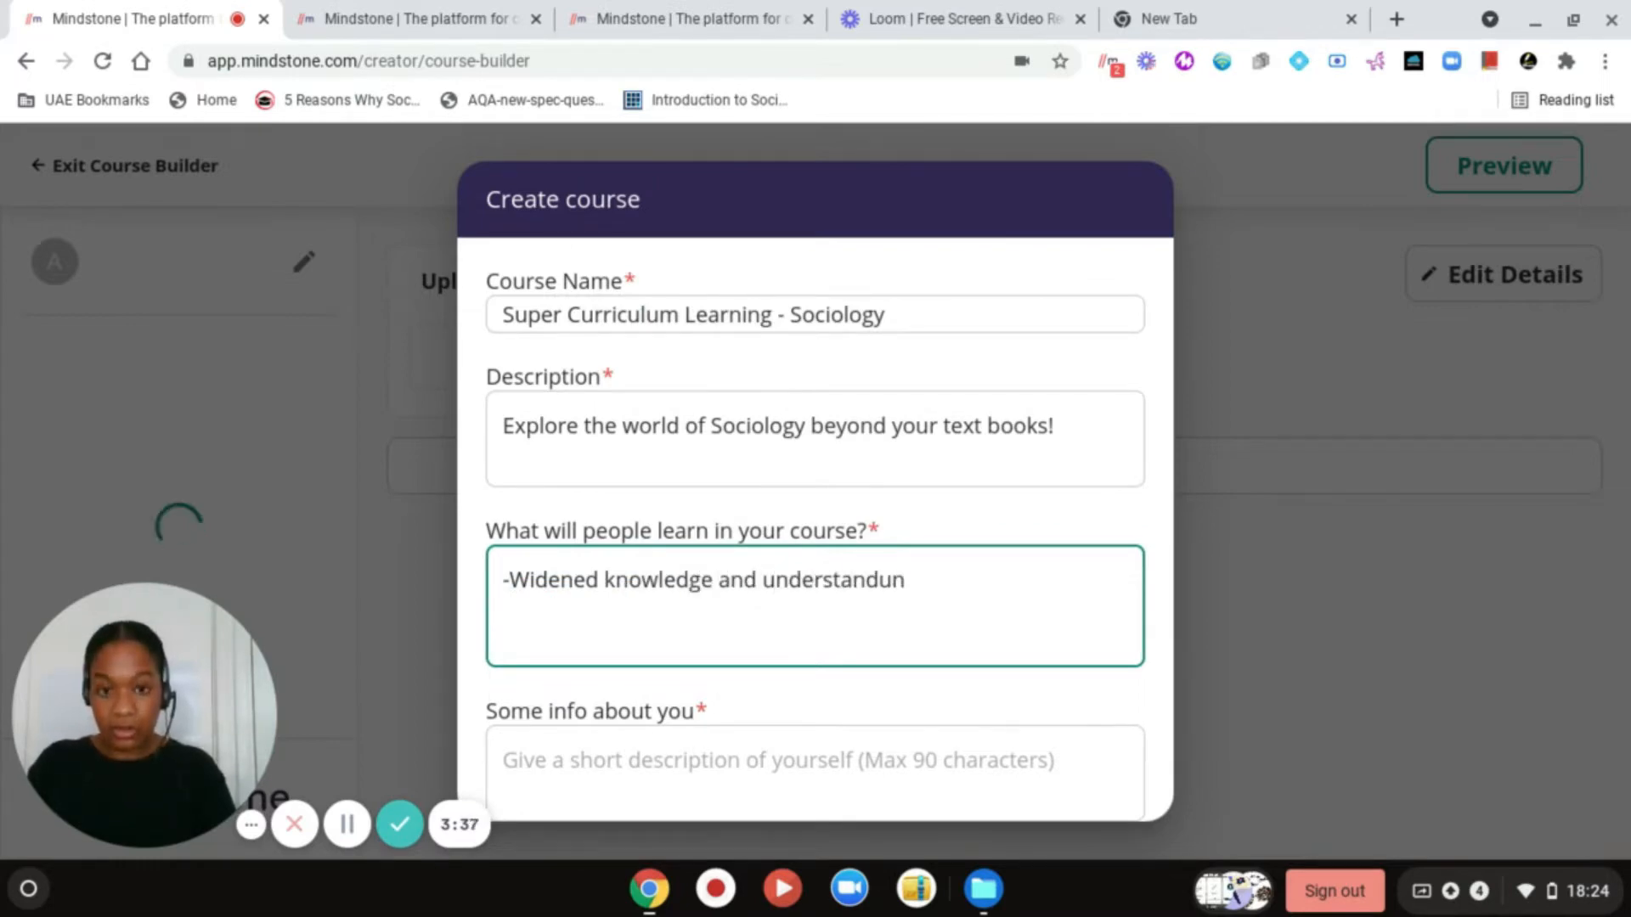
pyautogui.press('BackSpace')
pyautogui.press('BackSpace')
pyautogui.write('ing of')
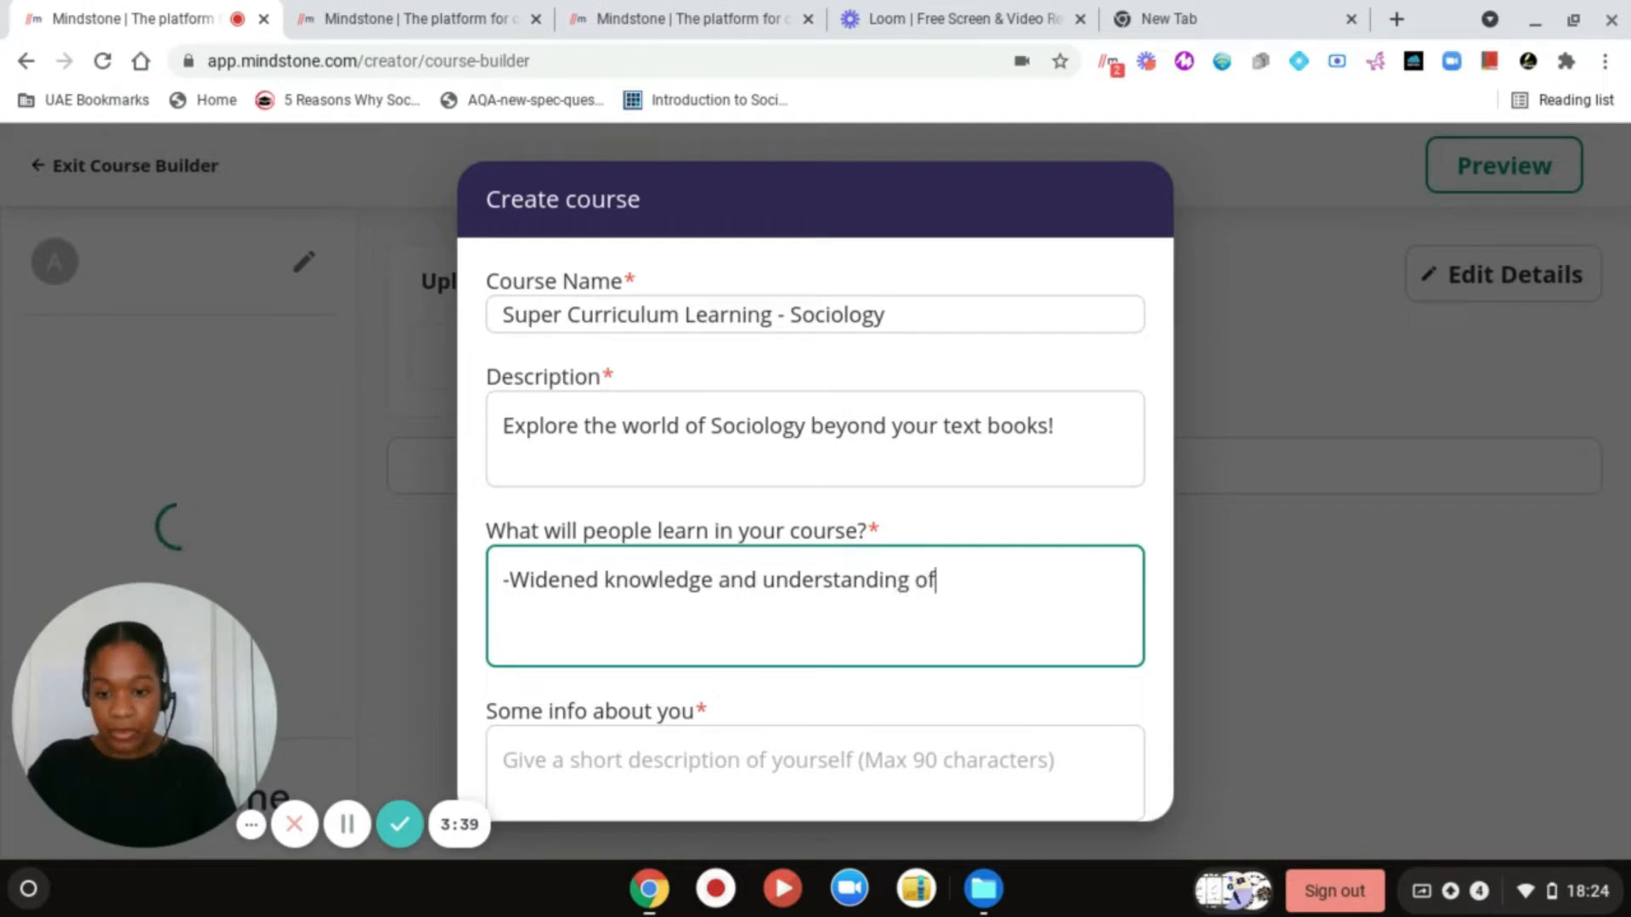
pyautogui.write(' Sociology and it')
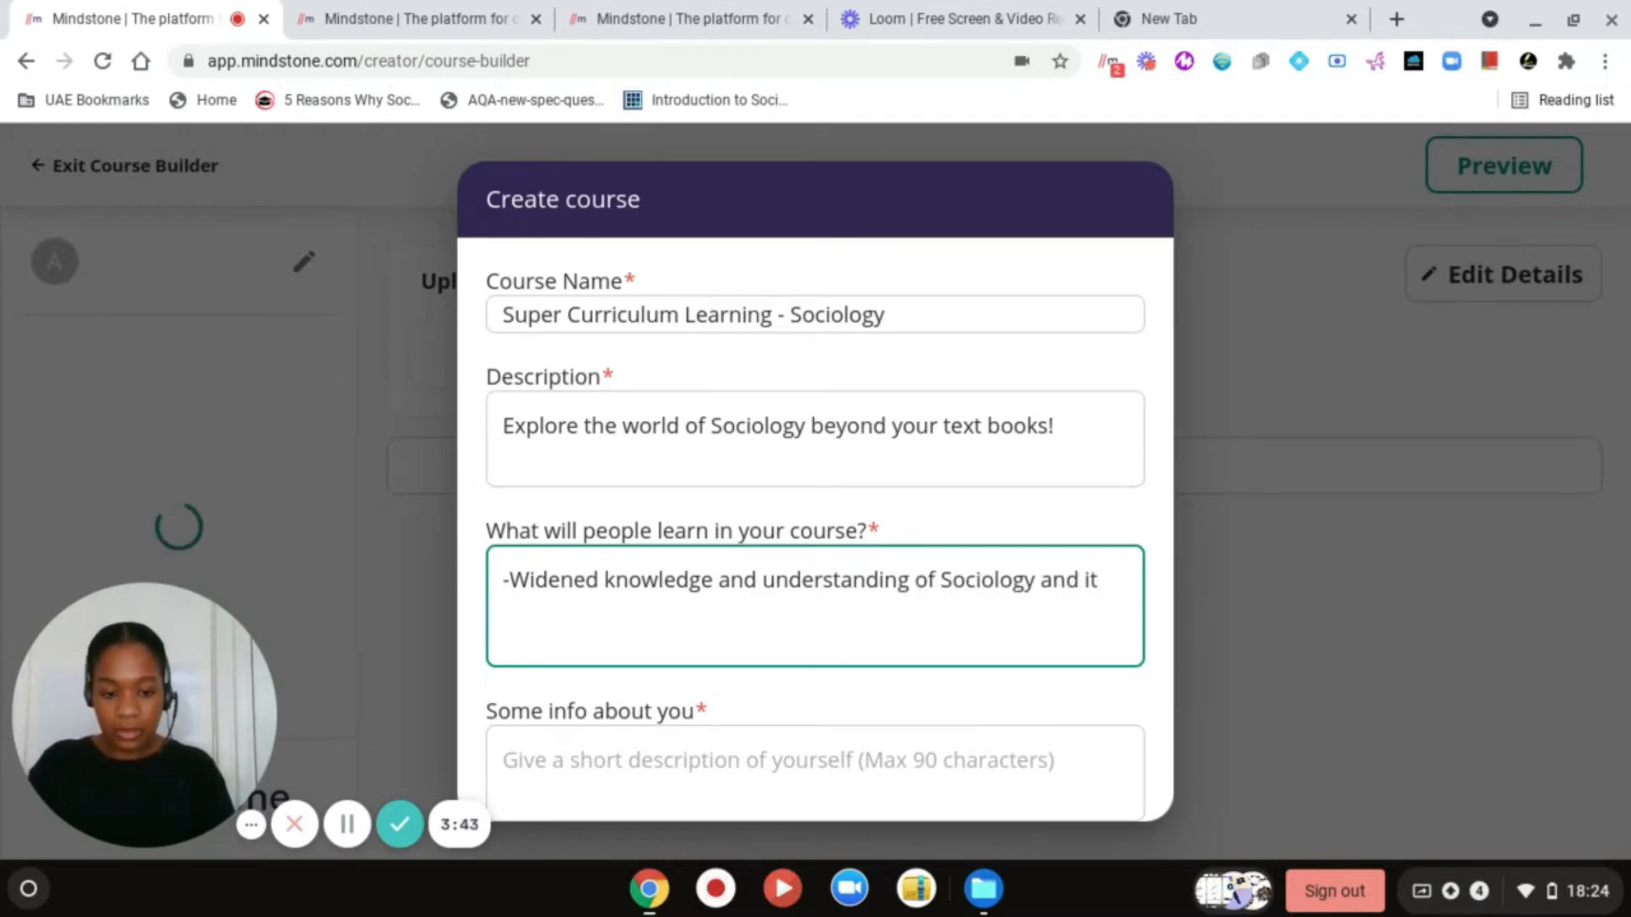
pyautogui.write("'s rel")
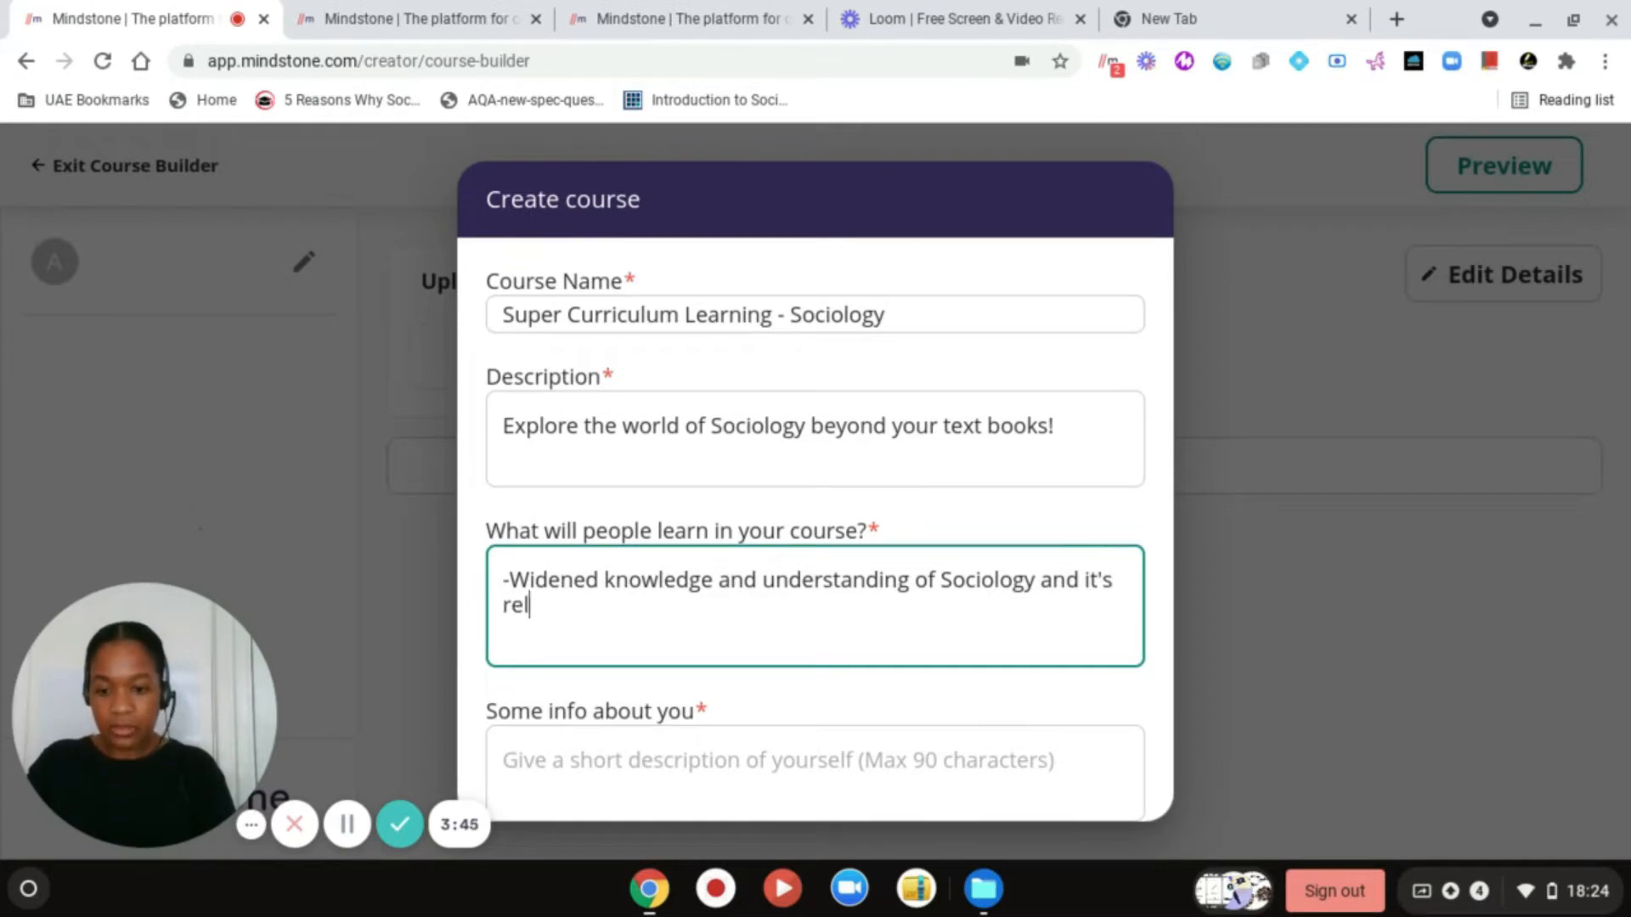
pyautogui.write('evance to cont')
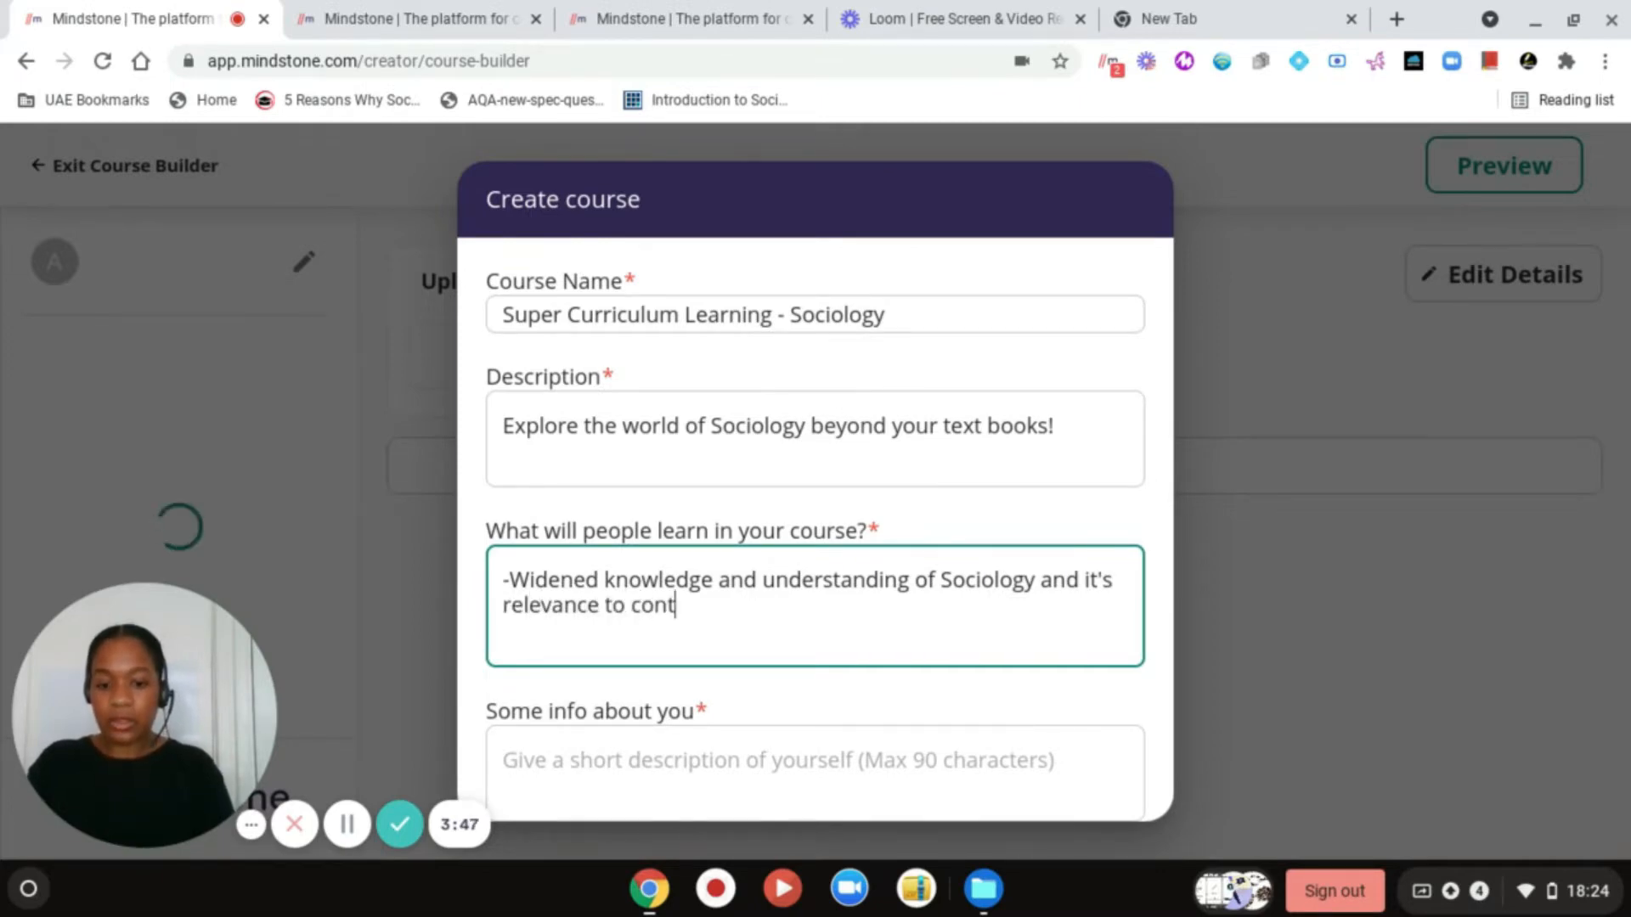
pyautogui.write('emporary society')
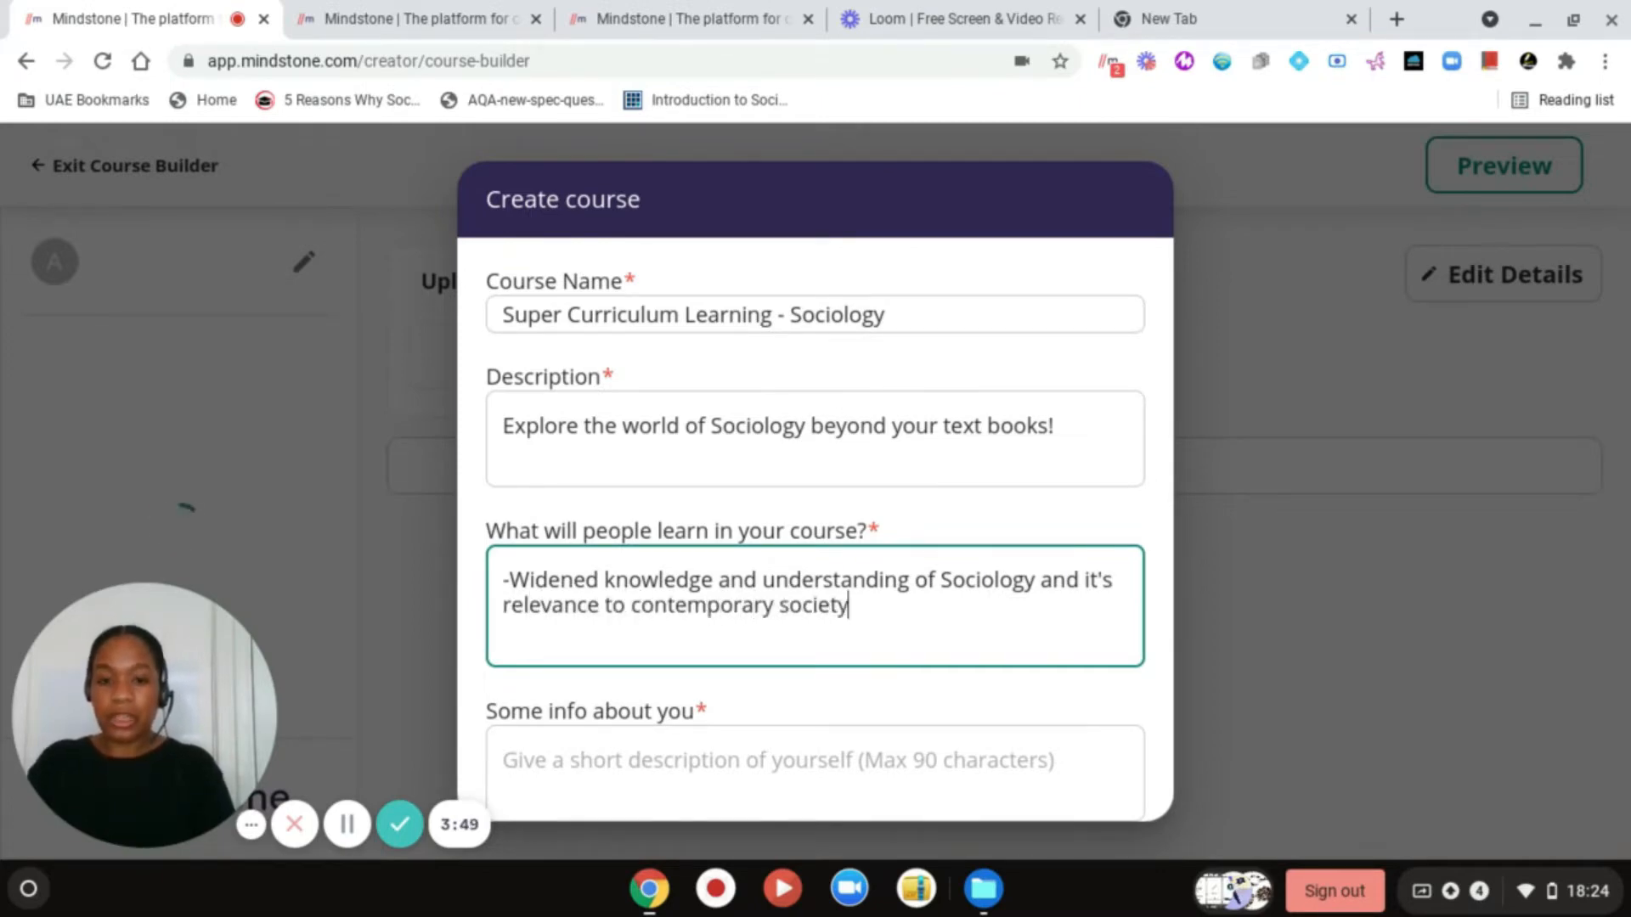
pyautogui.write('.')
# - Add a second learning point on a new line: "-Critically evaluate and analyse a range of documents."
pyautogui.press('Return')
pyautogui.write('-')
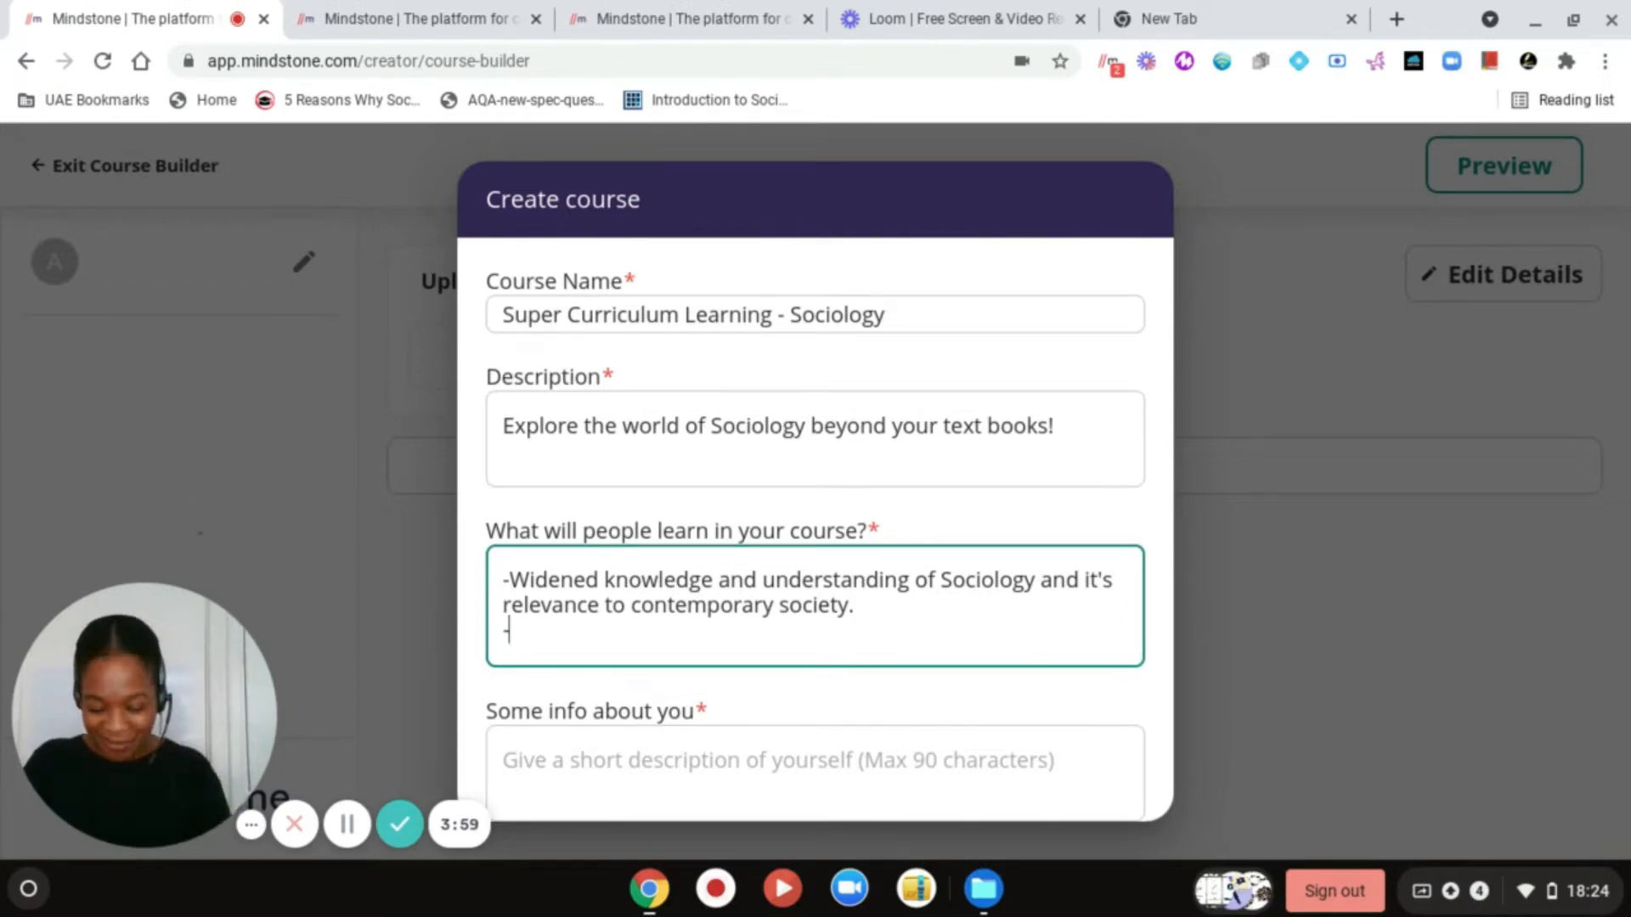
pyautogui.write('C')
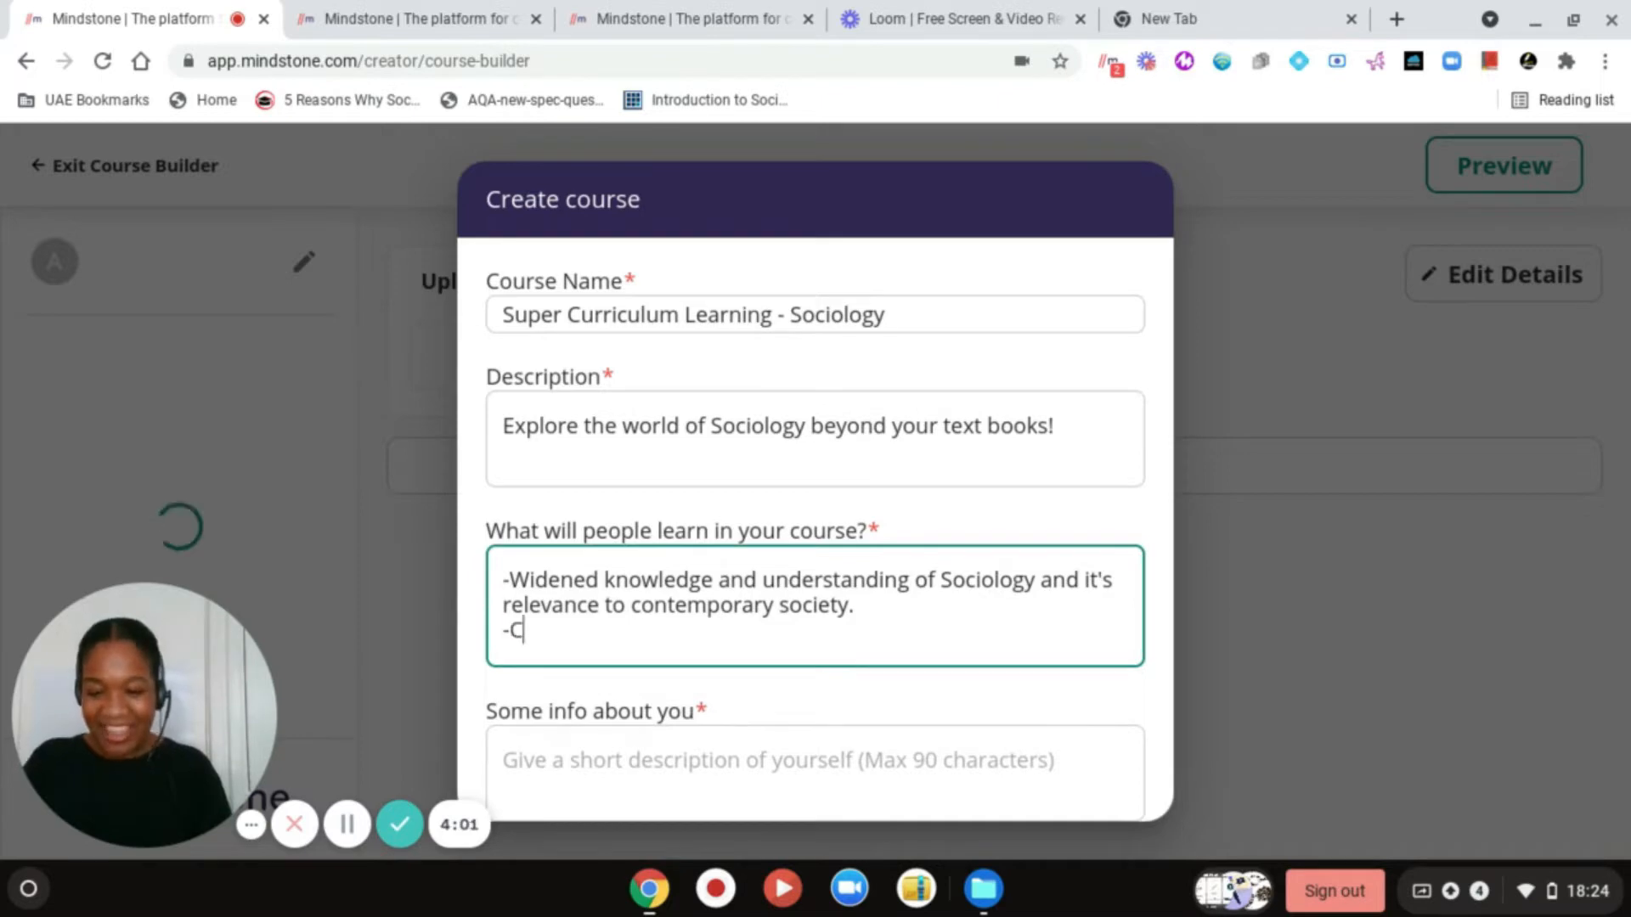
pyautogui.write('ritically eva')
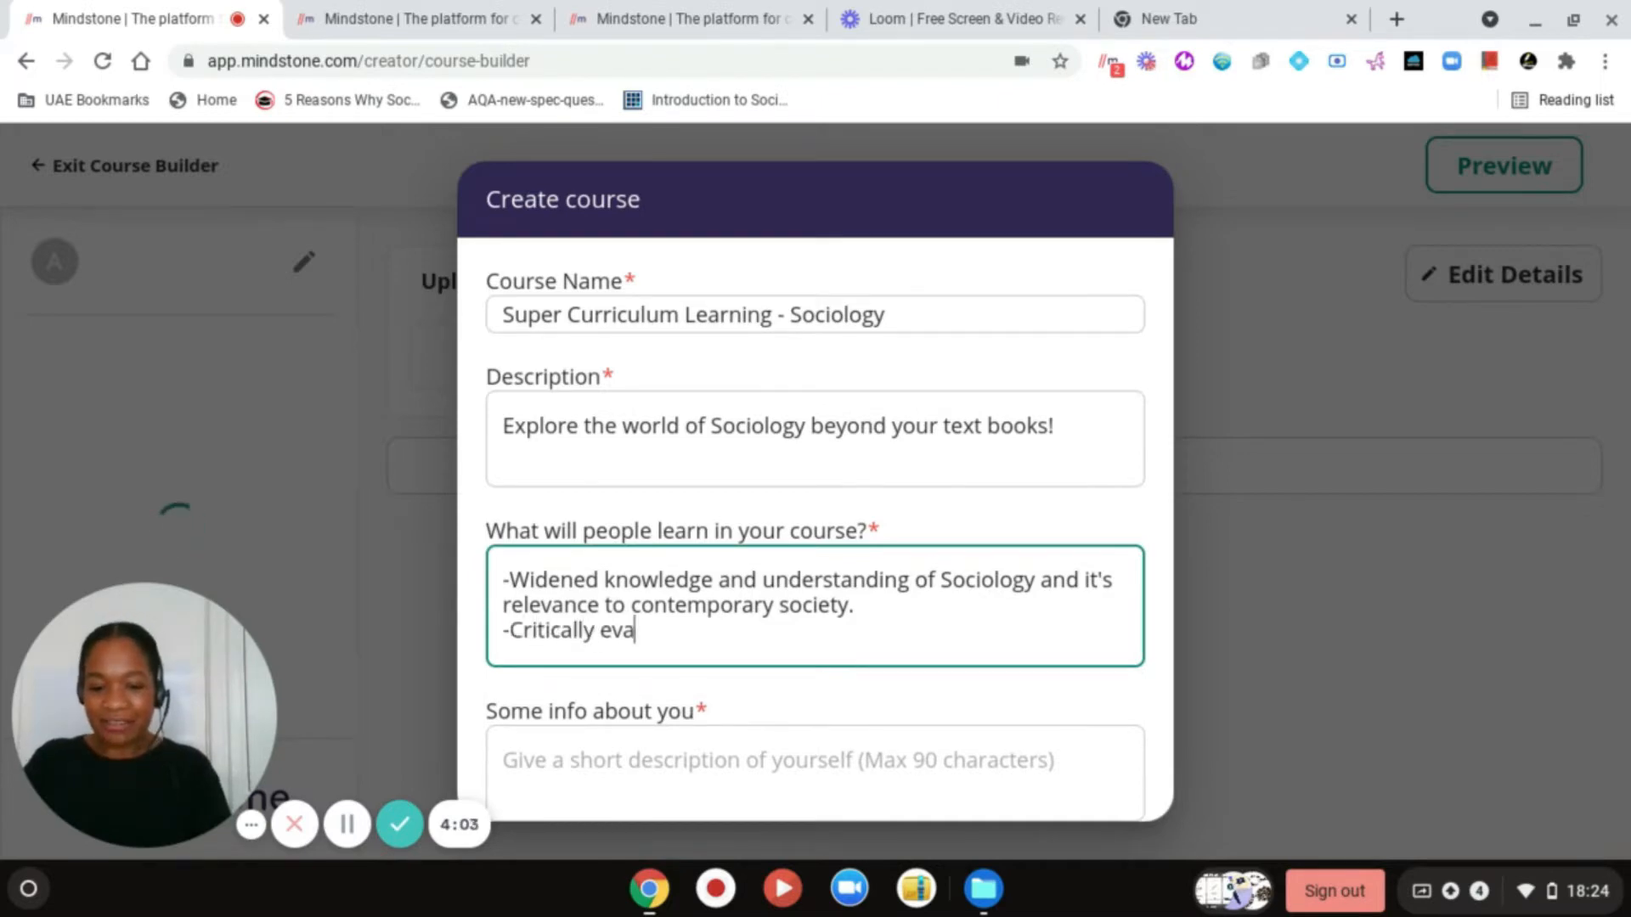
pyautogui.write('luate ')
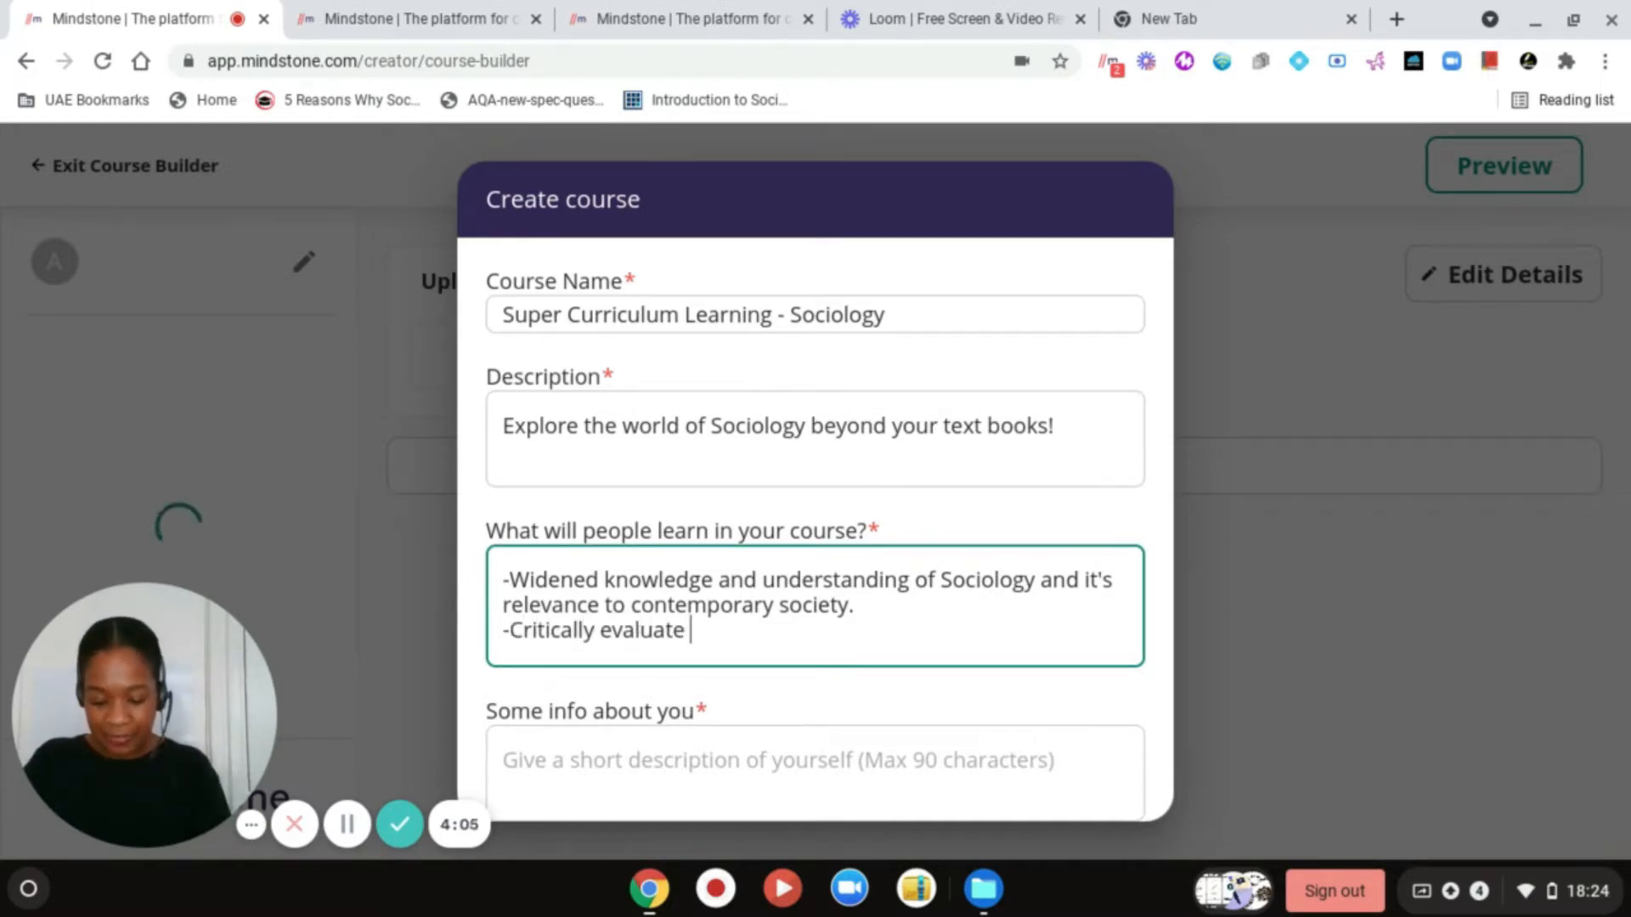
pyautogui.write('and anal')
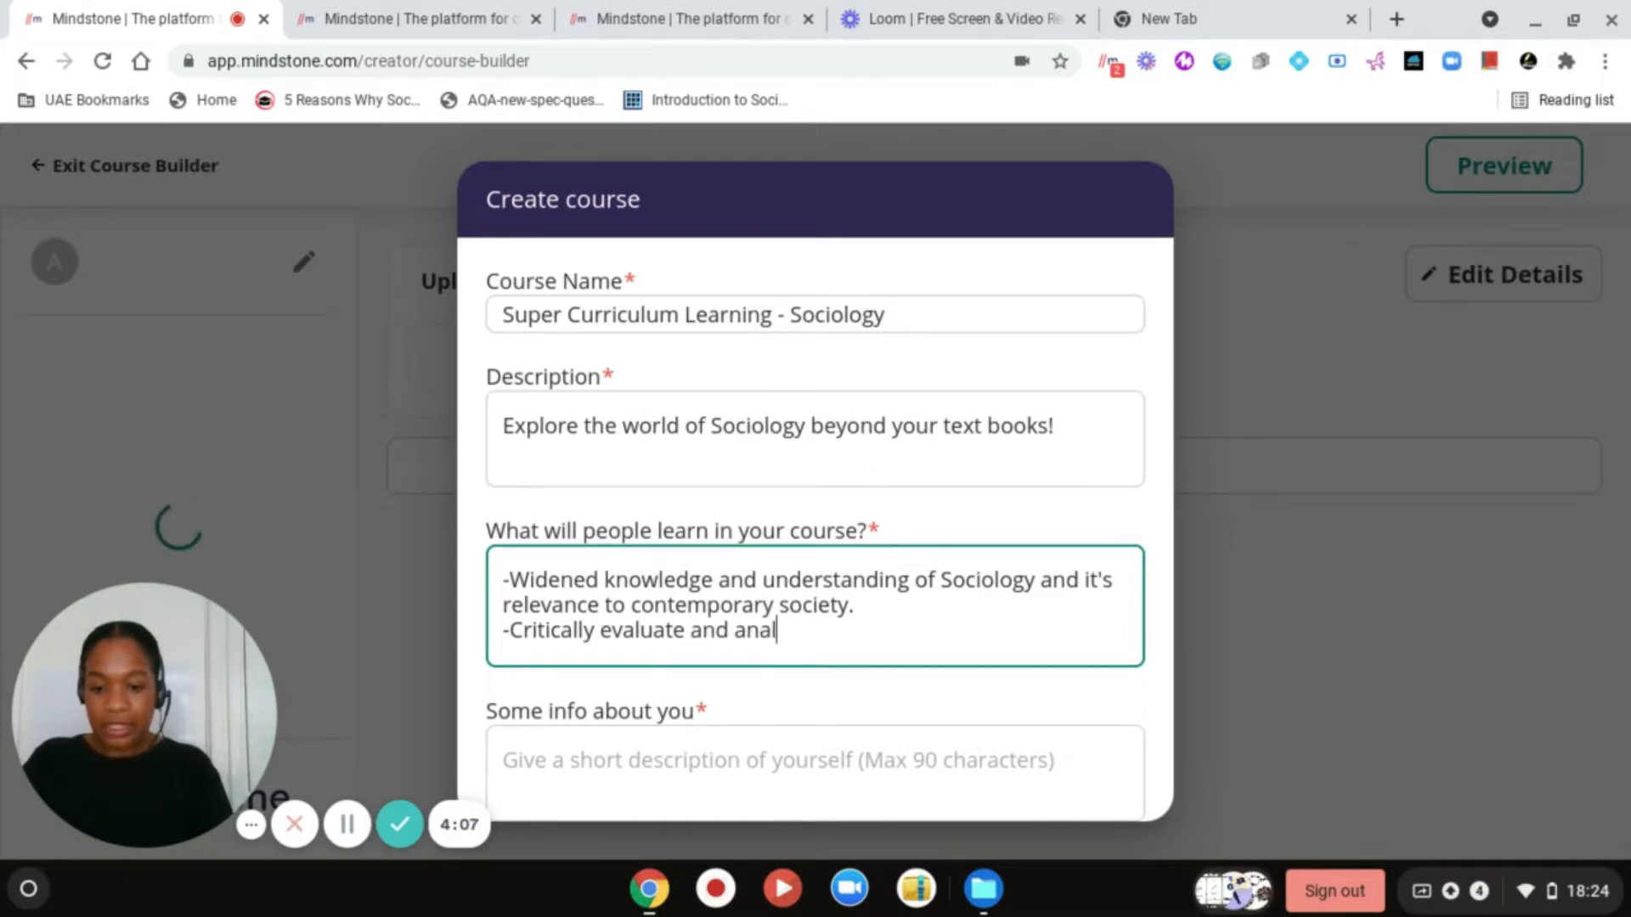
pyautogui.write('yse a range of ')
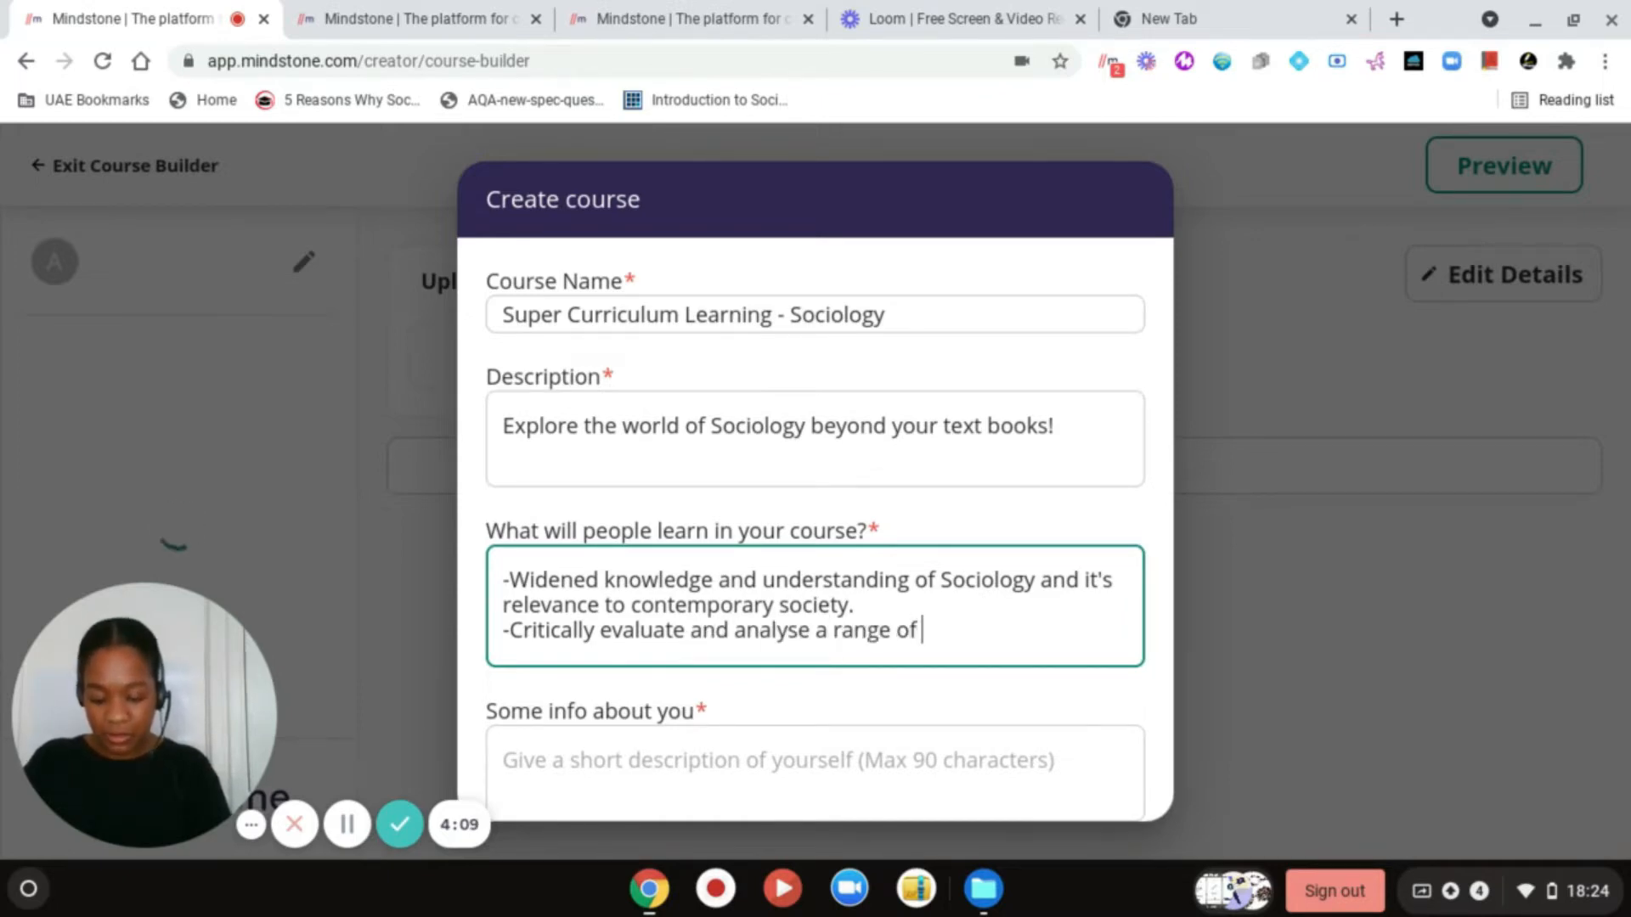
pyautogui.write('document')
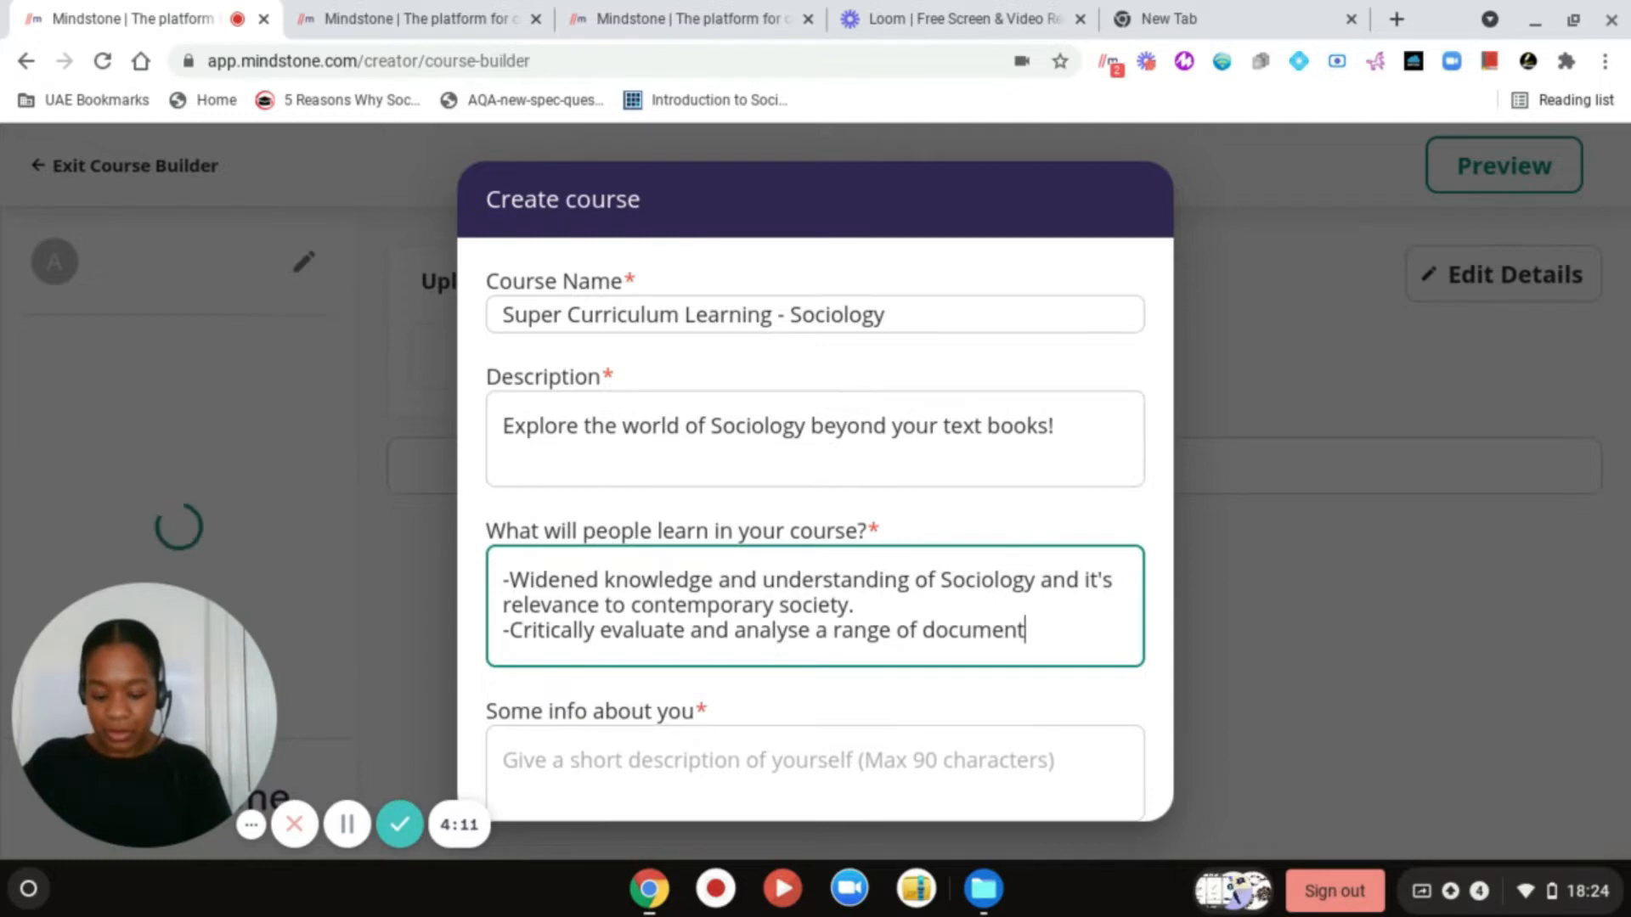
pyautogui.write('s')
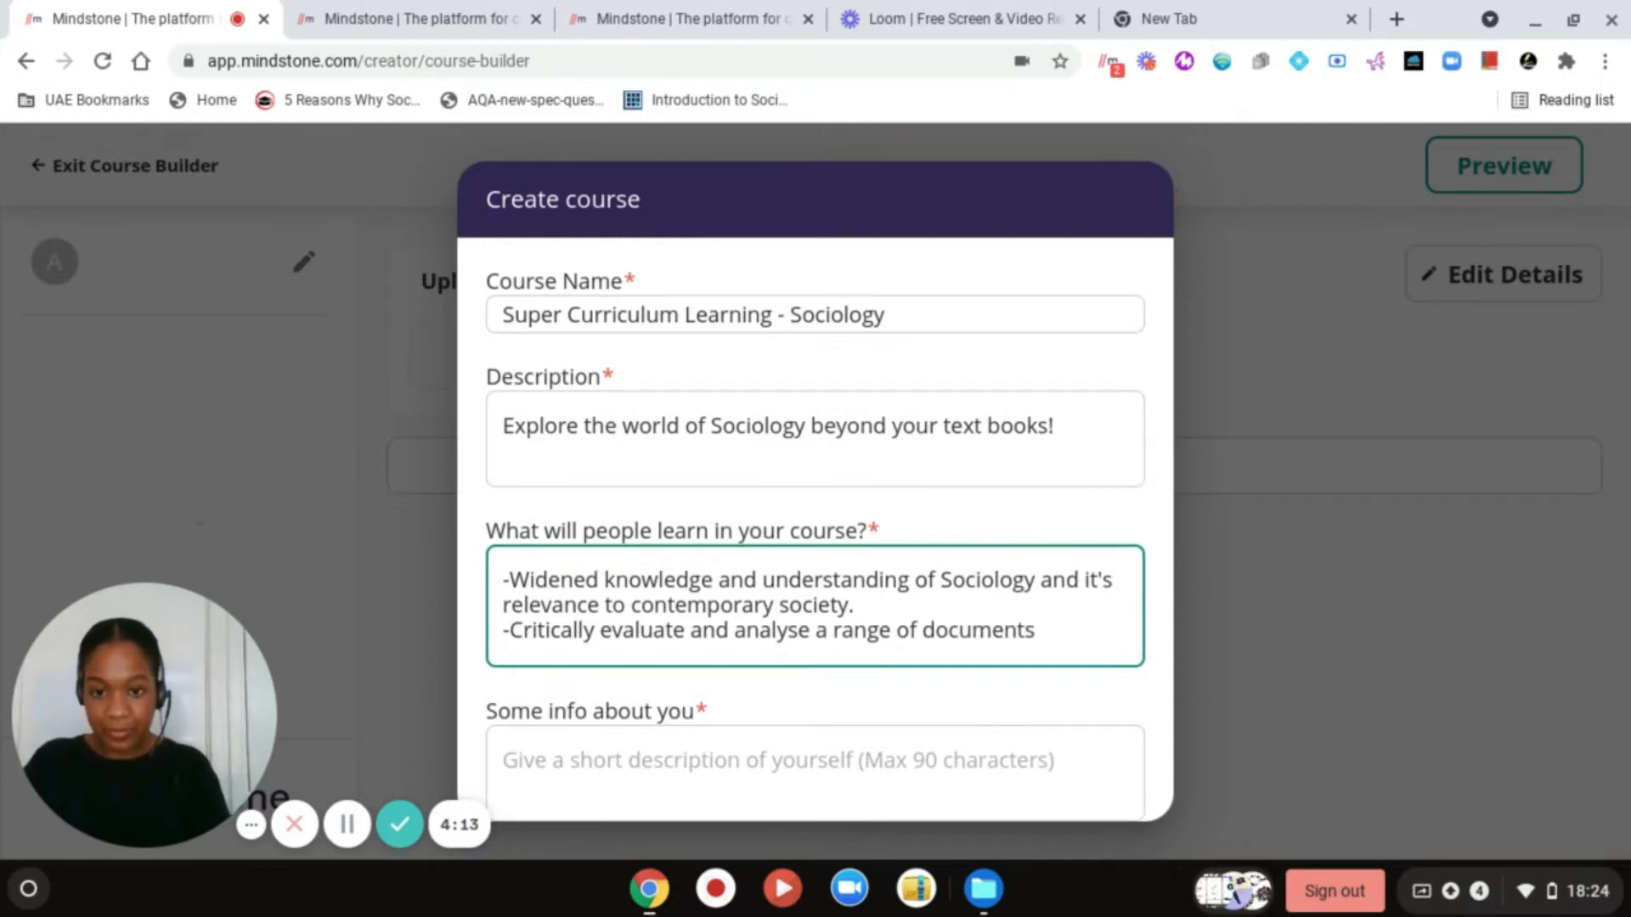
pyautogui.write('.')
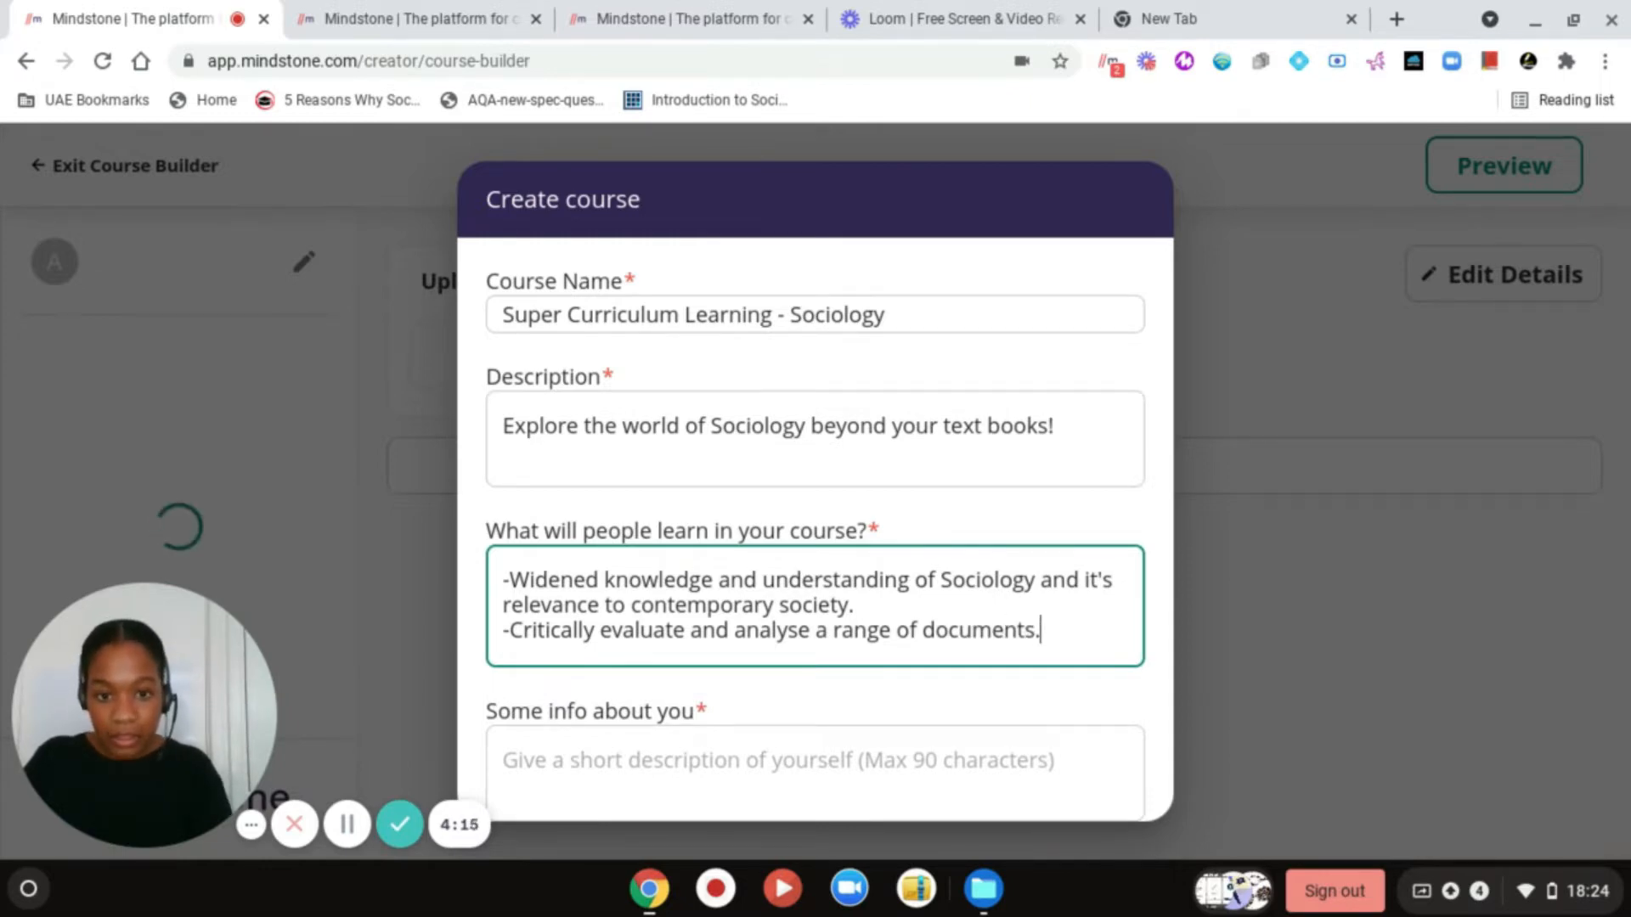
# - Add a third learning point: "-Explore links between different areas of Sociology and evidence wider reading to attain top marks in the exam!"
pyautogui.press('Return')
pyautogui.write('-')
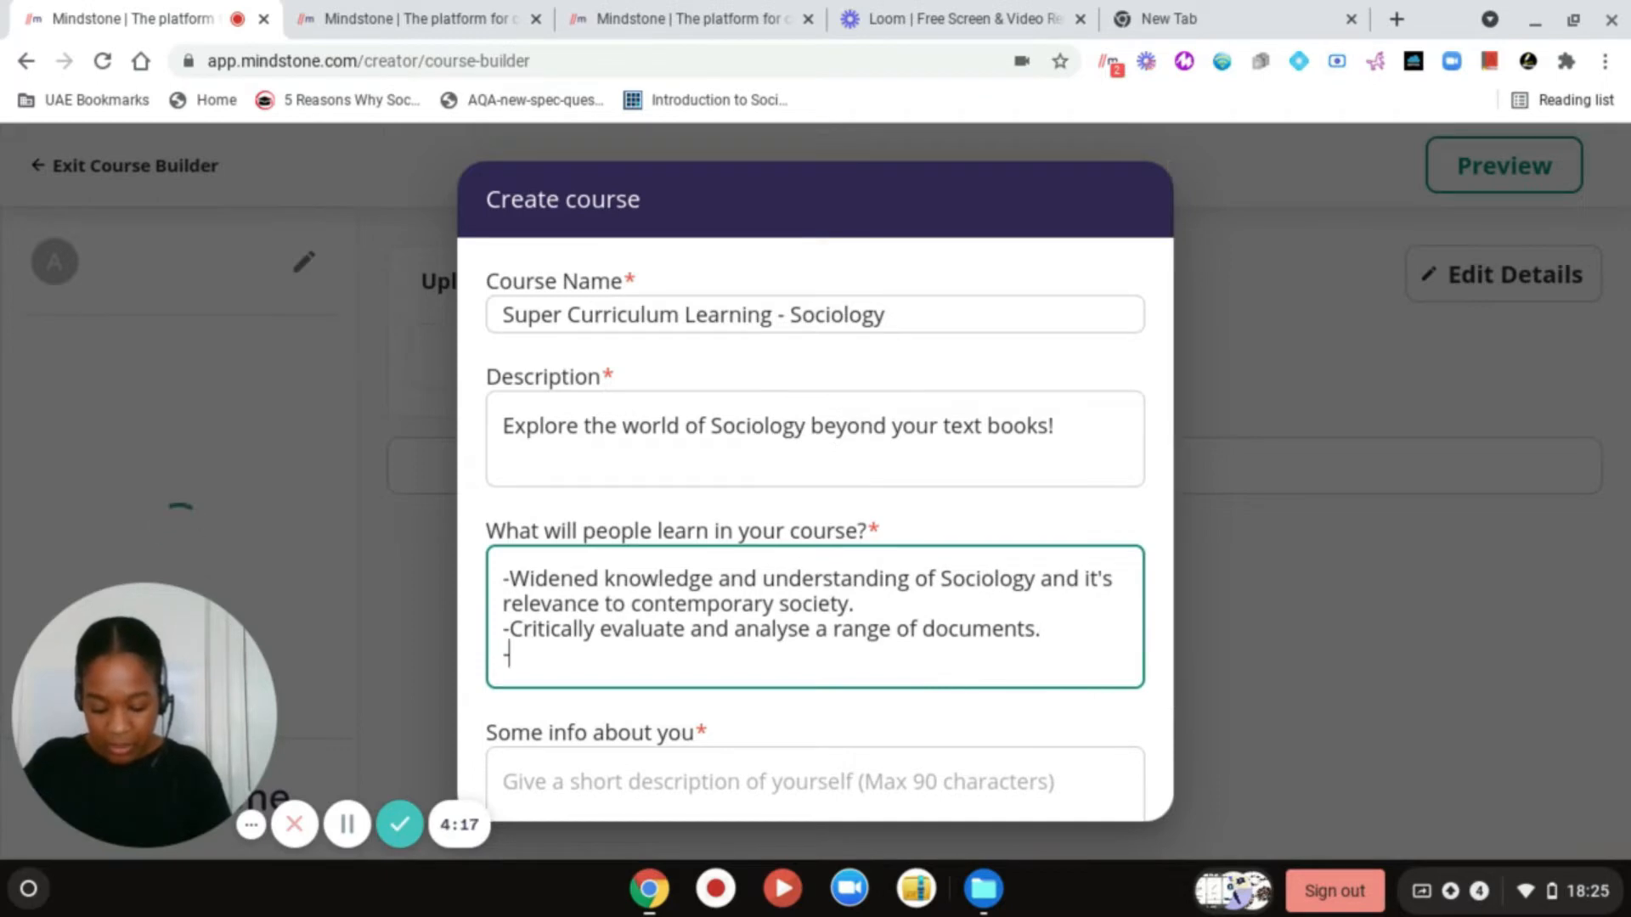
pyautogui.write('Explore l')
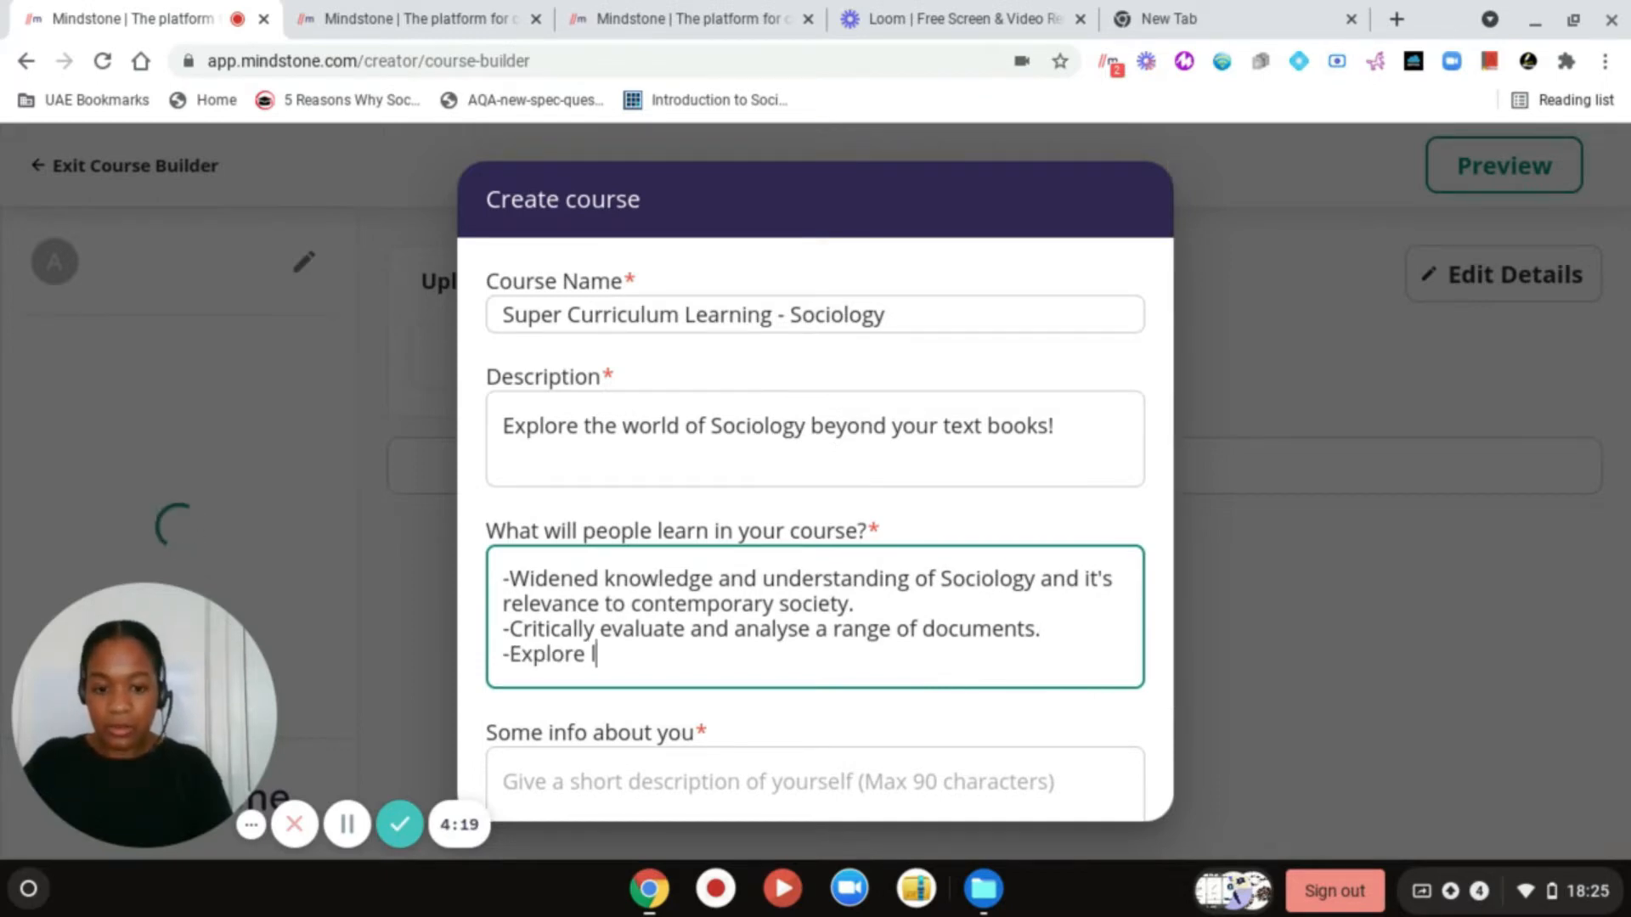
pyautogui.write('inks between ')
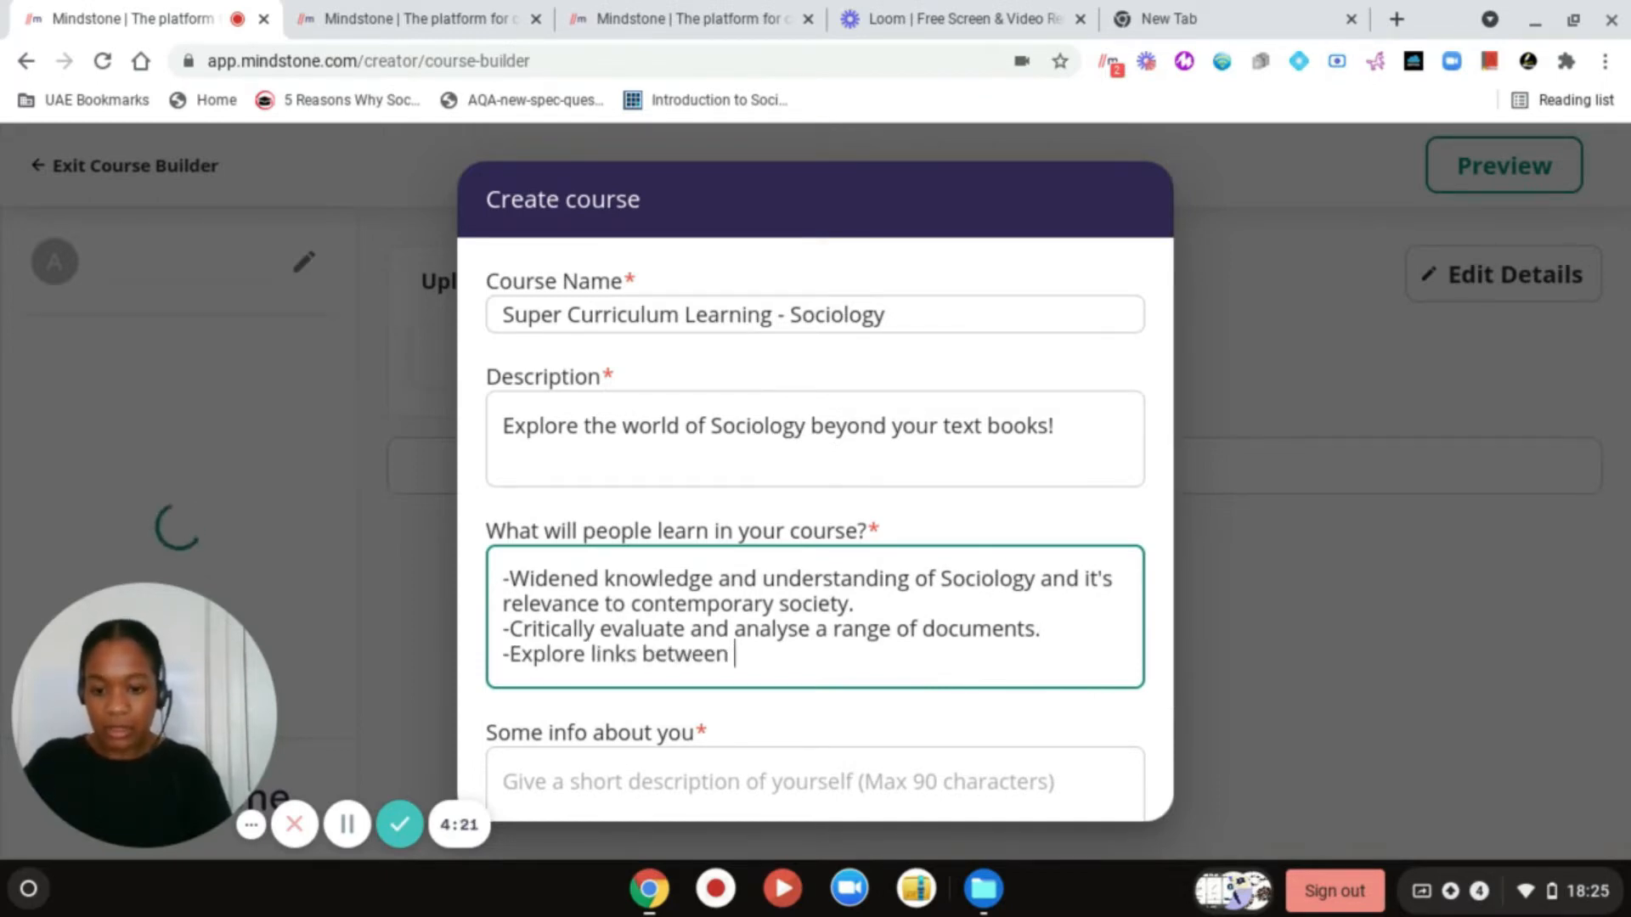
pyautogui.write('different ar')
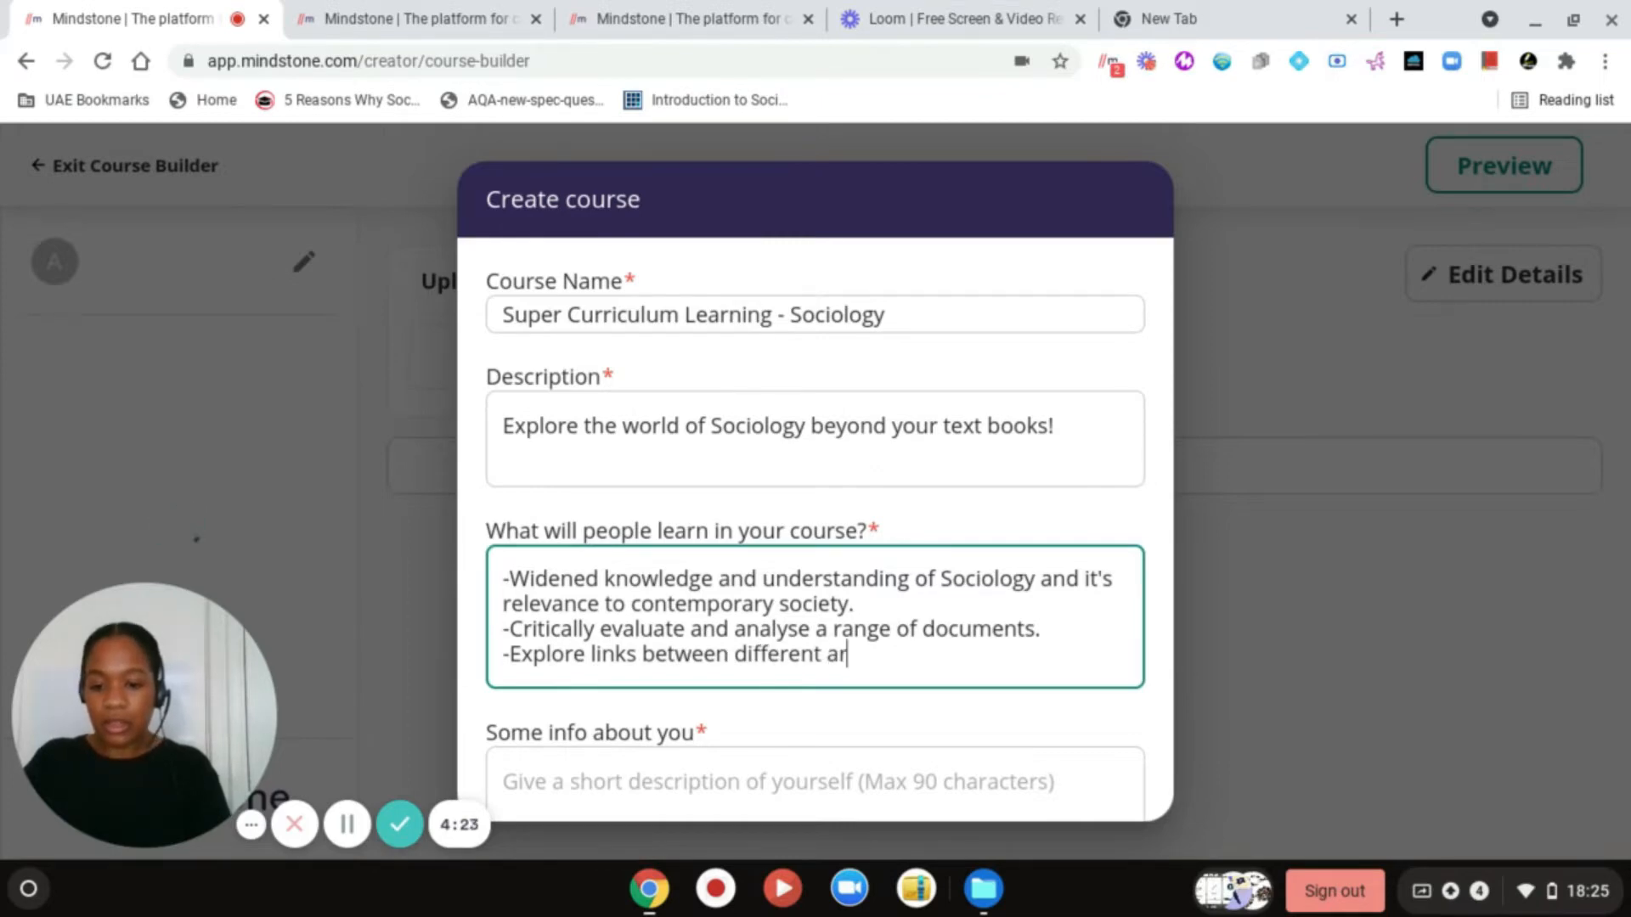
pyautogui.write('eas of Soc')
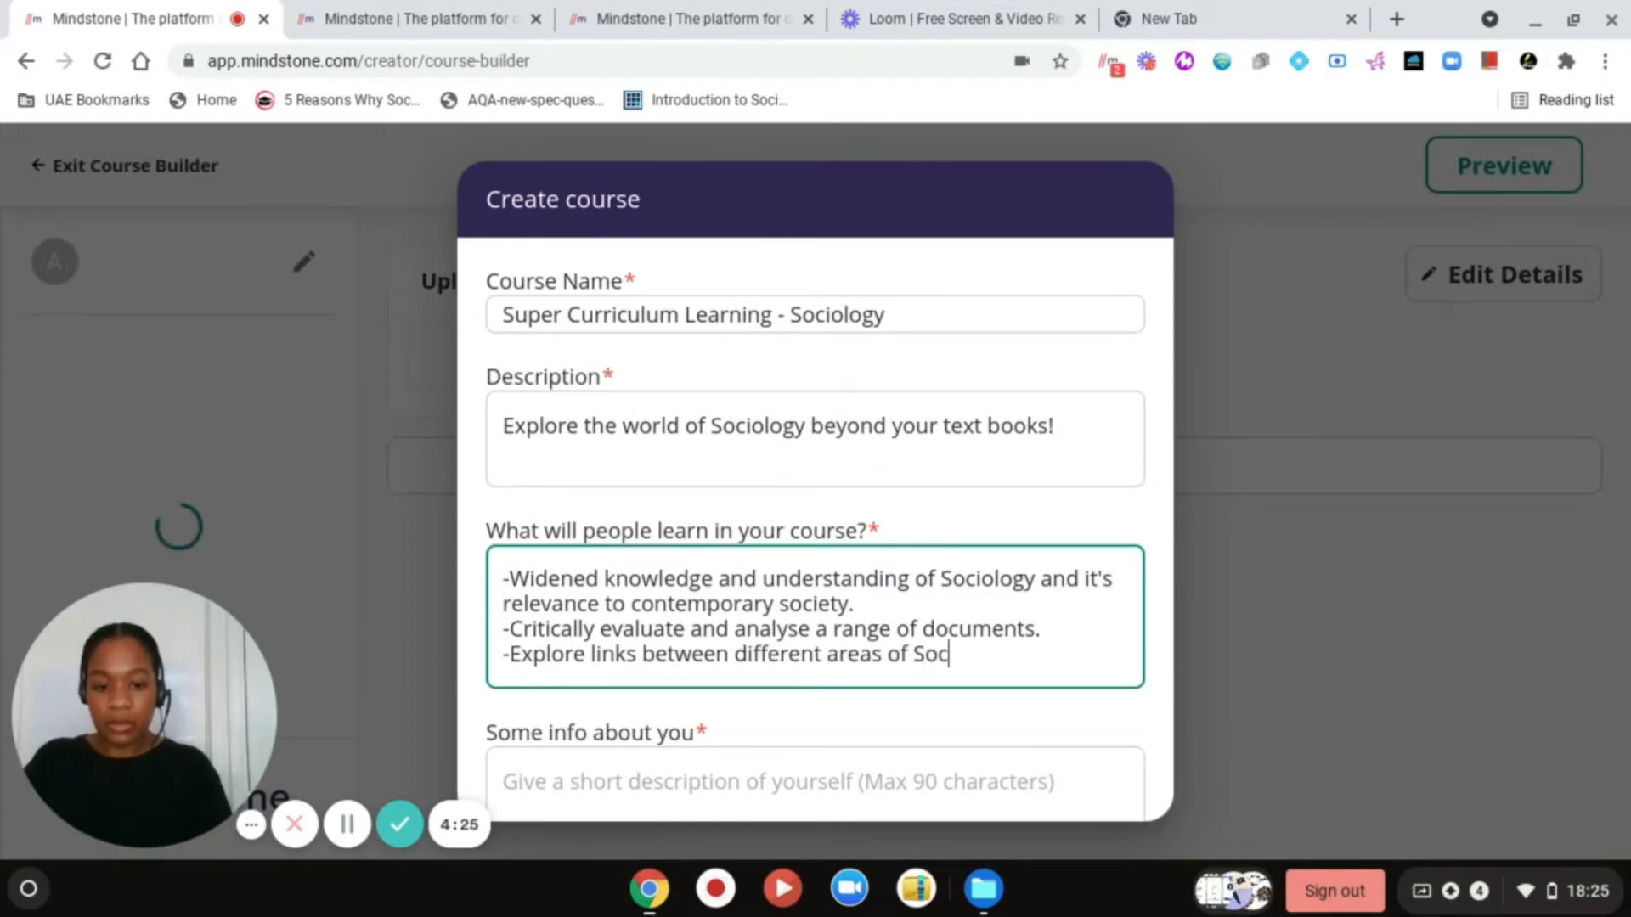
pyautogui.write('iology ')
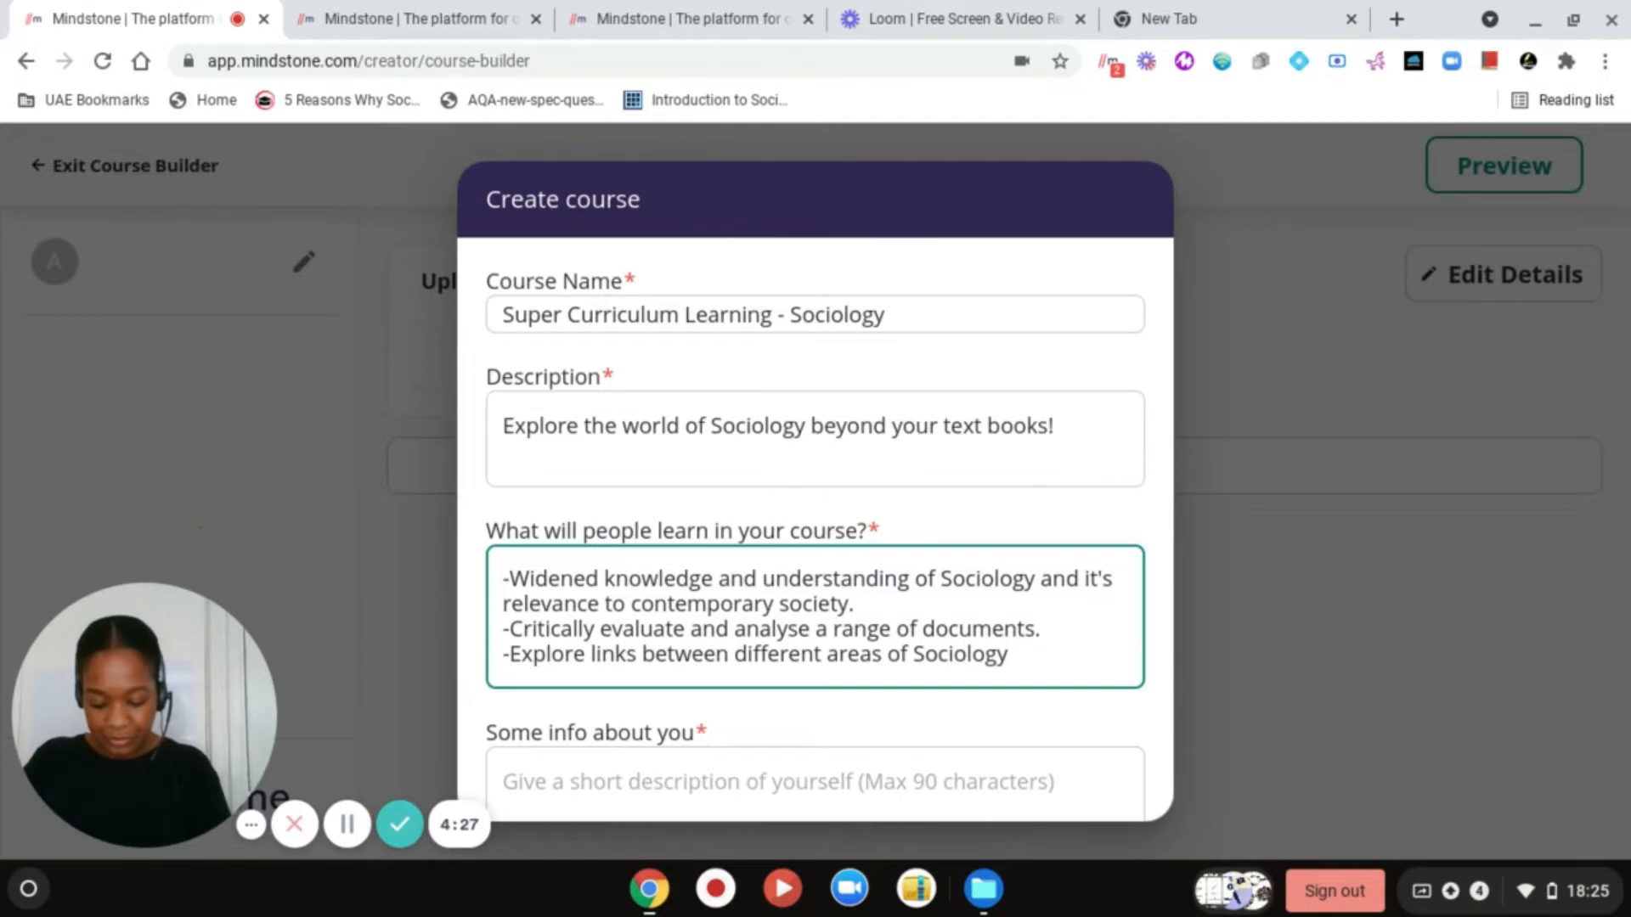
pyautogui.write('and w')
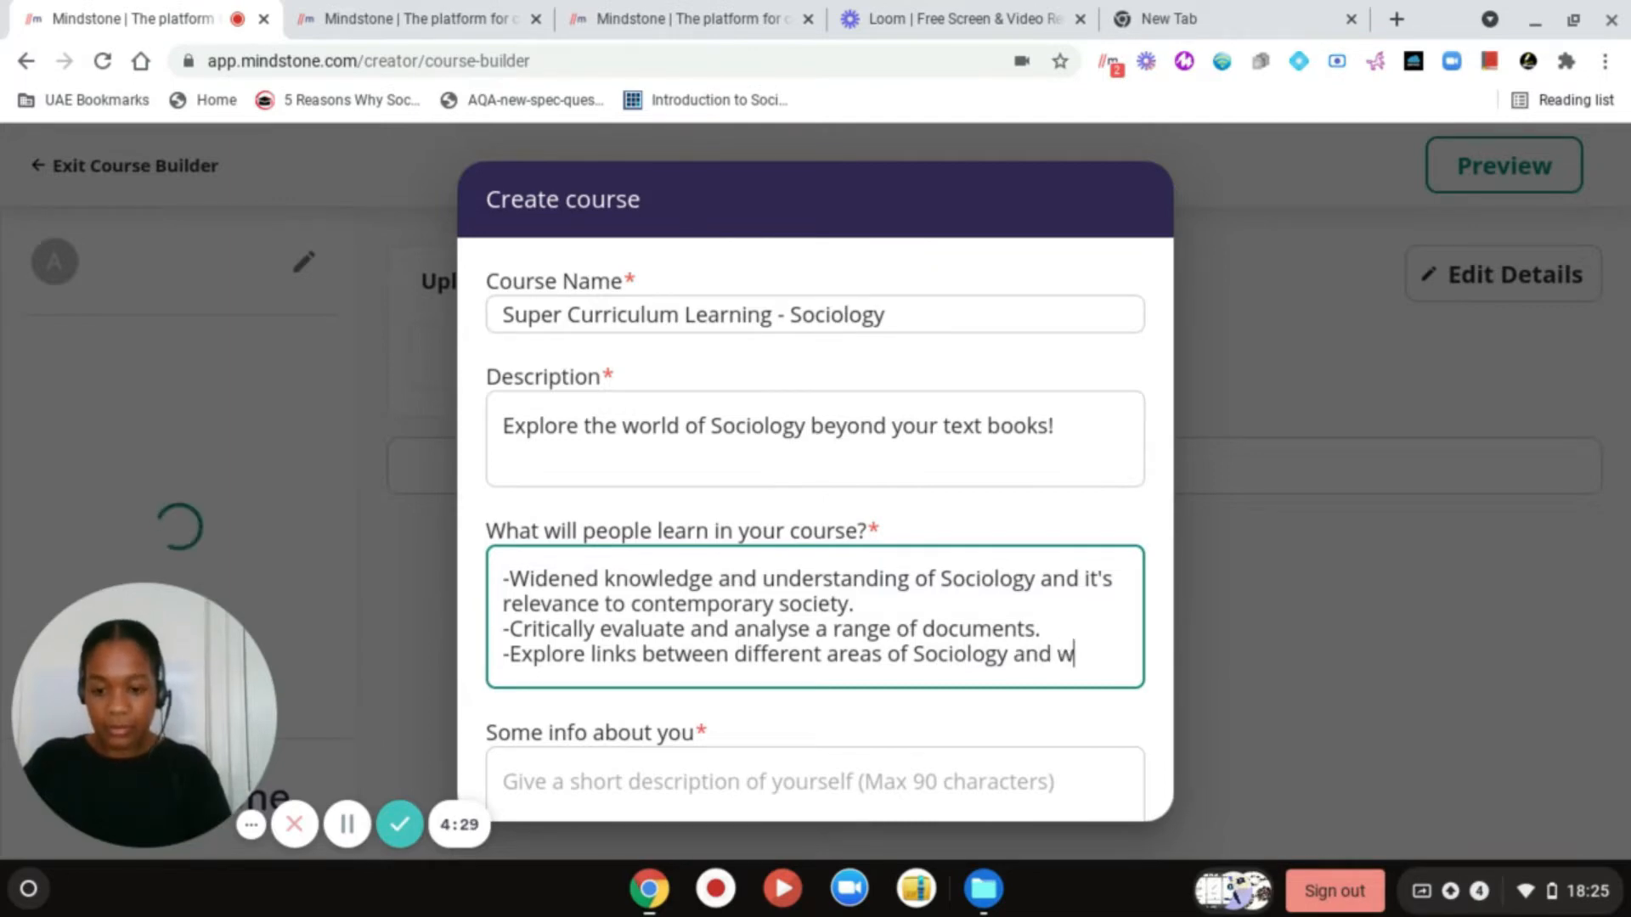
pyautogui.press('BackSpace')
pyautogui.write('evidence ')
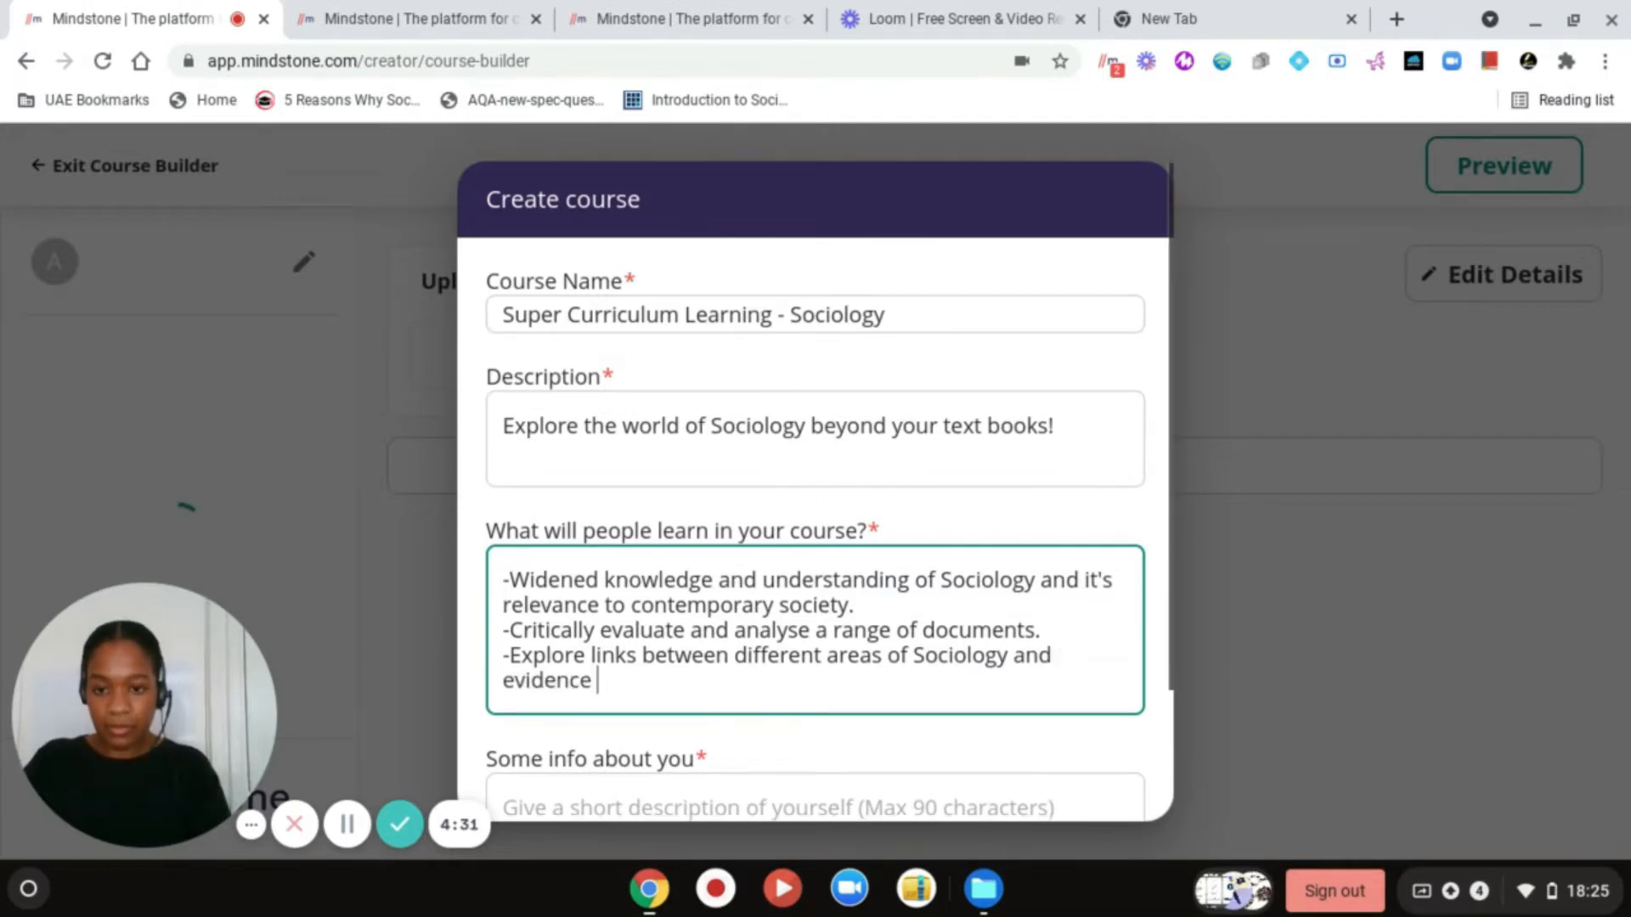
pyautogui.write('wider reading ')
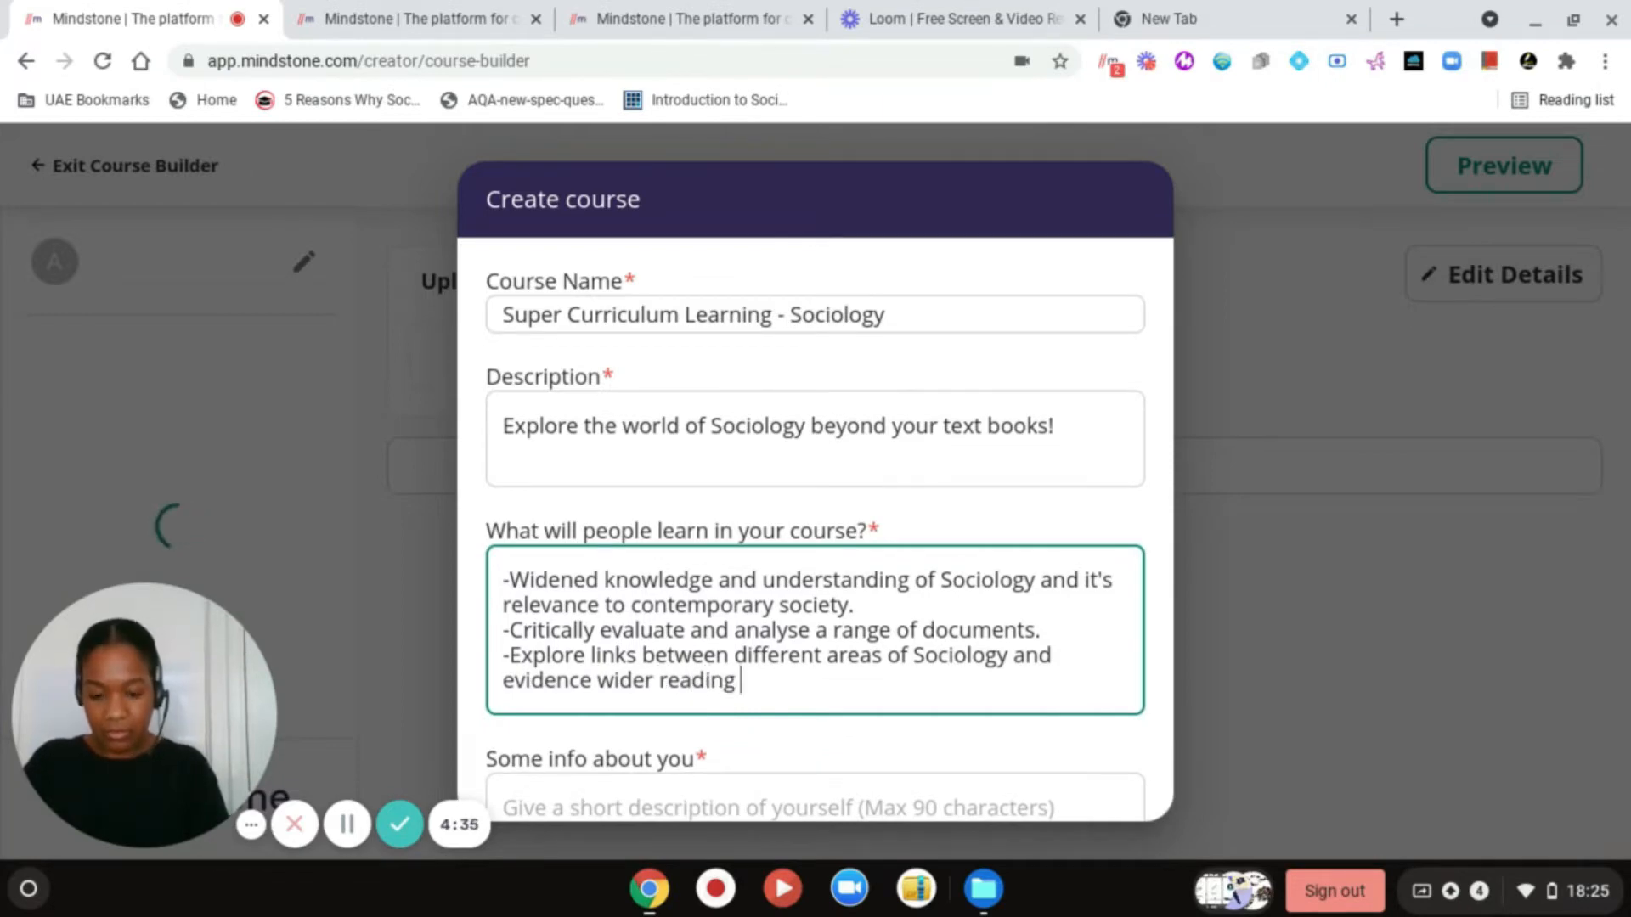
pyautogui.write('to attain')
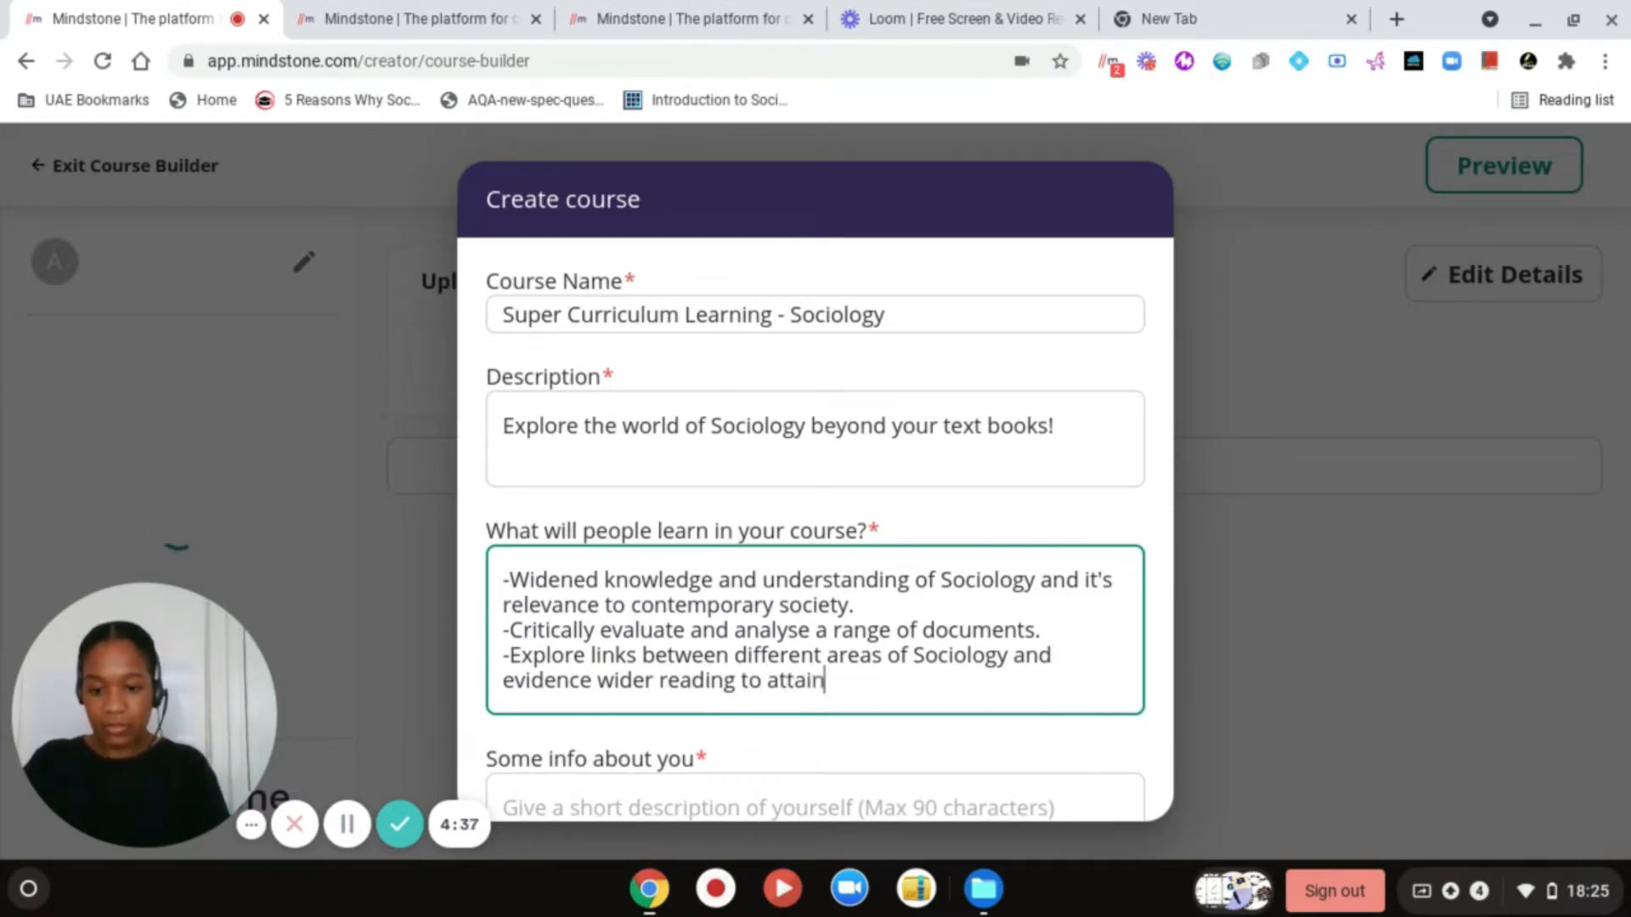
pyautogui.write(' top marks i')
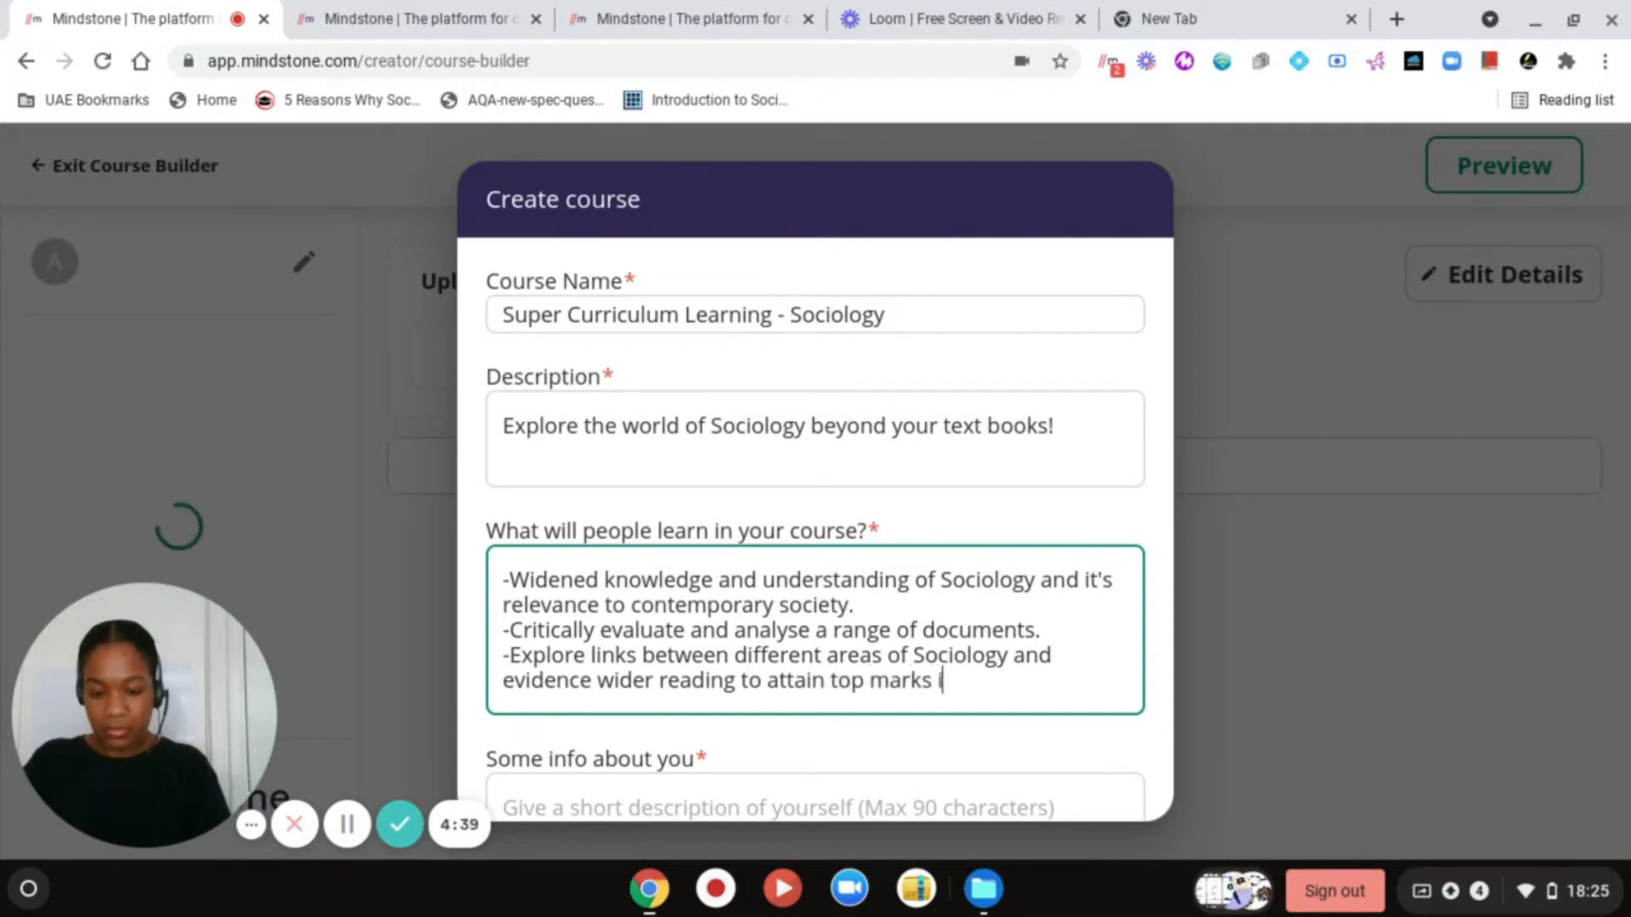
pyautogui.write('n the exam!')
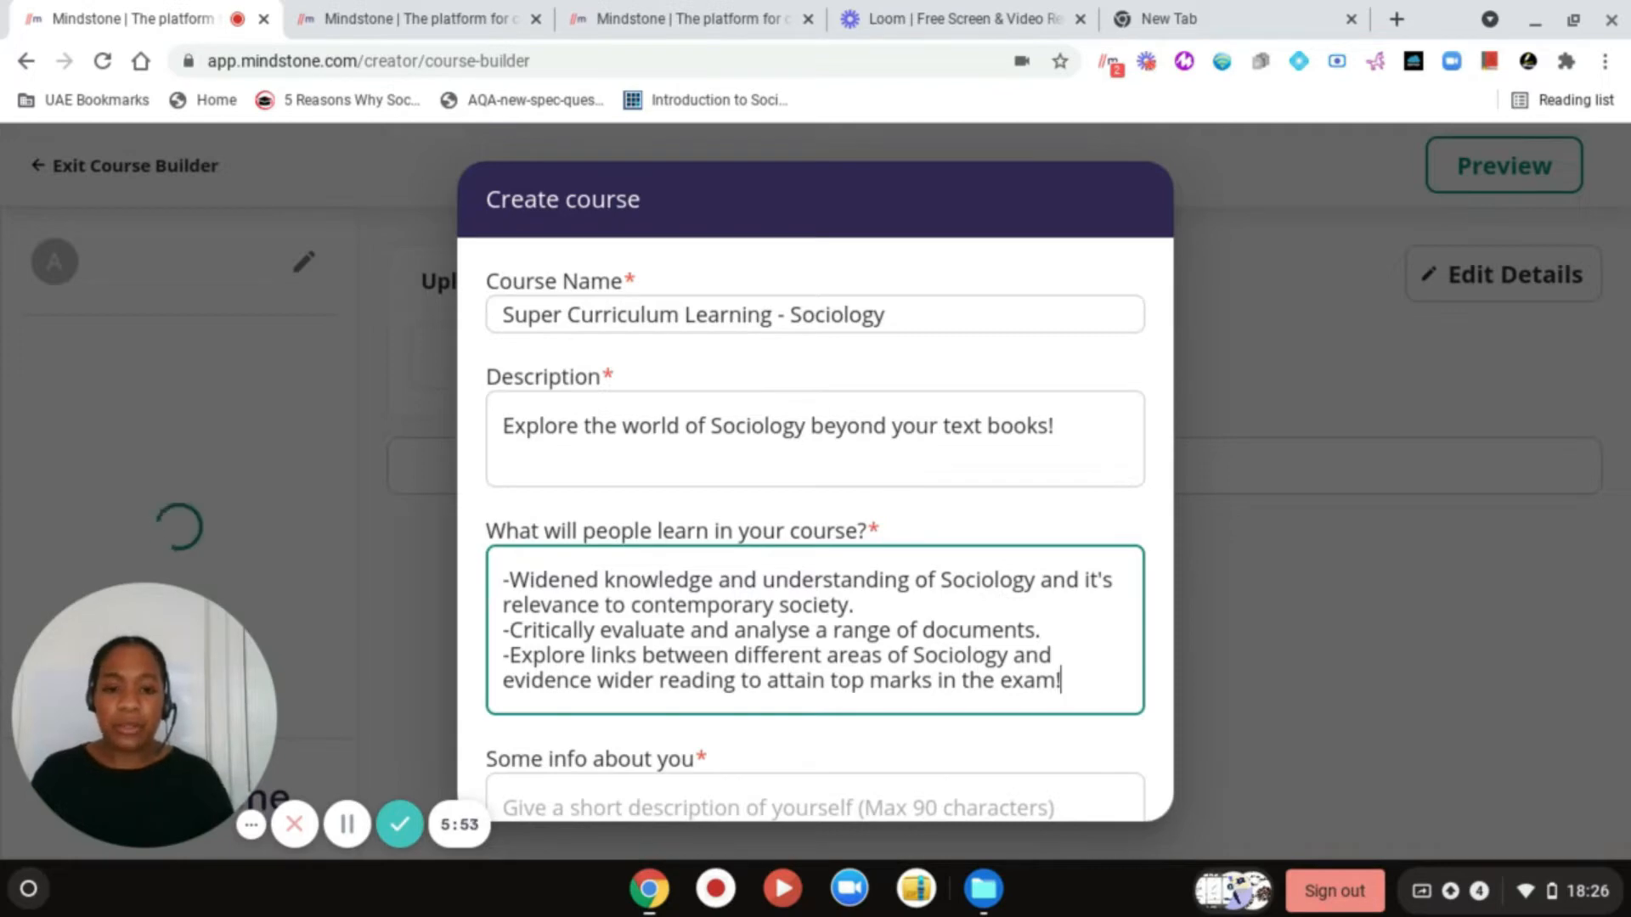
# - Describe the course creator as "A passionate educator, an independent event curator and UX Design enthusiast"
pyautogui.scroll(-3, 815, 491)
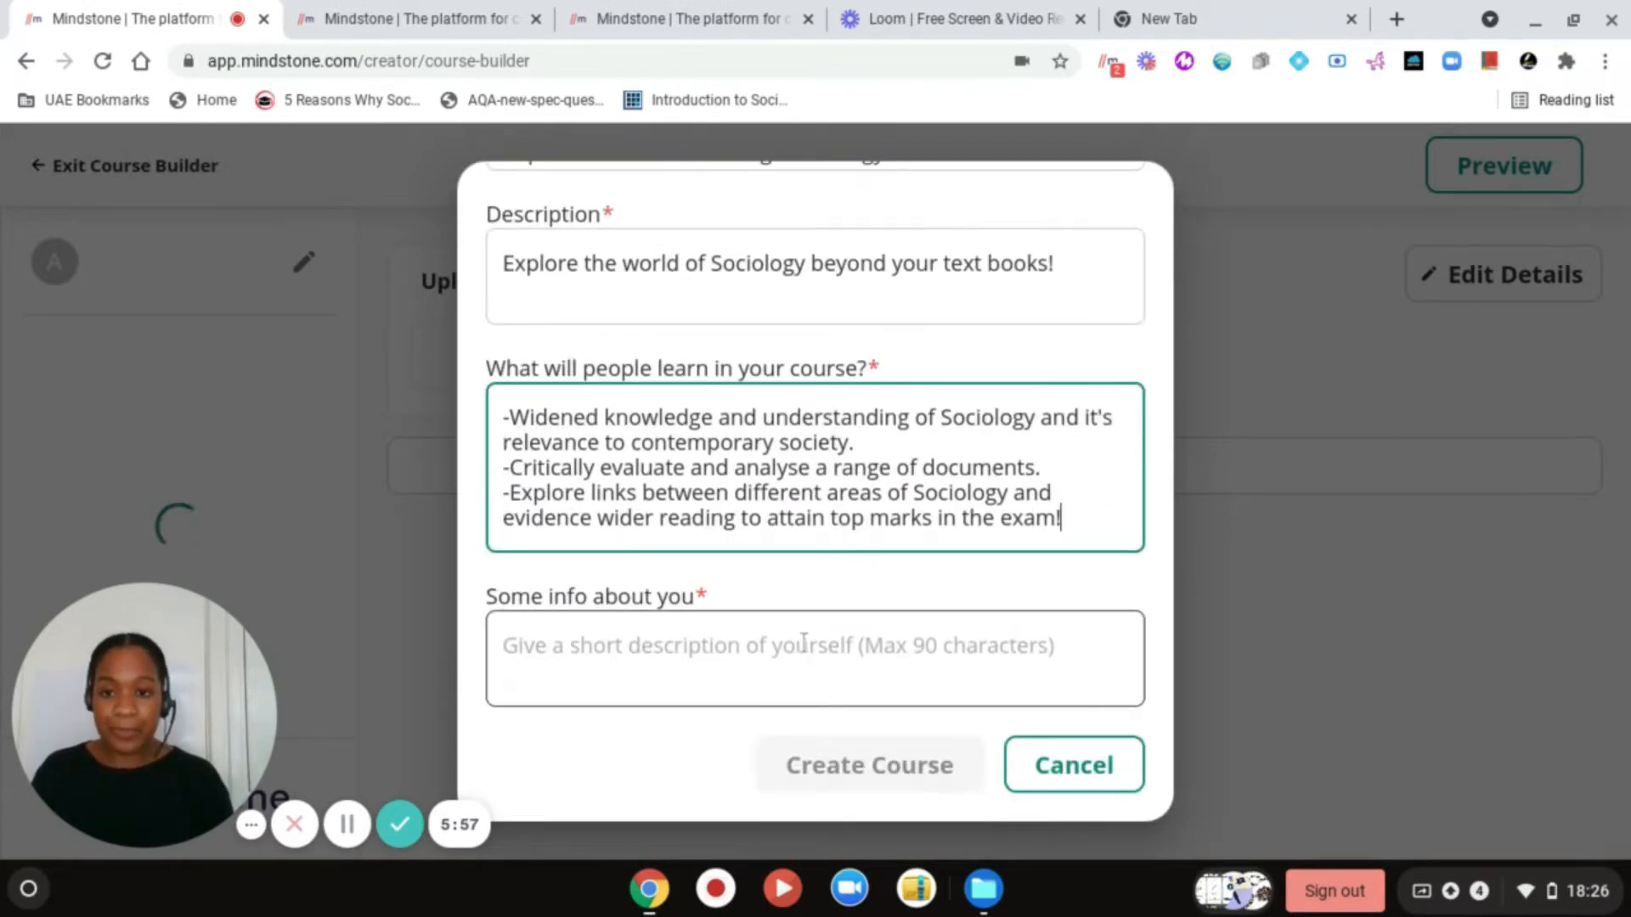
pyautogui.click(804, 639)
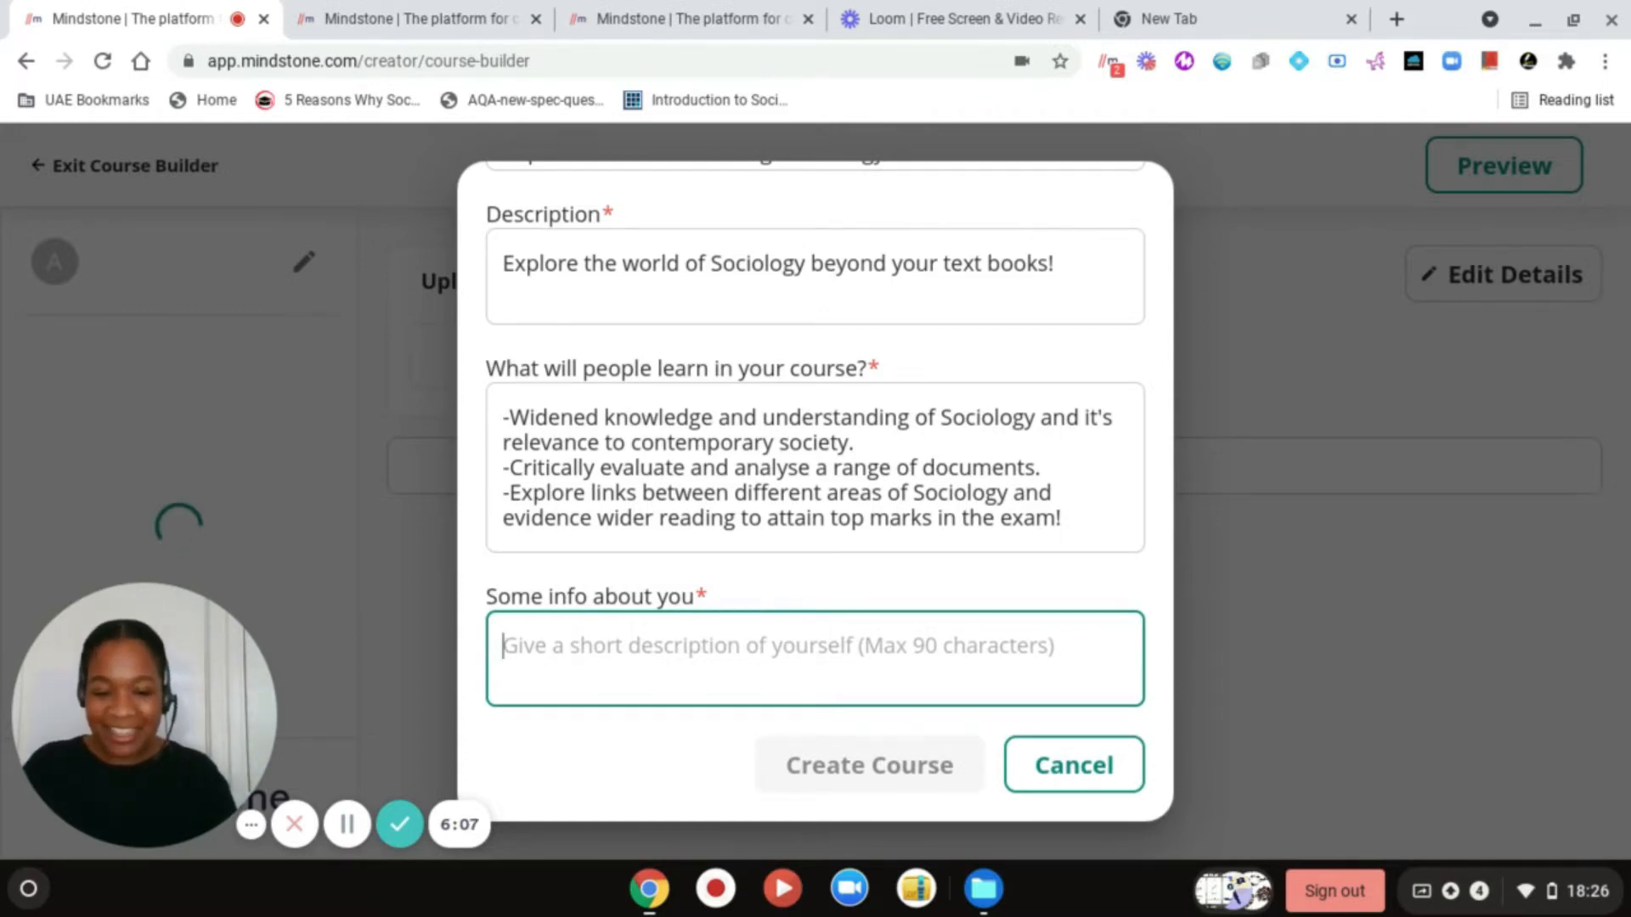
pyautogui.write('A passionate')
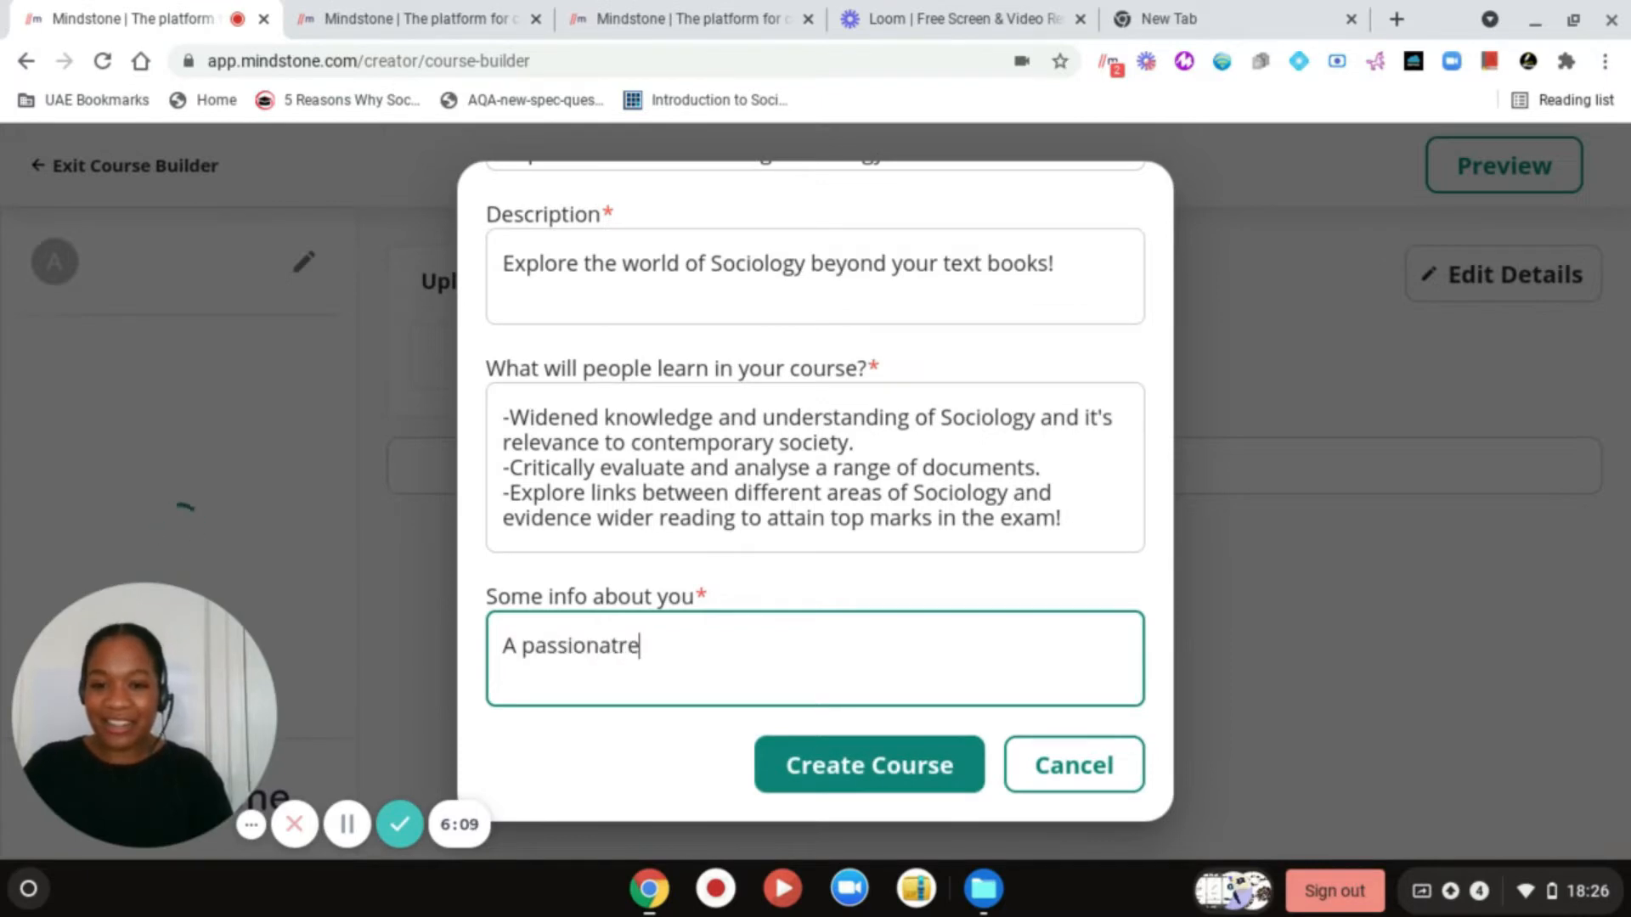
pyautogui.press('BackSpace')
pyautogui.write('e educ')
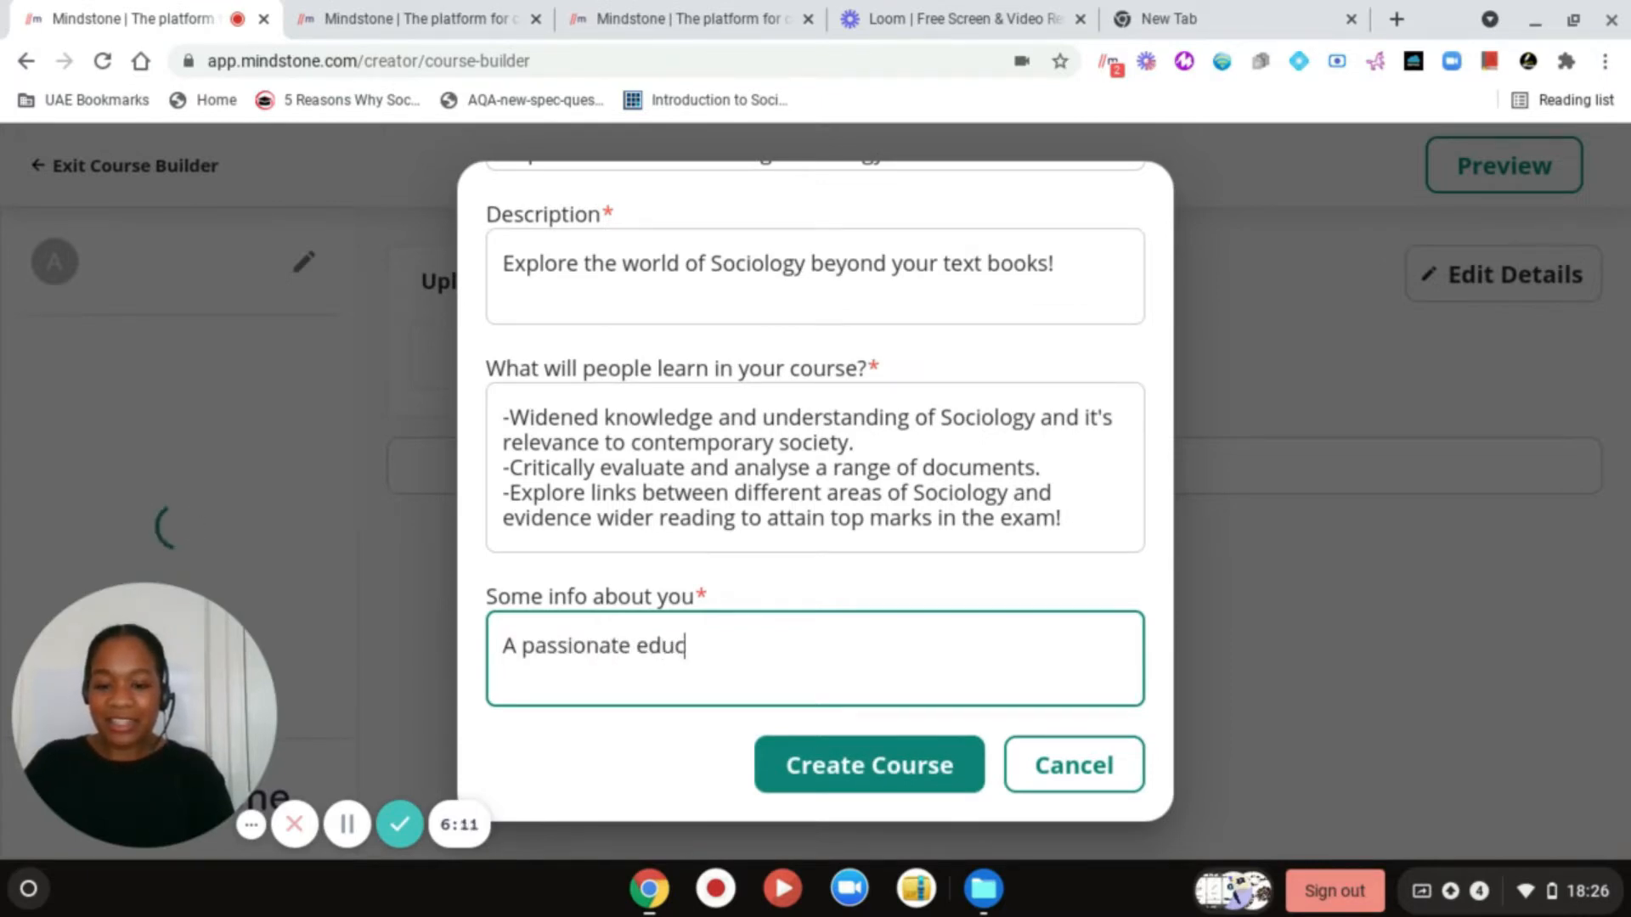
pyautogui.write('ator, ')
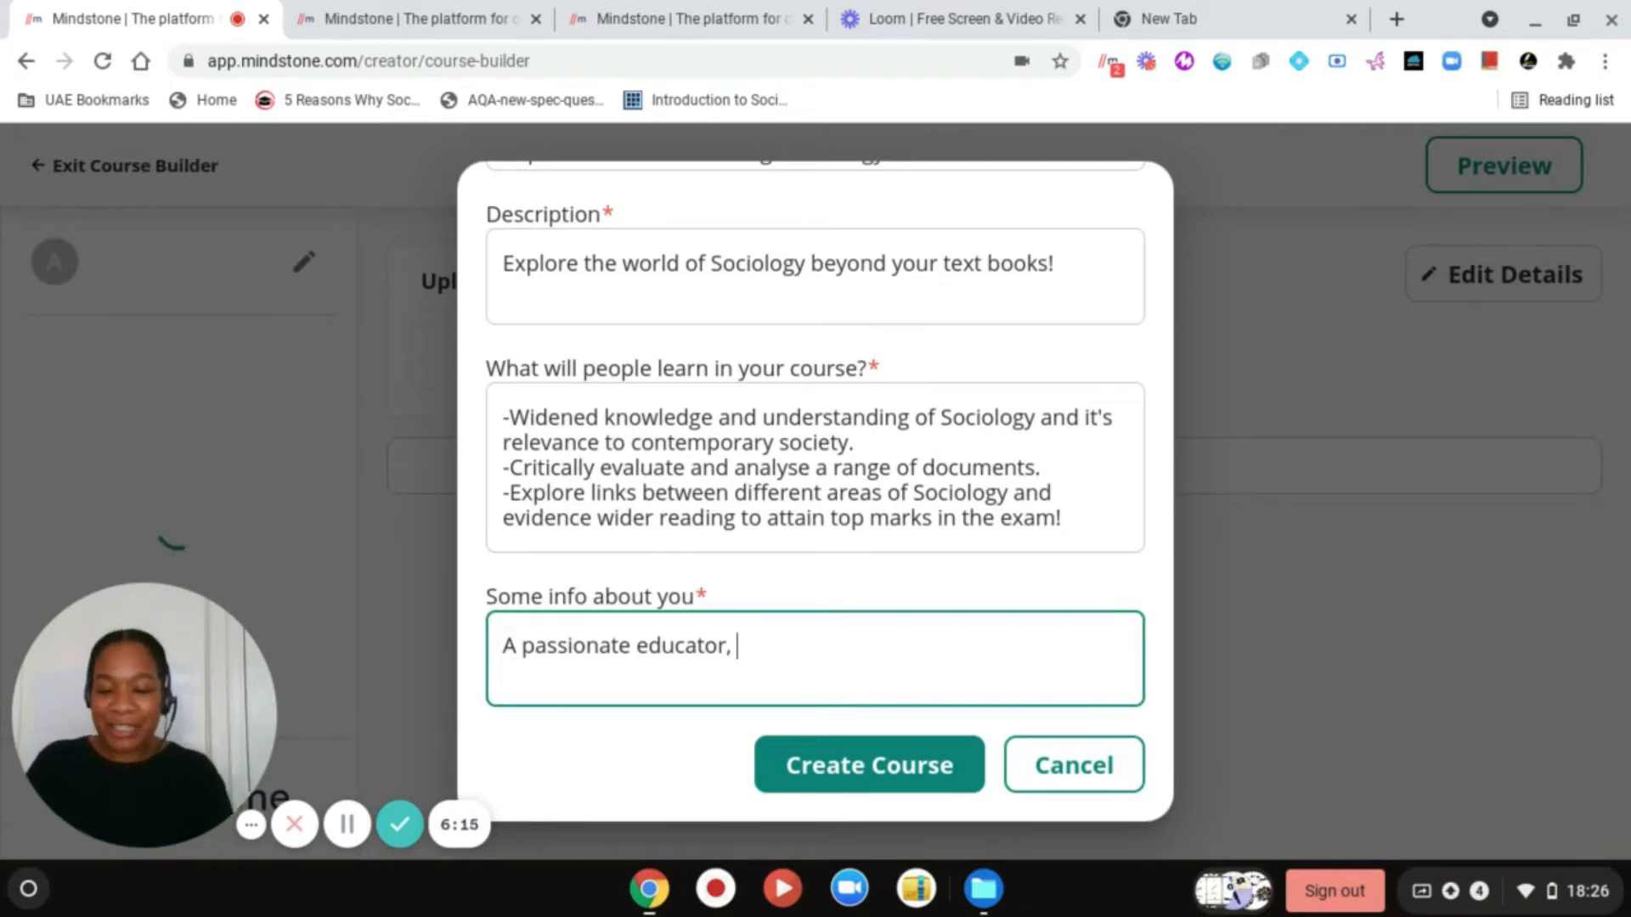
pyautogui.write('an indene')
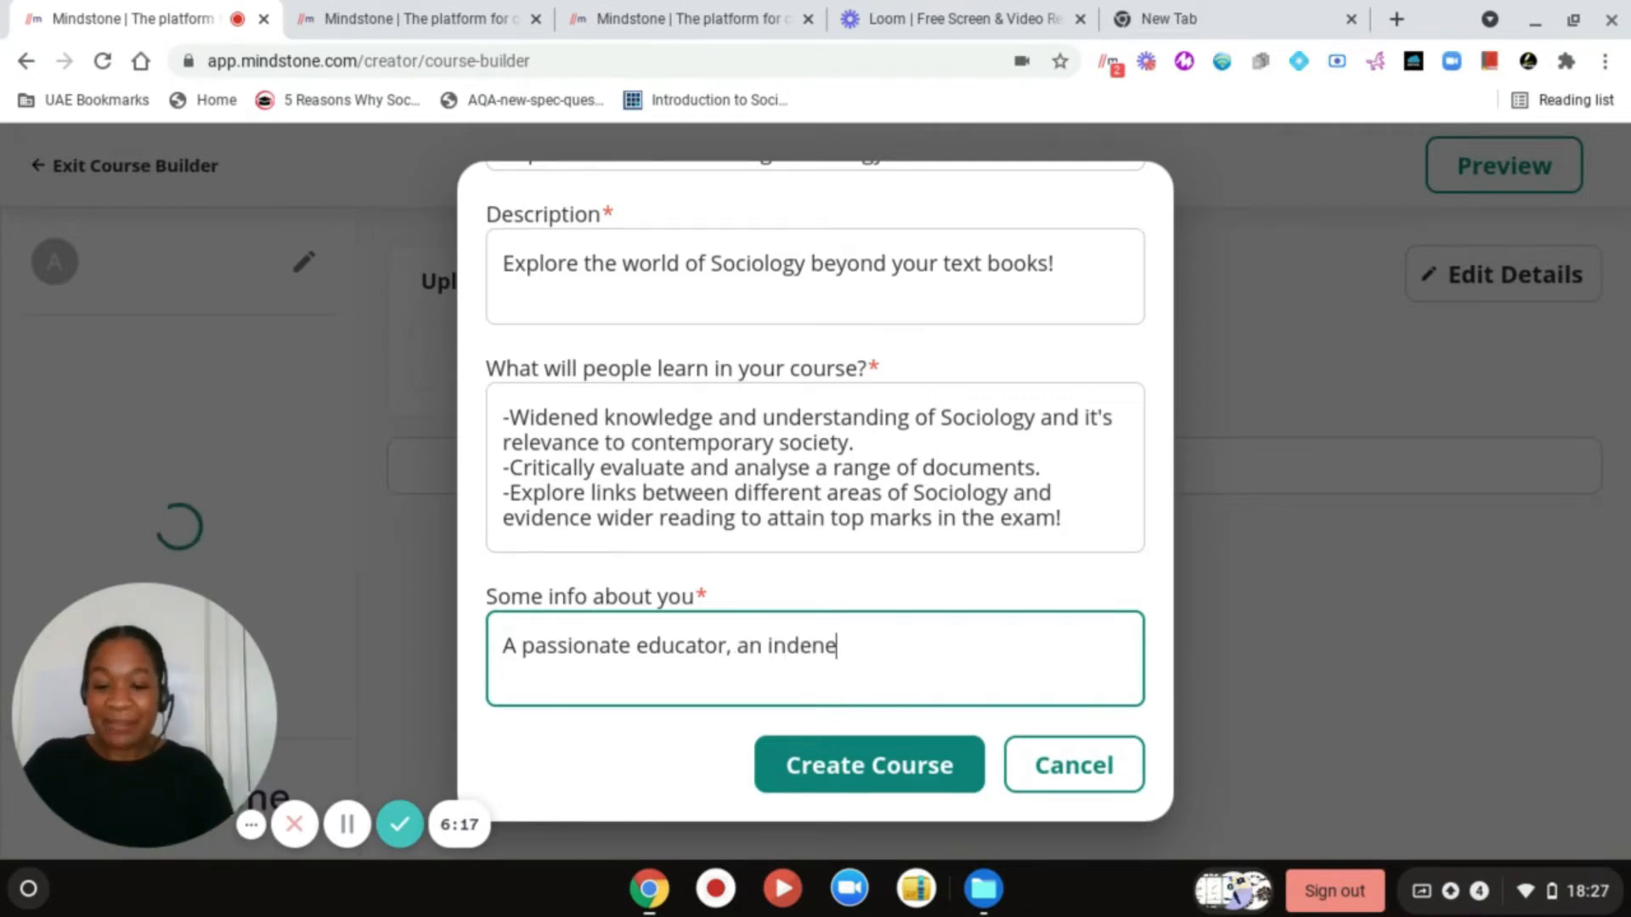
pyautogui.write('depnt')
pyautogui.press('BackSpace')
pyautogui.press('BackSpace')
pyautogui.press('BackSpace')
pyautogui.press('BackSpace')
pyautogui.press('BackSpace')
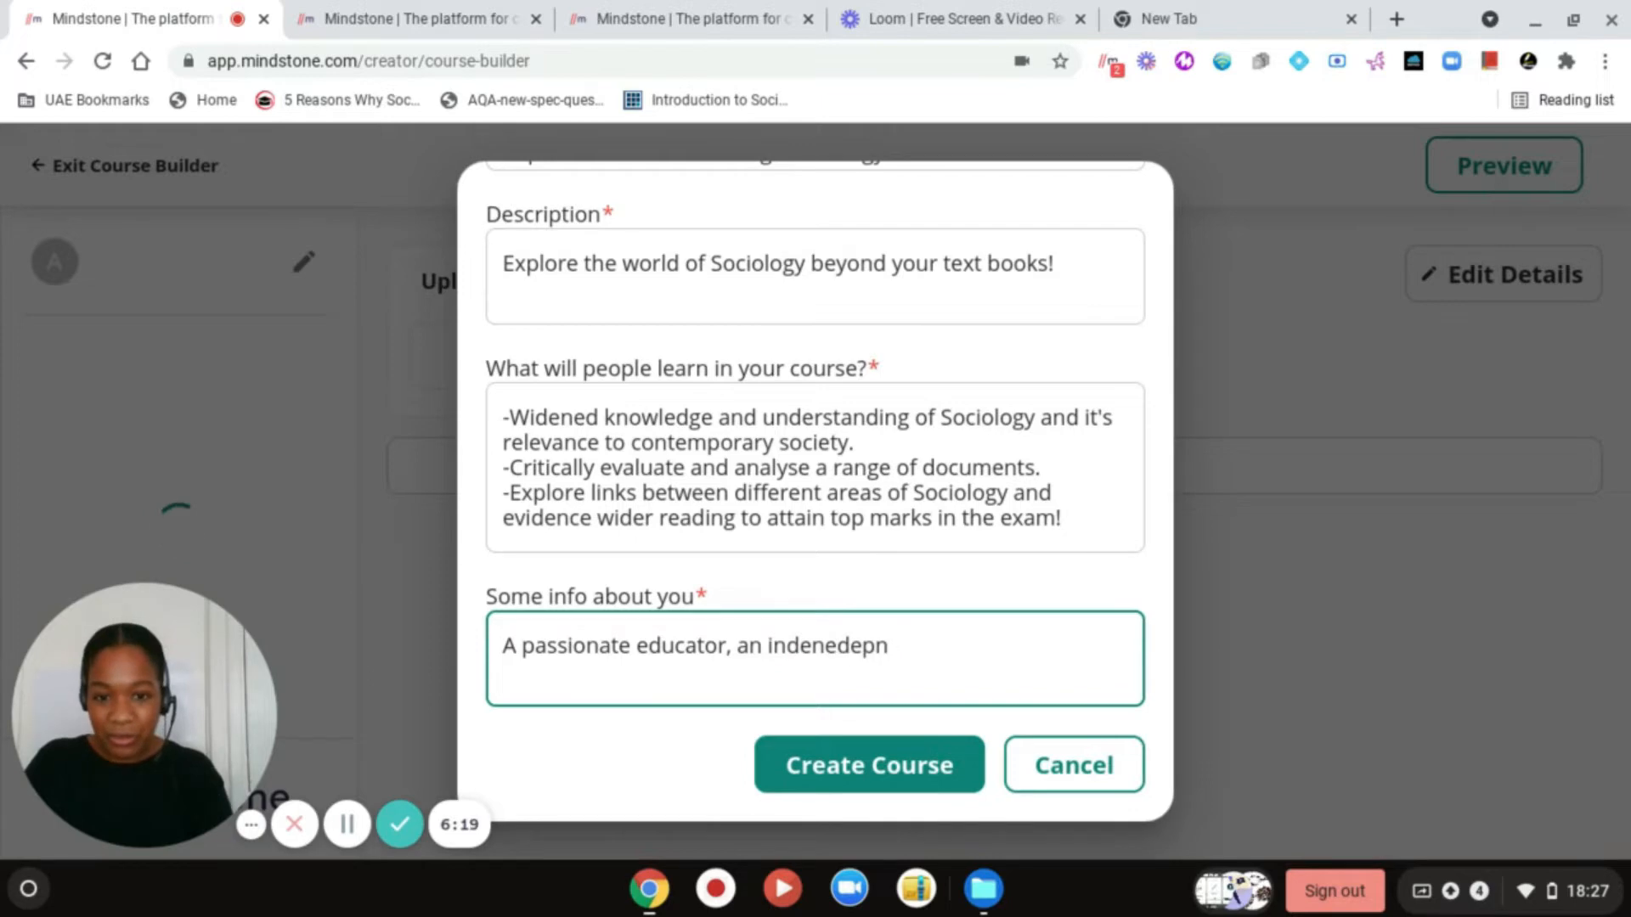
pyautogui.press('BackSpace')
pyautogui.press('BackSpace')
pyautogui.write('pen')
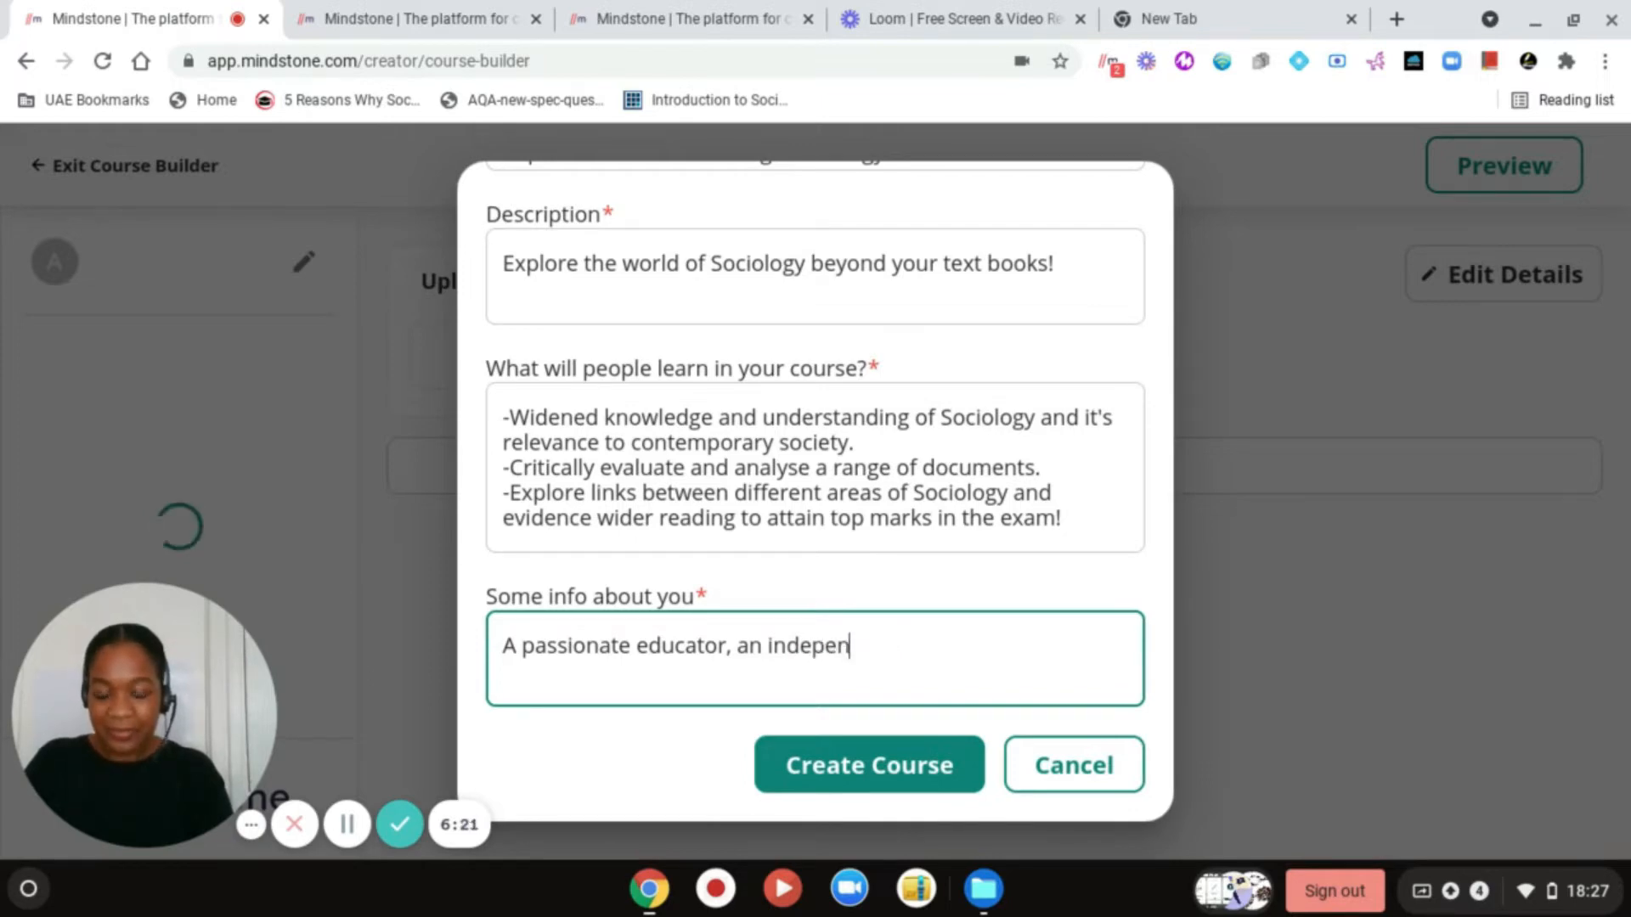
pyautogui.write('dent event ')
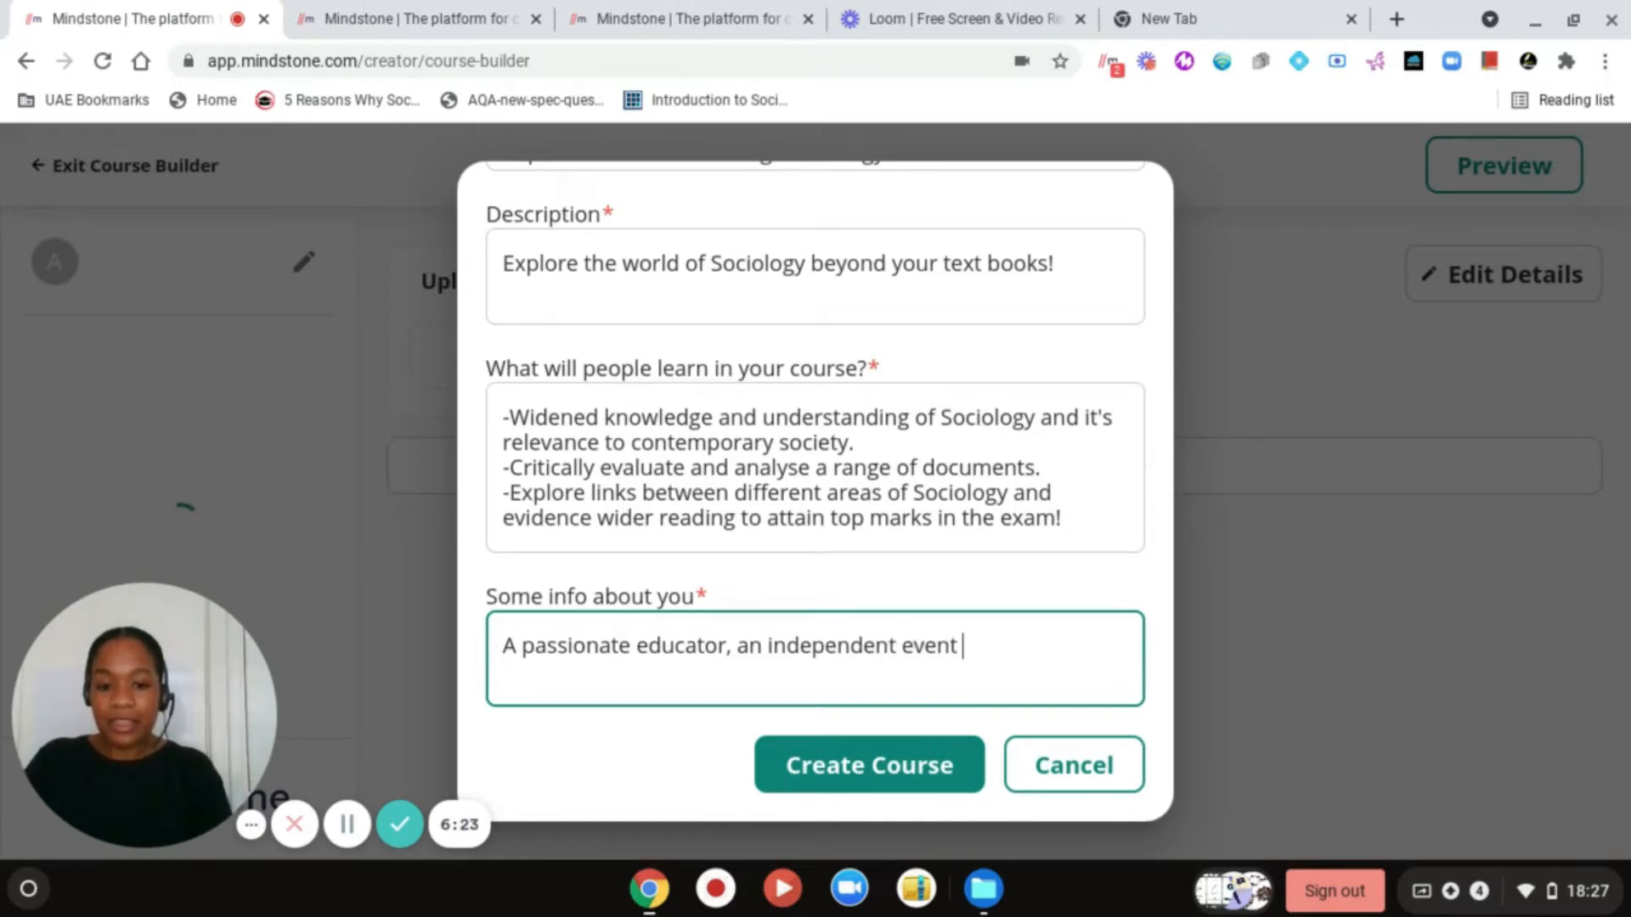
pyautogui.write('curati')
pyautogui.press('BackSpace')
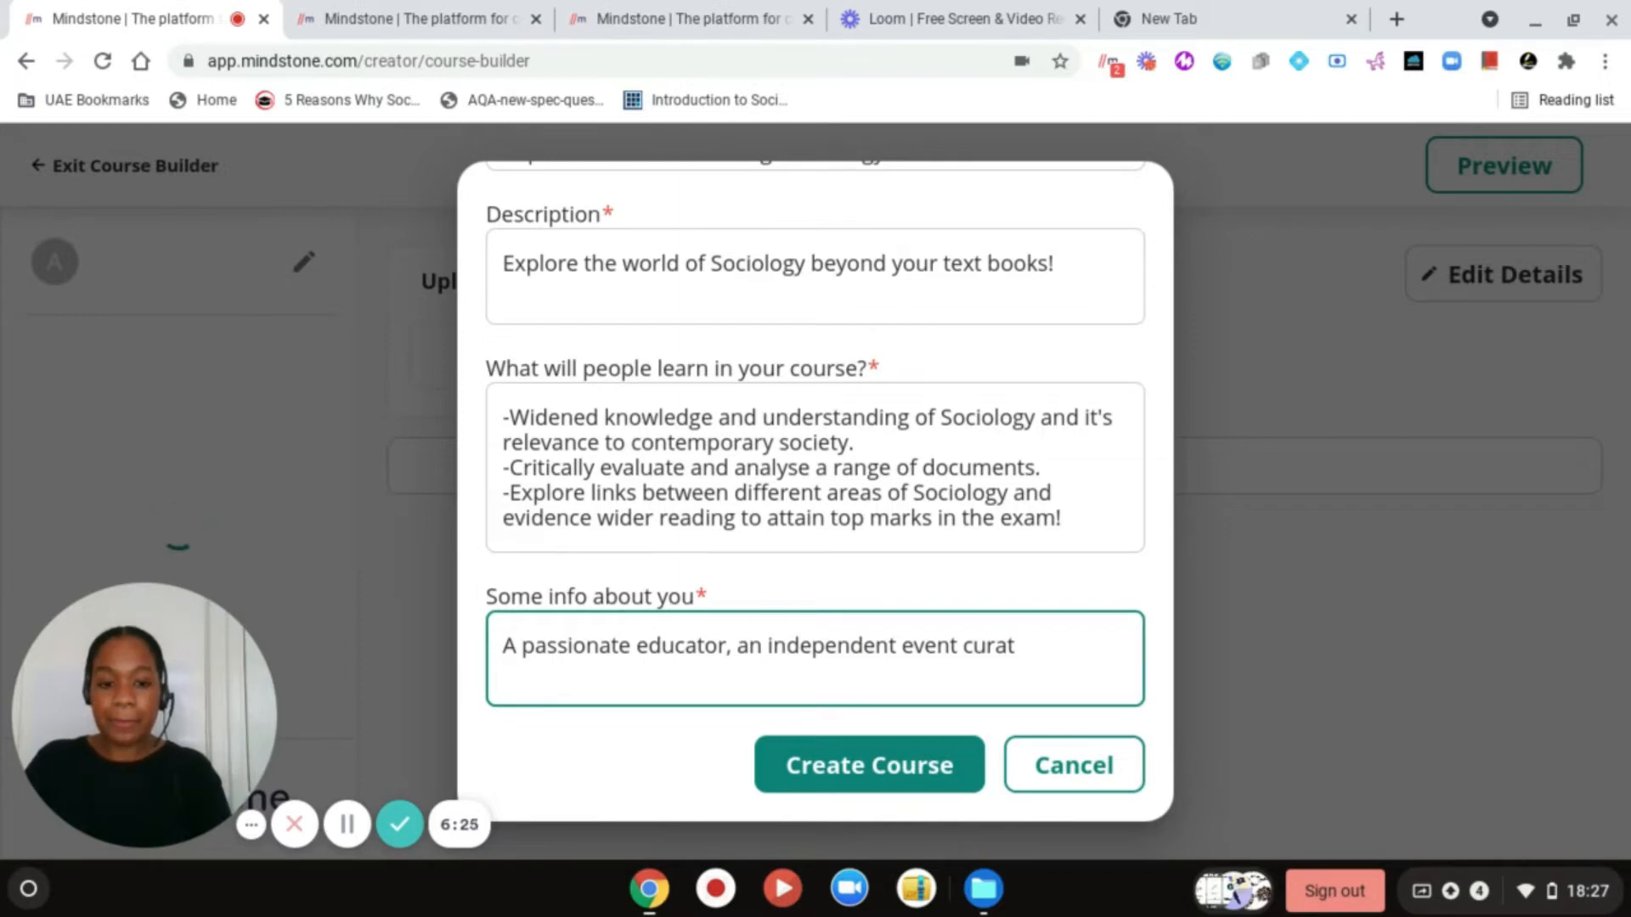
pyautogui.write('or and')
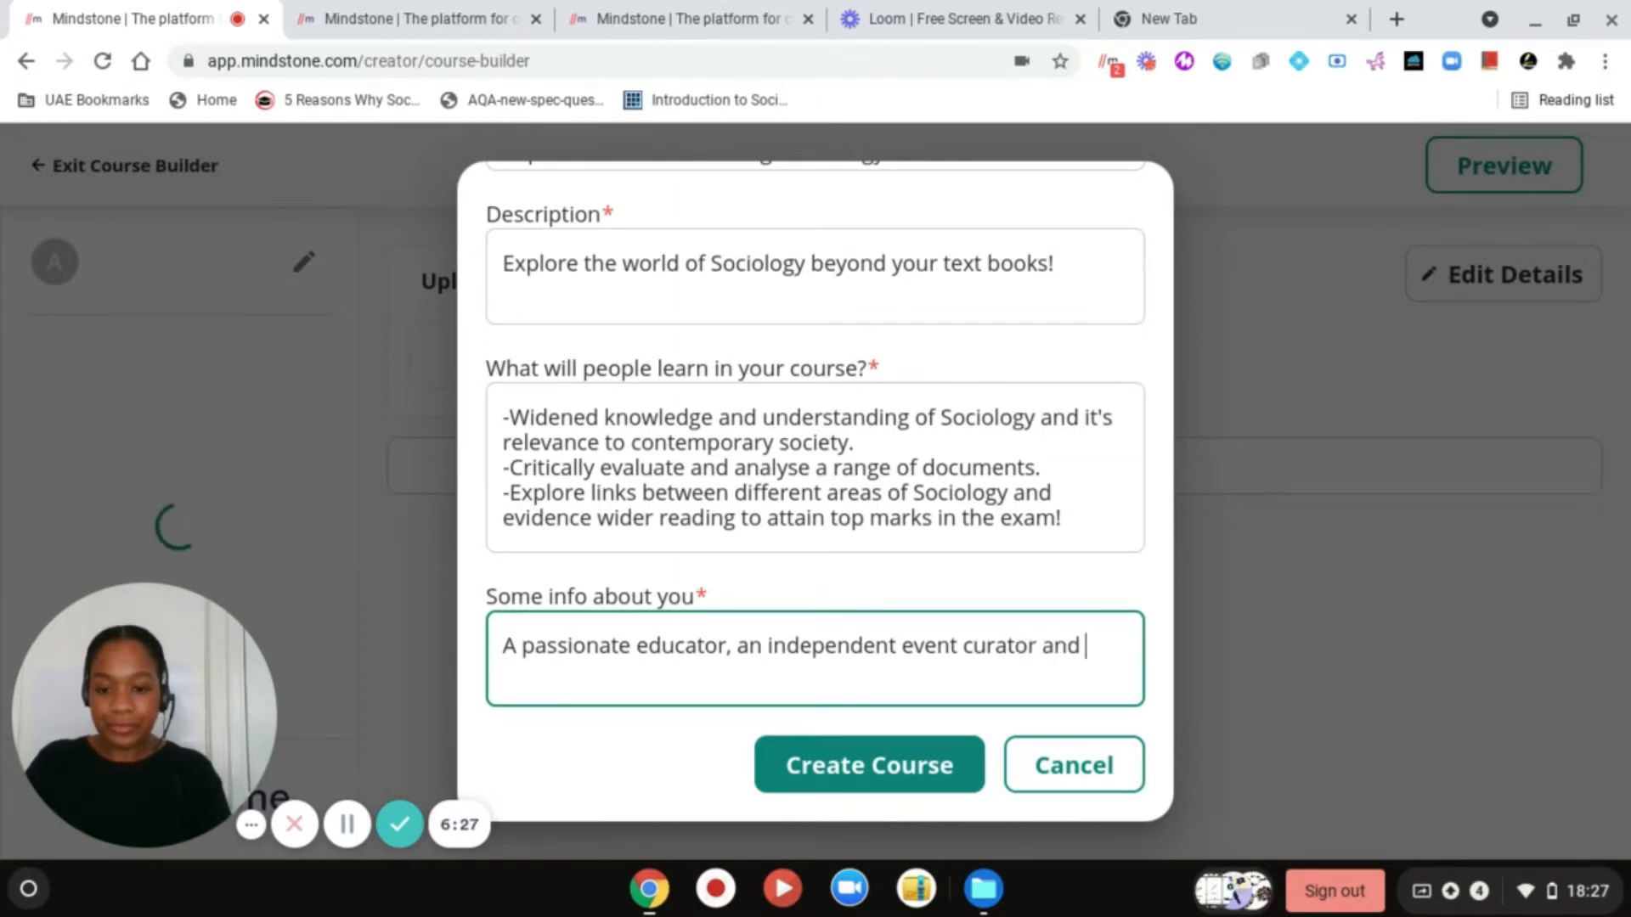
pyautogui.write(' UX ')
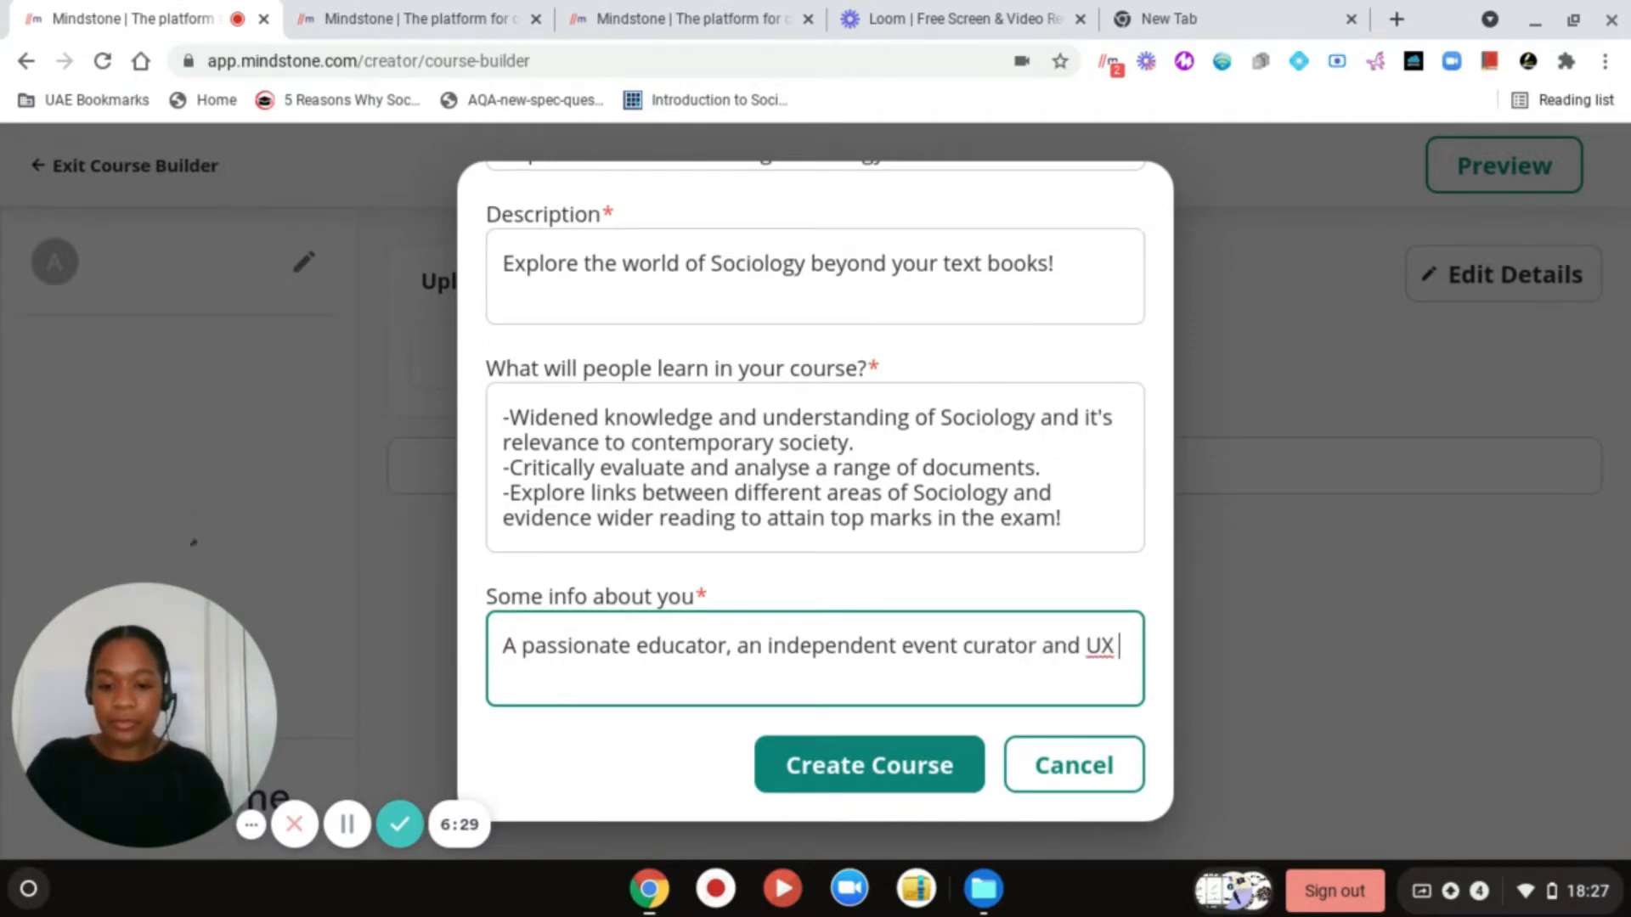
pyautogui.write('Design ent')
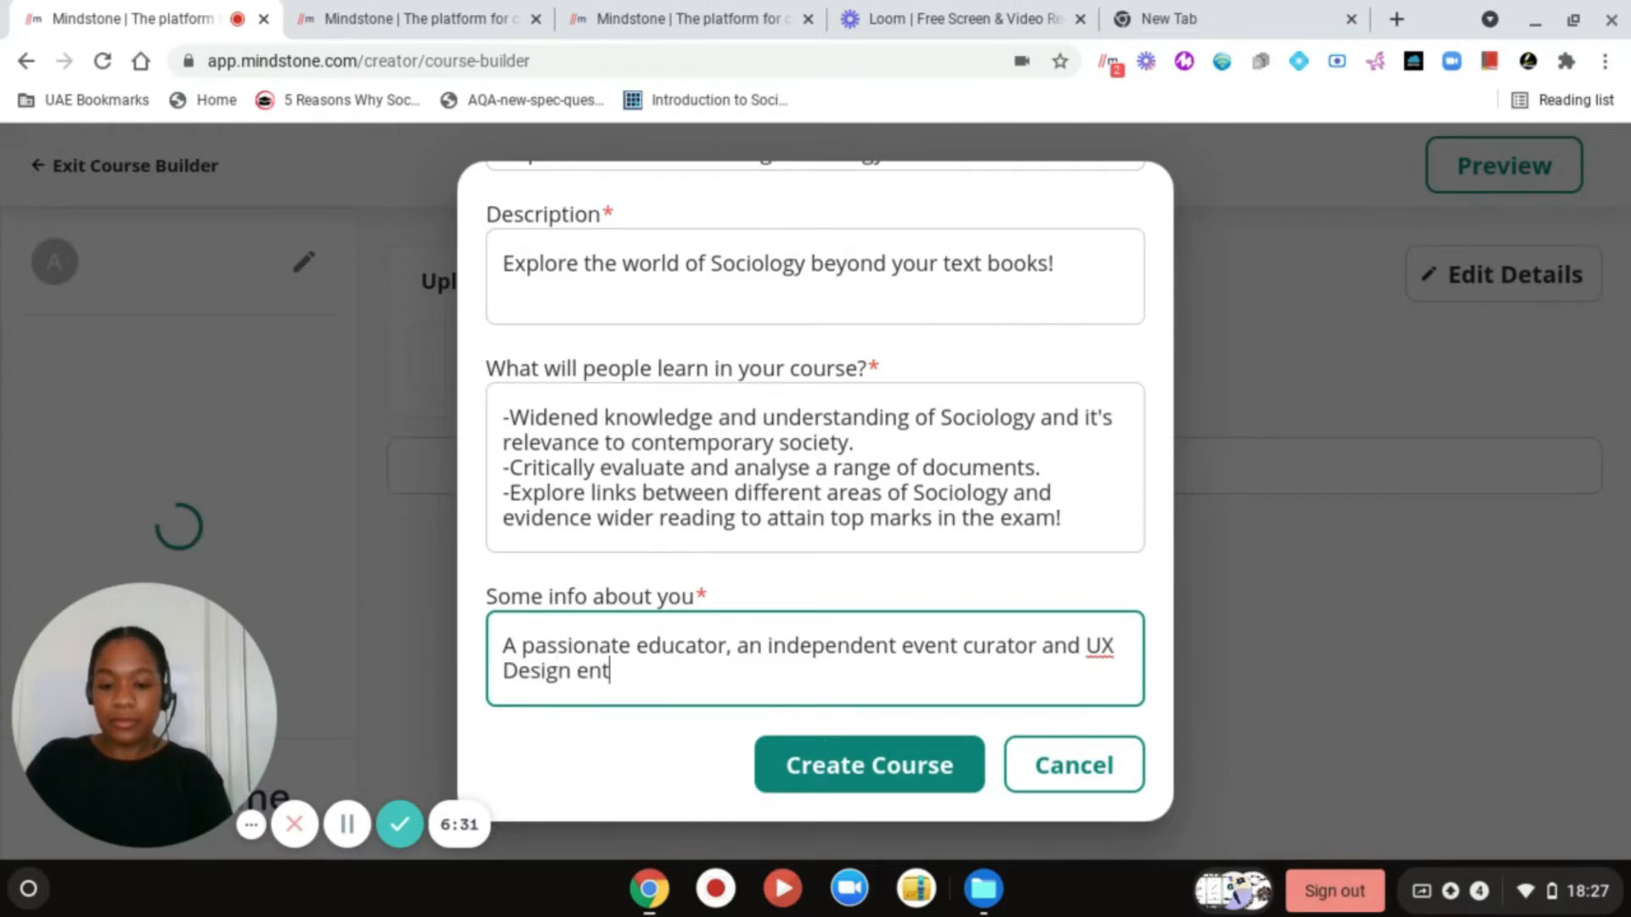
pyautogui.write('husiast')
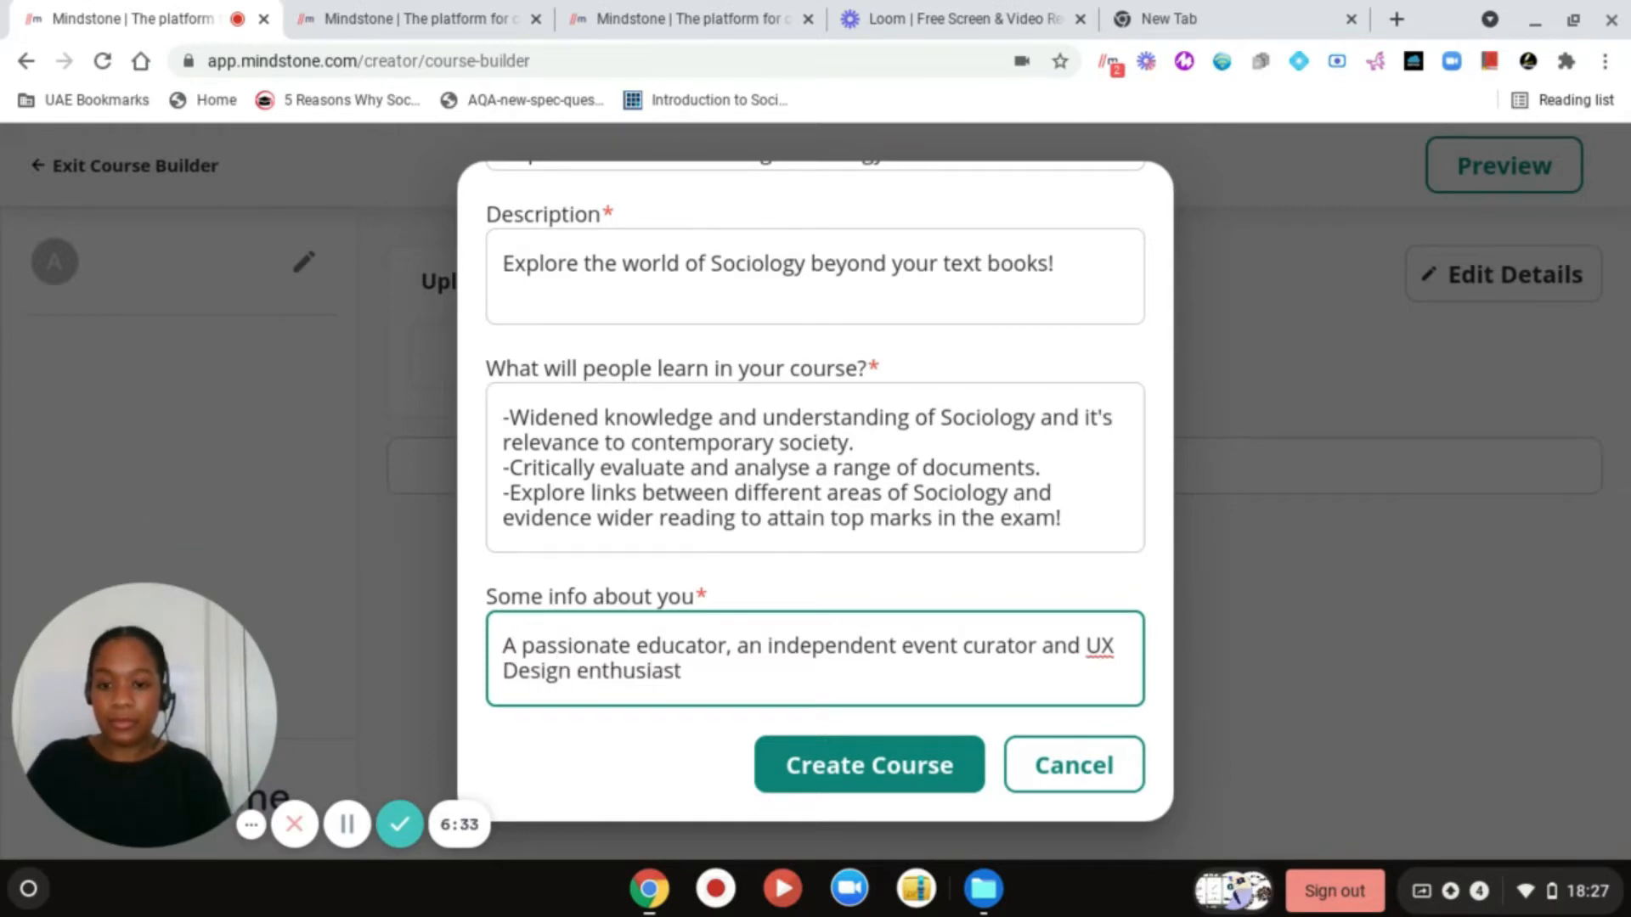
# - End the creator description with an exclamation mark and create the course from the completed details
pyautogui.write('!')
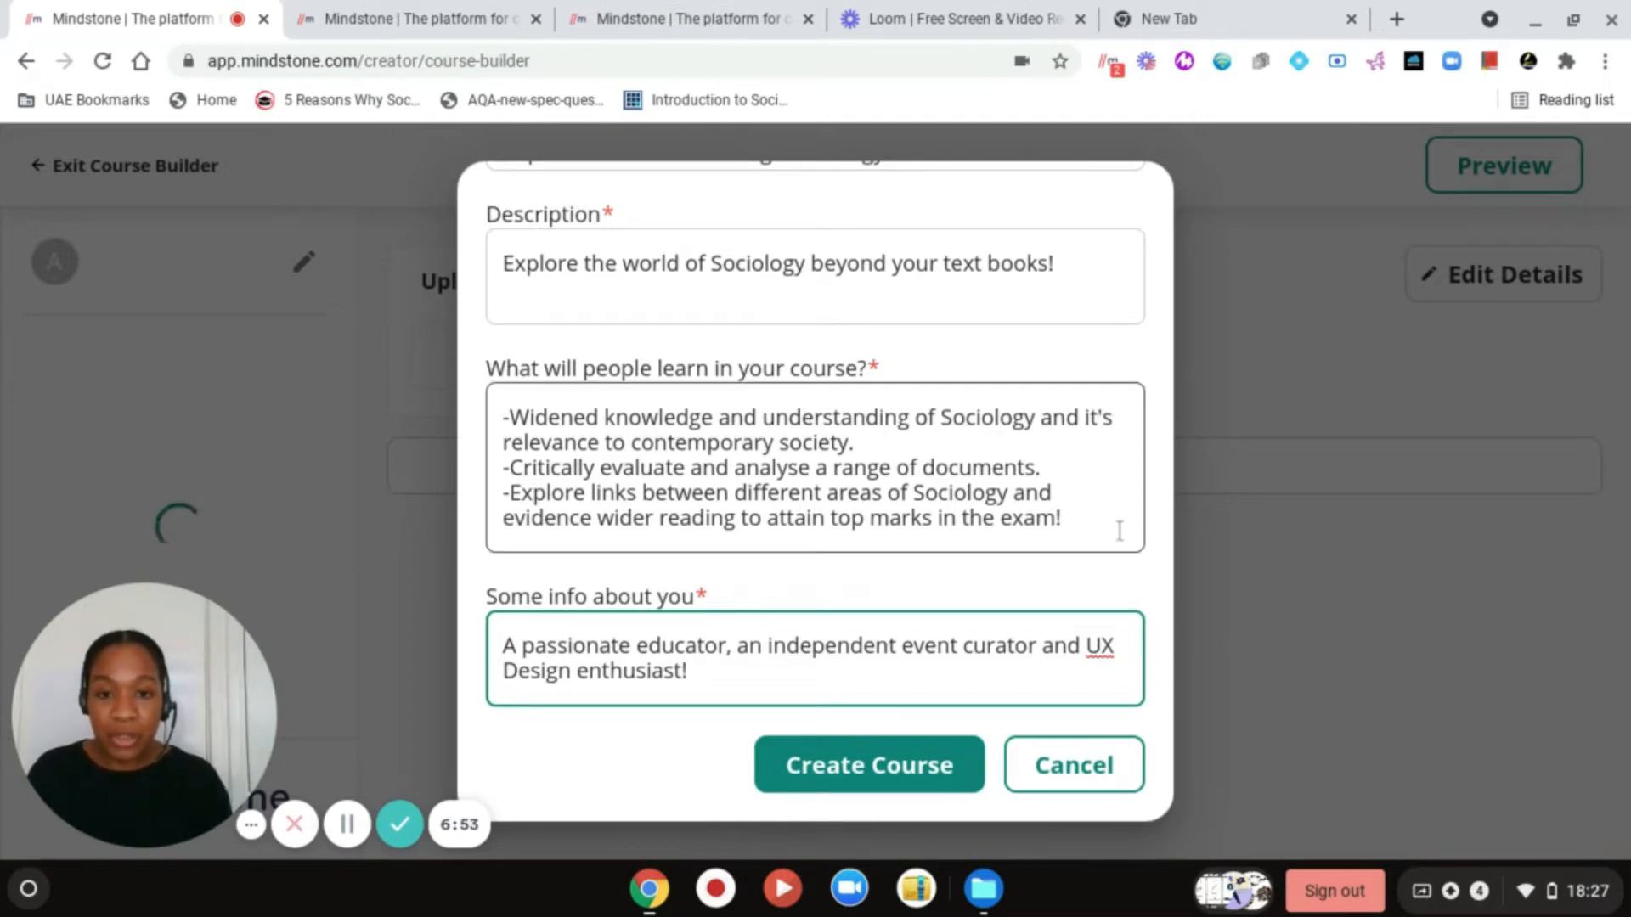
pyautogui.scroll(2, 1120, 530)
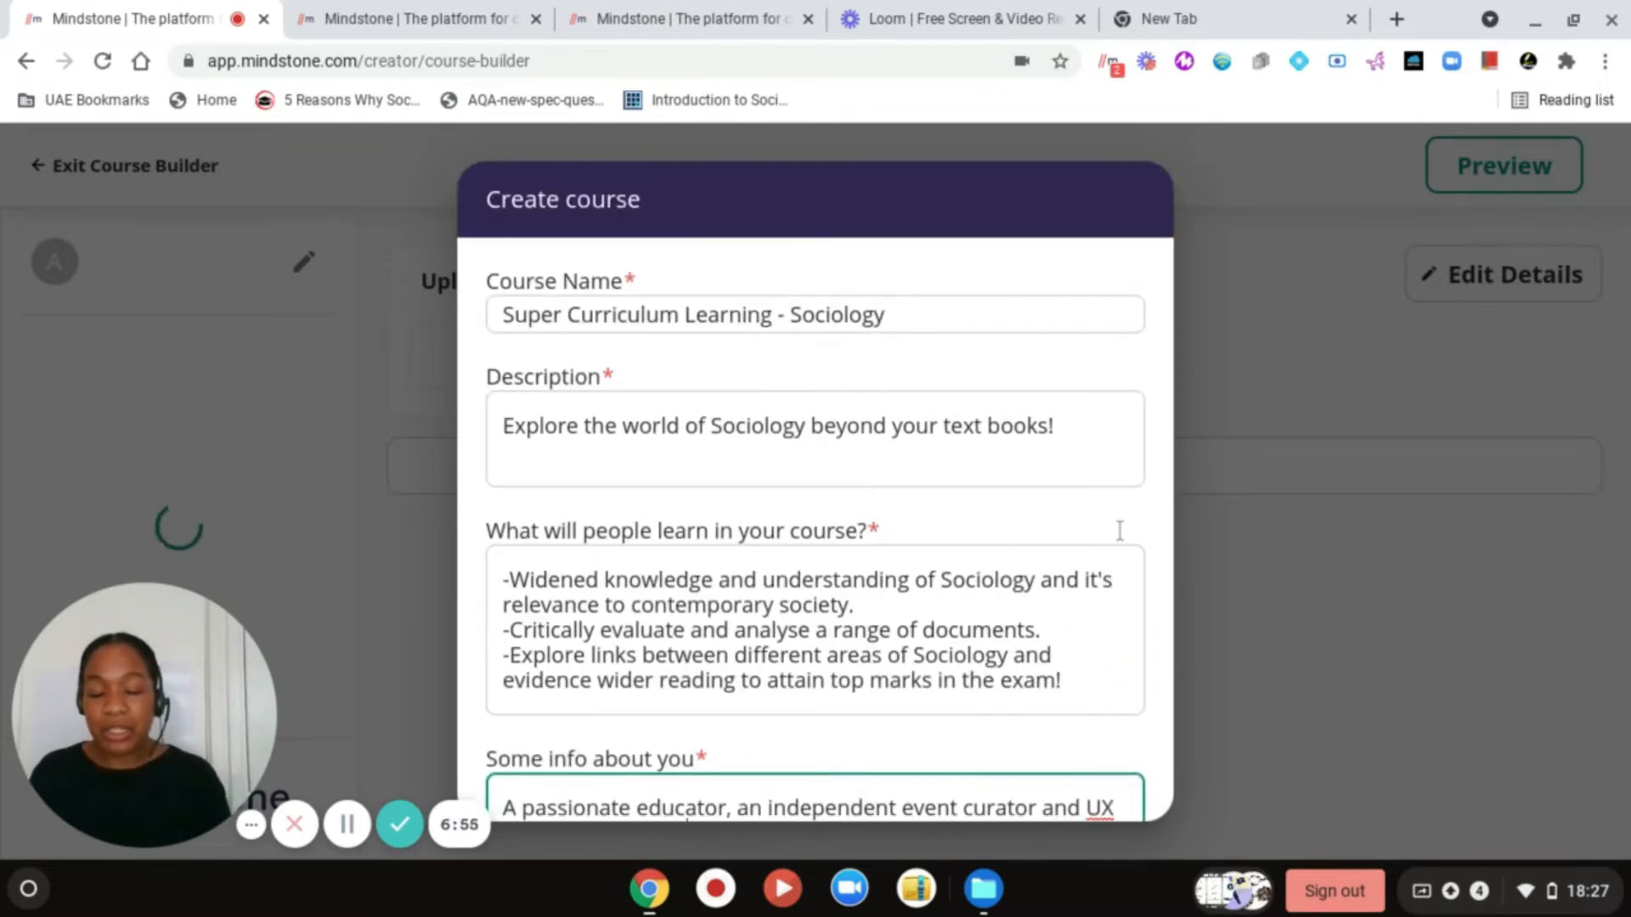
pyautogui.scroll(-2, 1120, 530)
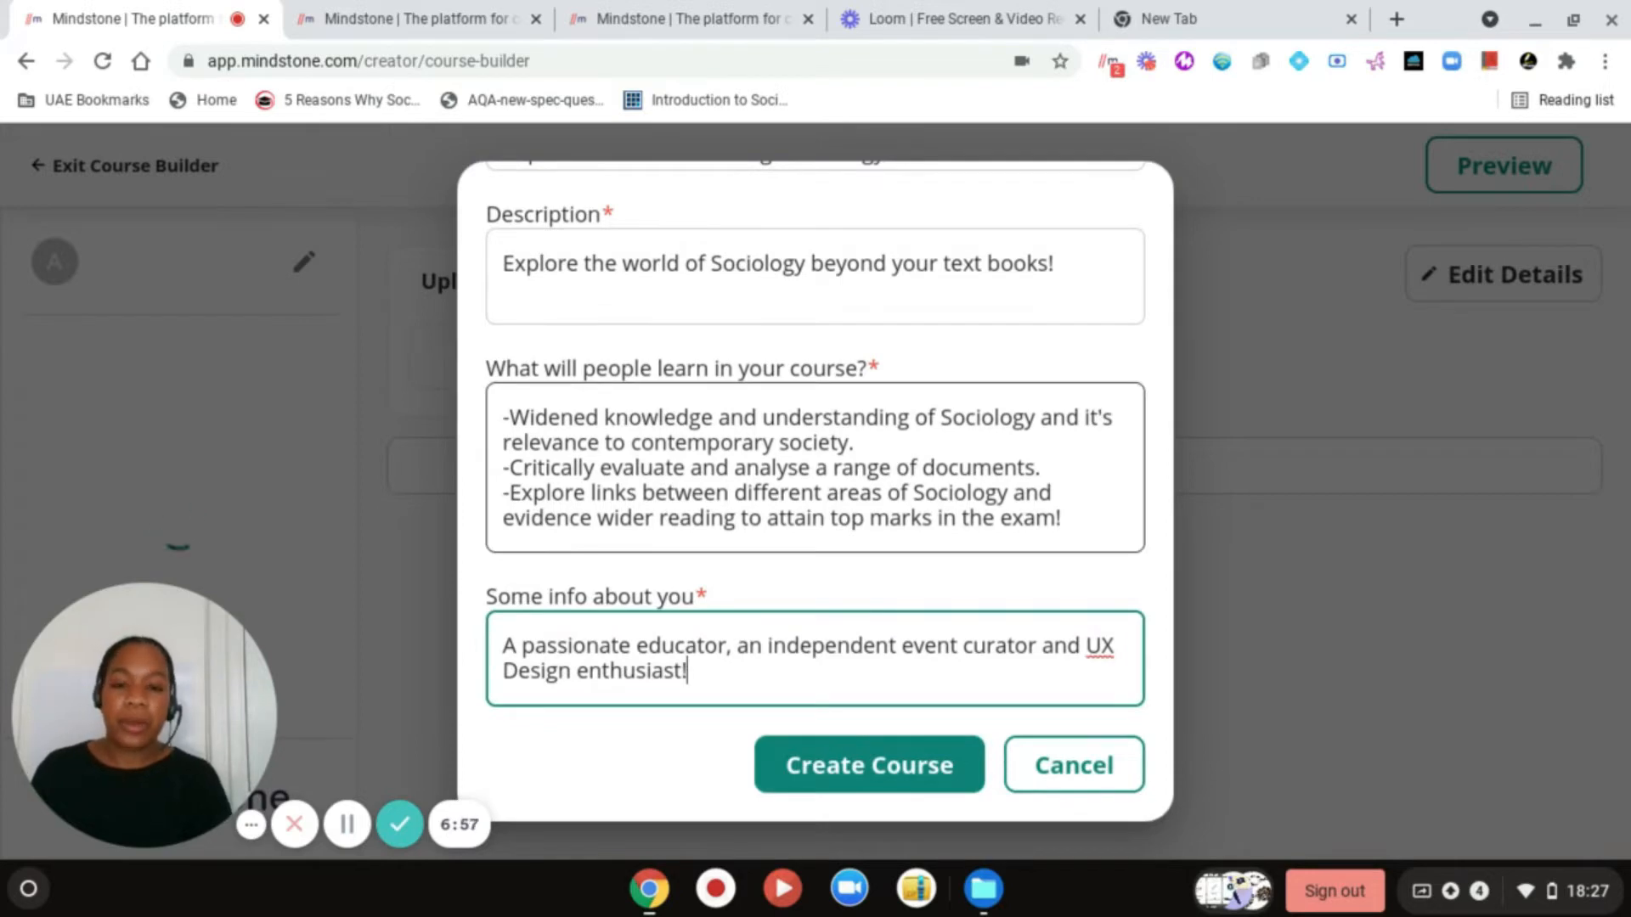
pyautogui.click(841, 767)
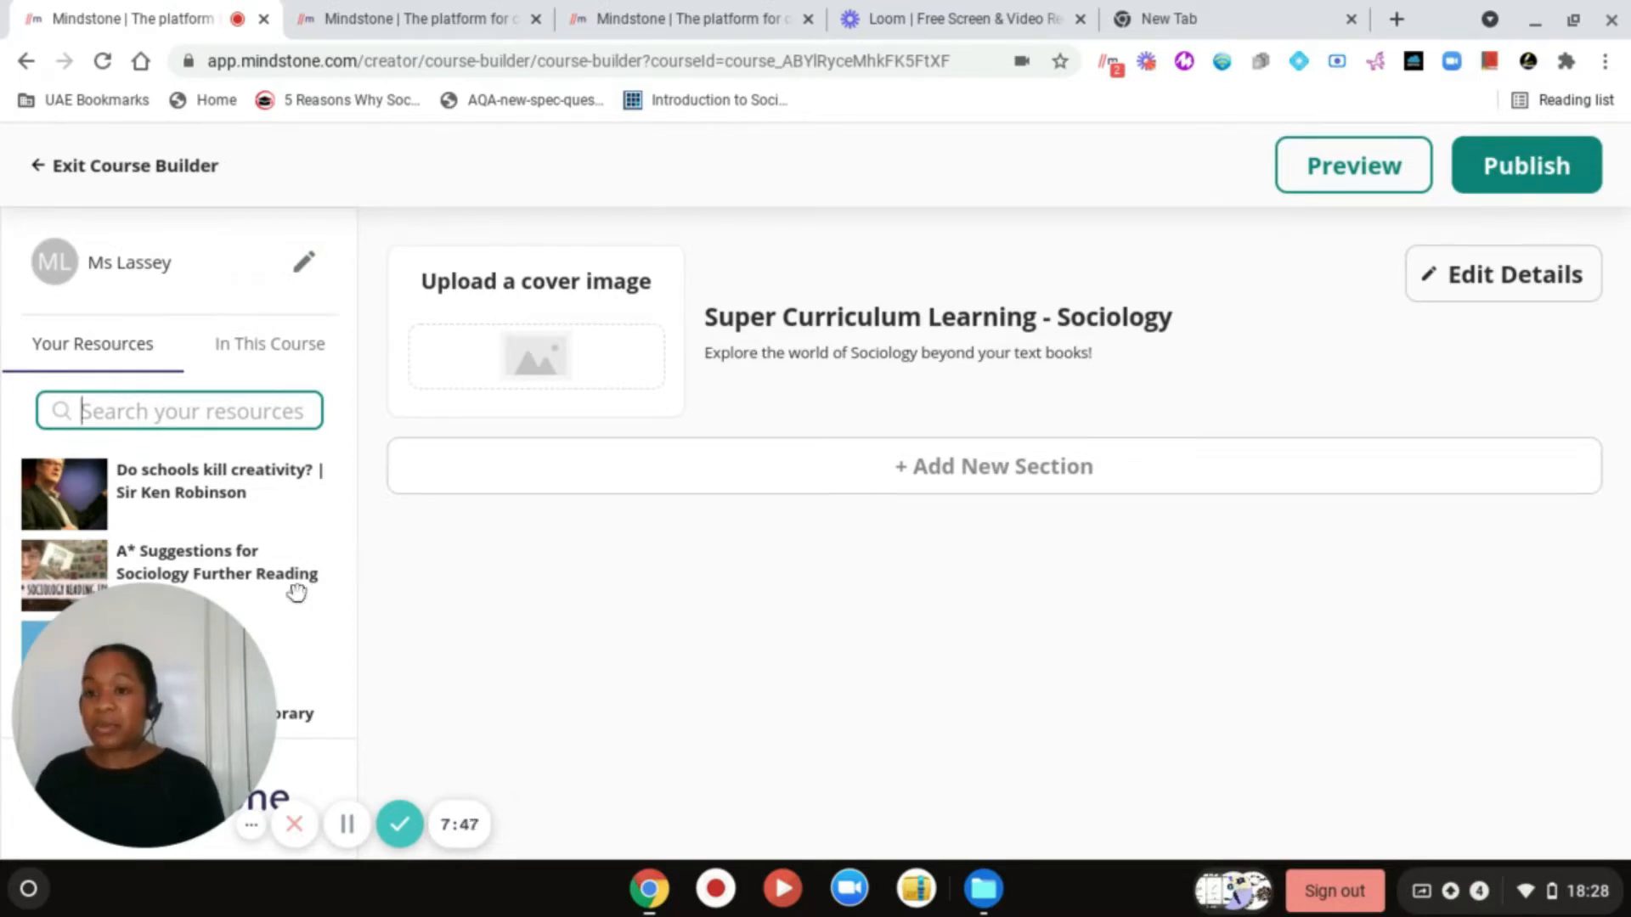
pyautogui.scroll(-3, 295, 592)
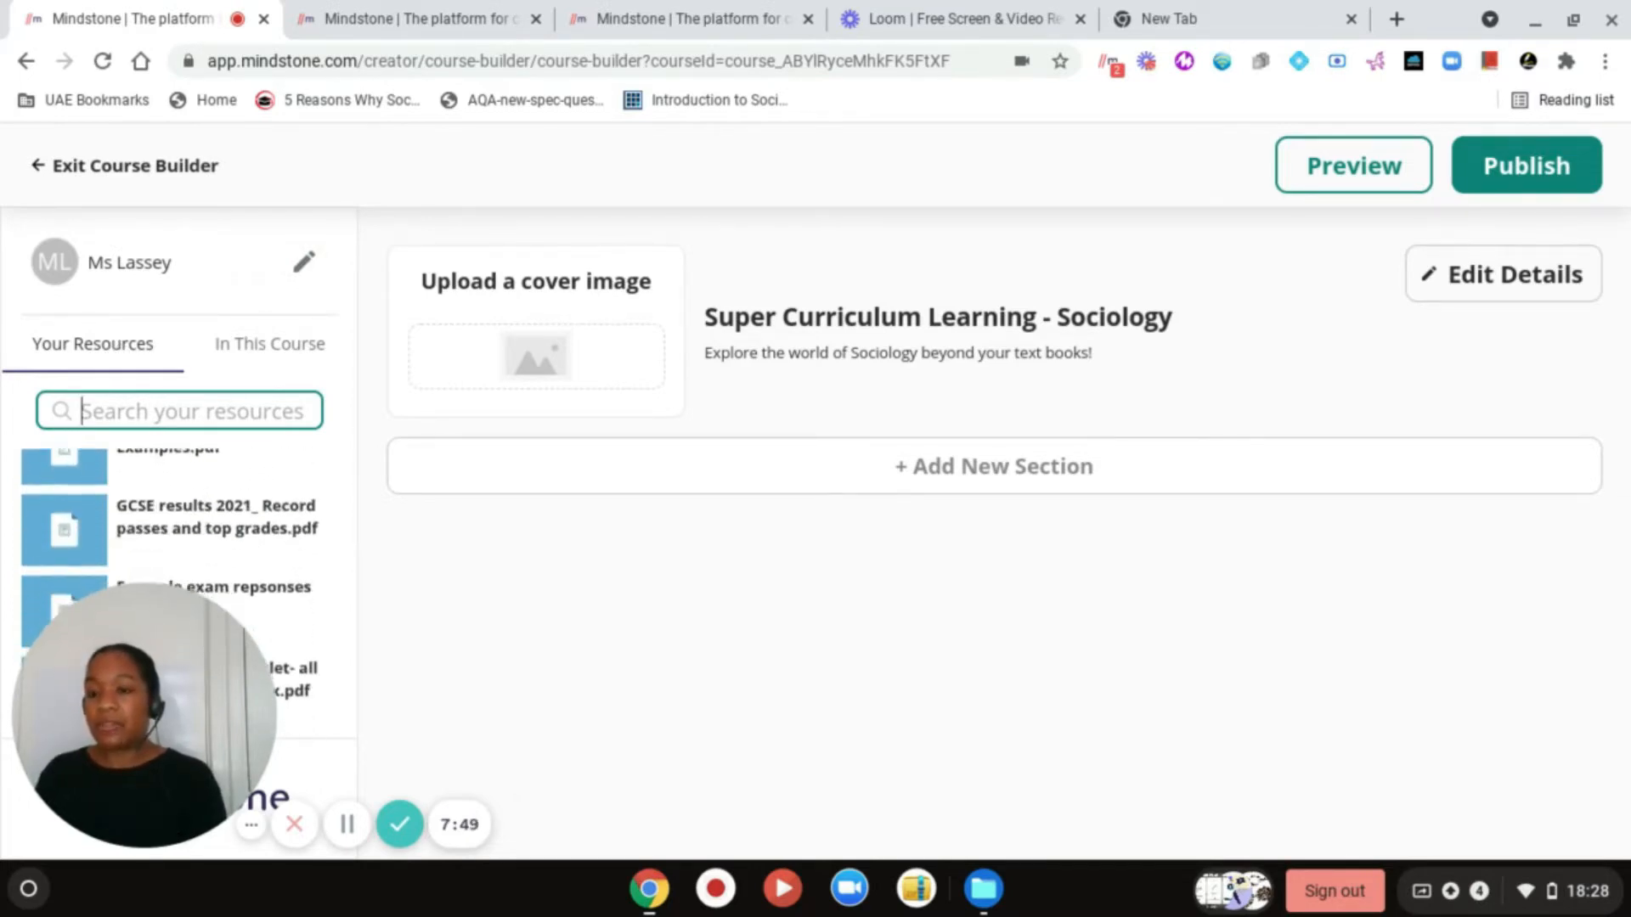
pyautogui.scroll(-5, 295, 592)
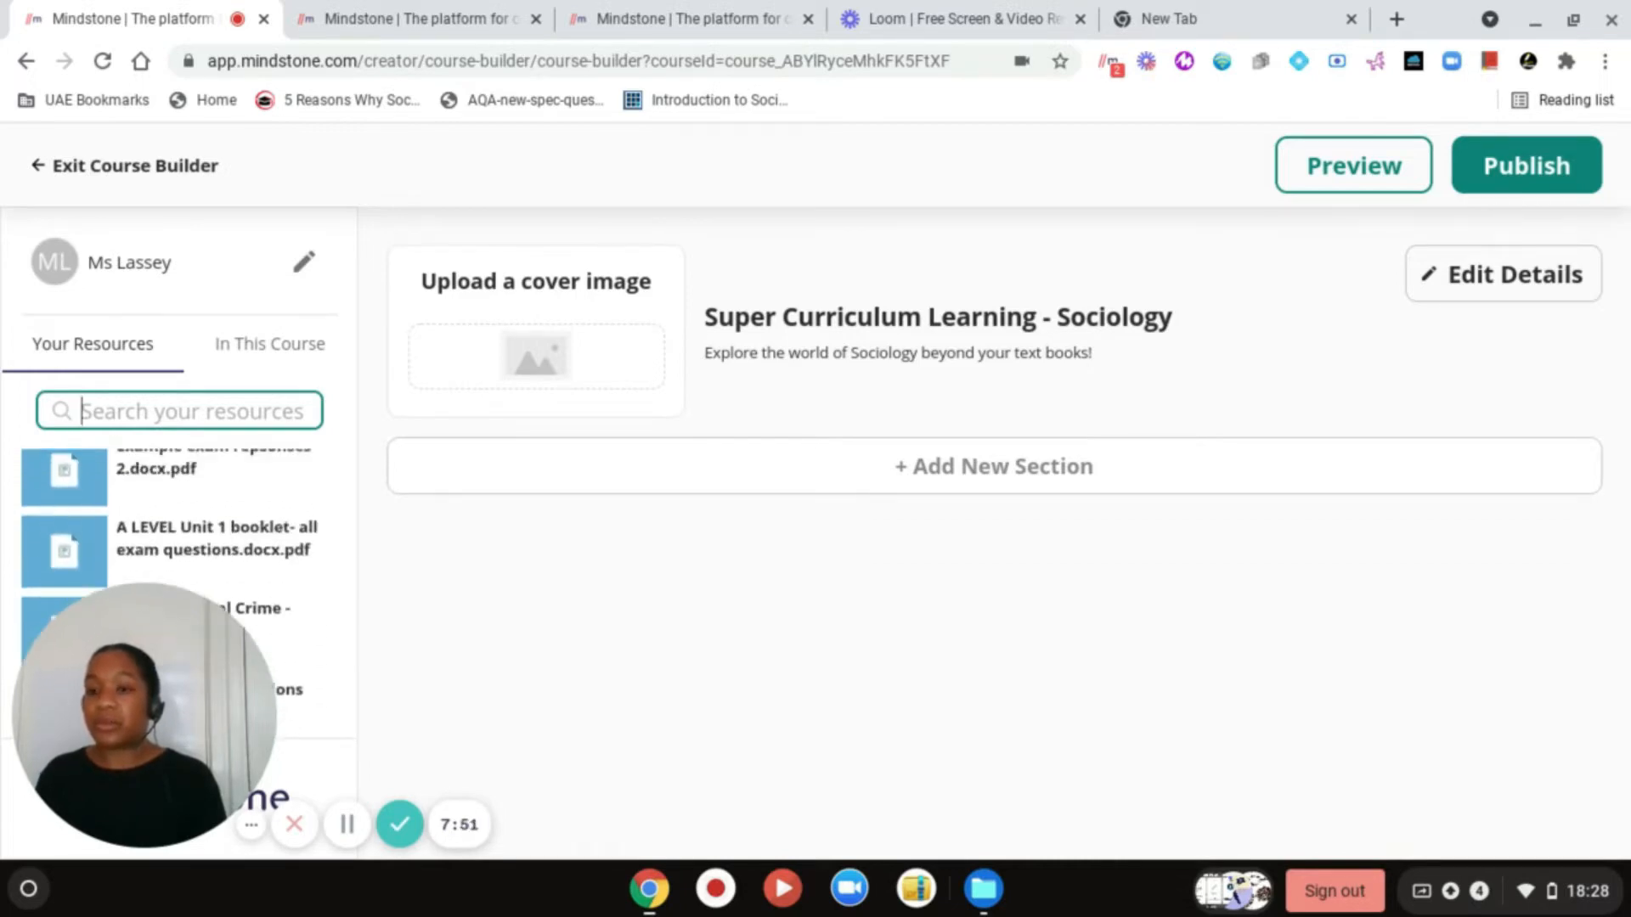
pyautogui.scroll(5, 295, 592)
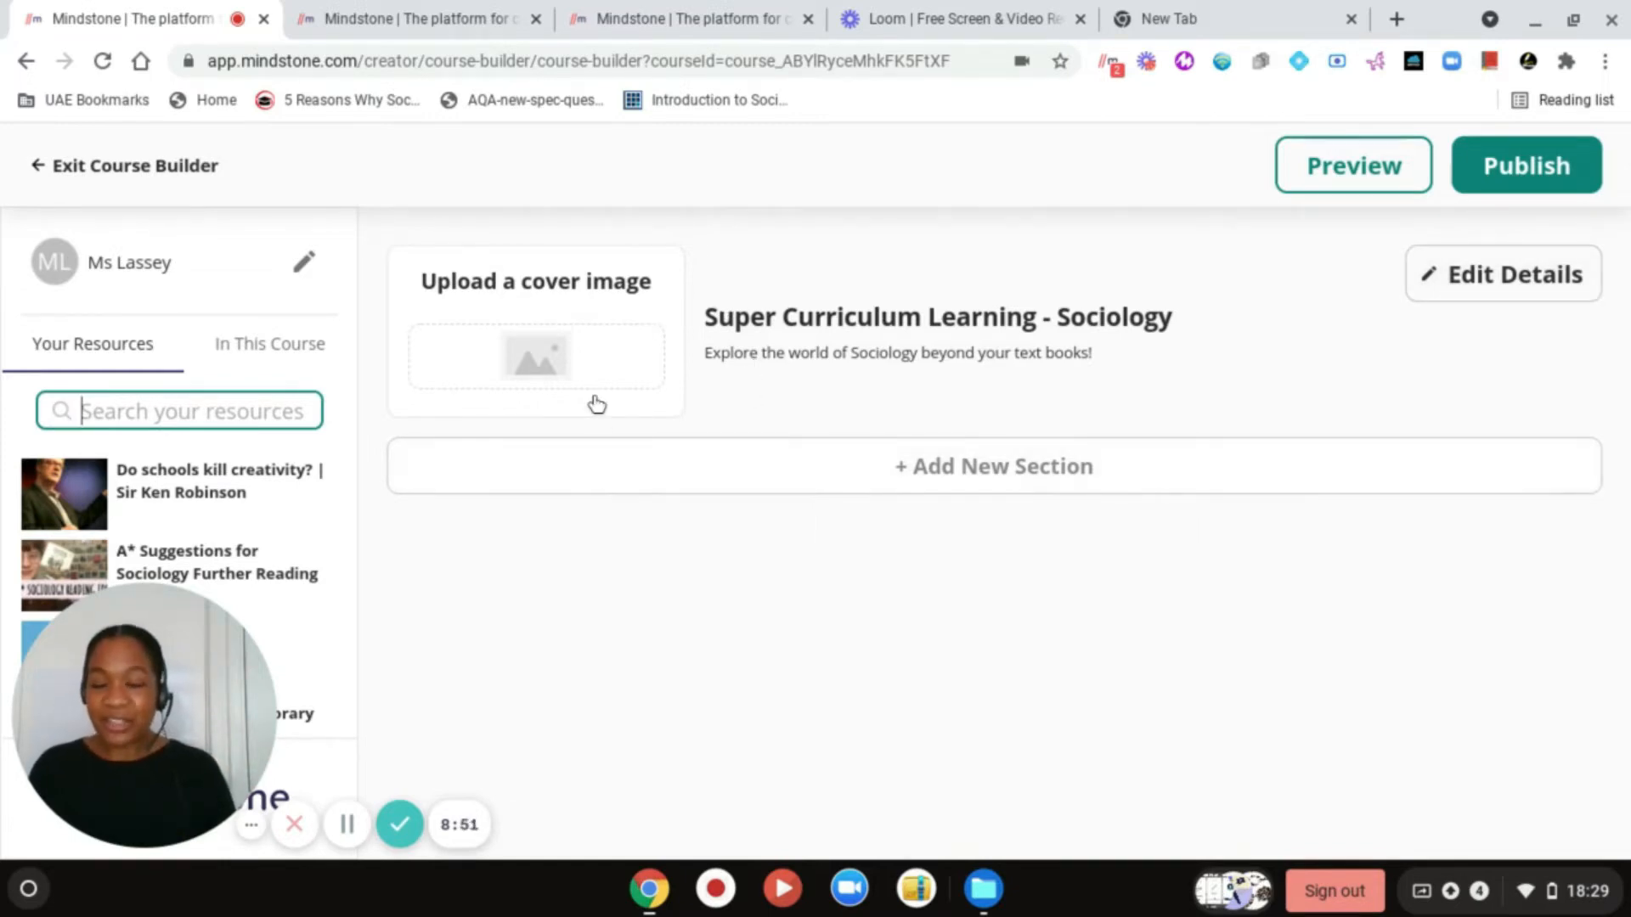
# - Upload the recent file sociology.jpg as the course's cover image
pyautogui.click(538, 357)
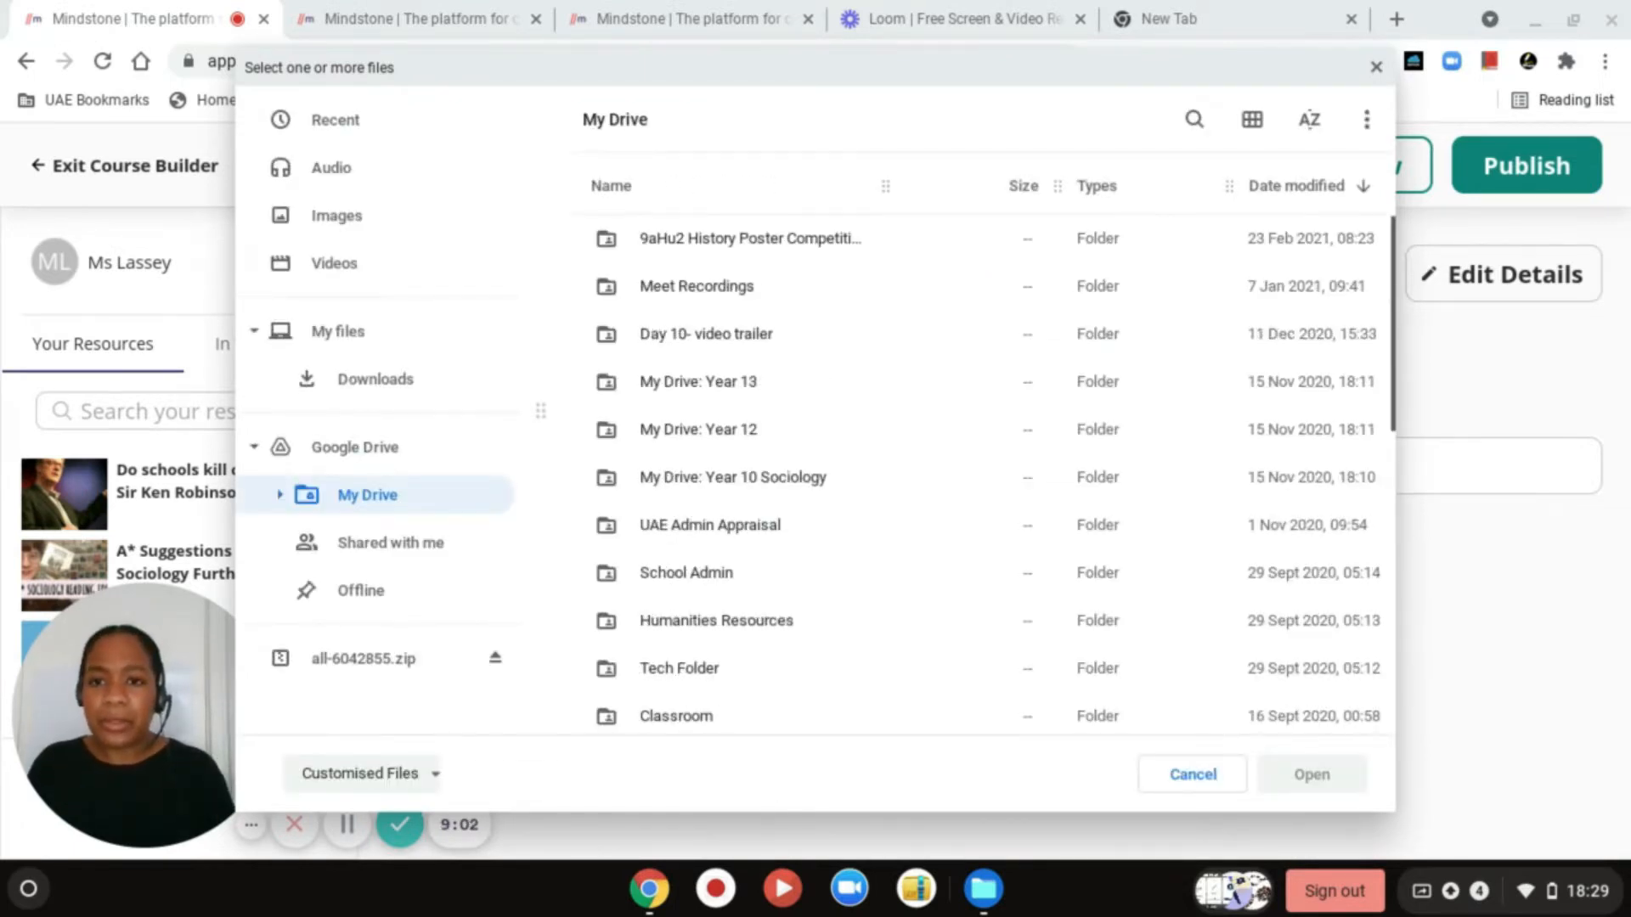
pyautogui.click(252, 340)
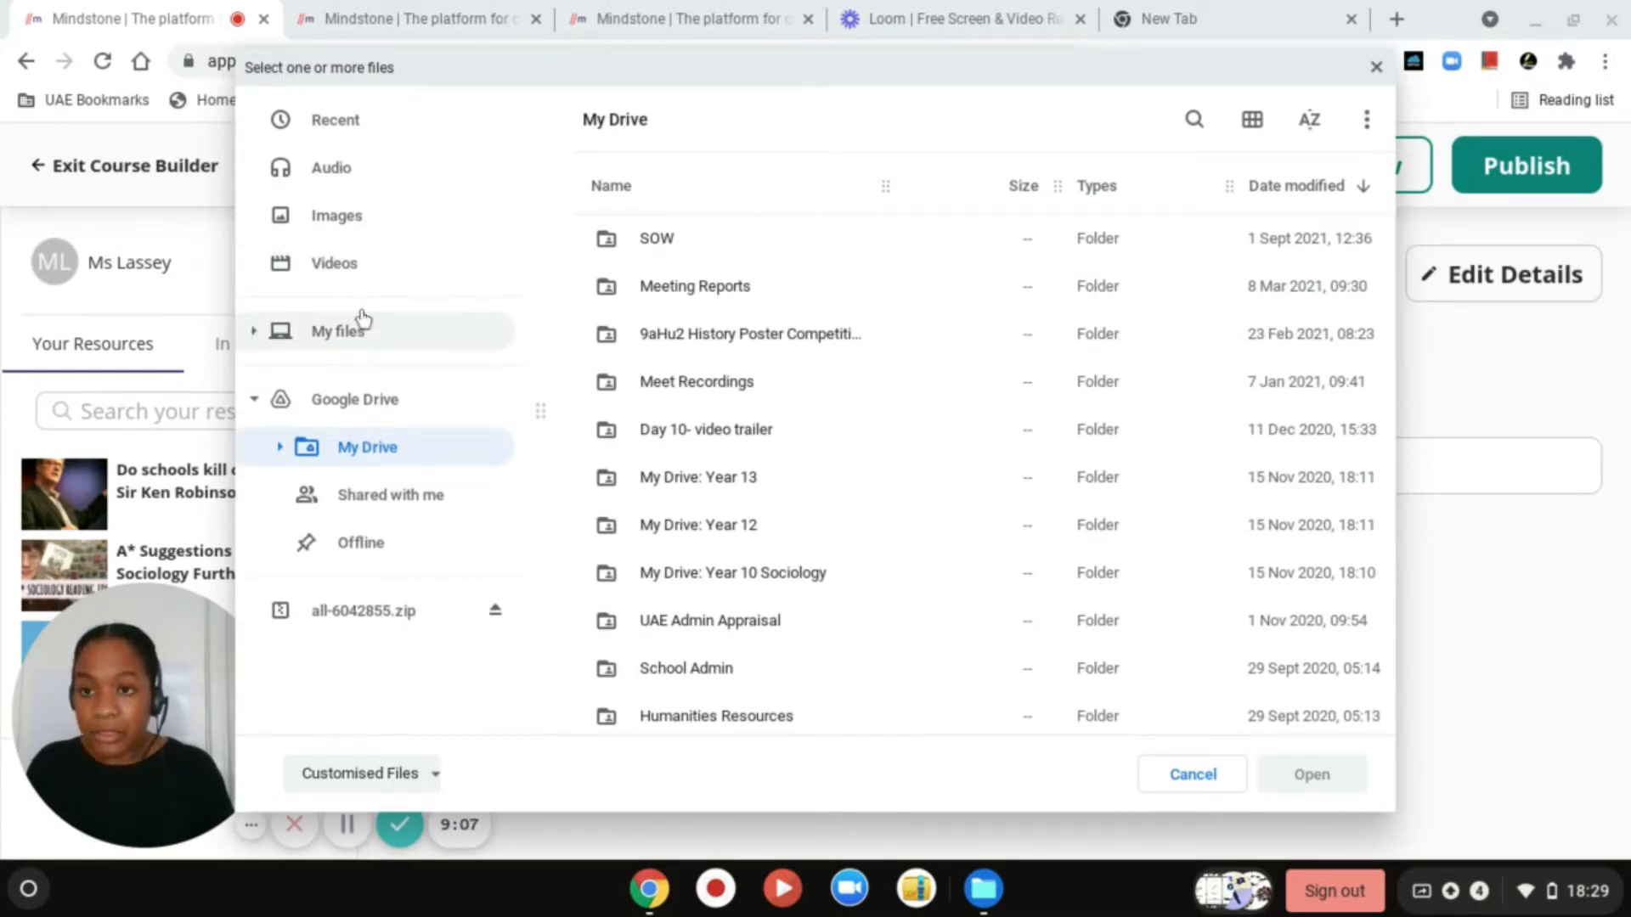
pyautogui.click(340, 140)
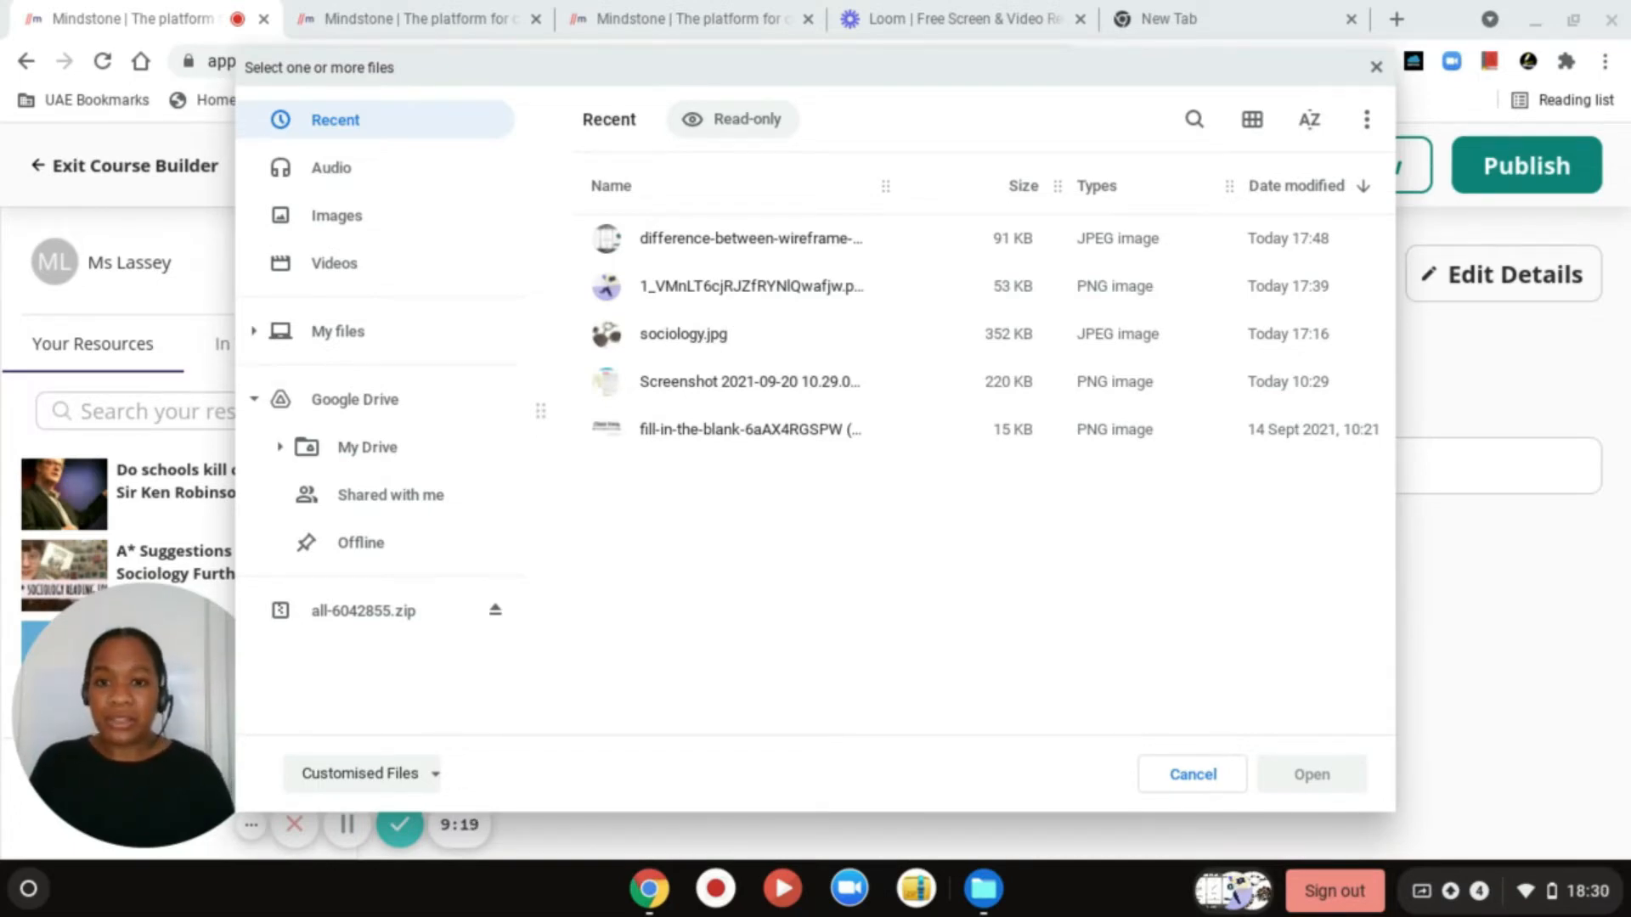
pyautogui.click(689, 334)
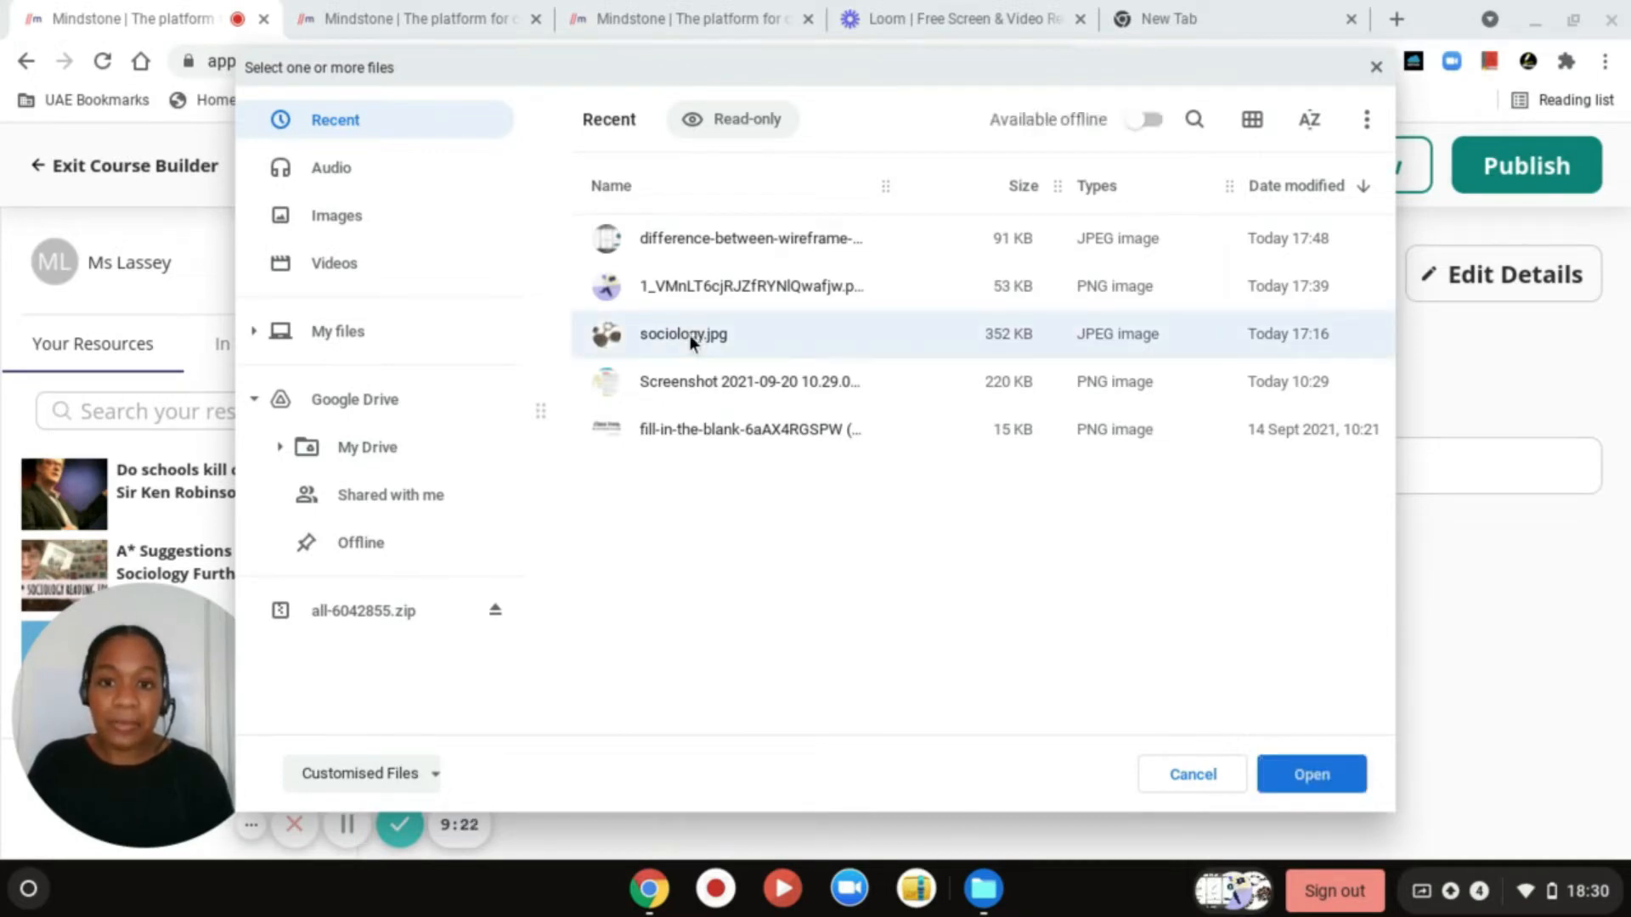
pyautogui.click(1312, 775)
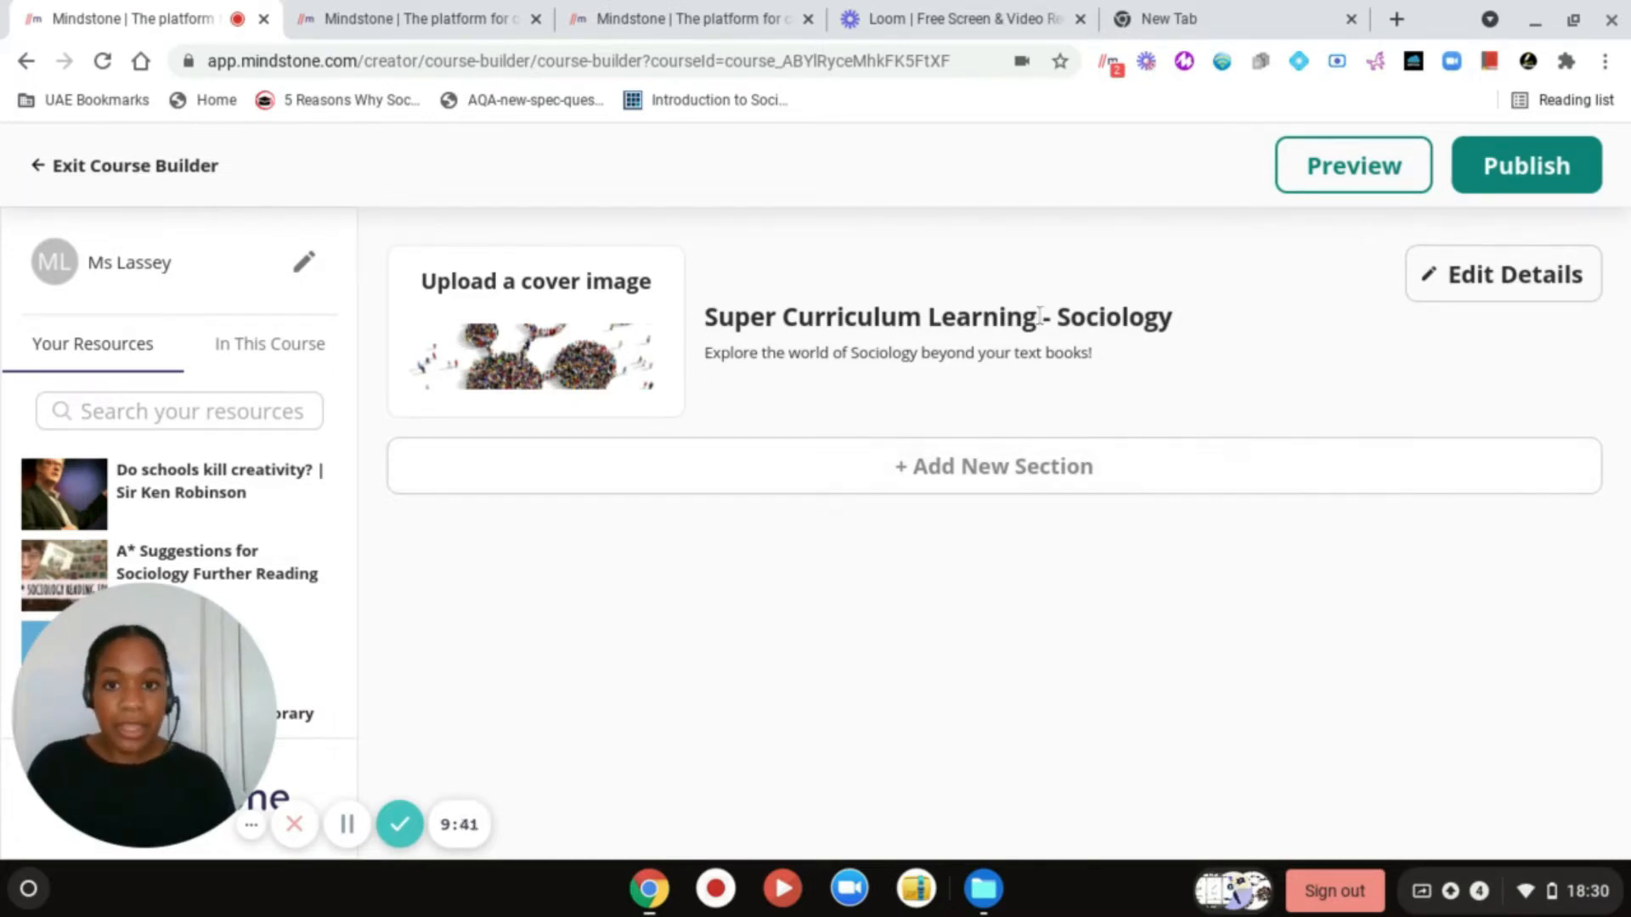
pyautogui.click(535, 370)
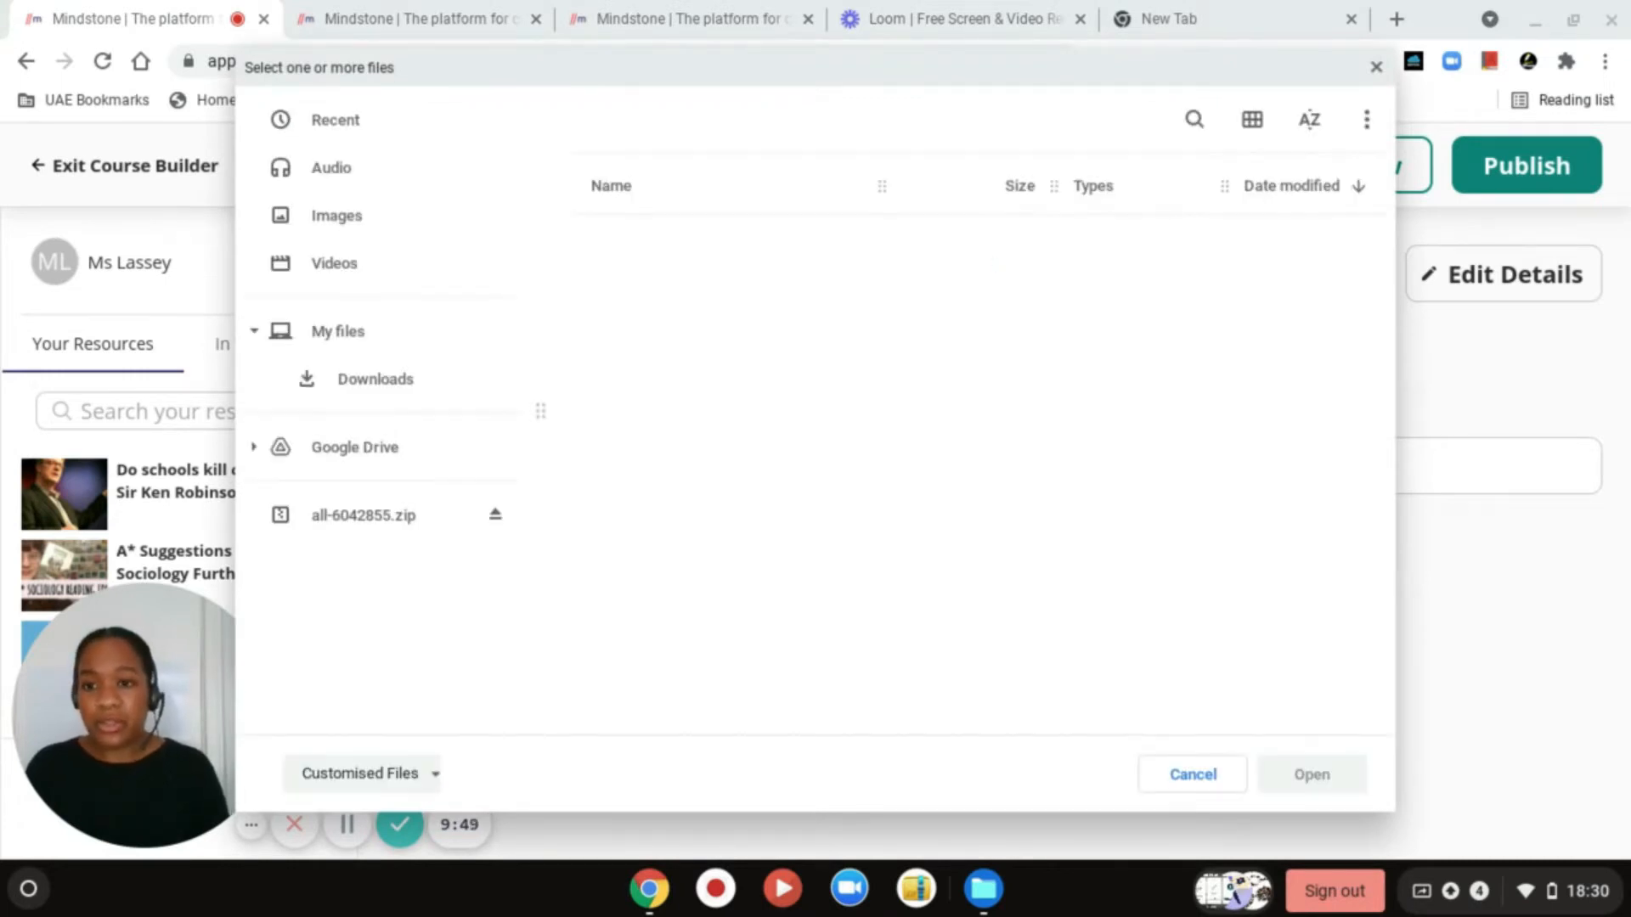
pyautogui.click(1376, 68)
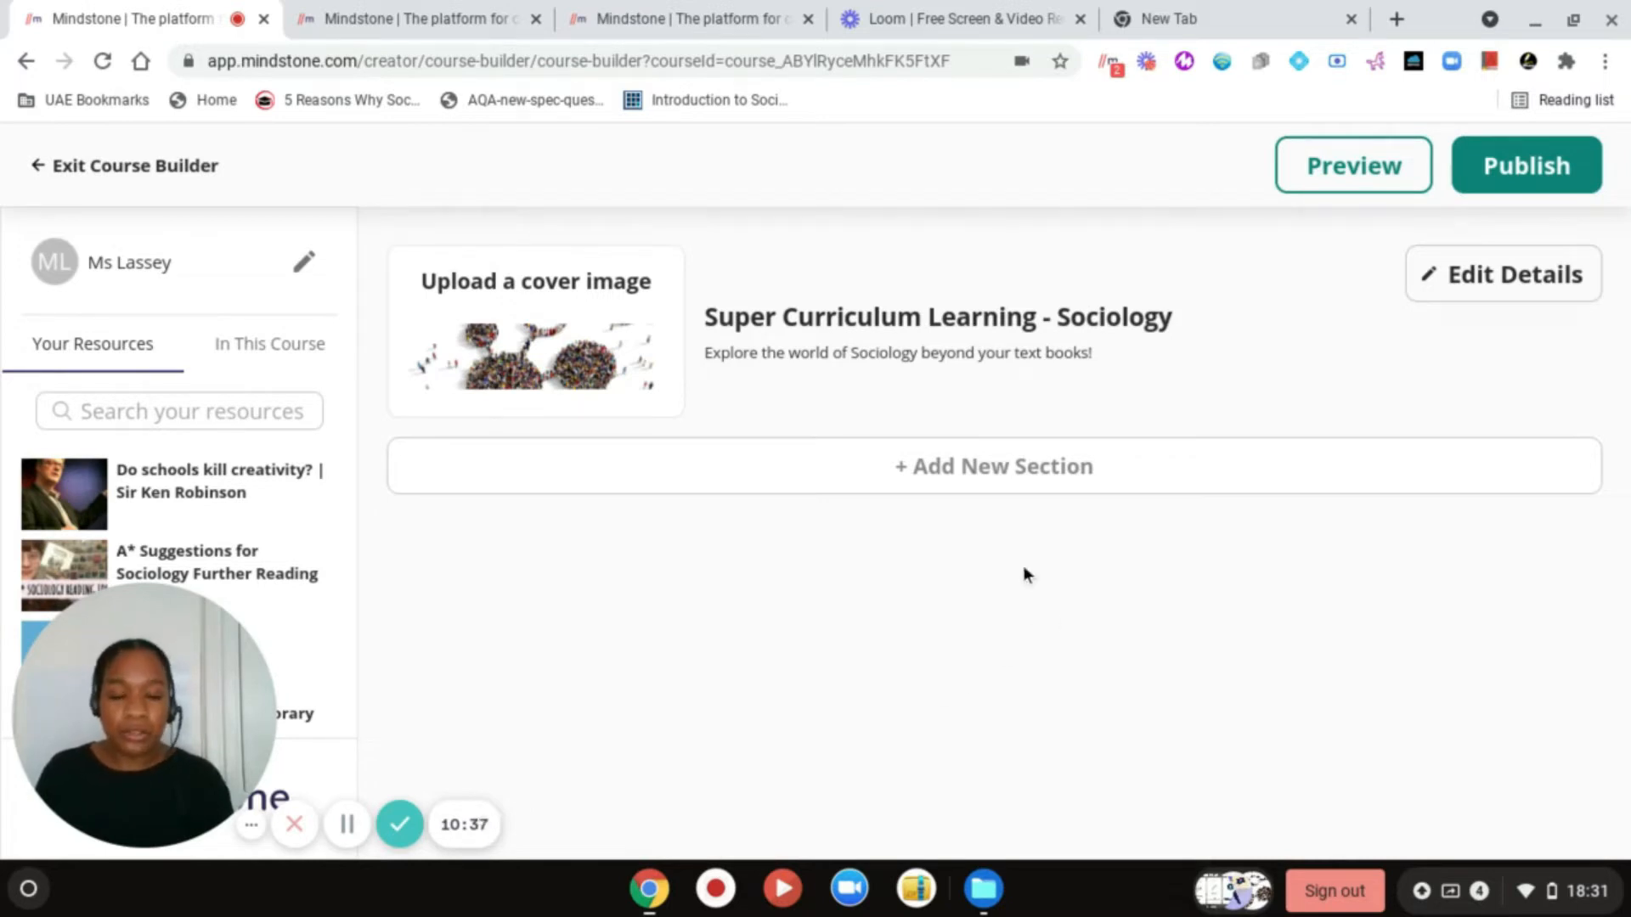
# - Create the course's first section with the title "Introduction"
pyautogui.click(999, 471)
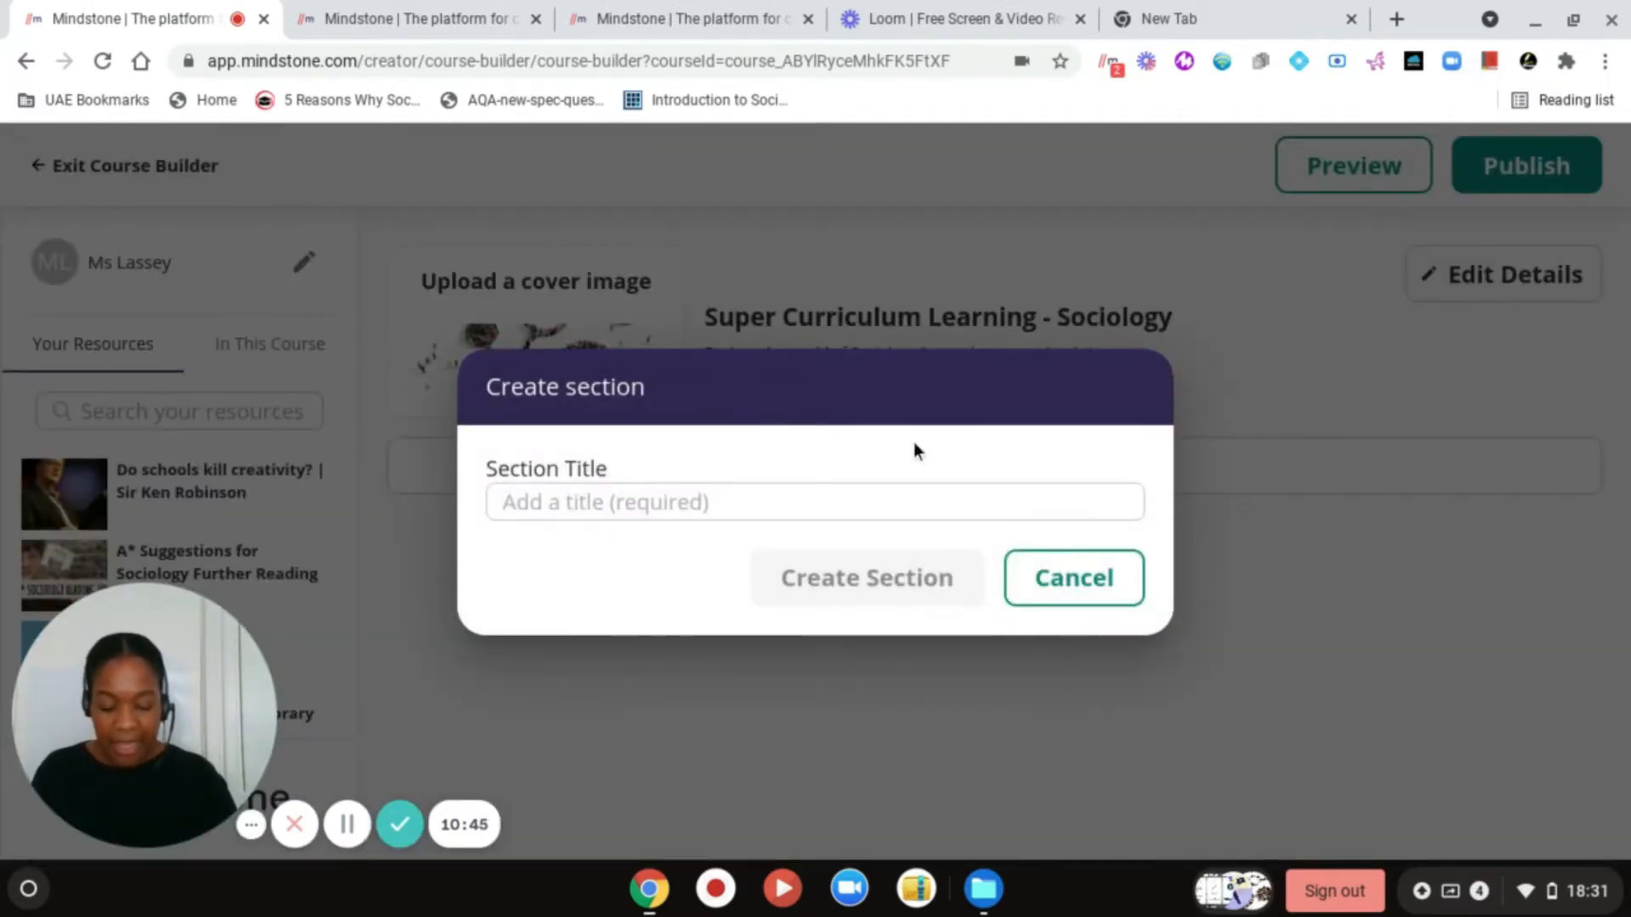
pyautogui.click(770, 507)
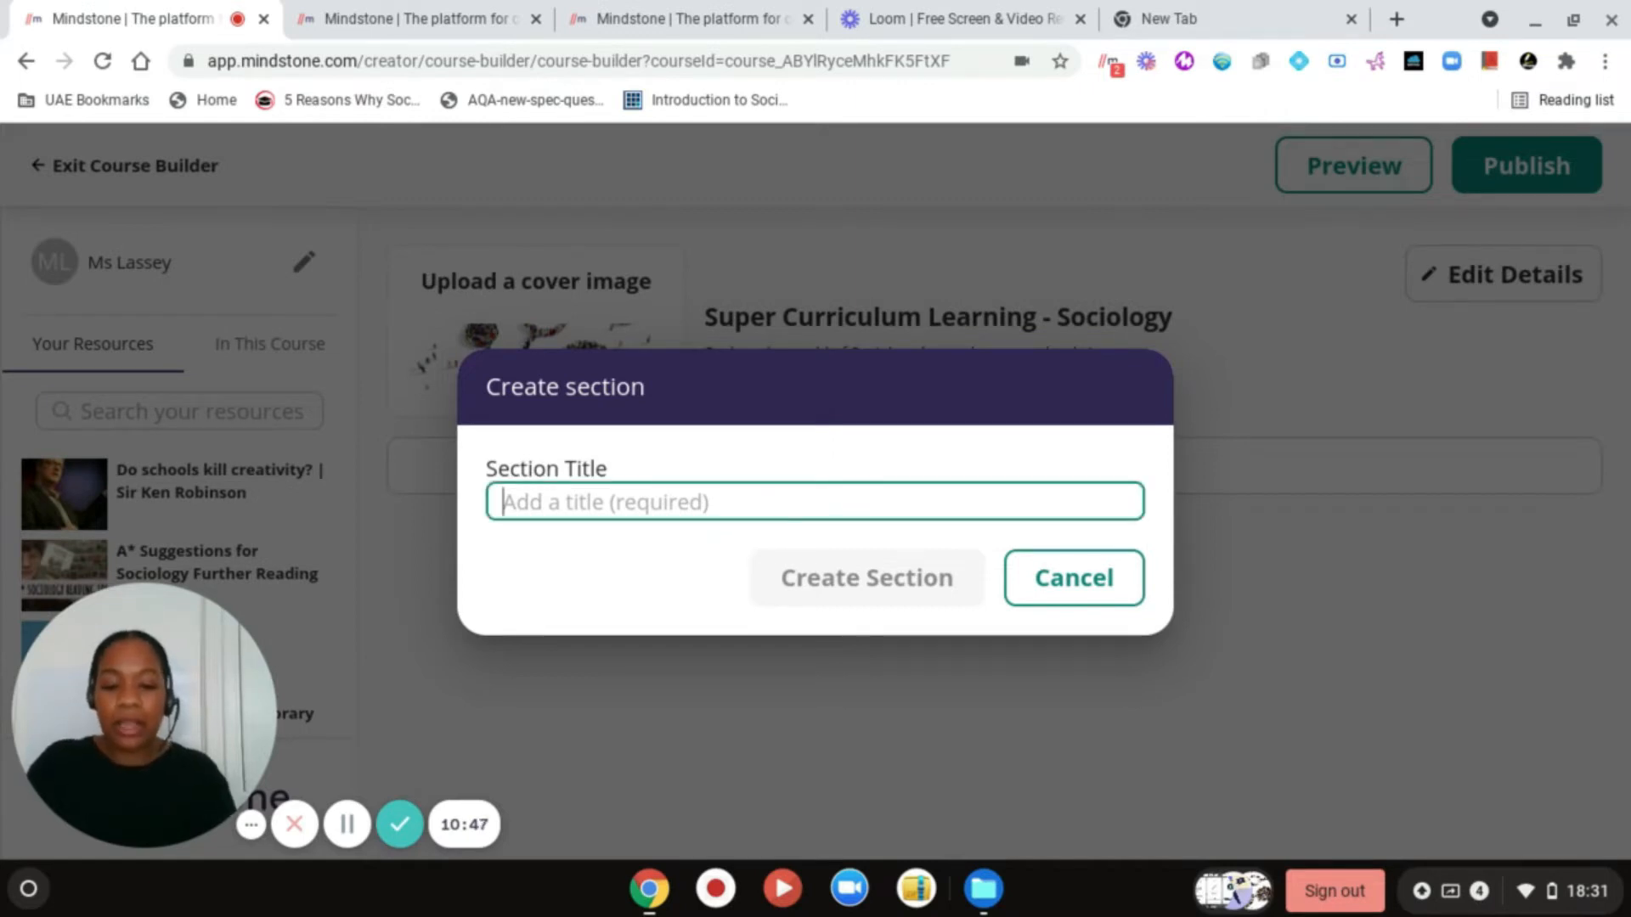
pyautogui.write('Intriducti')
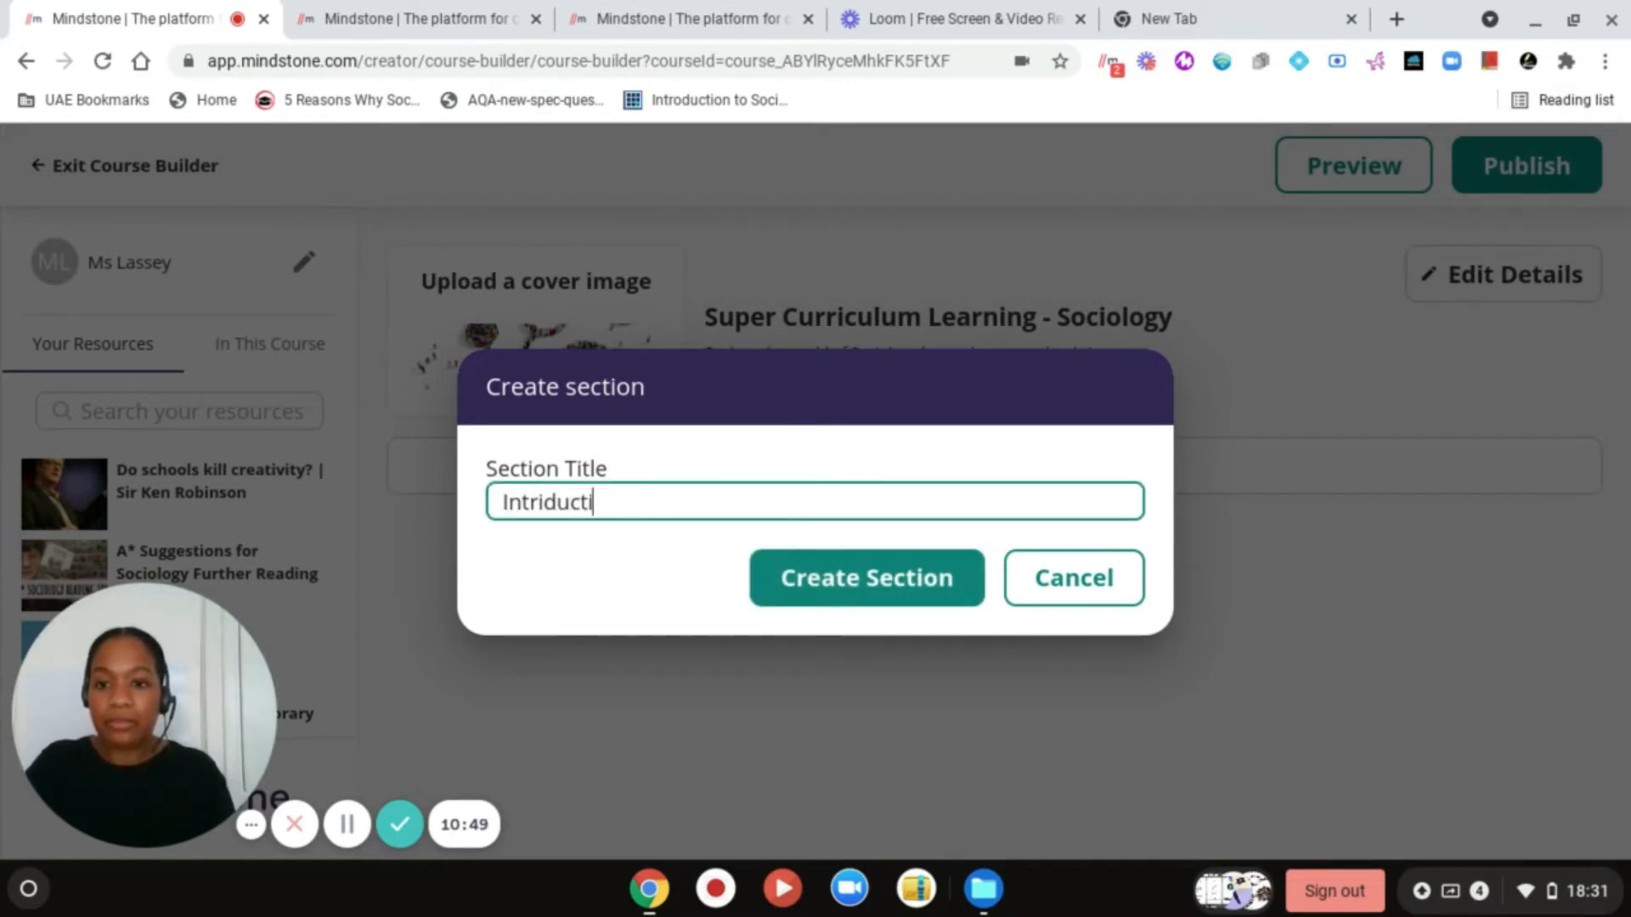
pyautogui.press('BackSpace')
pyautogui.press('BackSpace')
pyautogui.press('BackSpace')
pyautogui.press('BackSpace')
pyautogui.press('BackSpace')
pyautogui.press('BackSpace')
pyautogui.write('oduction')
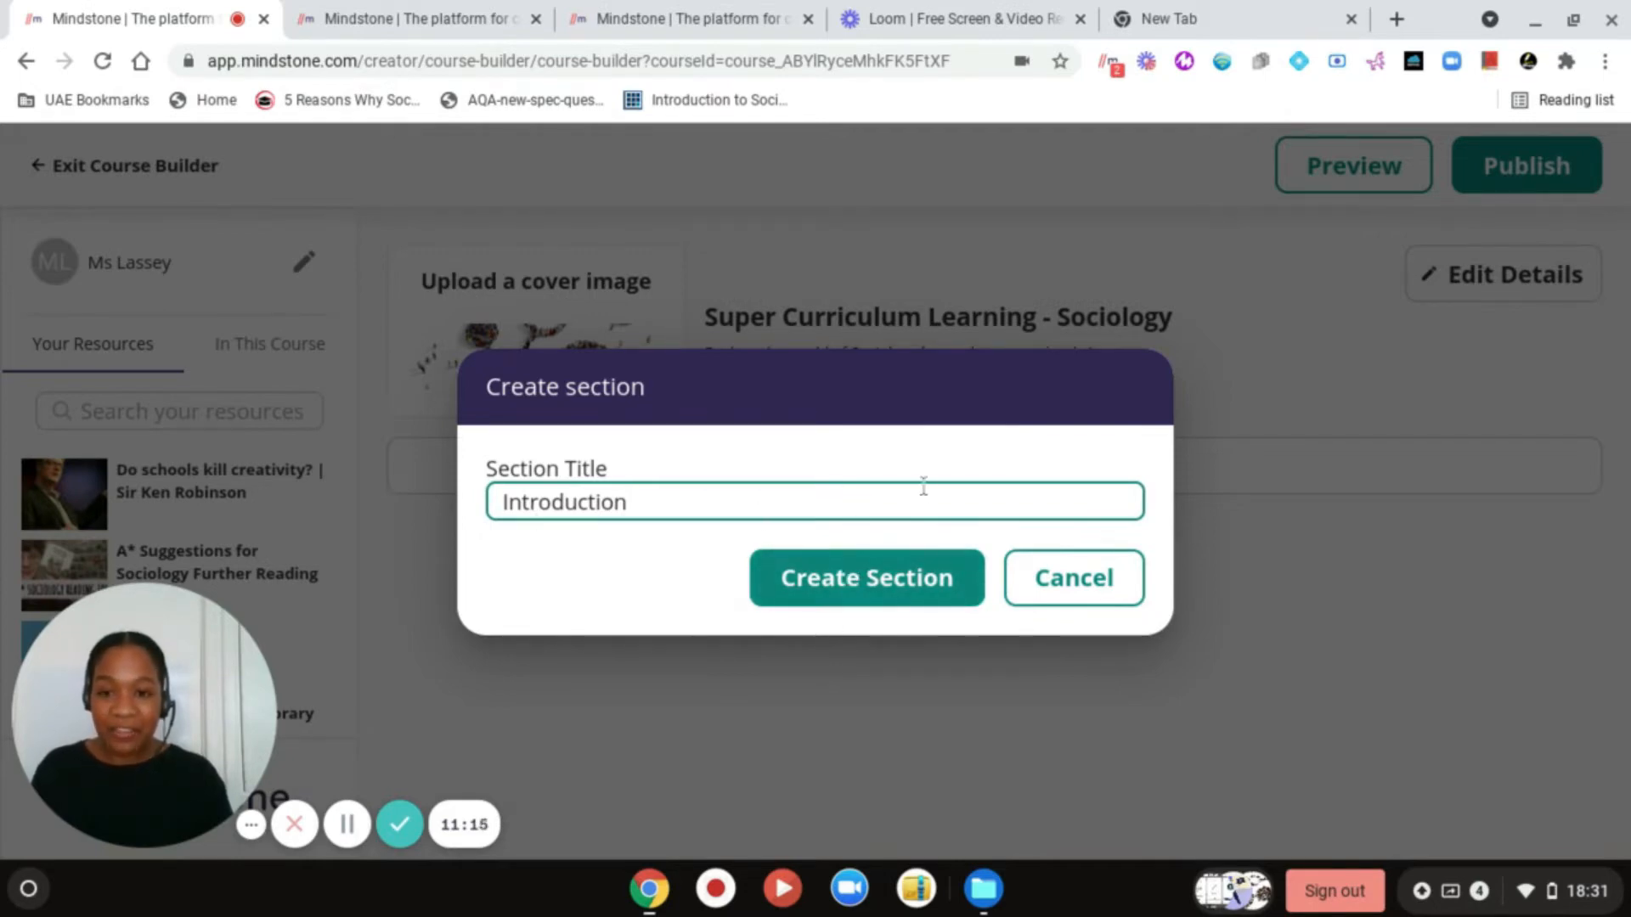
pyautogui.click(909, 586)
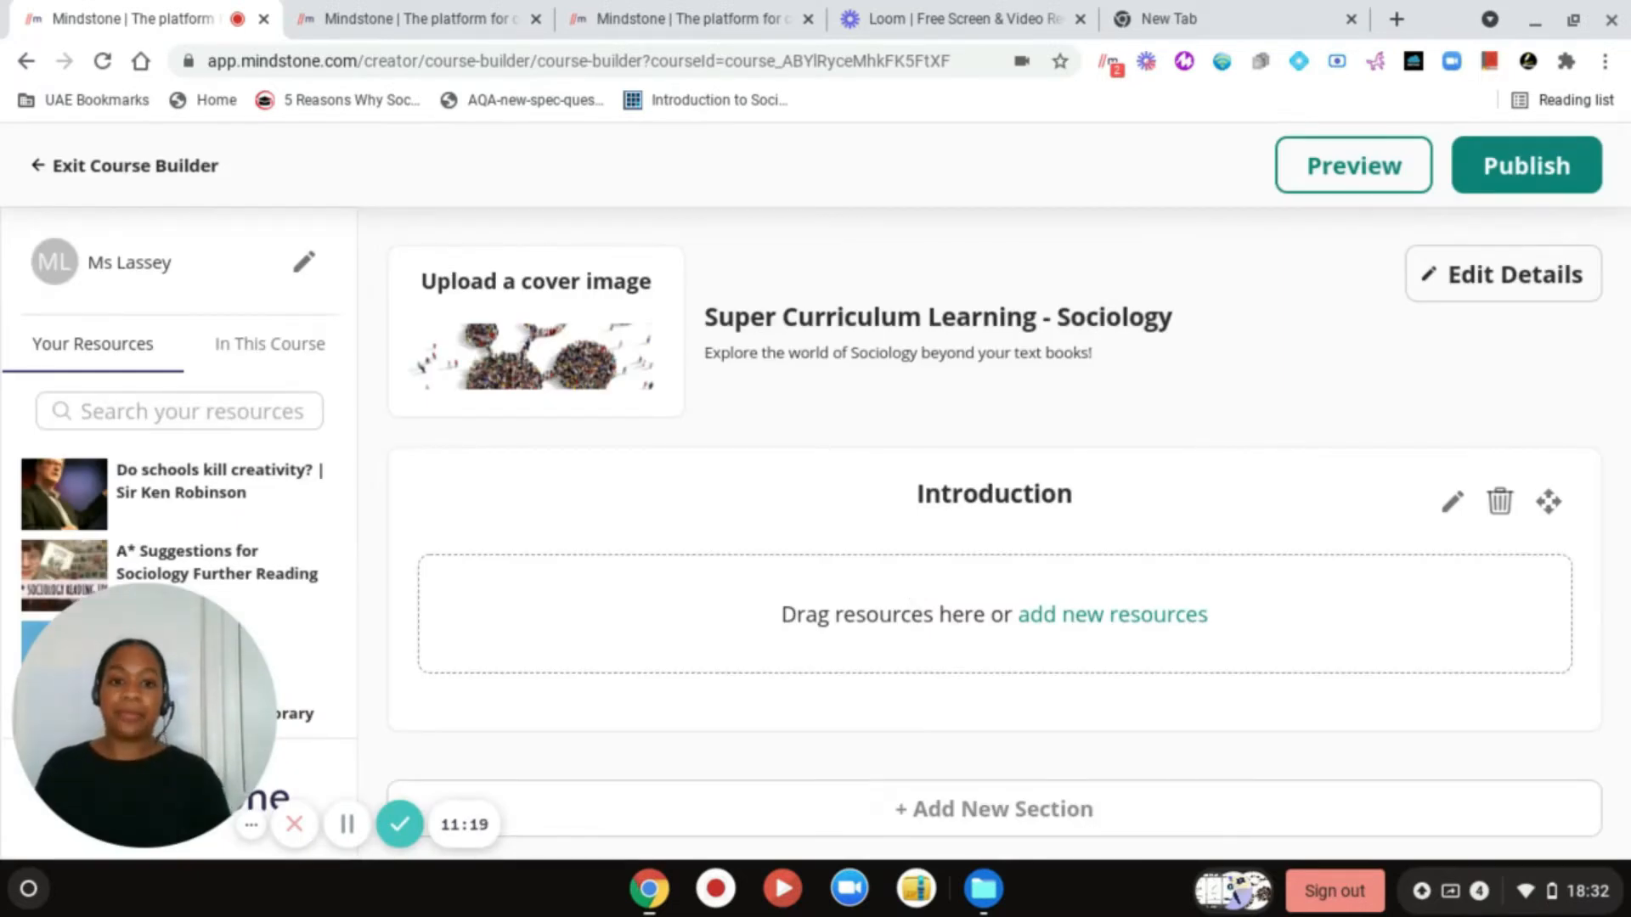
# - Add a second section titled "Sociological Theories" below the Introduction section
pyautogui.scroll(-1, 1022, 633)
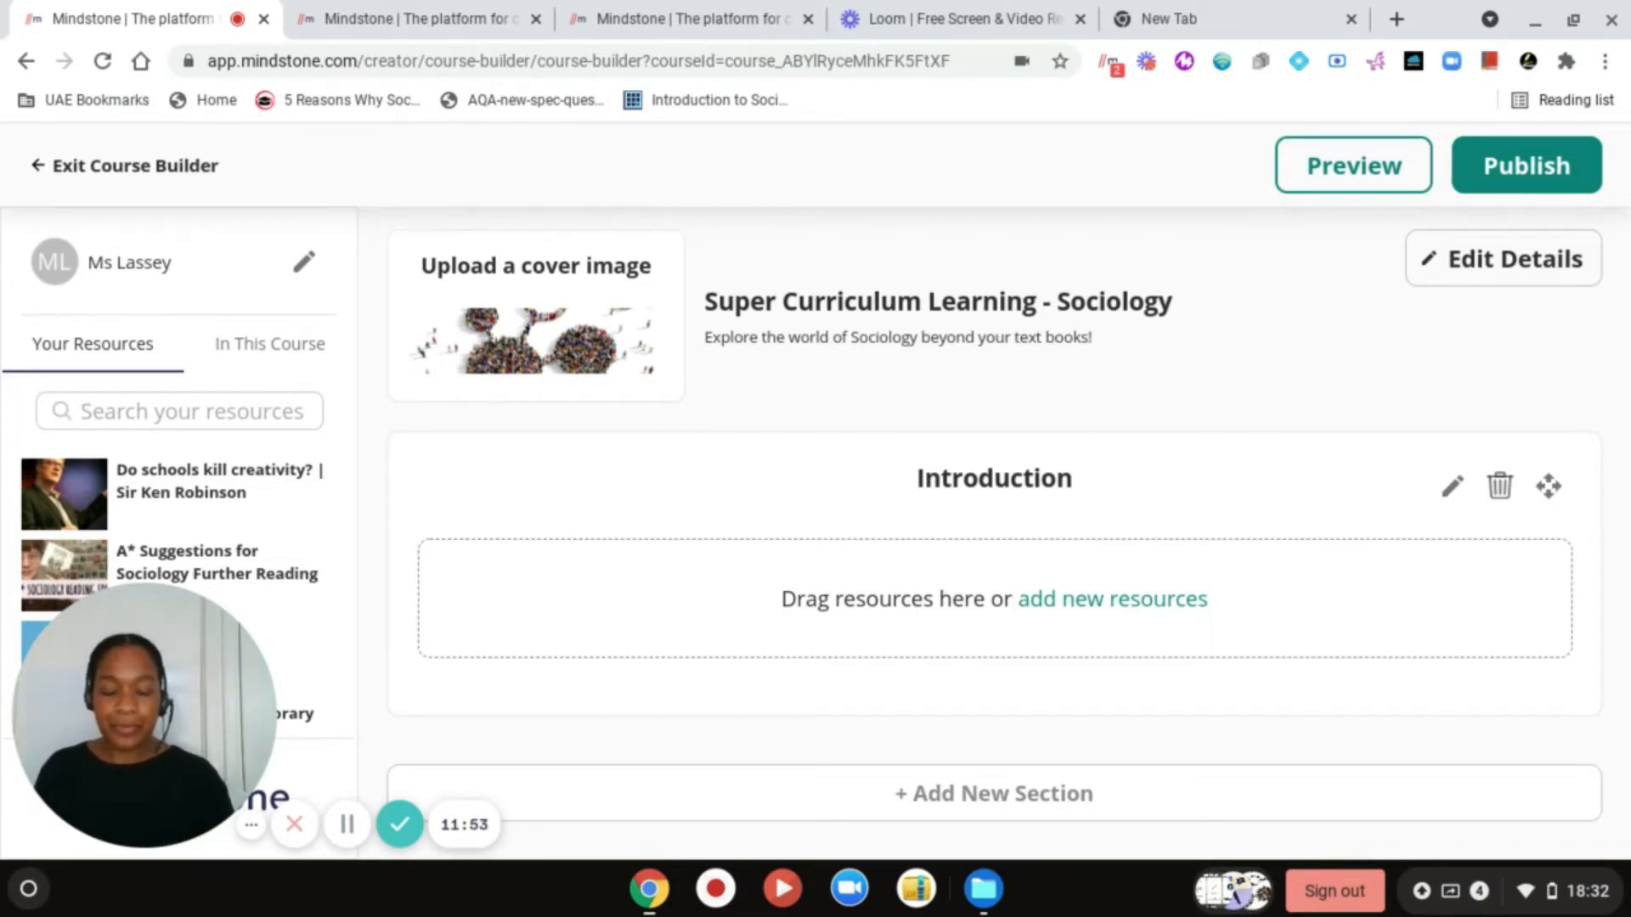
pyautogui.click(957, 807)
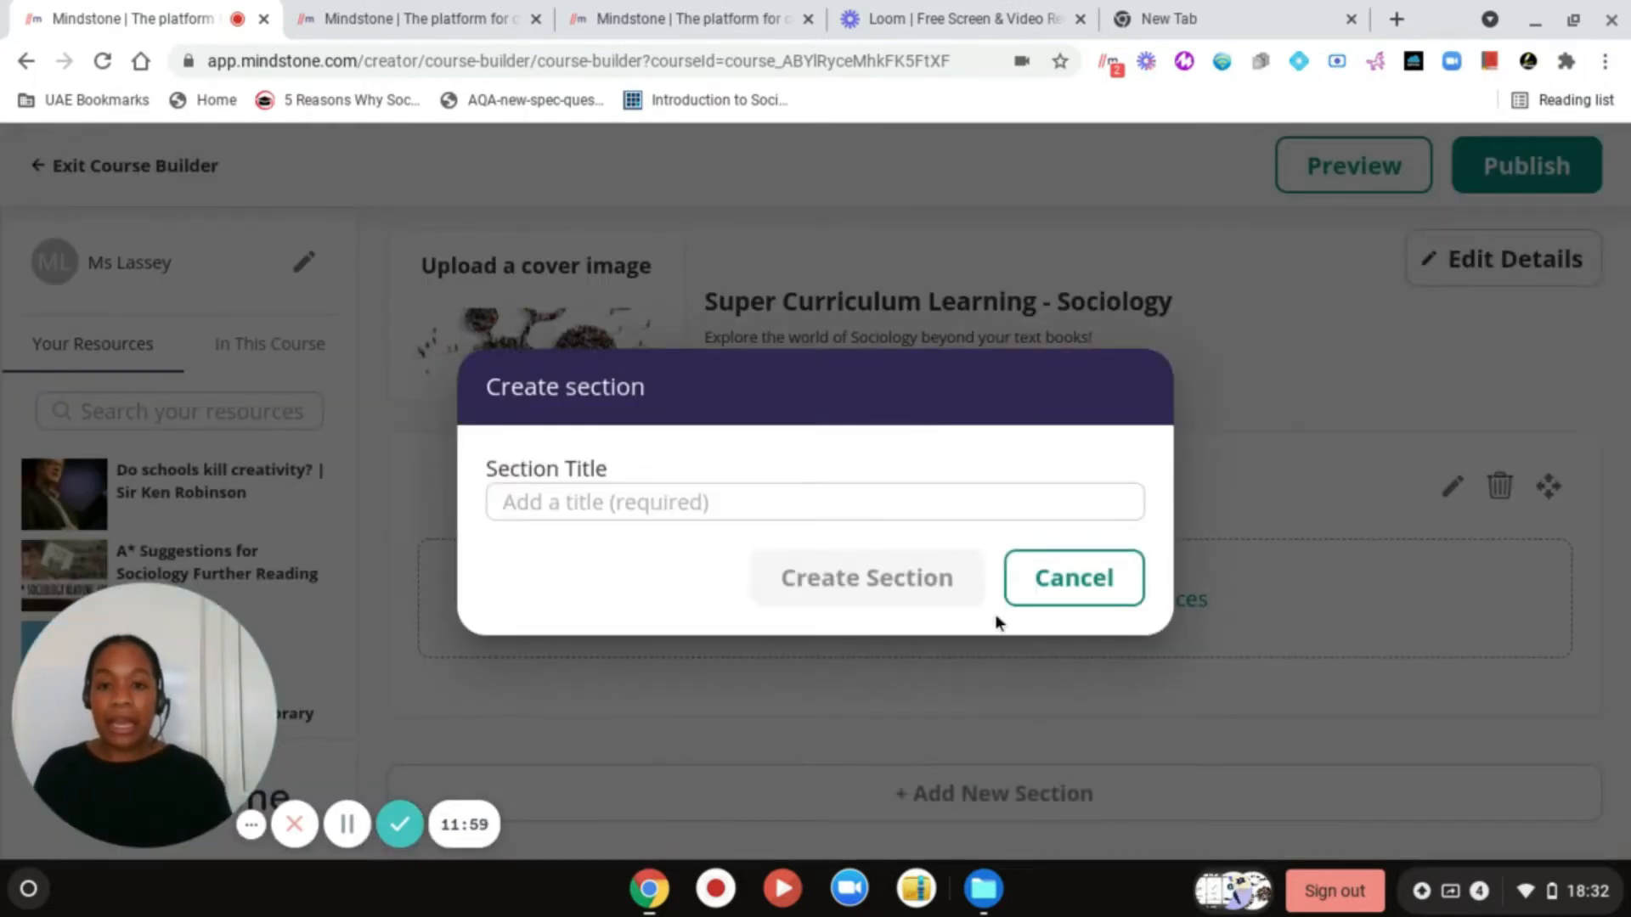
pyautogui.click(955, 511)
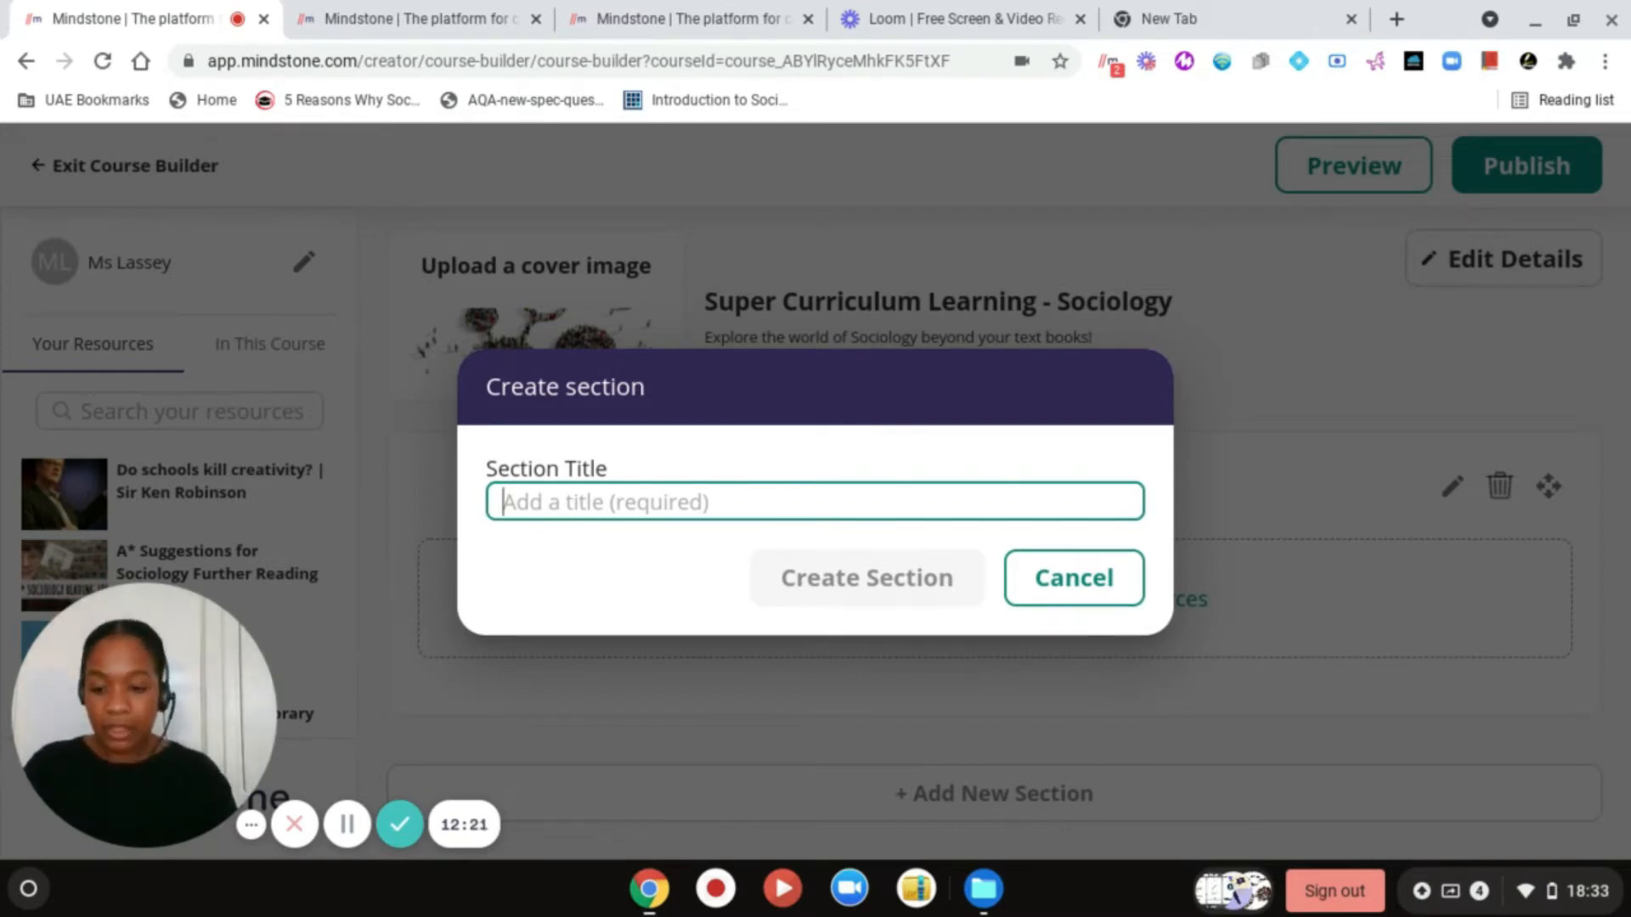
pyautogui.write('Sociolog')
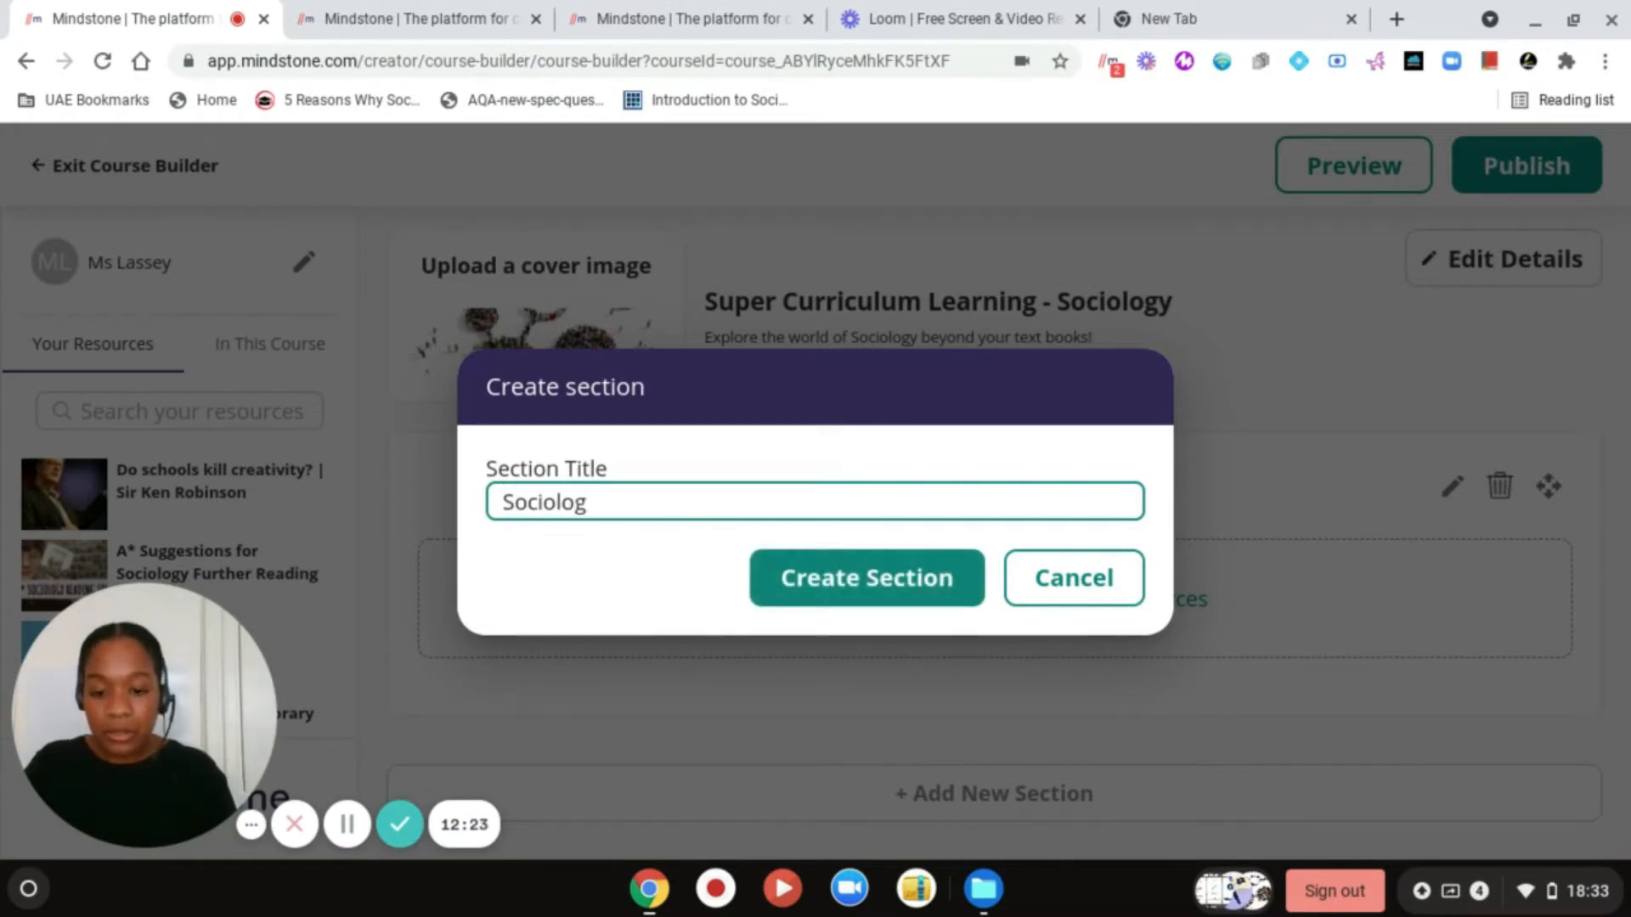
pyautogui.write('ical Theories')
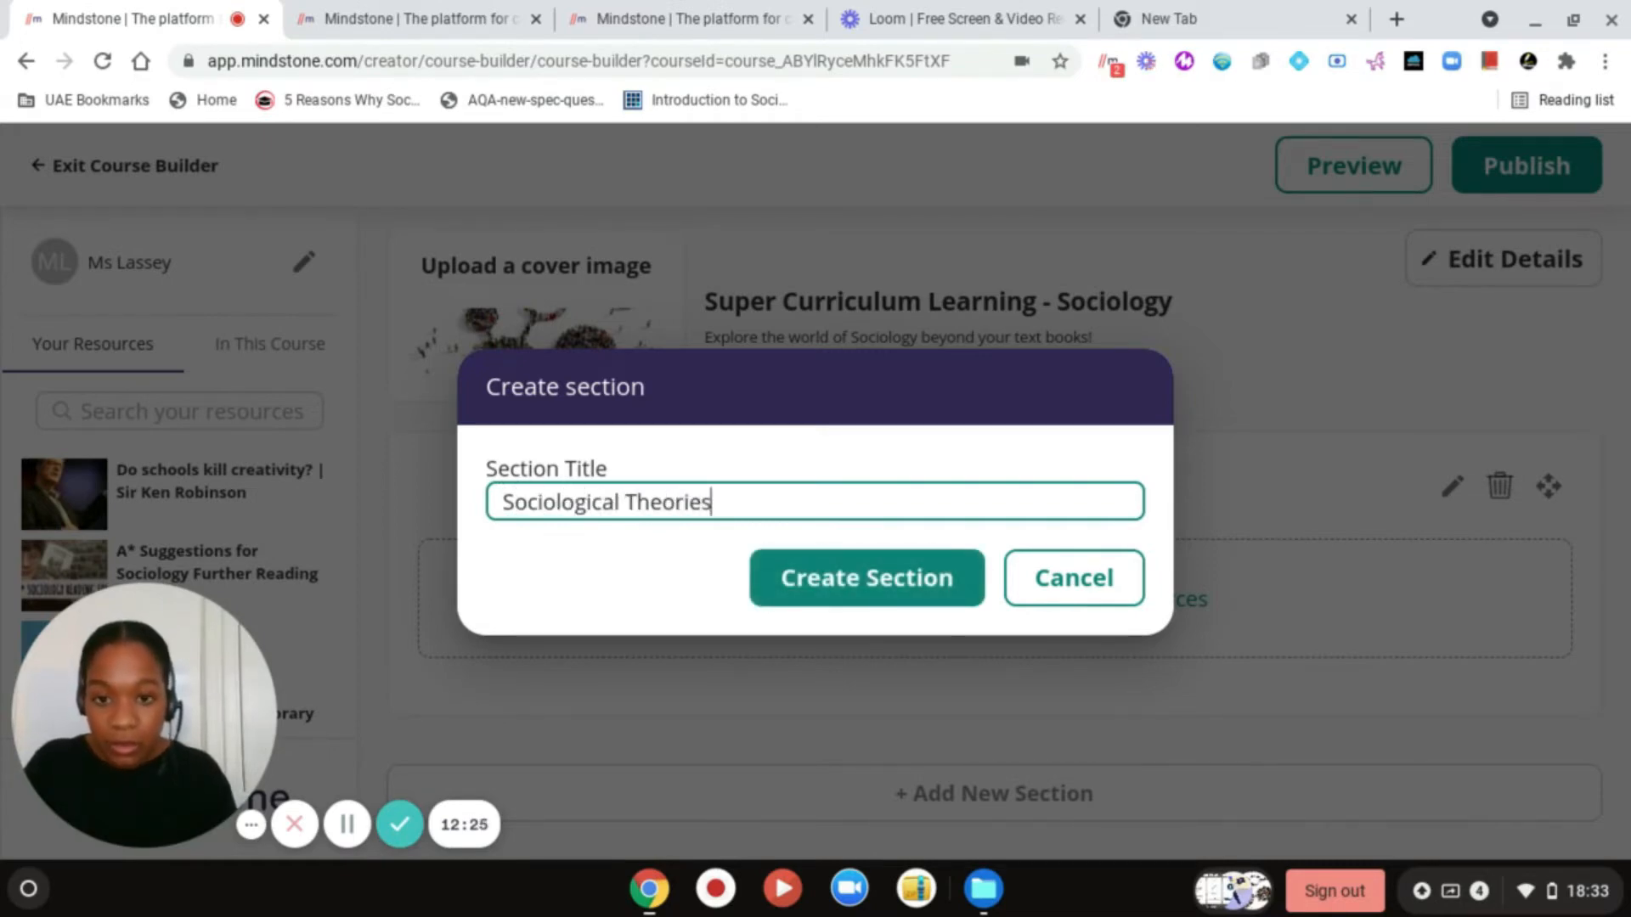
pyautogui.click(935, 578)
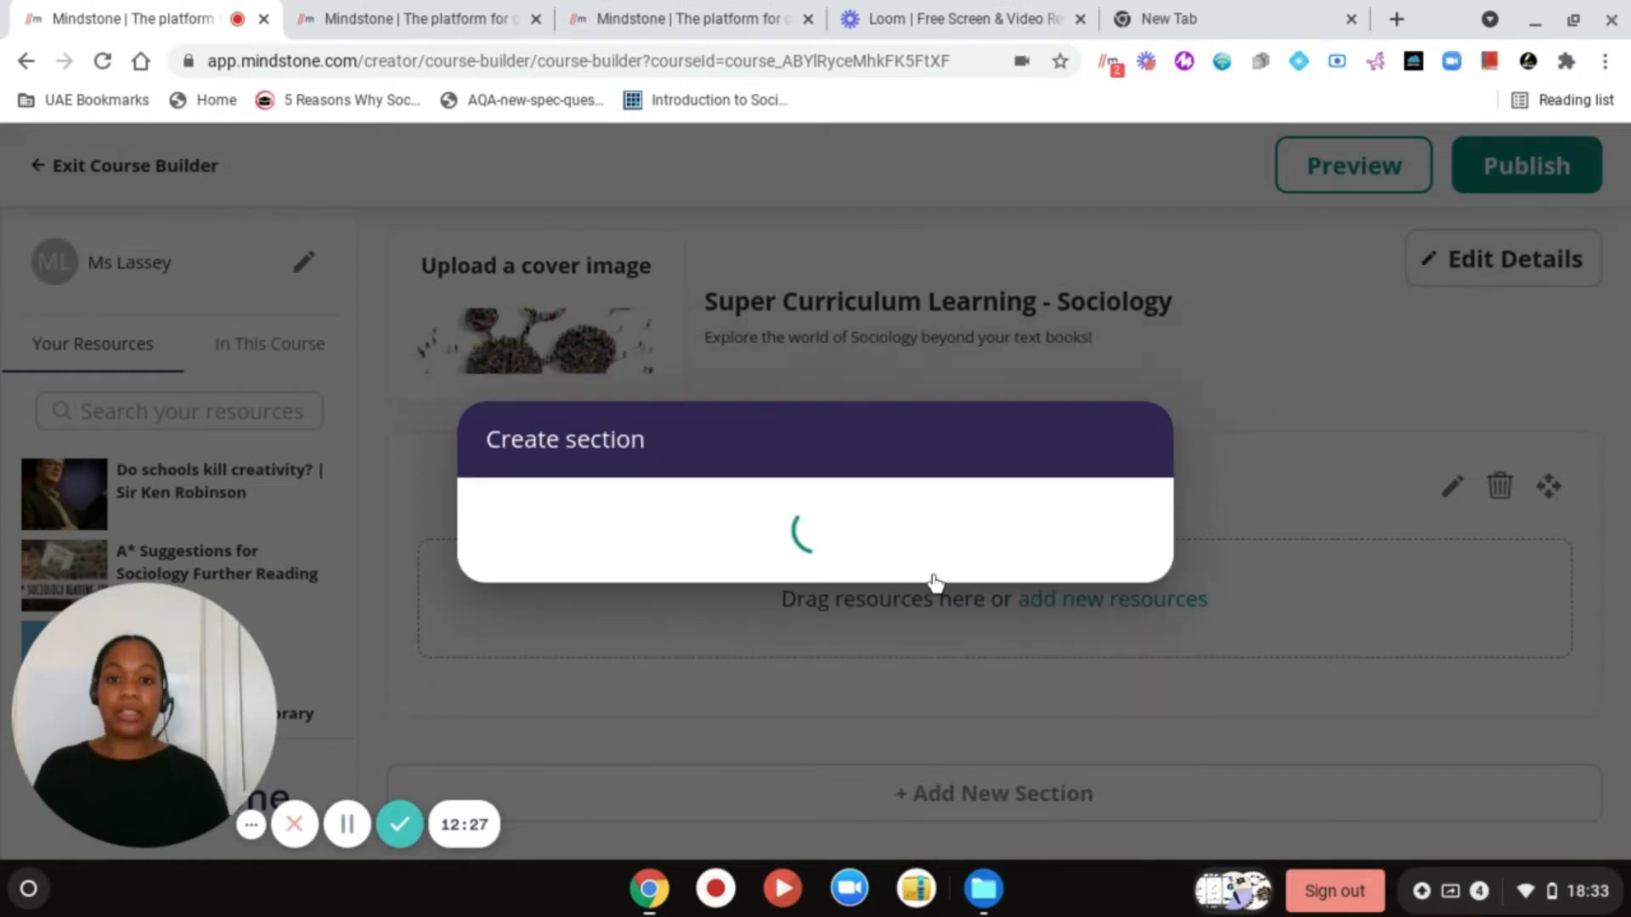
# - Move the Sociological Theories section above Introduction and delete it from the course
pyautogui.scroll(-2, 935, 582)
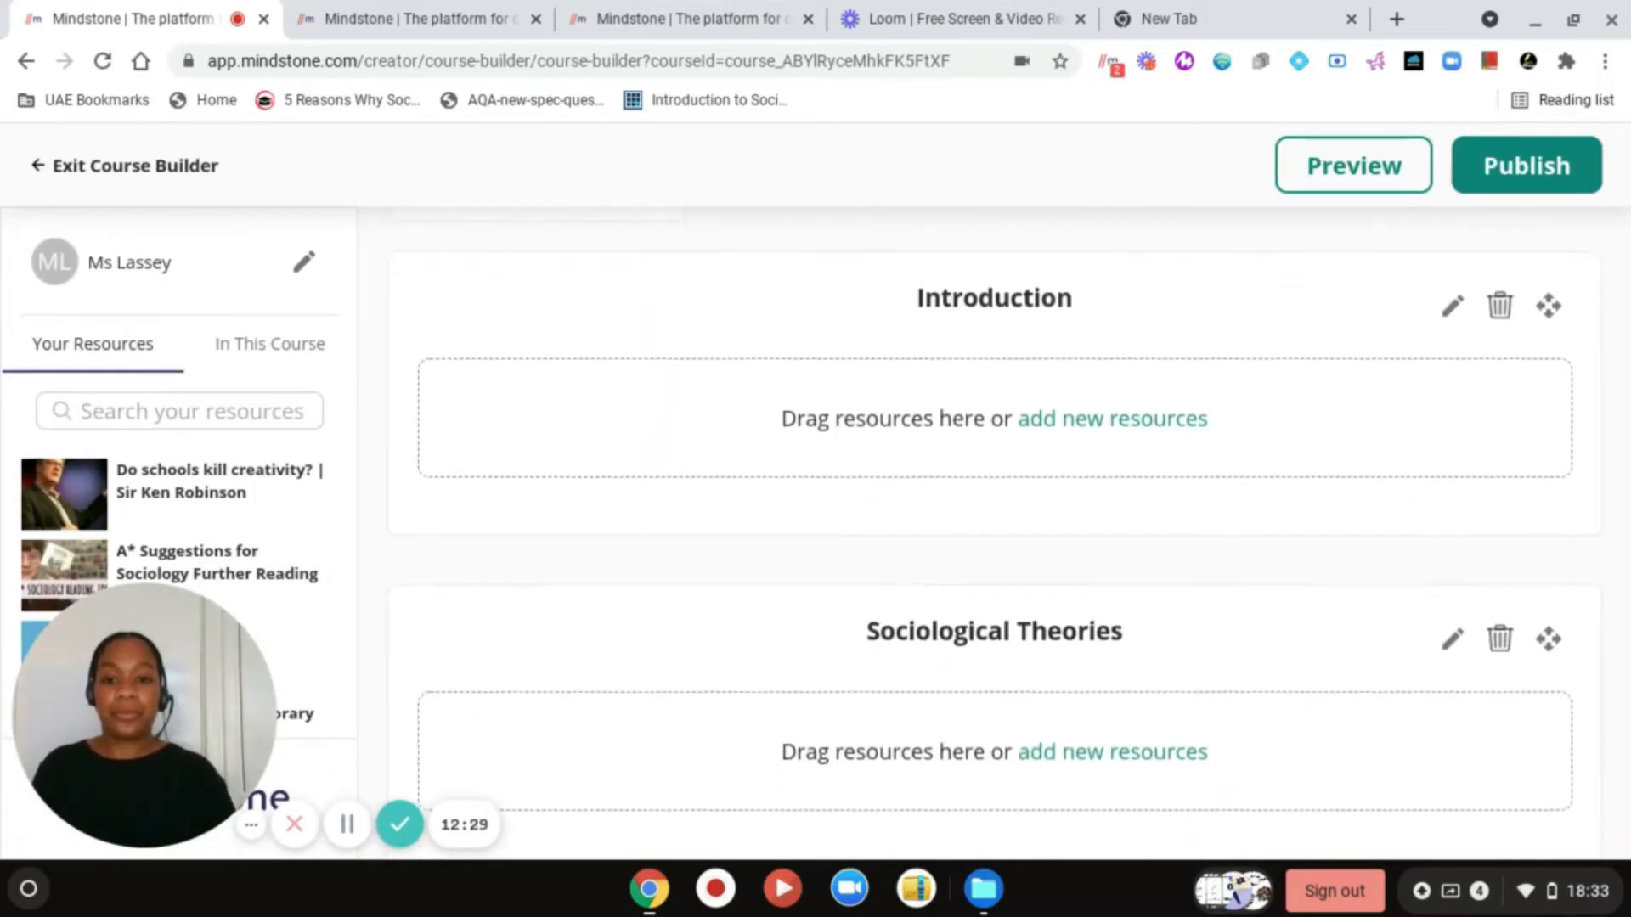
pyautogui.scroll(-2, 935, 582)
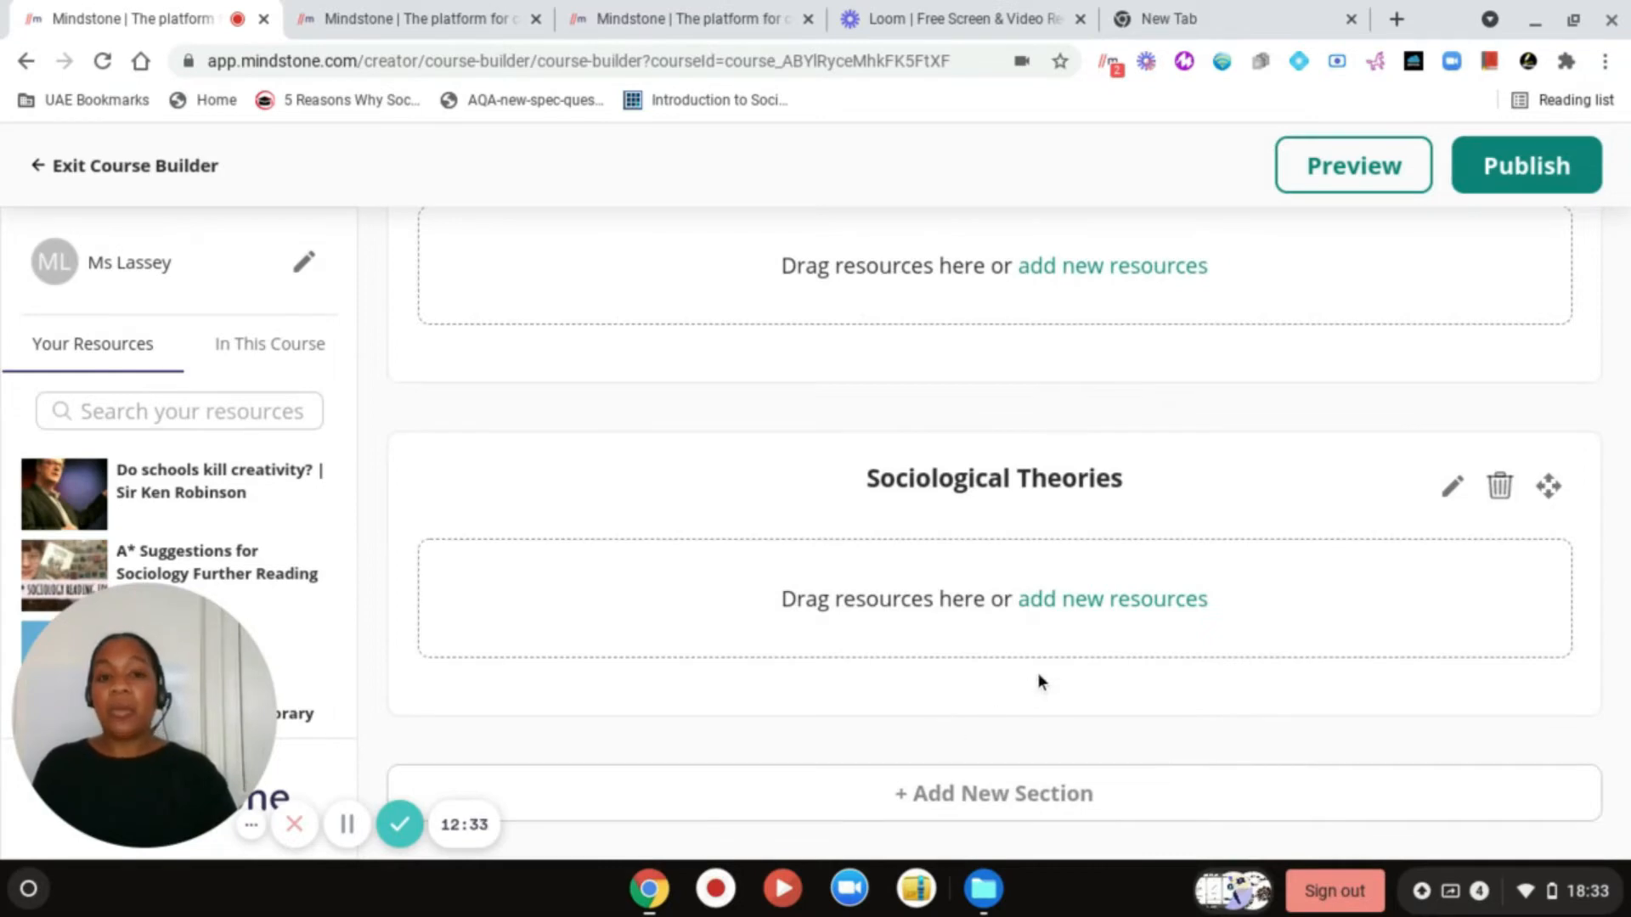
pyautogui.scroll(2, 1038, 677)
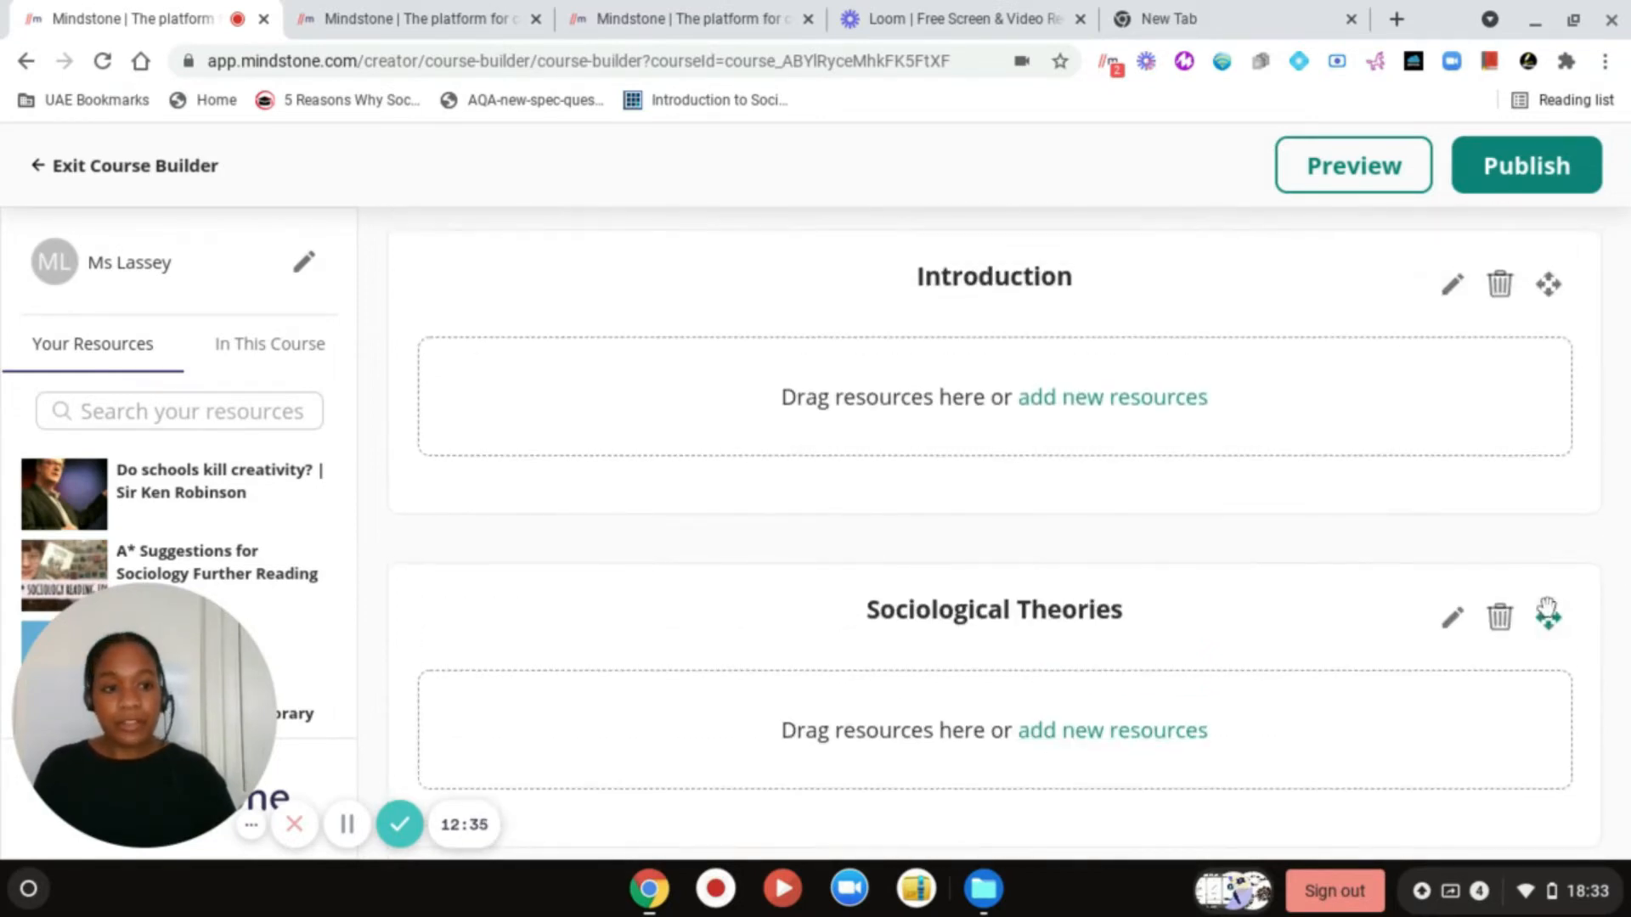
pyautogui.moveTo(1548, 610); pyautogui.dragTo(1547, 619)
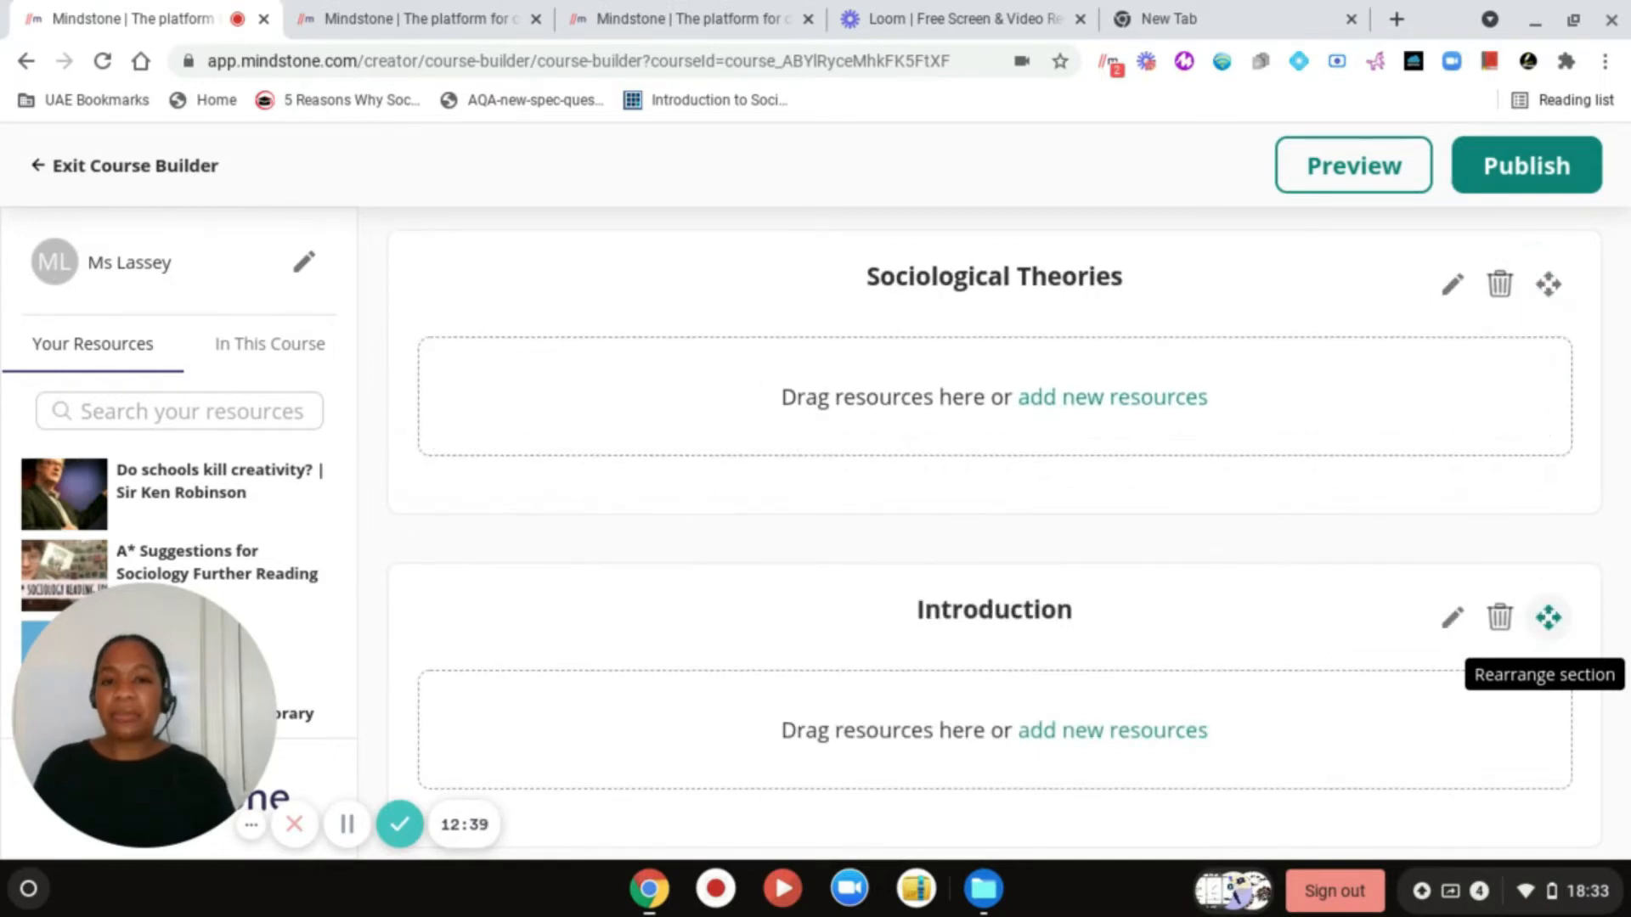
pyautogui.click(1505, 283)
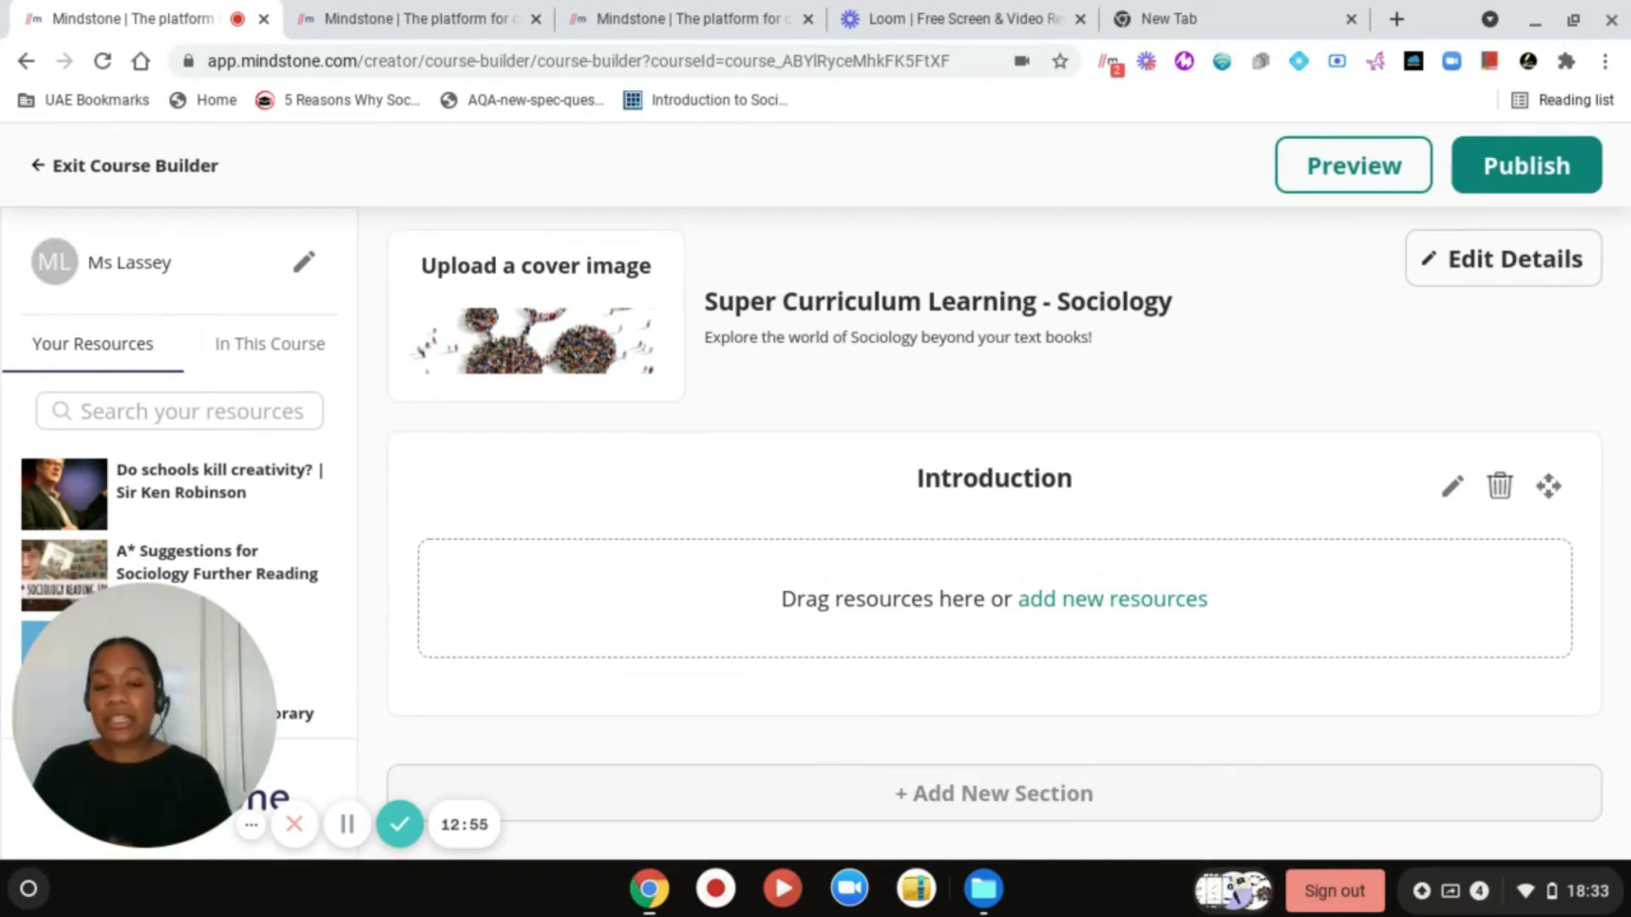
# - Create a new "Sociological Theories" section after the Introduction section
pyautogui.click(968, 811)
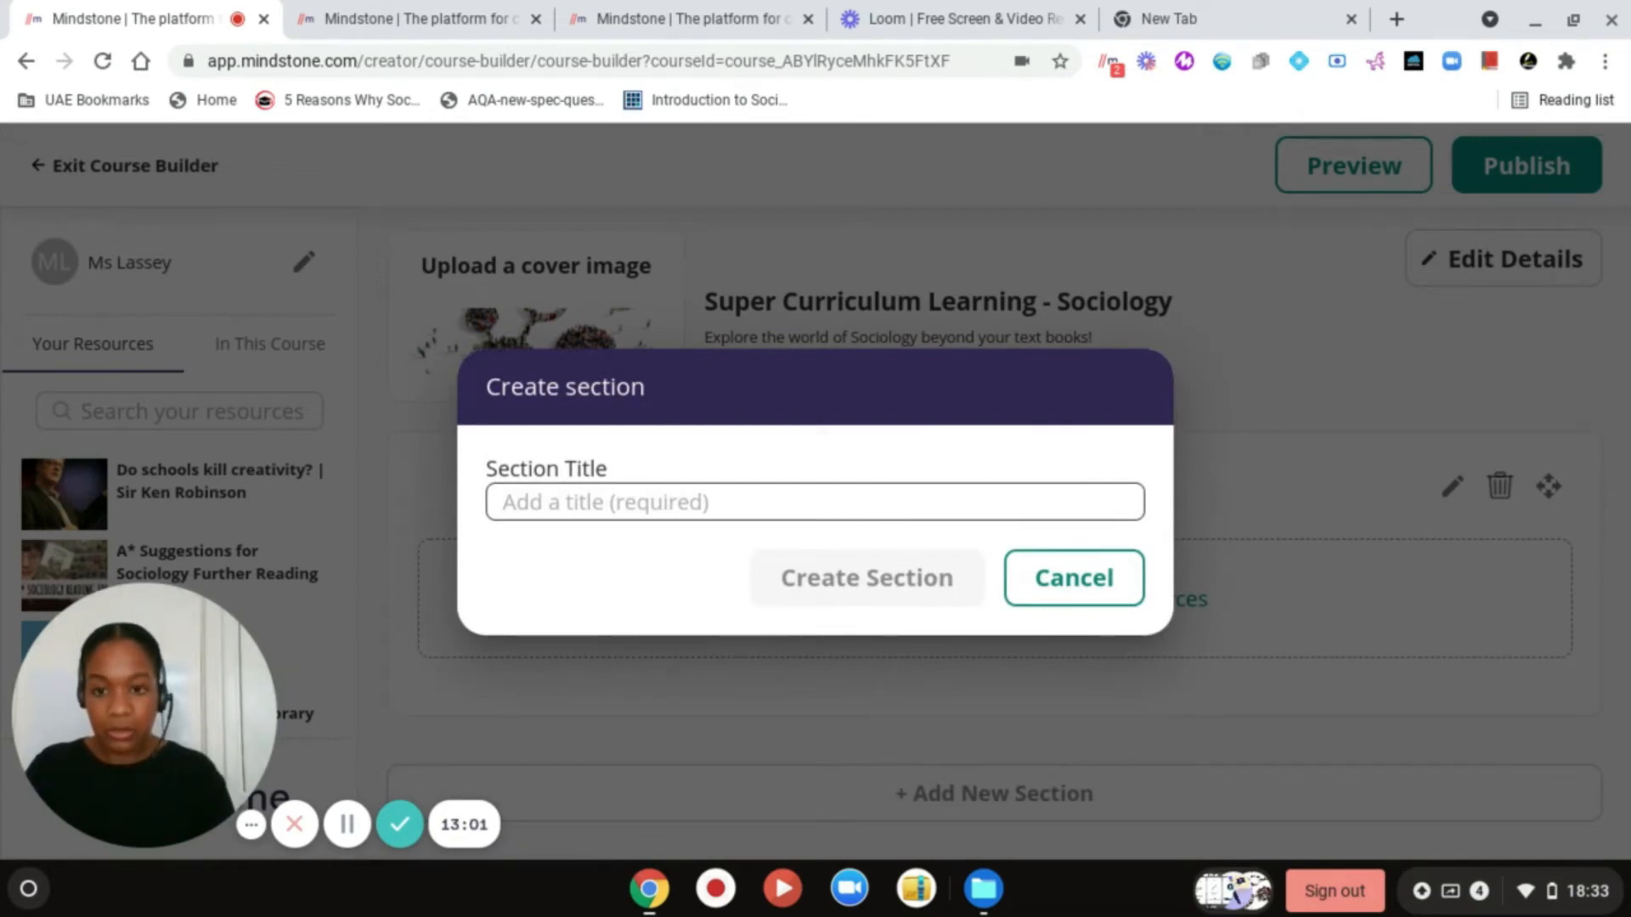
pyautogui.click(620, 514)
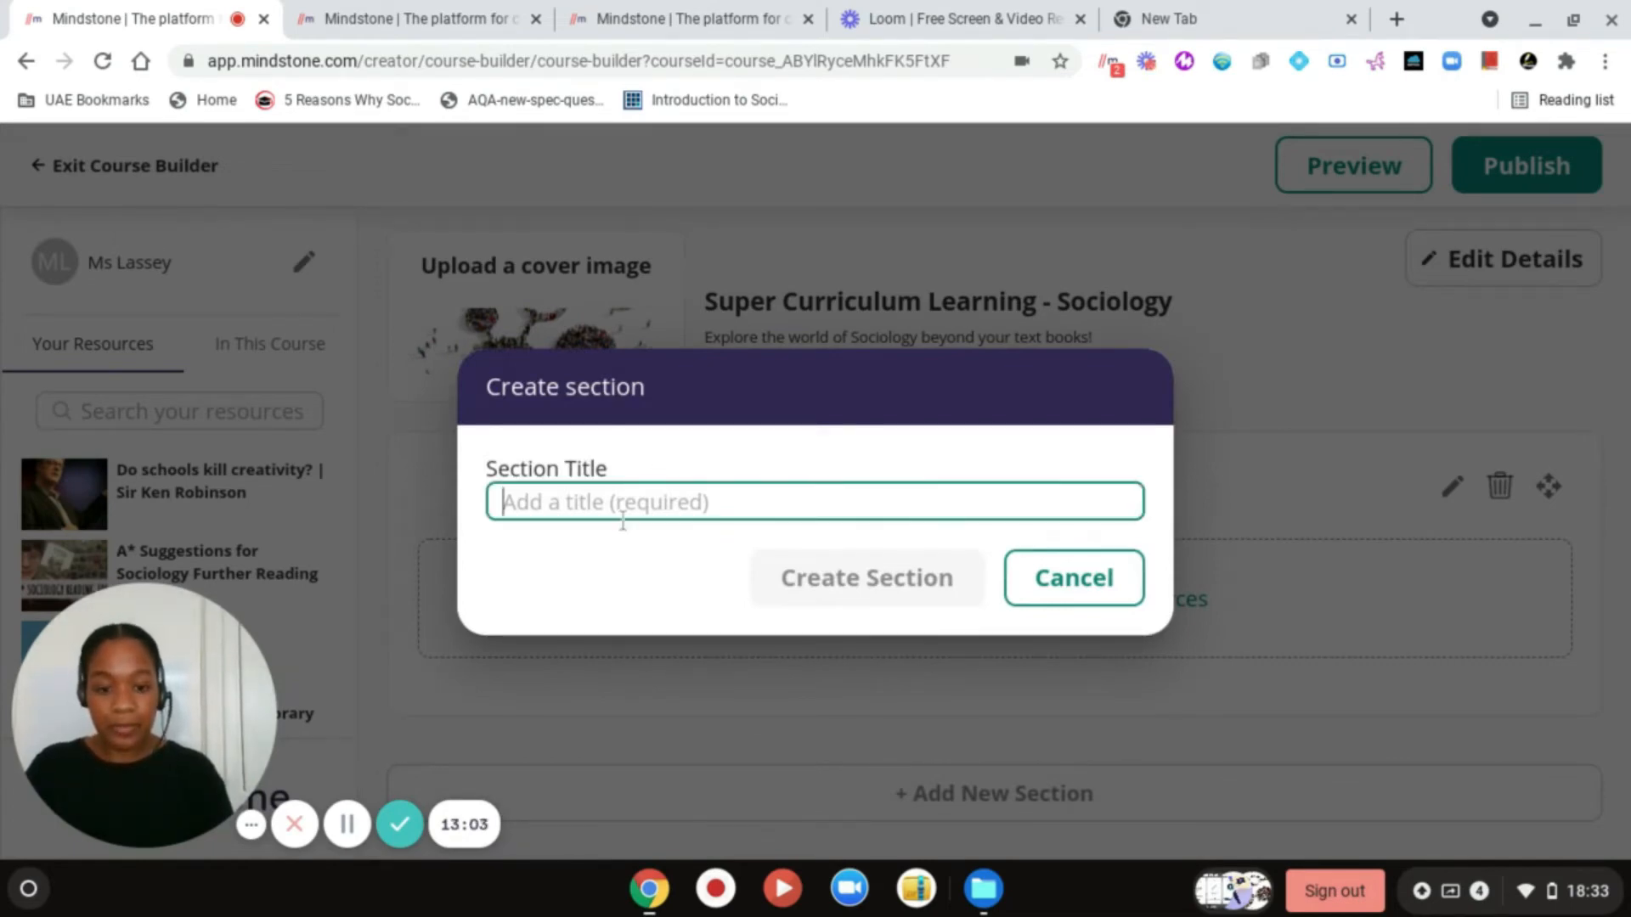
pyautogui.write('Sociological ')
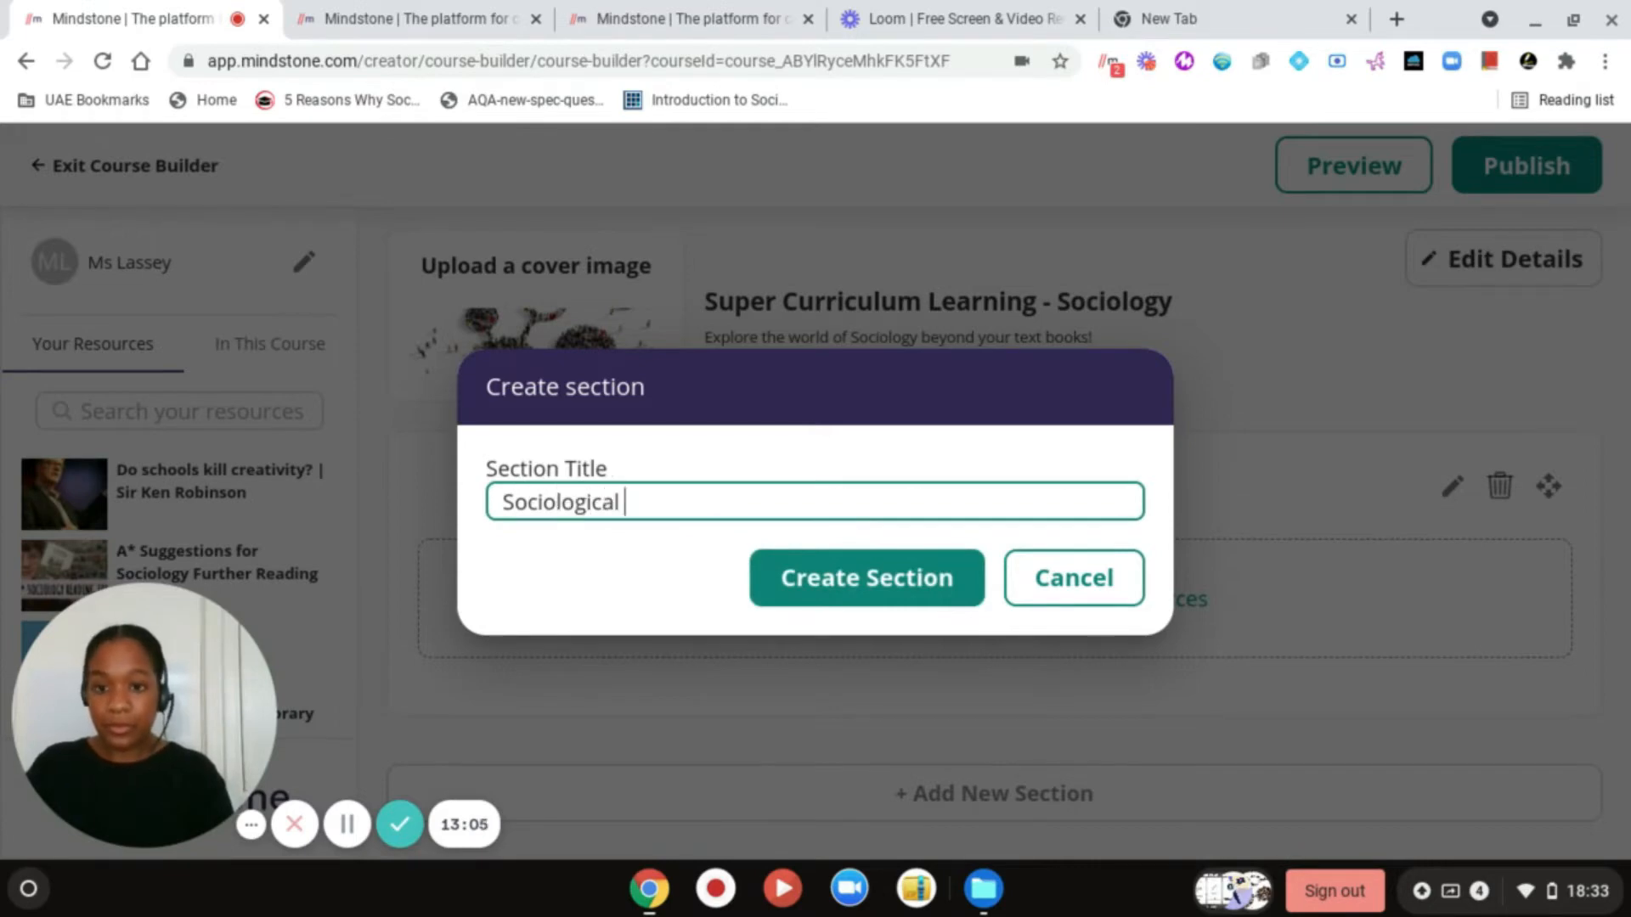
pyautogui.write('Theories')
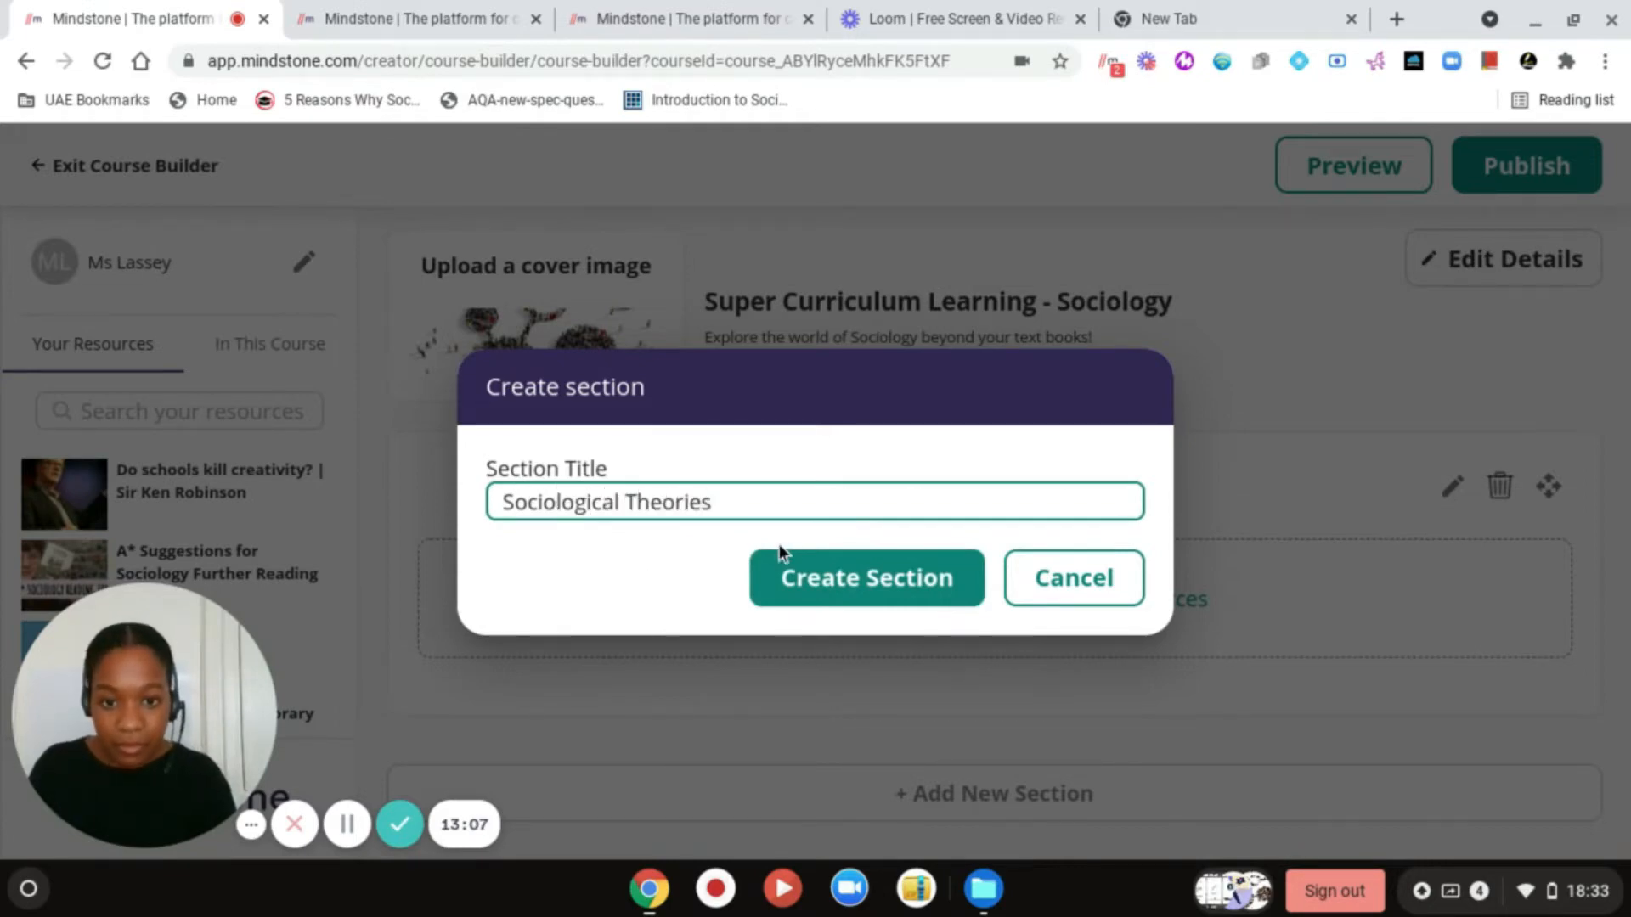
pyautogui.click(811, 579)
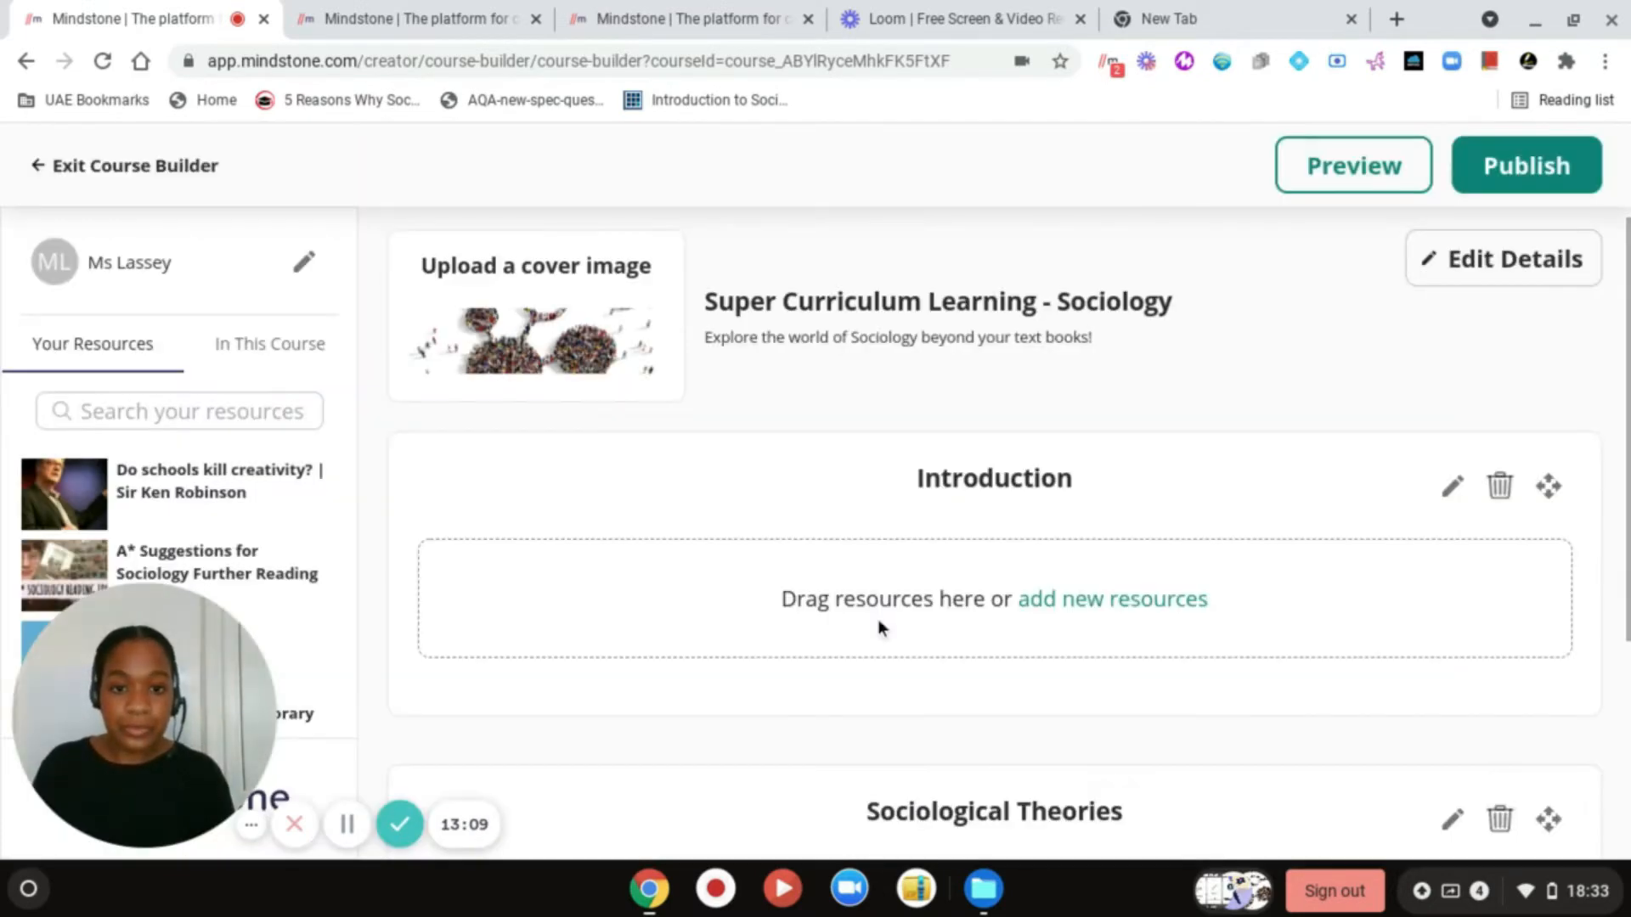
# - Create a section titled "Unit 1: Sociology of Education" below the Sociological Theories section
pyautogui.scroll(-4, 879, 630)
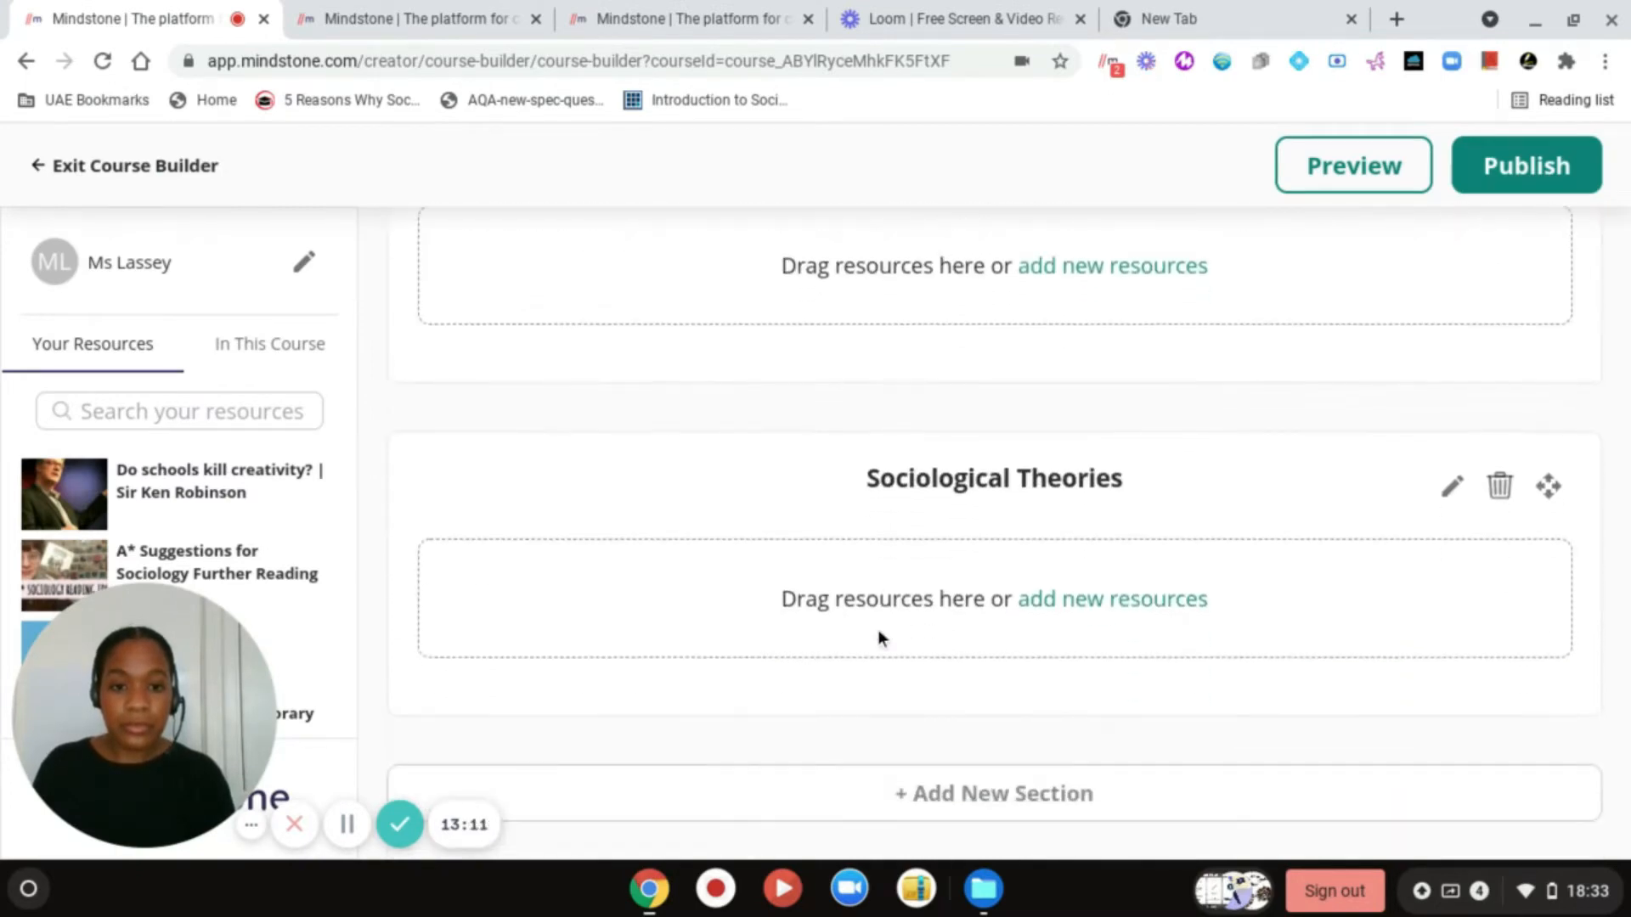
pyautogui.click(893, 795)
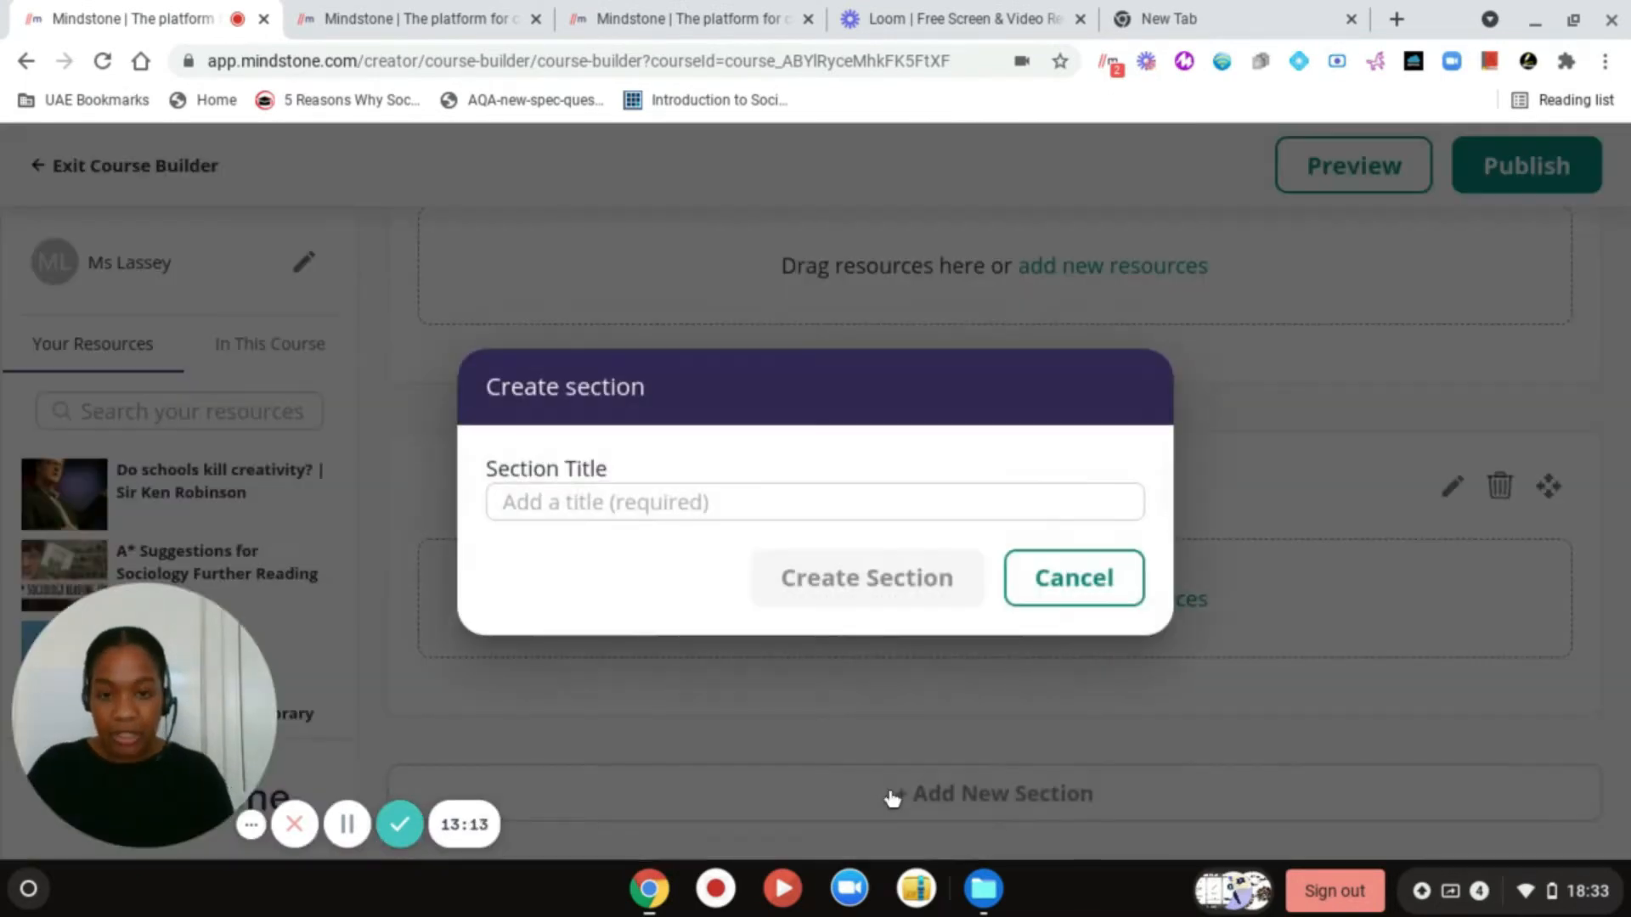
pyautogui.click(880, 511)
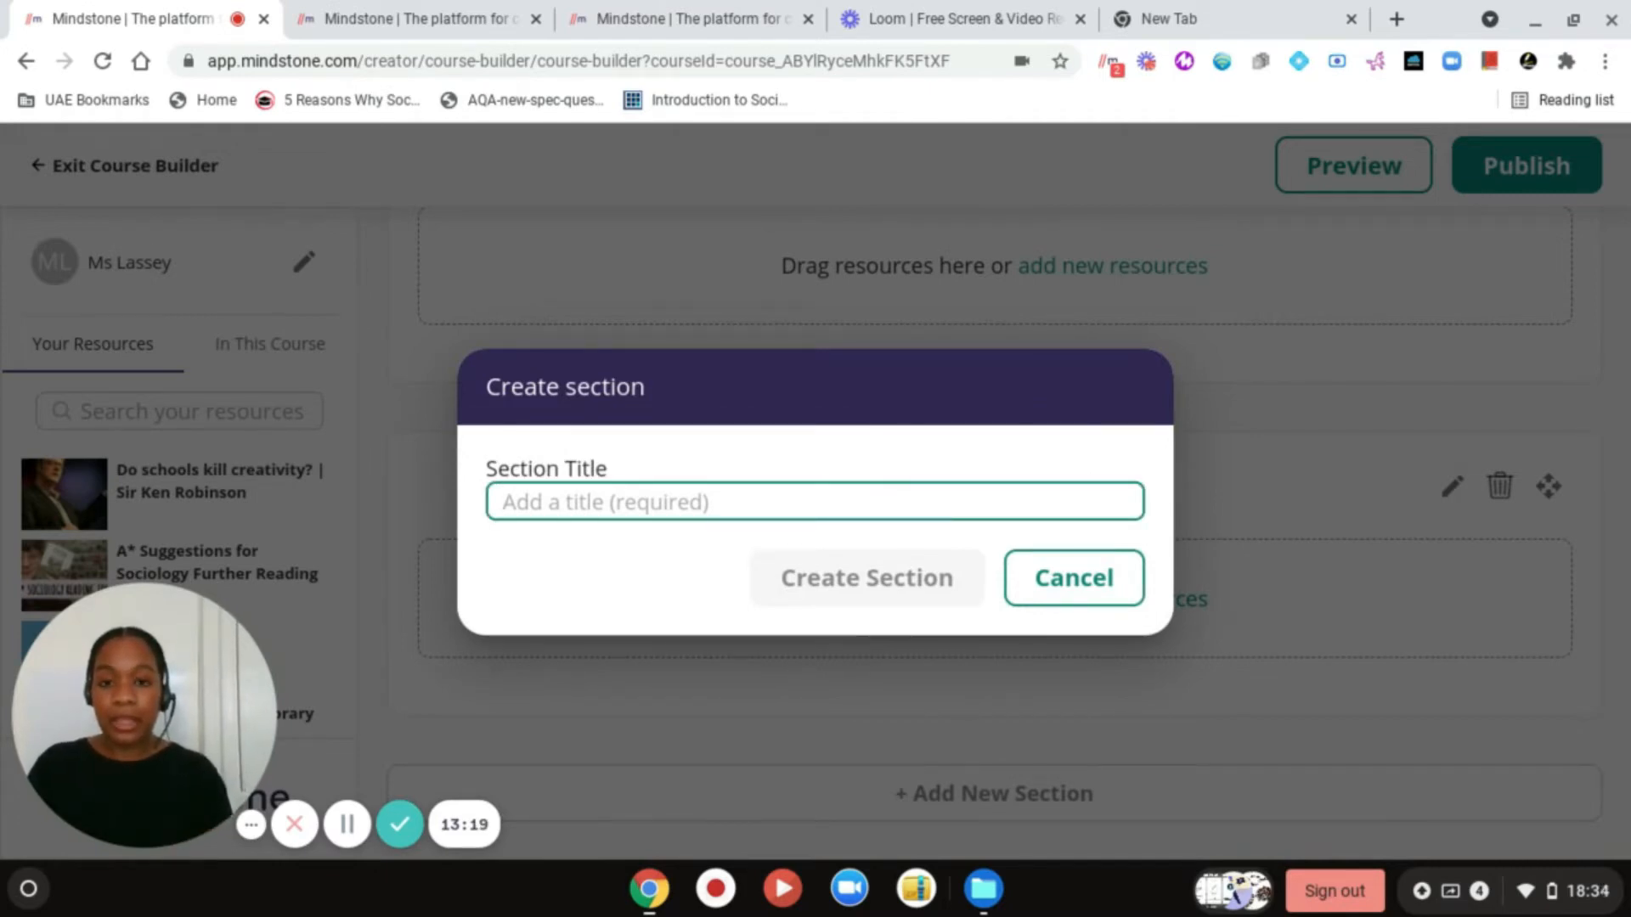
pyautogui.write('U')
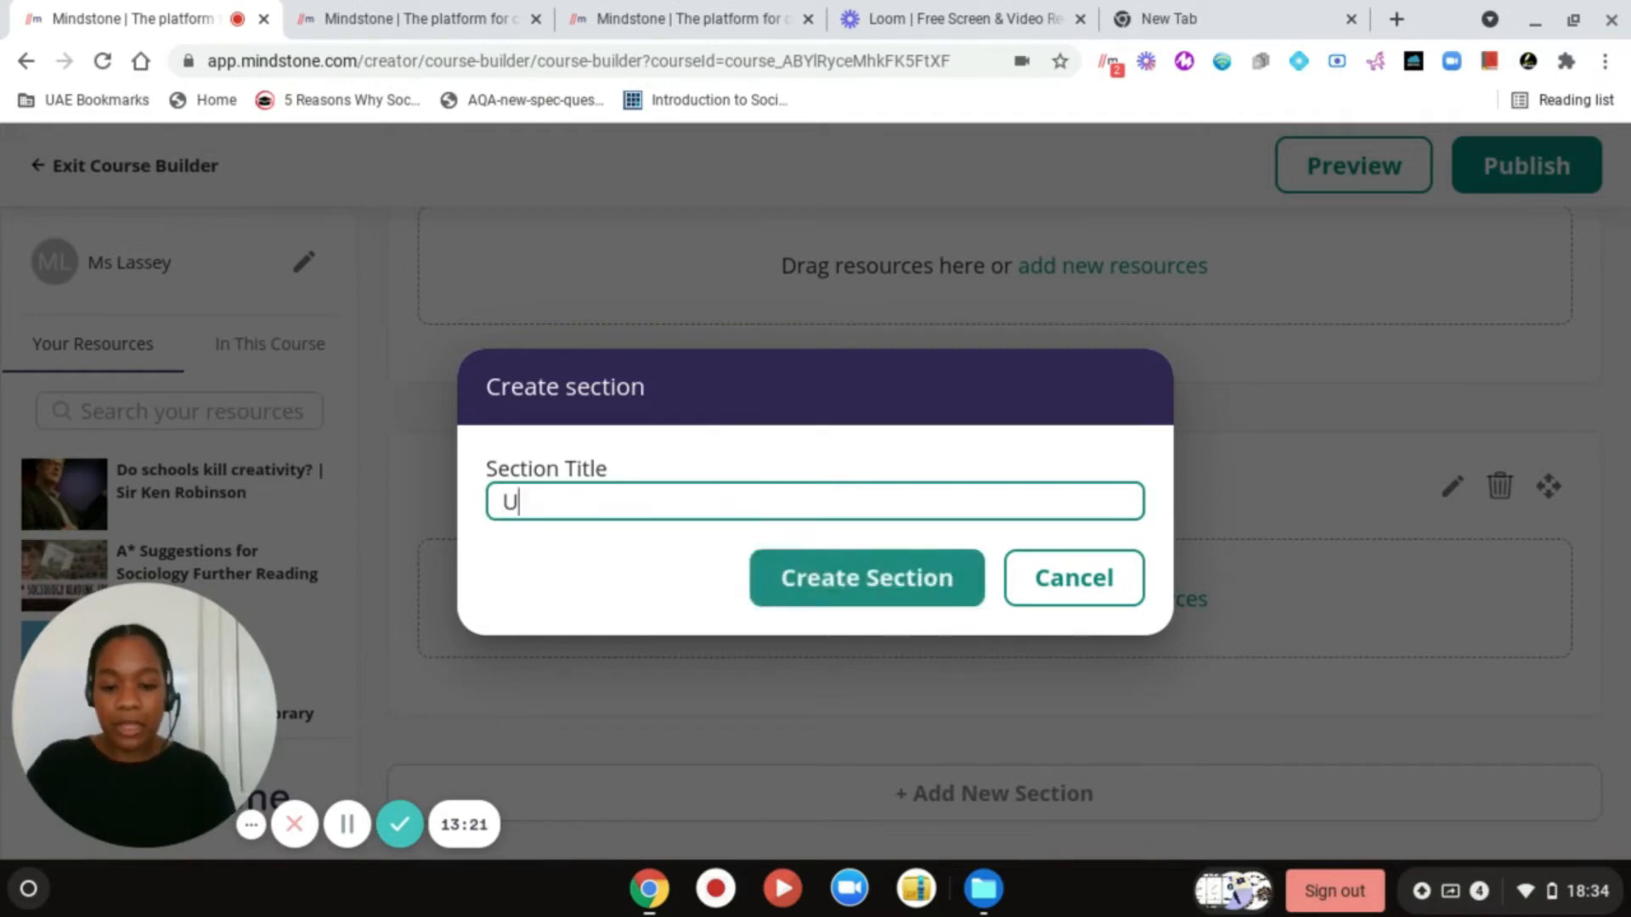
pyautogui.write('nit 1')
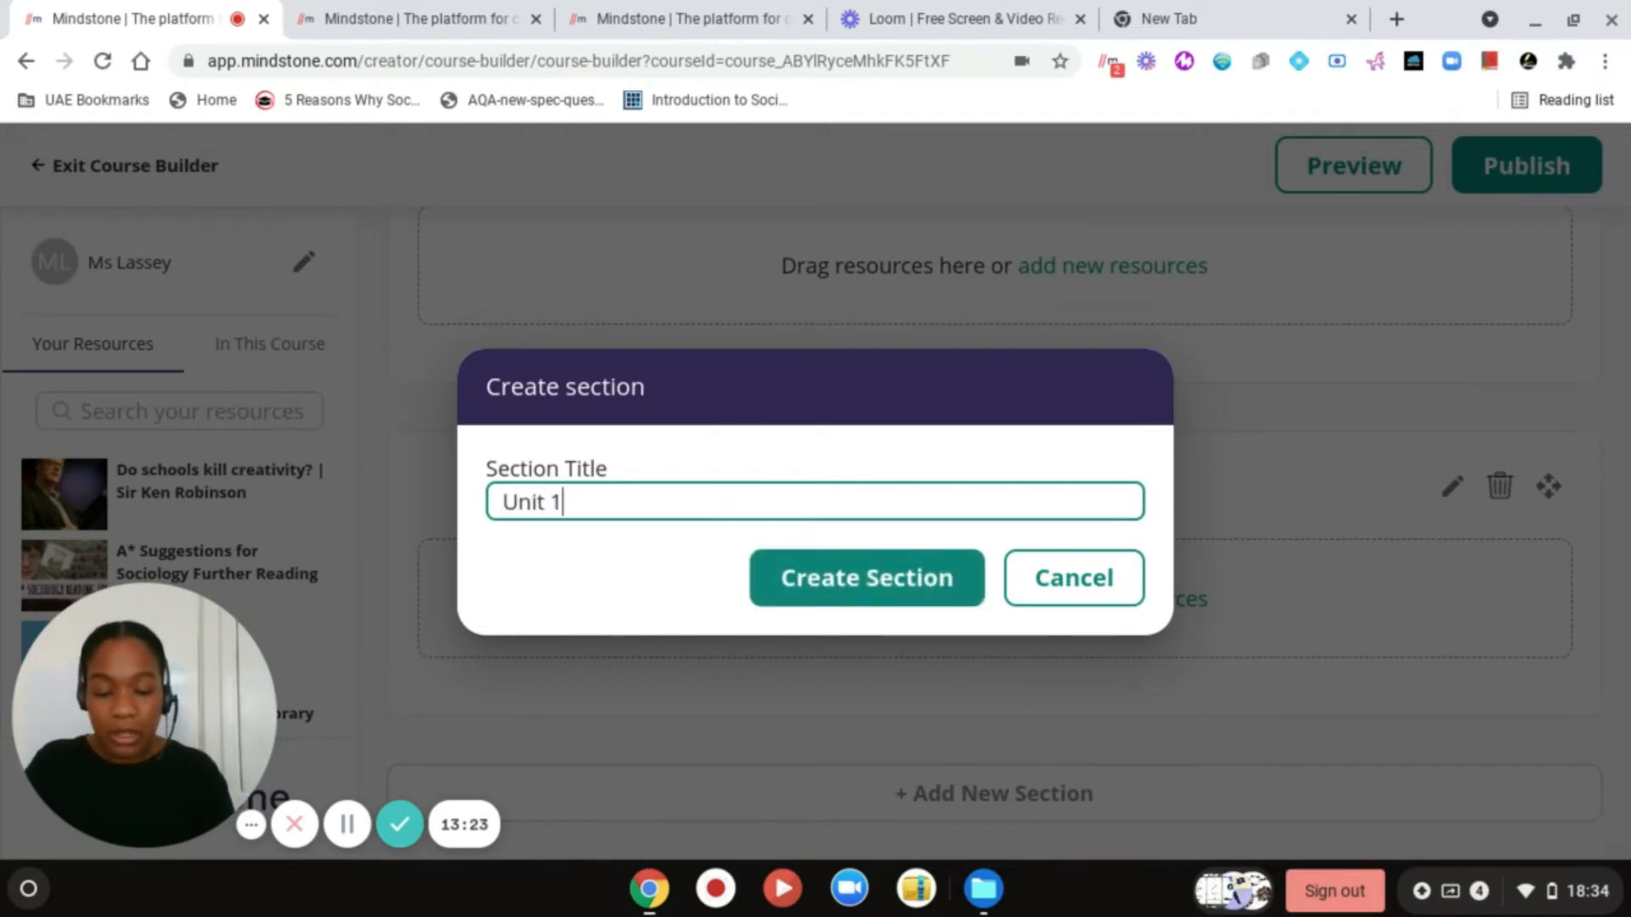
pyautogui.write(': Edu')
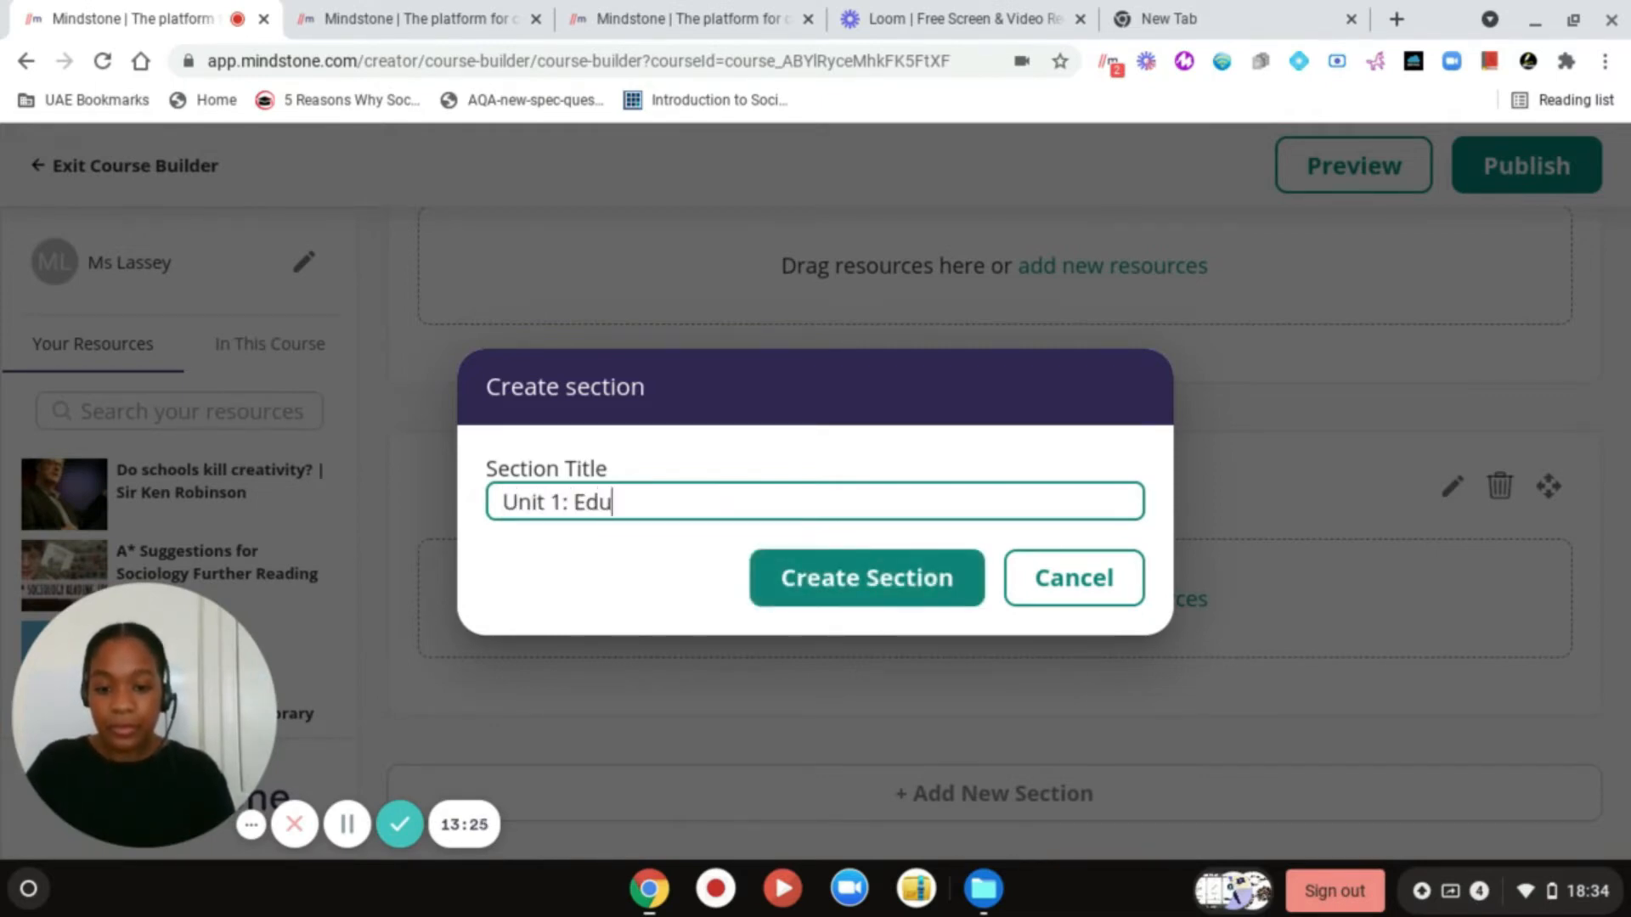
pyautogui.write('ca')
pyautogui.press('BackSpace')
pyautogui.press('BackSpace')
pyautogui.press('BackSpace')
pyautogui.press('BackSpace')
pyautogui.press('BackSpace')
pyautogui.write('Soc')
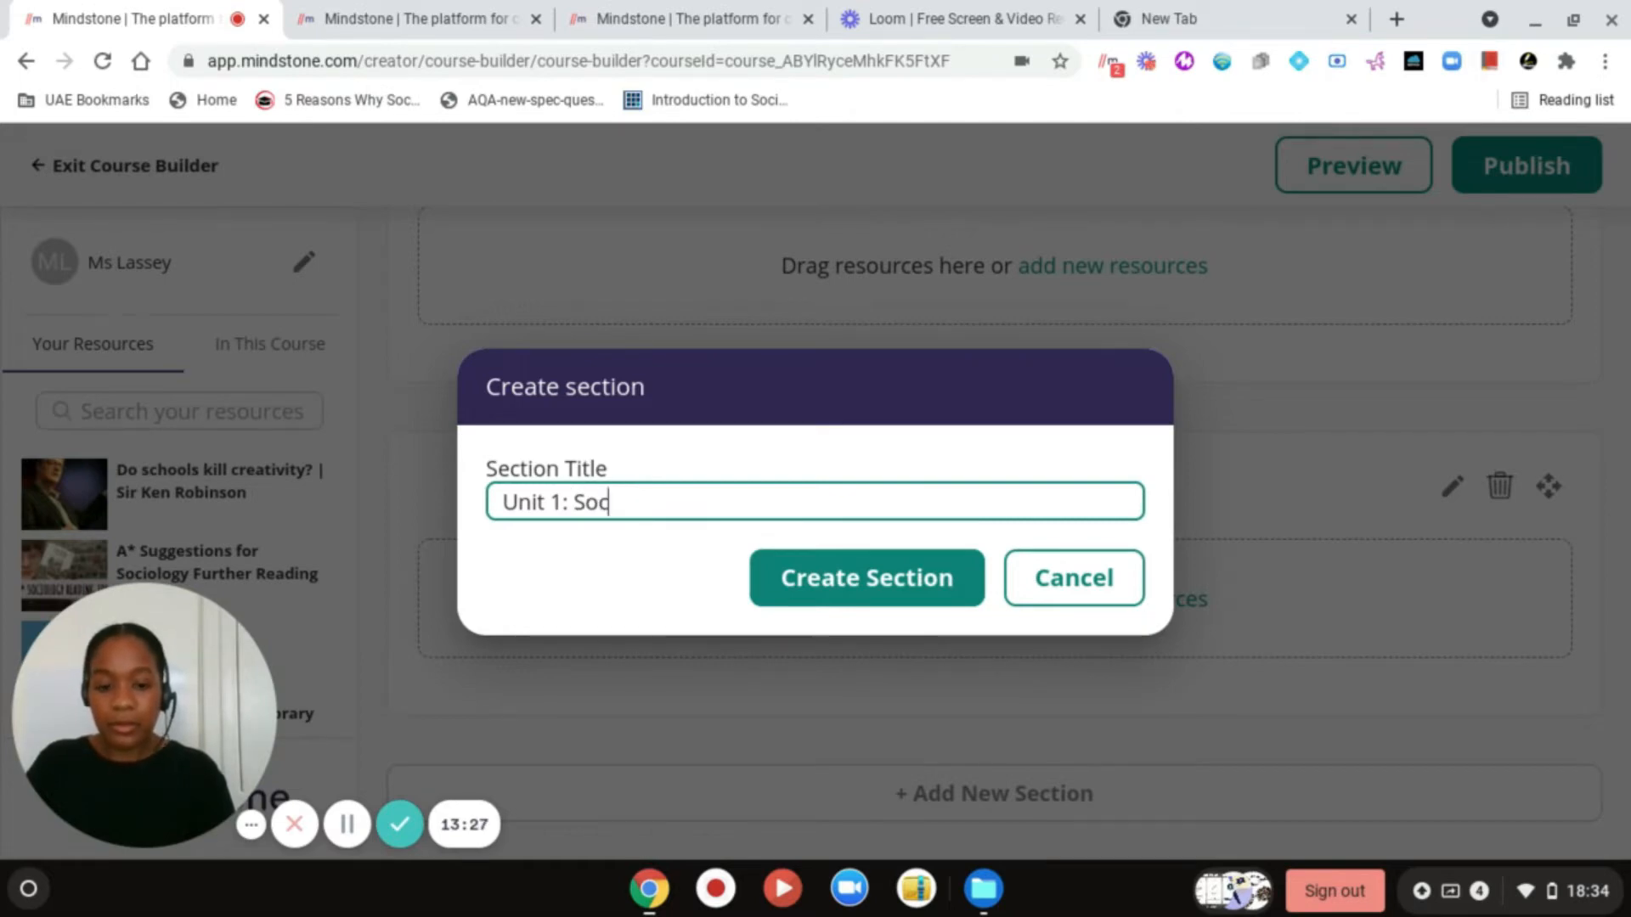
pyautogui.write('iologis')
pyautogui.press('BackSpace')
pyautogui.press('BackSpace')
pyautogui.press('BackSpace')
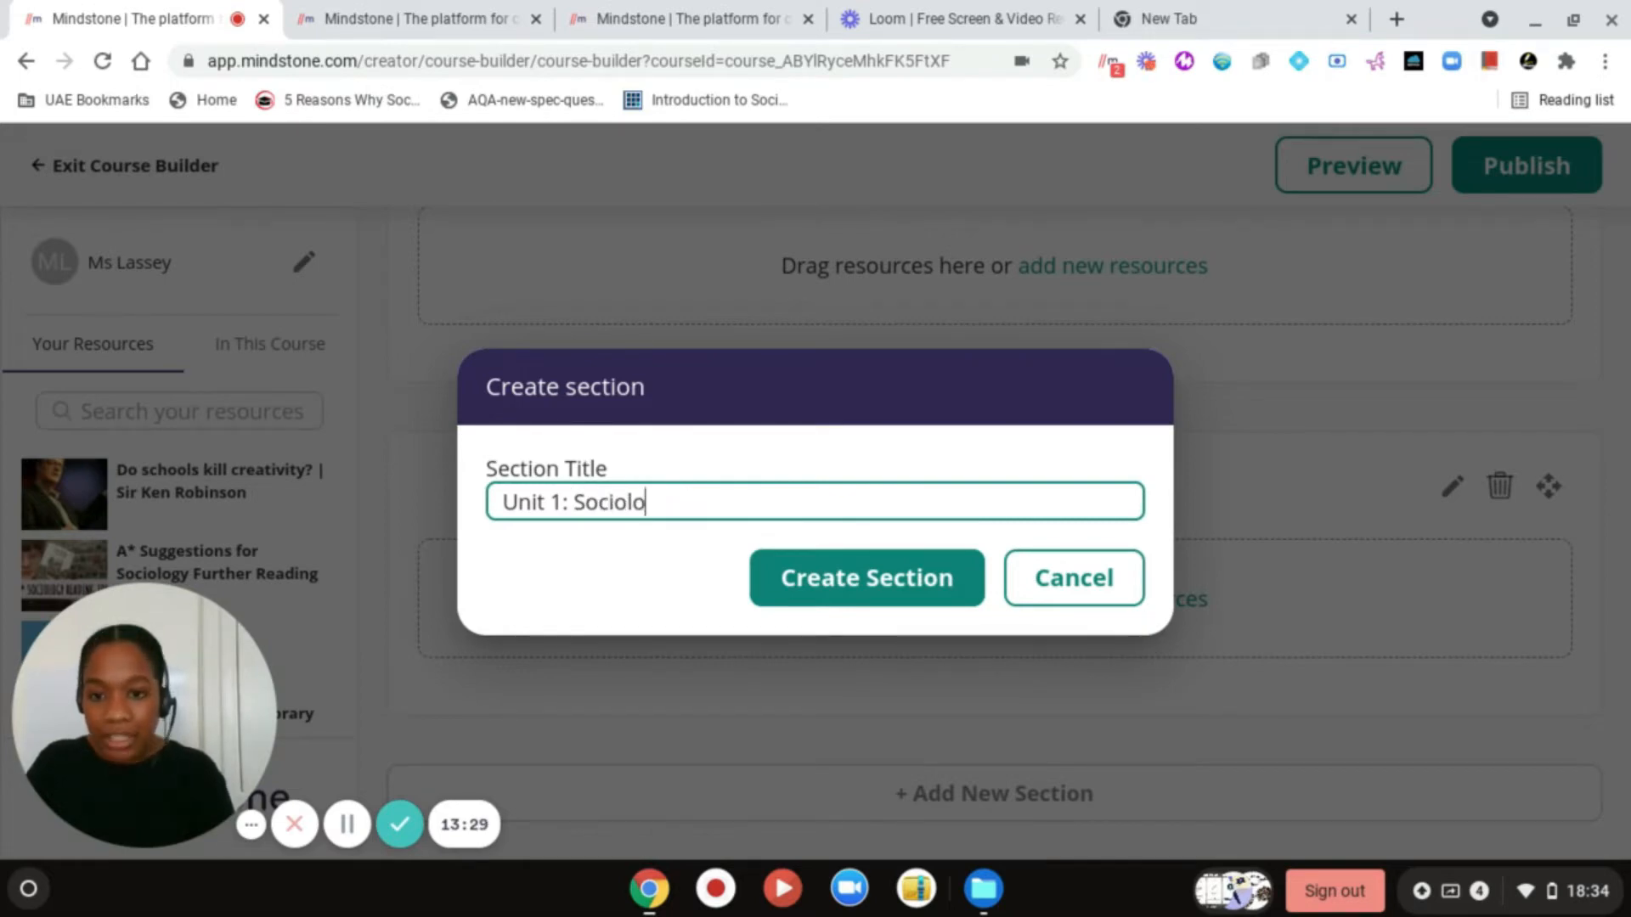
pyautogui.write('gy of E')
pyautogui.write('ducation')
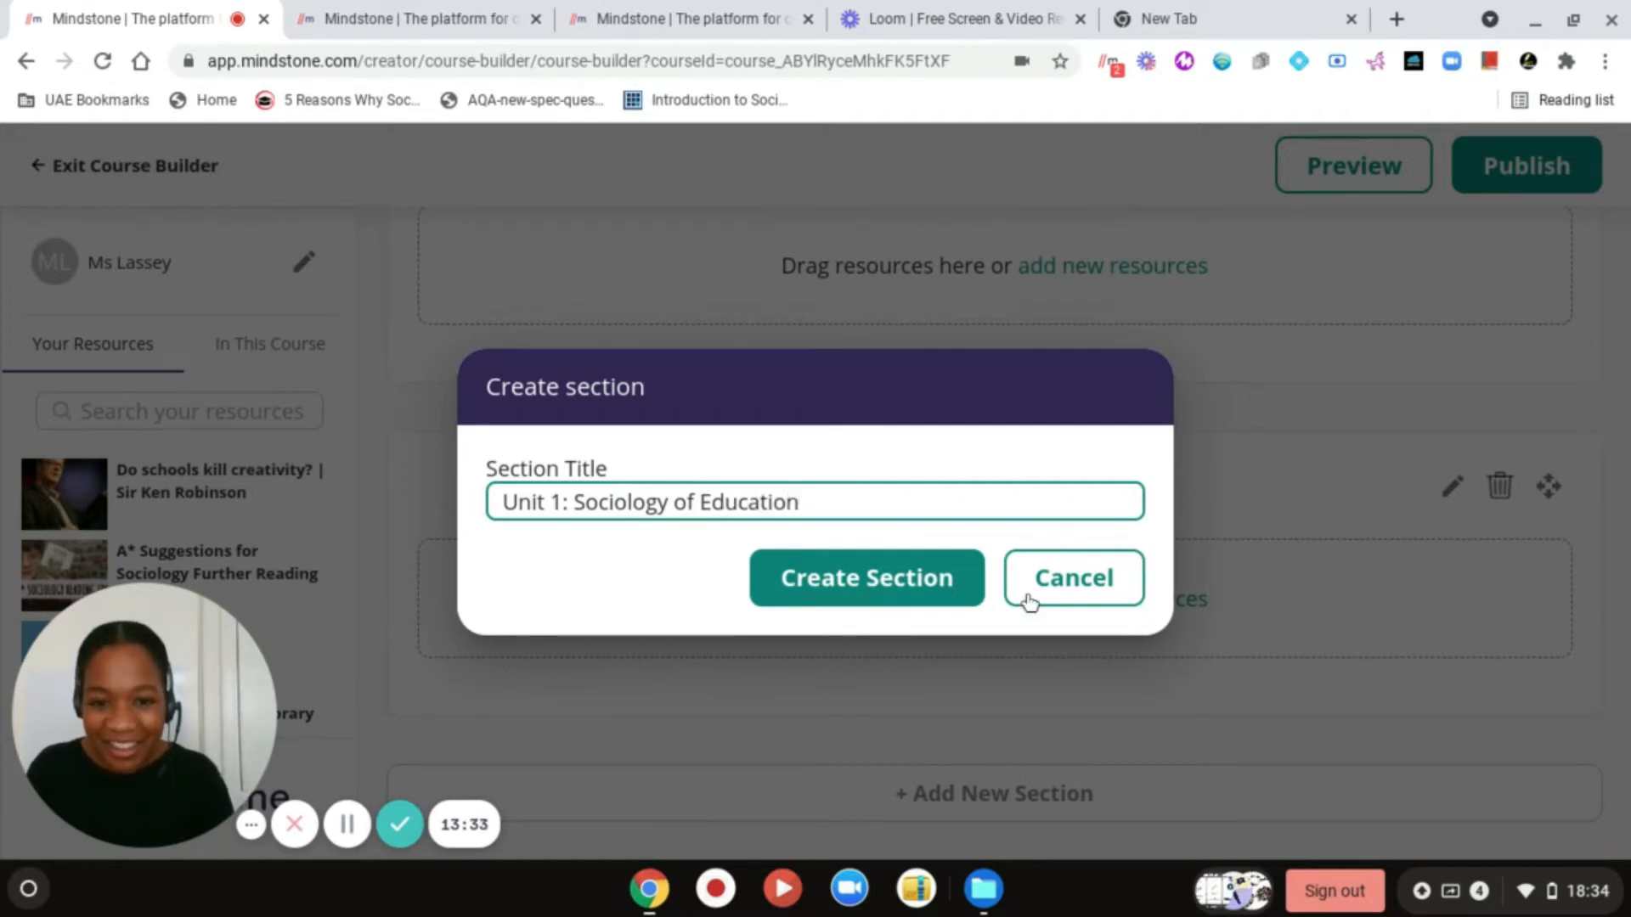
pyautogui.click(965, 590)
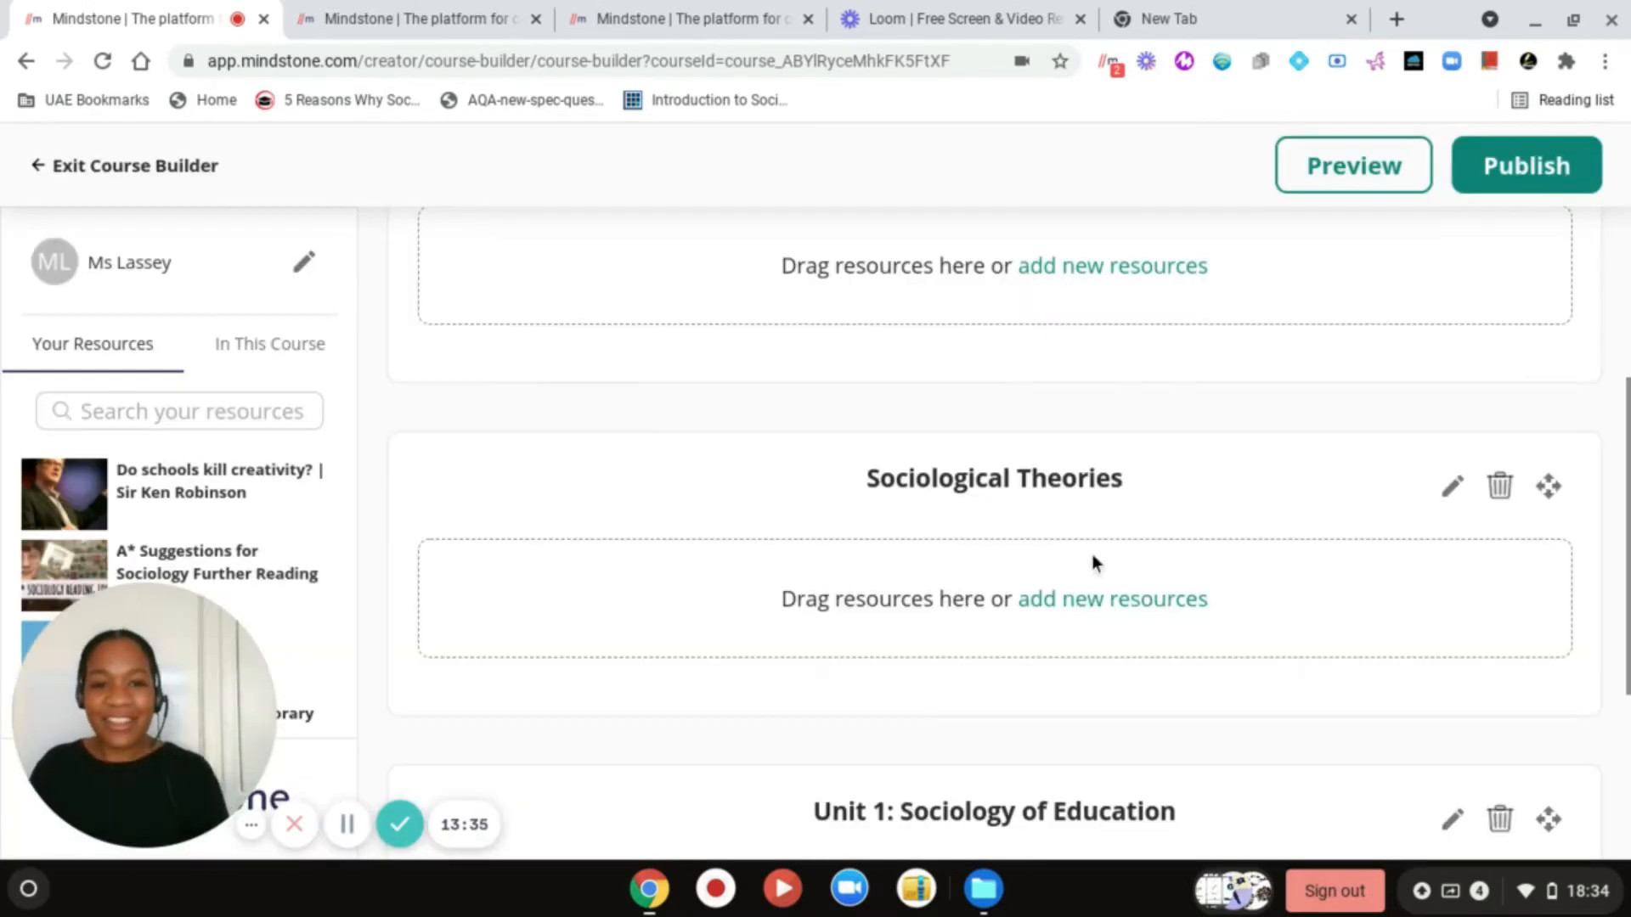
# - Create a section titled "Unit 2: Sociology of Families" after the Unit 1 section
pyautogui.scroll(-4, 1094, 567)
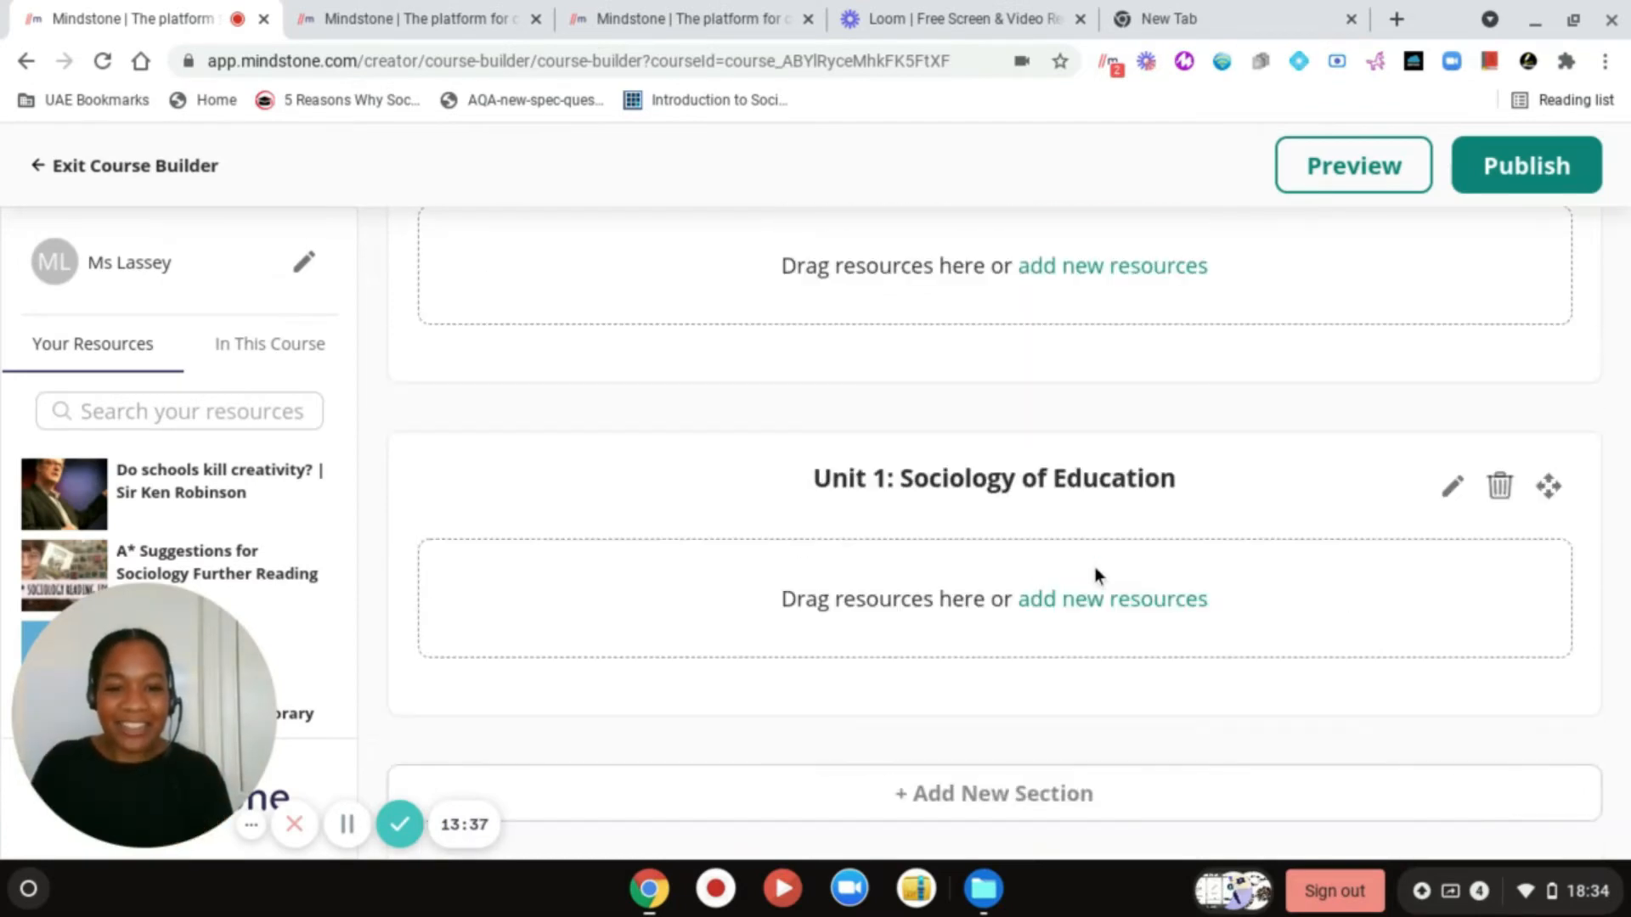
pyautogui.click(1002, 798)
pyautogui.click(935, 516)
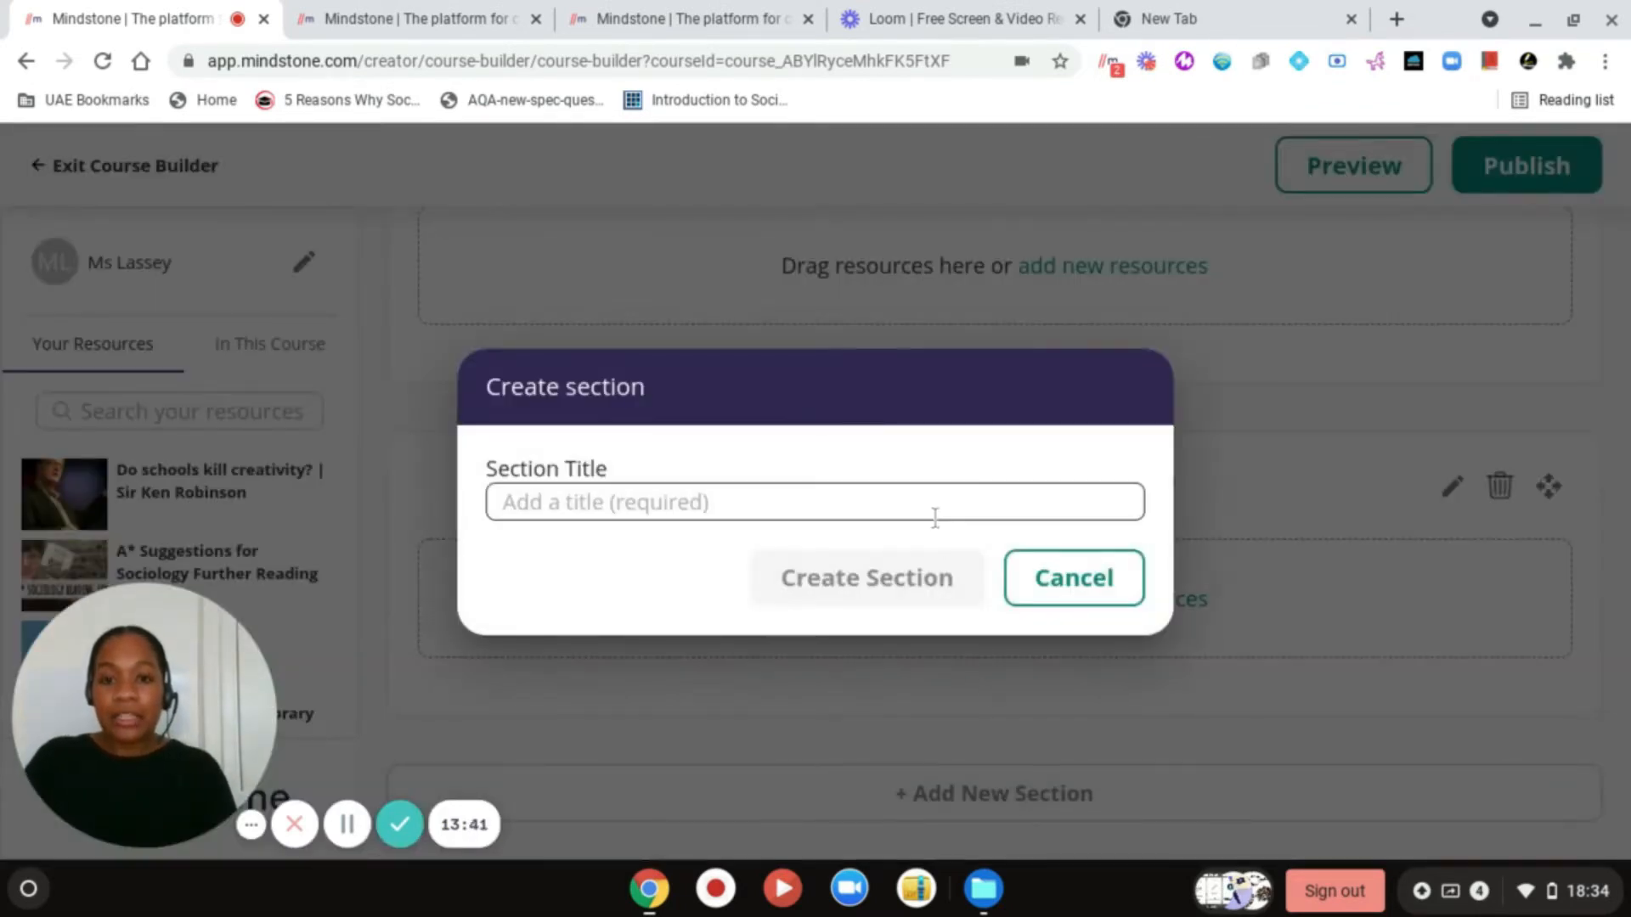
pyautogui.write('Un')
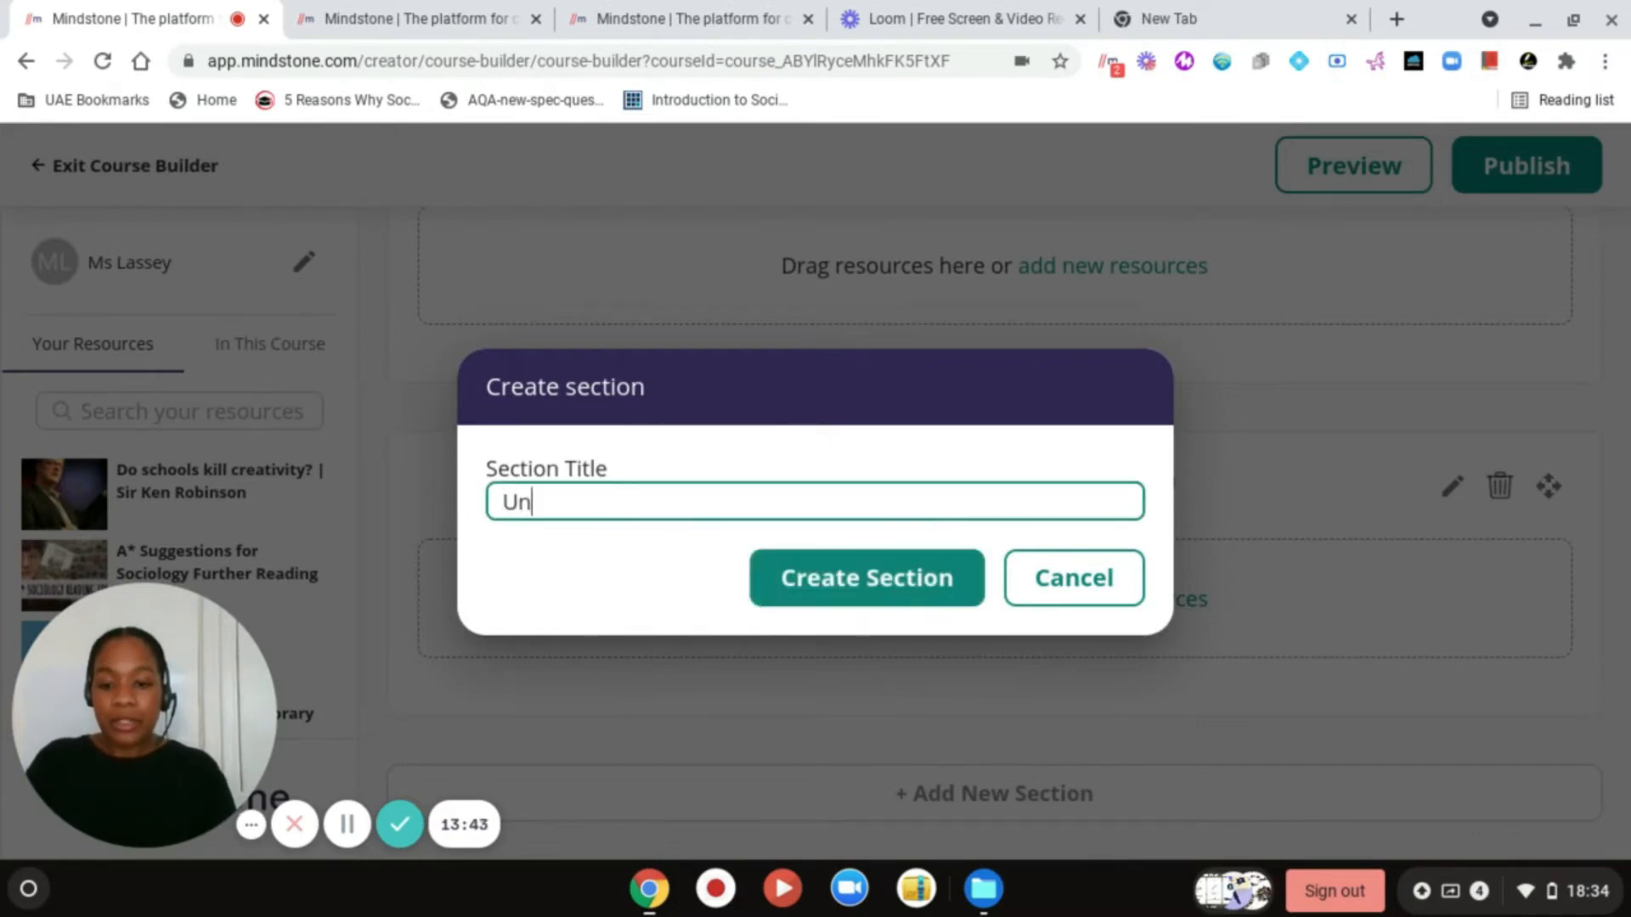
pyautogui.write('it 2: ')
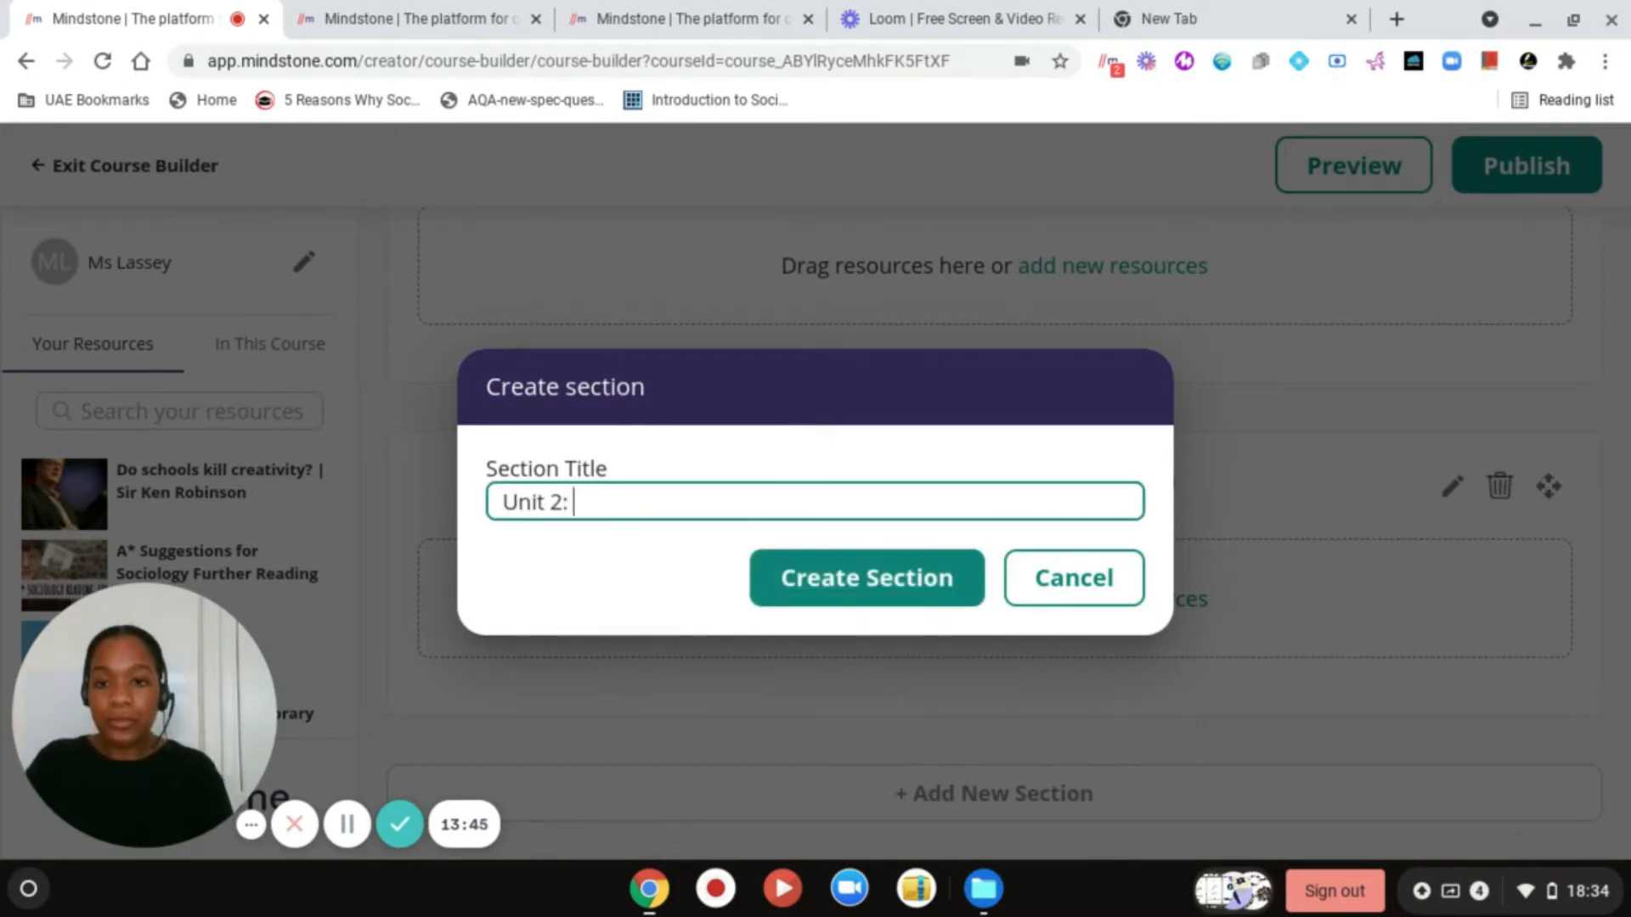
pyautogui.write('Sociology o')
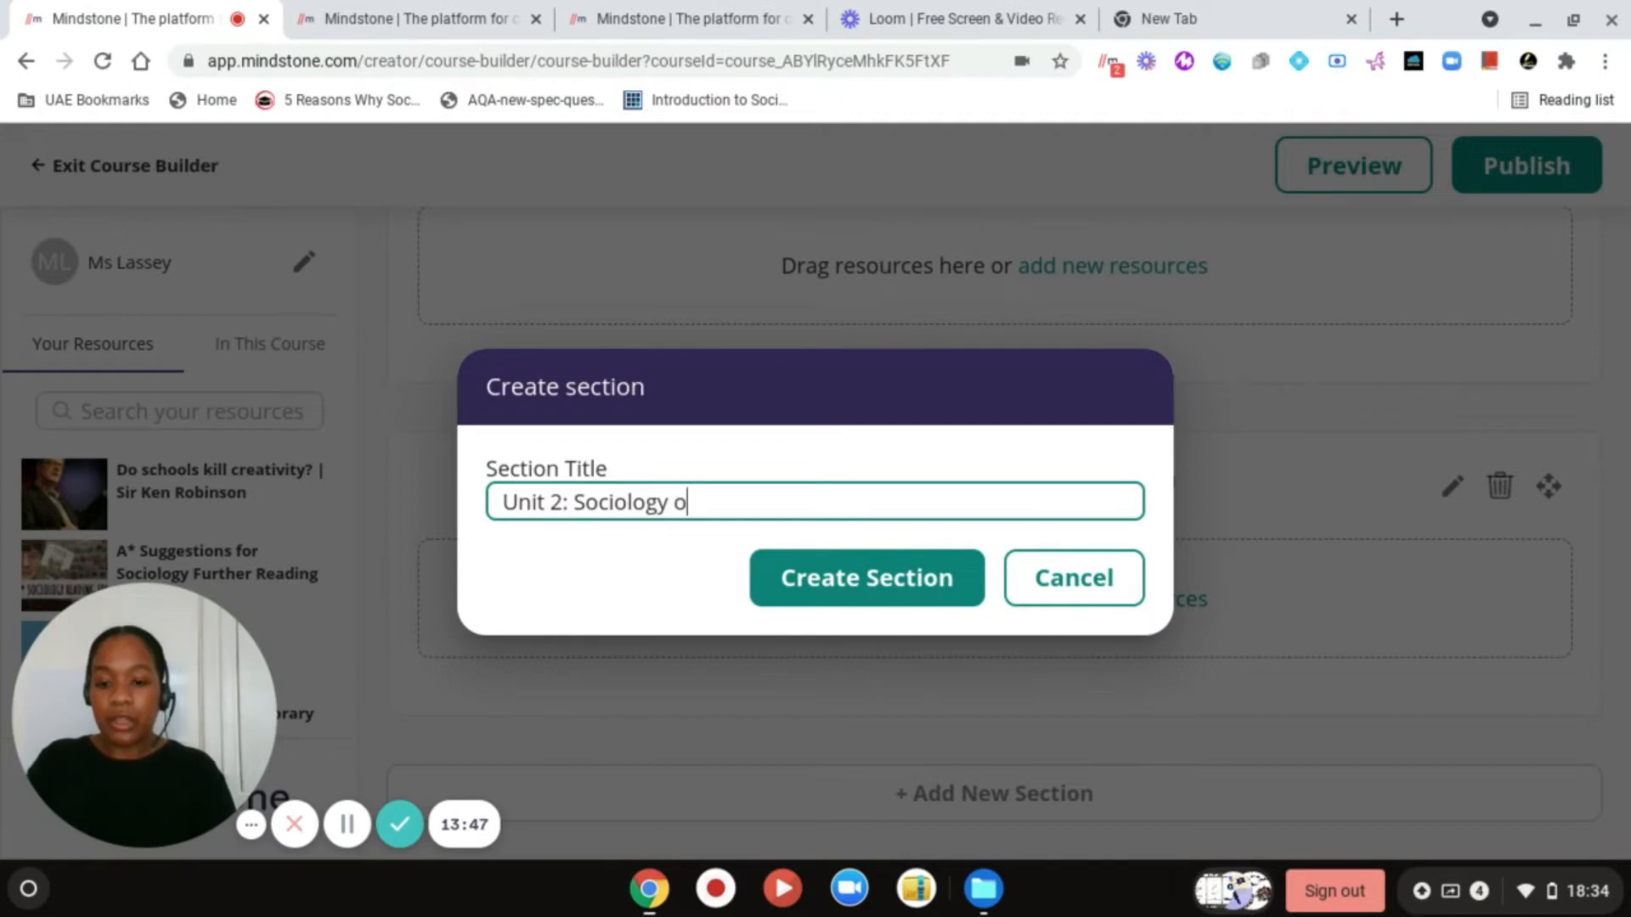
pyautogui.write('f Families')
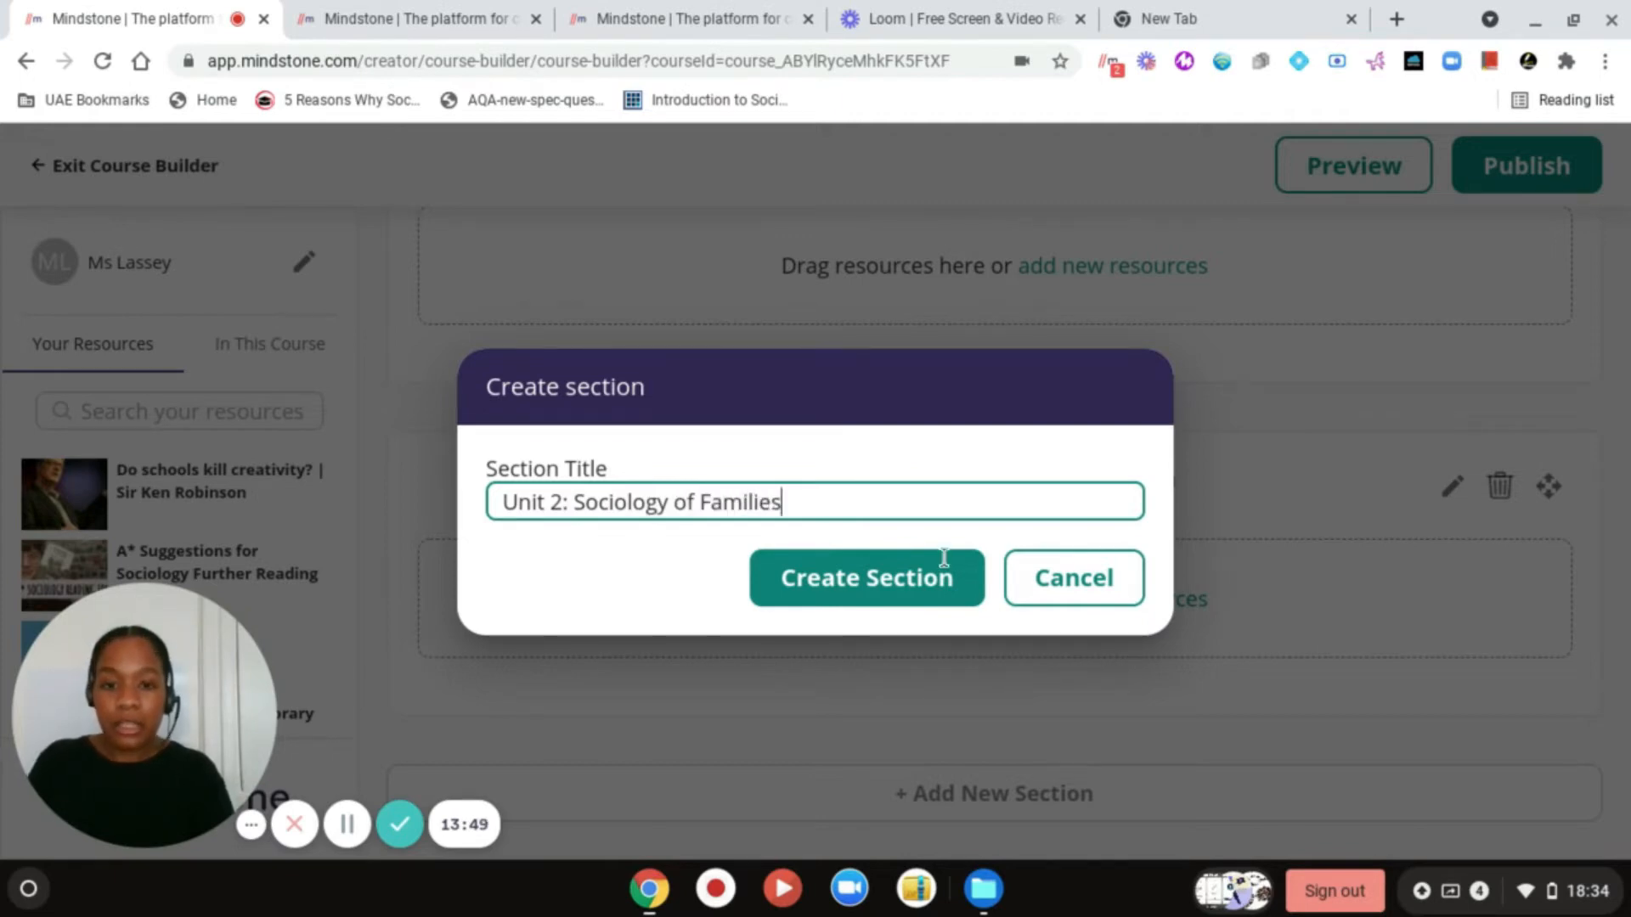
pyautogui.click(884, 585)
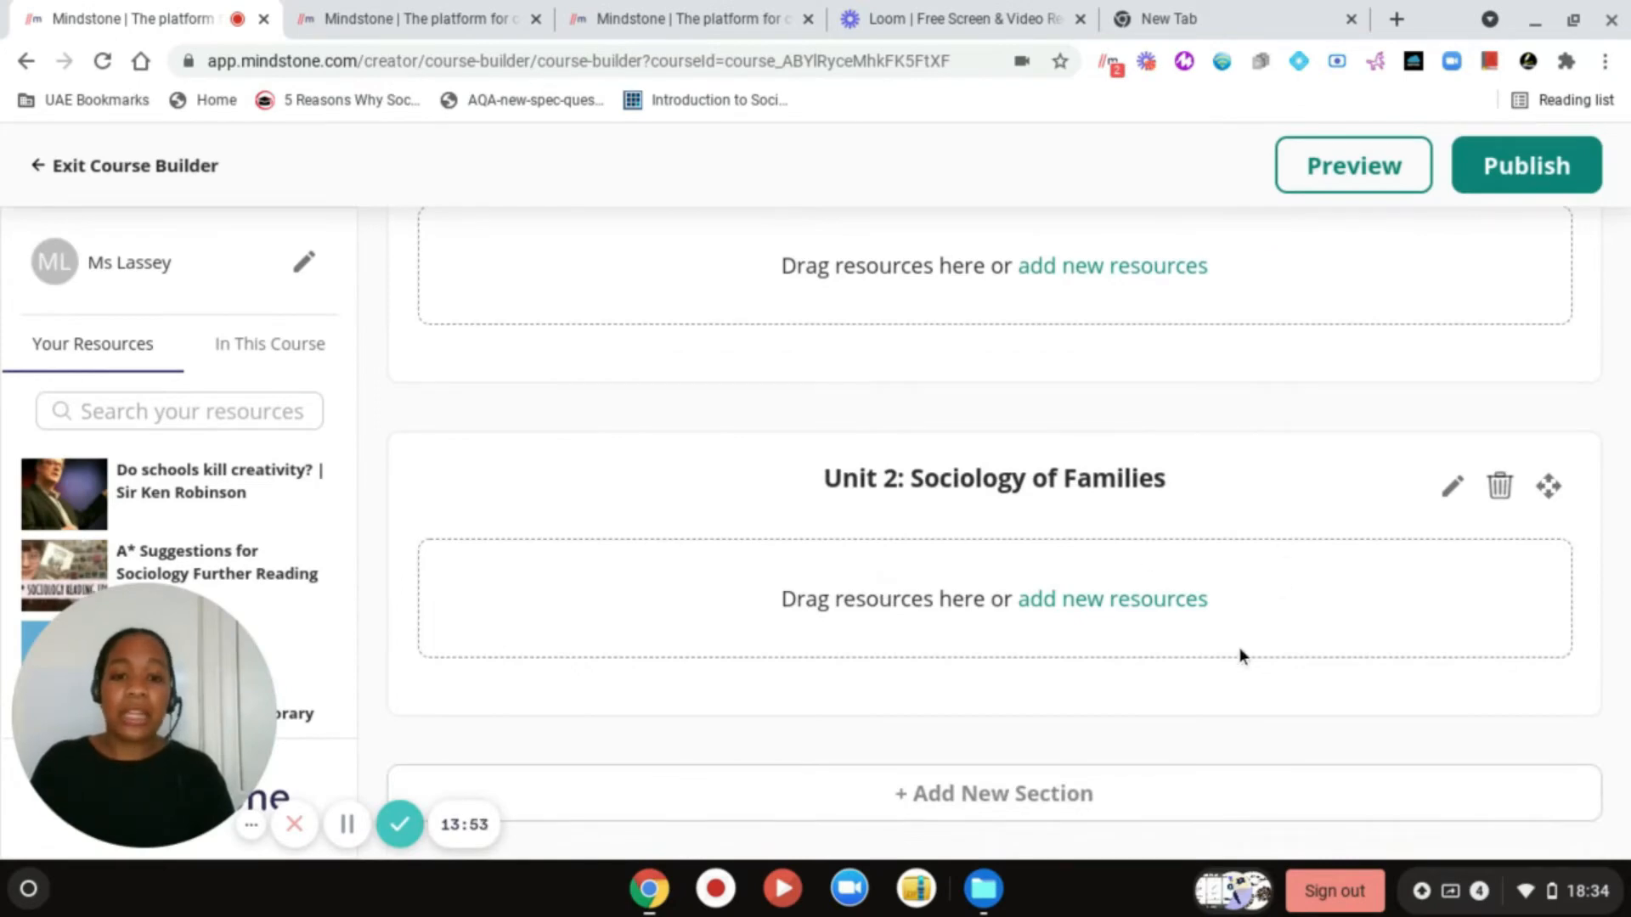
# - Create a section titled "Unit 3: Sociology of Crime & Deviance" after the Unit 2 section
pyautogui.click(1104, 794)
pyautogui.click(929, 498)
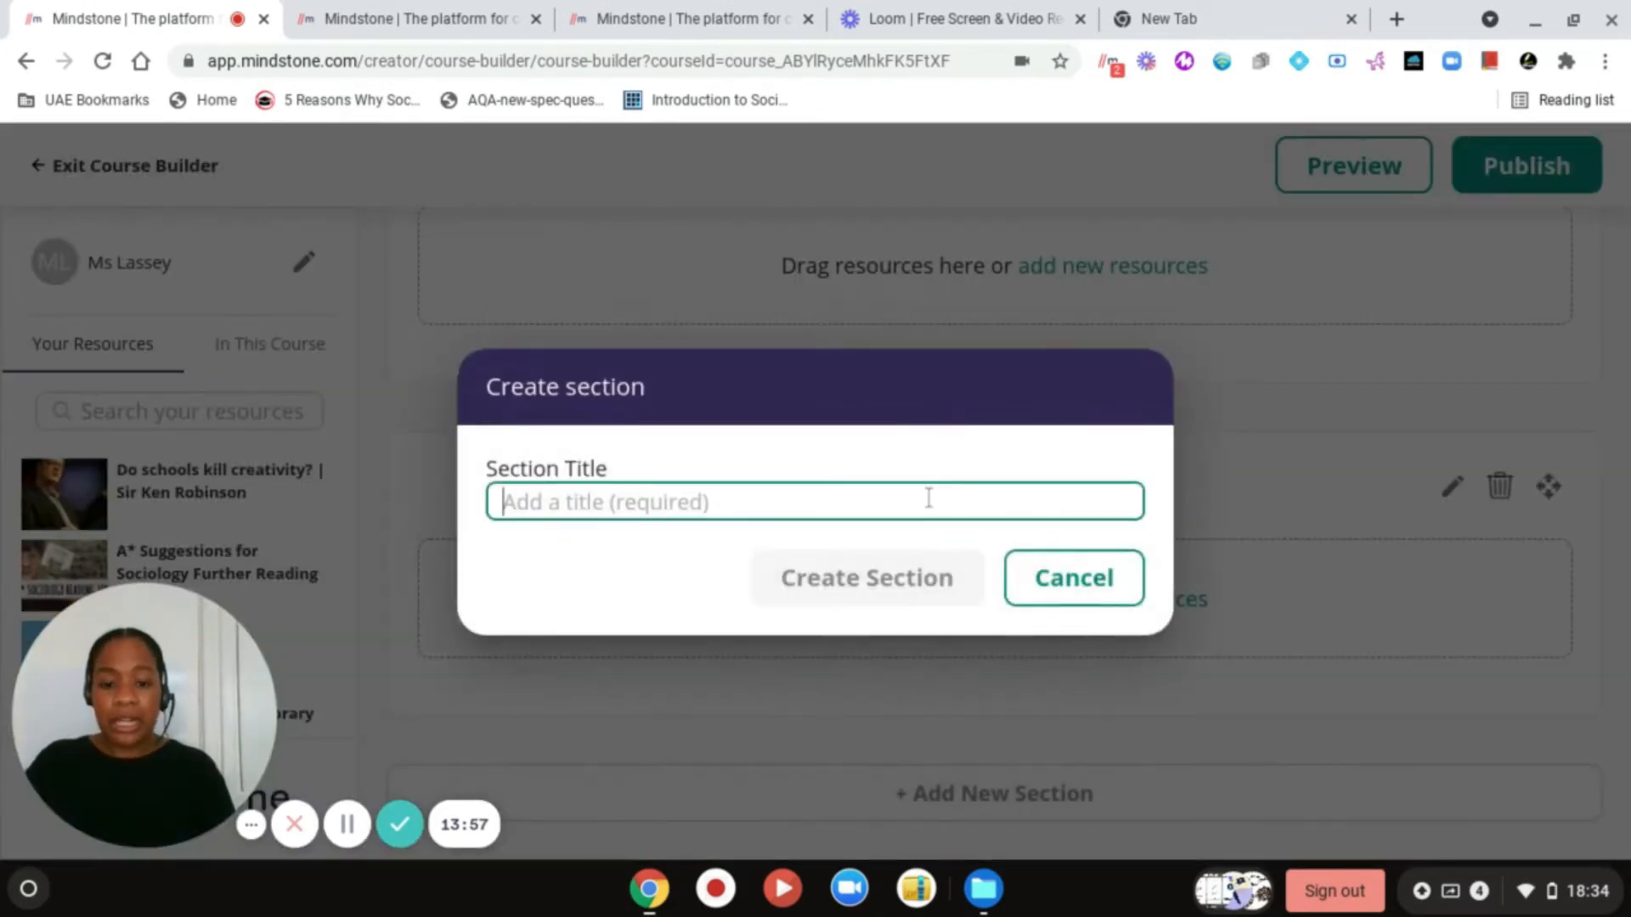
pyautogui.write('Unit ')
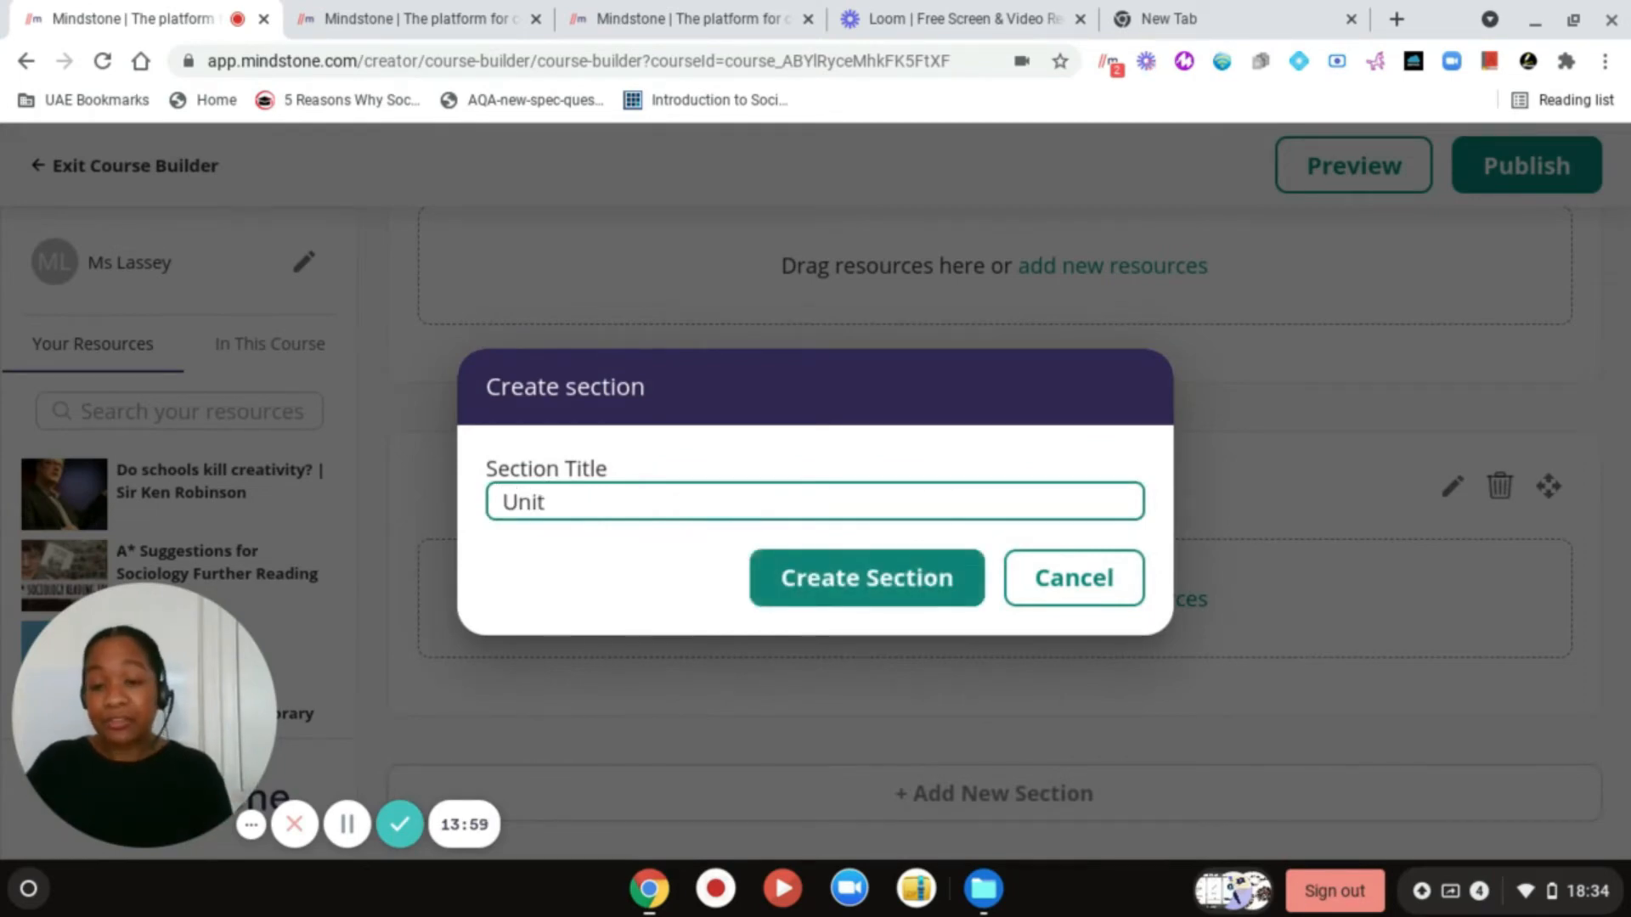
pyautogui.write('3')
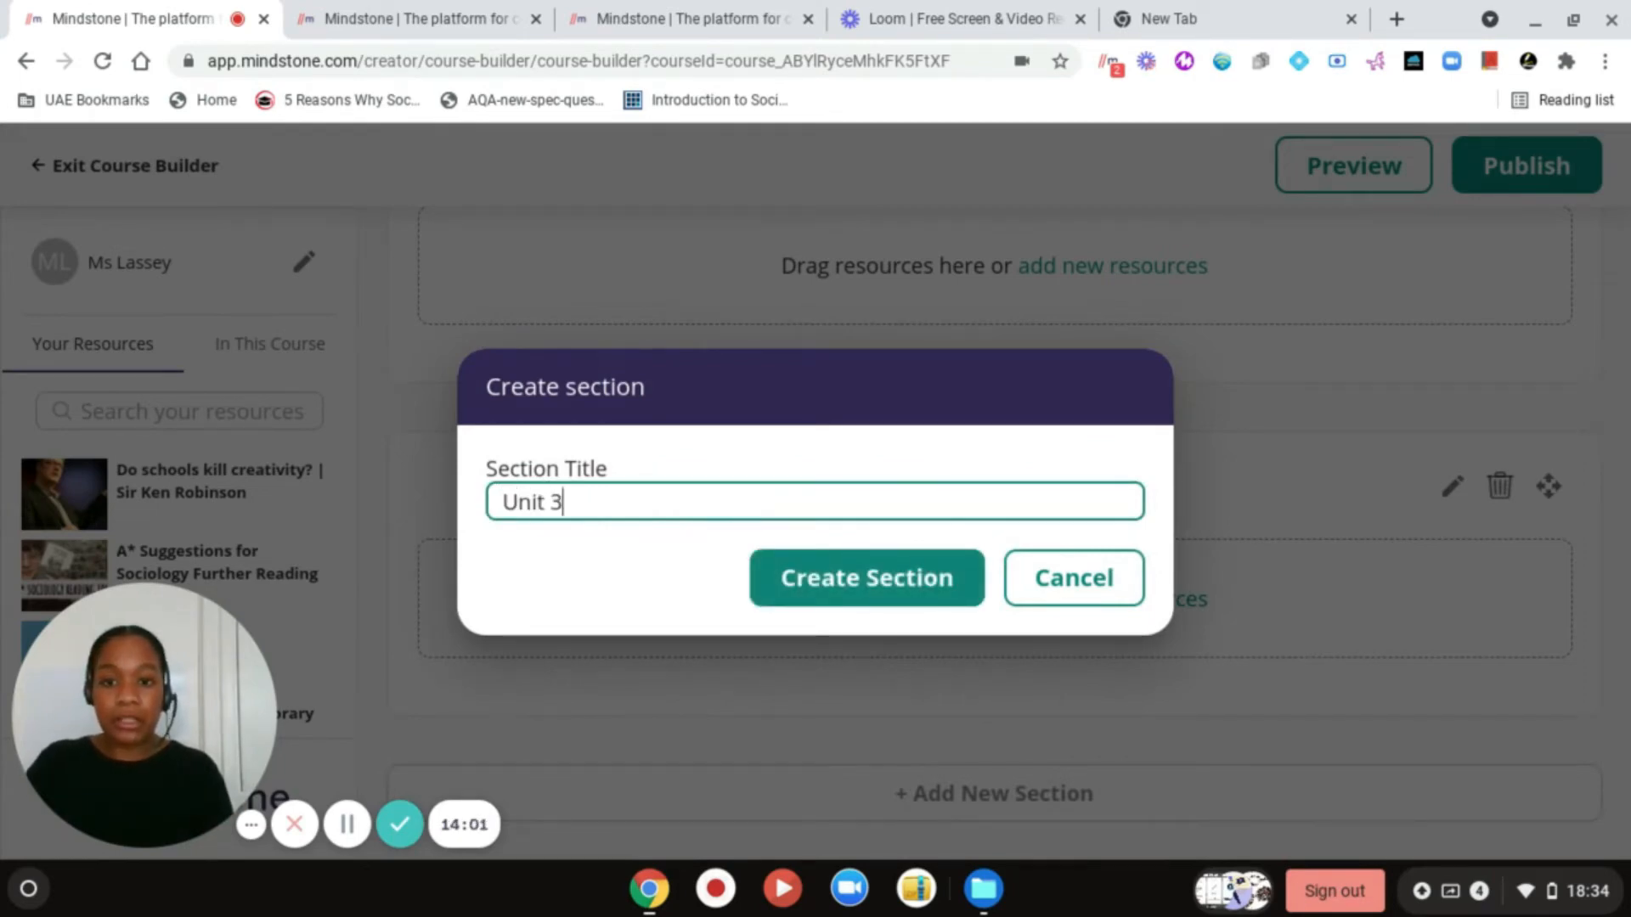
pyautogui.write(': S')
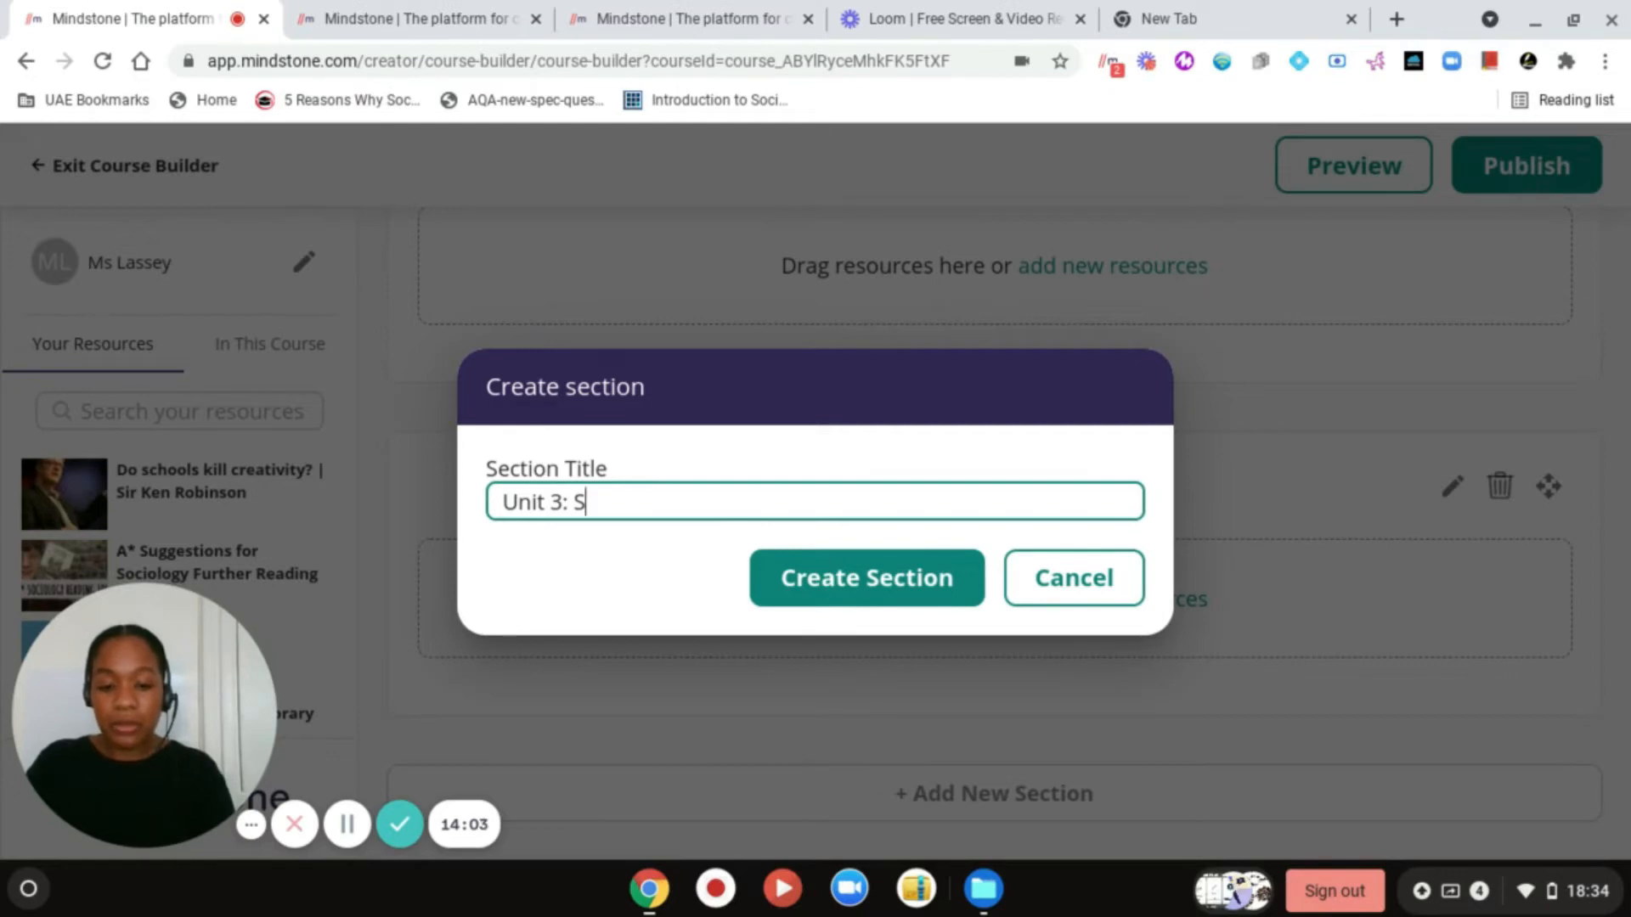
pyautogui.write('ociology of ')
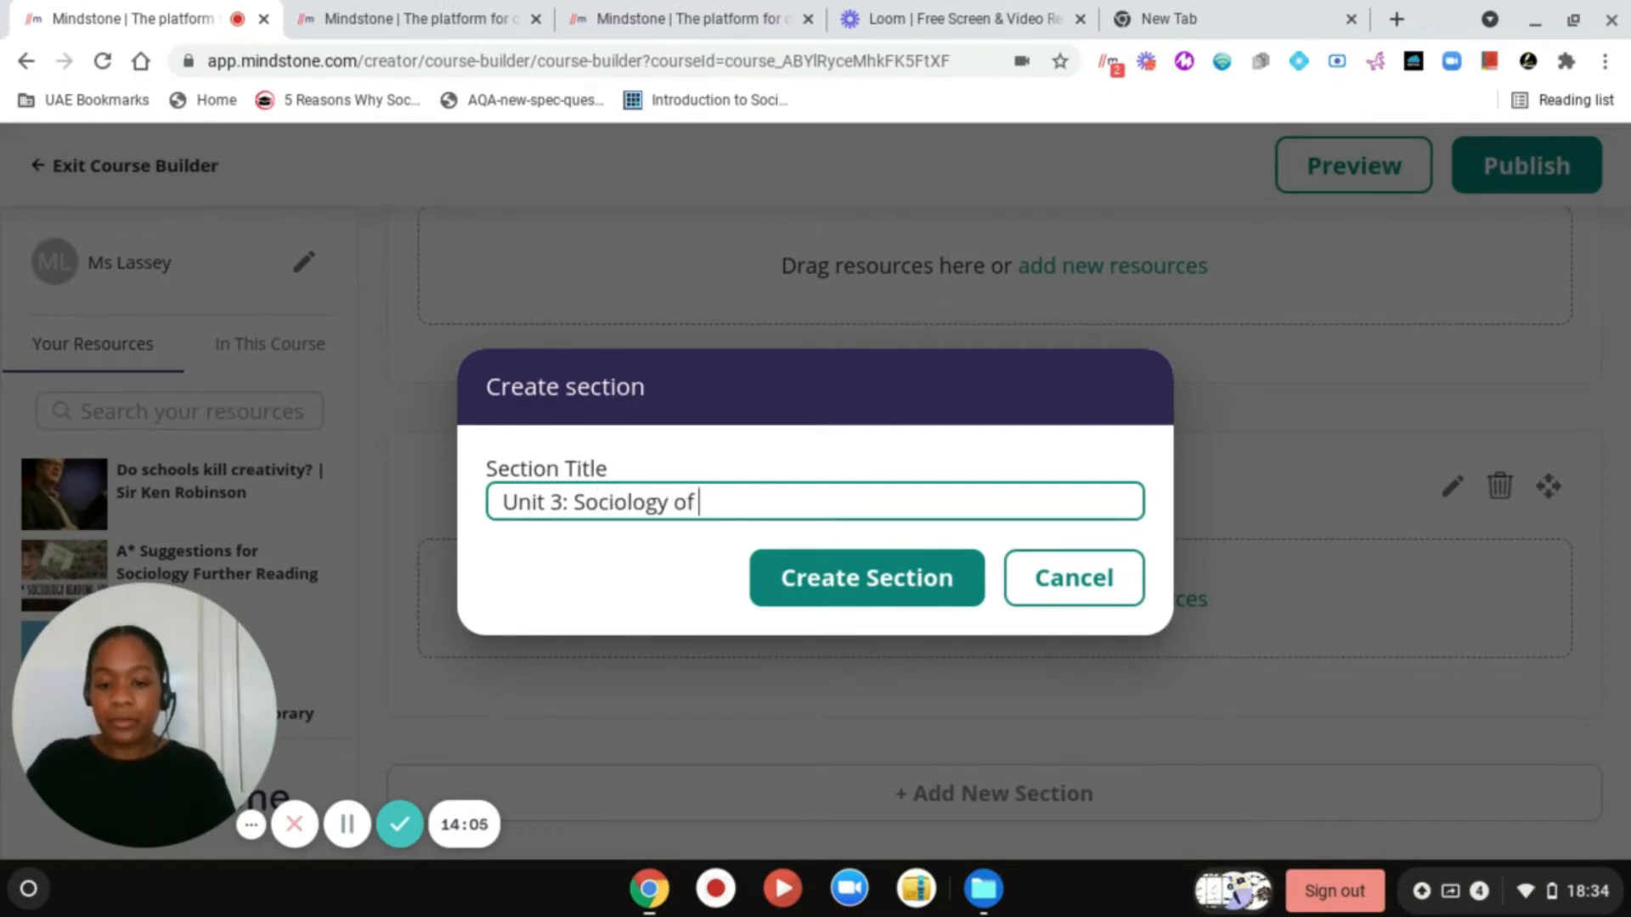
pyautogui.write('Crime & ')
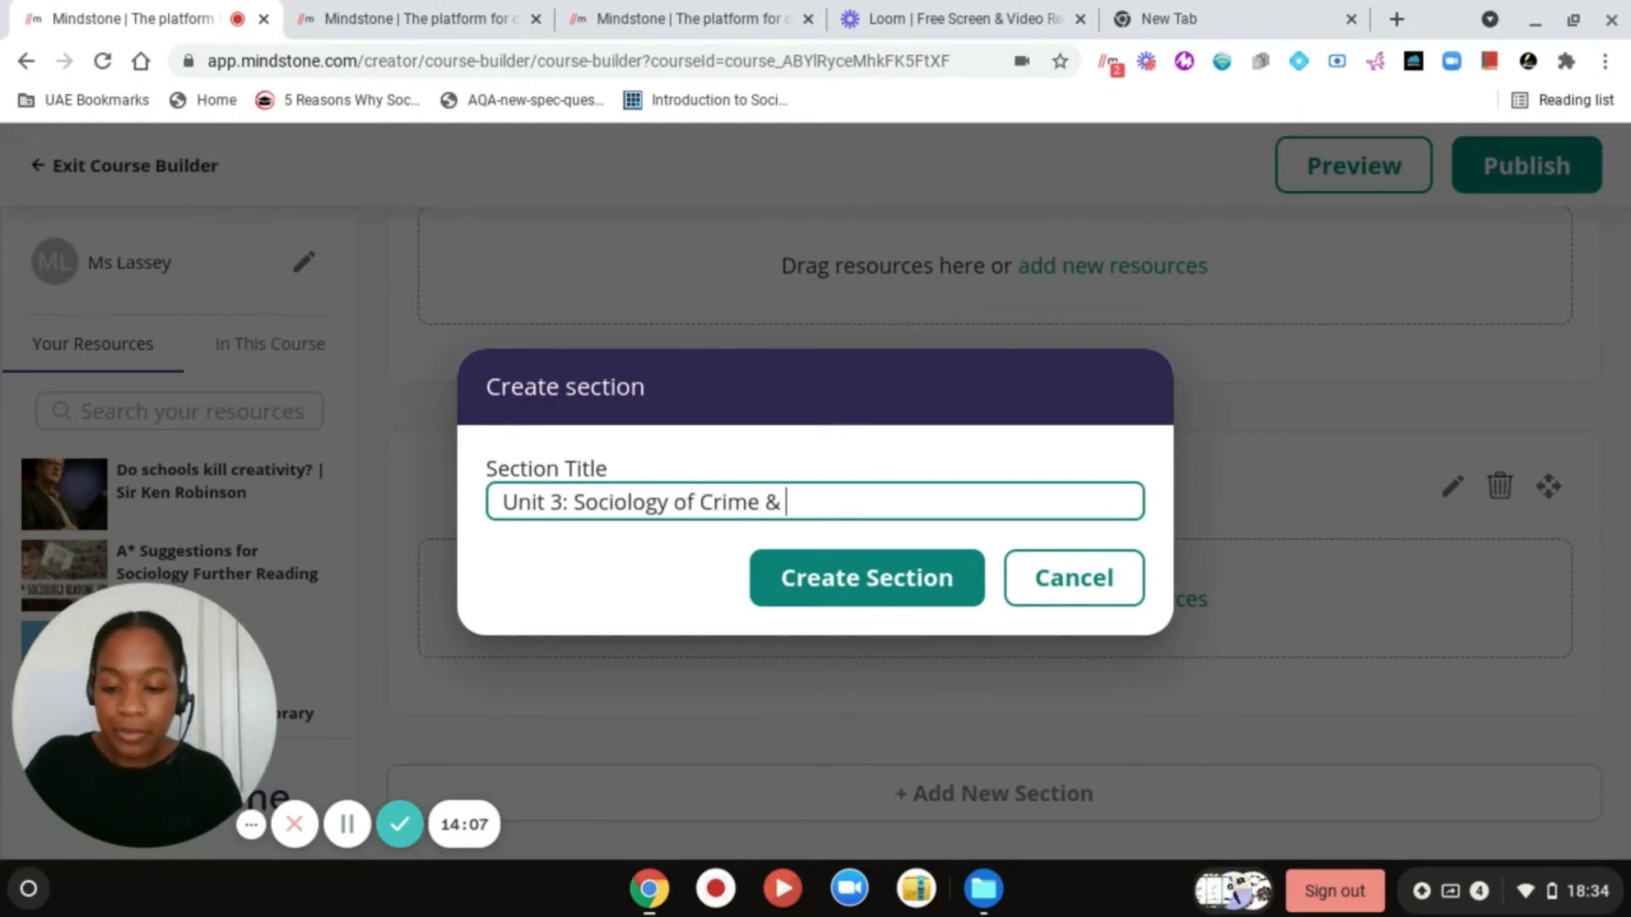
pyautogui.write('Deviance')
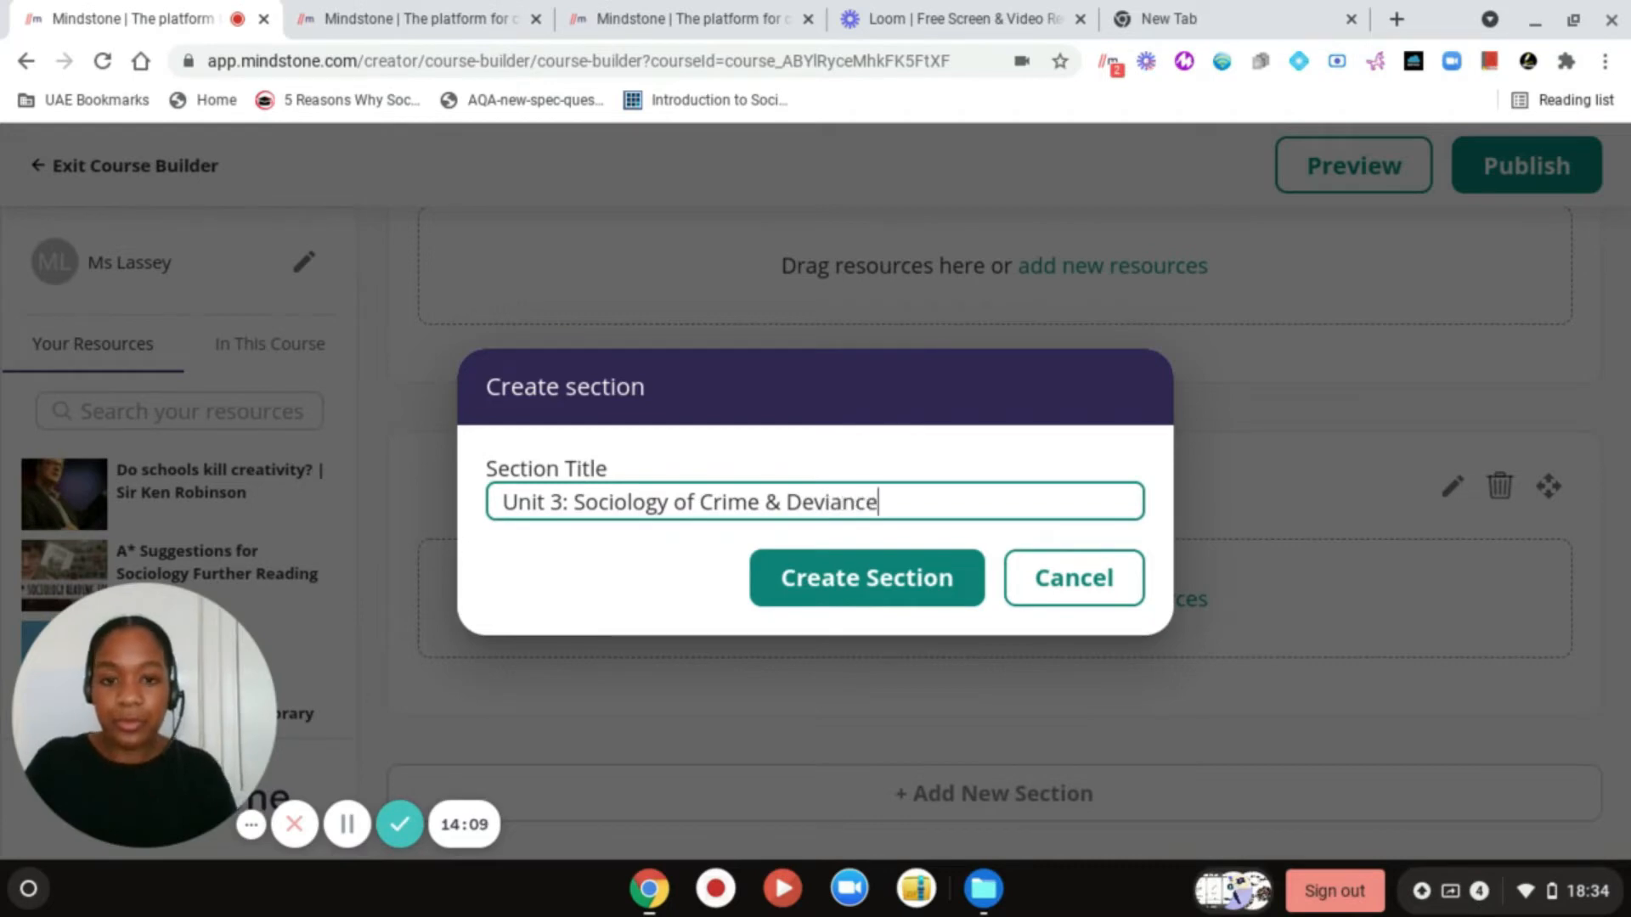
pyautogui.click(921, 592)
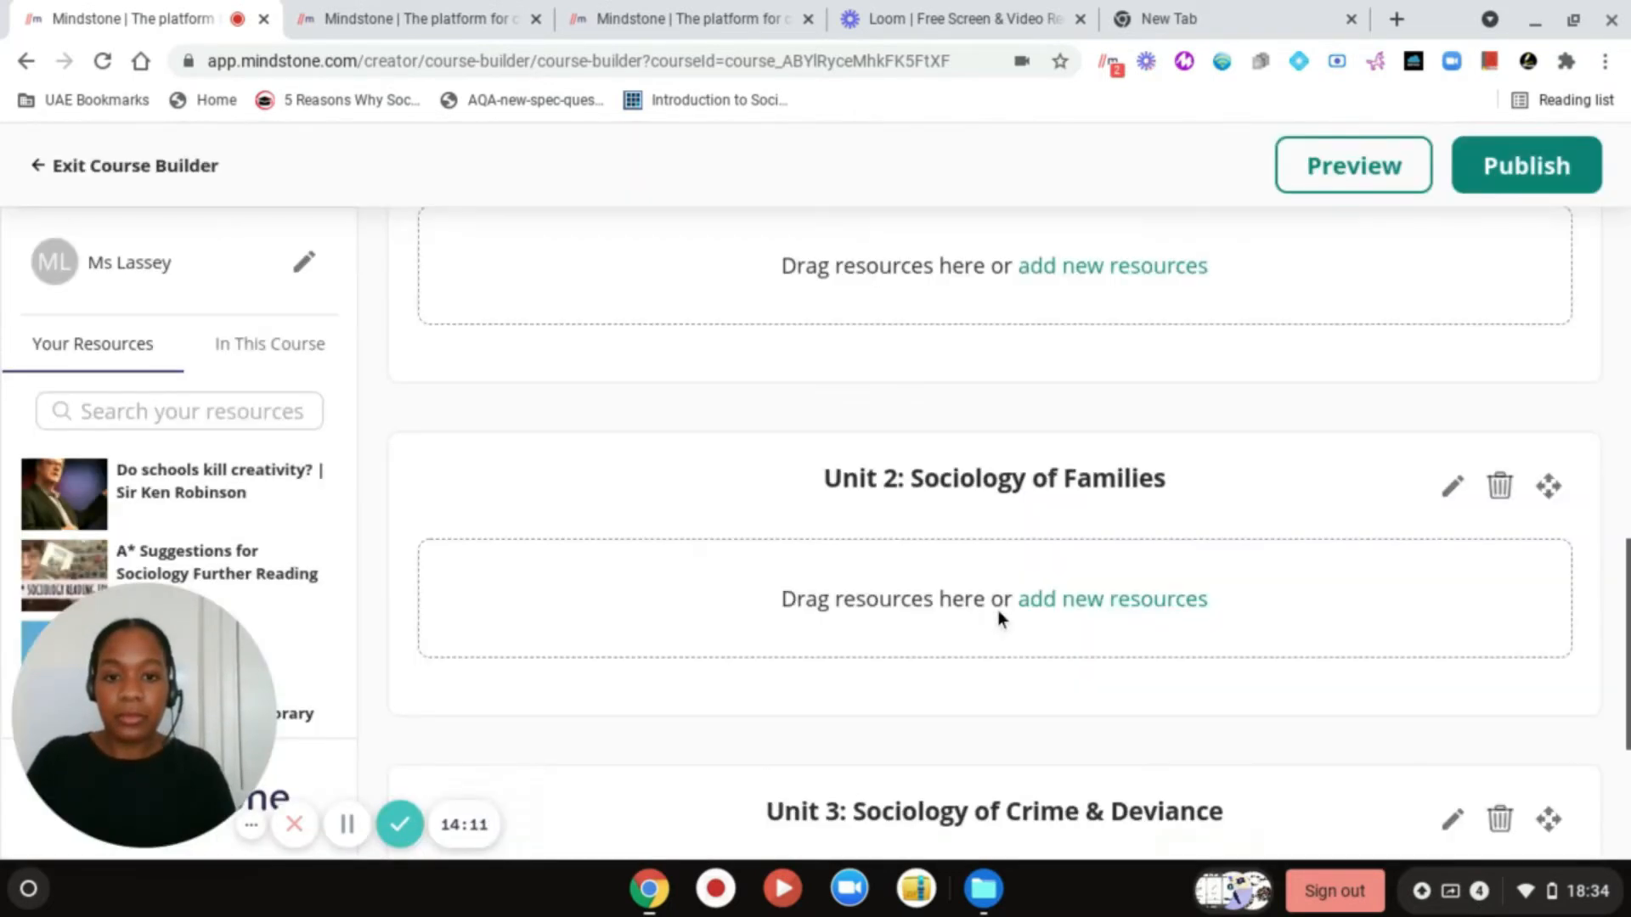
# - Create a section titled "Unit 4: Sociology of Beliefs in Society" after the Unit 3 section
pyautogui.click(1139, 812)
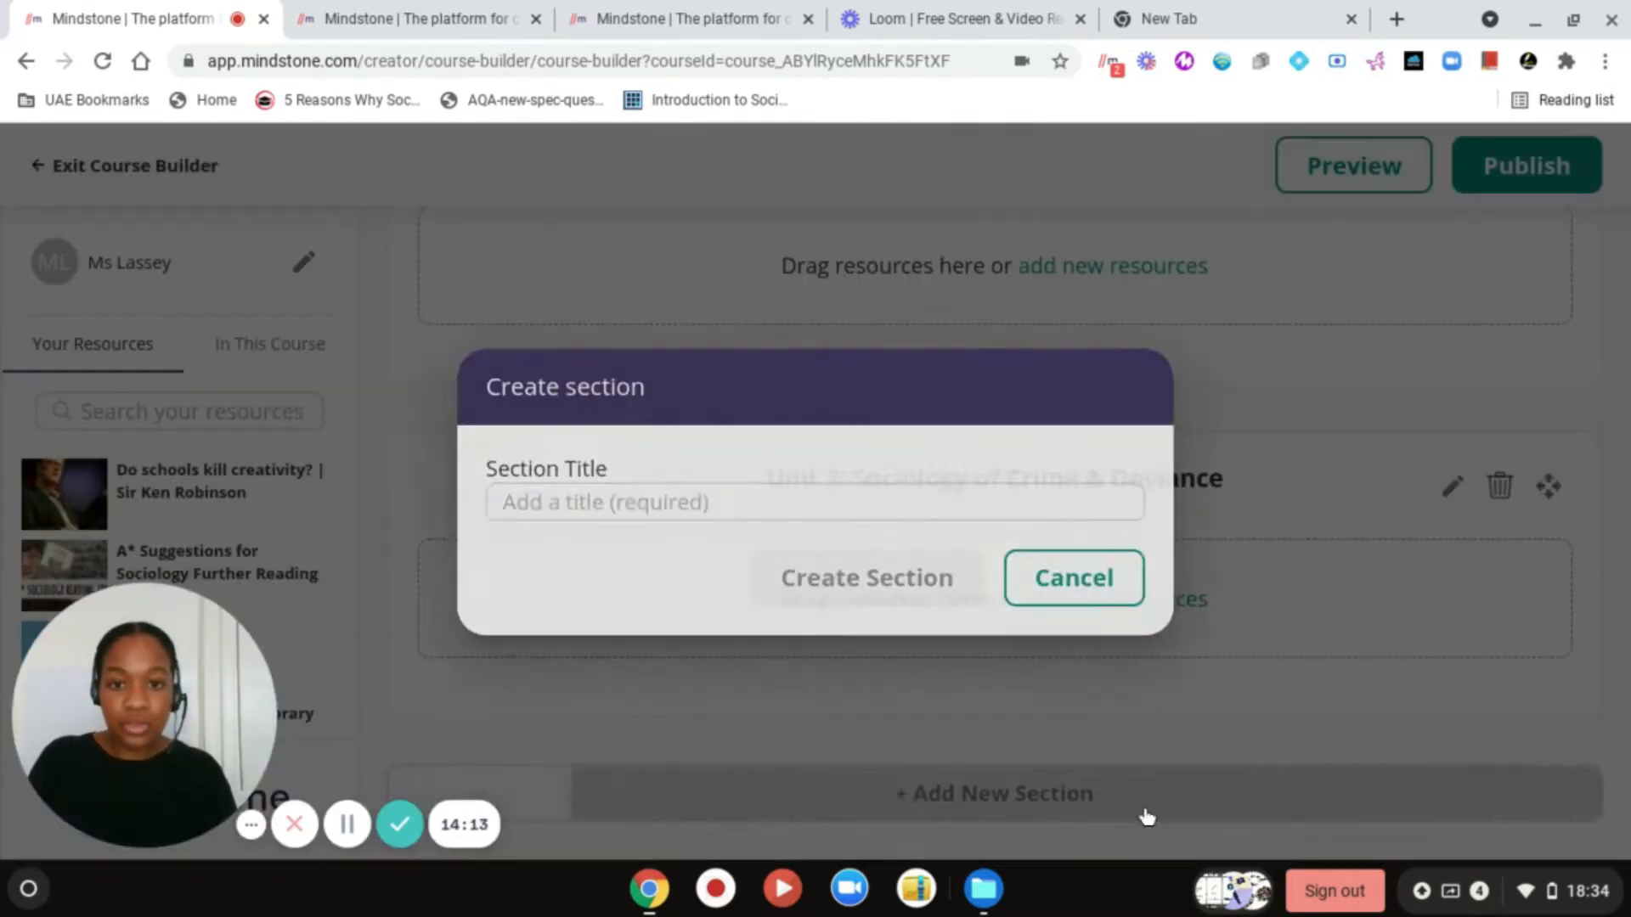
pyautogui.click(830, 497)
pyautogui.write('U')
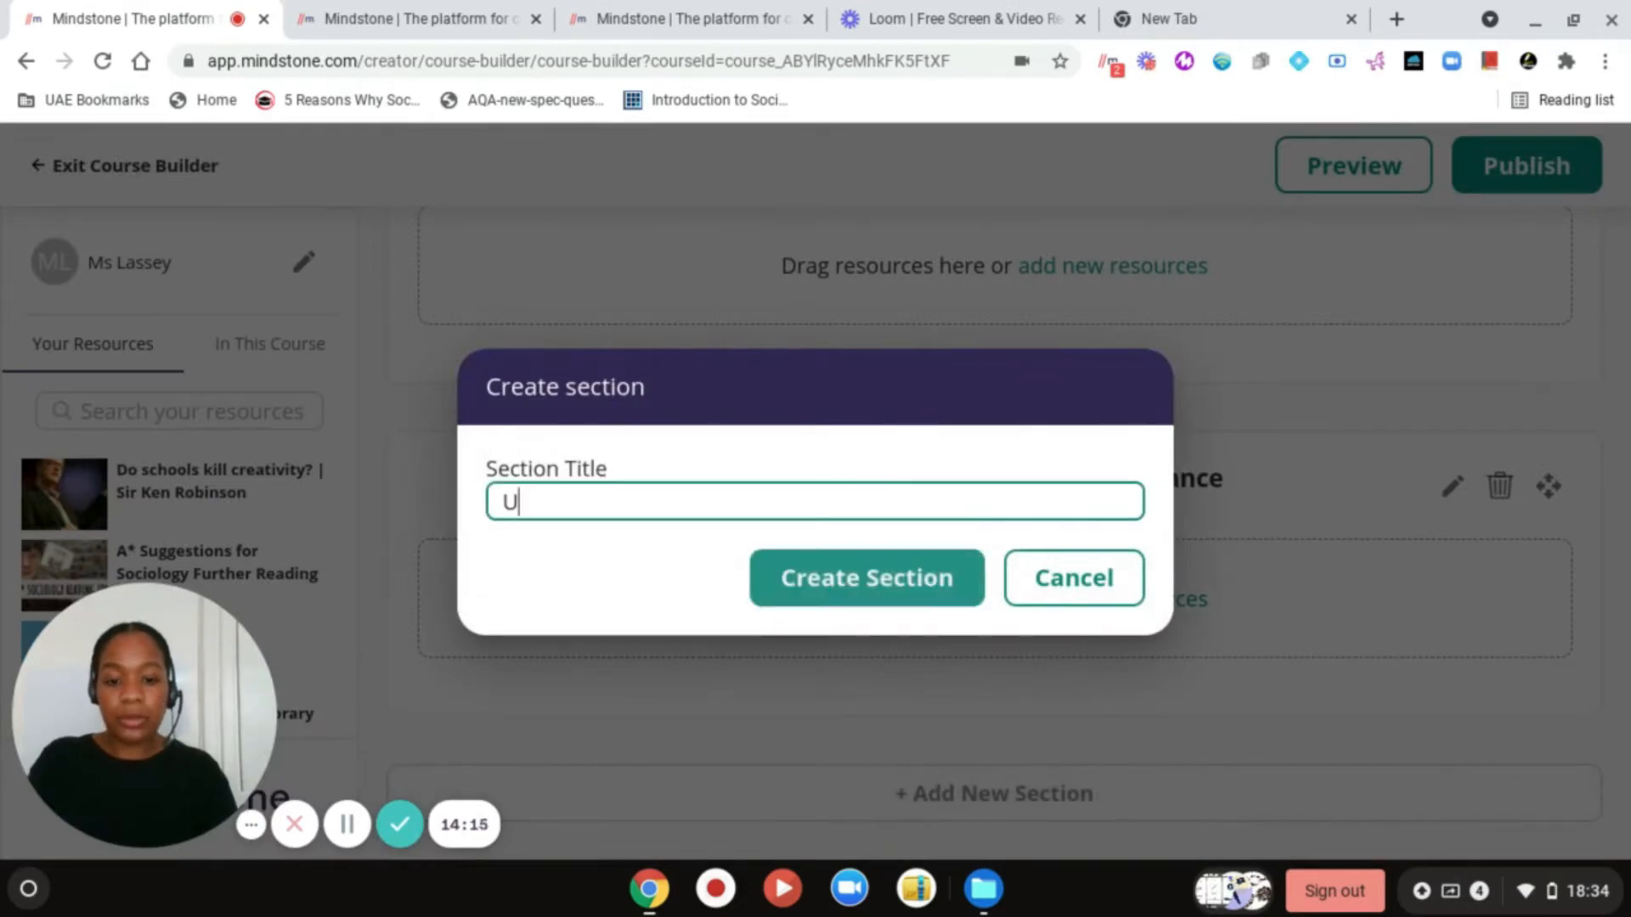
pyautogui.write('nit 4: ')
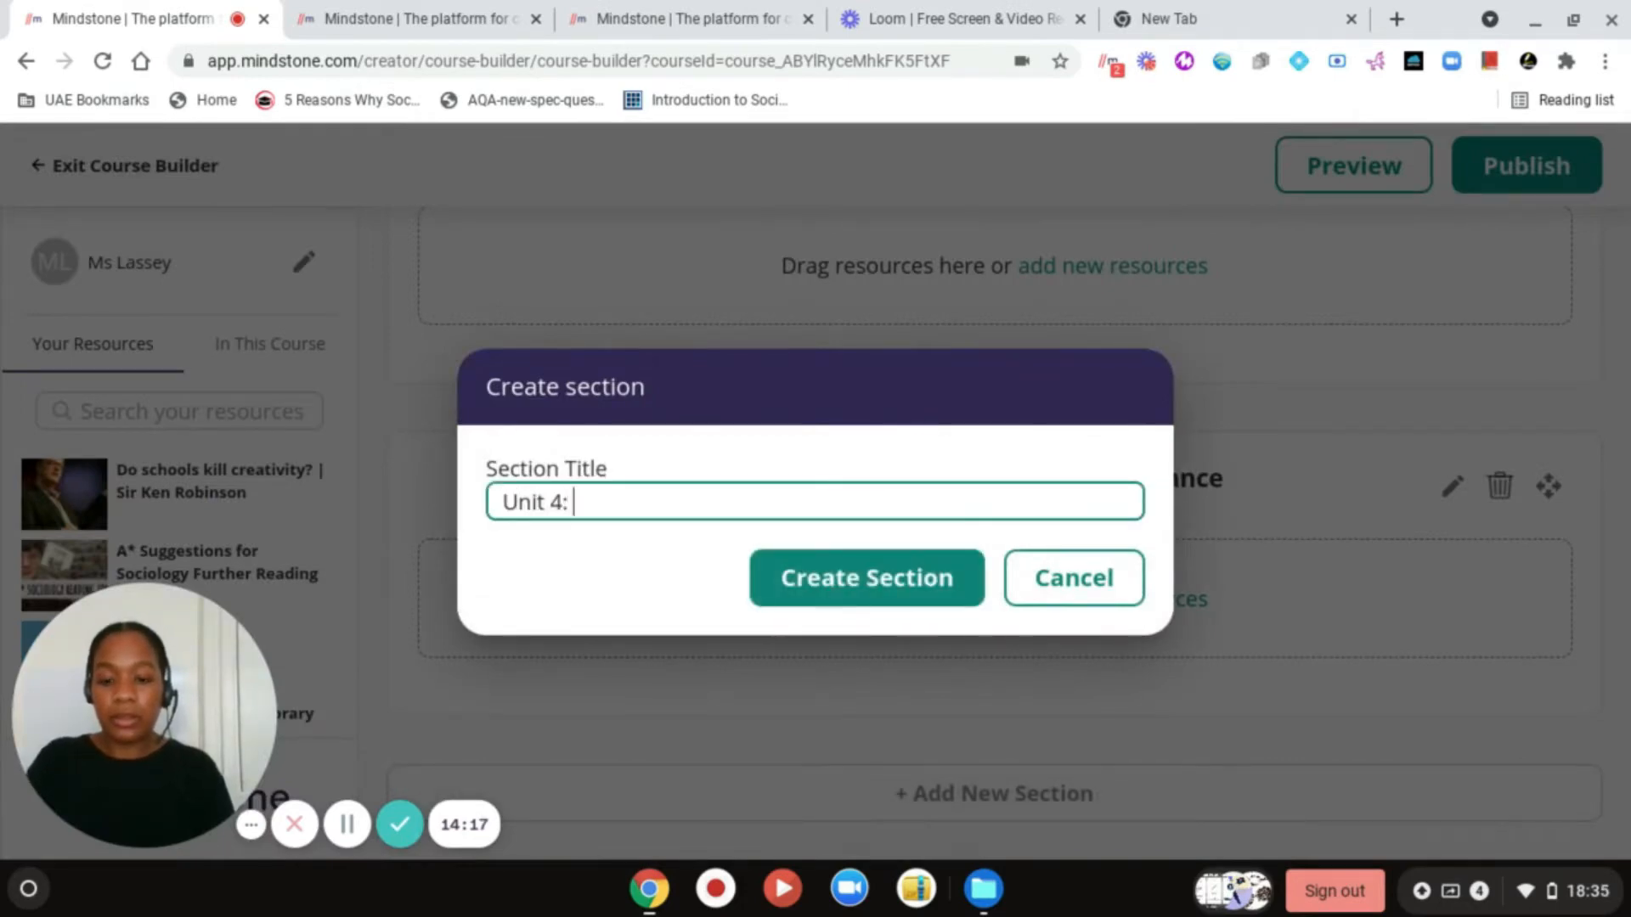
pyautogui.write('Sociology ')
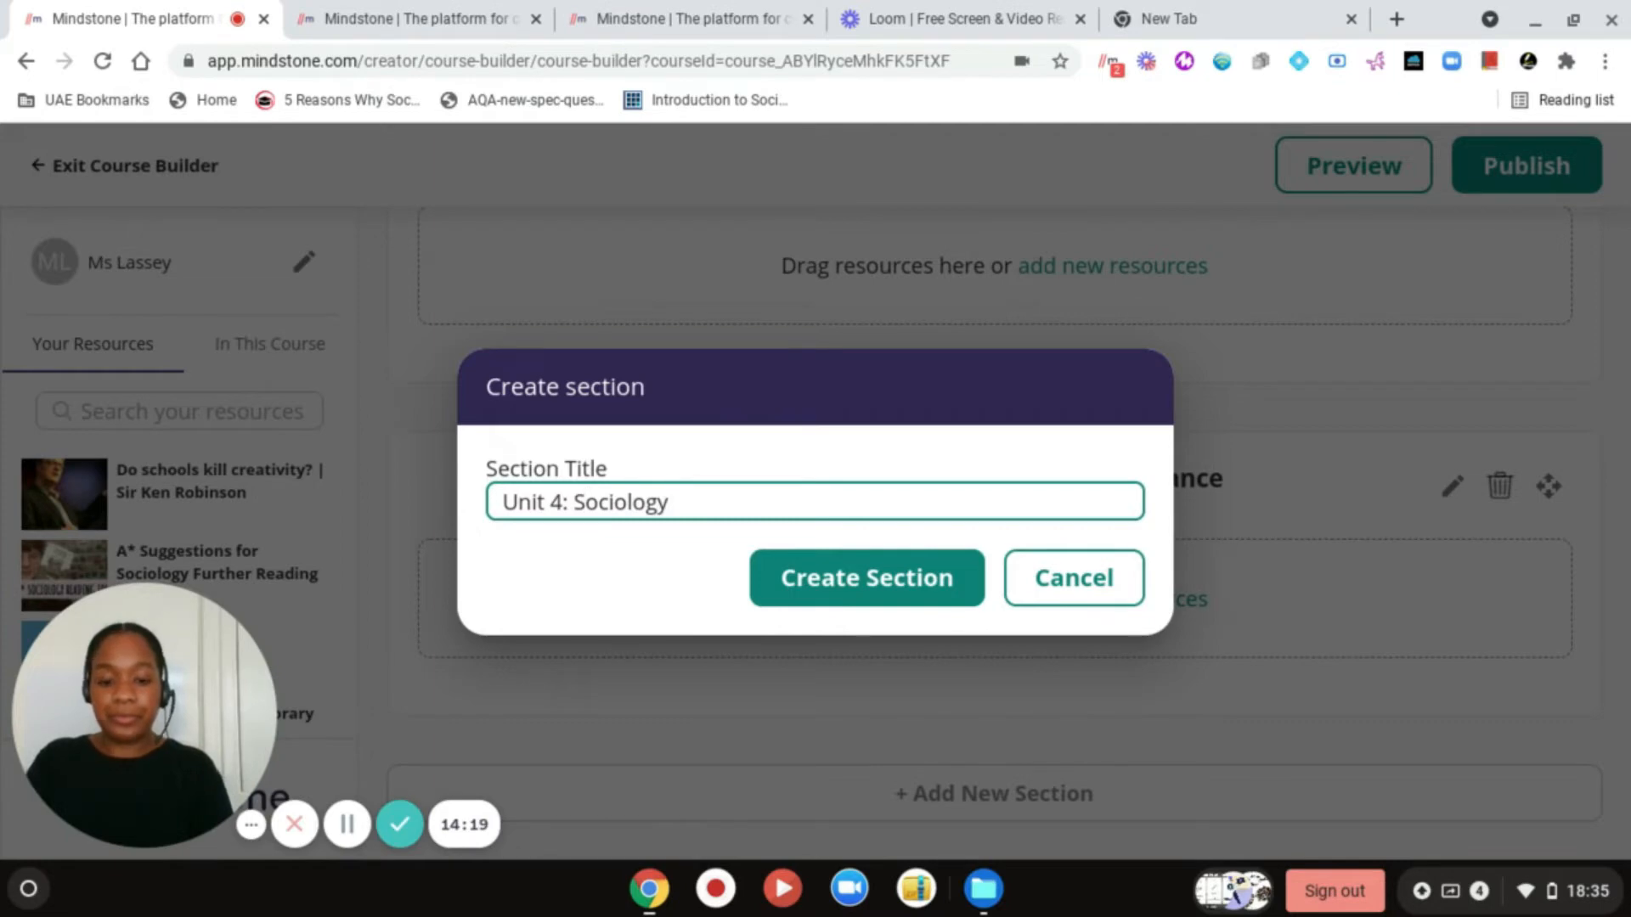
pyautogui.write('of Beliefs i')
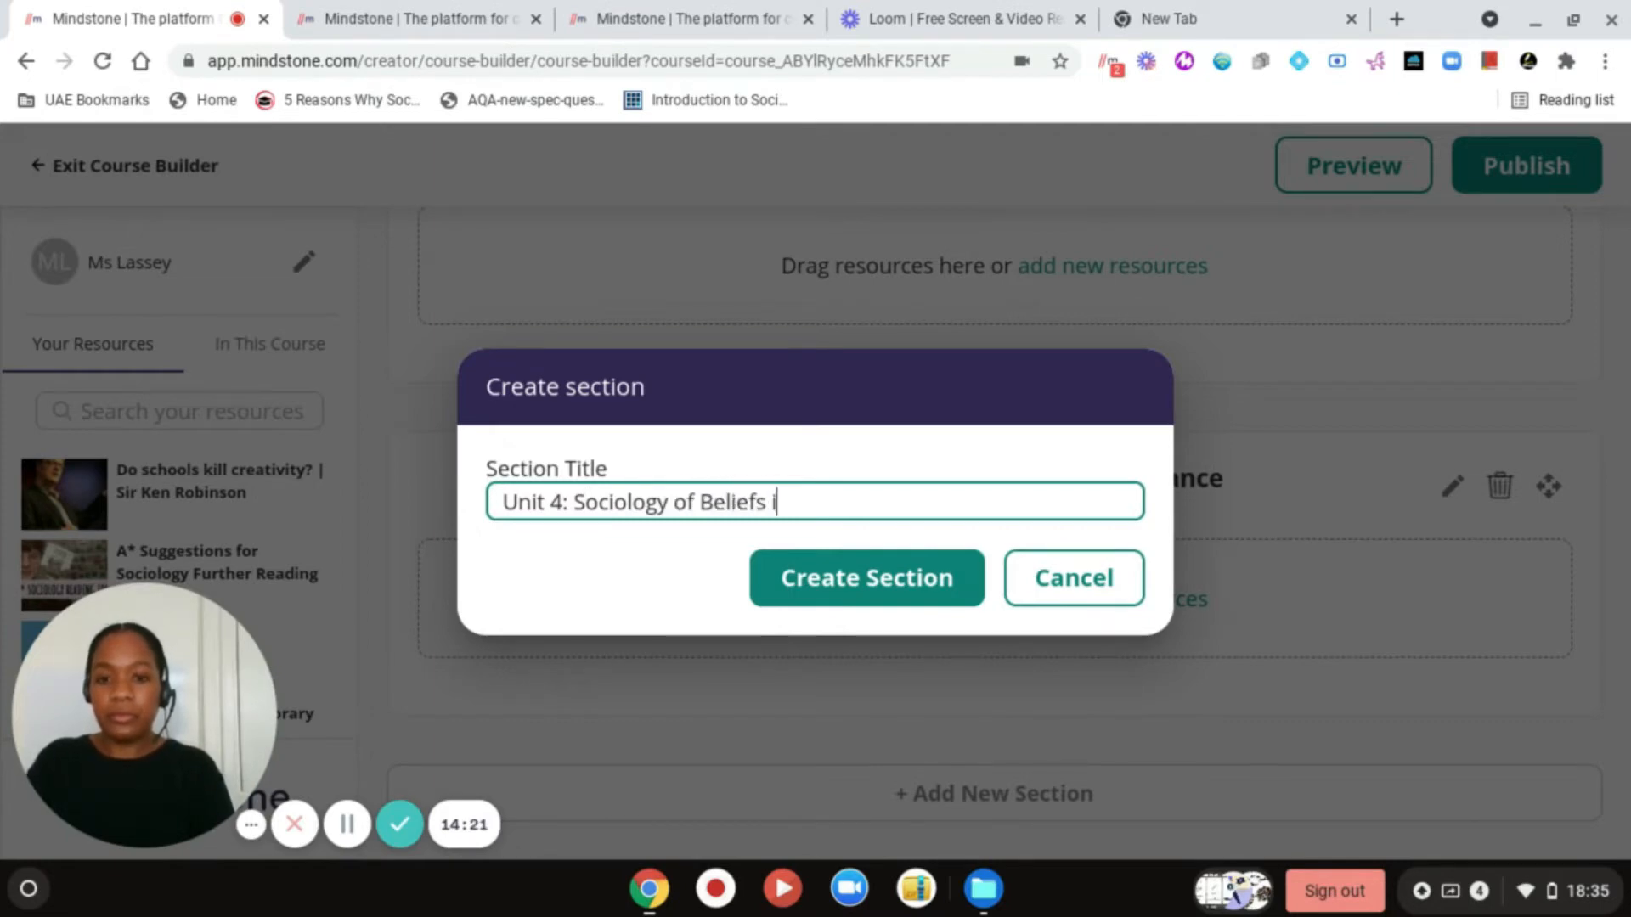
pyautogui.write('bn')
pyautogui.press('BackSpace')
pyautogui.press('BackSpace')
pyautogui.write('n ')
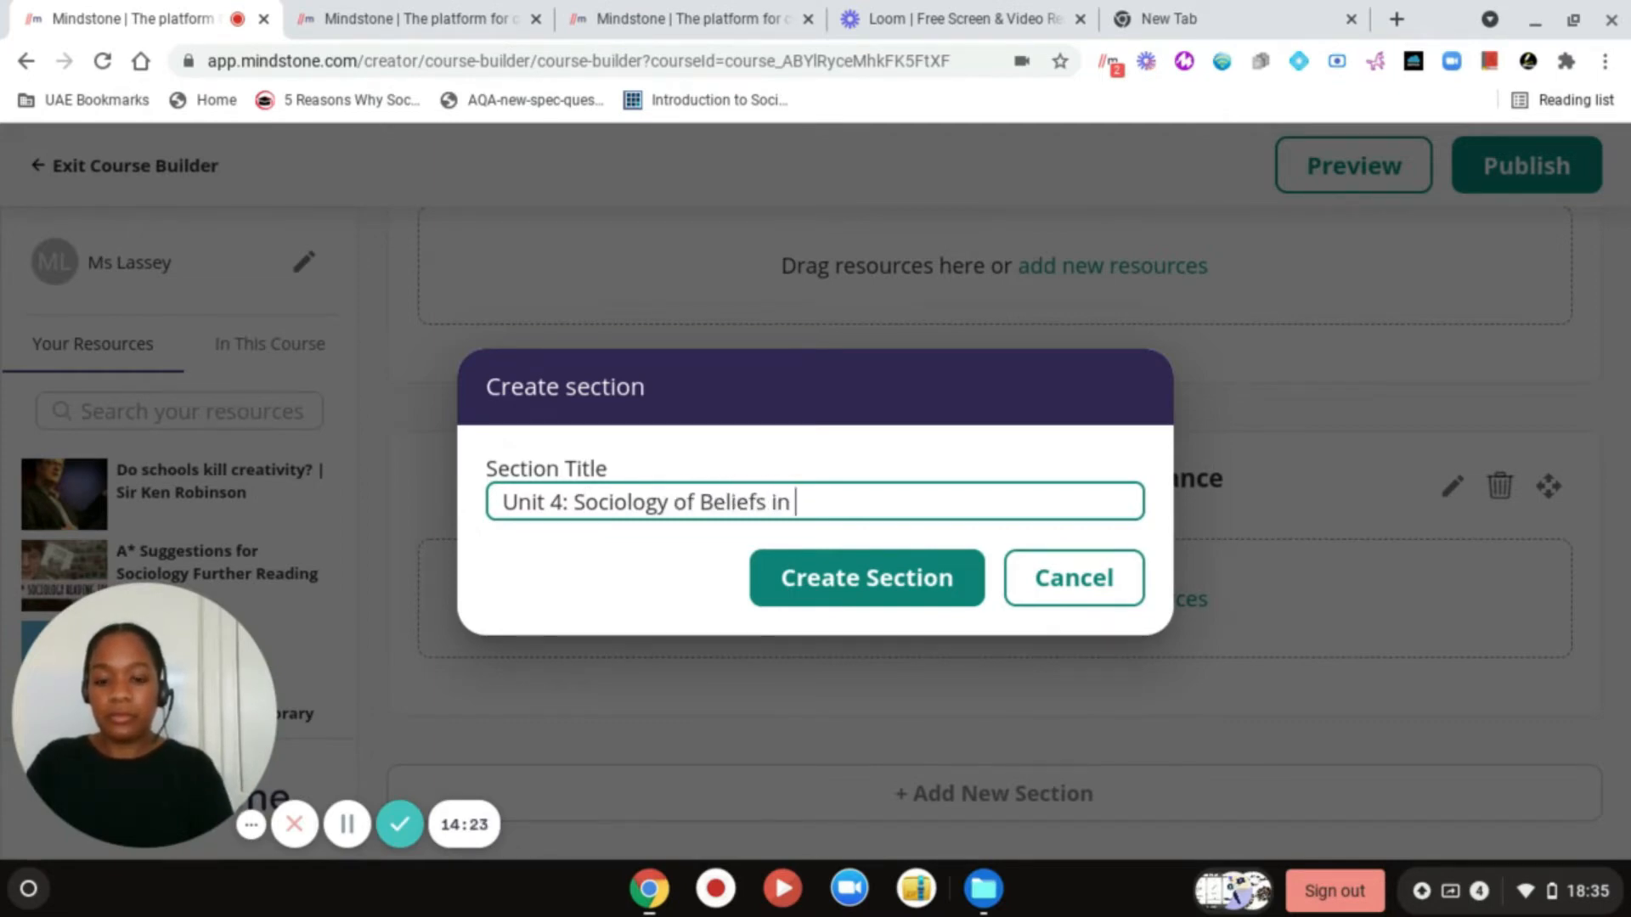
pyautogui.write('Society')
pyautogui.click(834, 568)
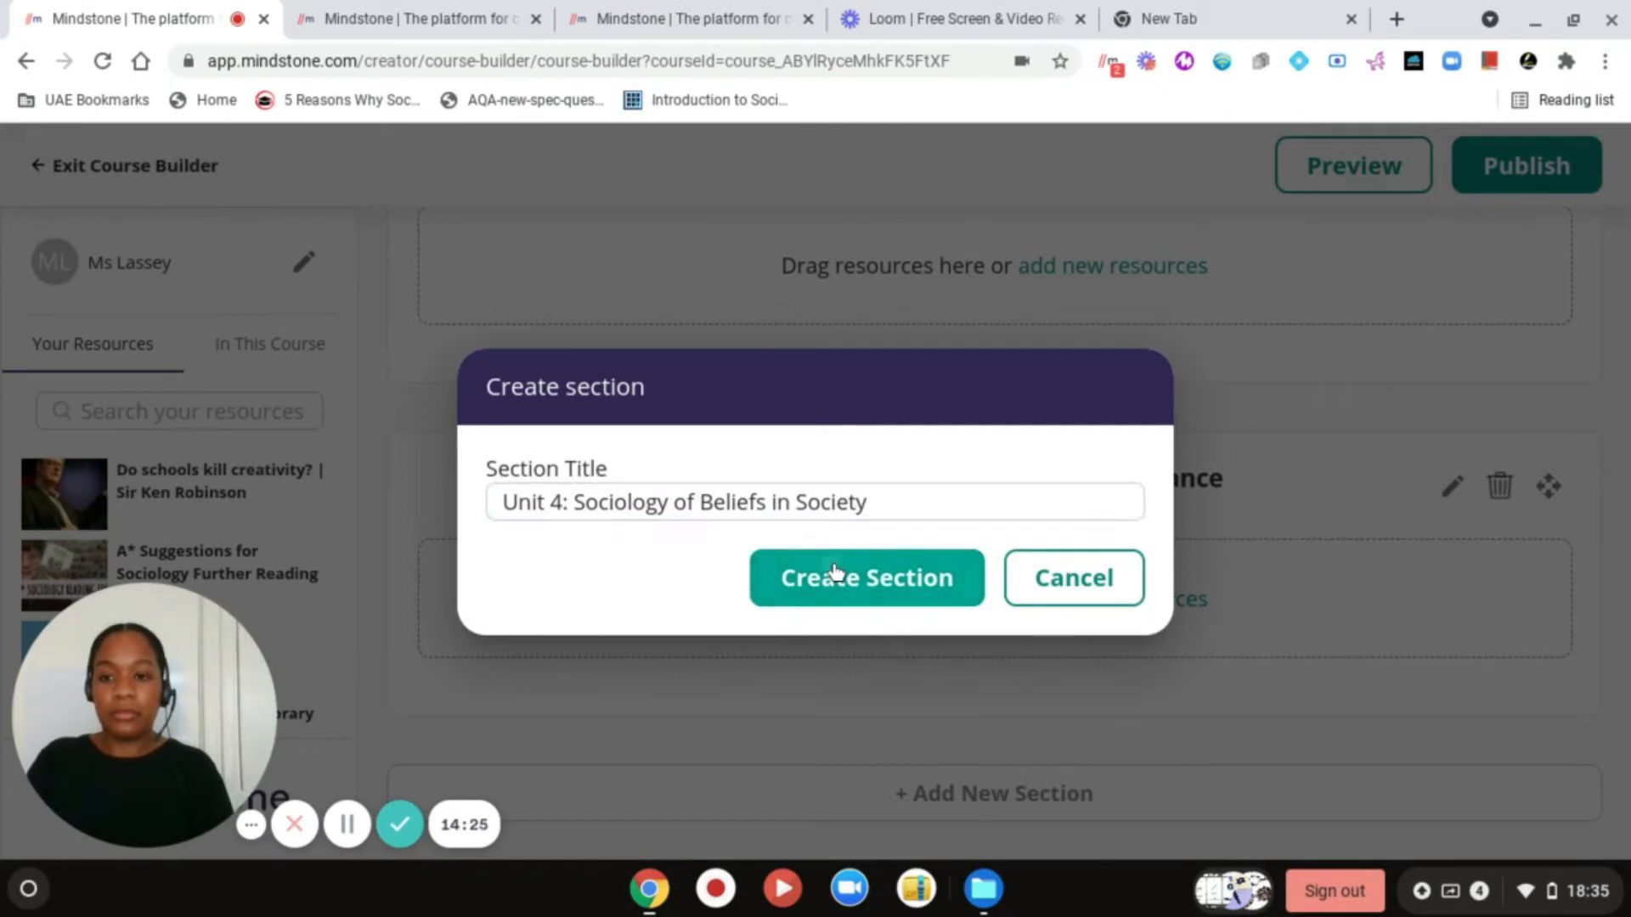
# - Create a section titled "Applying Sociological Material" after the Unit 4 section
pyautogui.scroll(-3, 837, 572)
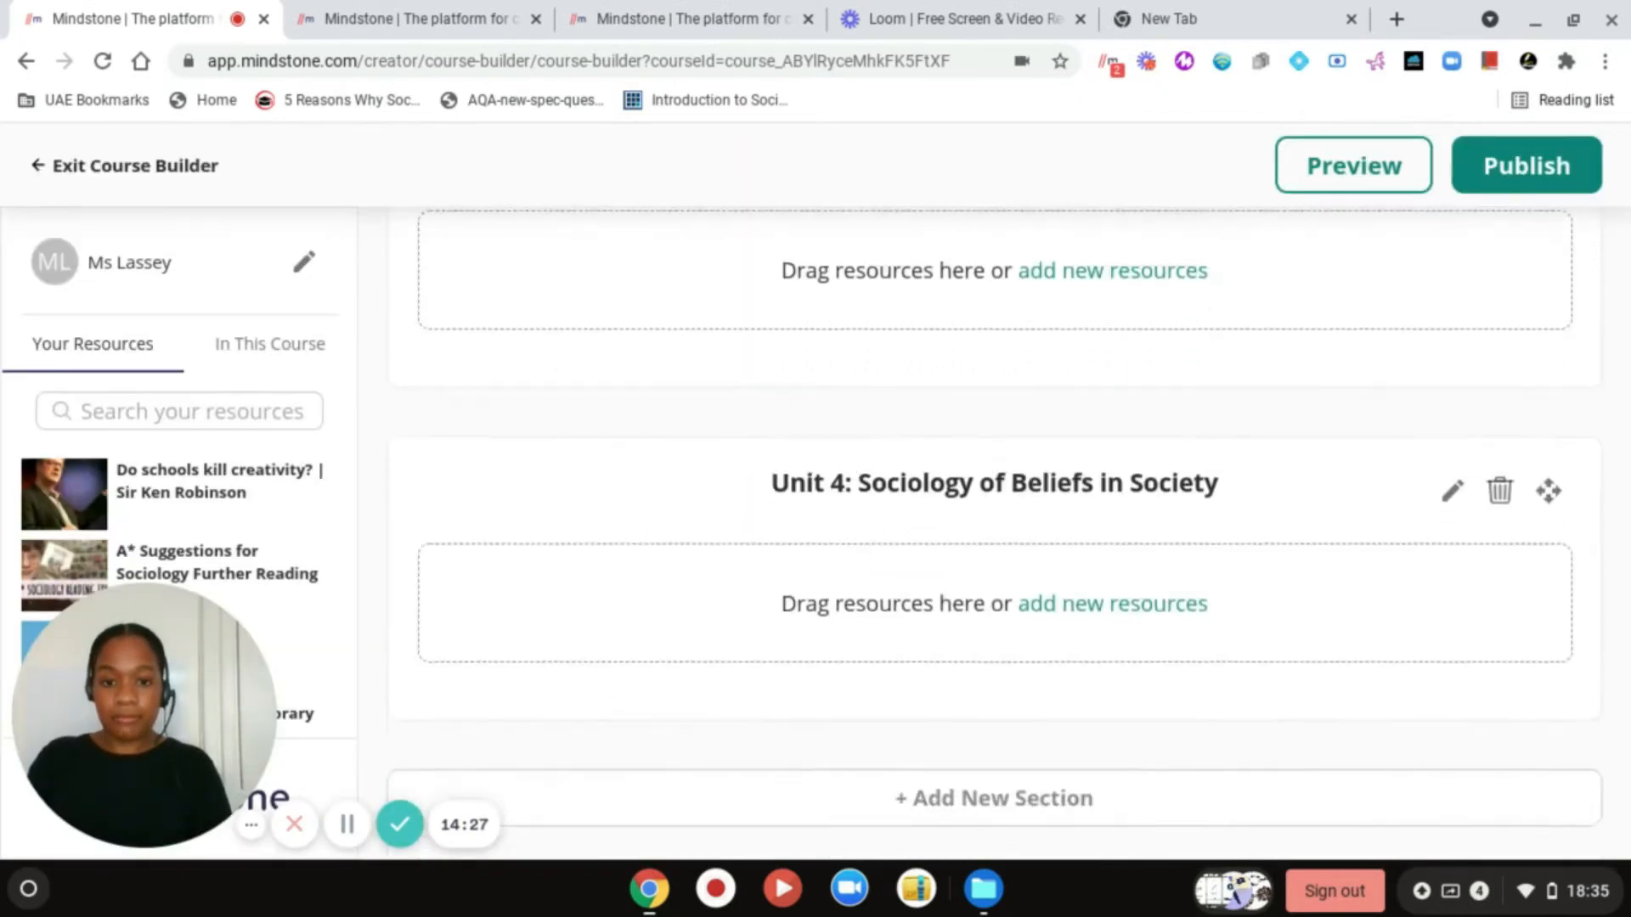
pyautogui.click(913, 793)
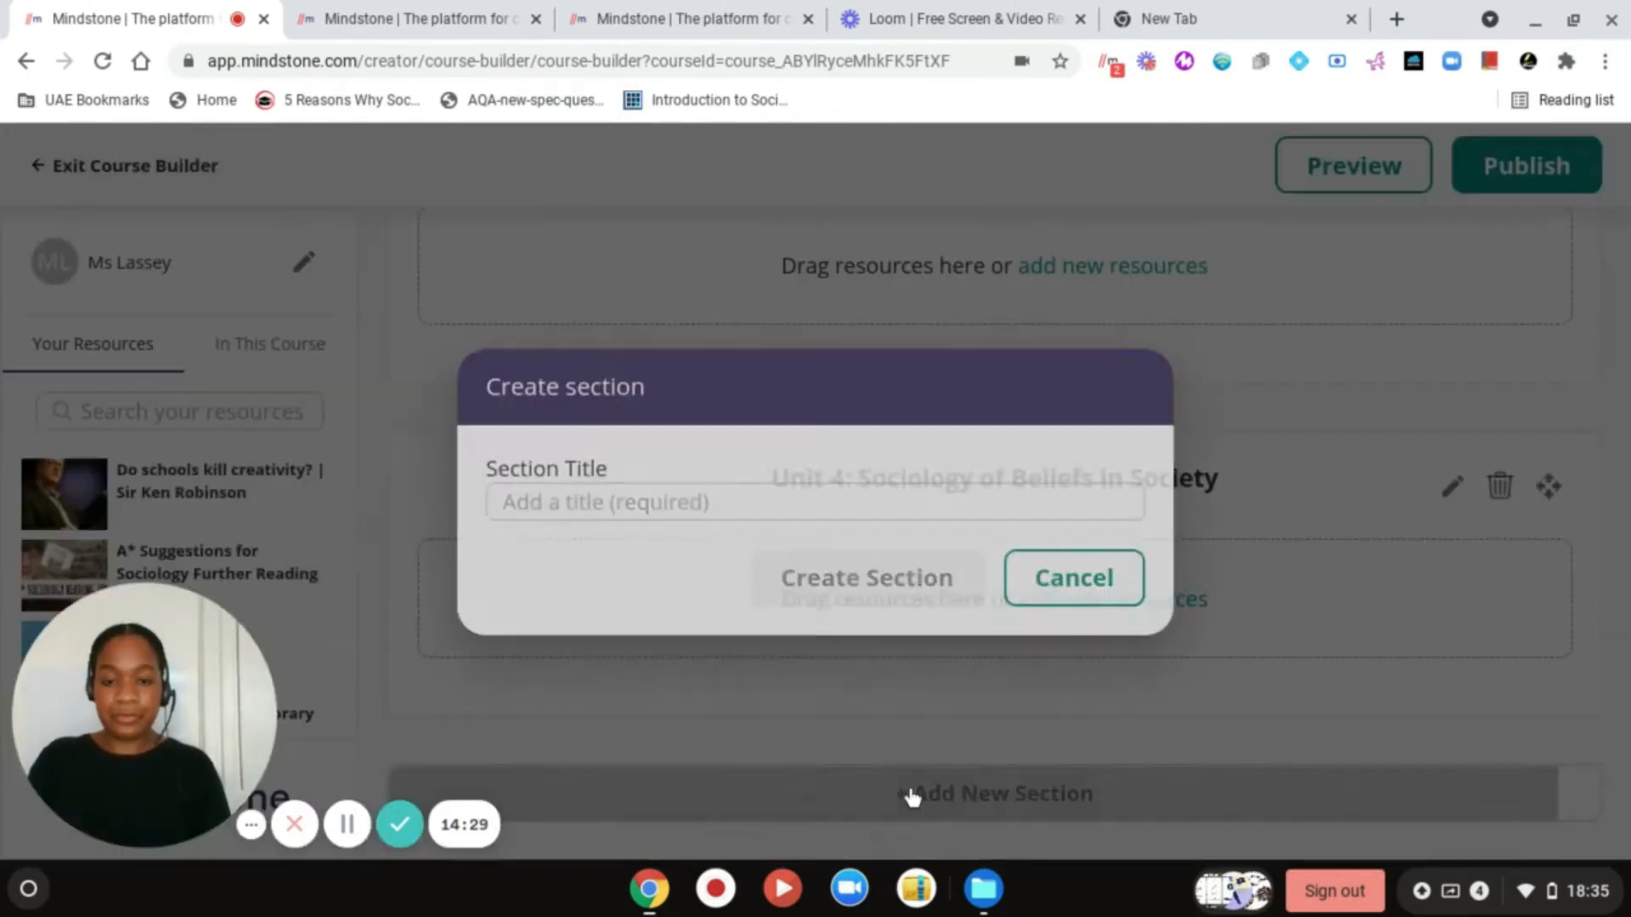
pyautogui.click(783, 500)
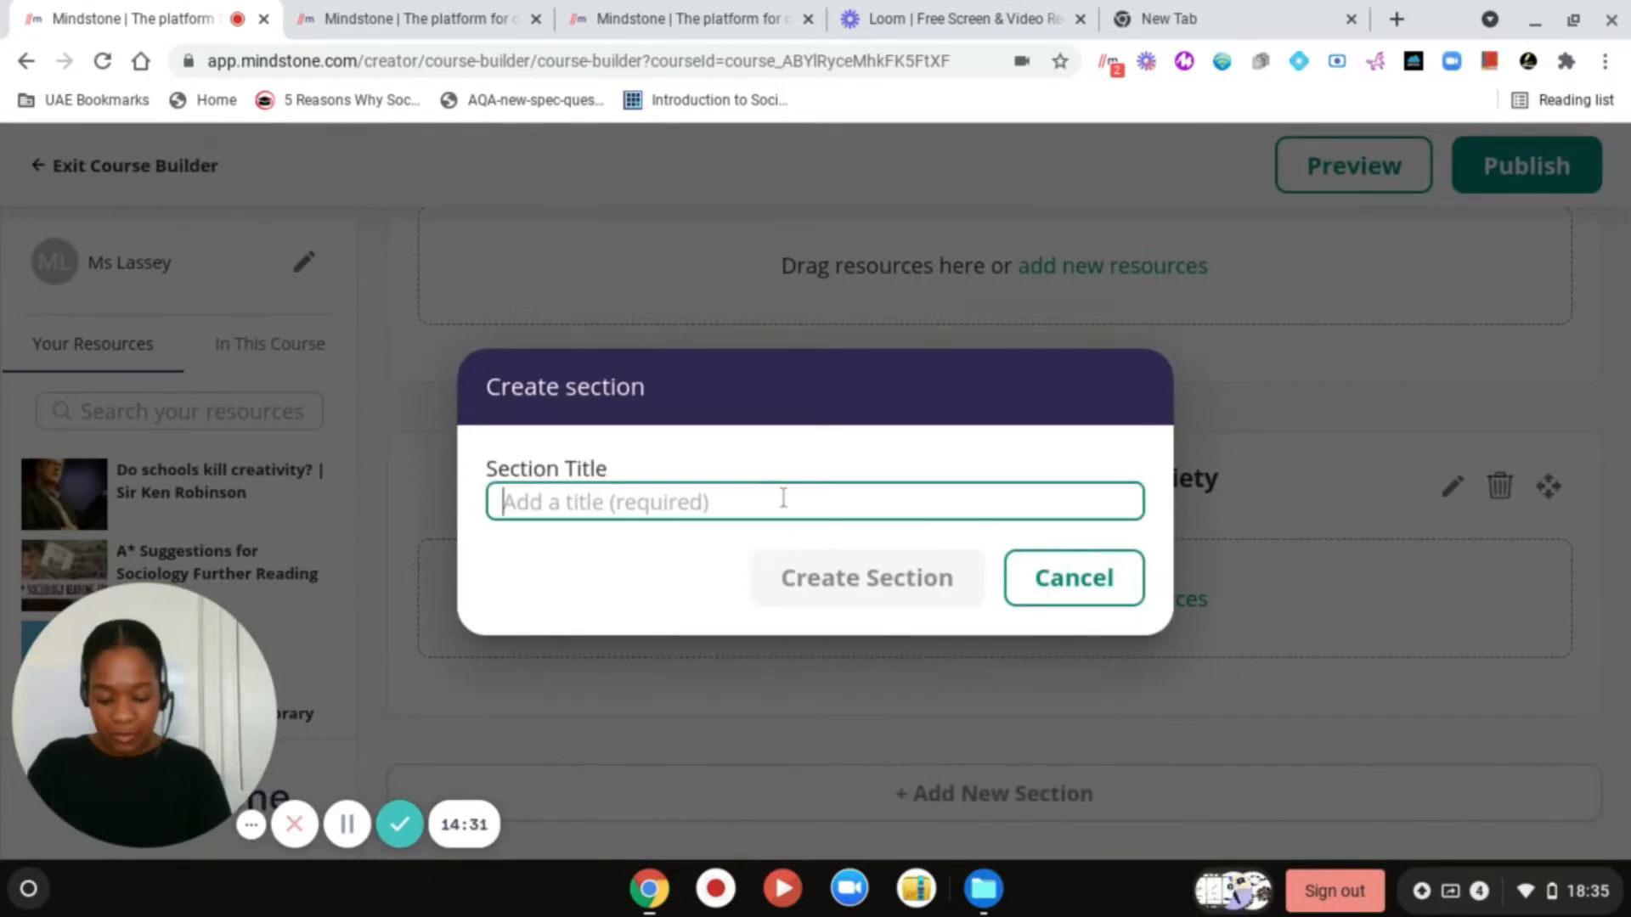
pyautogui.write('Applying ')
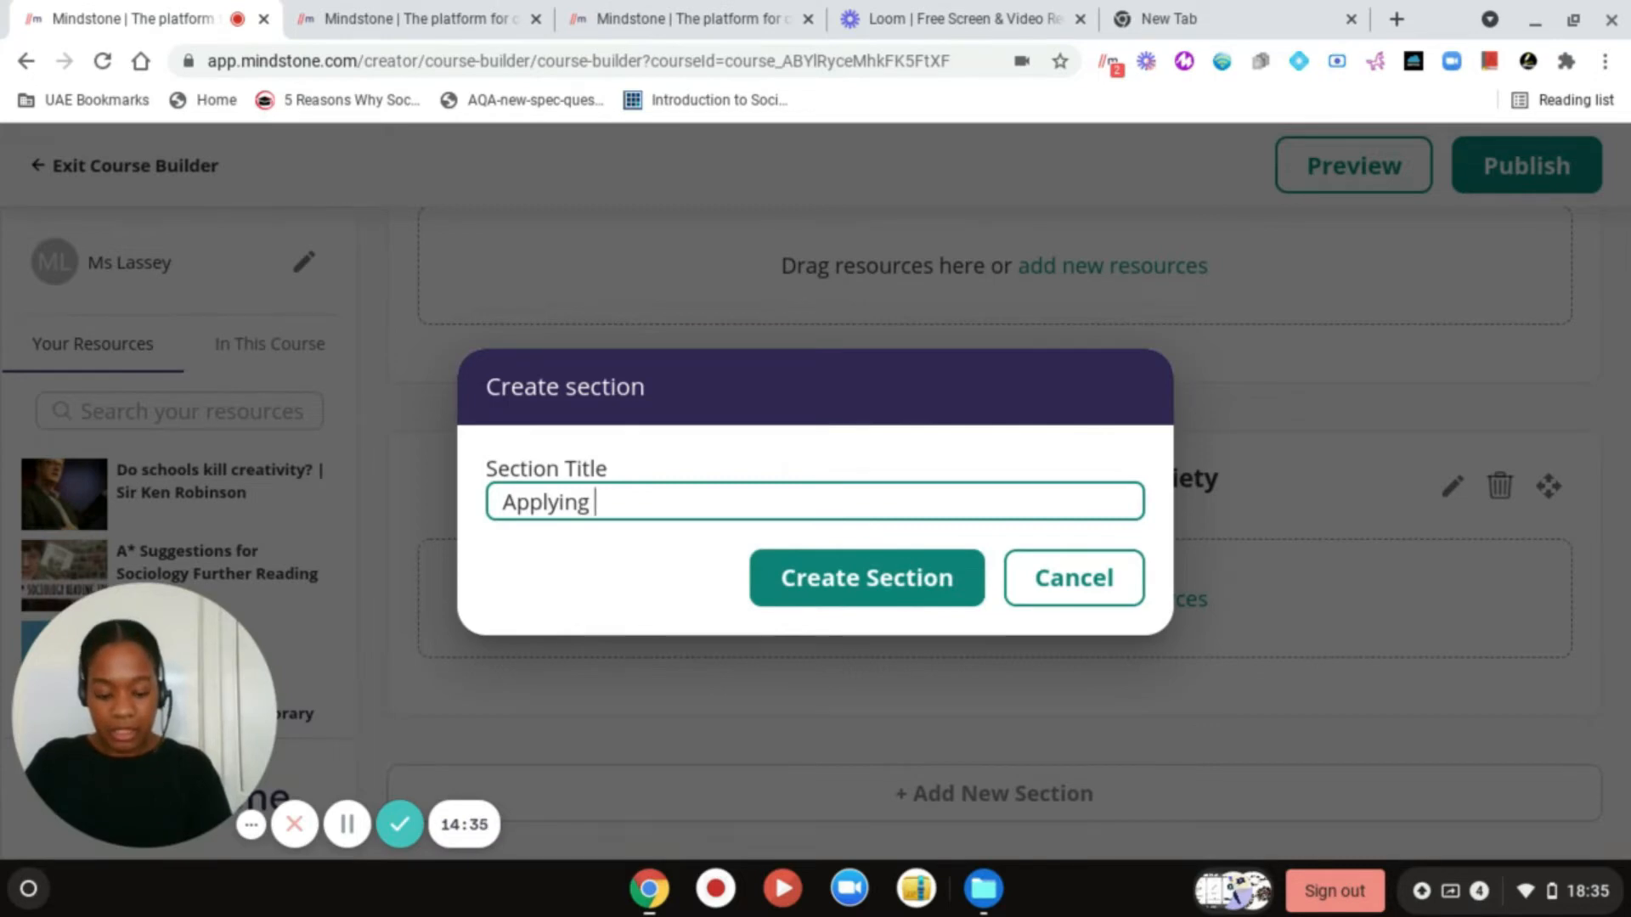
pyautogui.write('Sociol')
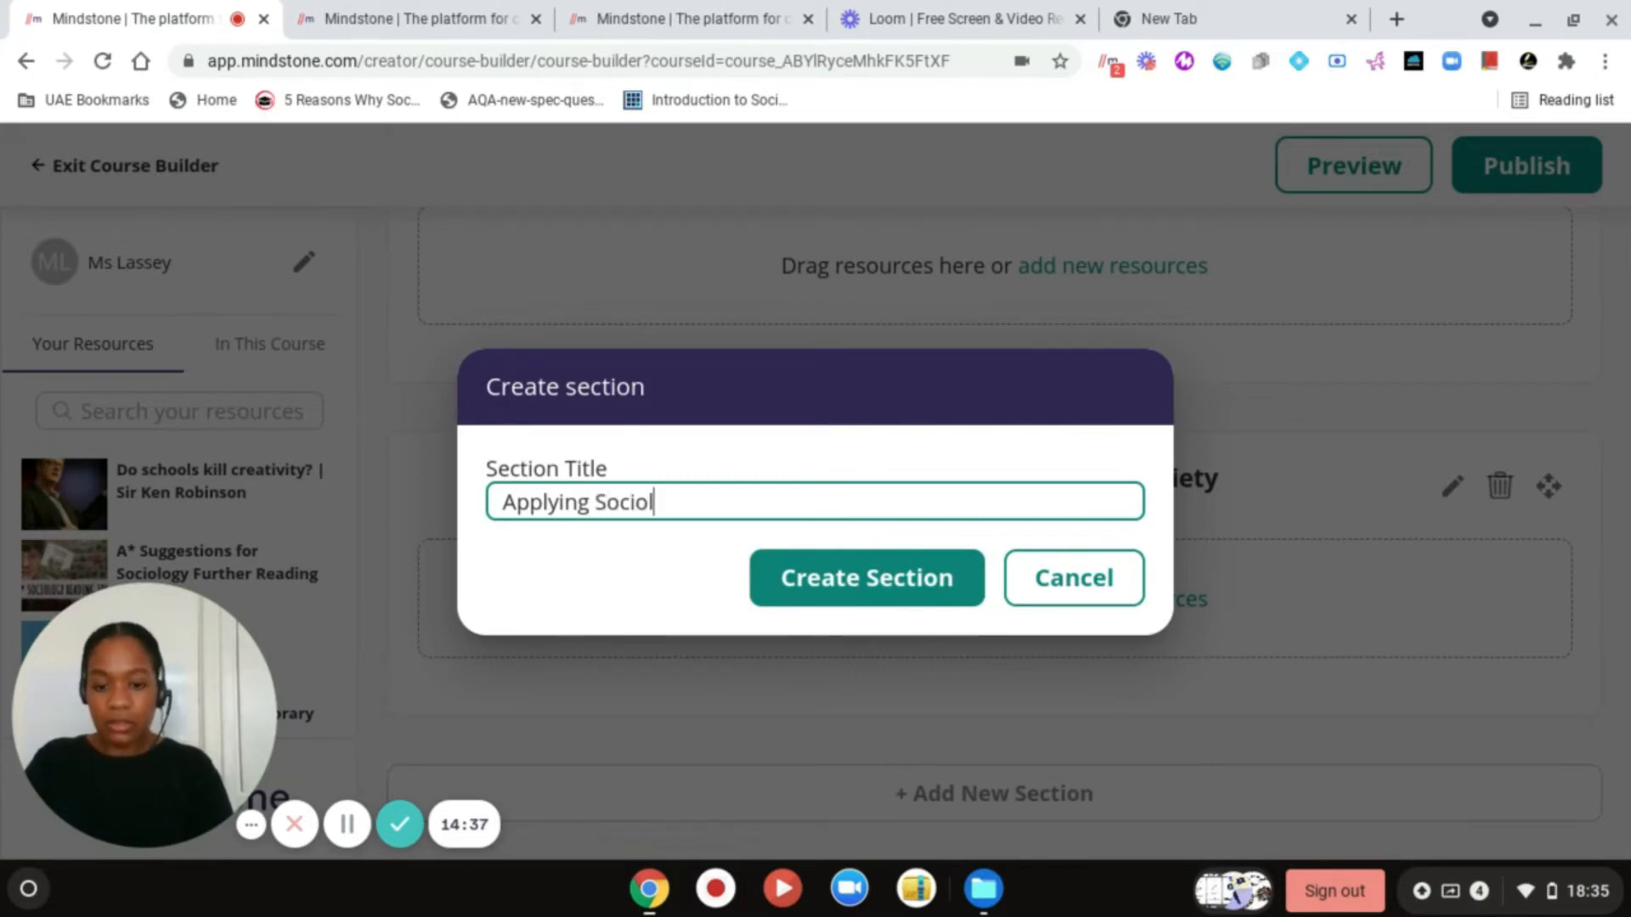
pyautogui.write('ogical Ma')
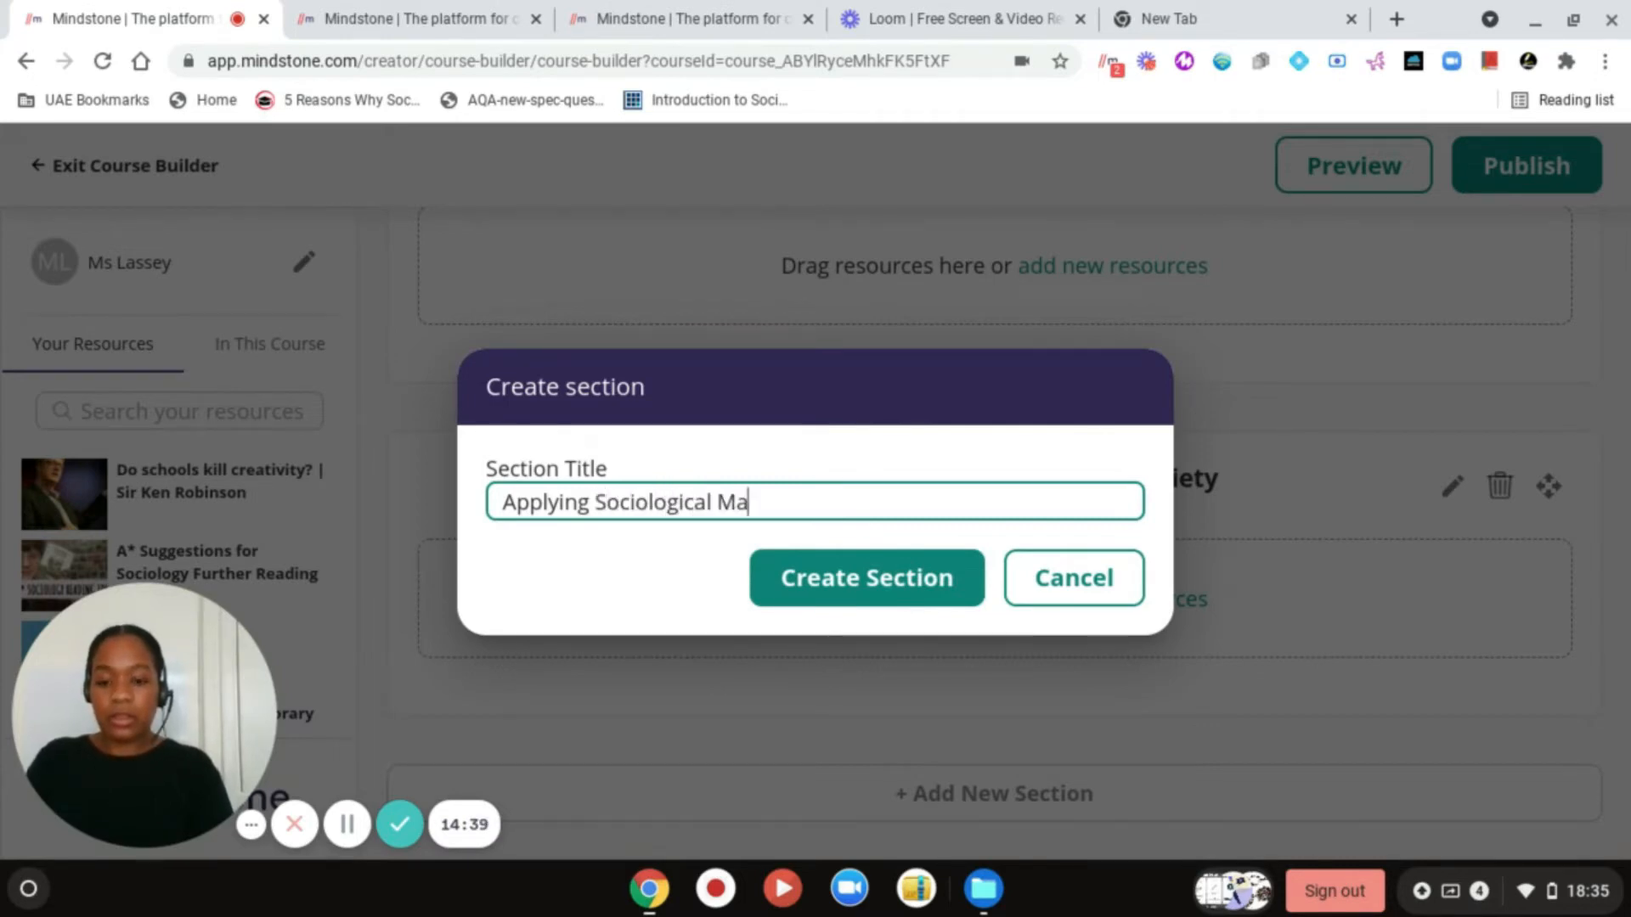
pyautogui.write('terial')
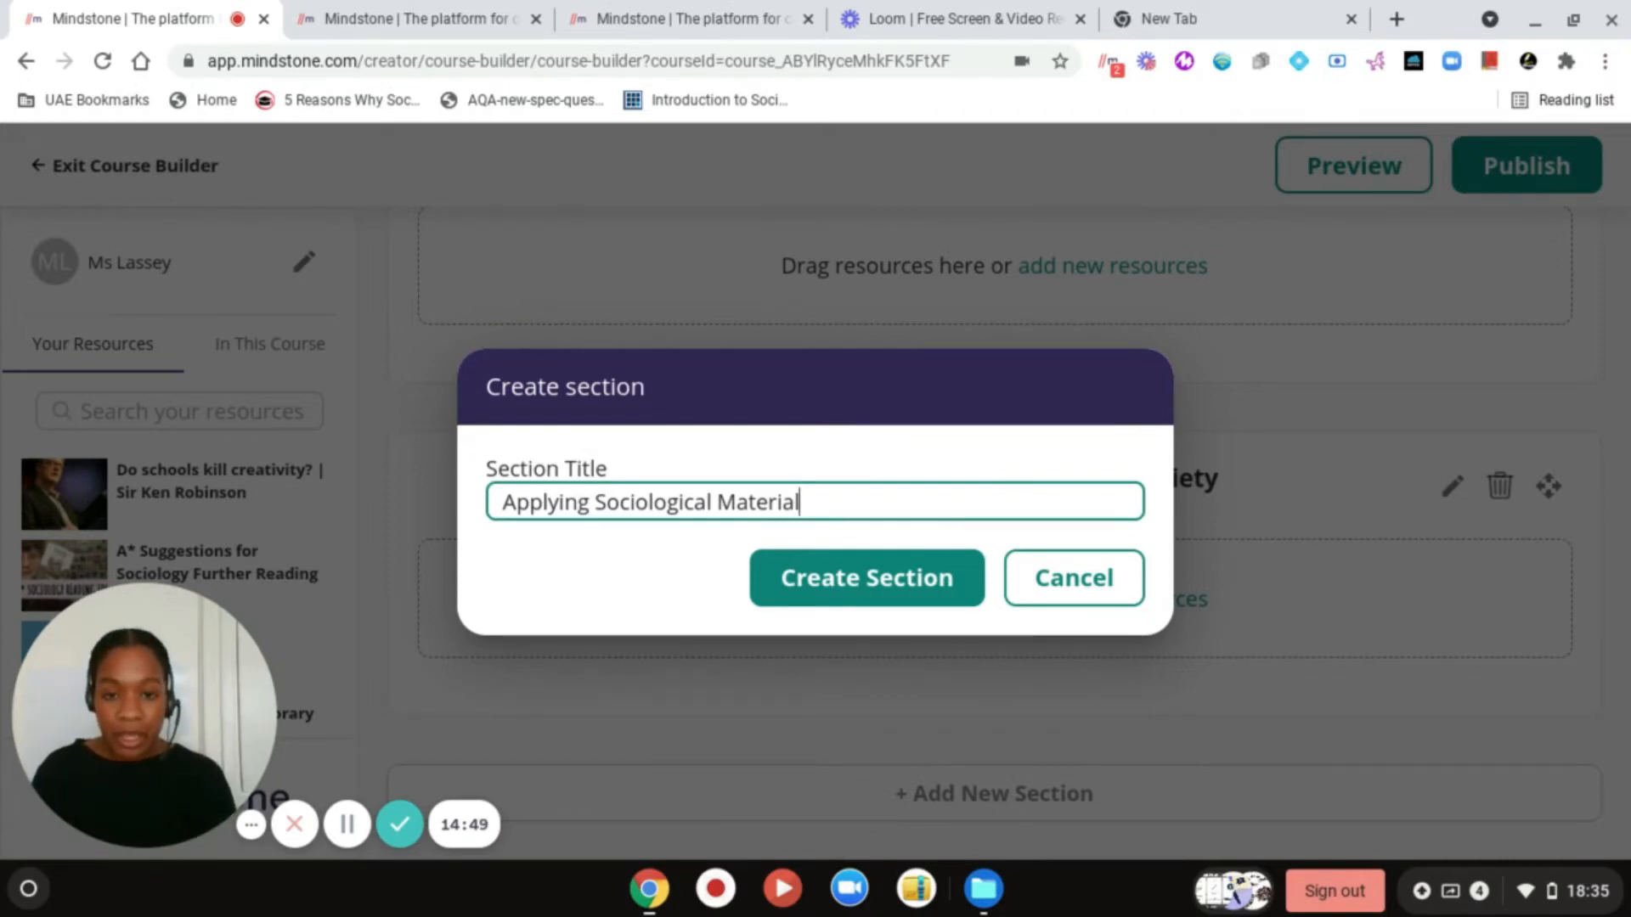
pyautogui.click(854, 580)
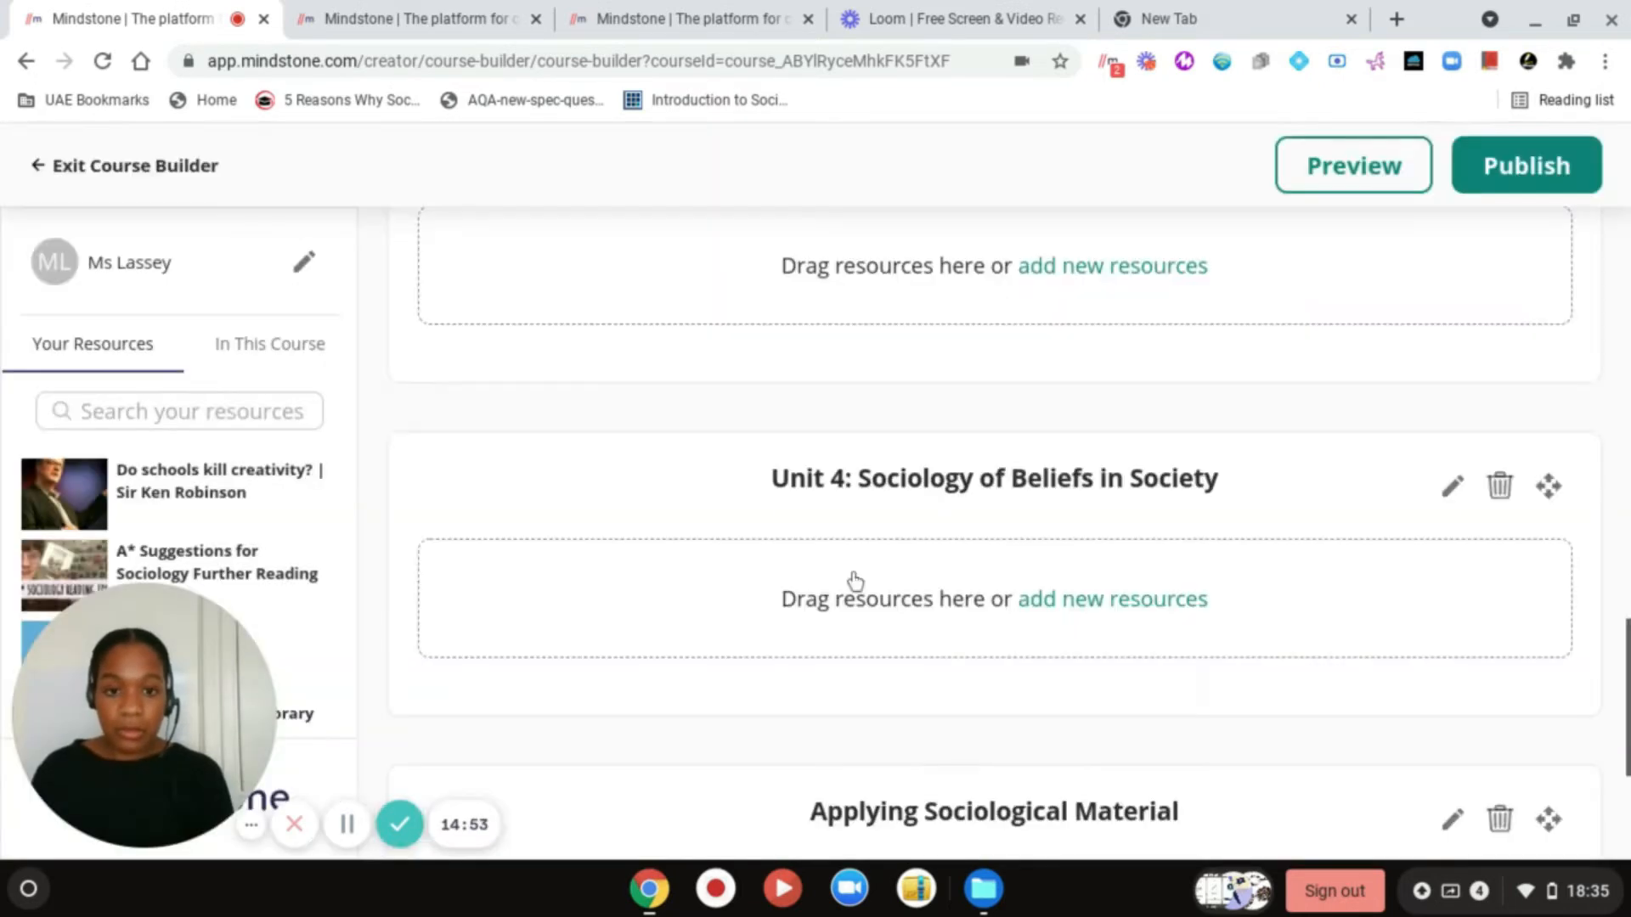
pyautogui.scroll(-4, 855, 580)
# - Open the course preview and examine its header, learning outcomes and list of contents
pyautogui.scroll(7, 854, 581)
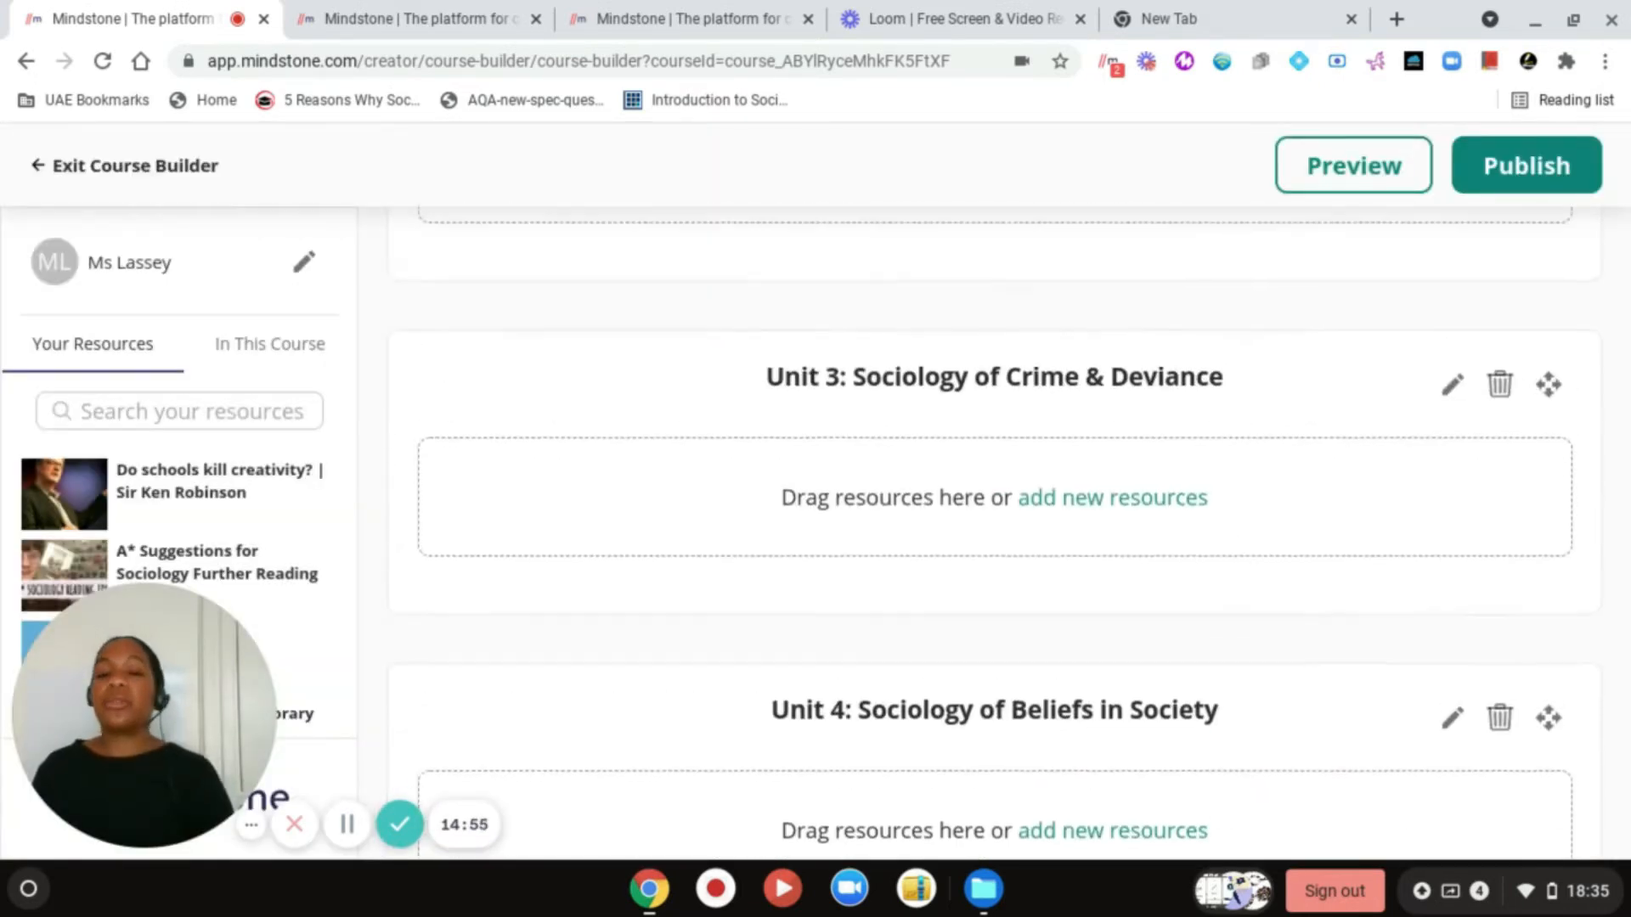
pyautogui.scroll(15, 997, 527)
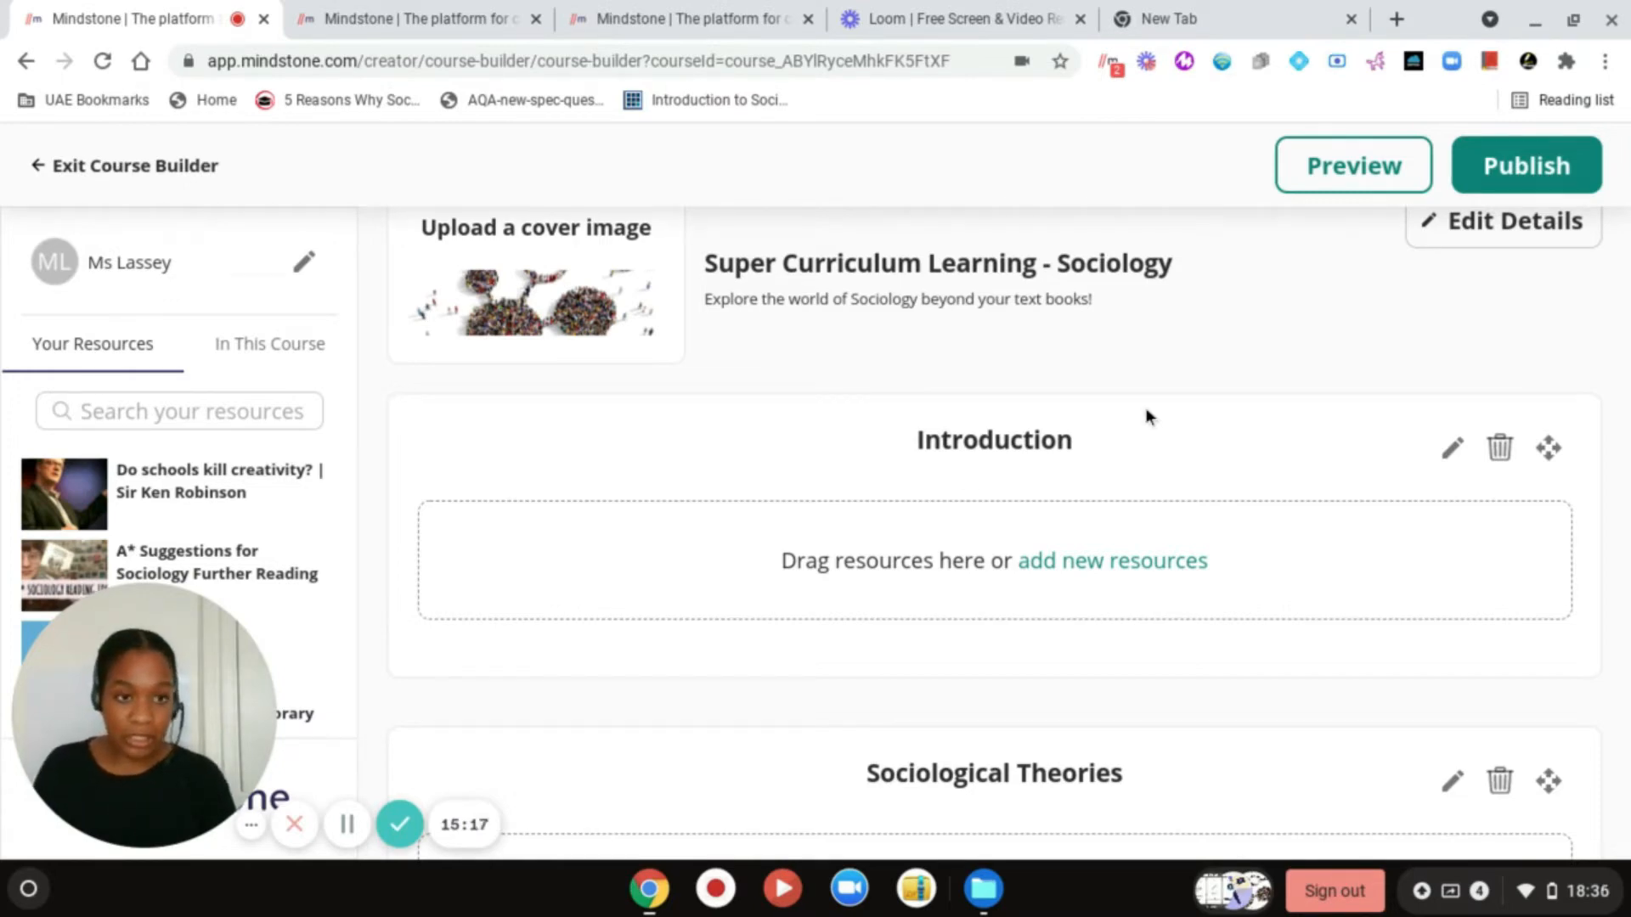
pyautogui.scroll(-1, 1195, 416)
pyautogui.scroll(2, 1195, 409)
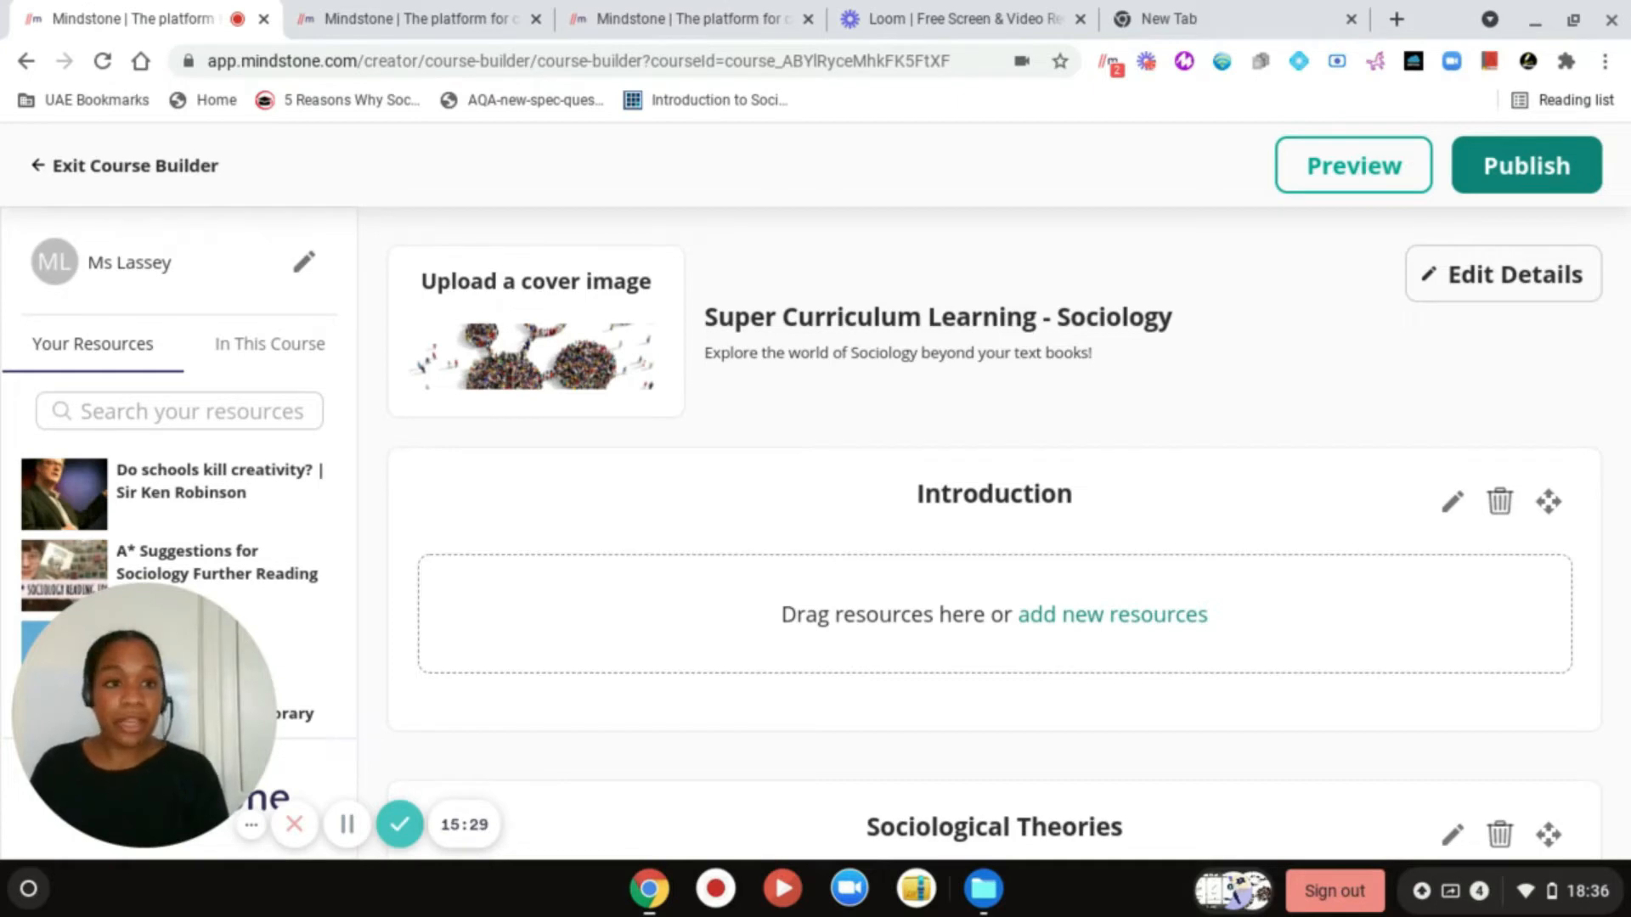
pyautogui.click(1341, 174)
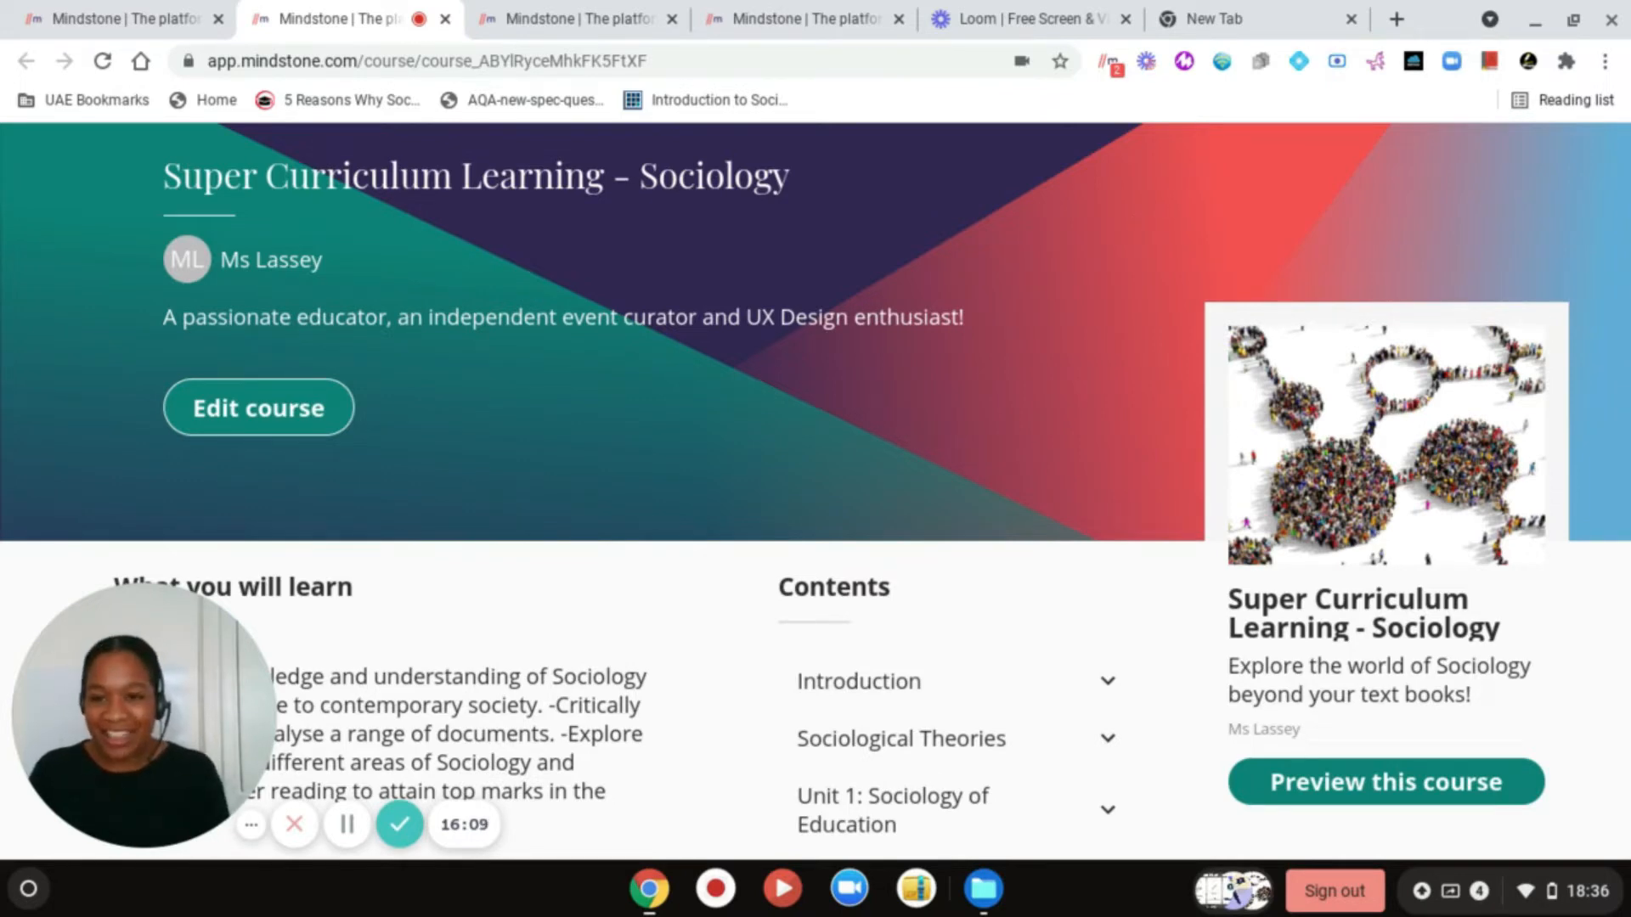
pyautogui.scroll(-2, 923, 414)
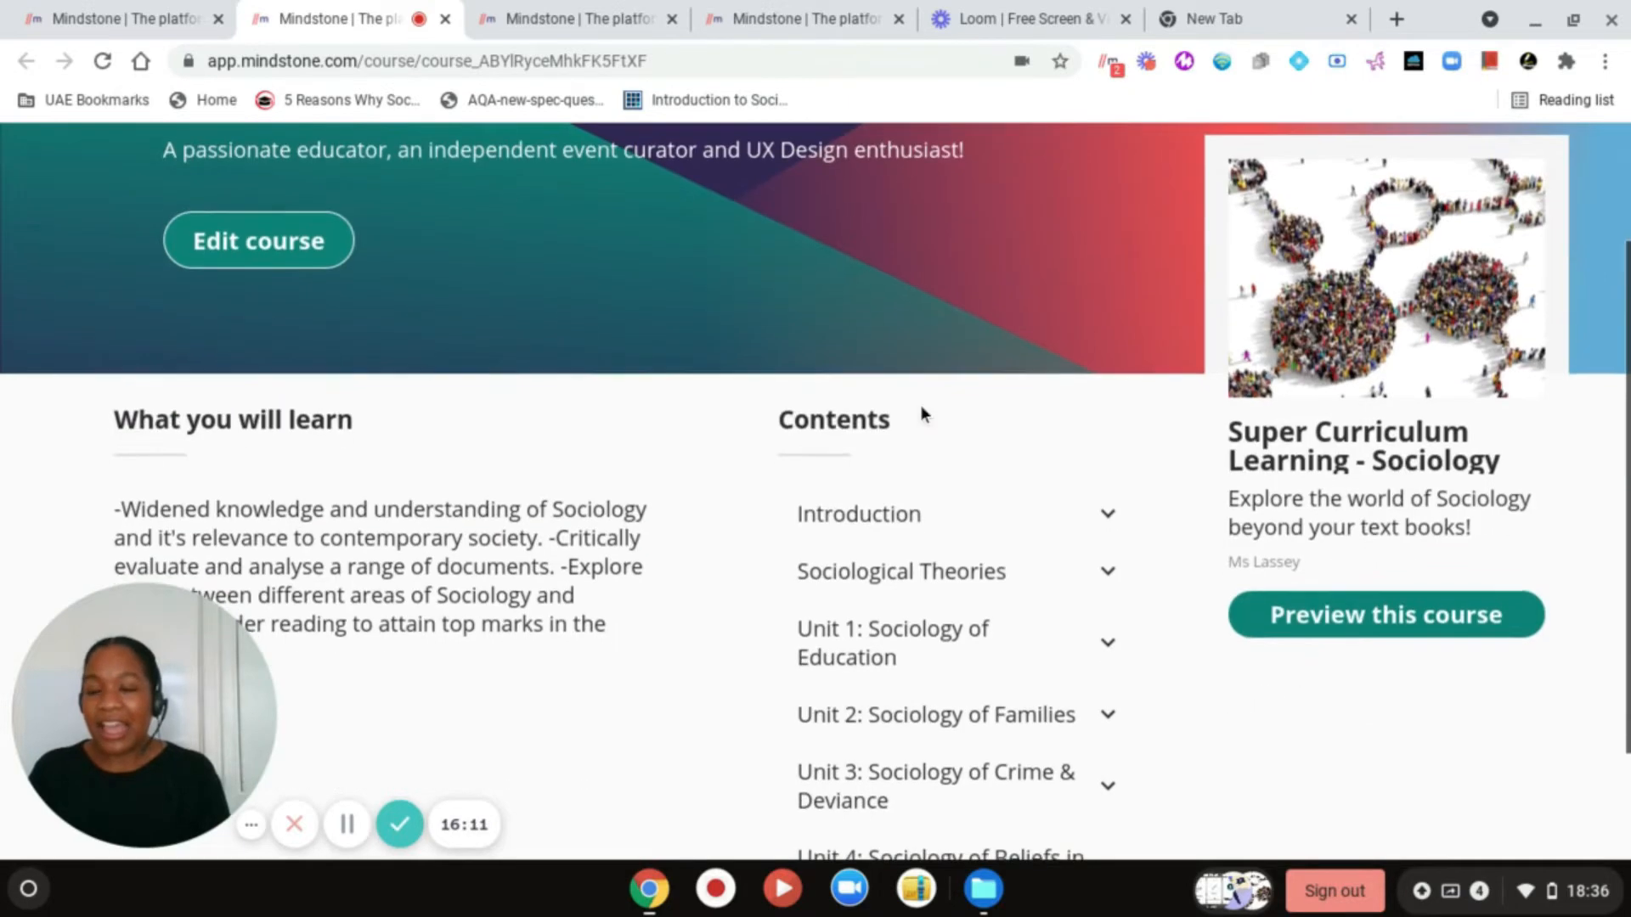
pyautogui.scroll(-2, 488, 326)
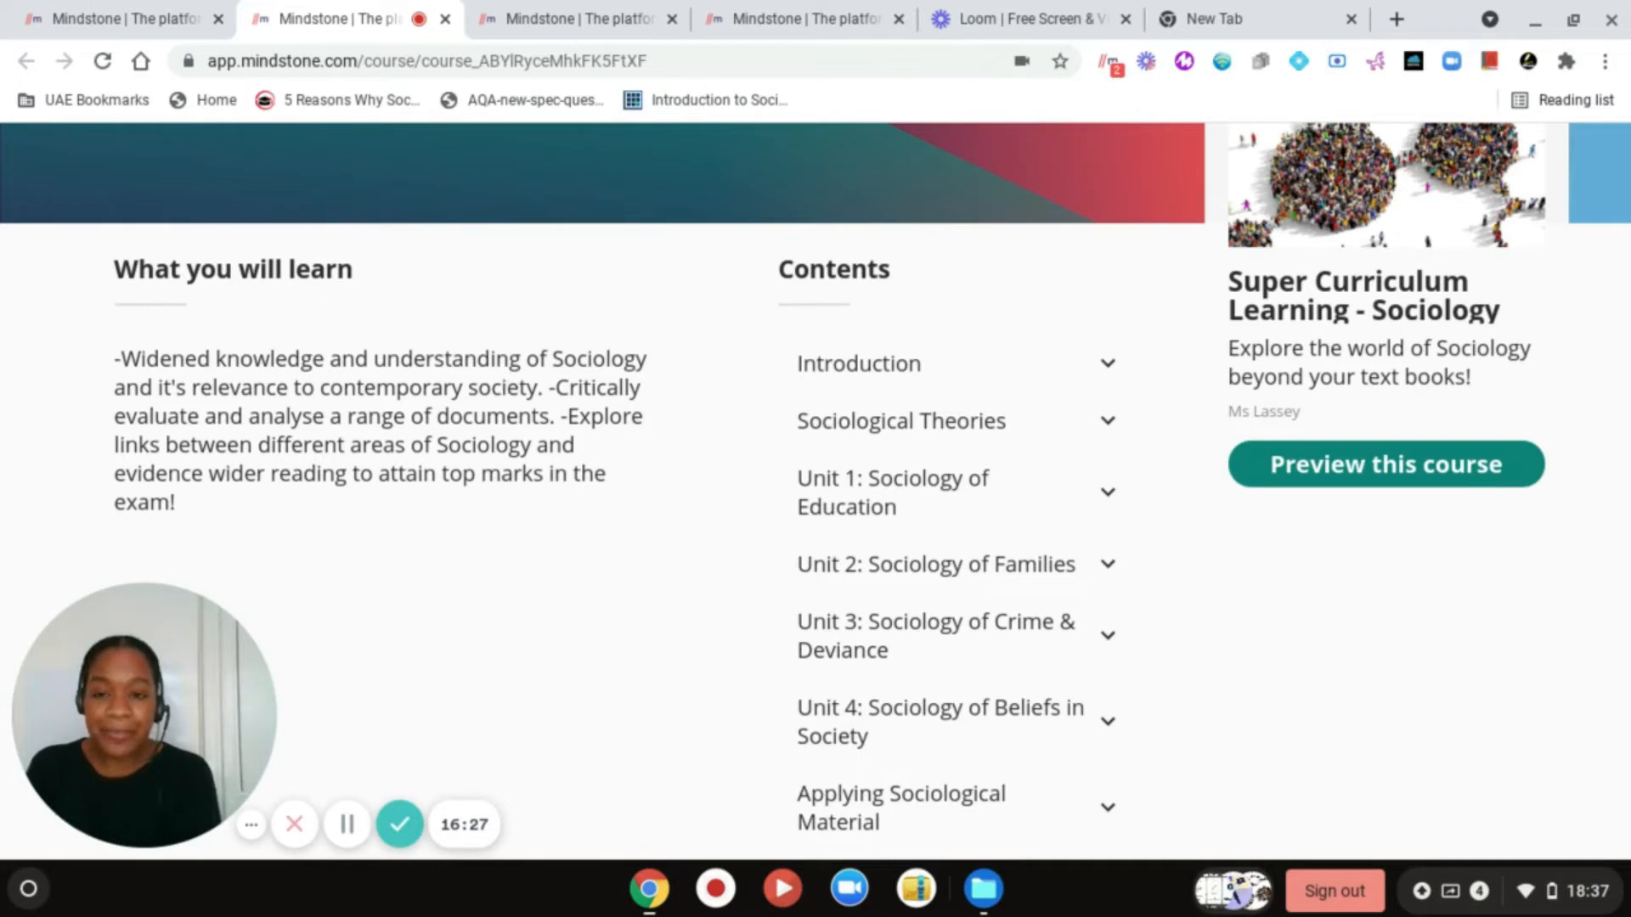
pyautogui.scroll(1, 595, 436)
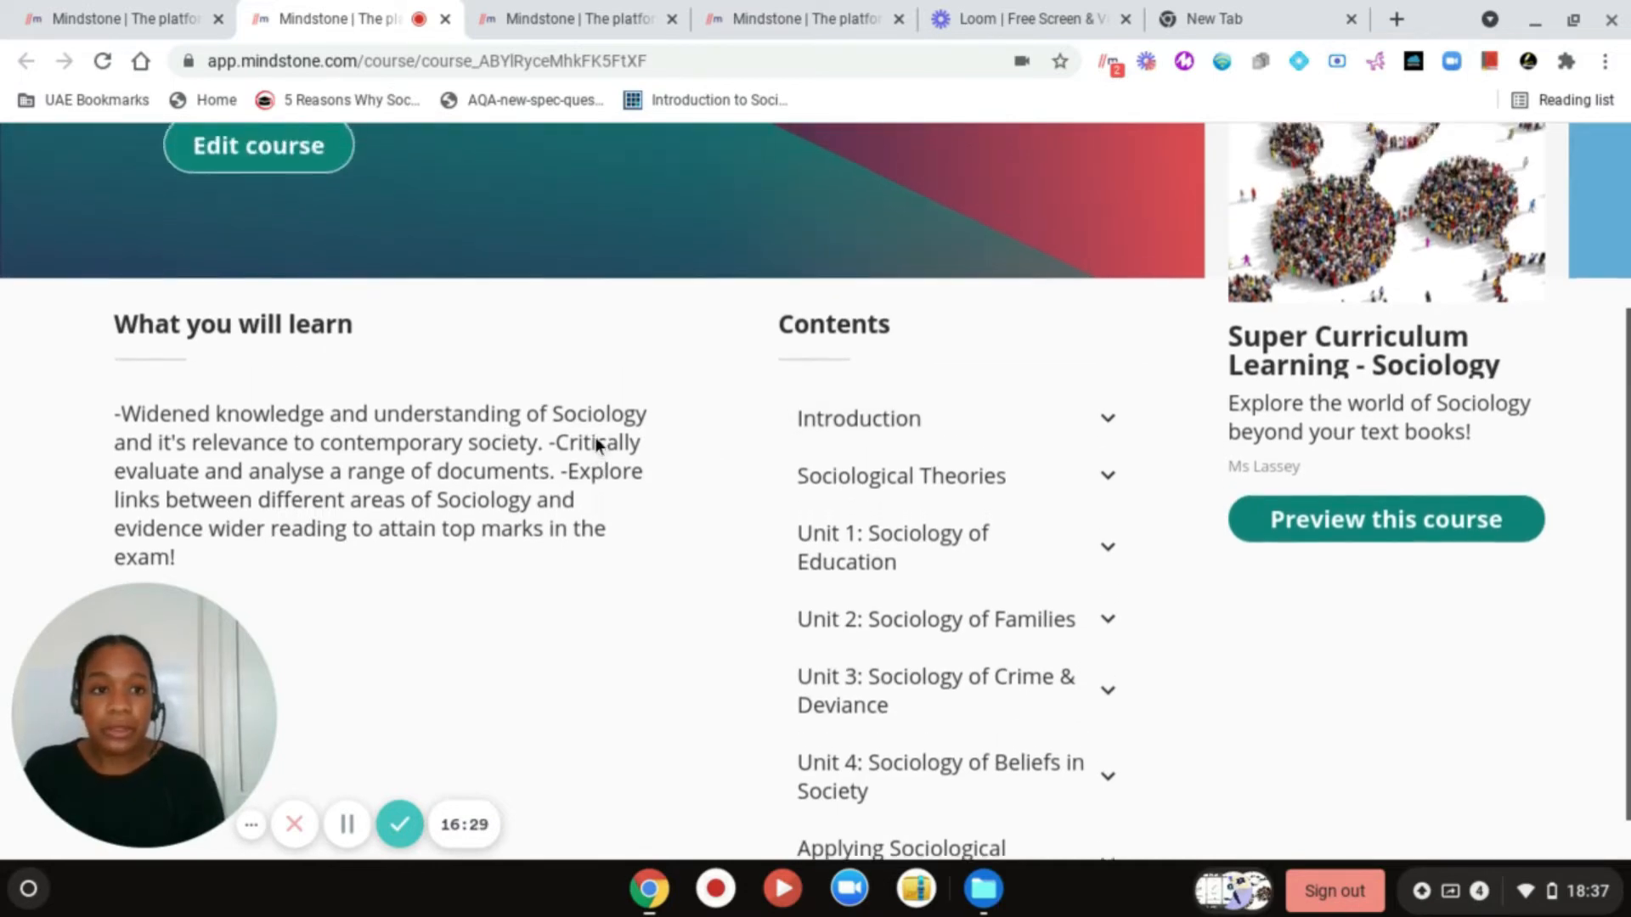
pyautogui.scroll(-1, 595, 437)
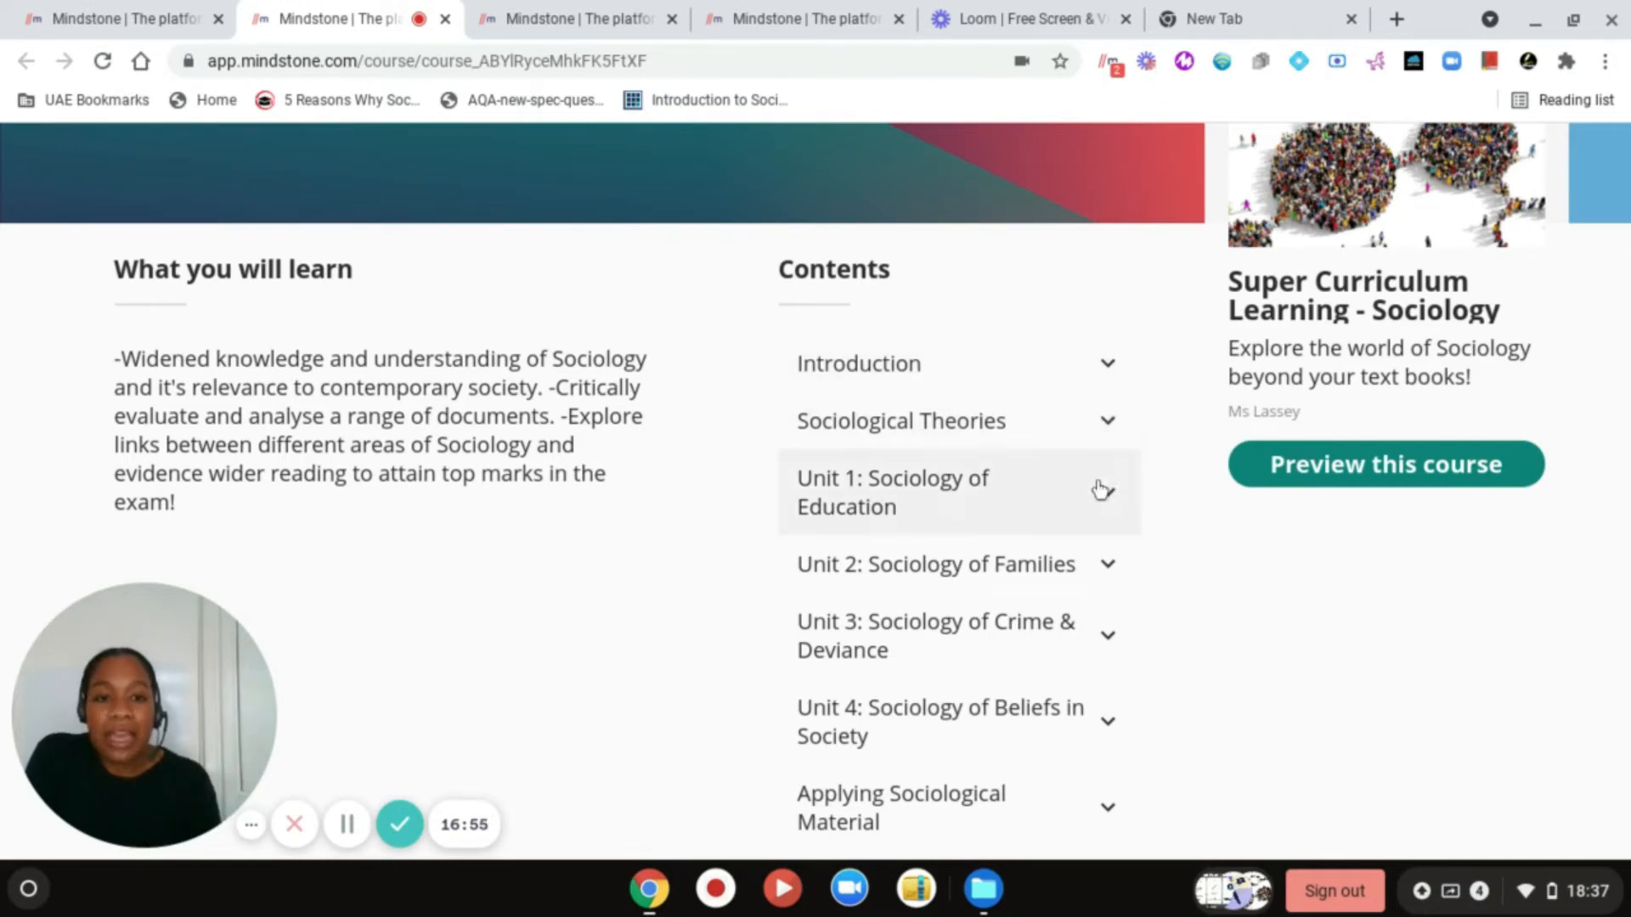
# - Expand the Introduction entry in the preview's contents and look over the whole course page again
pyautogui.click(1107, 371)
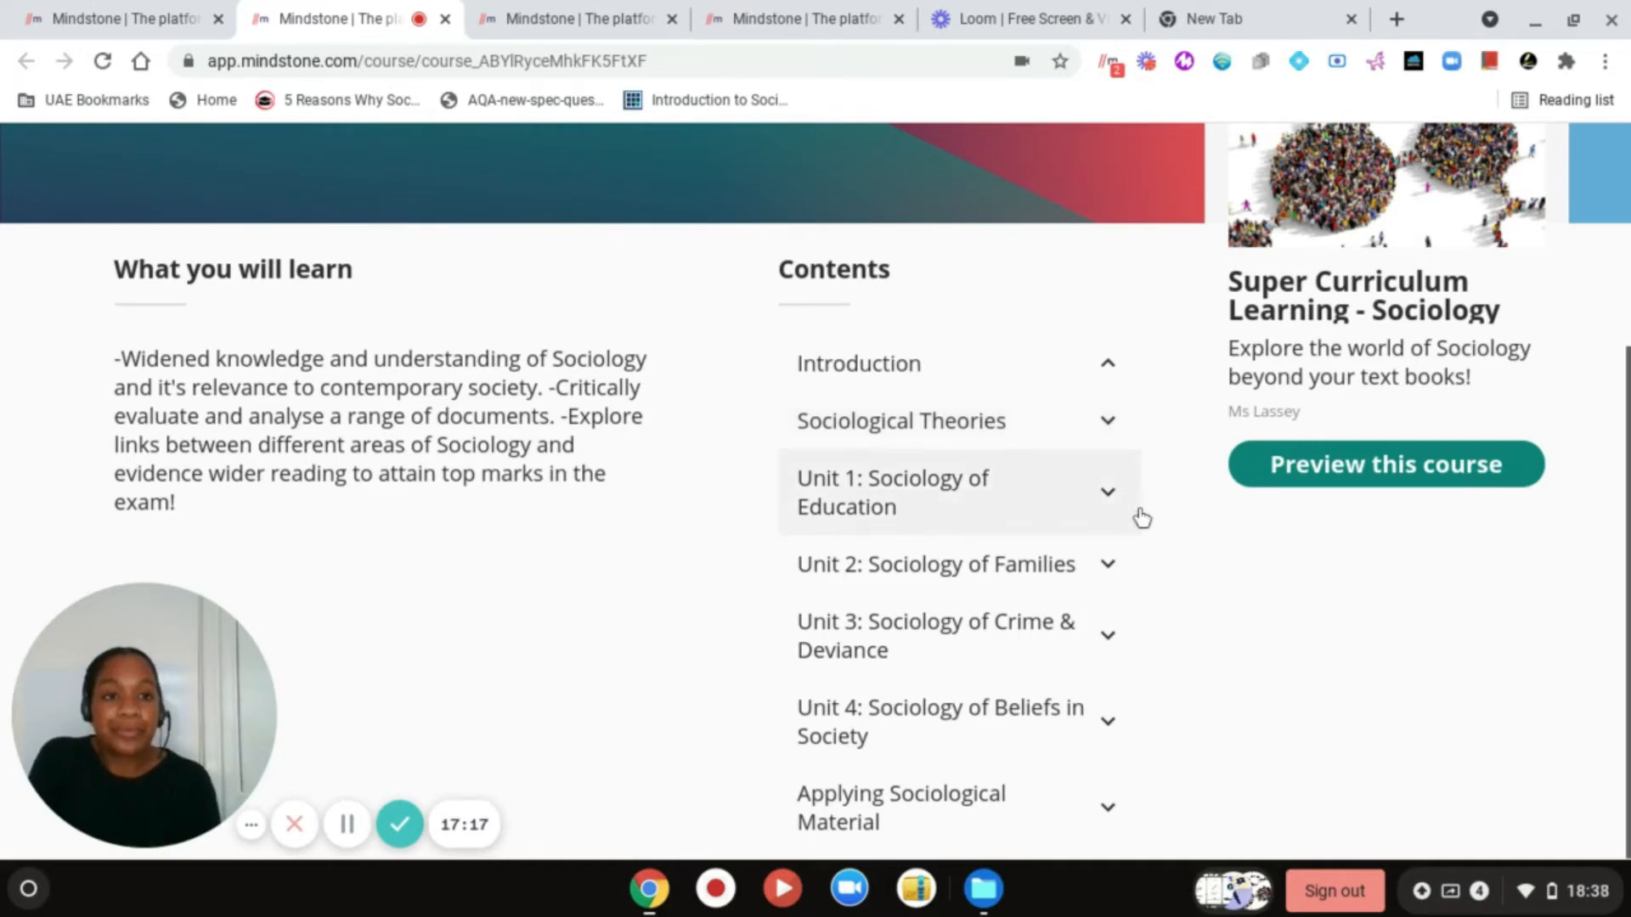
pyautogui.scroll(4, 1142, 519)
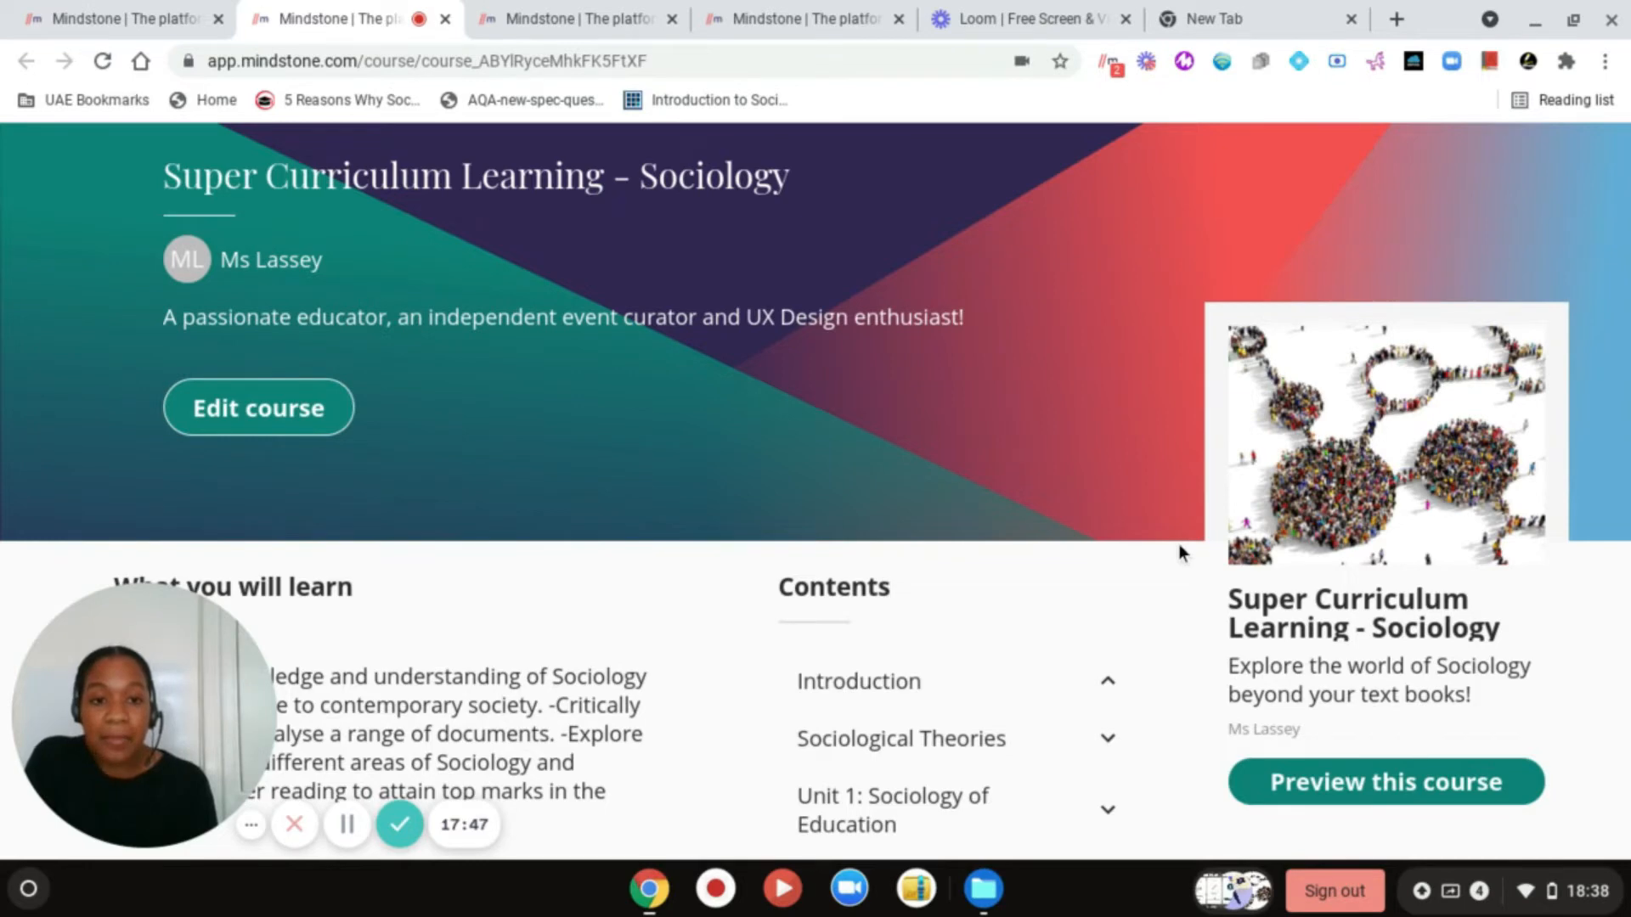
pyautogui.scroll(-2, 1179, 544)
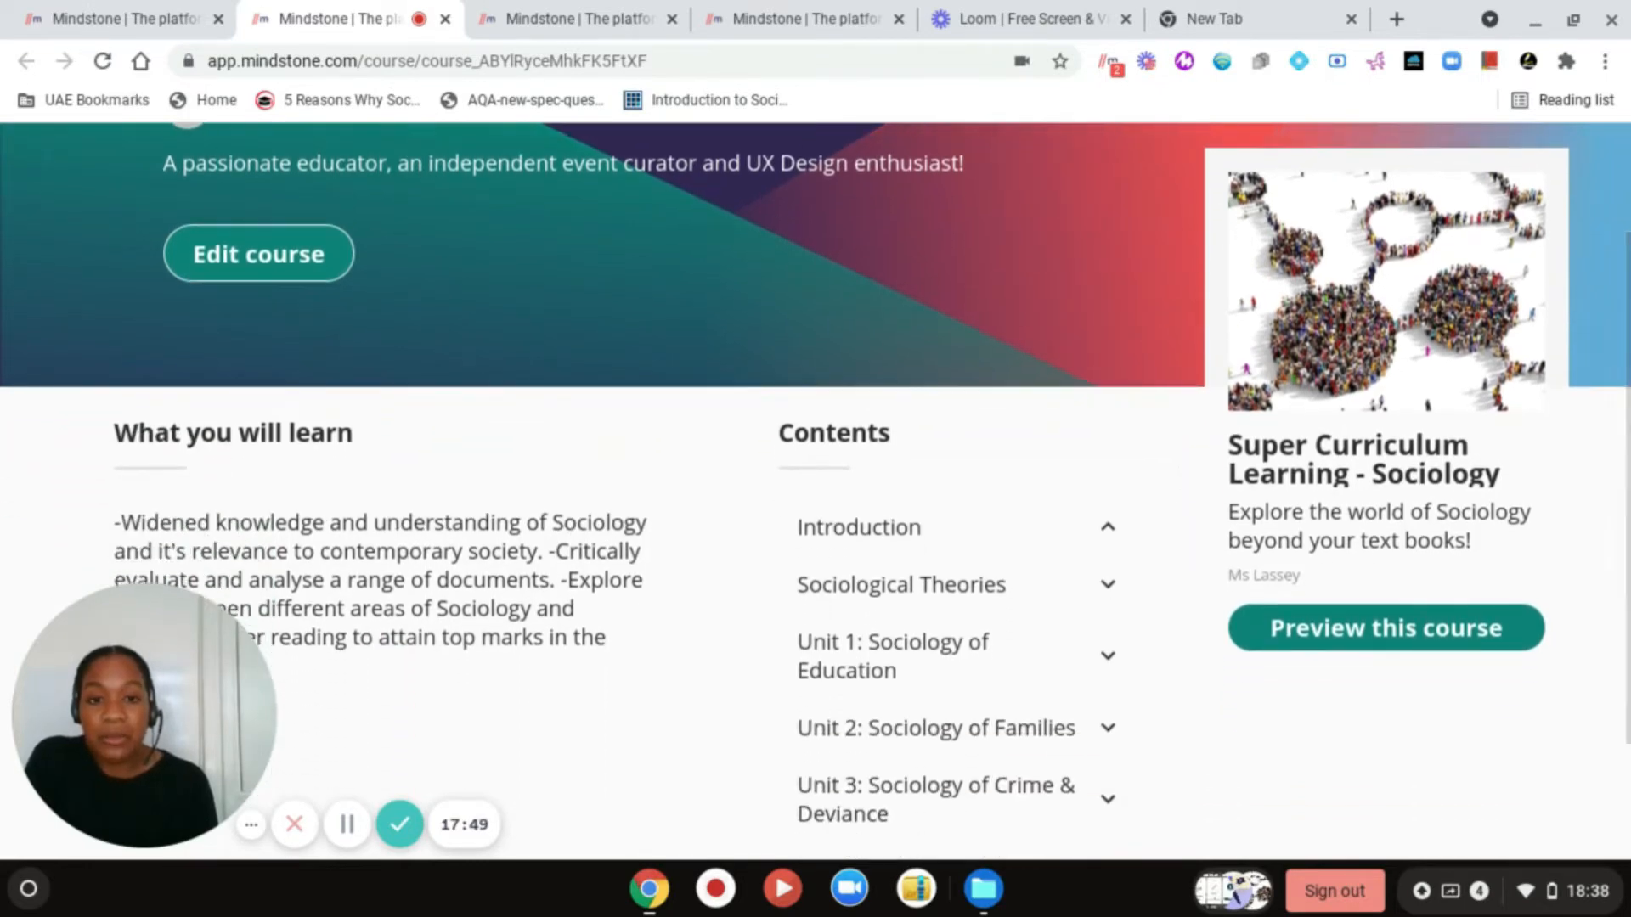
pyautogui.scroll(-2, 815, 492)
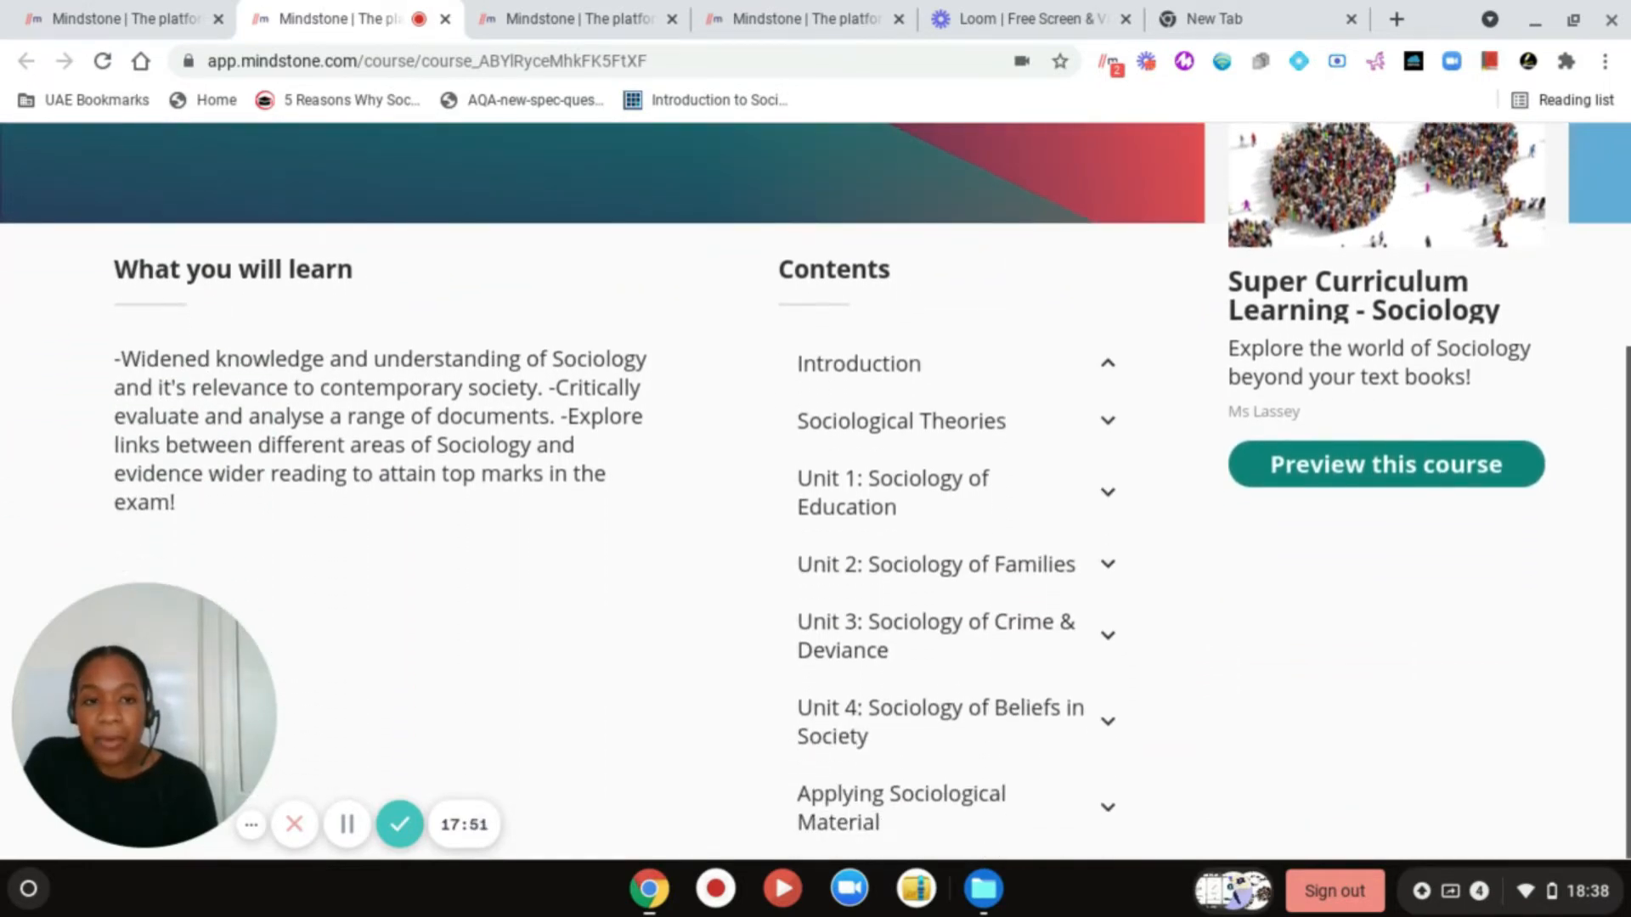
pyautogui.scroll(4, 816, 491)
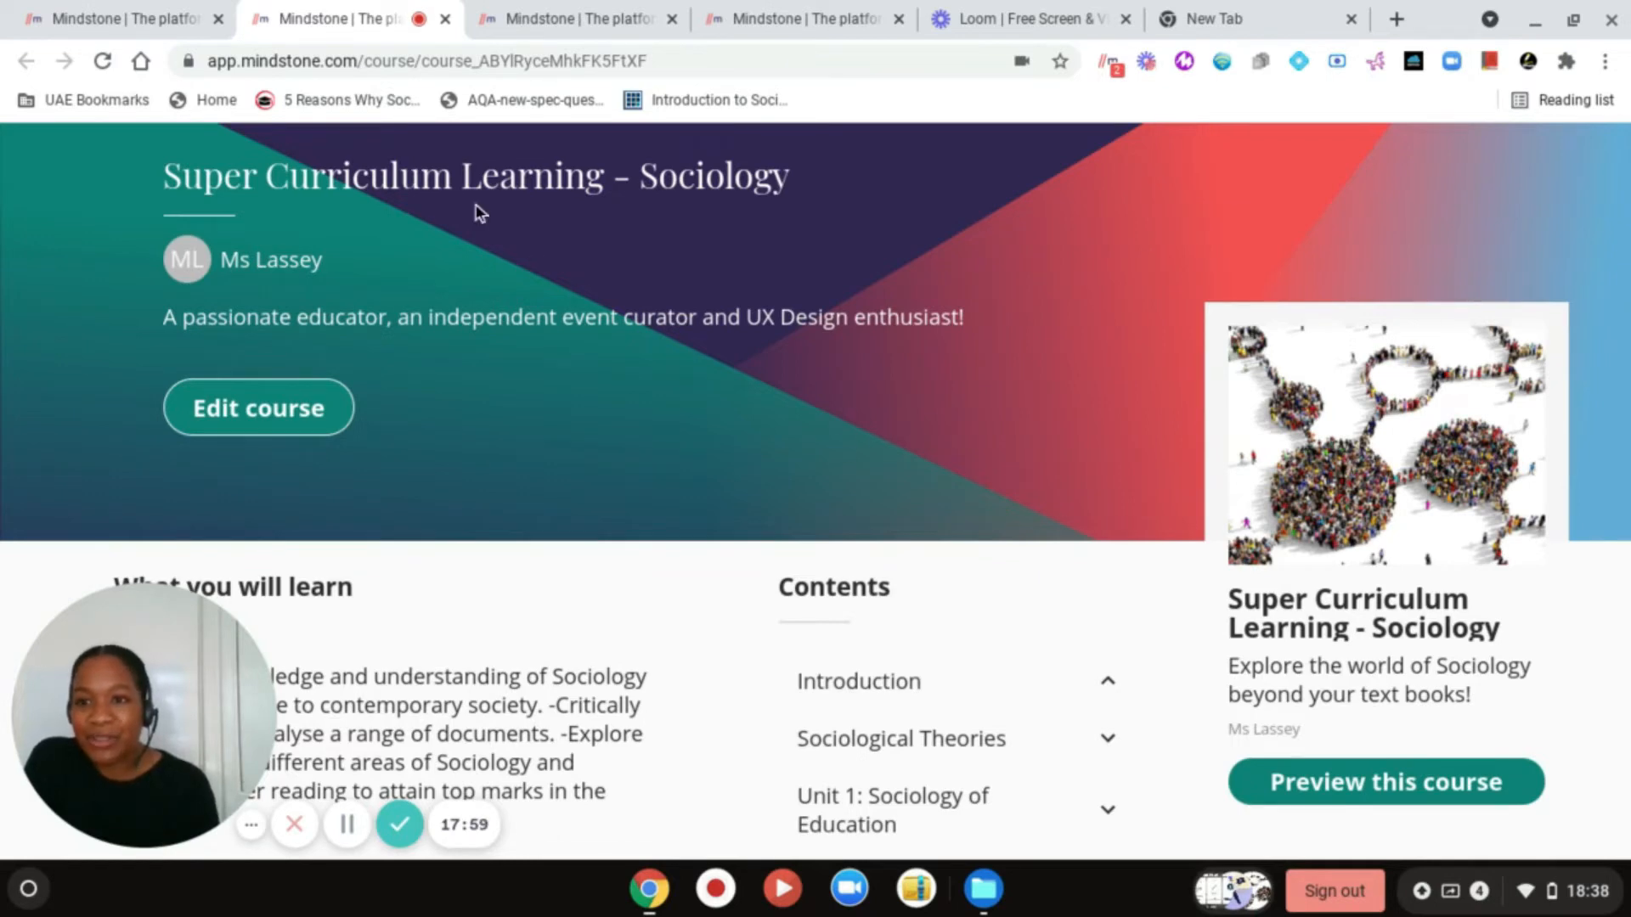
# - Return from the course preview to the course builder
pyautogui.click(94, 18)
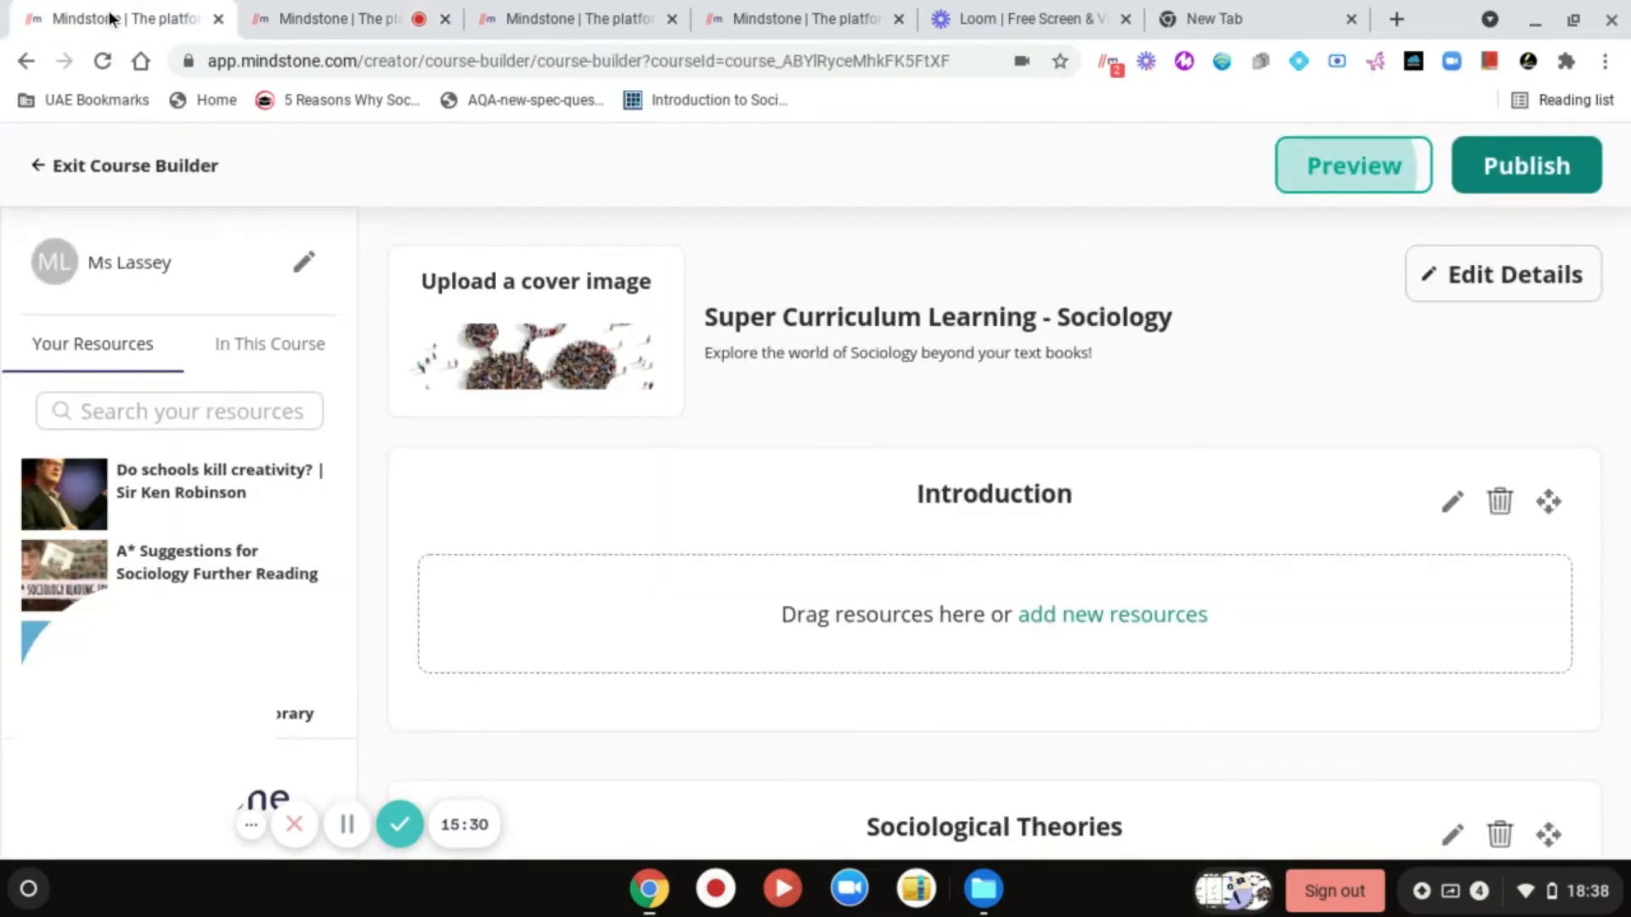
pyautogui.click(327, 18)
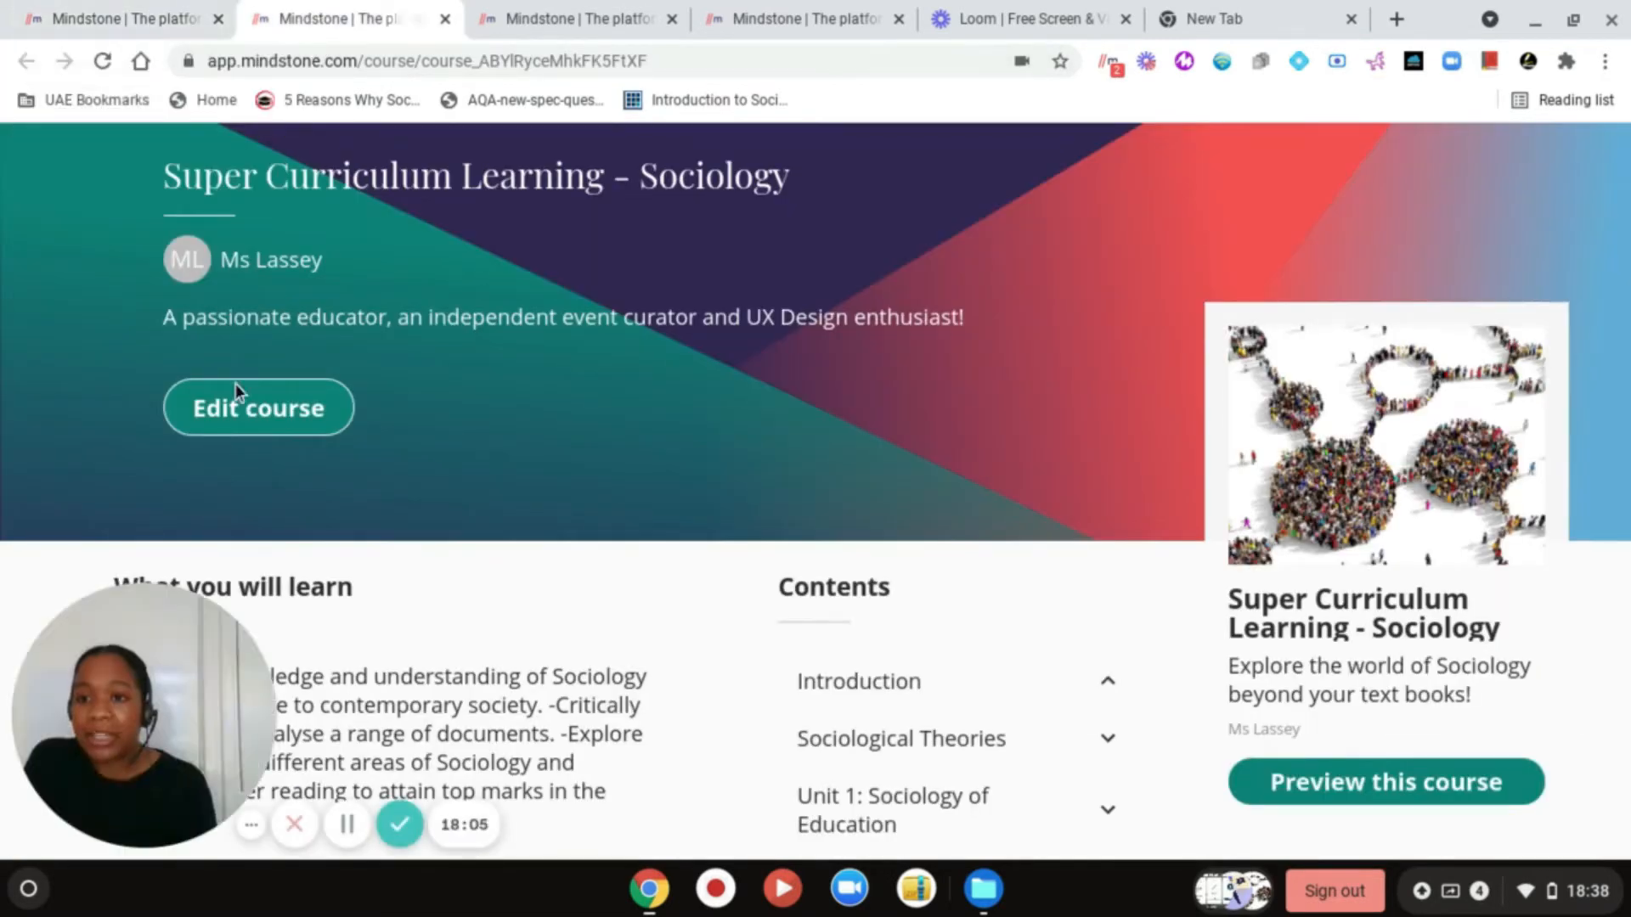
pyautogui.click(228, 412)
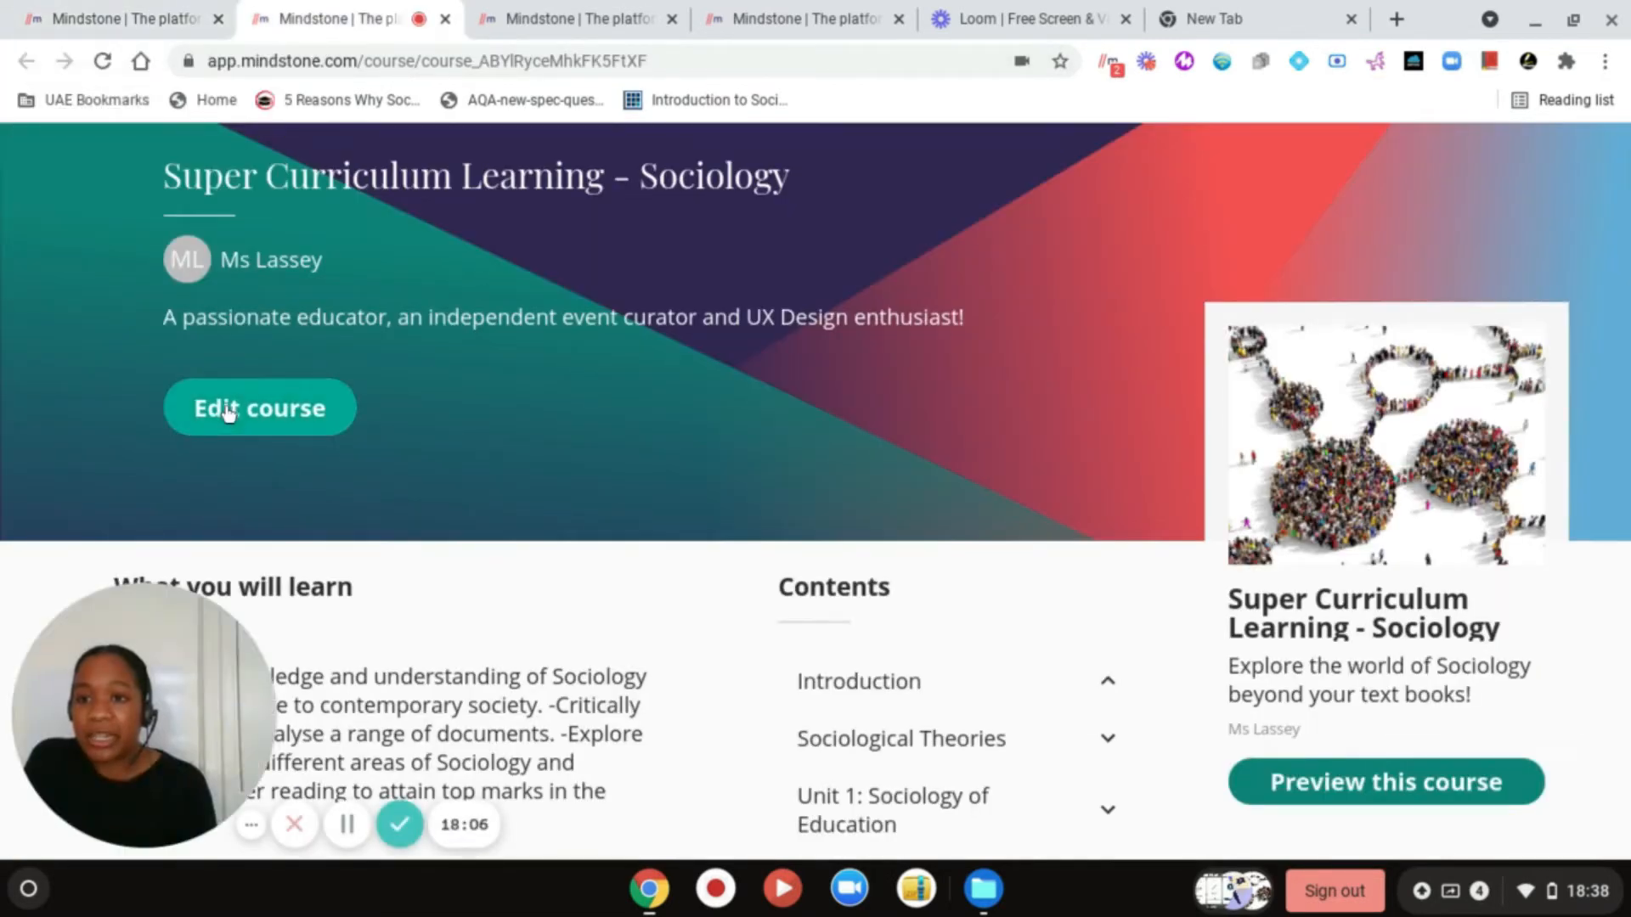
pyautogui.click(140, 12)
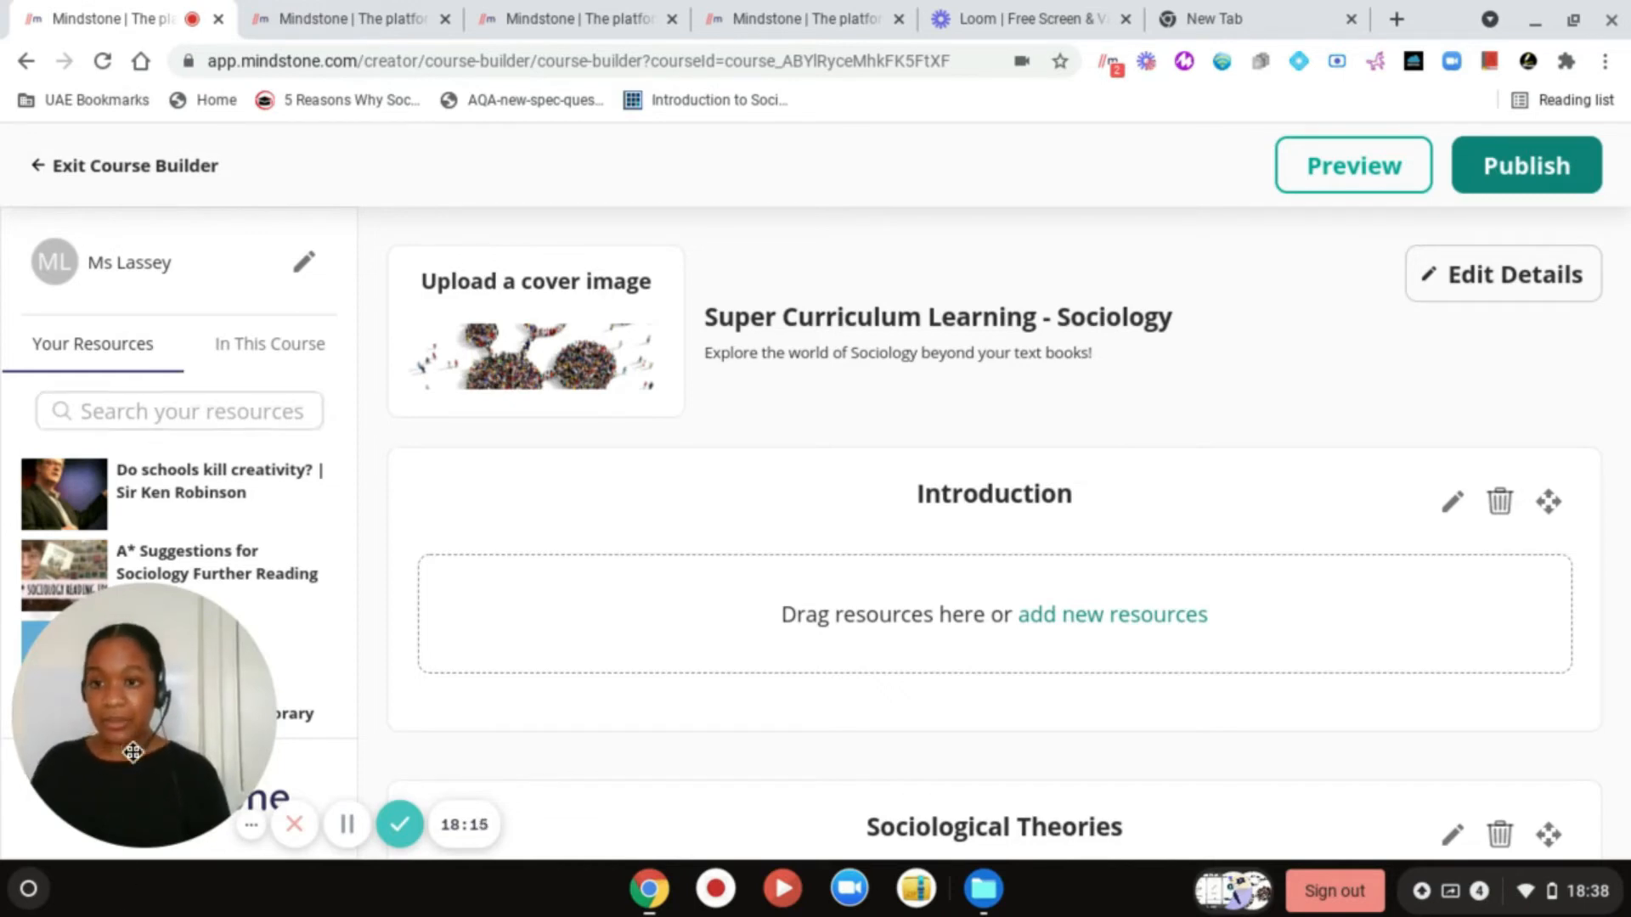
# - Look through the resources listed for this course, and return to the full list of own resources
pyautogui.click(245, 352)
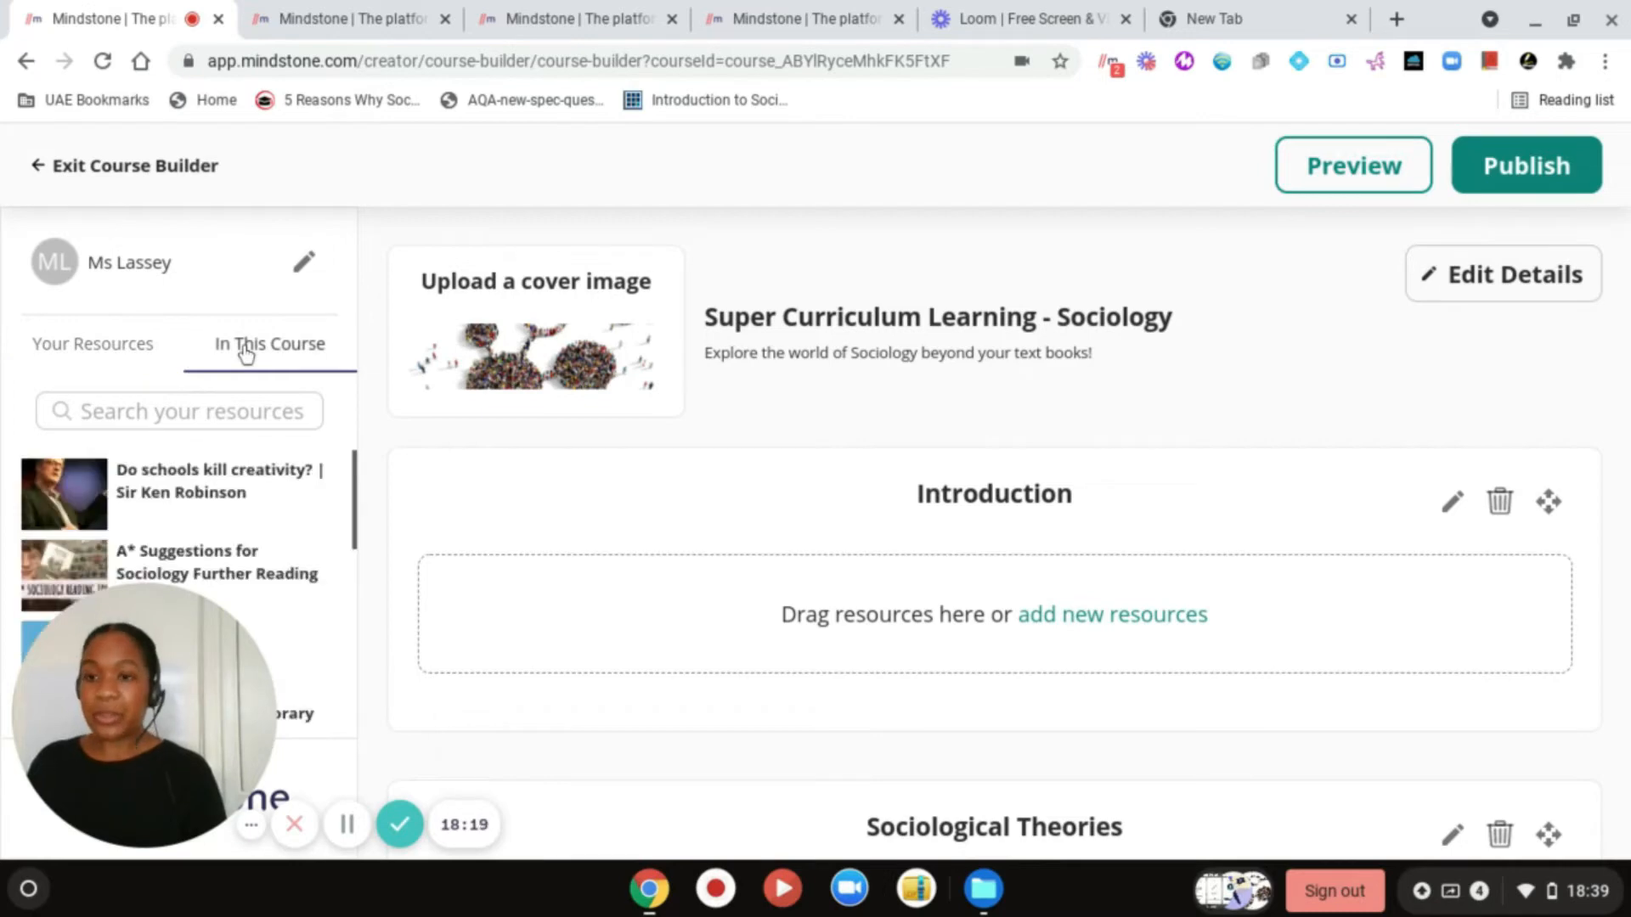
pyautogui.scroll(-2, 258, 561)
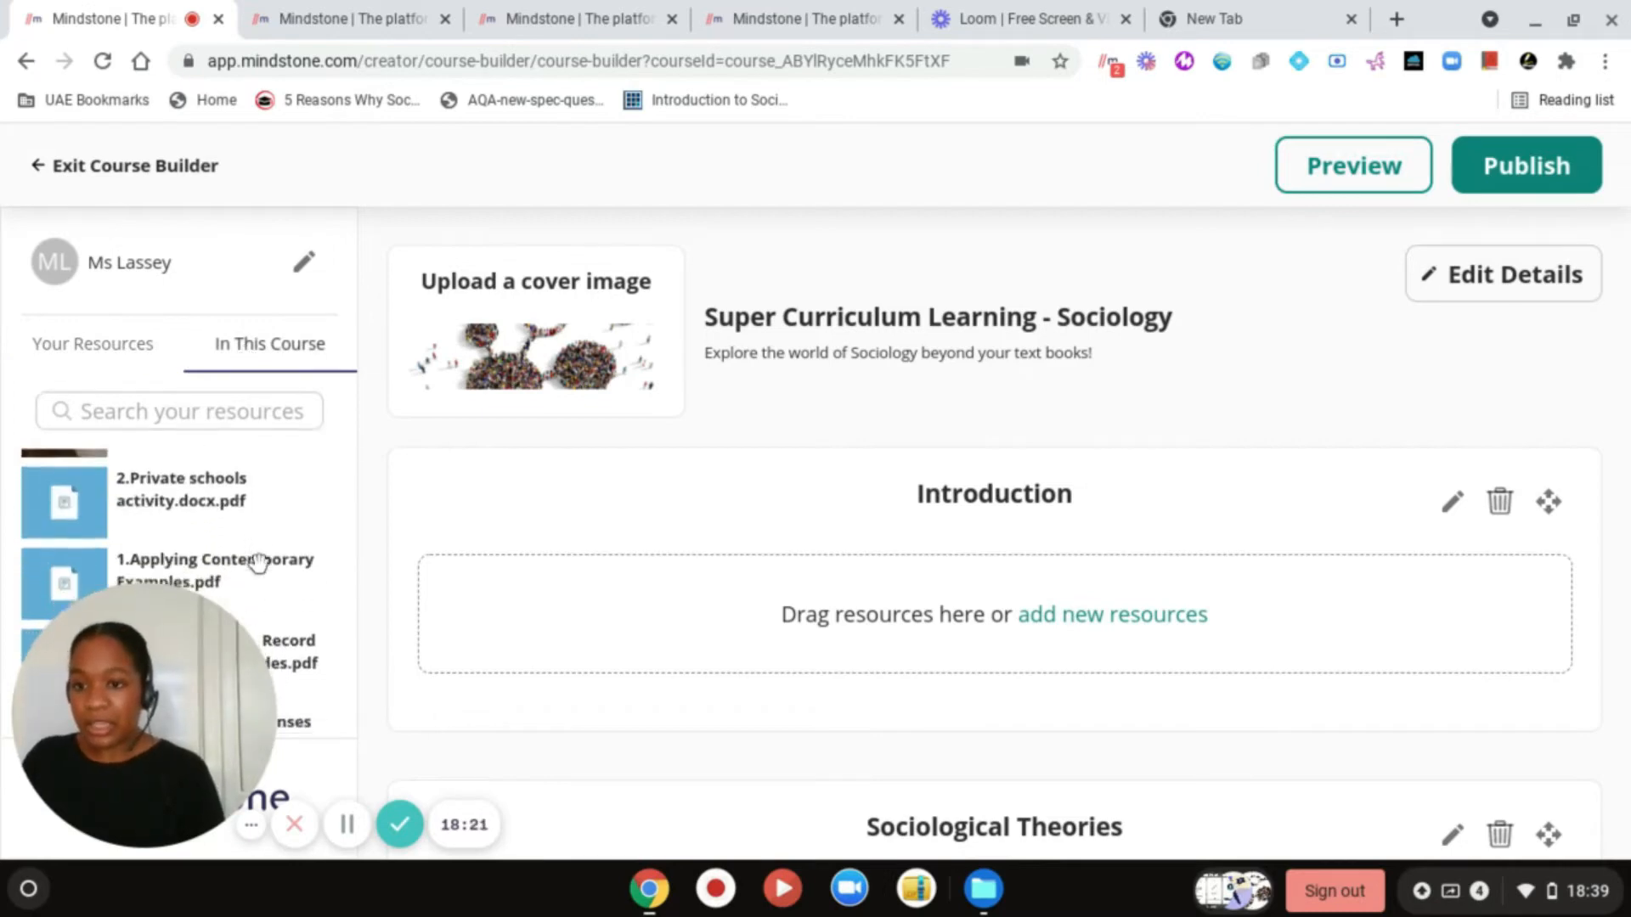
pyautogui.scroll(2, 258, 561)
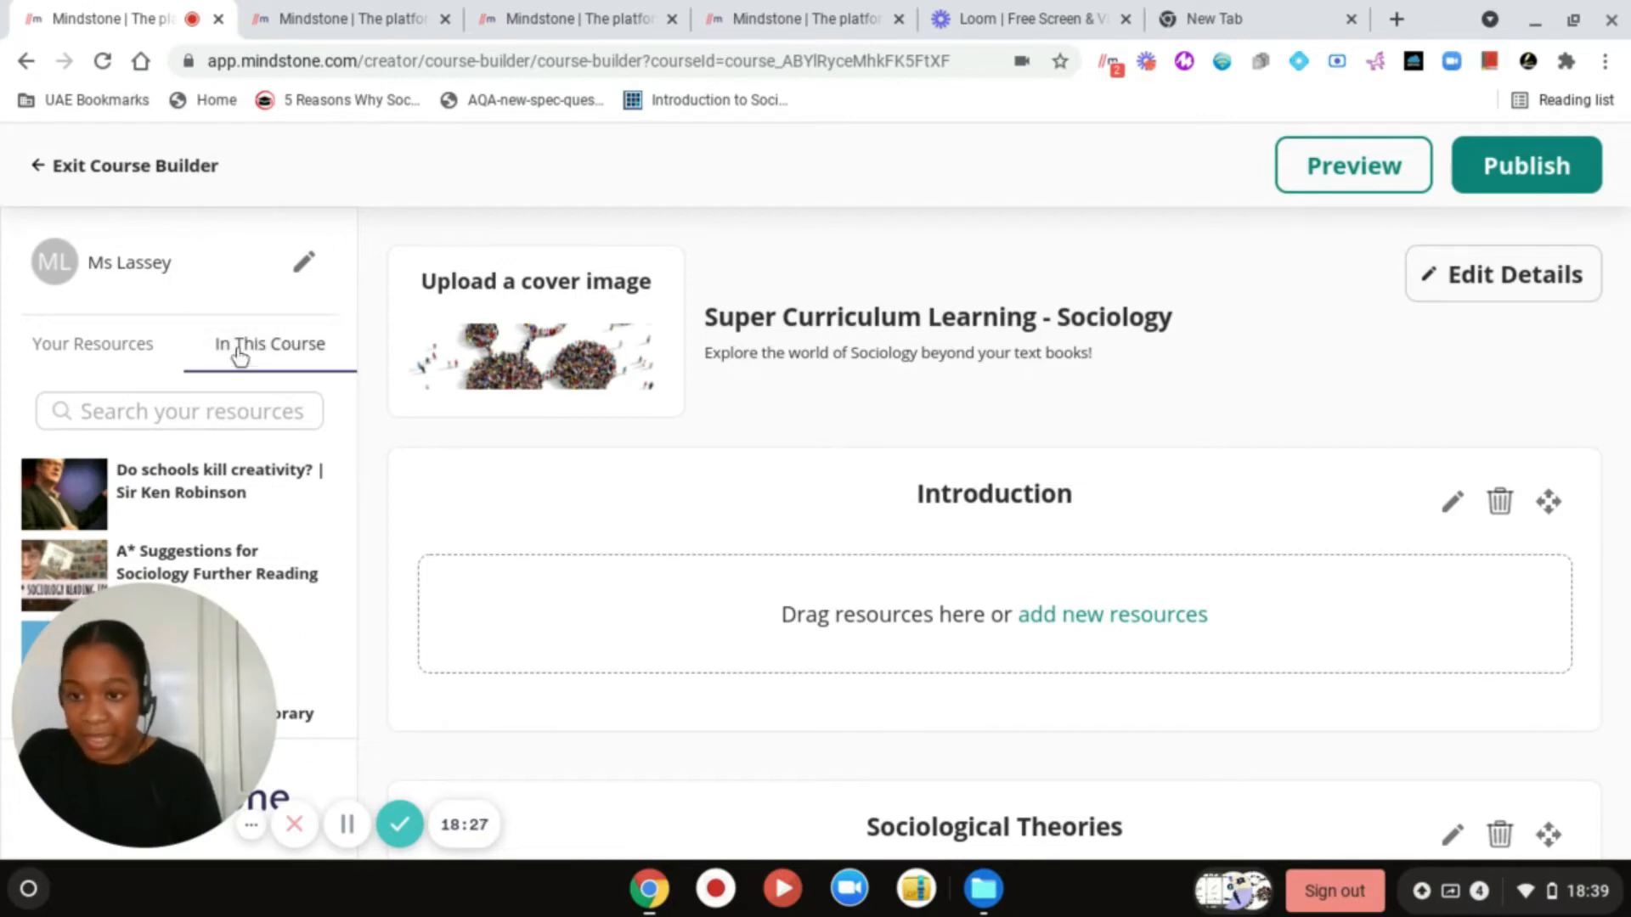
pyautogui.click(127, 351)
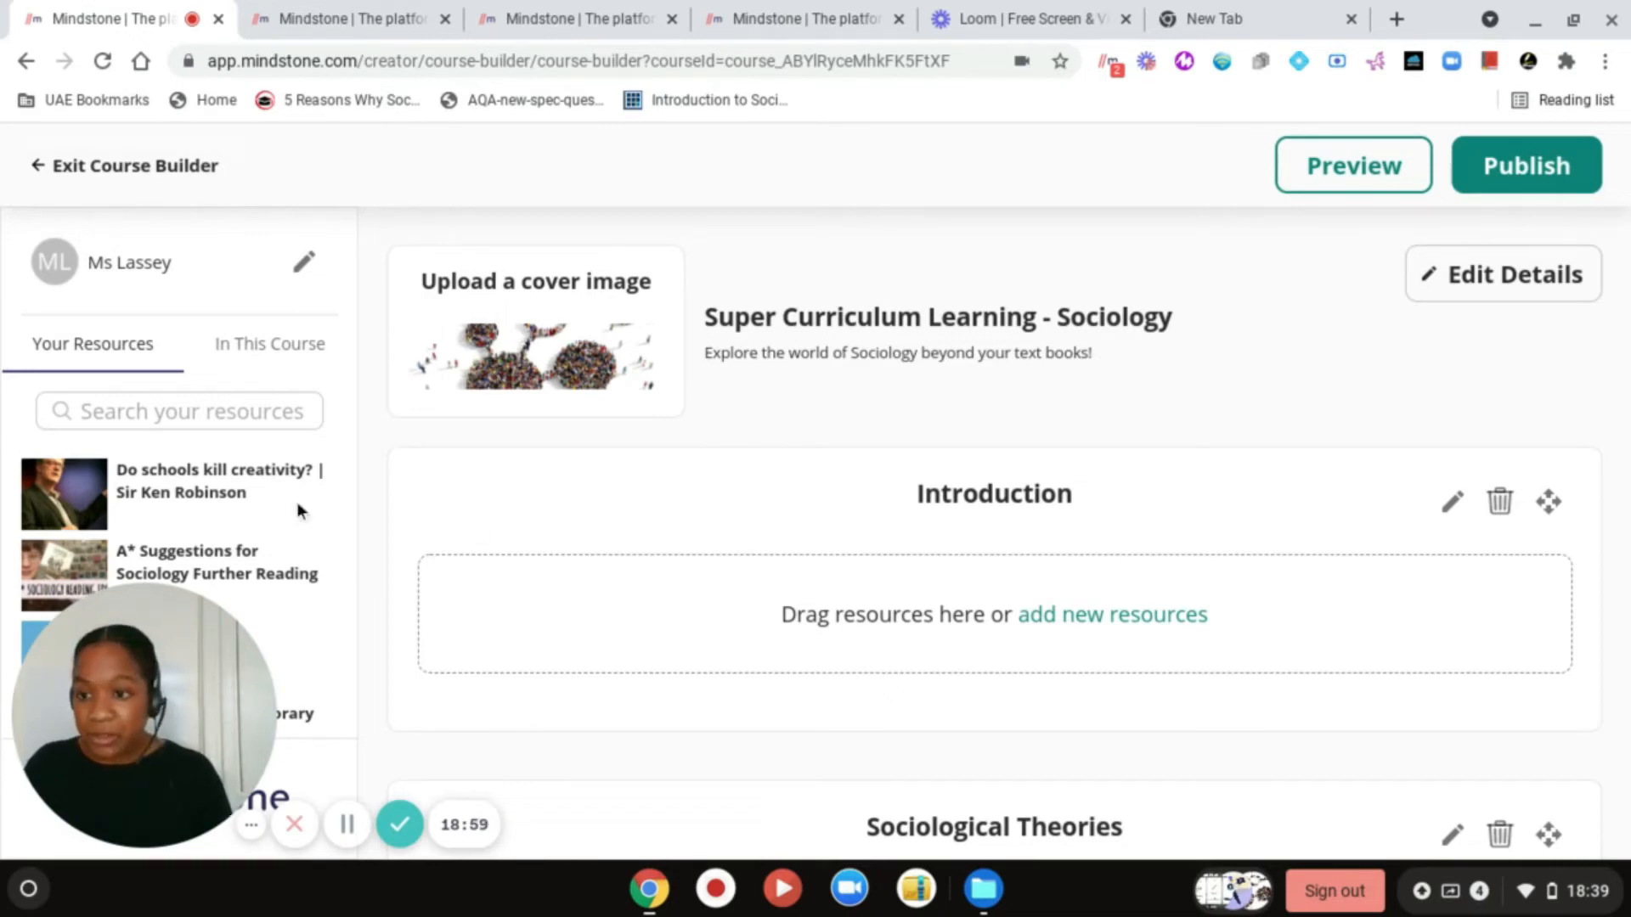
# - Search the resource library for "sociology" and browse the matching resources
pyautogui.click(181, 416)
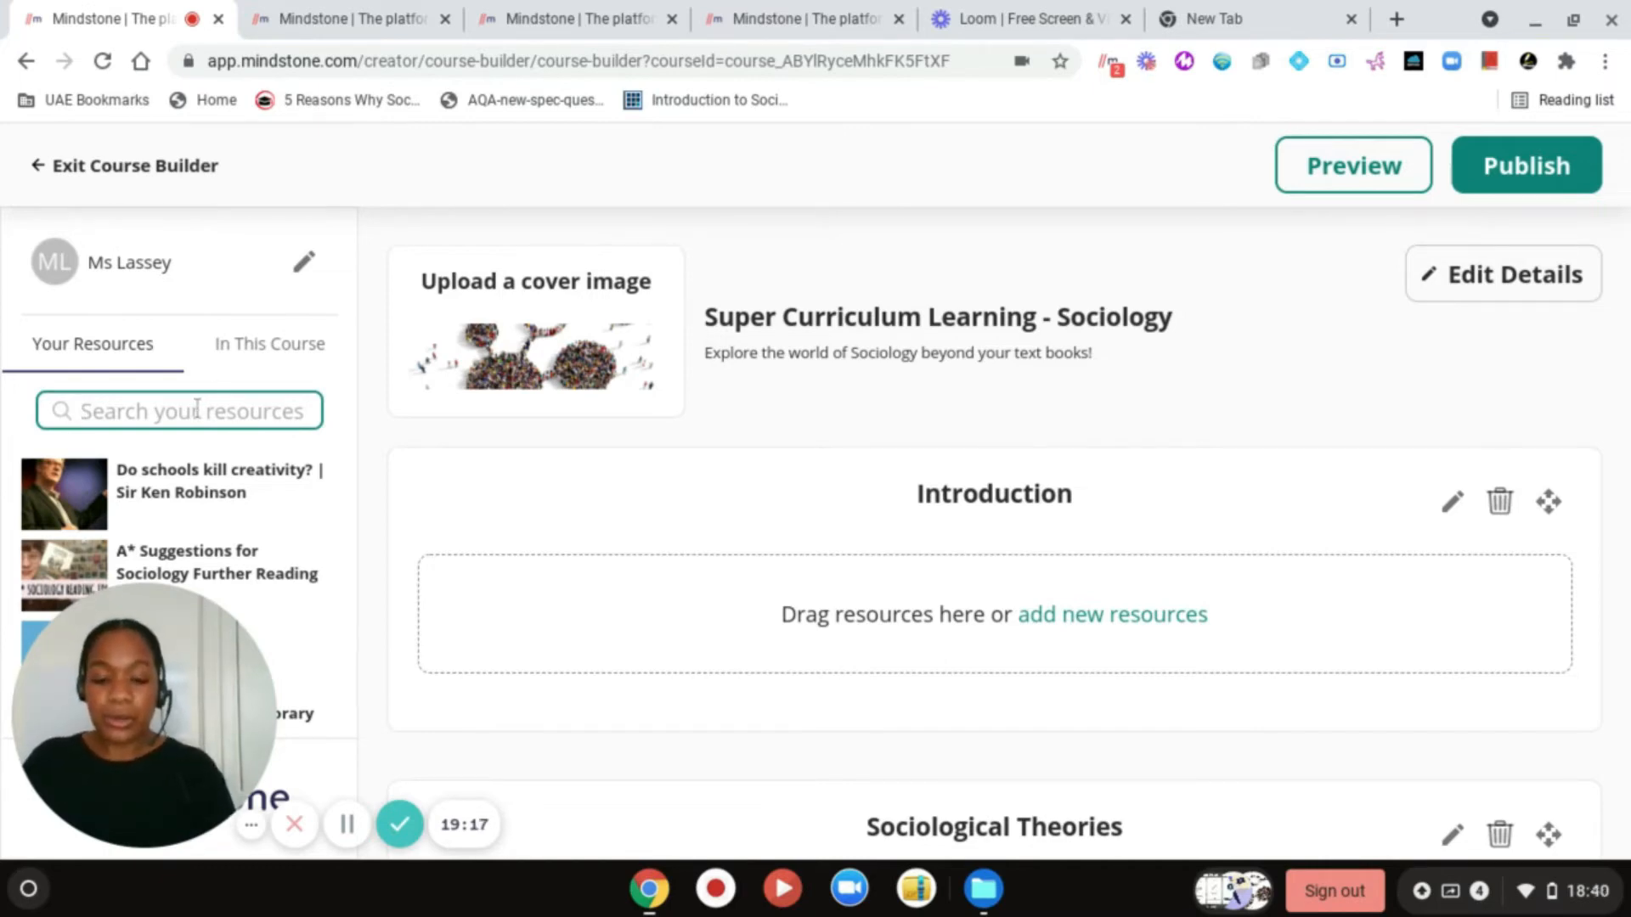
pyautogui.write('sociology')
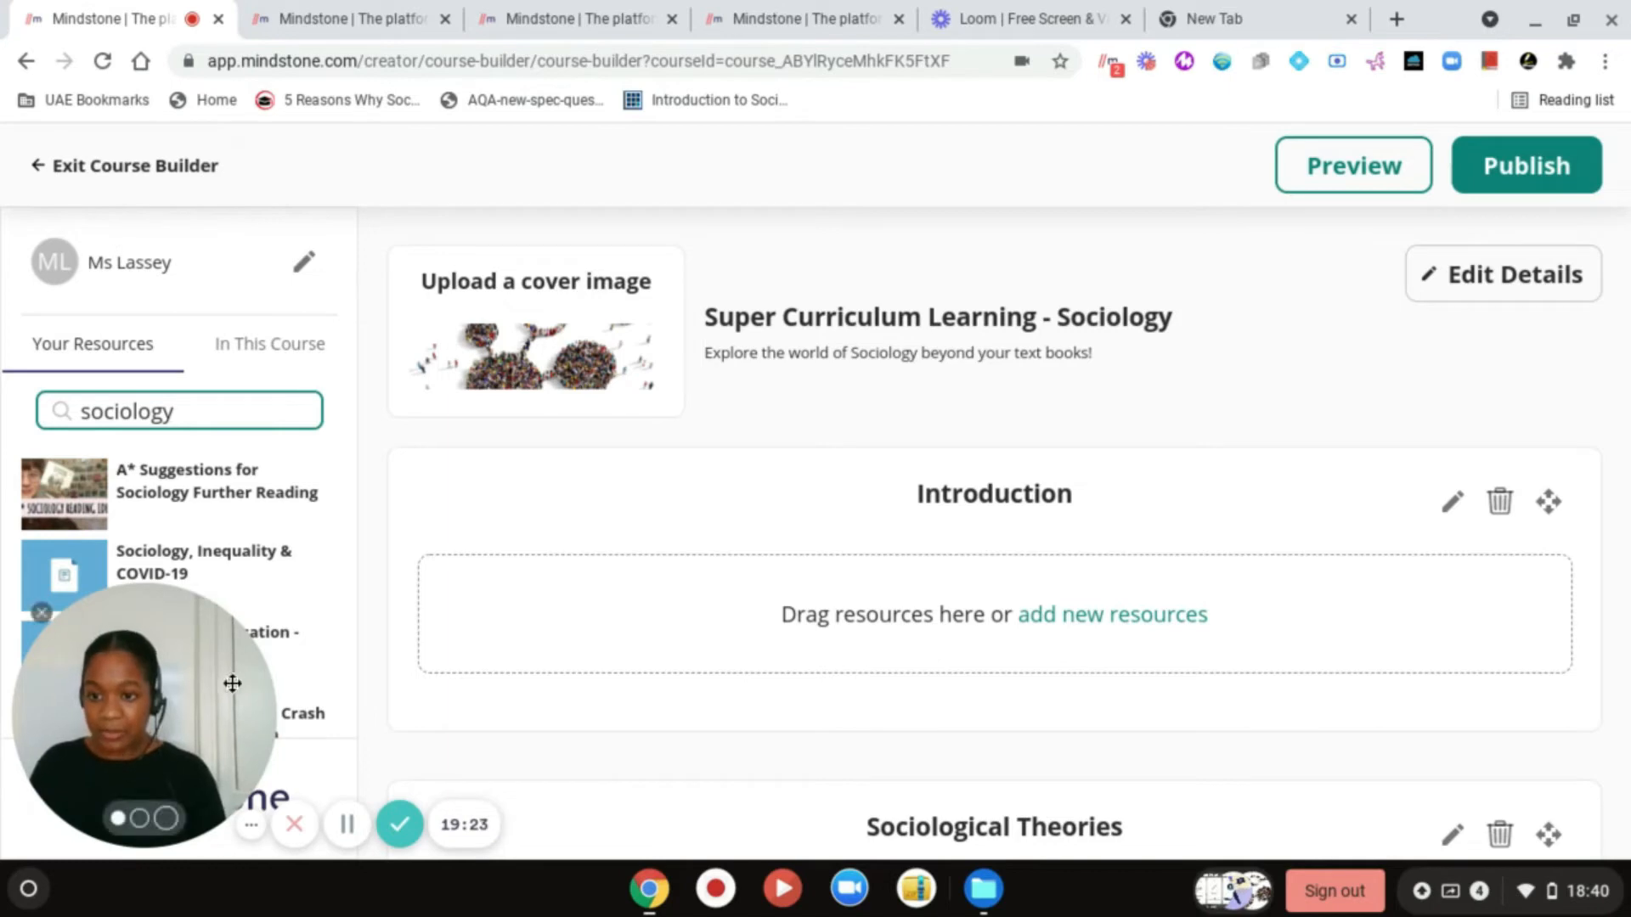
pyautogui.click(119, 820)
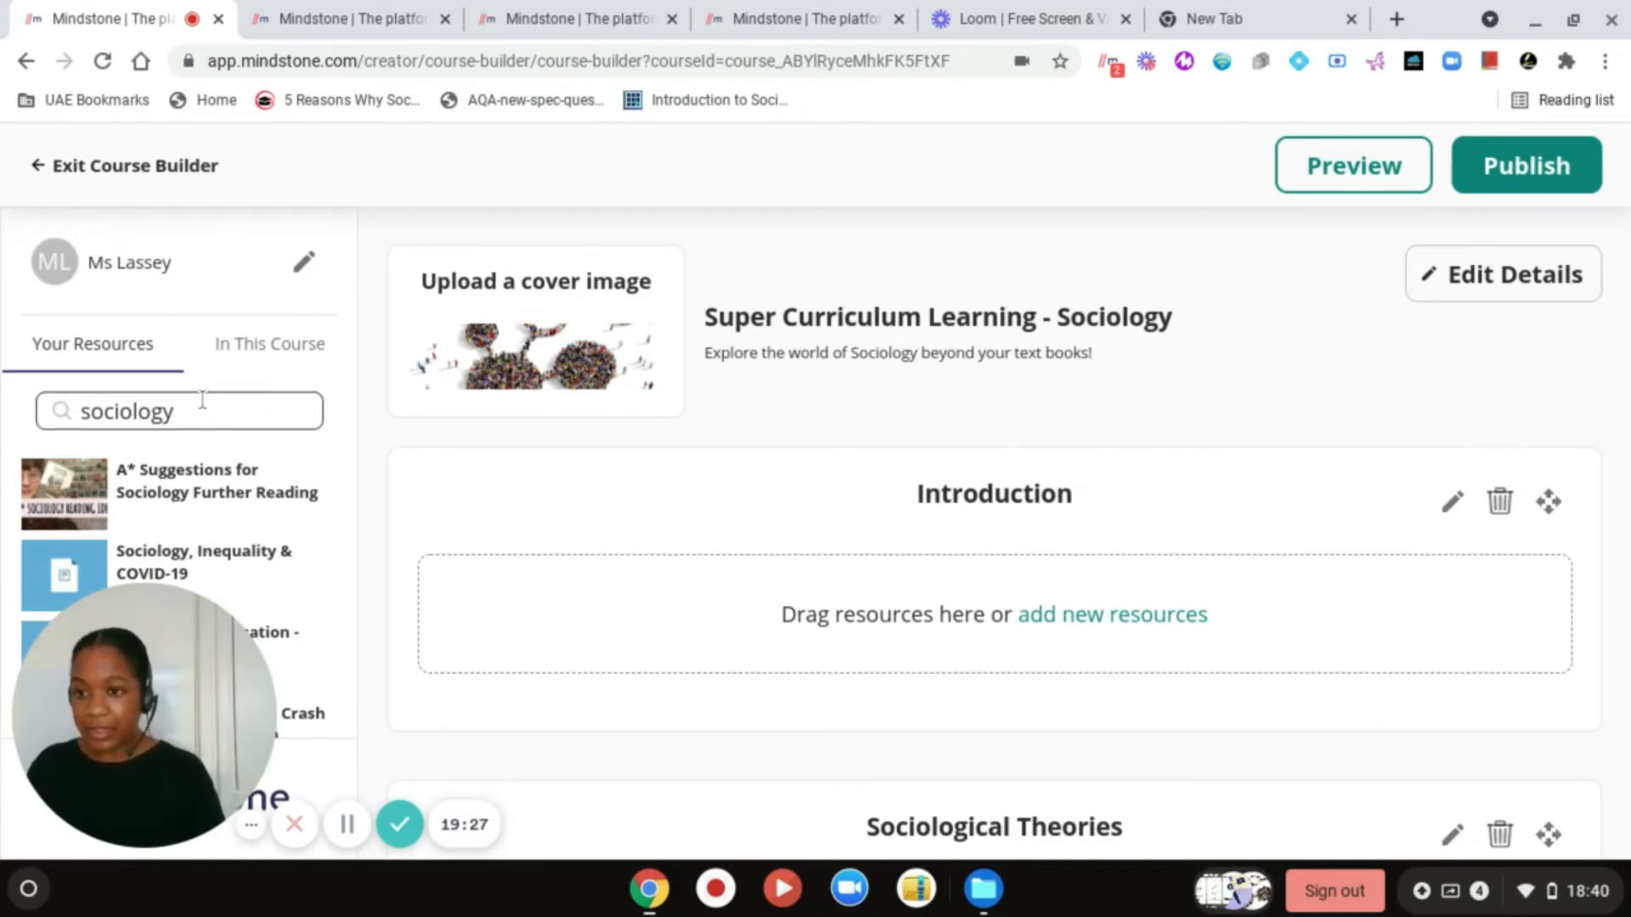
pyautogui.scroll(-3, 207, 484)
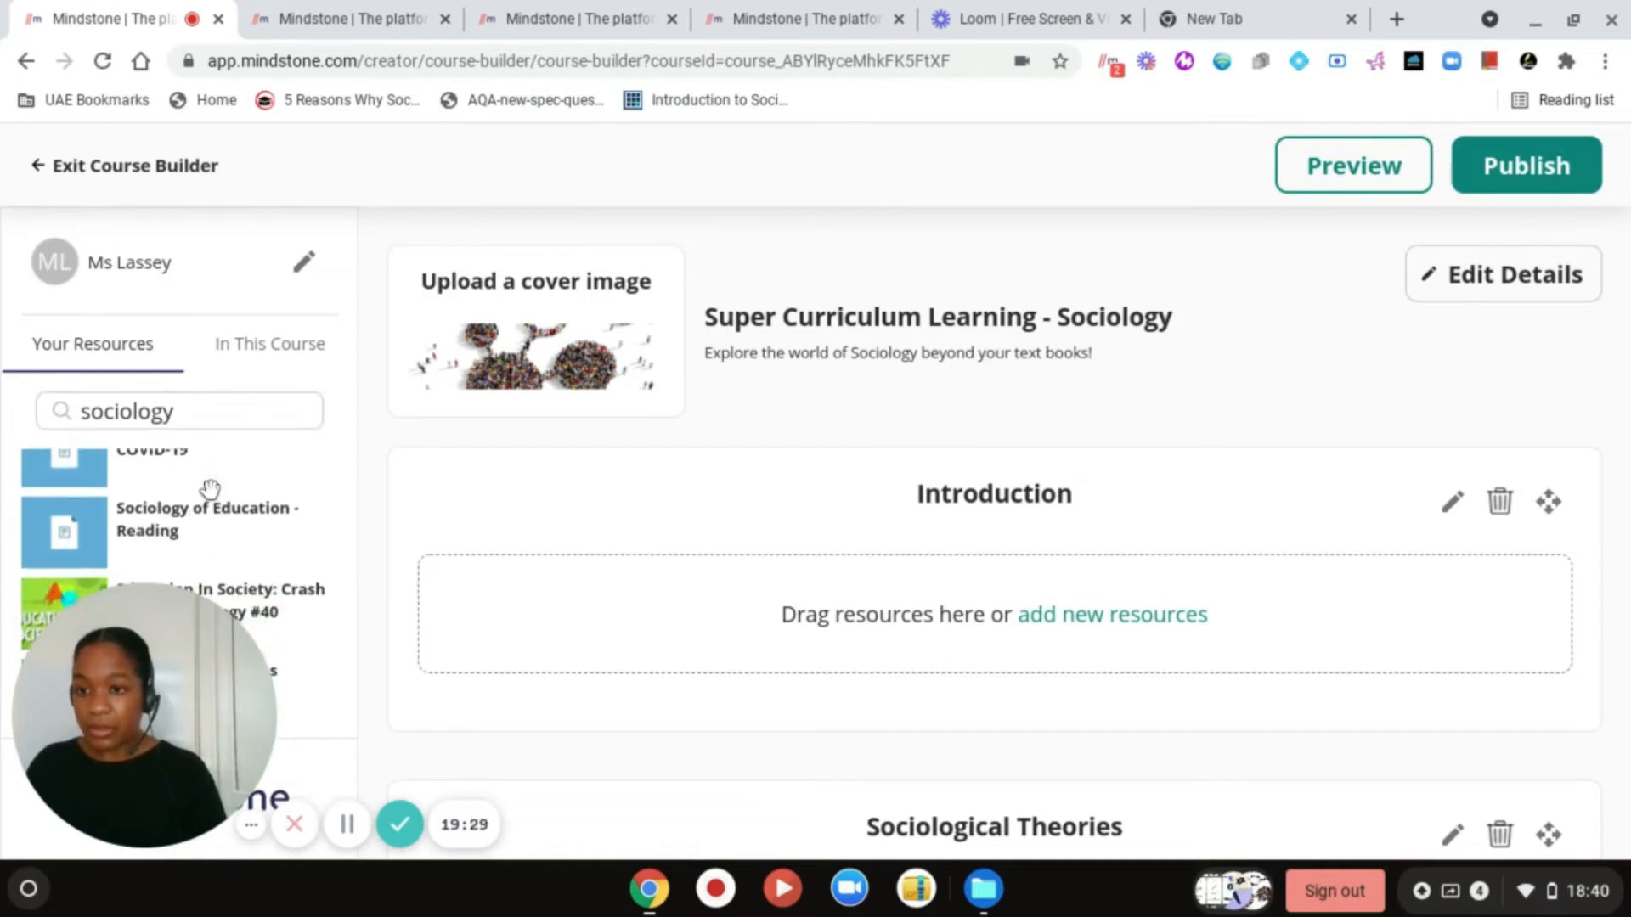
pyautogui.scroll(-6, 208, 484)
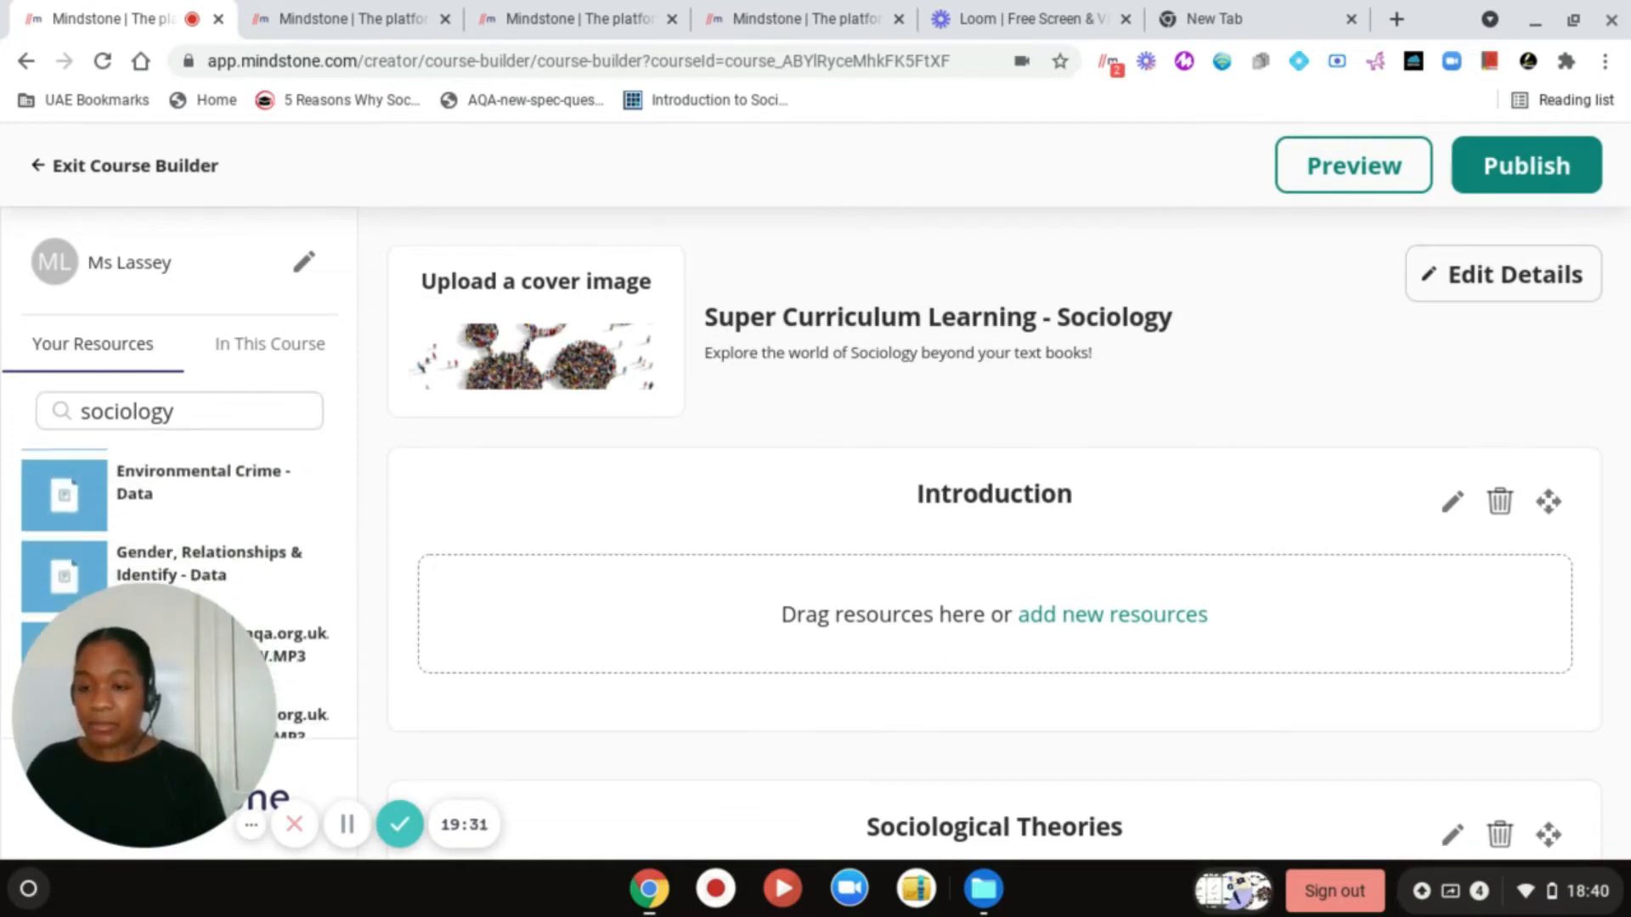
pyautogui.scroll(-4, 207, 484)
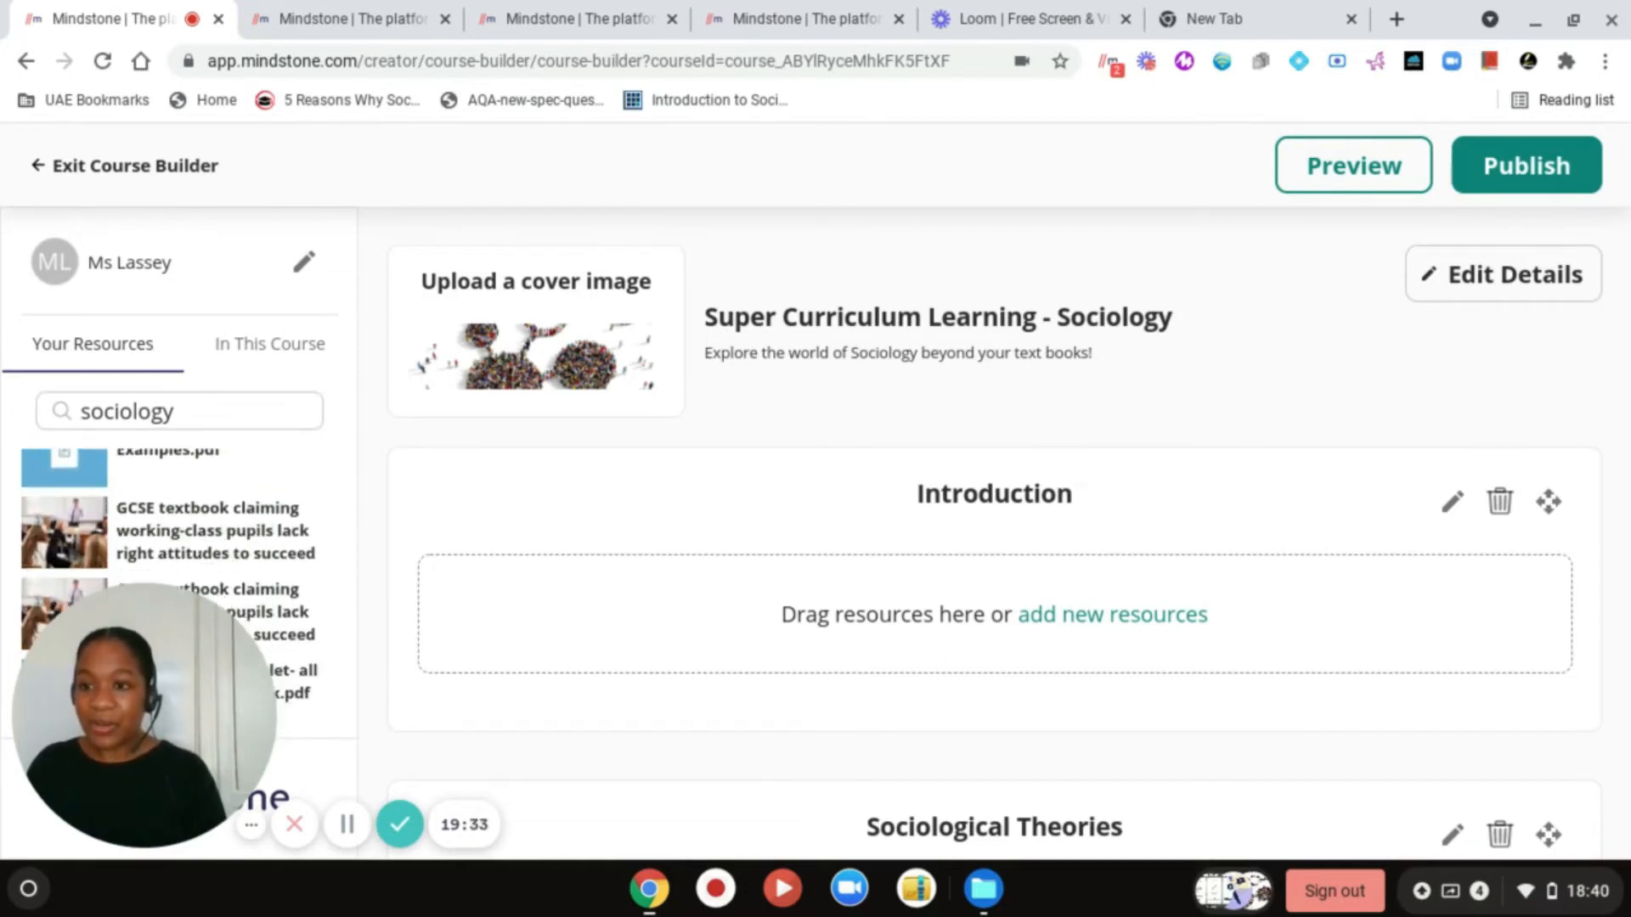
# - Add the resource "1.Applying Contemporary Examples.pdf" to the course's Introduction section
pyautogui.scroll(1, 207, 485)
pyautogui.scroll(1, 149, 480)
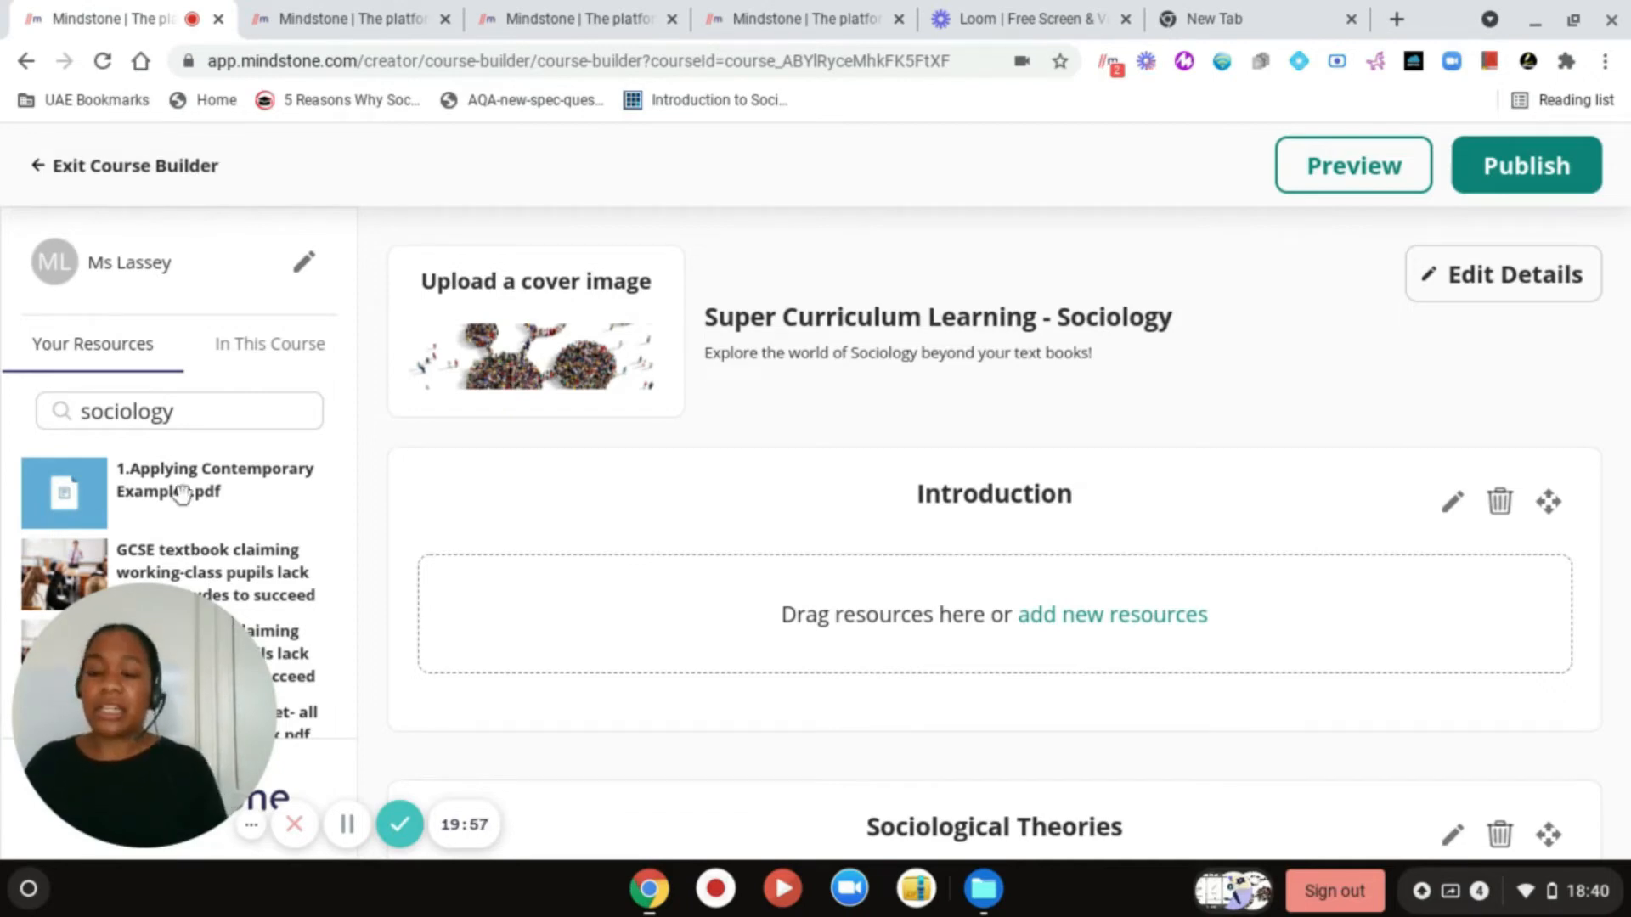
pyautogui.moveTo(275, 513); pyautogui.dragTo(1077, 637)
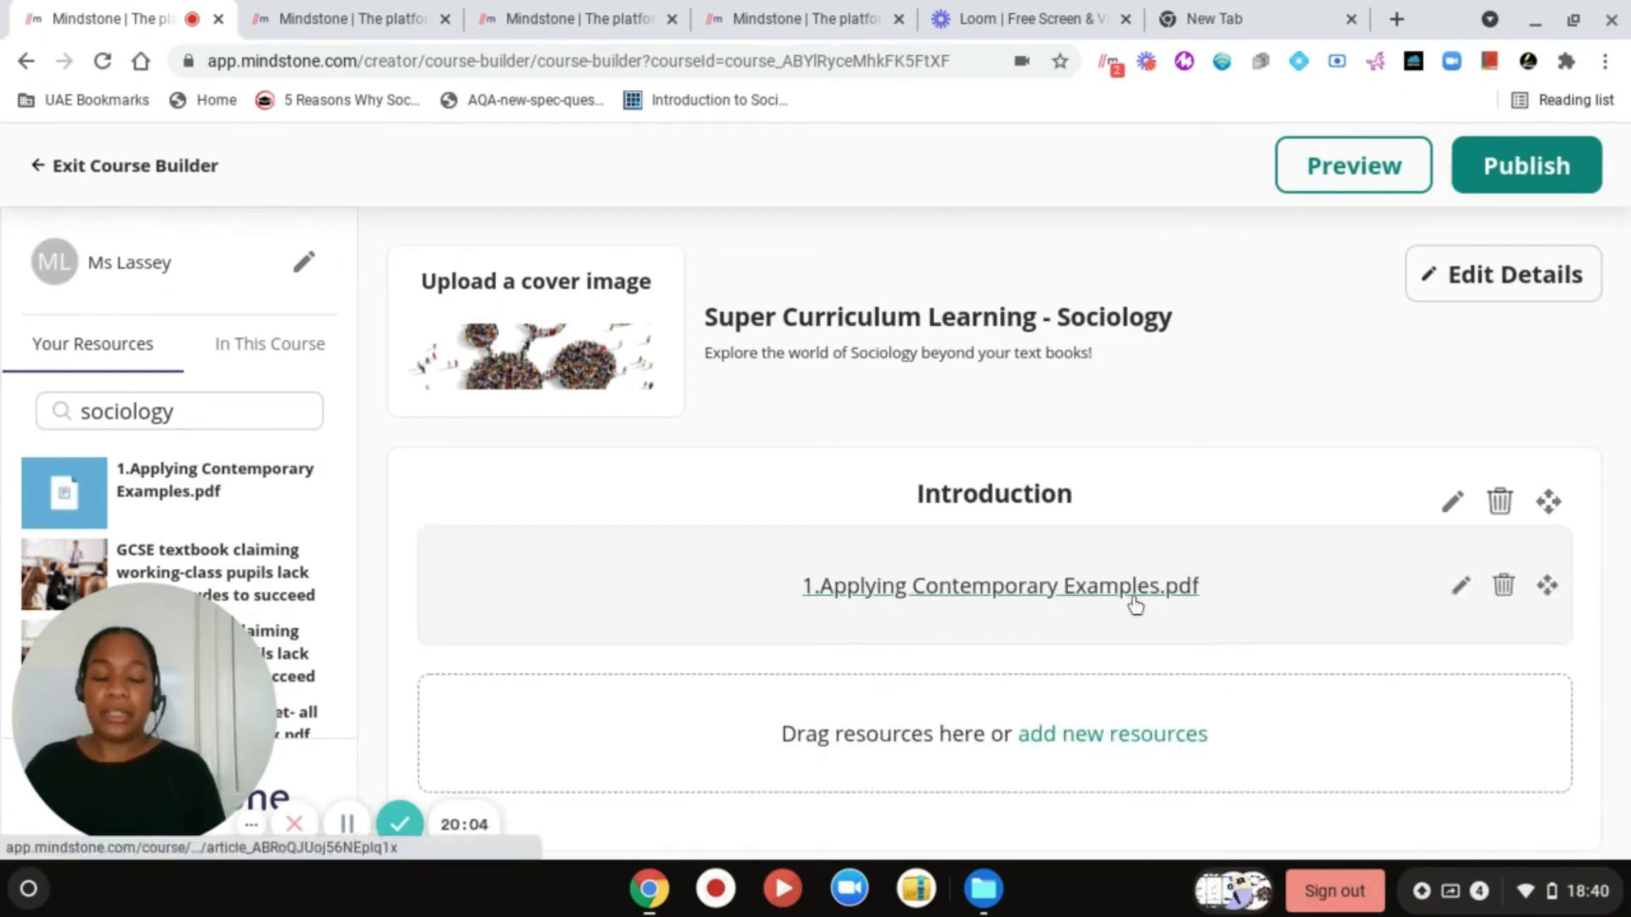
# - Rename the PDF resource in the Introduction section as "Applying Contemporary Examples in Sociology.pdf" and save the title
pyautogui.scroll(-1, 1136, 604)
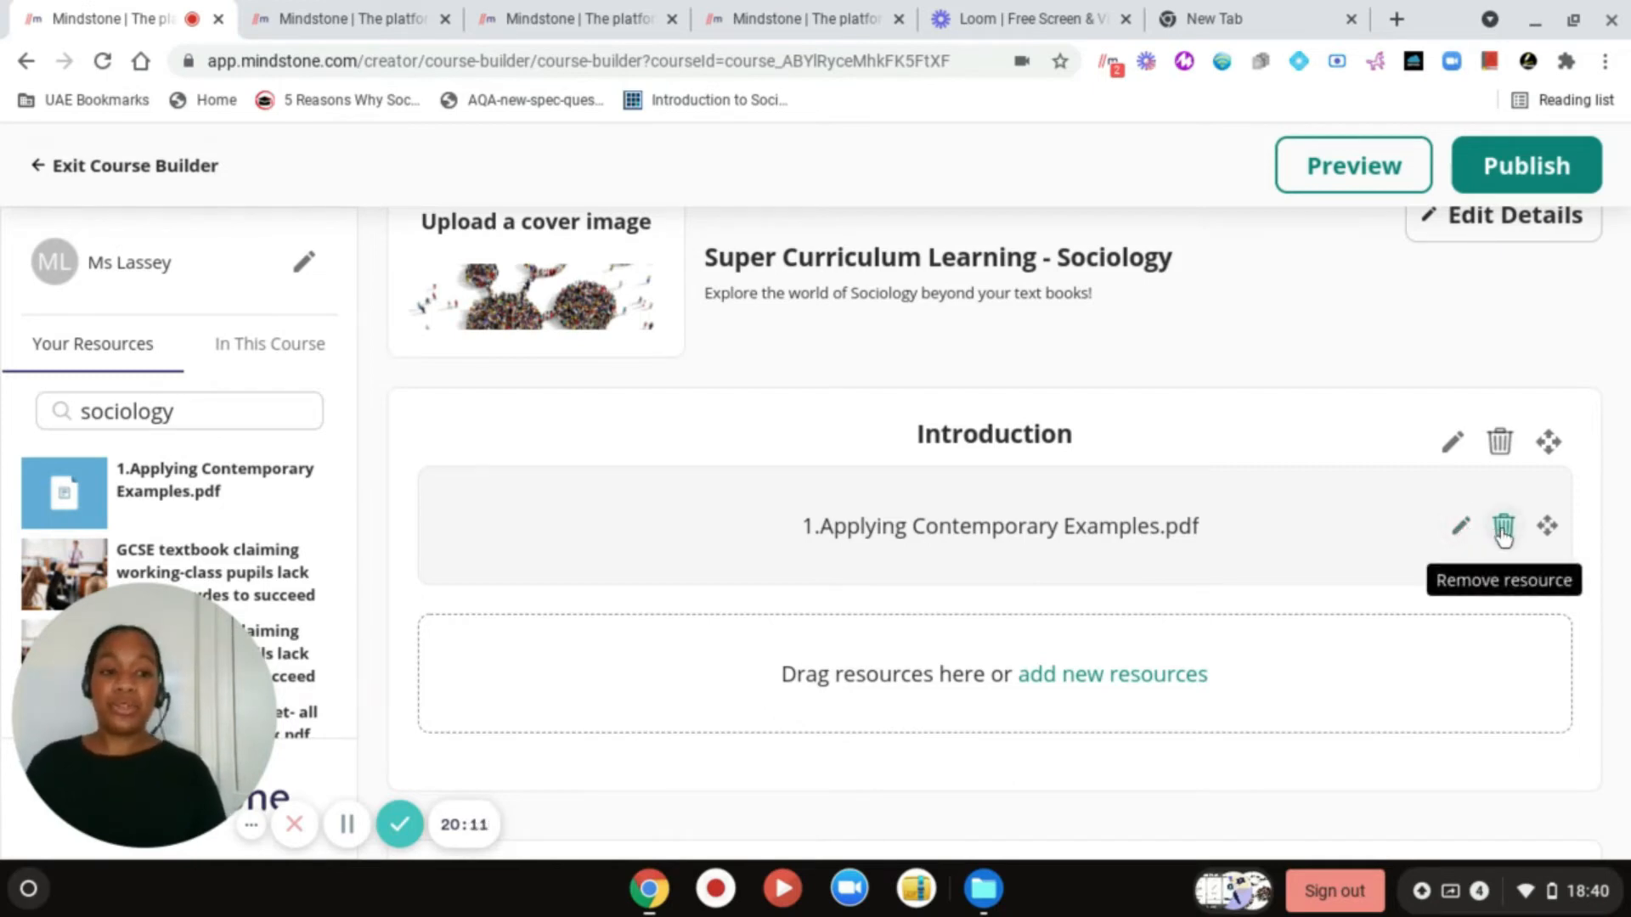
pyautogui.click(1459, 528)
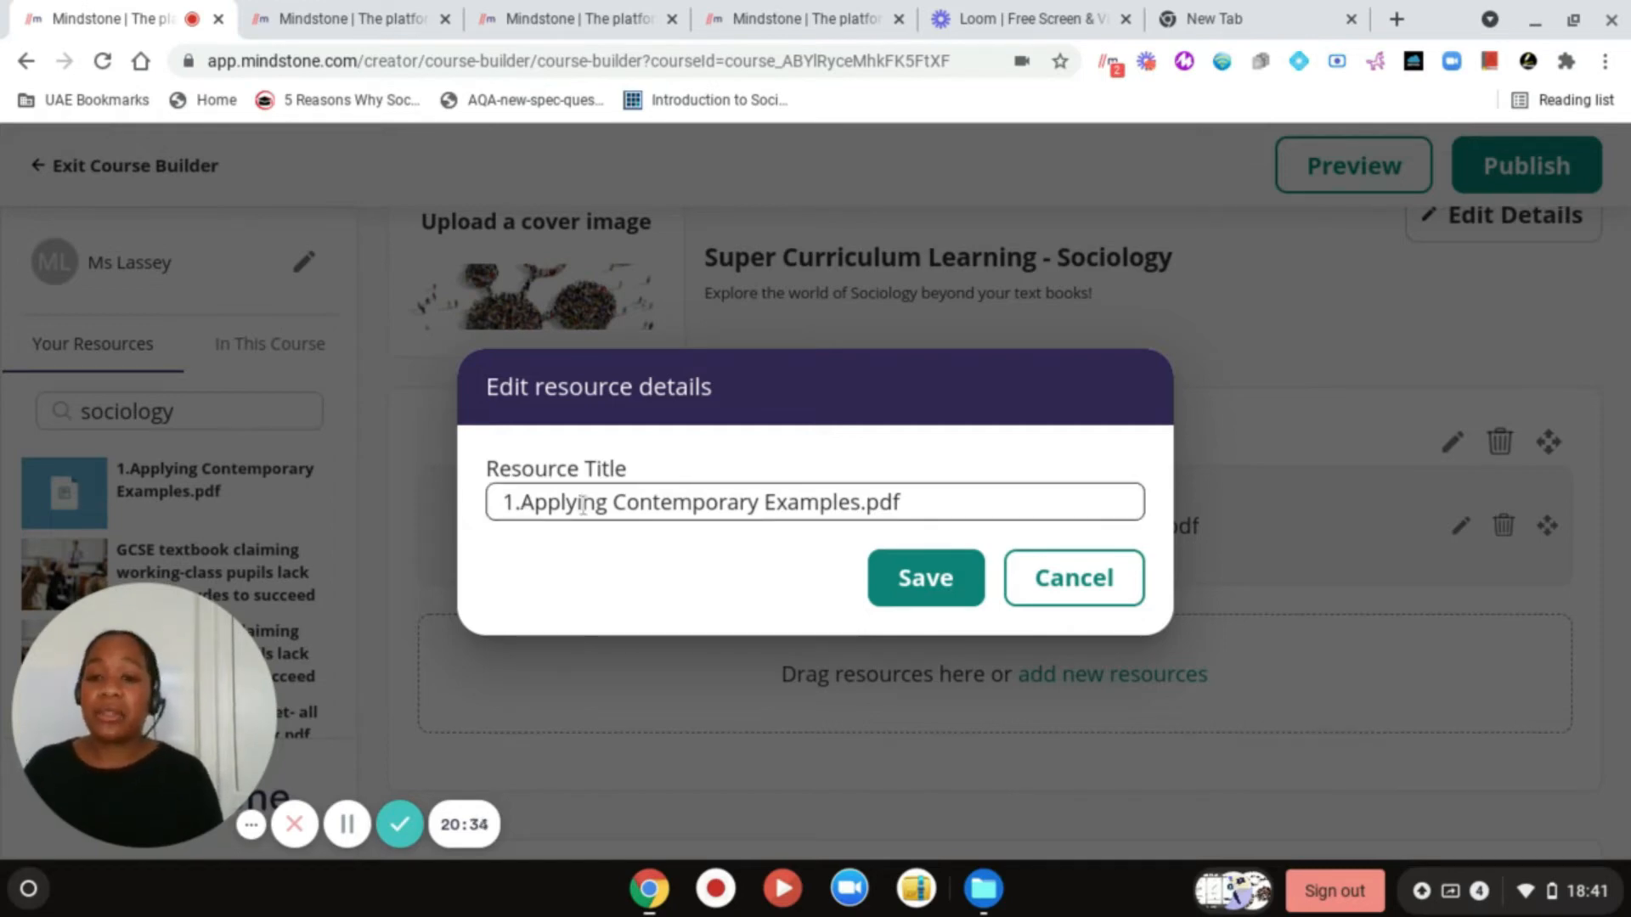
pyautogui.click(521, 503)
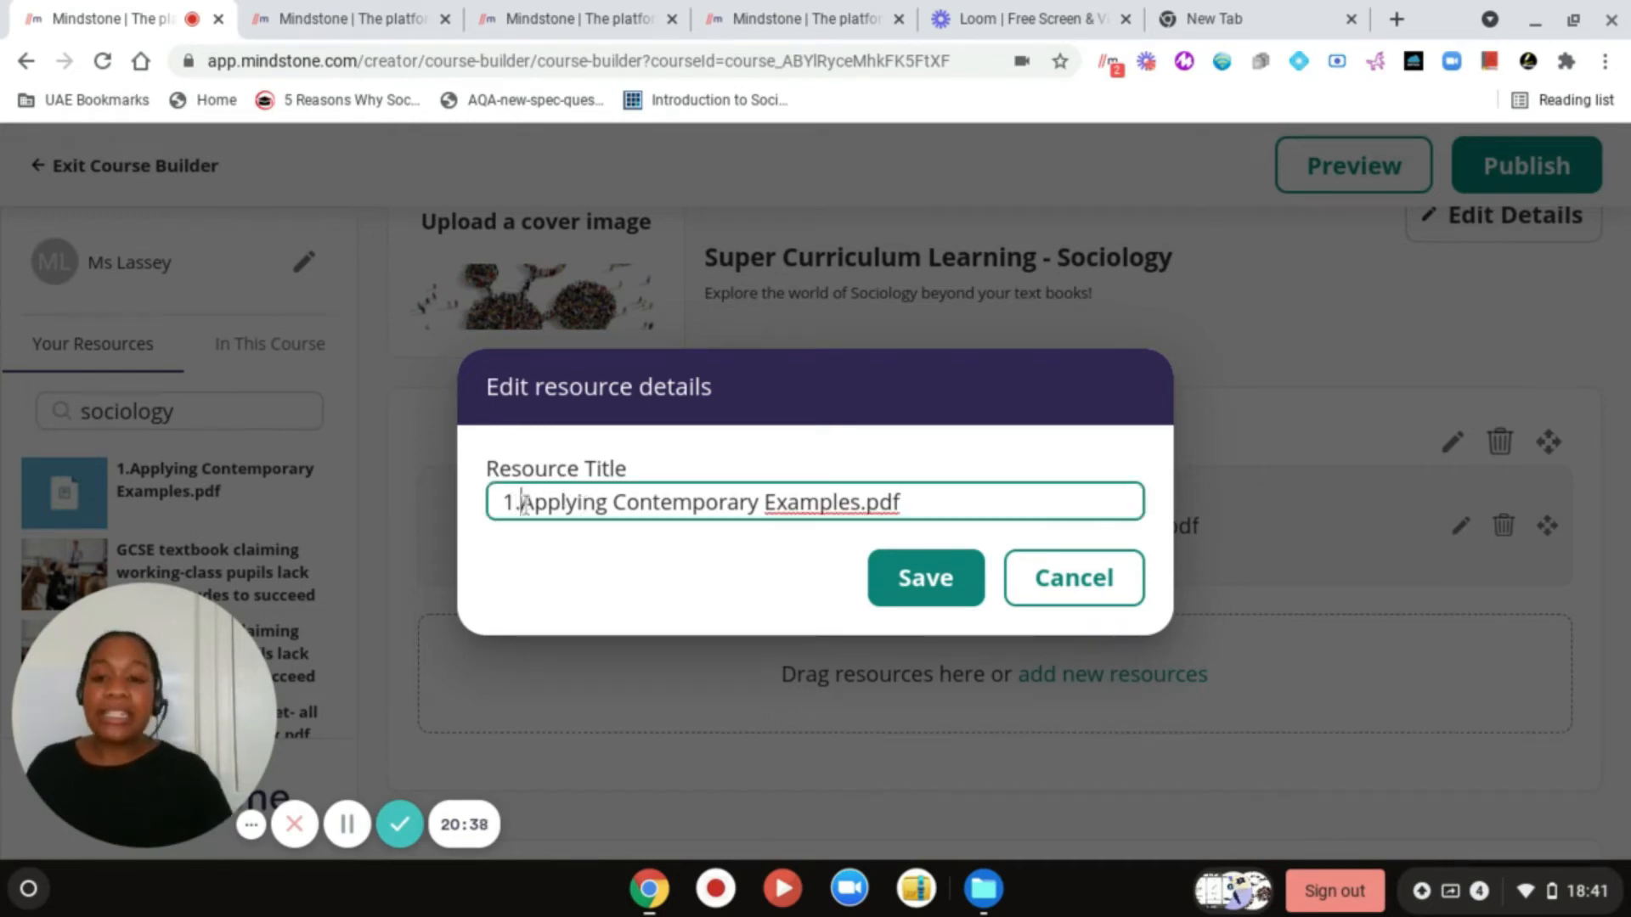
pyautogui.press('BackSpace')
pyautogui.press('BackSpace')
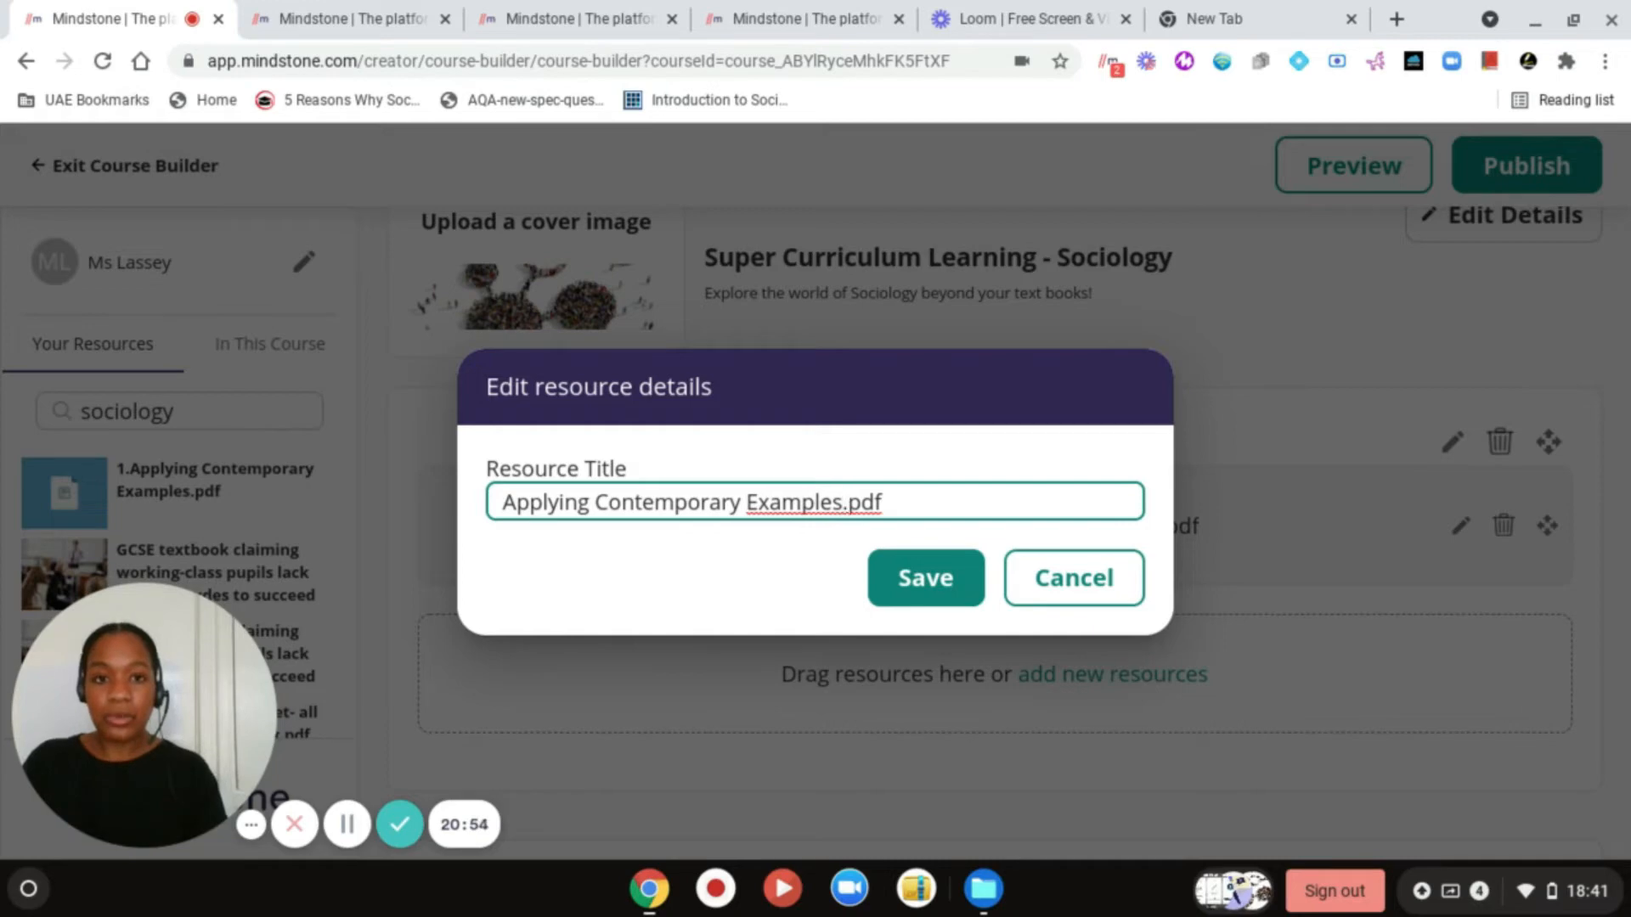
pyautogui.write('in S')
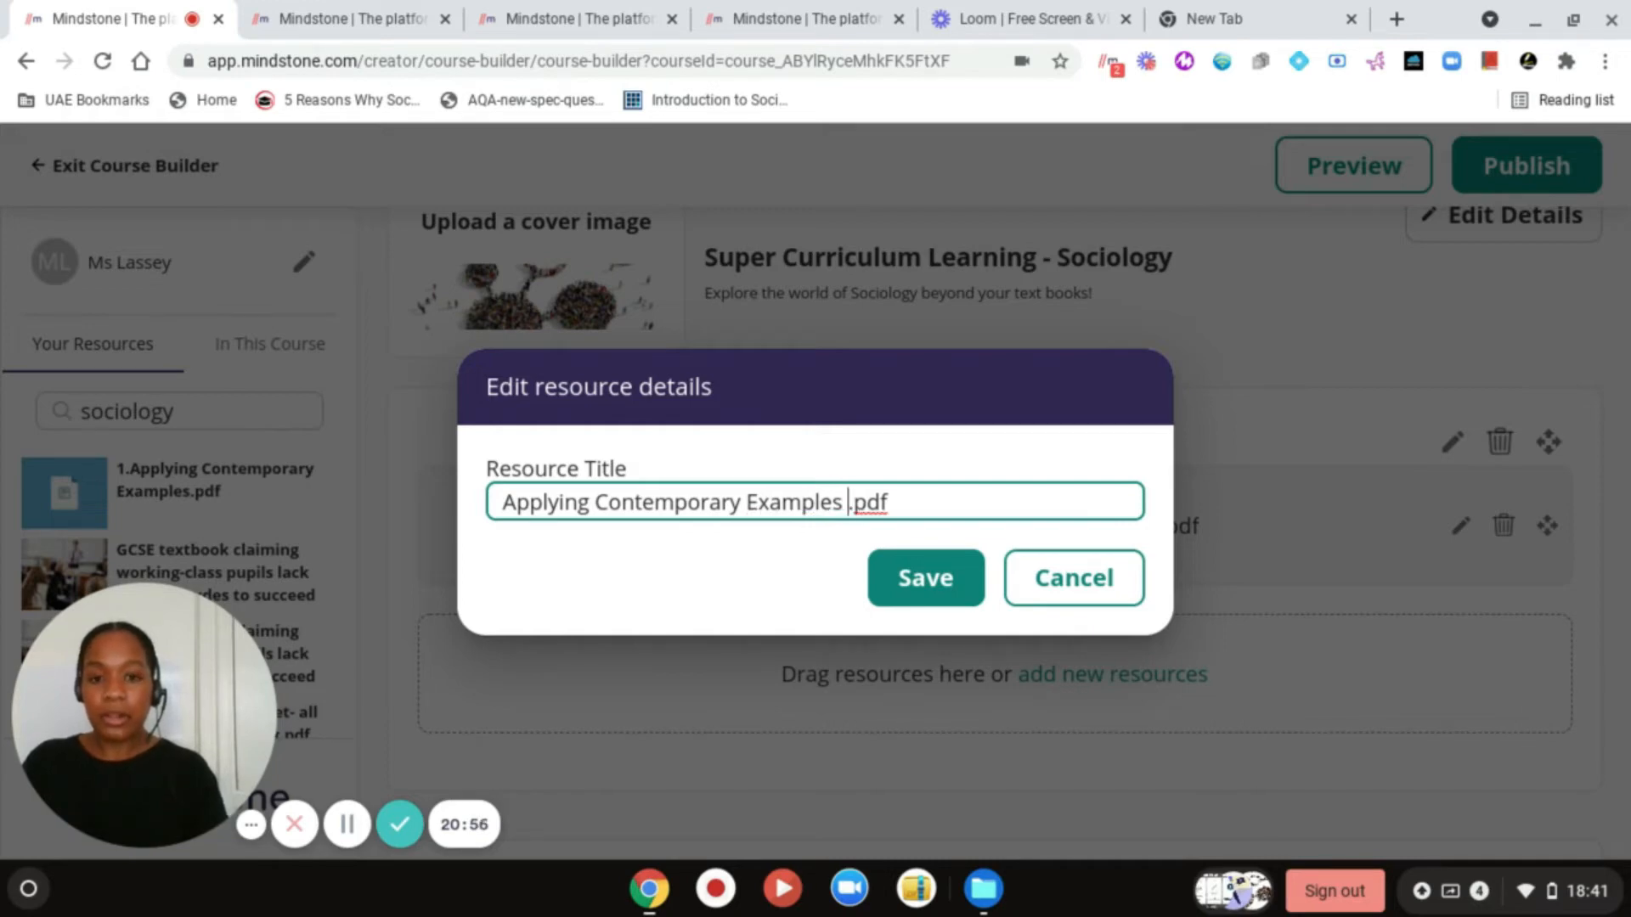
pyautogui.write('ociology')
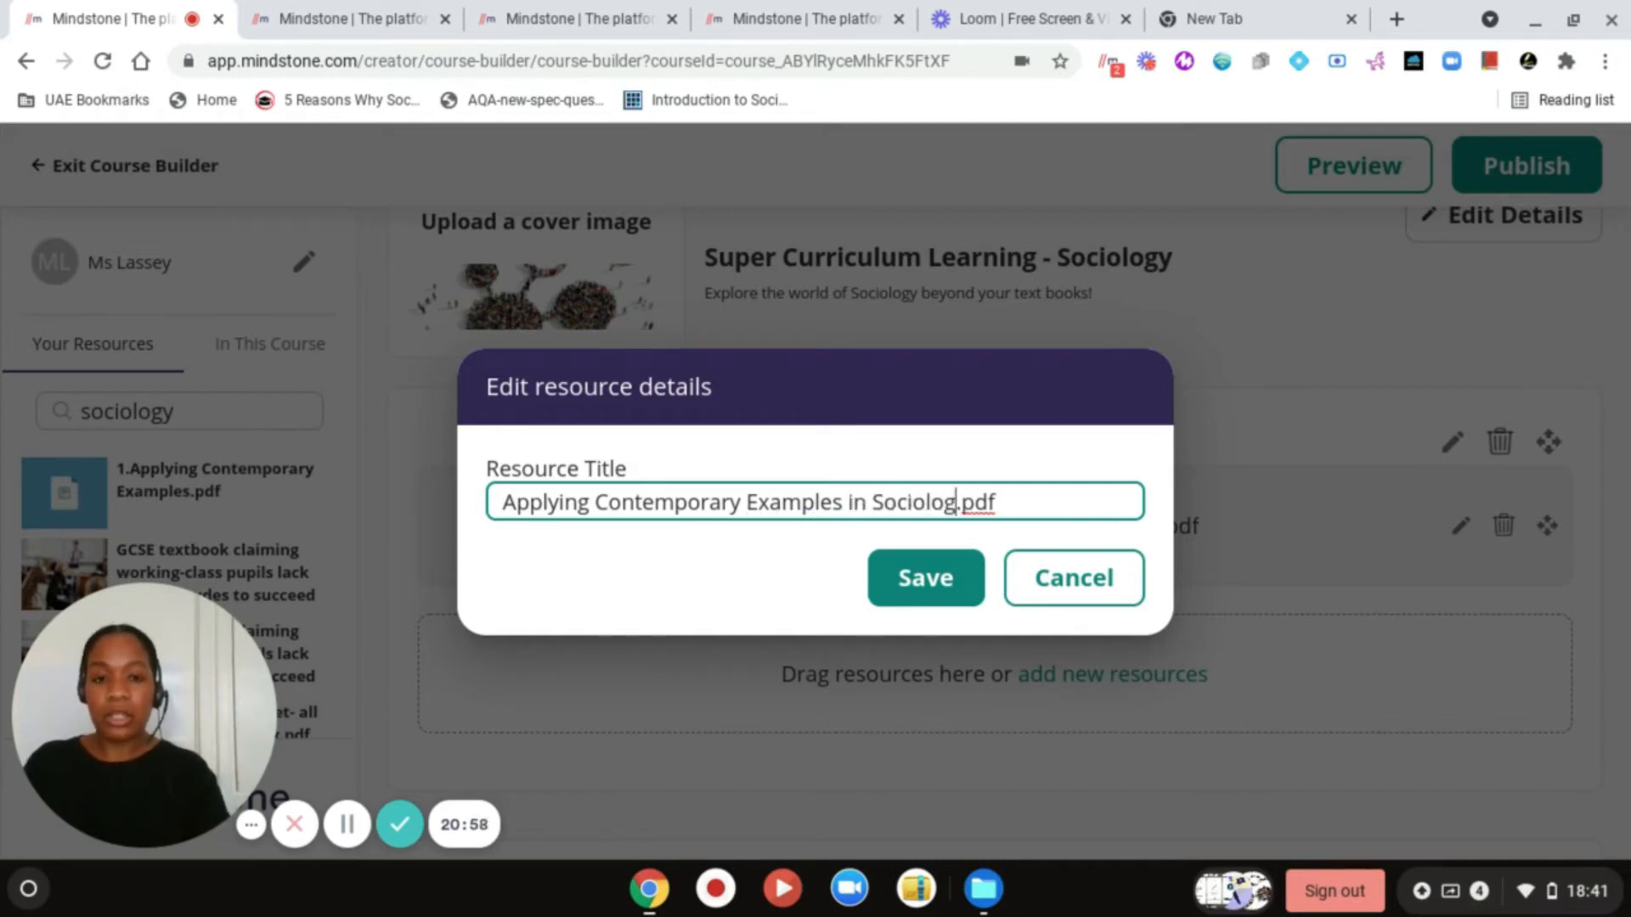
pyautogui.click(906, 581)
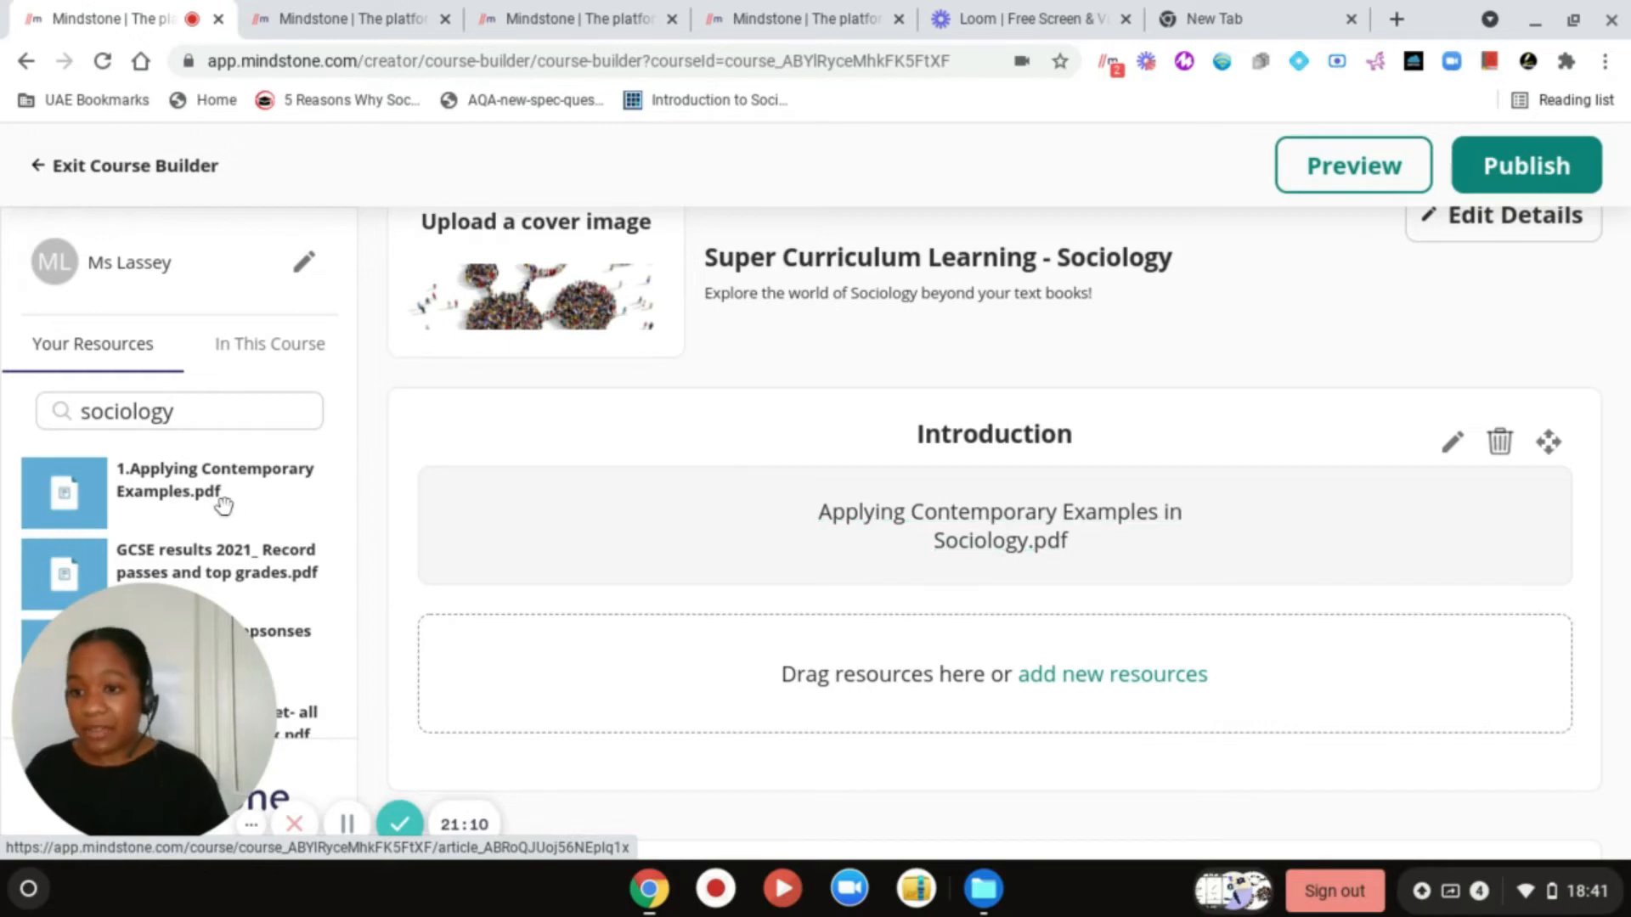
# - Look through the resources matching "sociology" for further material suited to the Introduction section
pyautogui.scroll(-2, 224, 506)
pyautogui.scroll(-4, 222, 504)
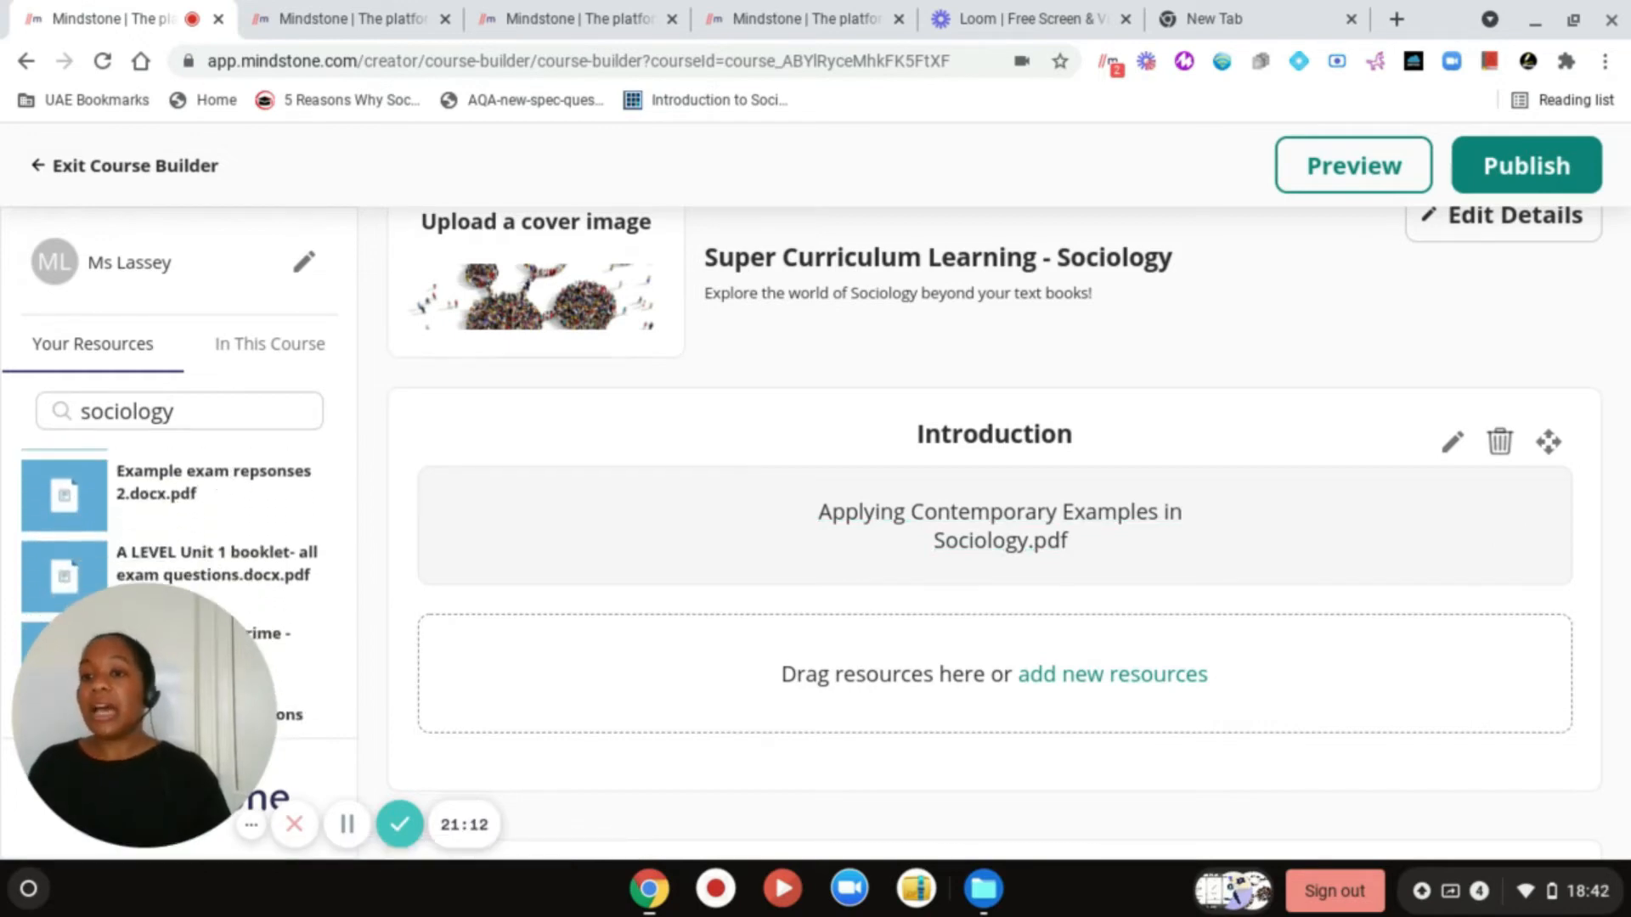
pyautogui.scroll(-1, 223, 504)
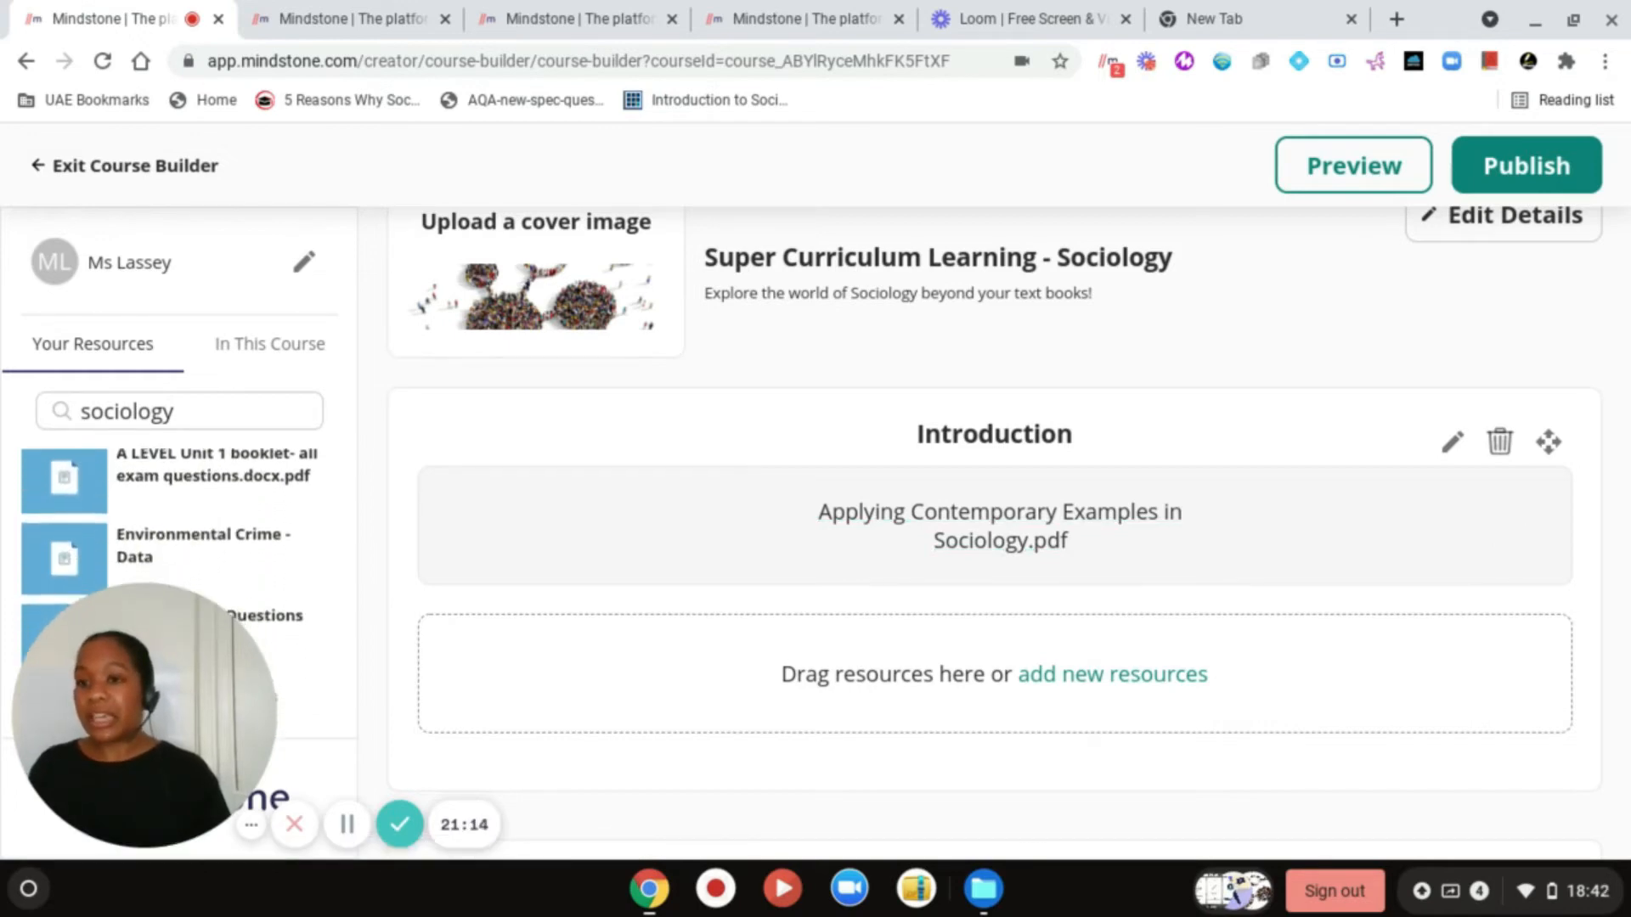
pyautogui.scroll(-2, 222, 504)
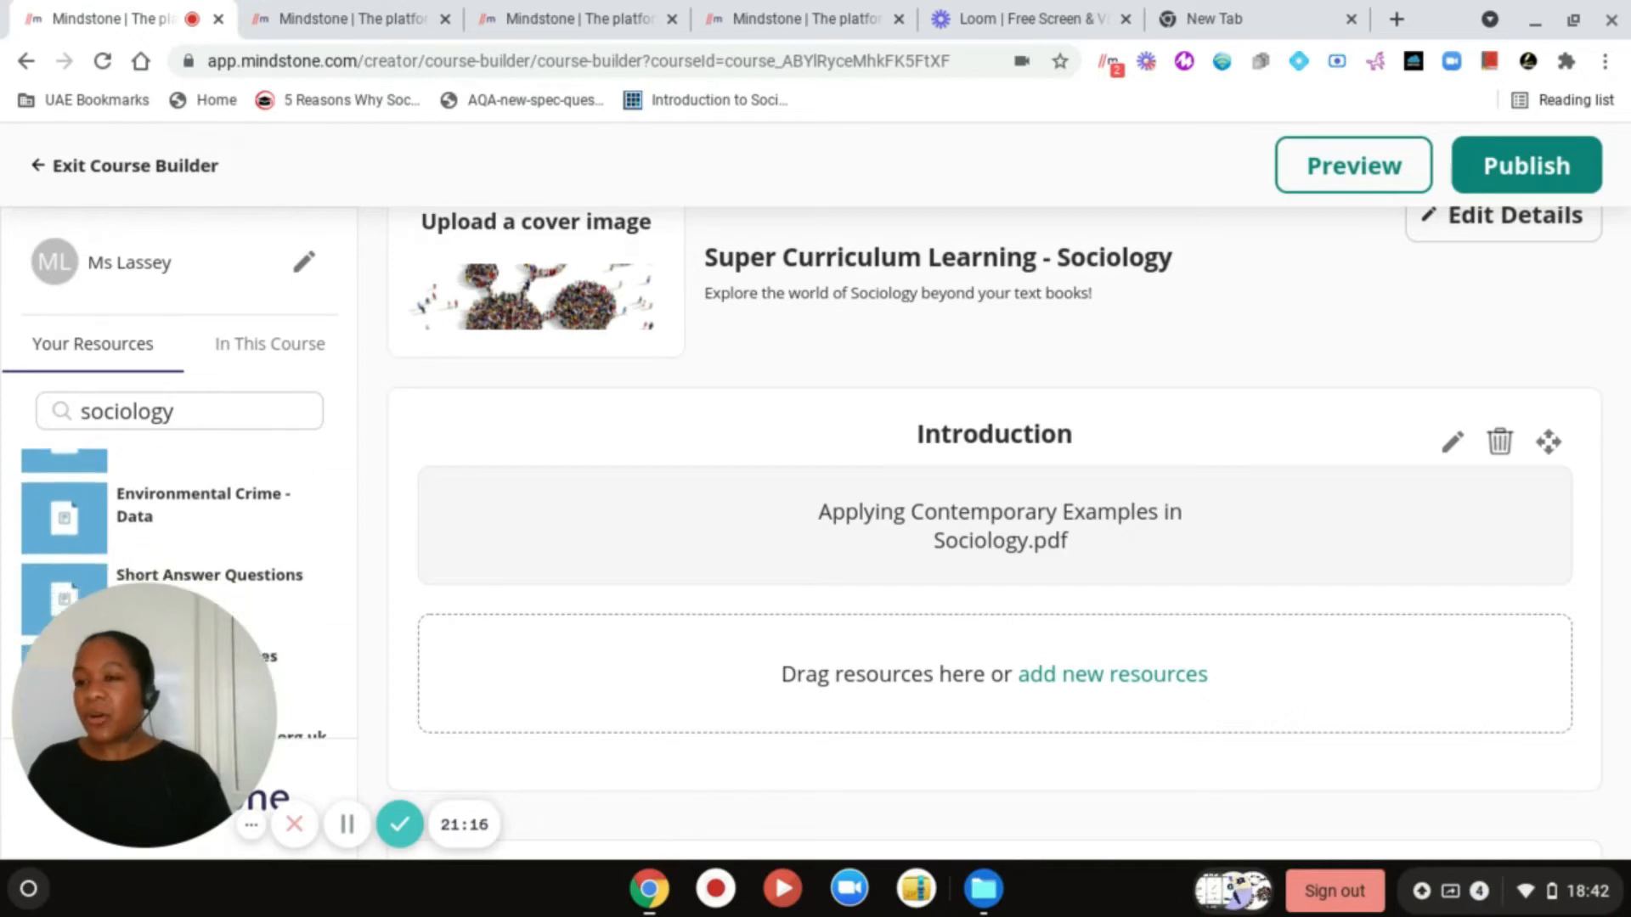
pyautogui.scroll(3, 222, 504)
pyautogui.scroll(-4, 170, 543)
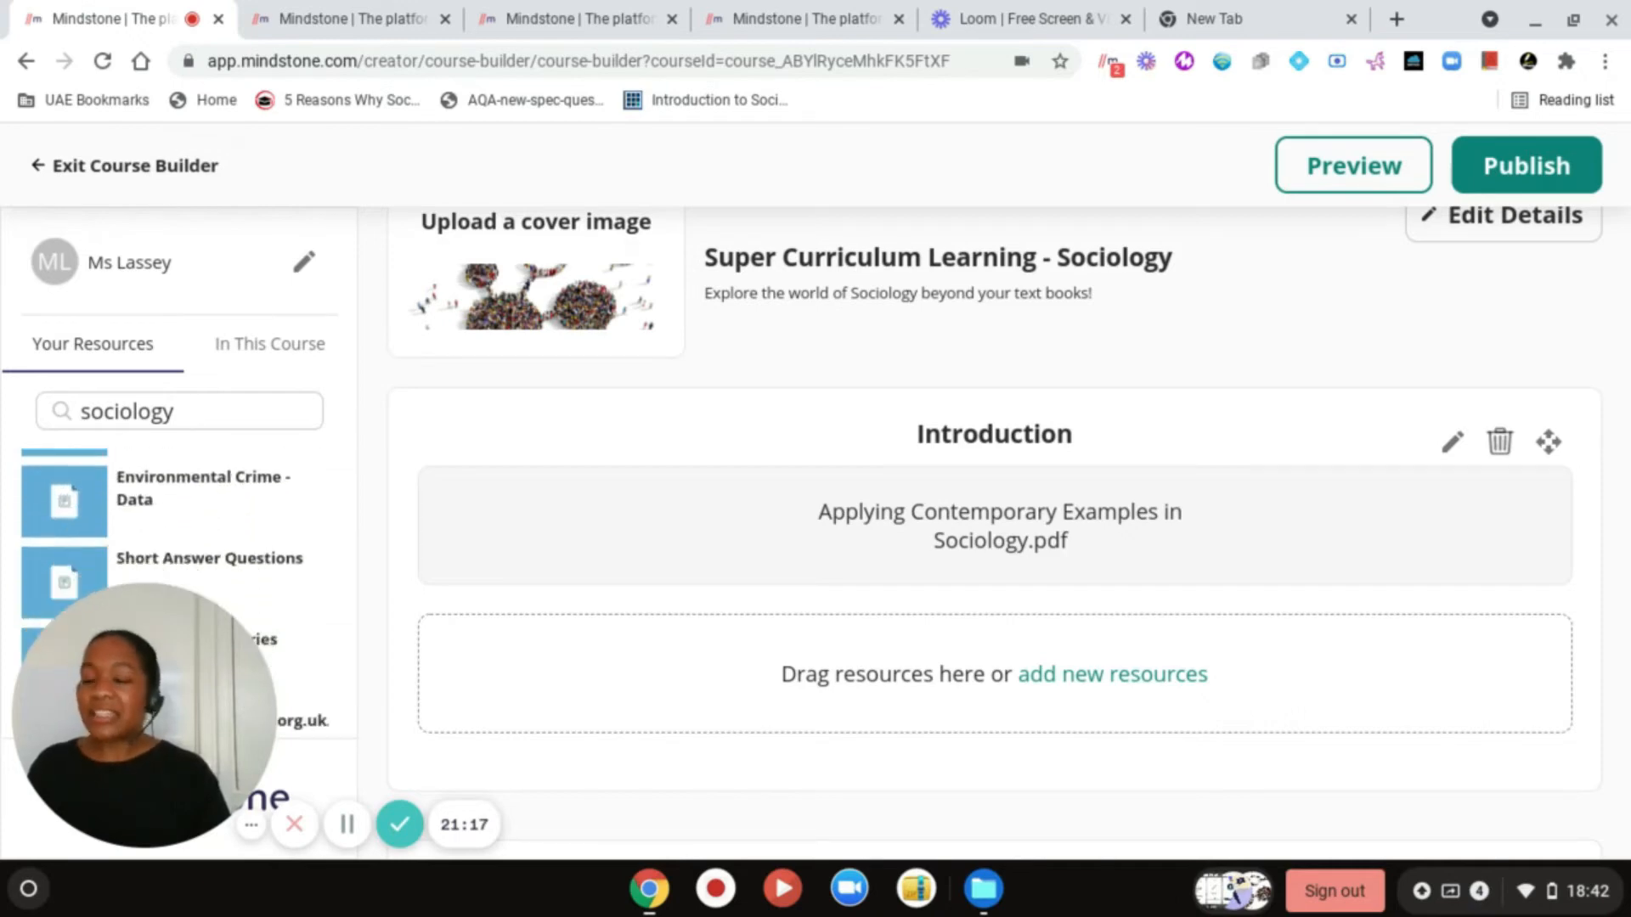
pyautogui.scroll(-3, 170, 543)
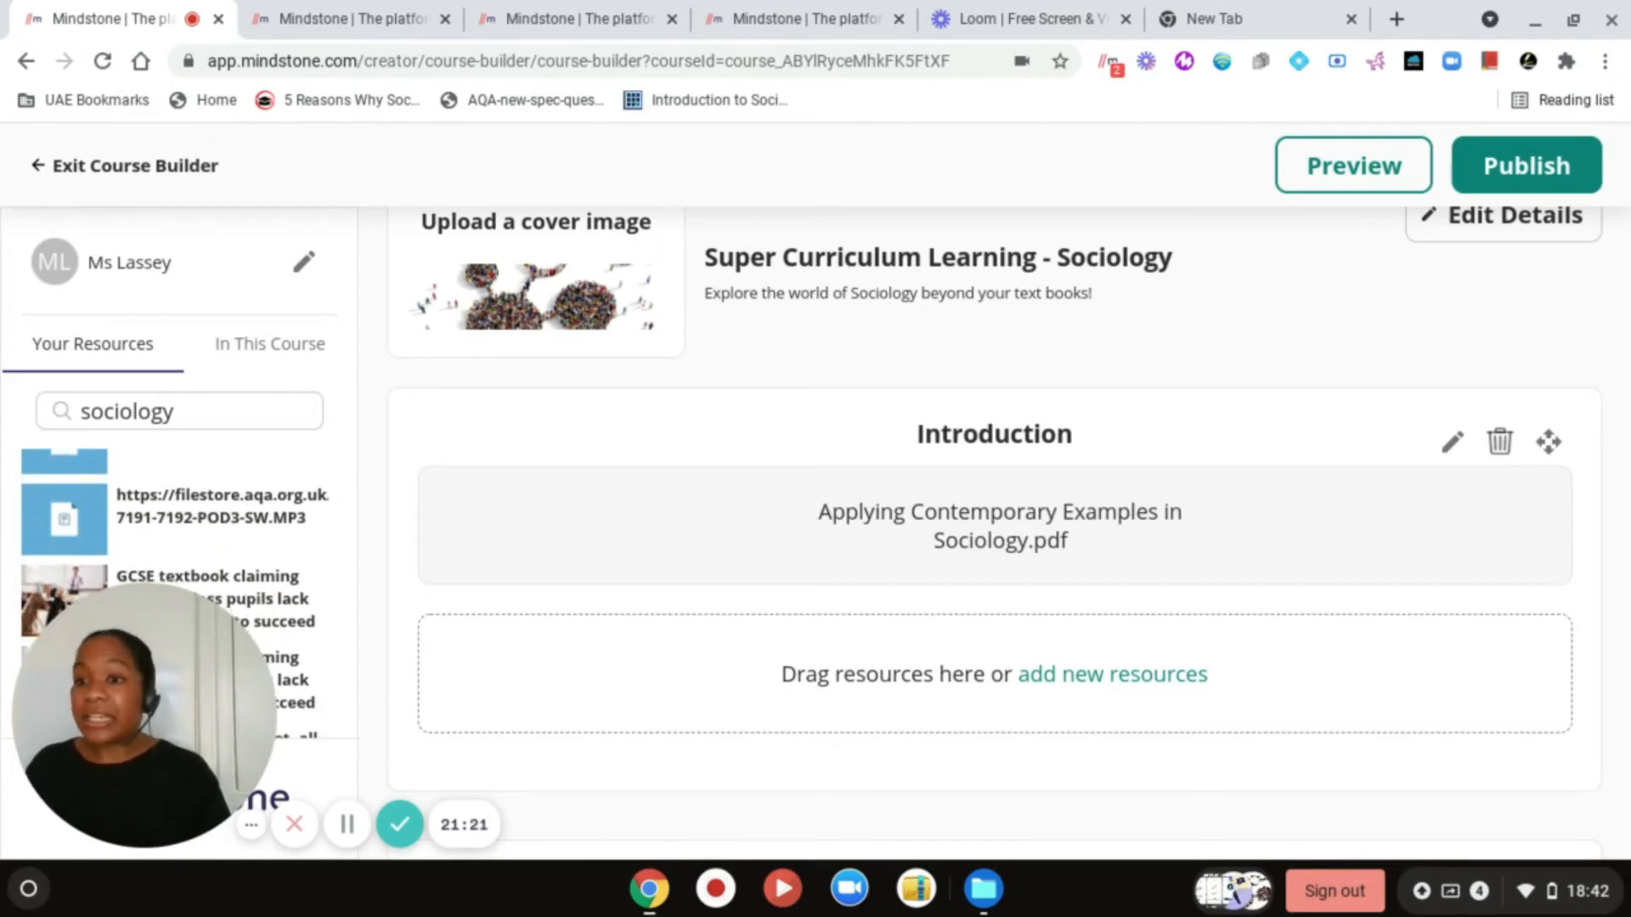
pyautogui.scroll(-3, 174, 552)
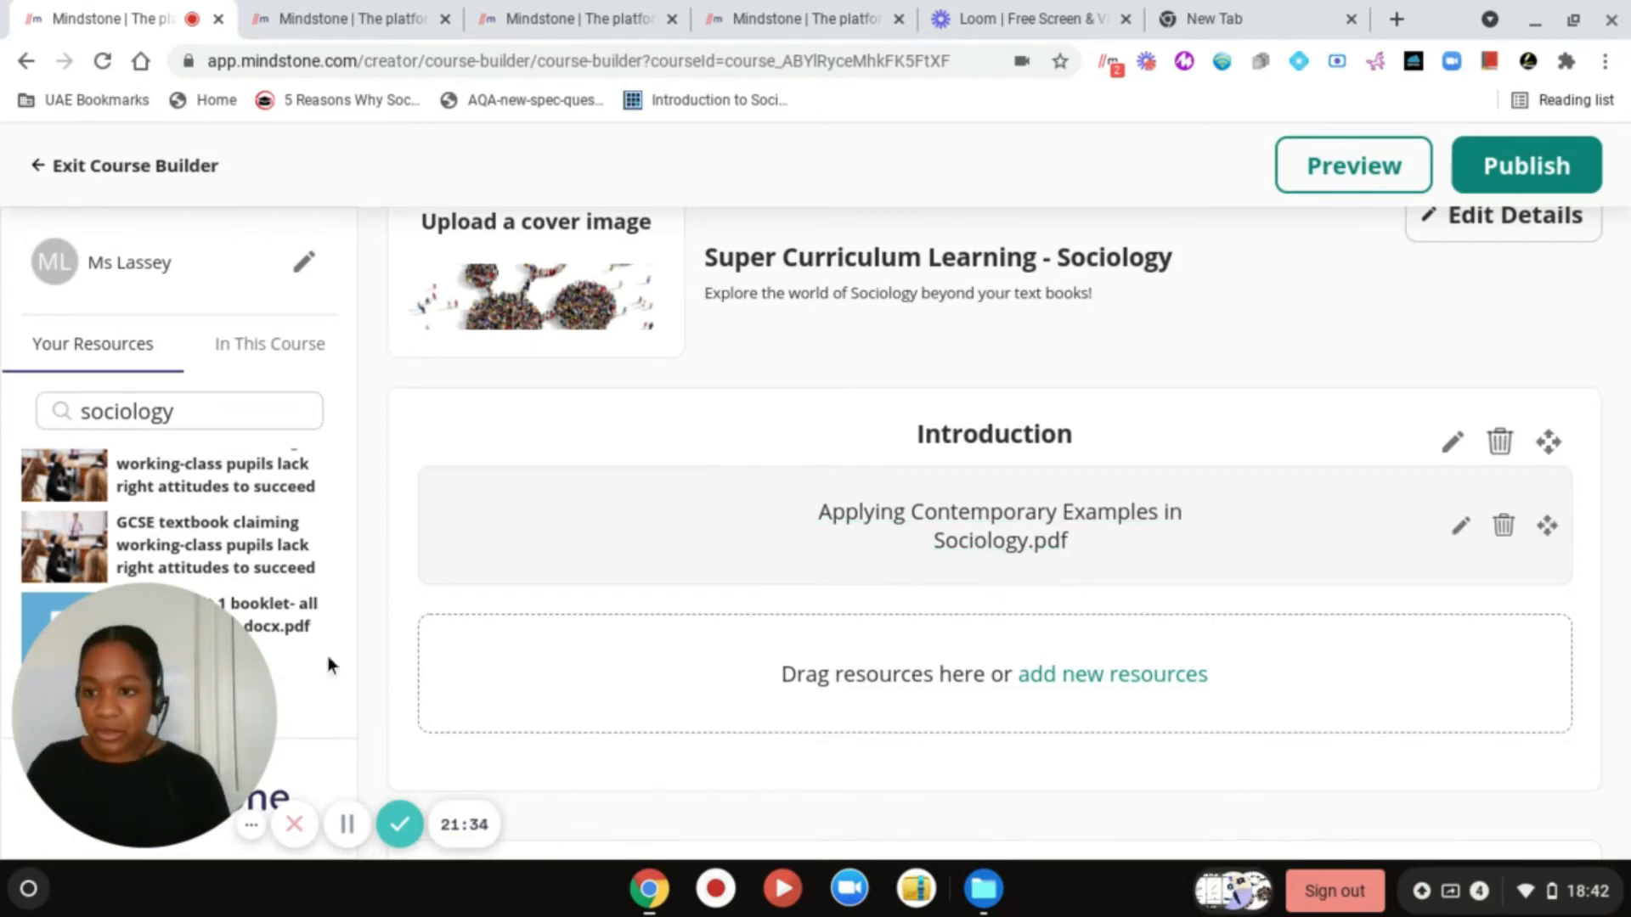
pyautogui.scroll(-1, 157, 569)
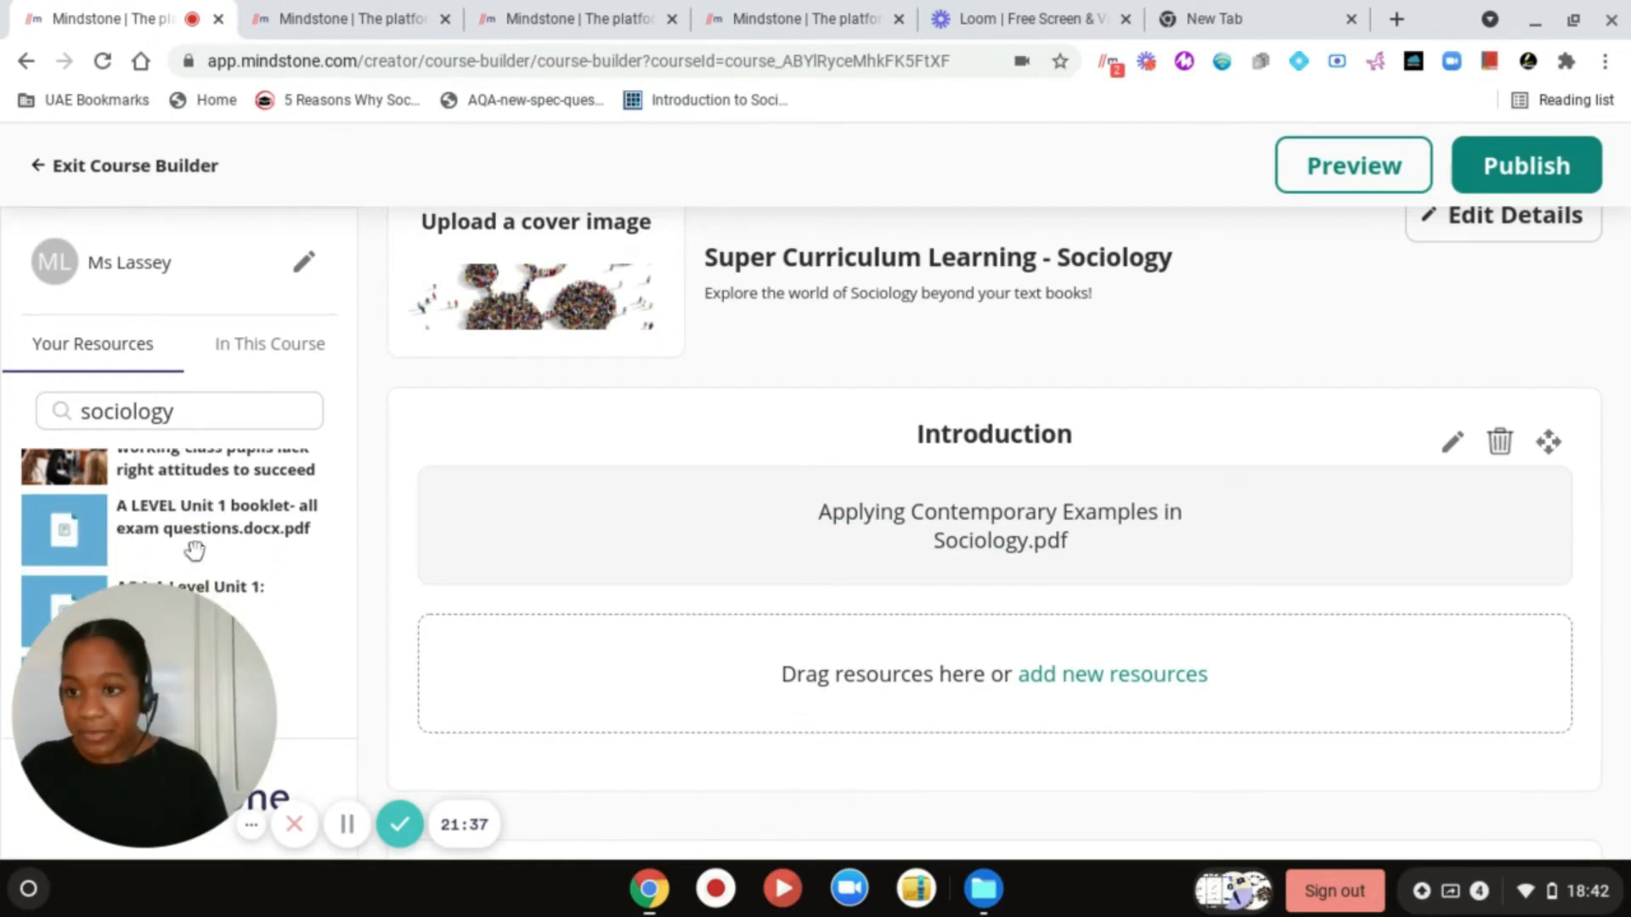
# - Search the own resources for "wider reading" instead of "sociology"
pyautogui.click(200, 410)
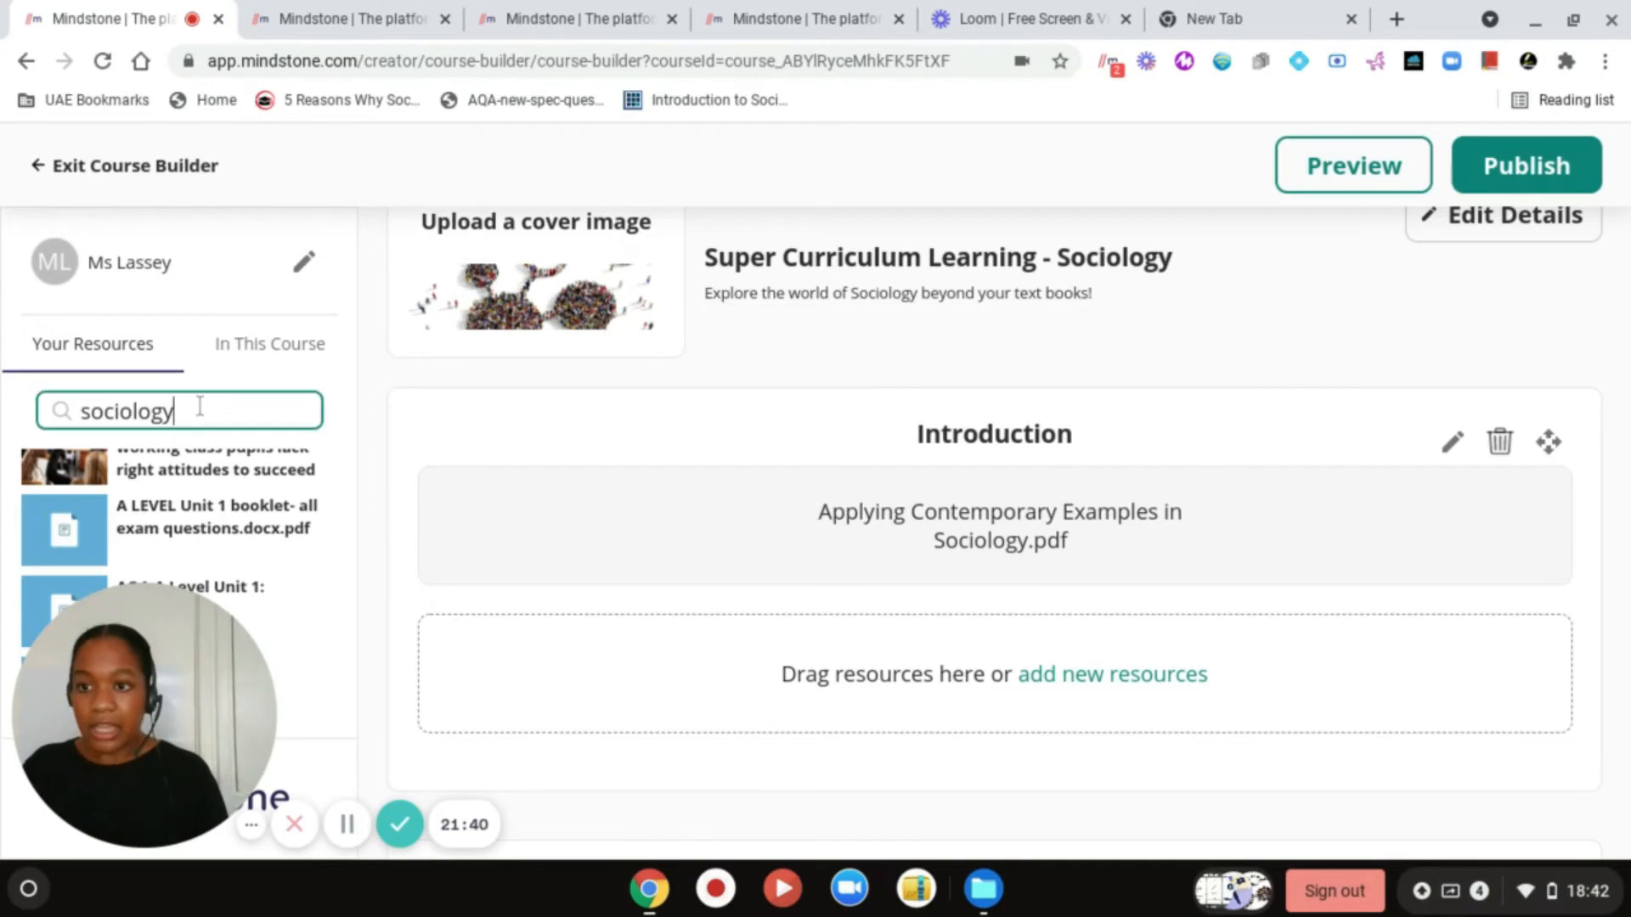
pyautogui.hotkey('ctrl', 'a')
pyautogui.press('BackSpace')
pyautogui.write('w')
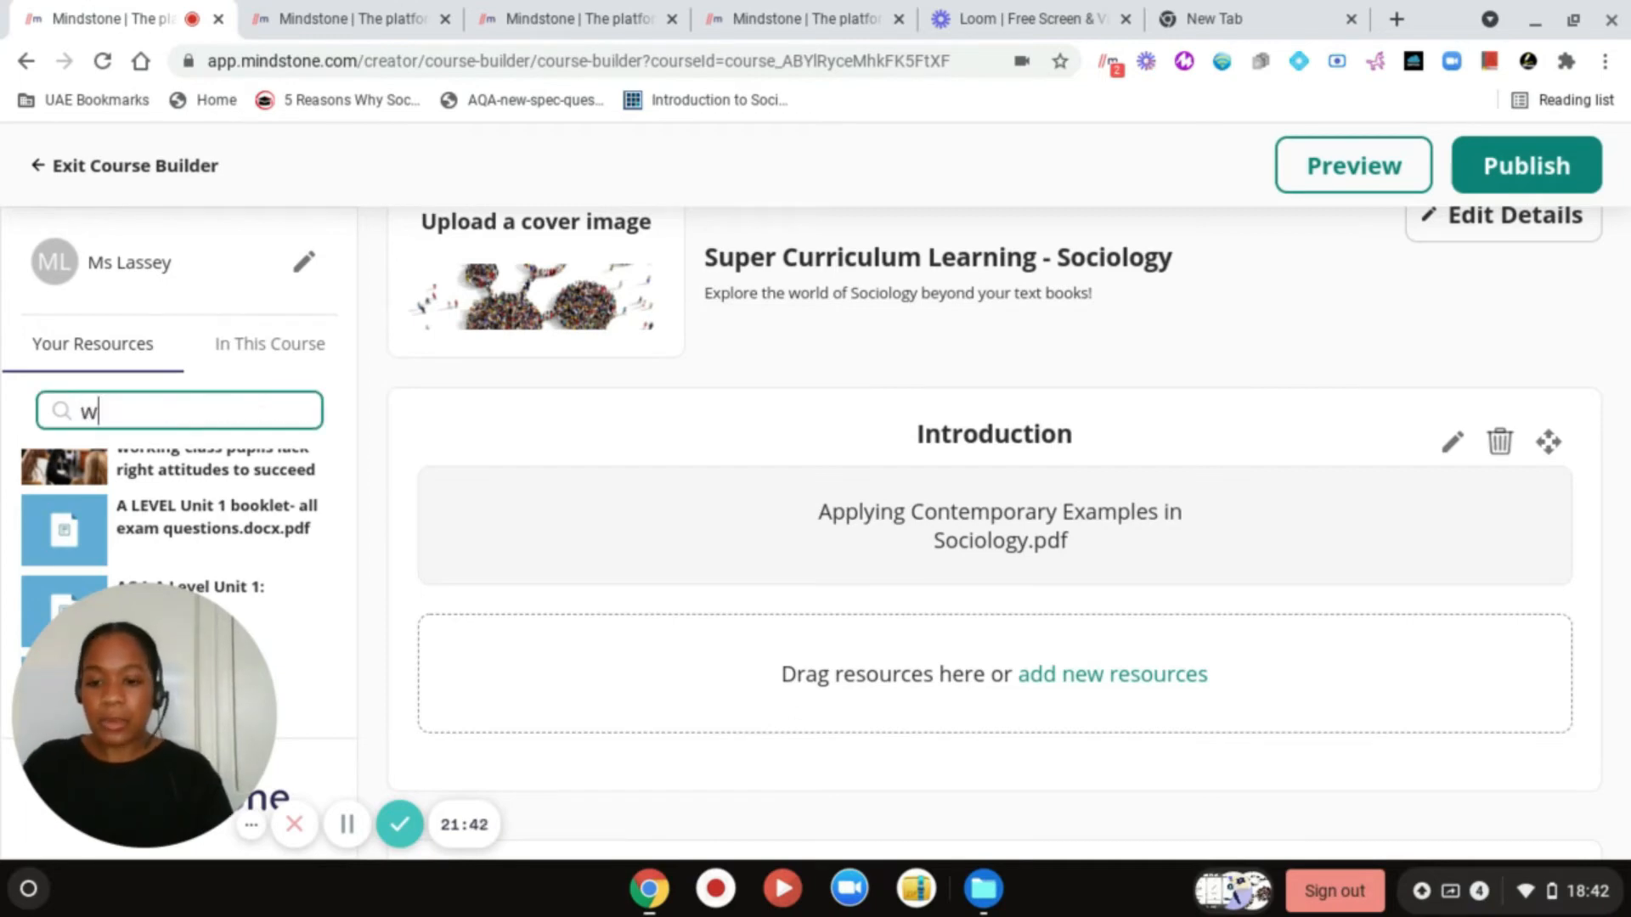
pyautogui.write('ider re')
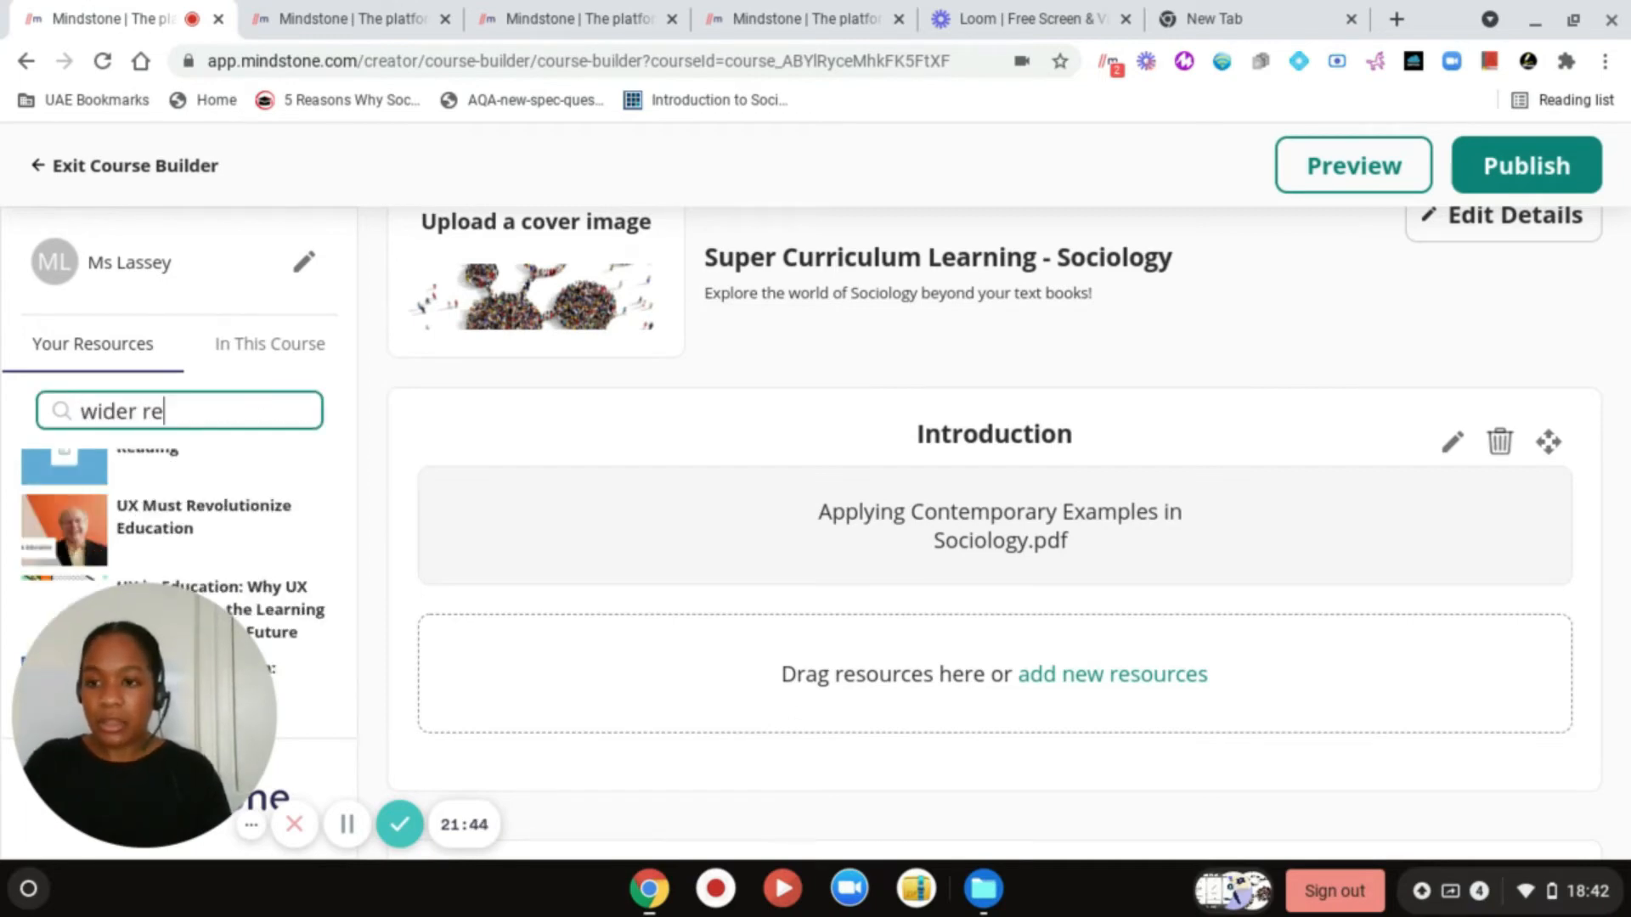
pyautogui.write('ading')
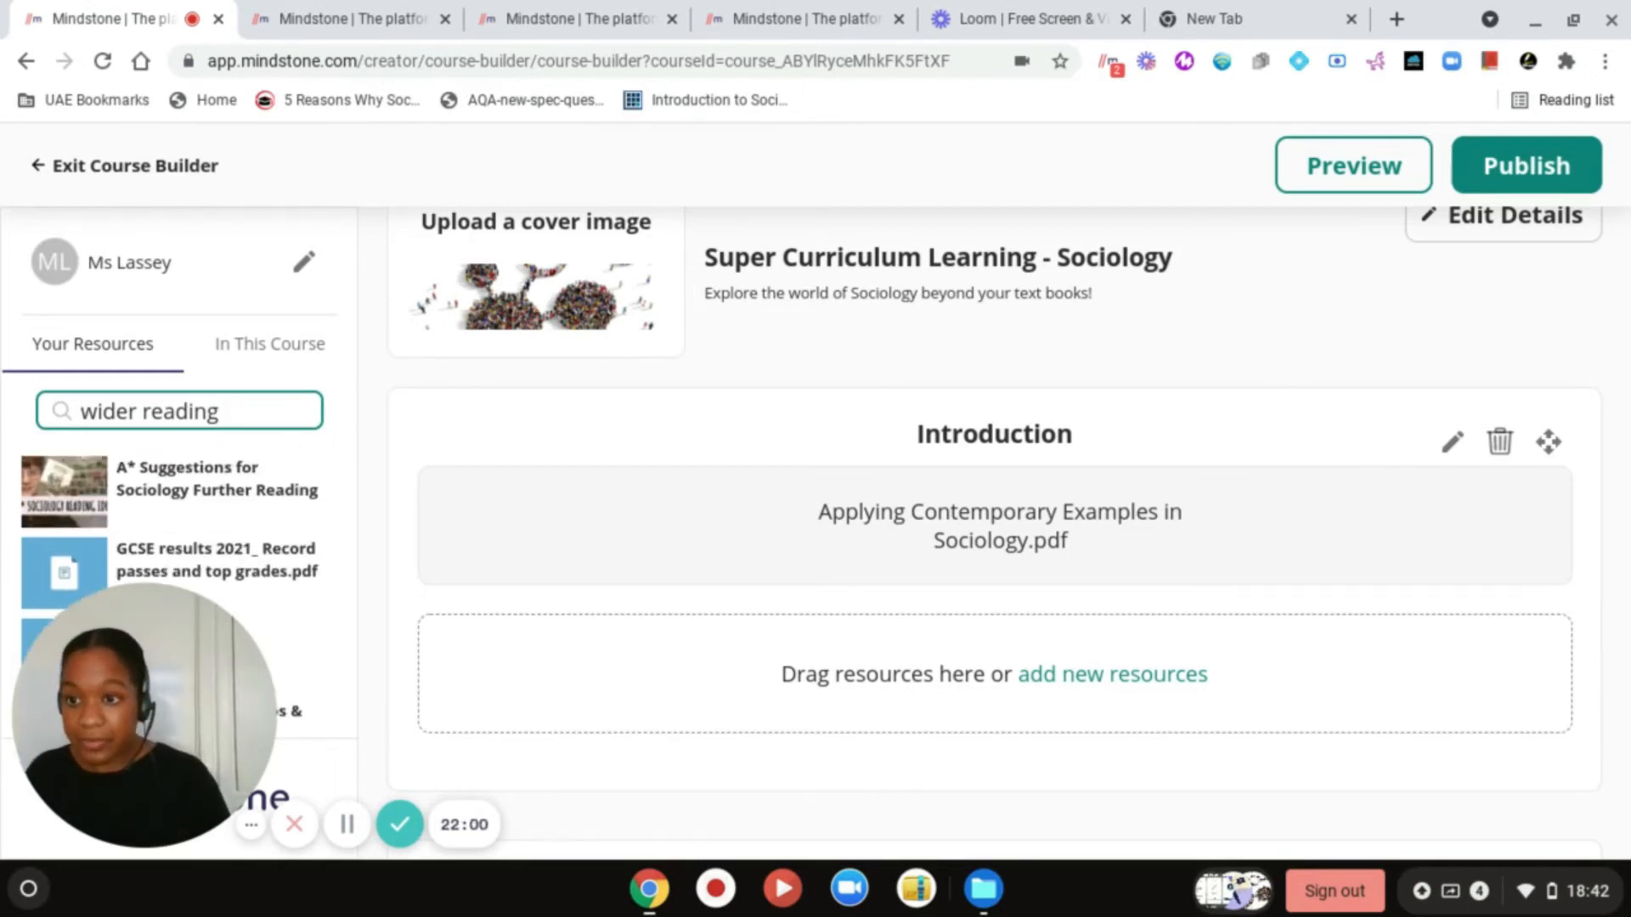
# - Add "A* Suggestions for Sociology Further Reading" to the Introduction section, copying it with annotations
pyautogui.scroll(-8, 178, 553)
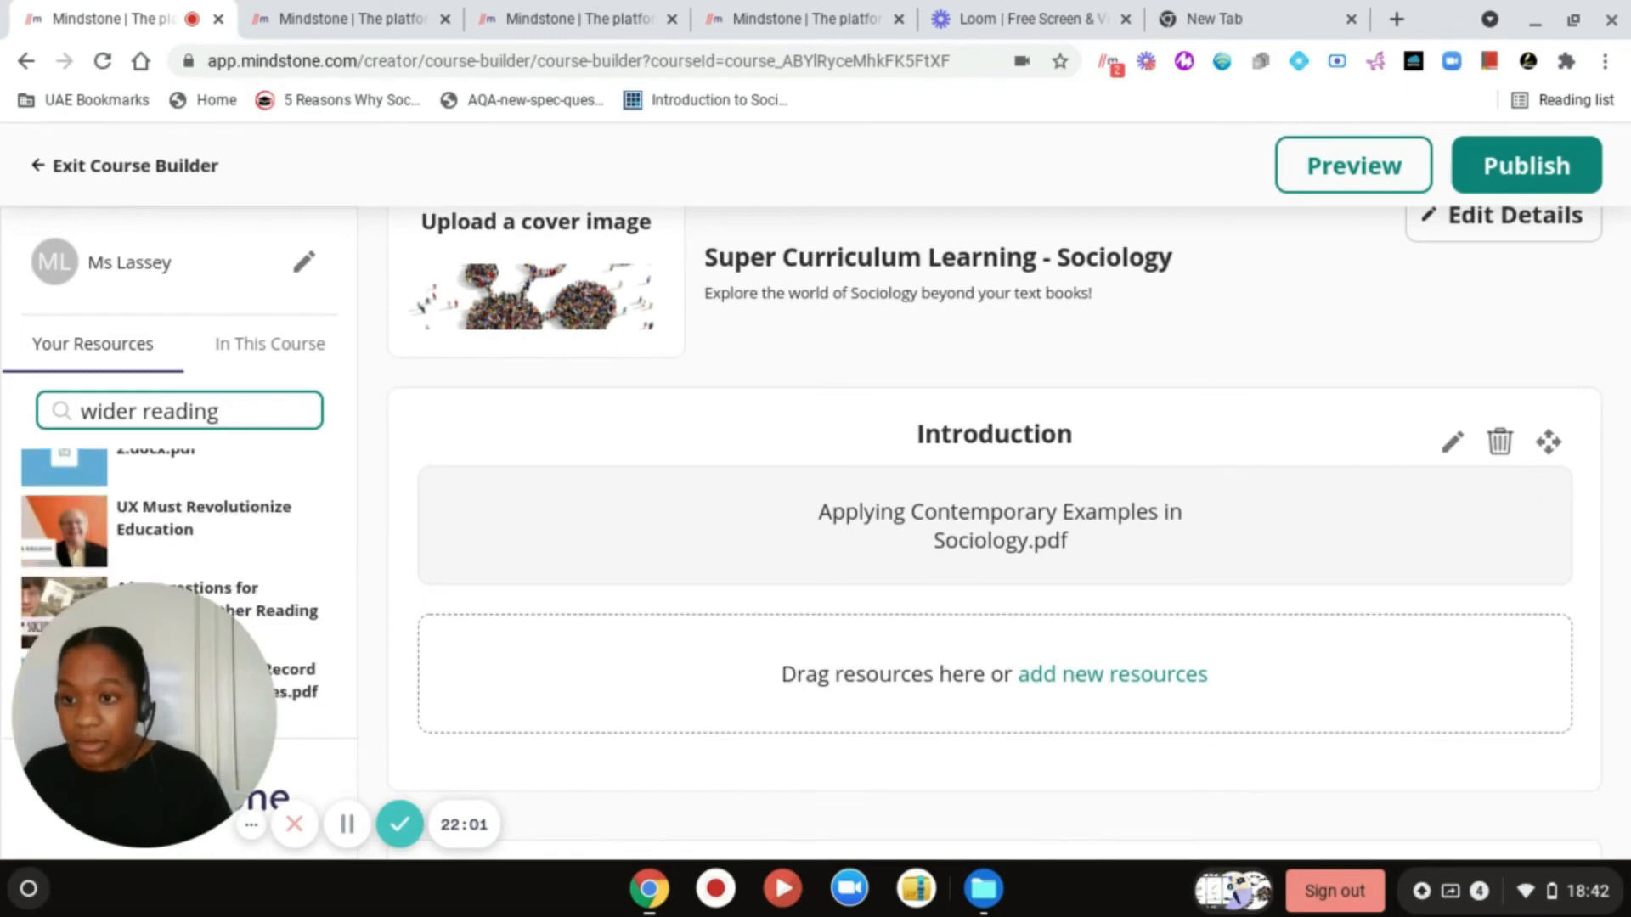
pyautogui.scroll(-2, 208, 465)
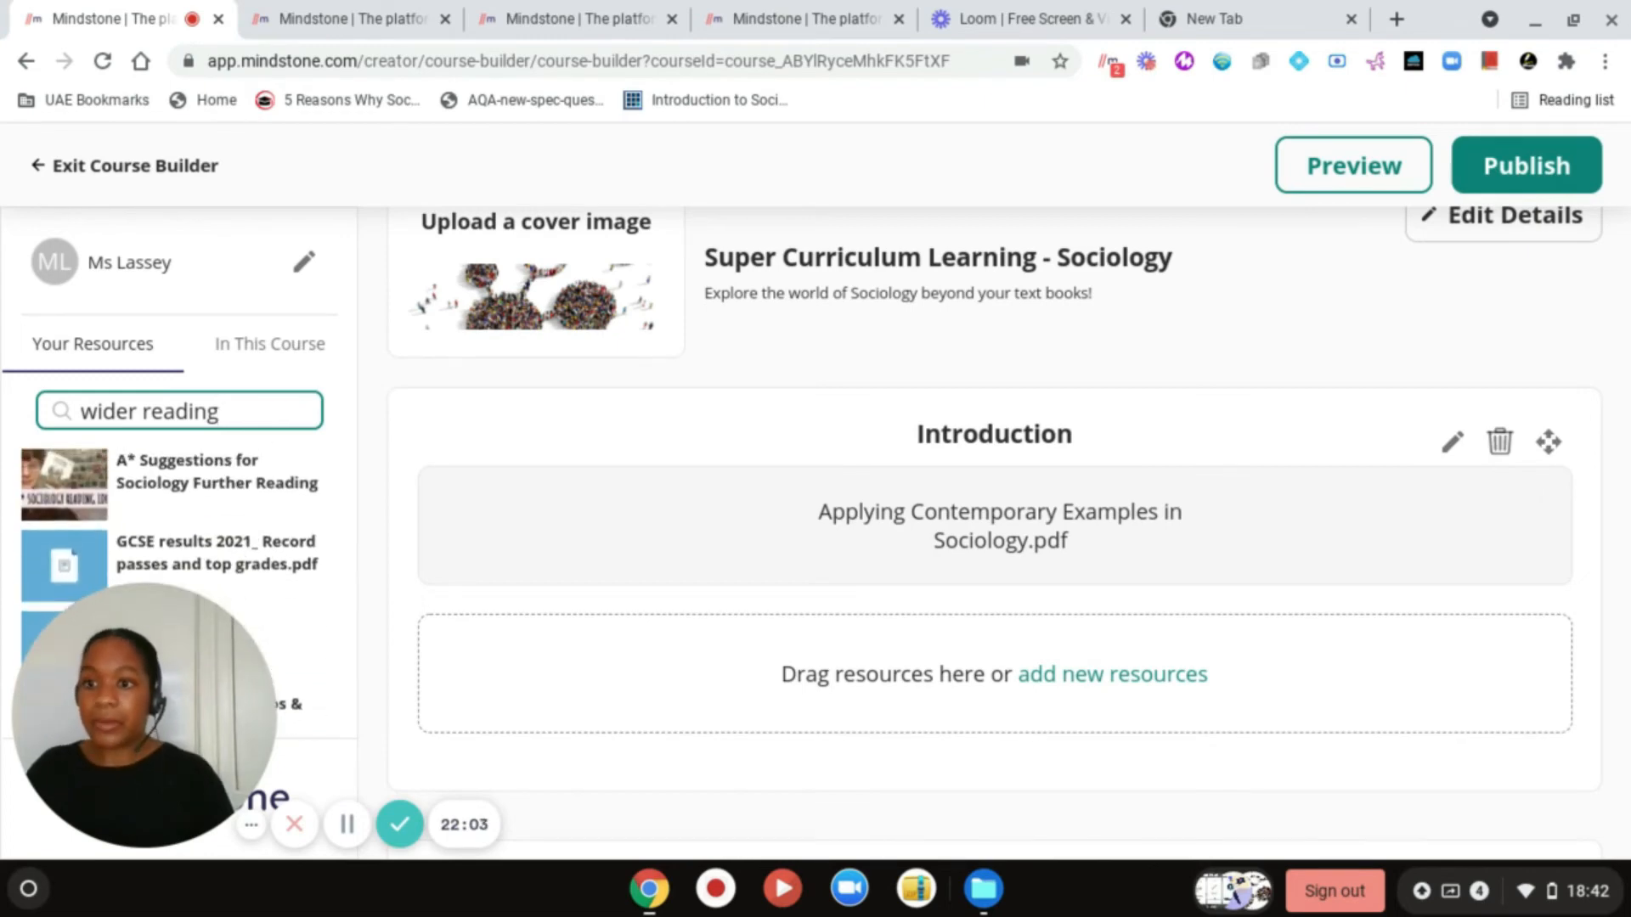
pyautogui.click(208, 465)
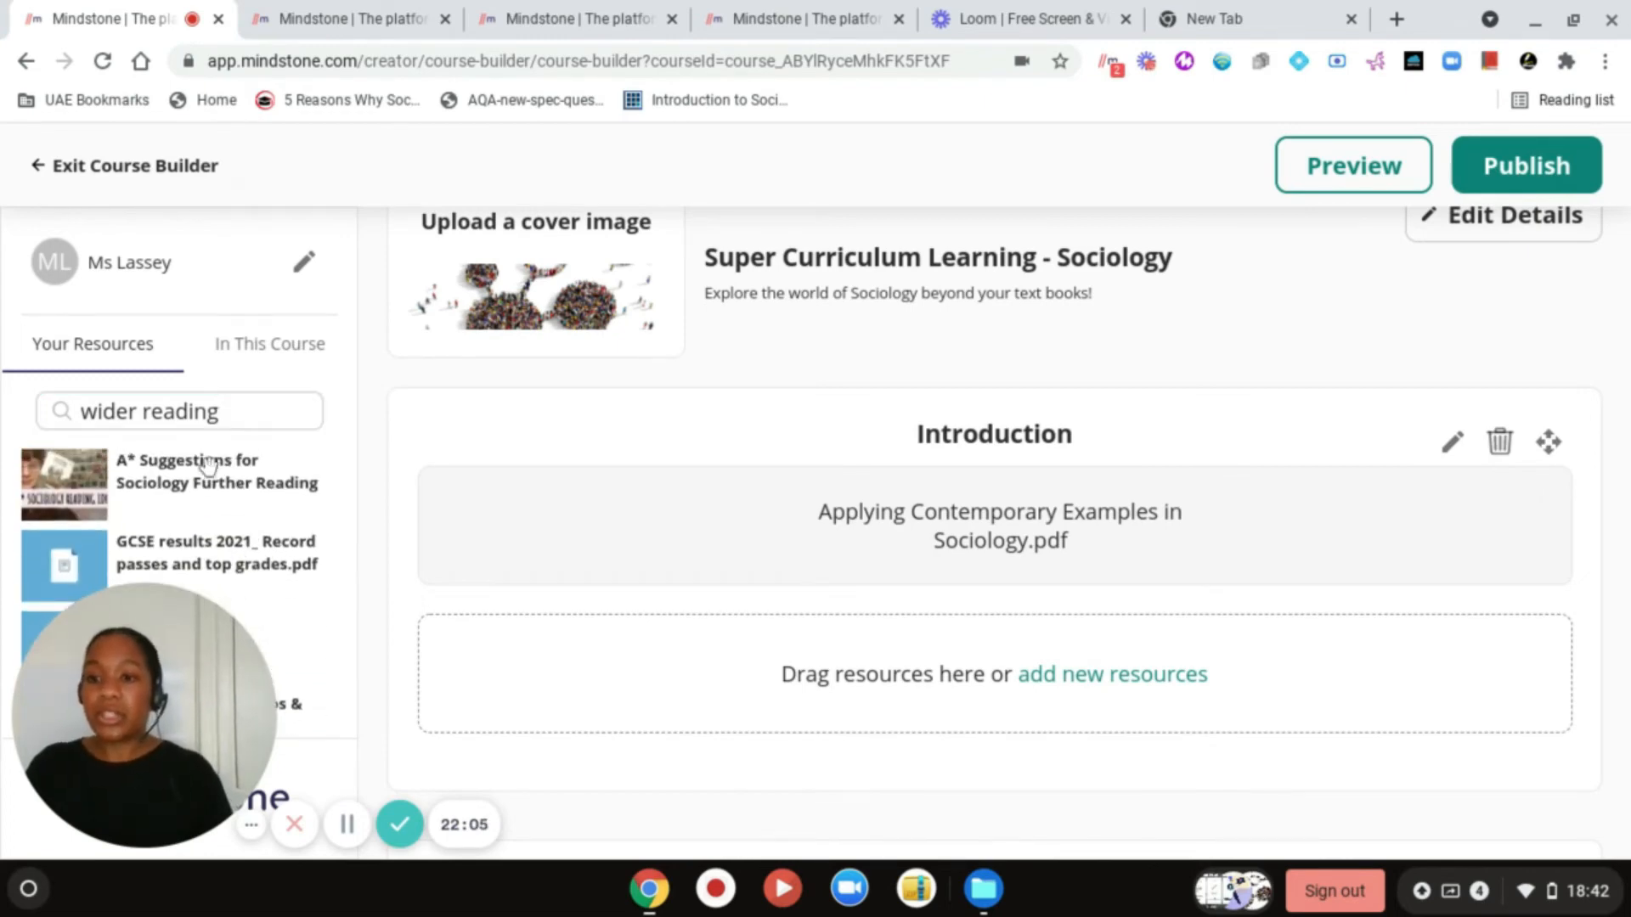
pyautogui.moveTo(197, 486); pyautogui.dragTo(998, 683)
pyautogui.moveTo(758, 540); pyautogui.dragTo(758, 540)
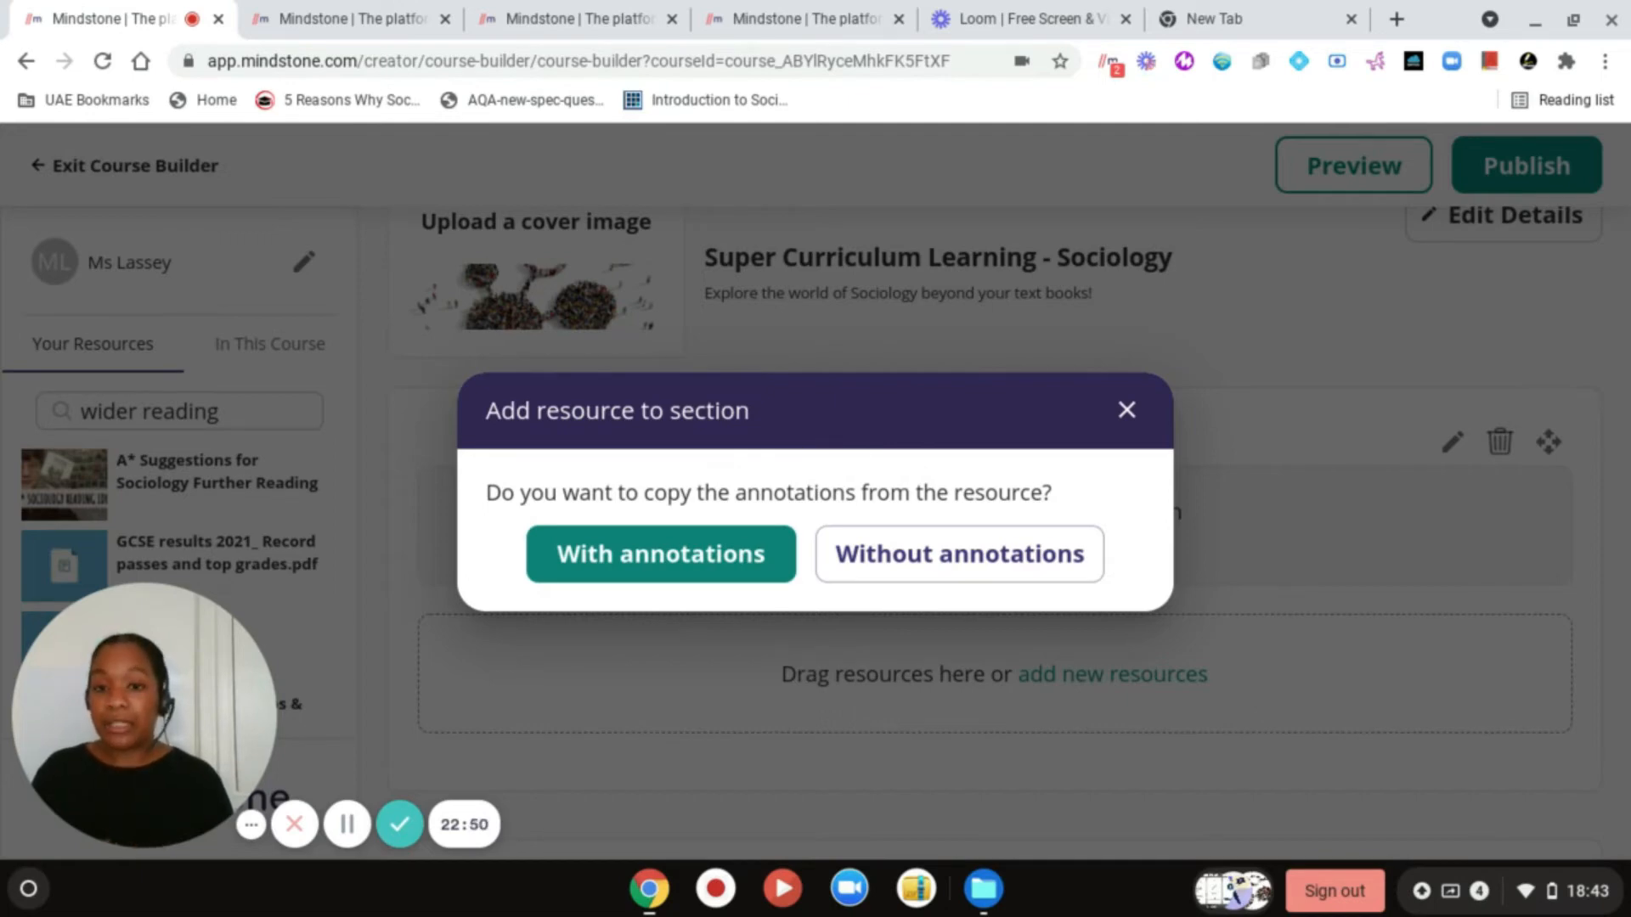
pyautogui.click(650, 556)
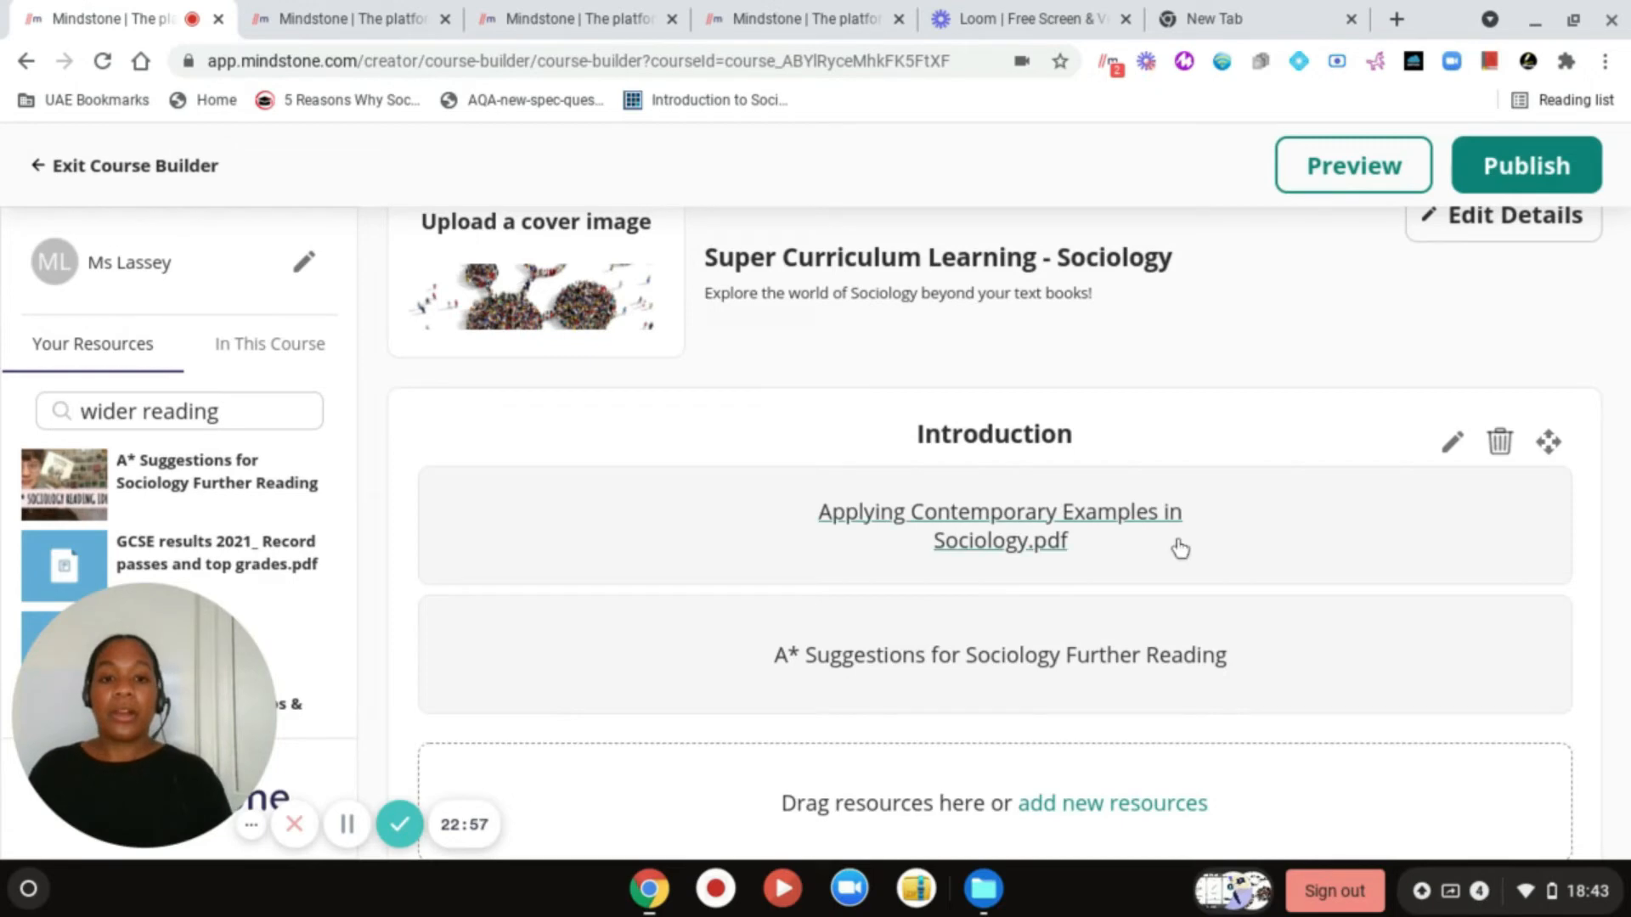
# - Find "Resource List" among the wider reading results and add it to the Introduction section without annotations
pyautogui.scroll(-2, 1176, 547)
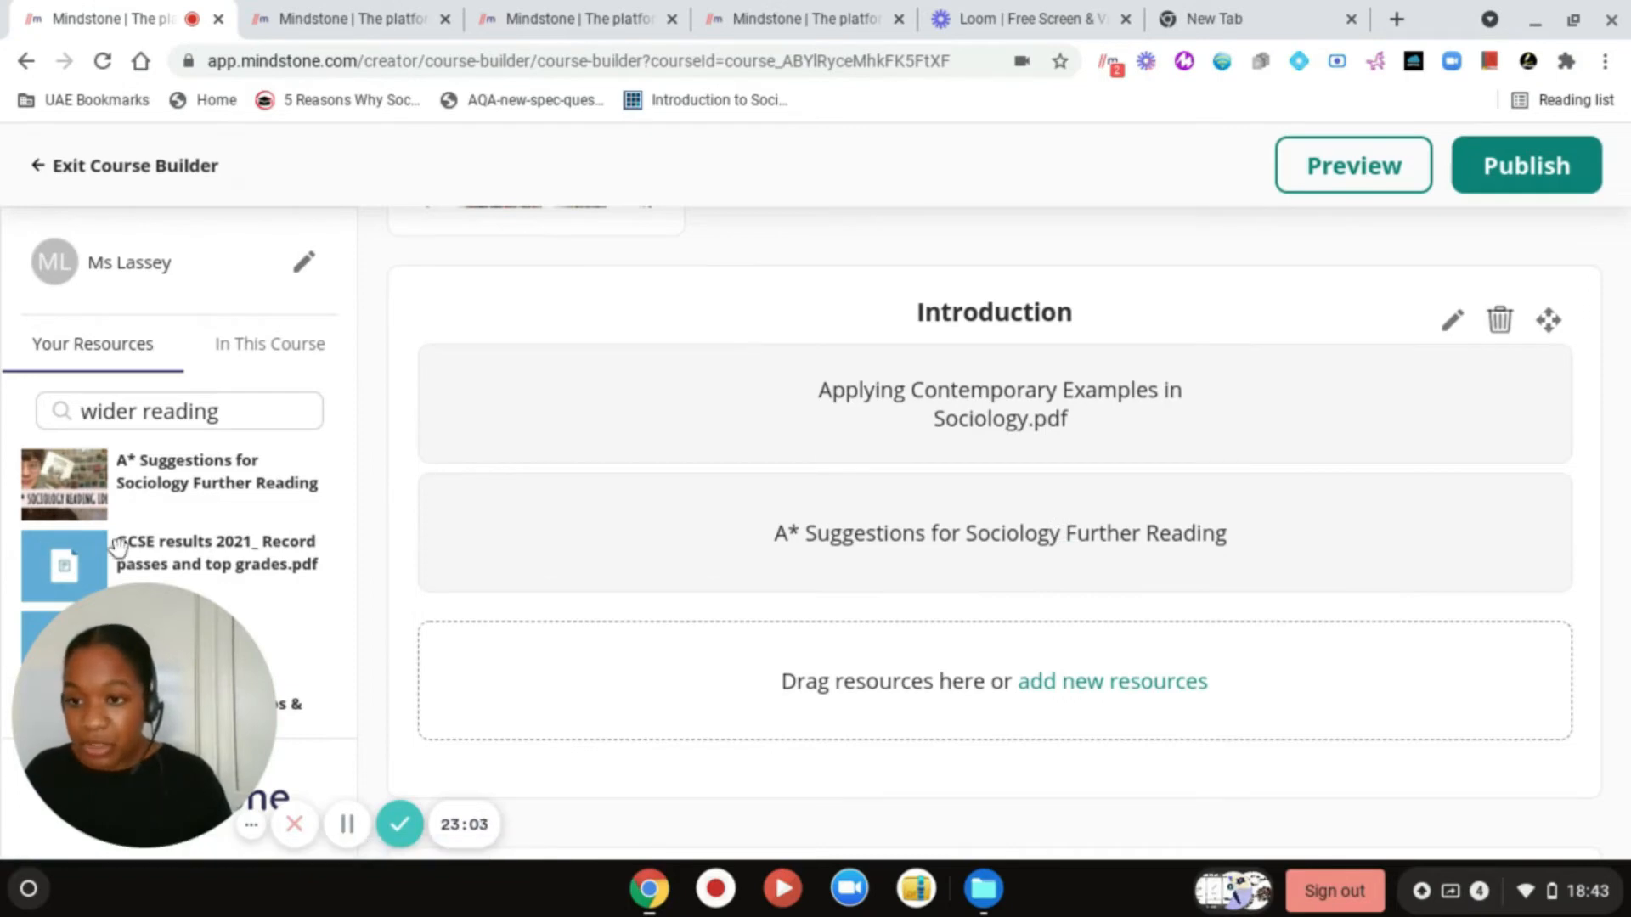
pyautogui.scroll(-3, 119, 544)
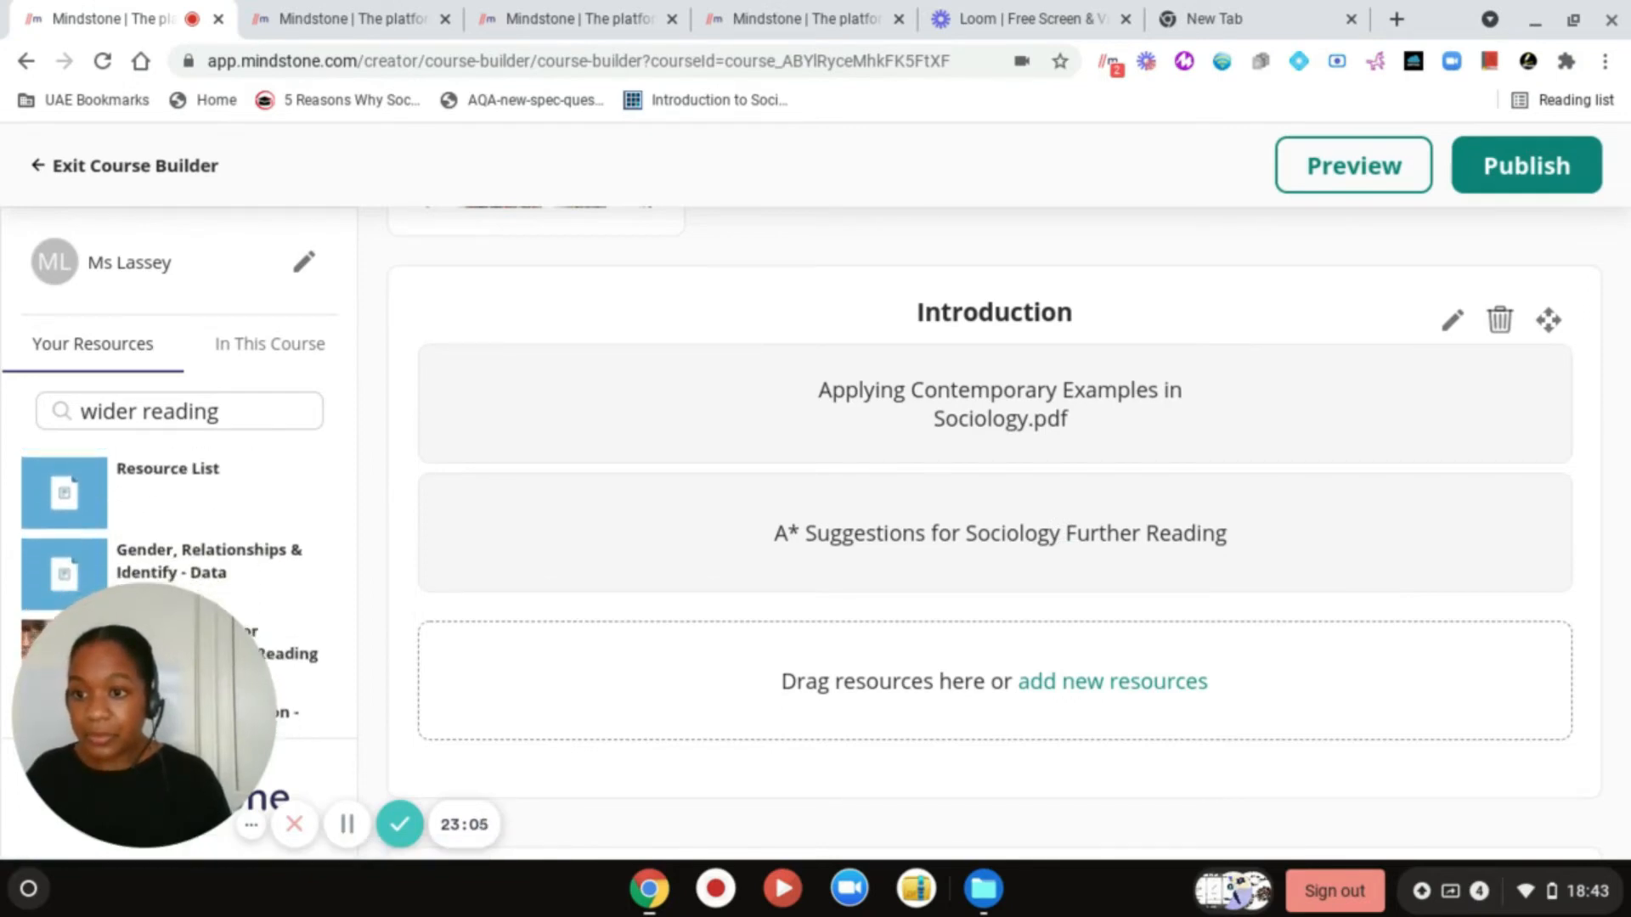
pyautogui.scroll(-3, 170, 544)
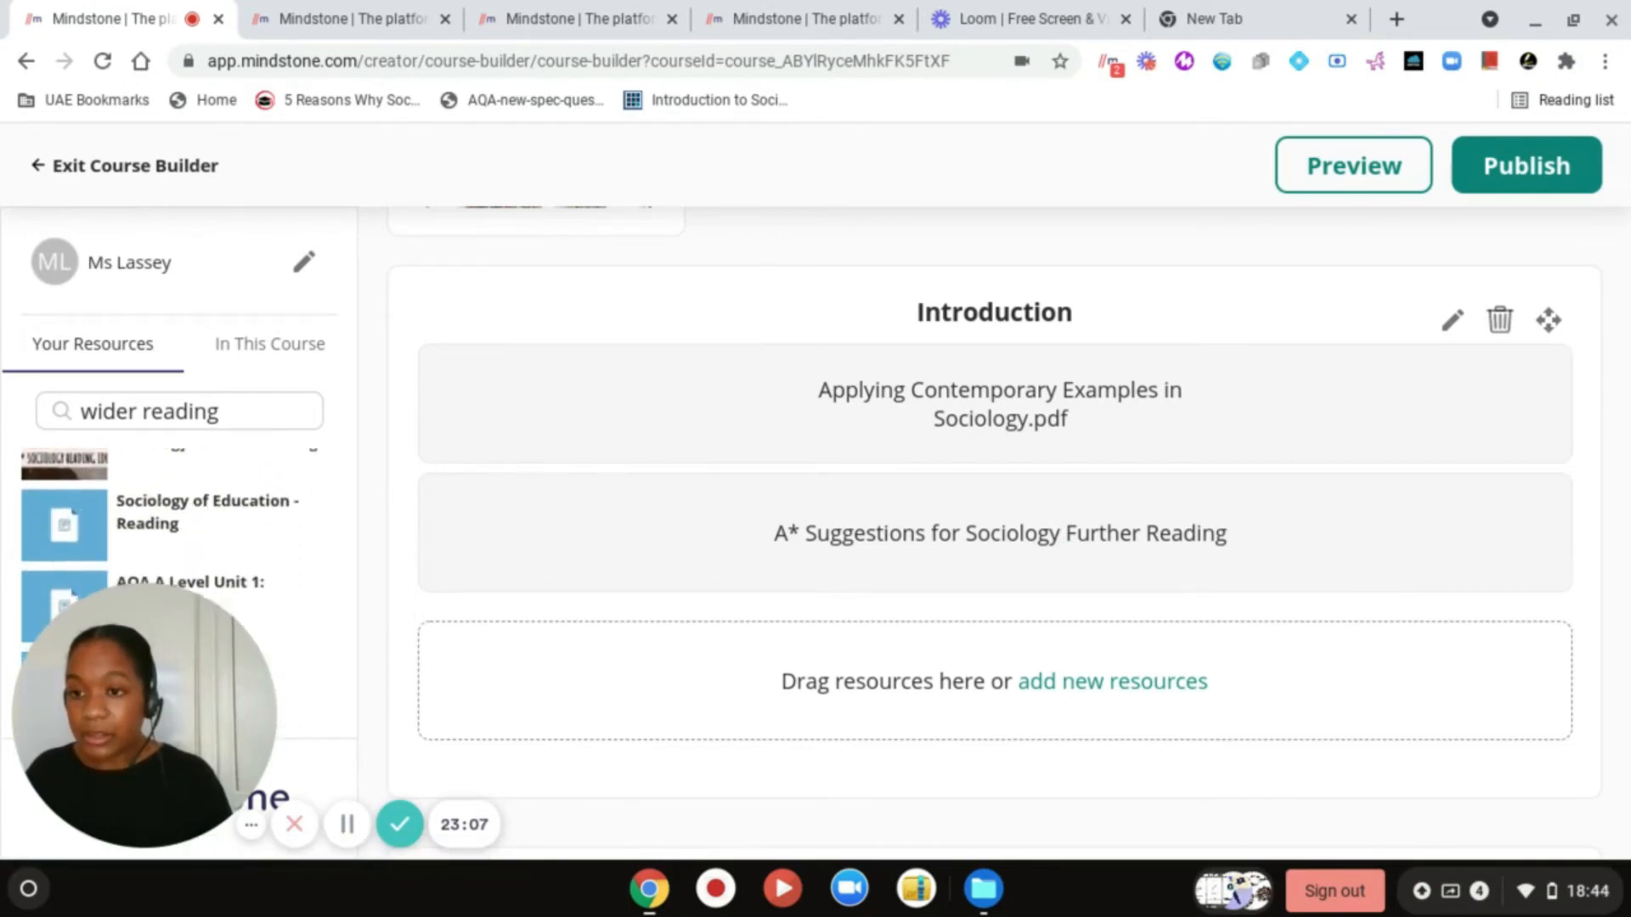
pyautogui.scroll(-3, 170, 544)
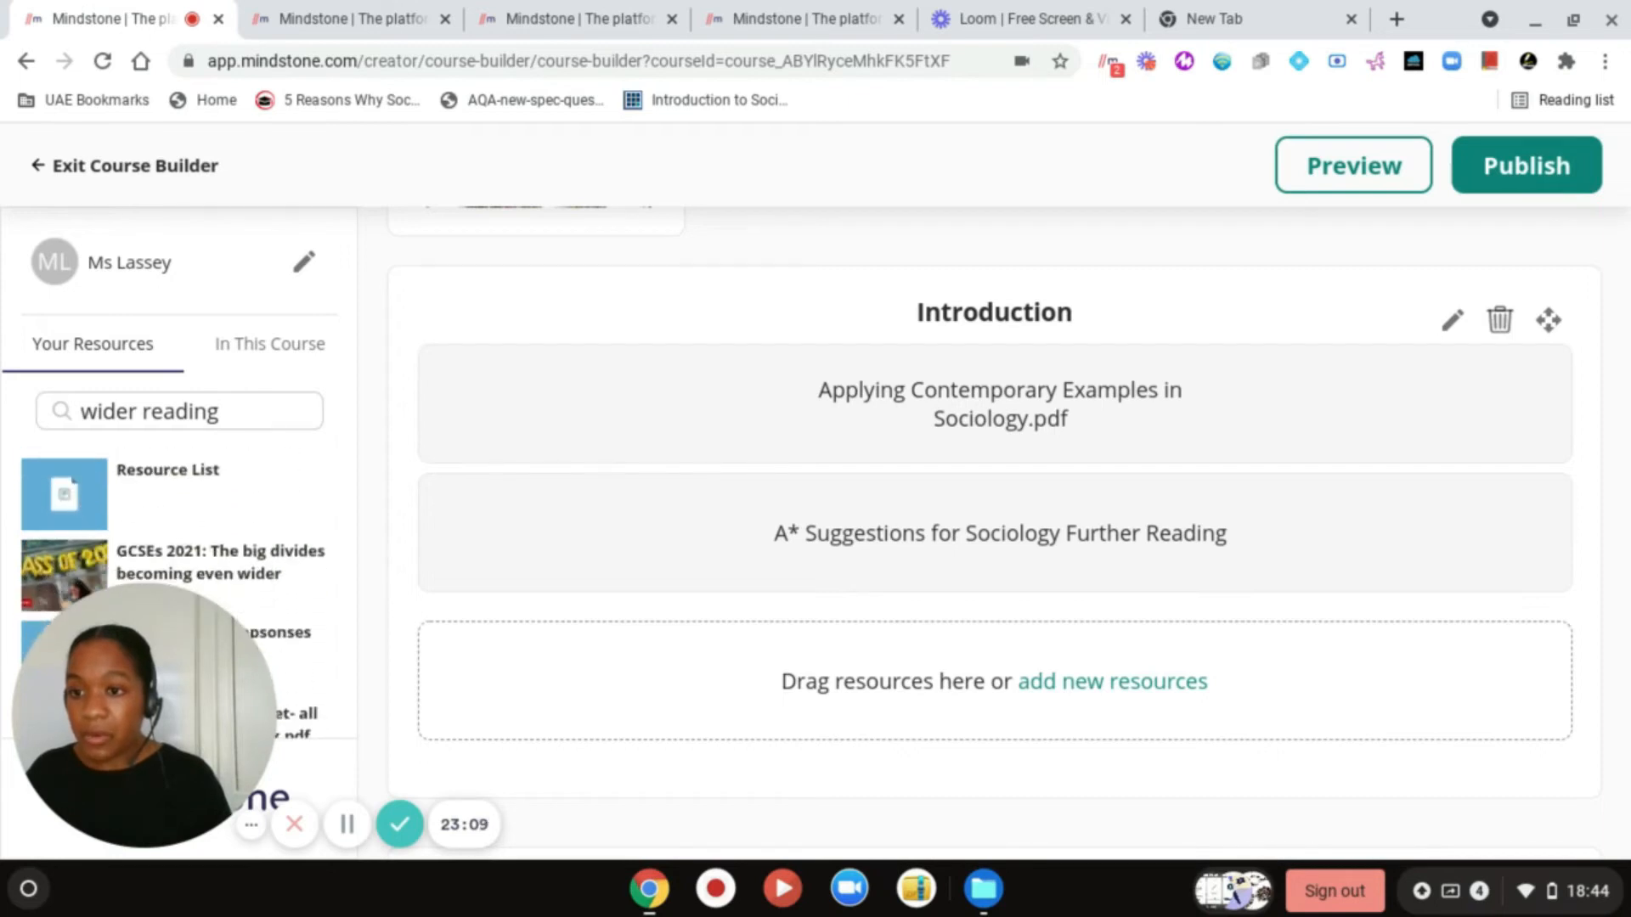
pyautogui.scroll(-1, 170, 578)
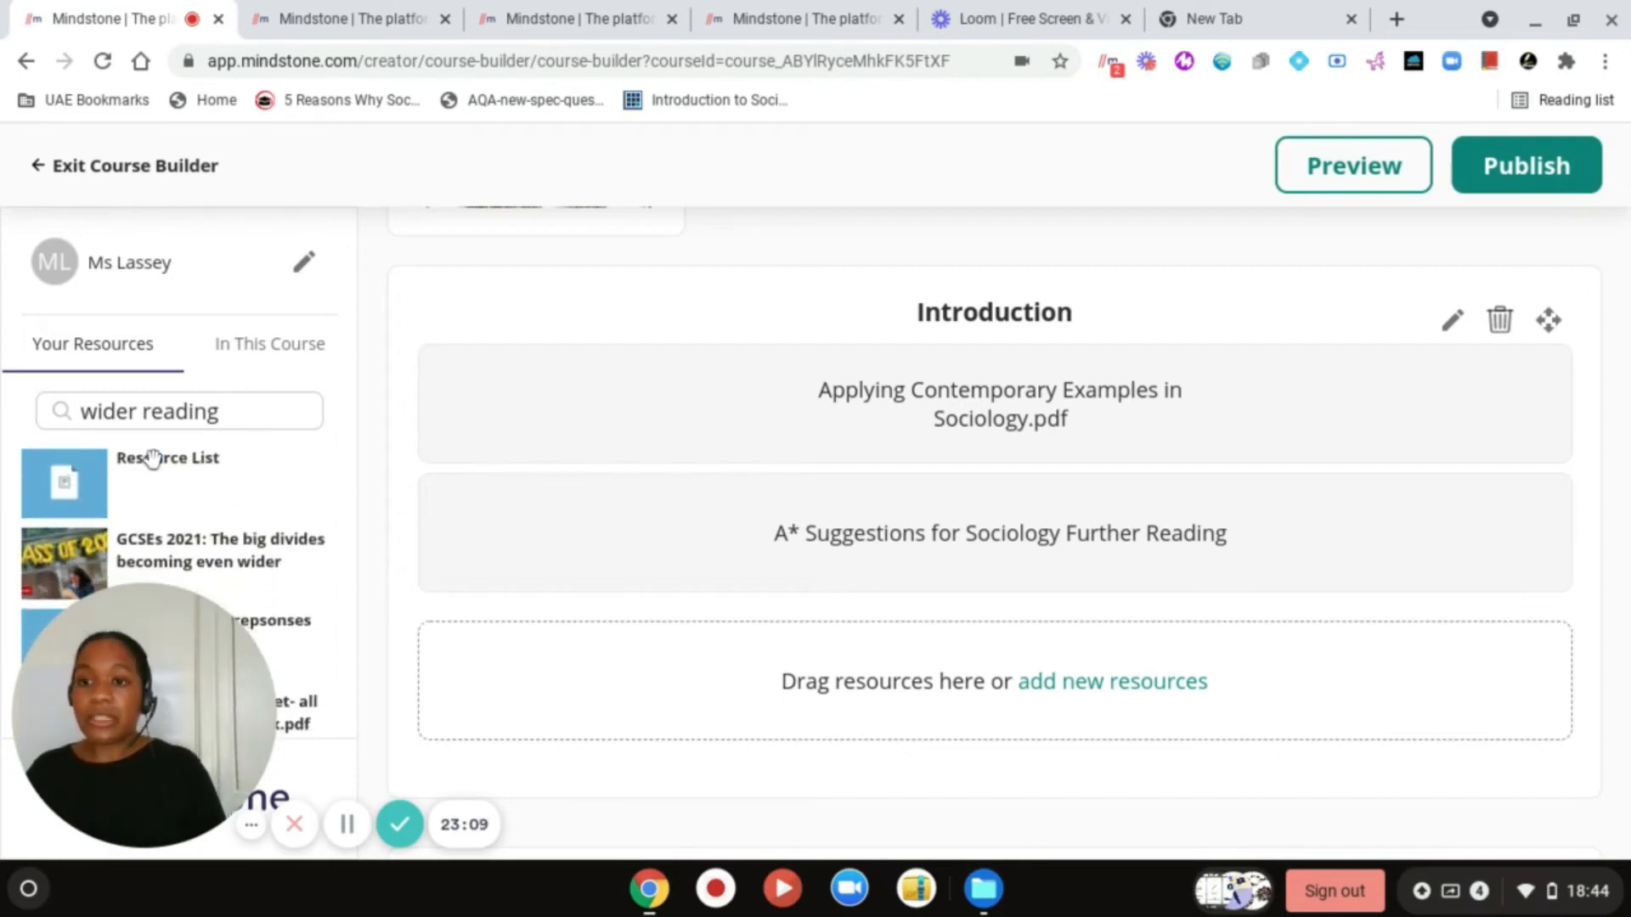
pyautogui.moveTo(161, 476)
pyautogui.mouseDown()
pyautogui.moveTo(424, 440)
pyautogui.moveTo(1039, 694)
pyautogui.moveTo(1054, 683)
pyautogui.moveTo(1045, 661)
pyautogui.mouseUp()
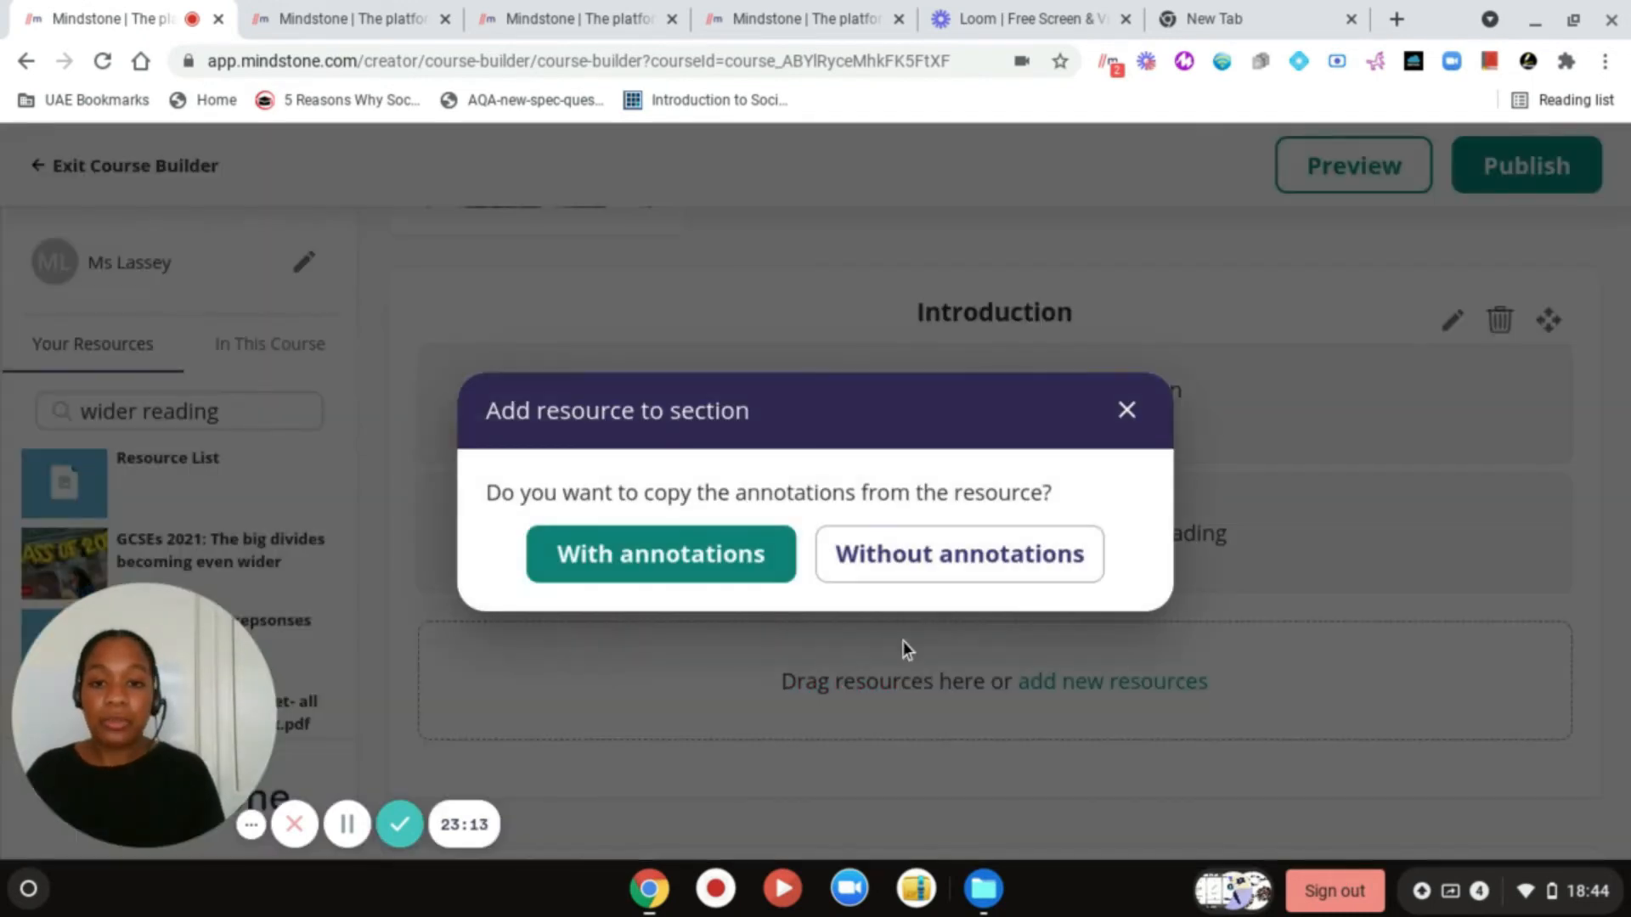
pyautogui.click(1003, 556)
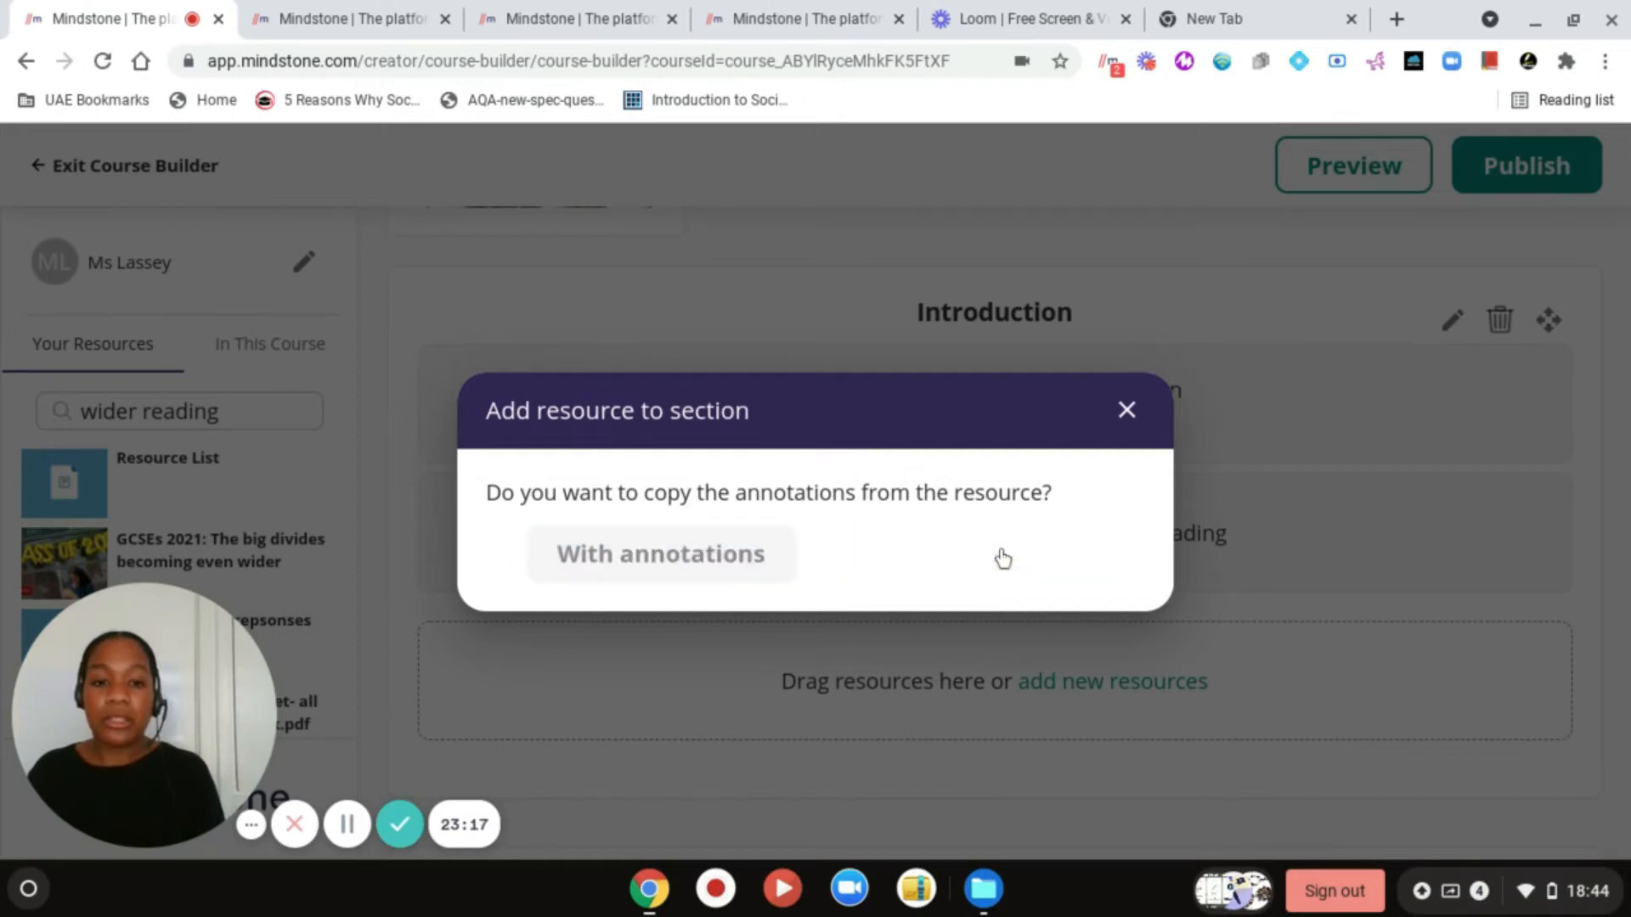
pyautogui.moveTo(1140, 659); pyautogui.dragTo(1142, 660)
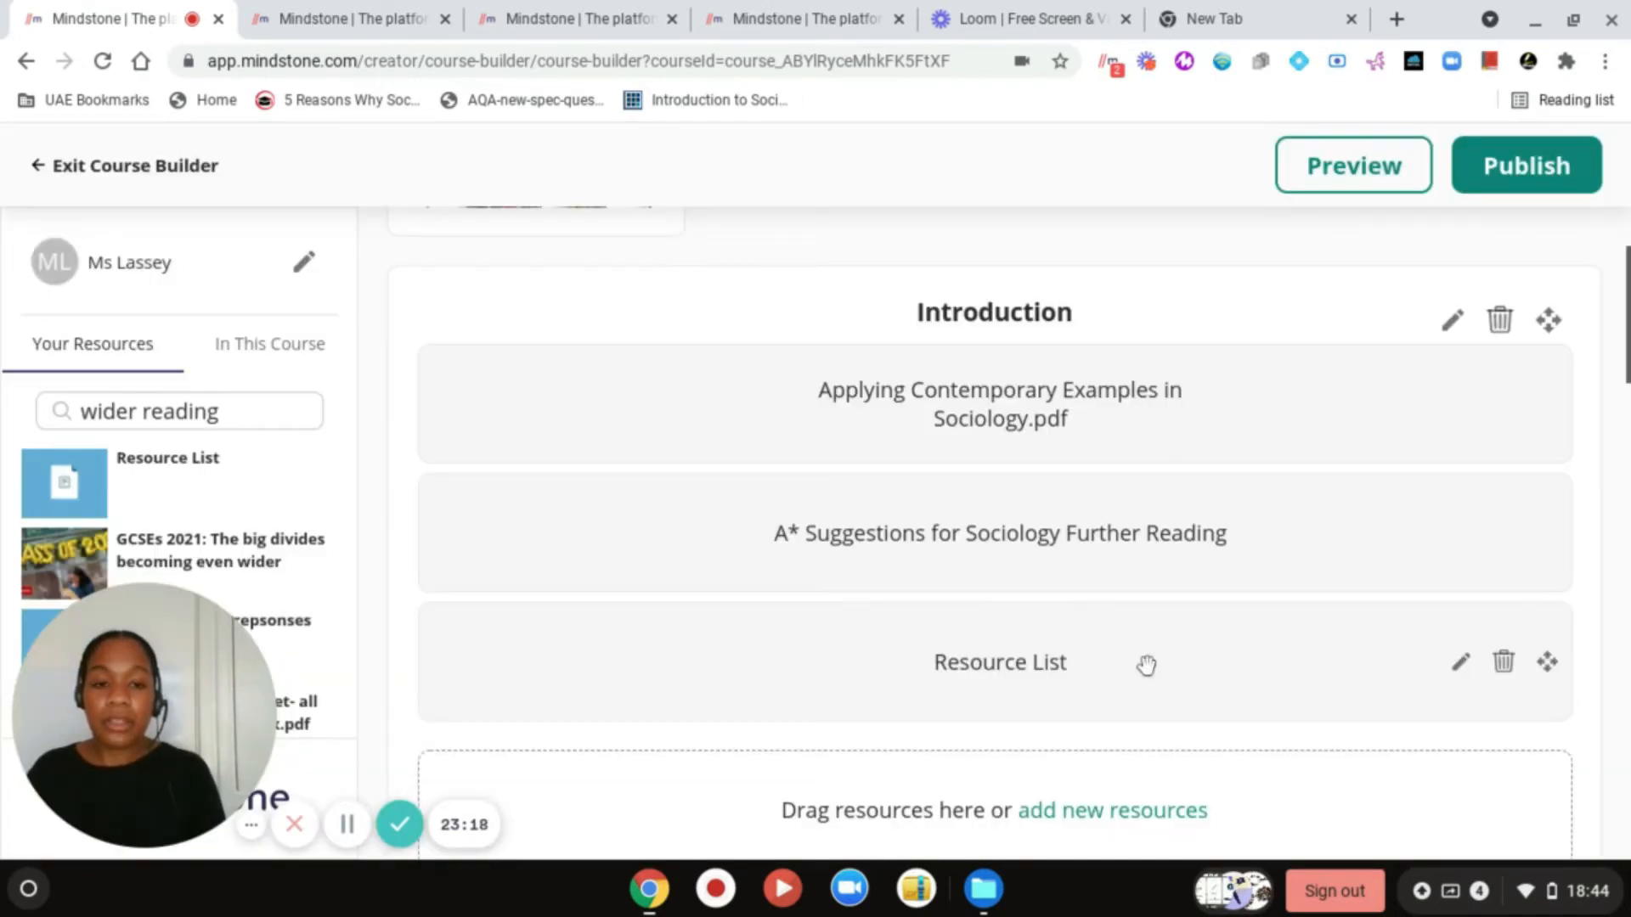
pyautogui.scroll(-1, 1147, 665)
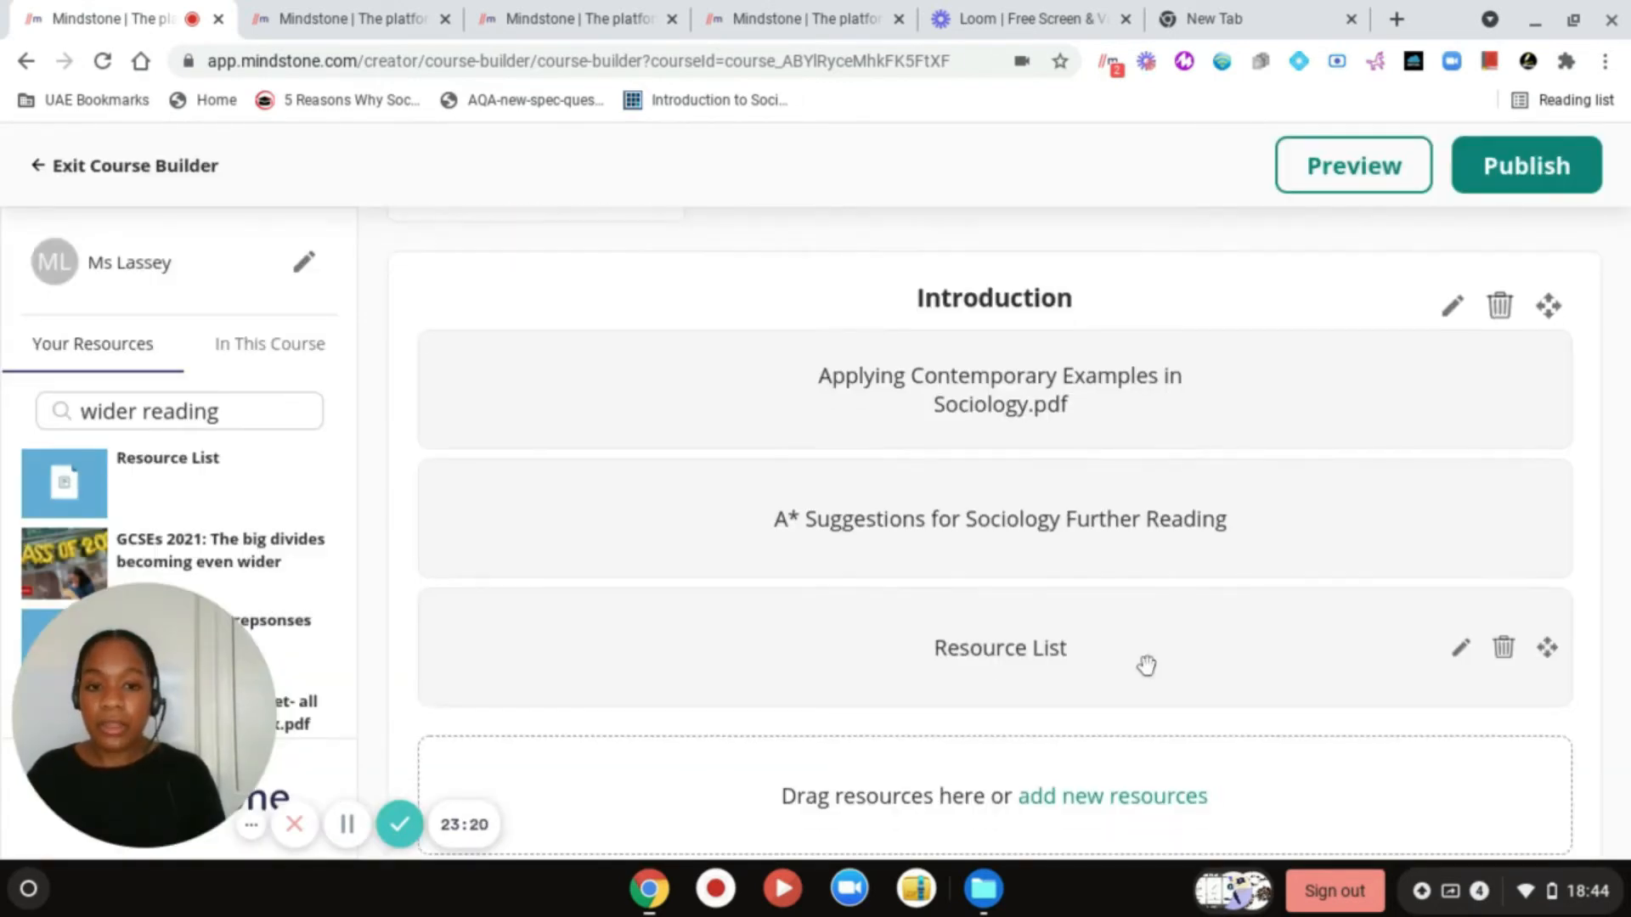
pyautogui.scroll(-2, 1147, 666)
pyautogui.scroll(3, 1147, 665)
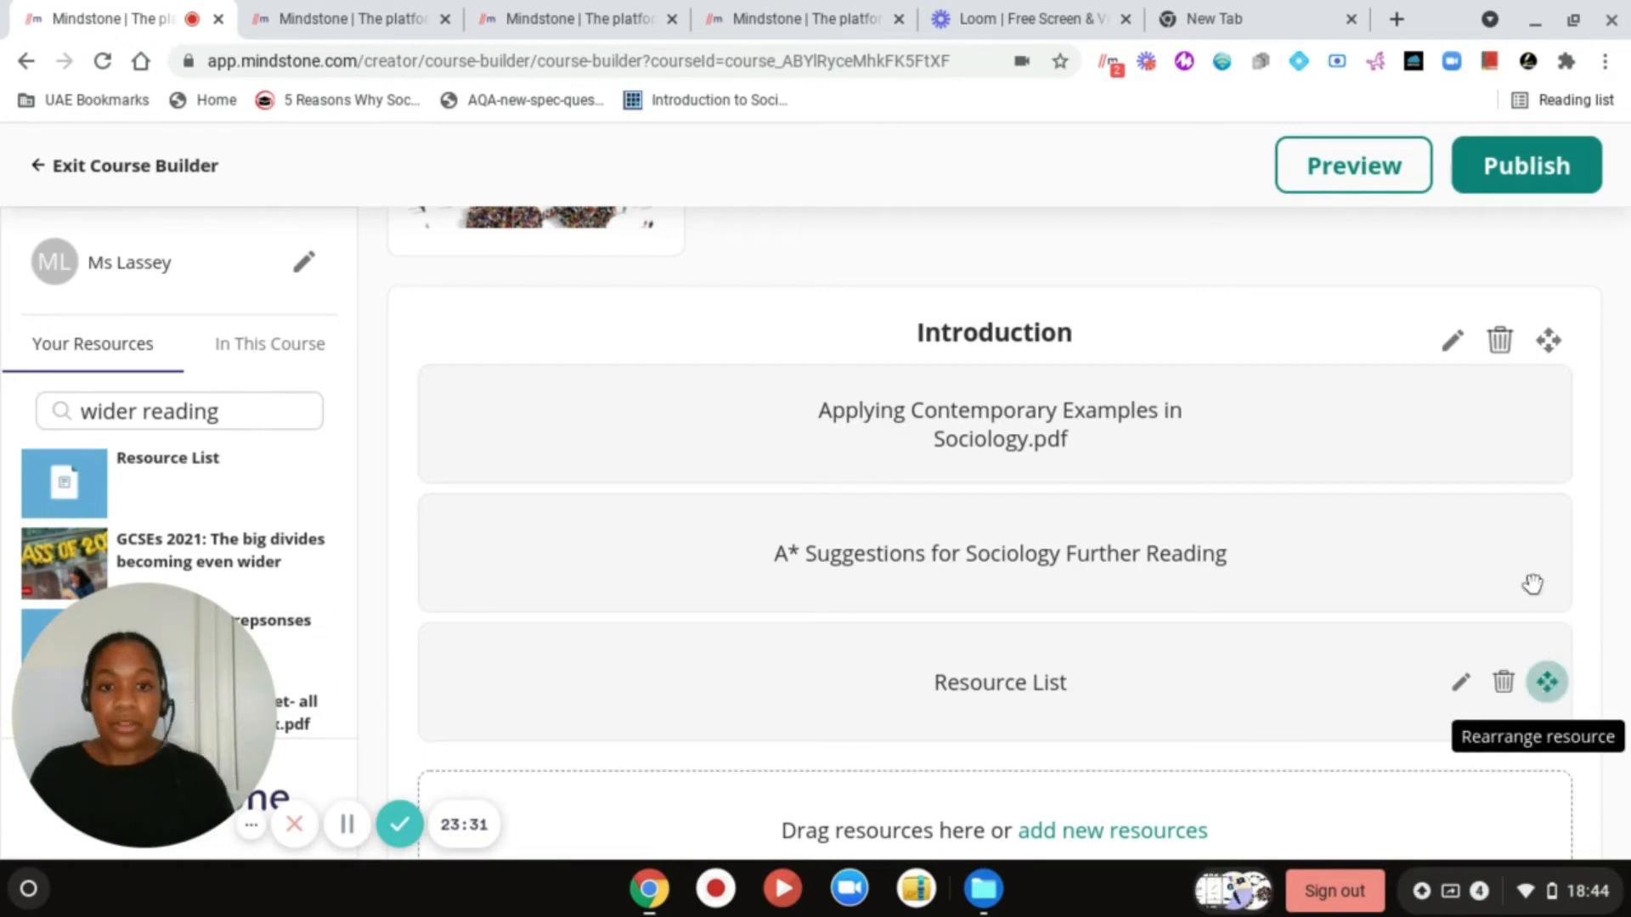
# - Move "Resource List" above "A* Suggestions for Sociology Further Reading" in the Introduction section
pyautogui.moveTo(1532, 585); pyautogui.dragTo(1520, 545)
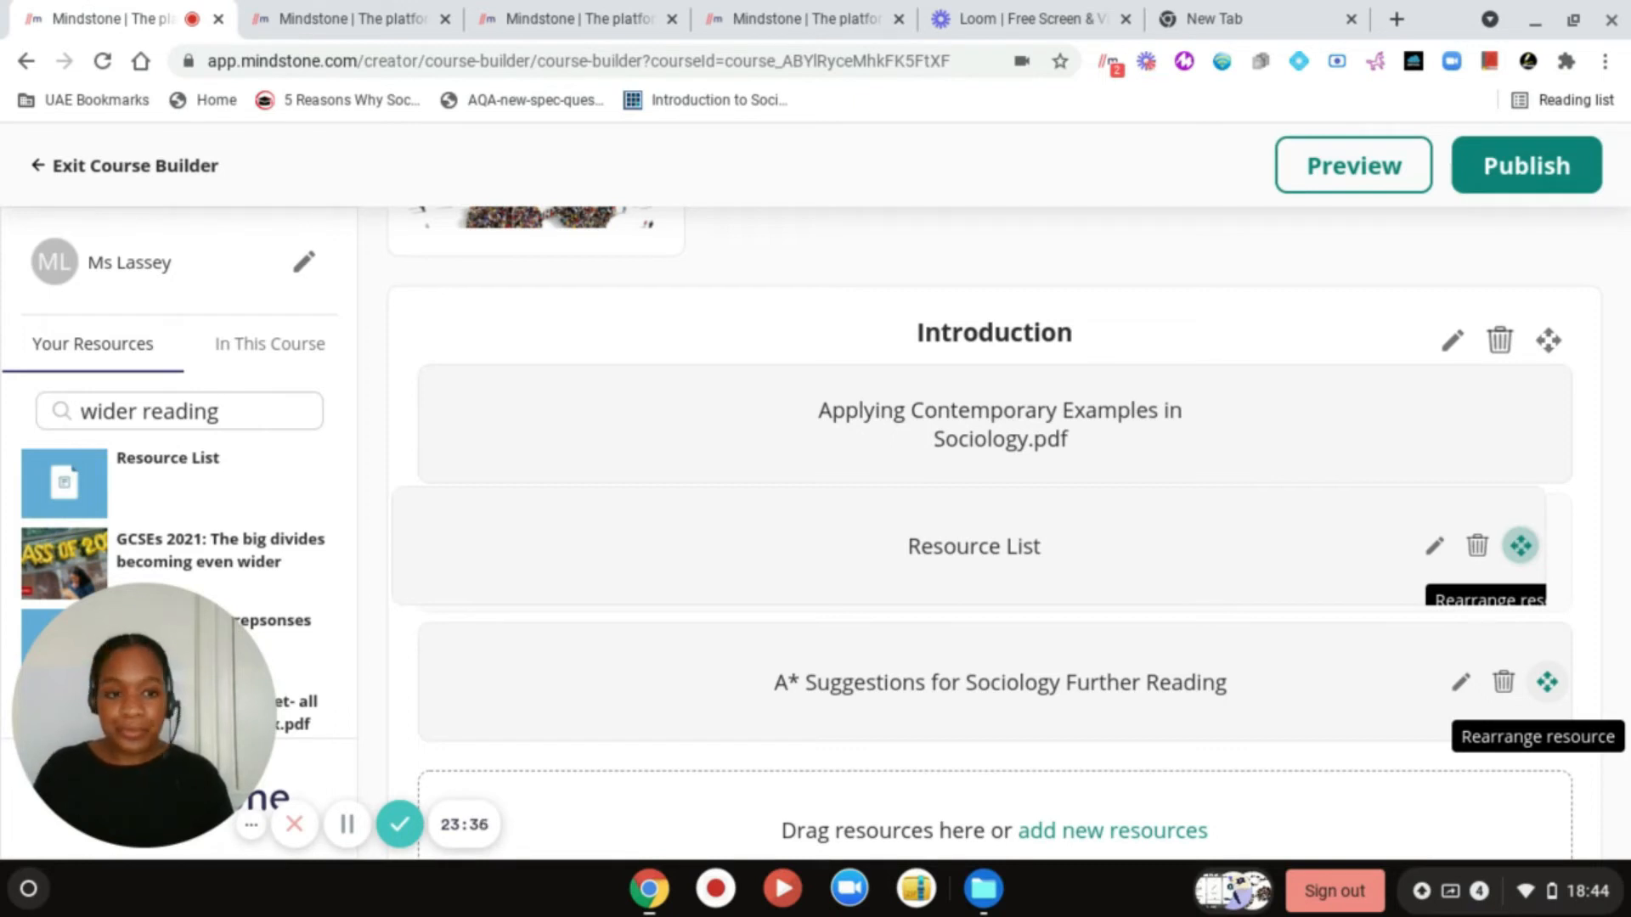
pyautogui.moveTo(1520, 545); pyautogui.dragTo(1521, 548)
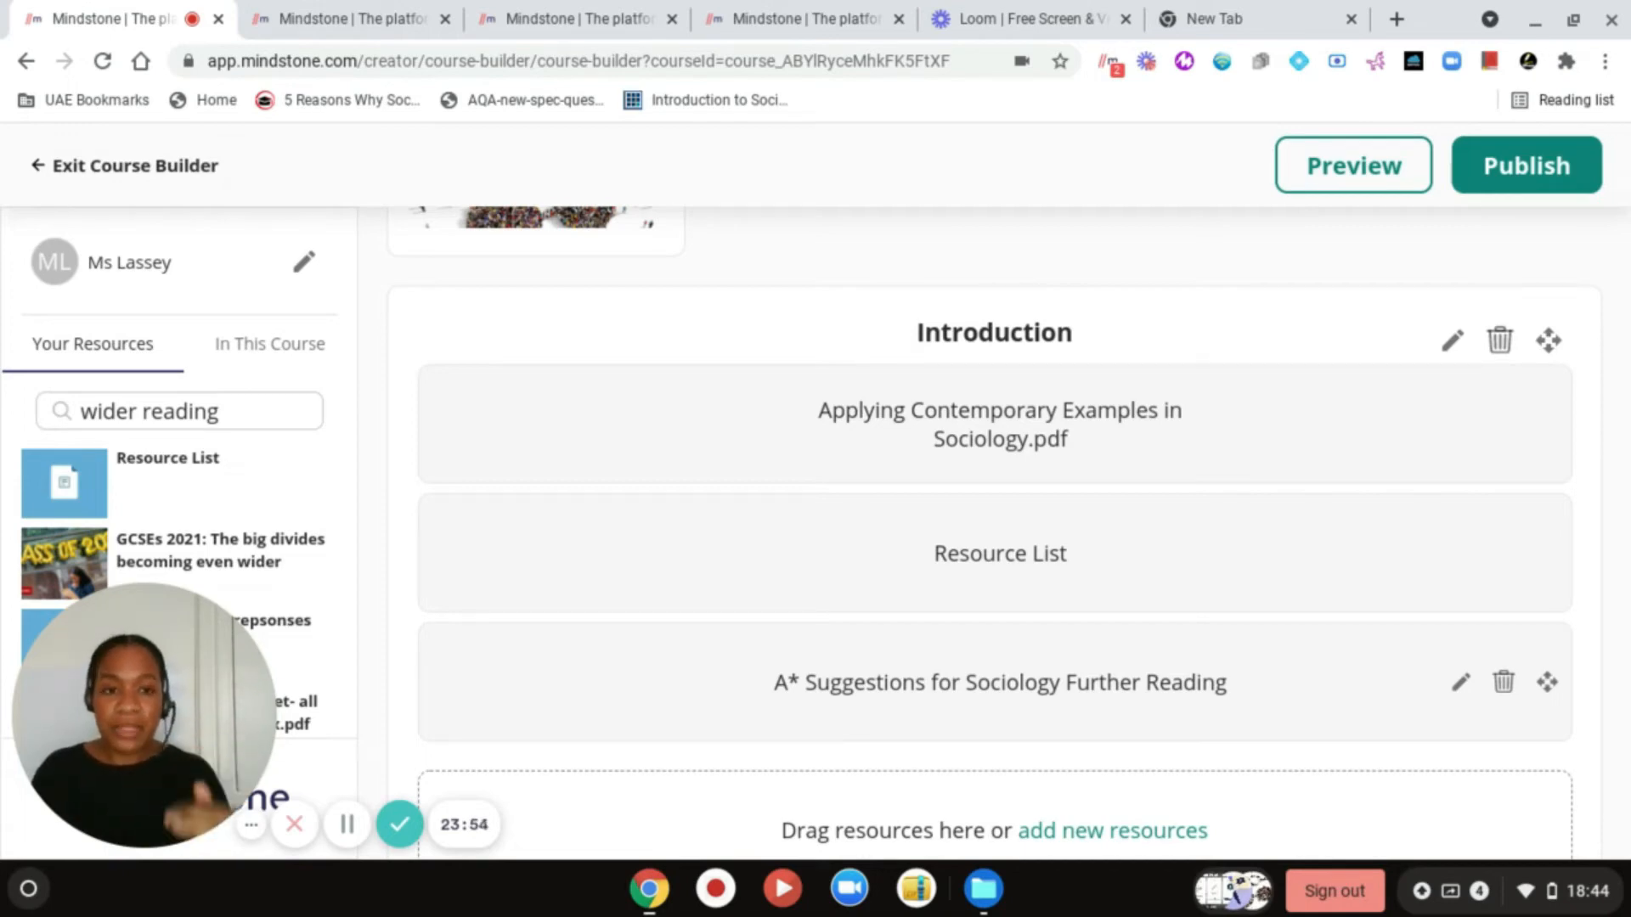
pyautogui.scroll(-4, 1358, 616)
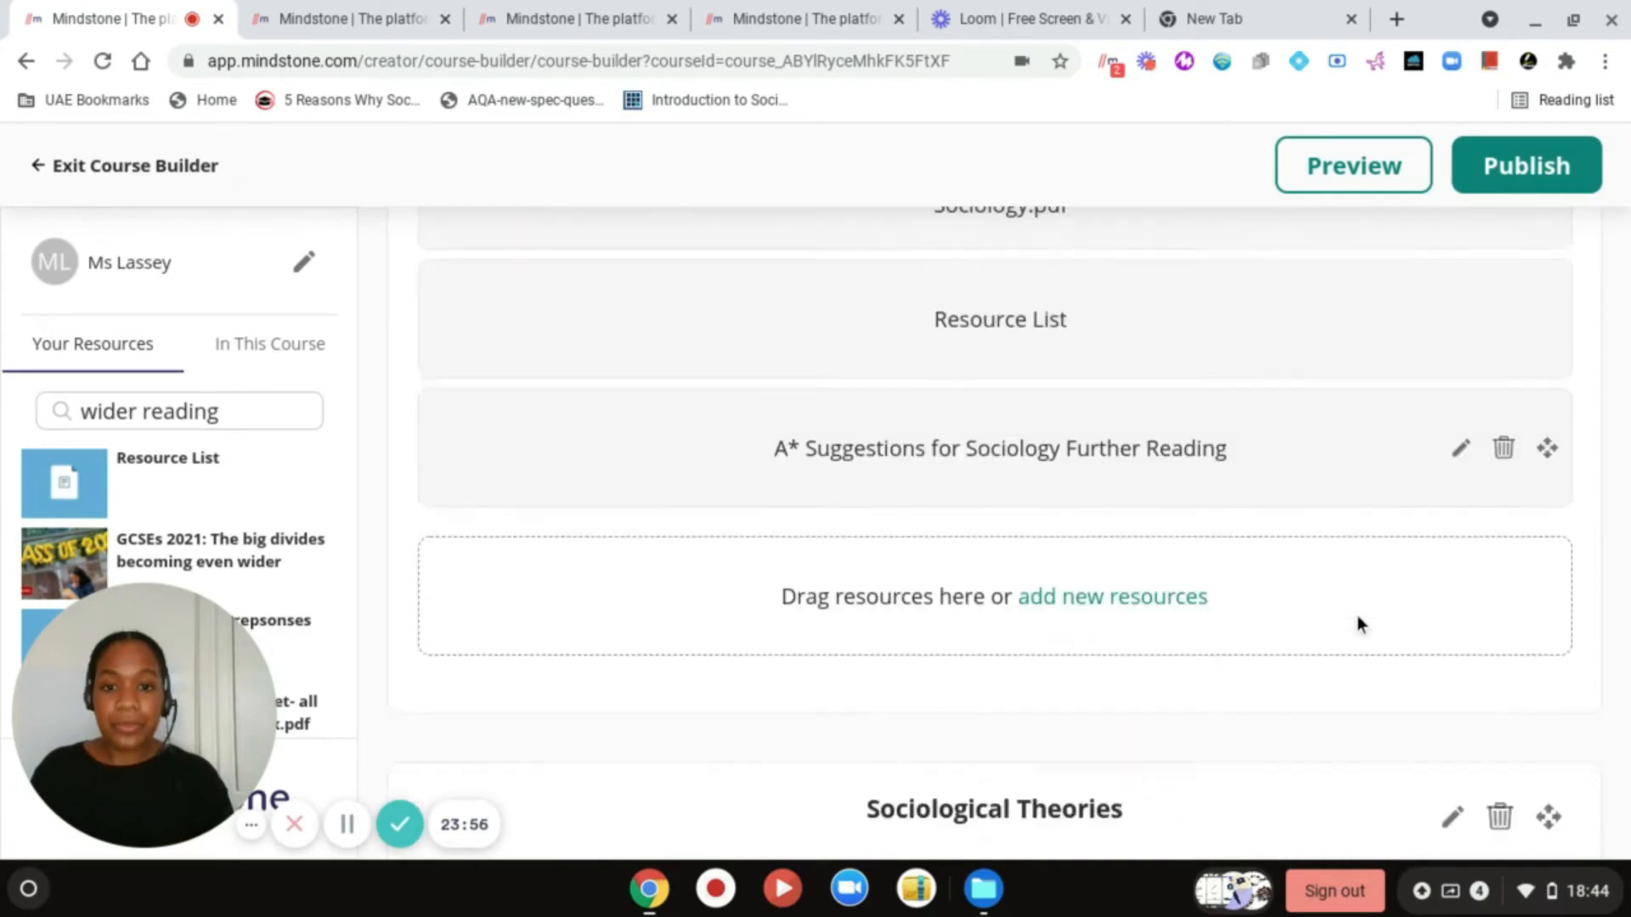
pyautogui.scroll(-1, 1357, 616)
pyautogui.scroll(3, 1357, 615)
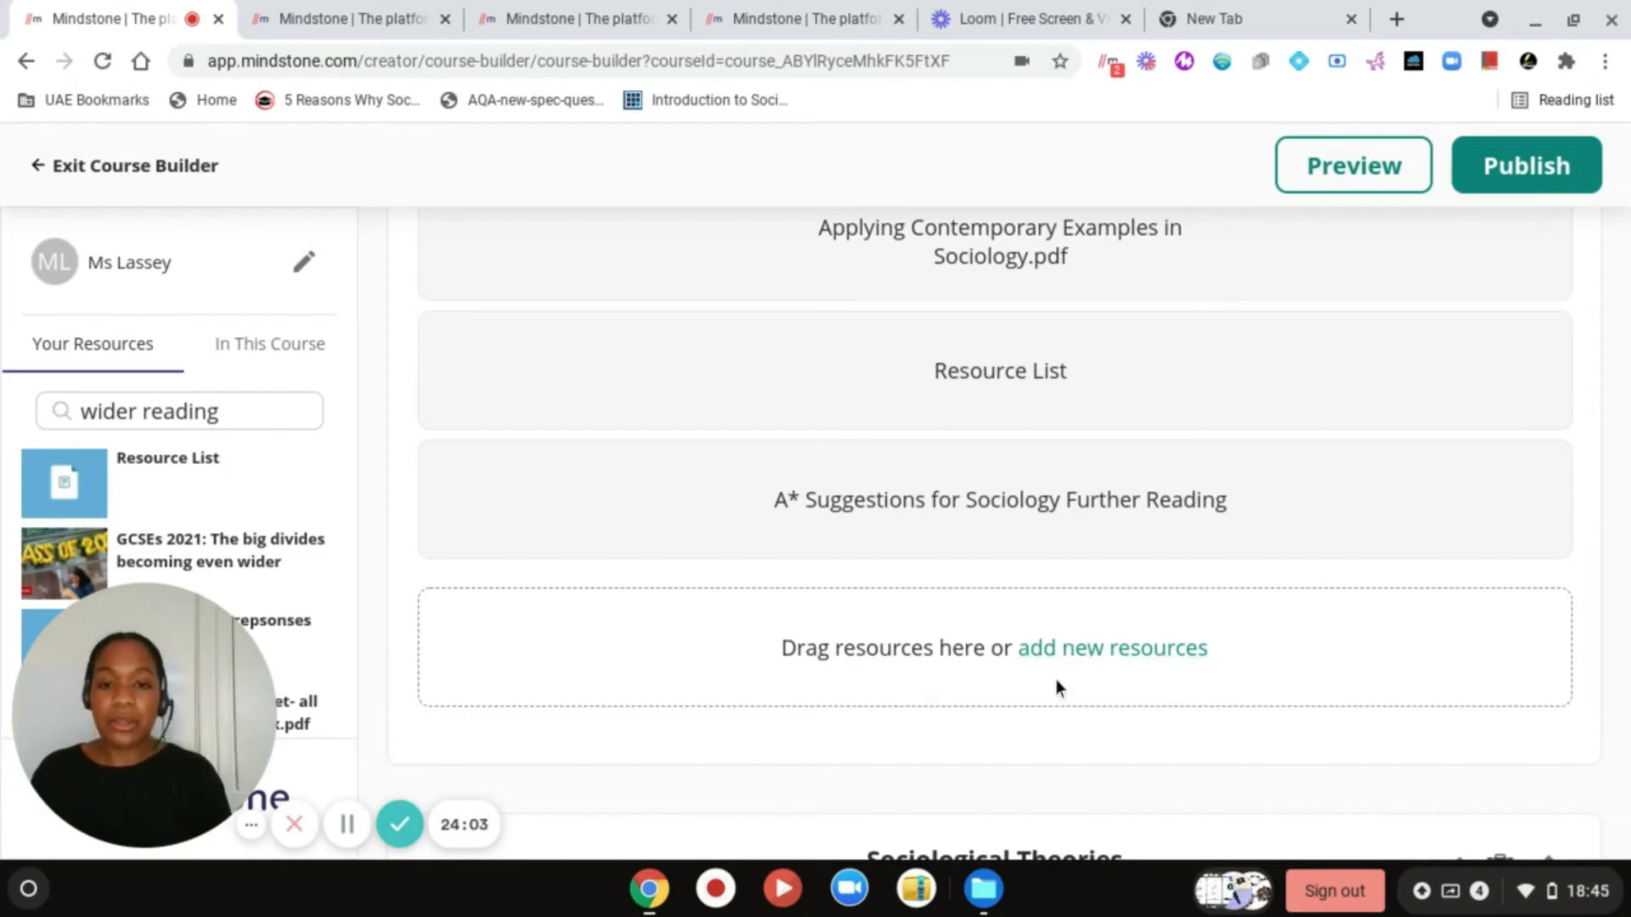
# - Look through the "wider reading" results for material suited to the Sociological Theories section
pyautogui.scroll(-6, 1055, 680)
pyautogui.scroll(-1, 993, 510)
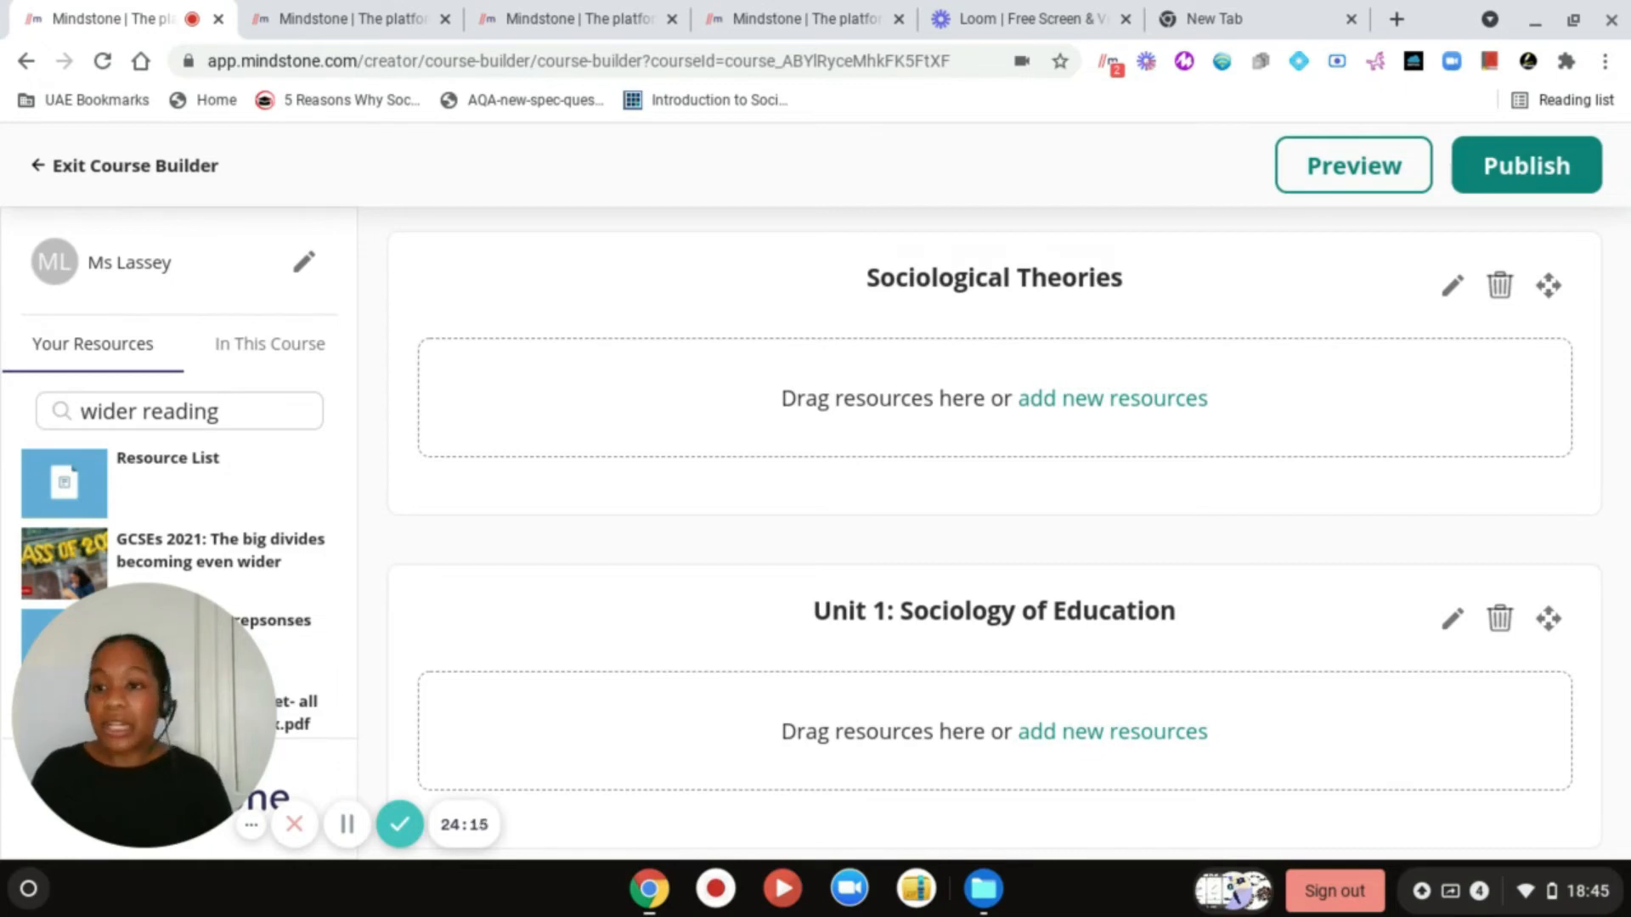
pyautogui.scroll(-3, 255, 527)
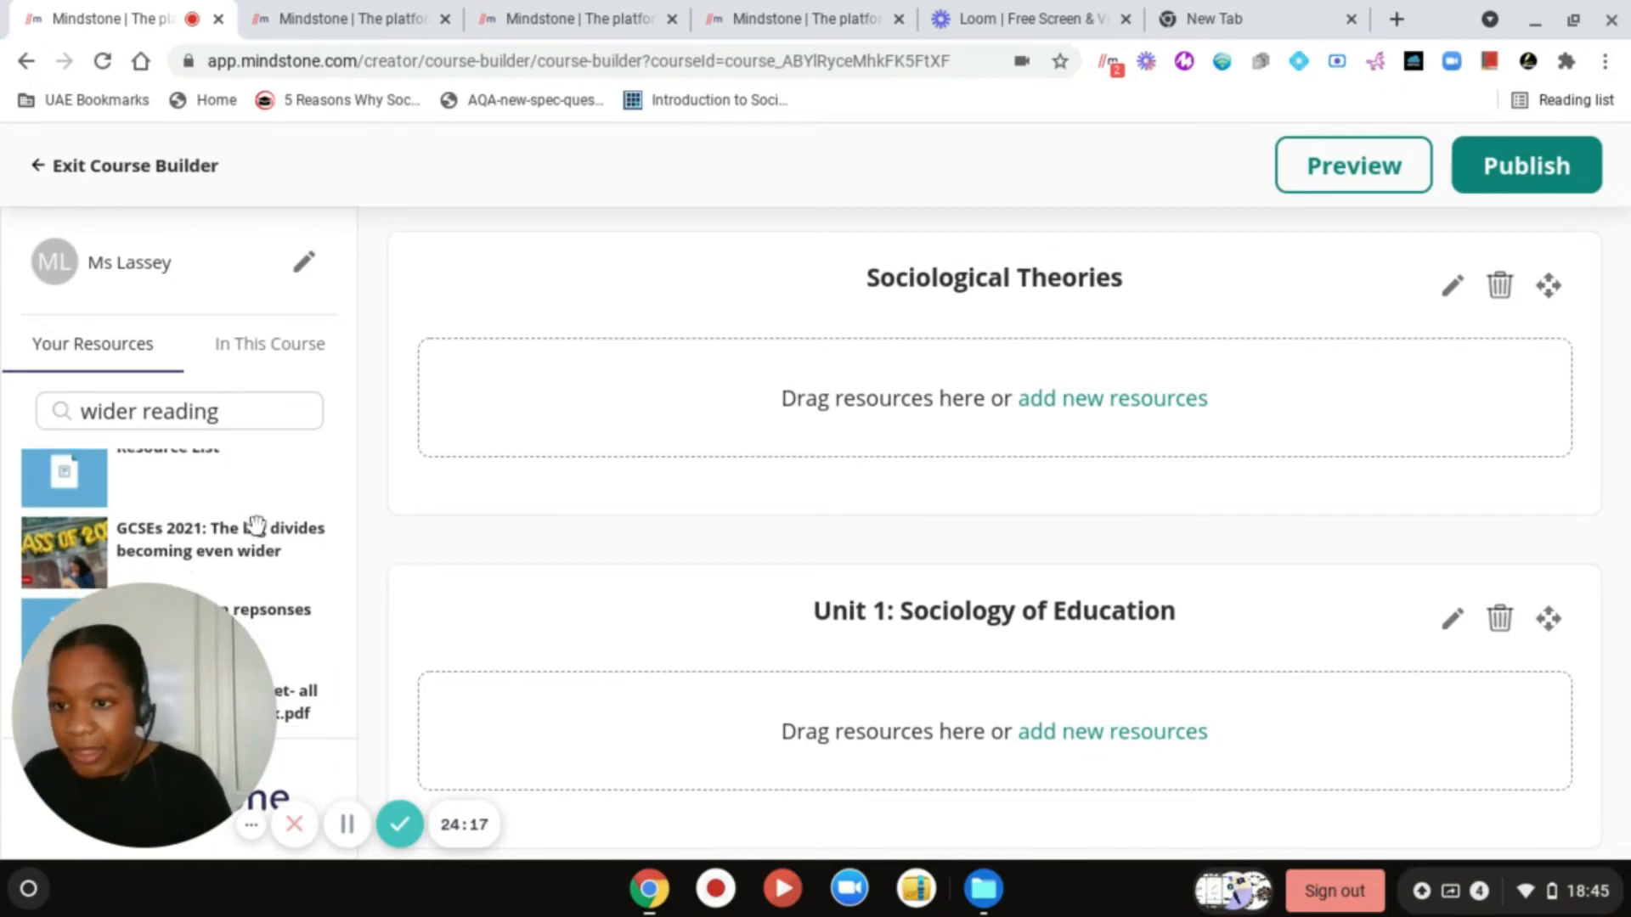
pyautogui.scroll(-5, 255, 522)
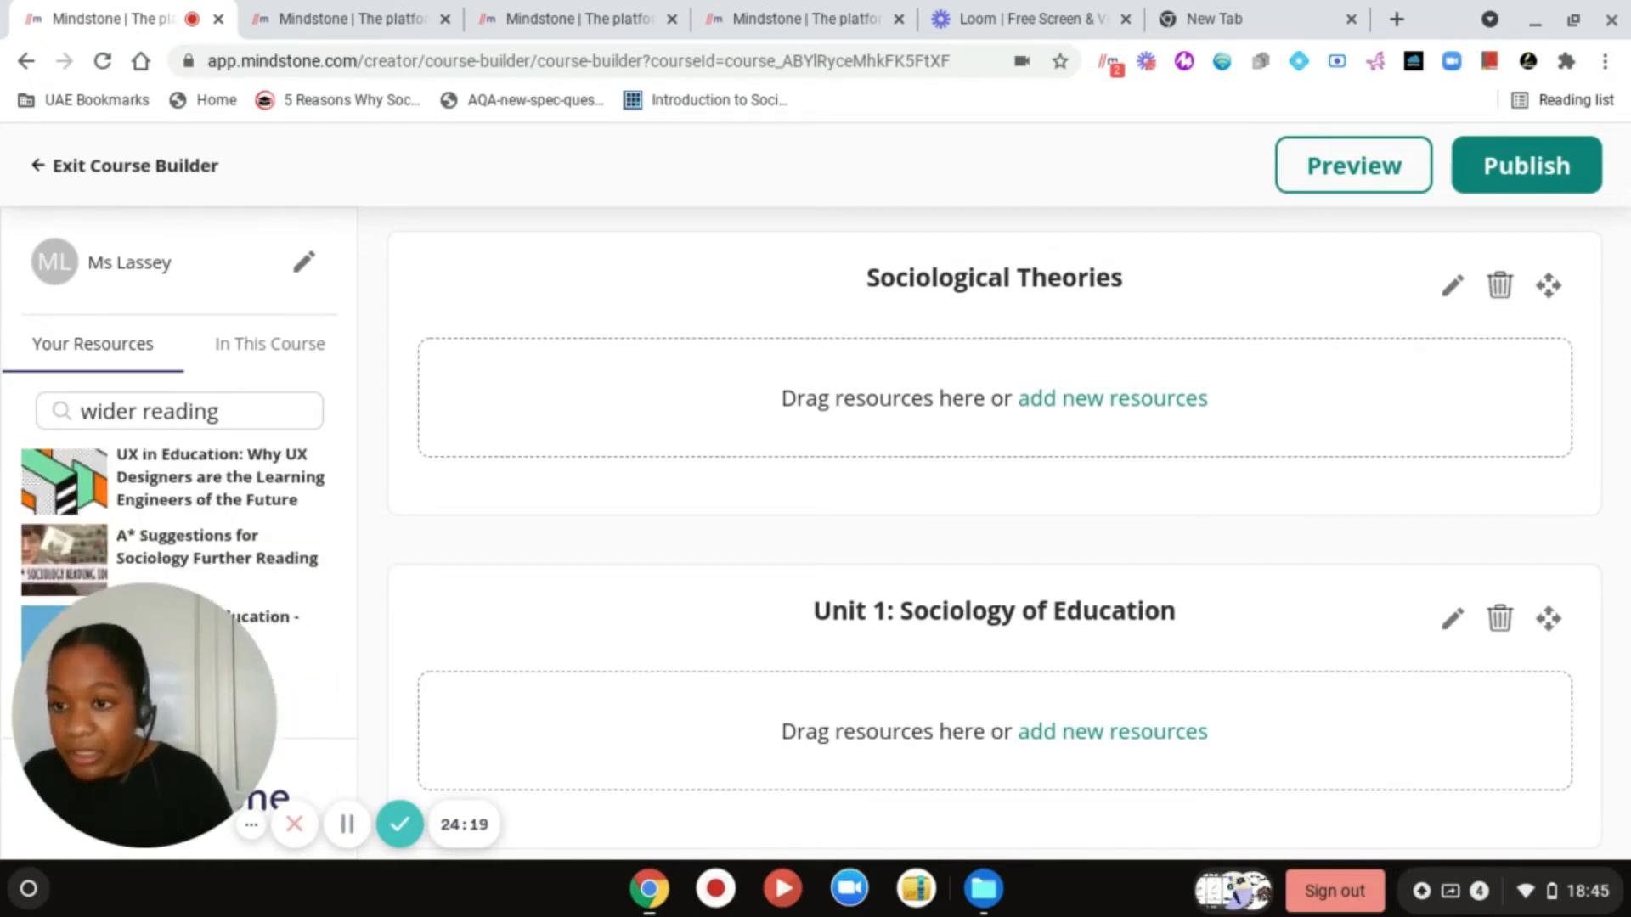
pyautogui.scroll(-5, 255, 522)
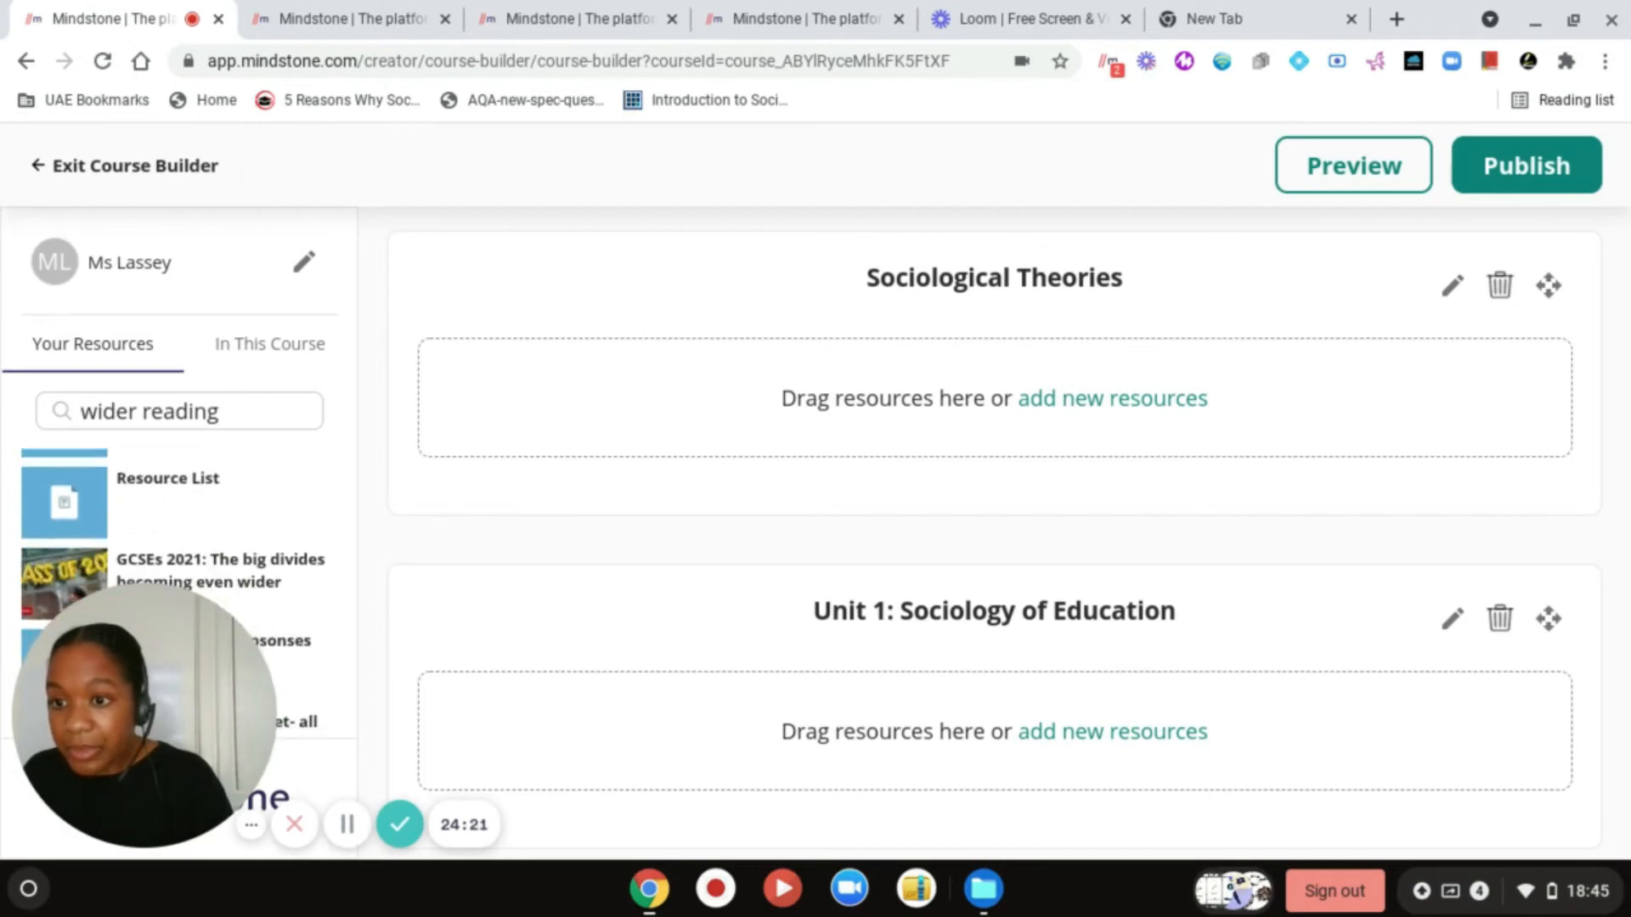
pyautogui.scroll(-1, 178, 586)
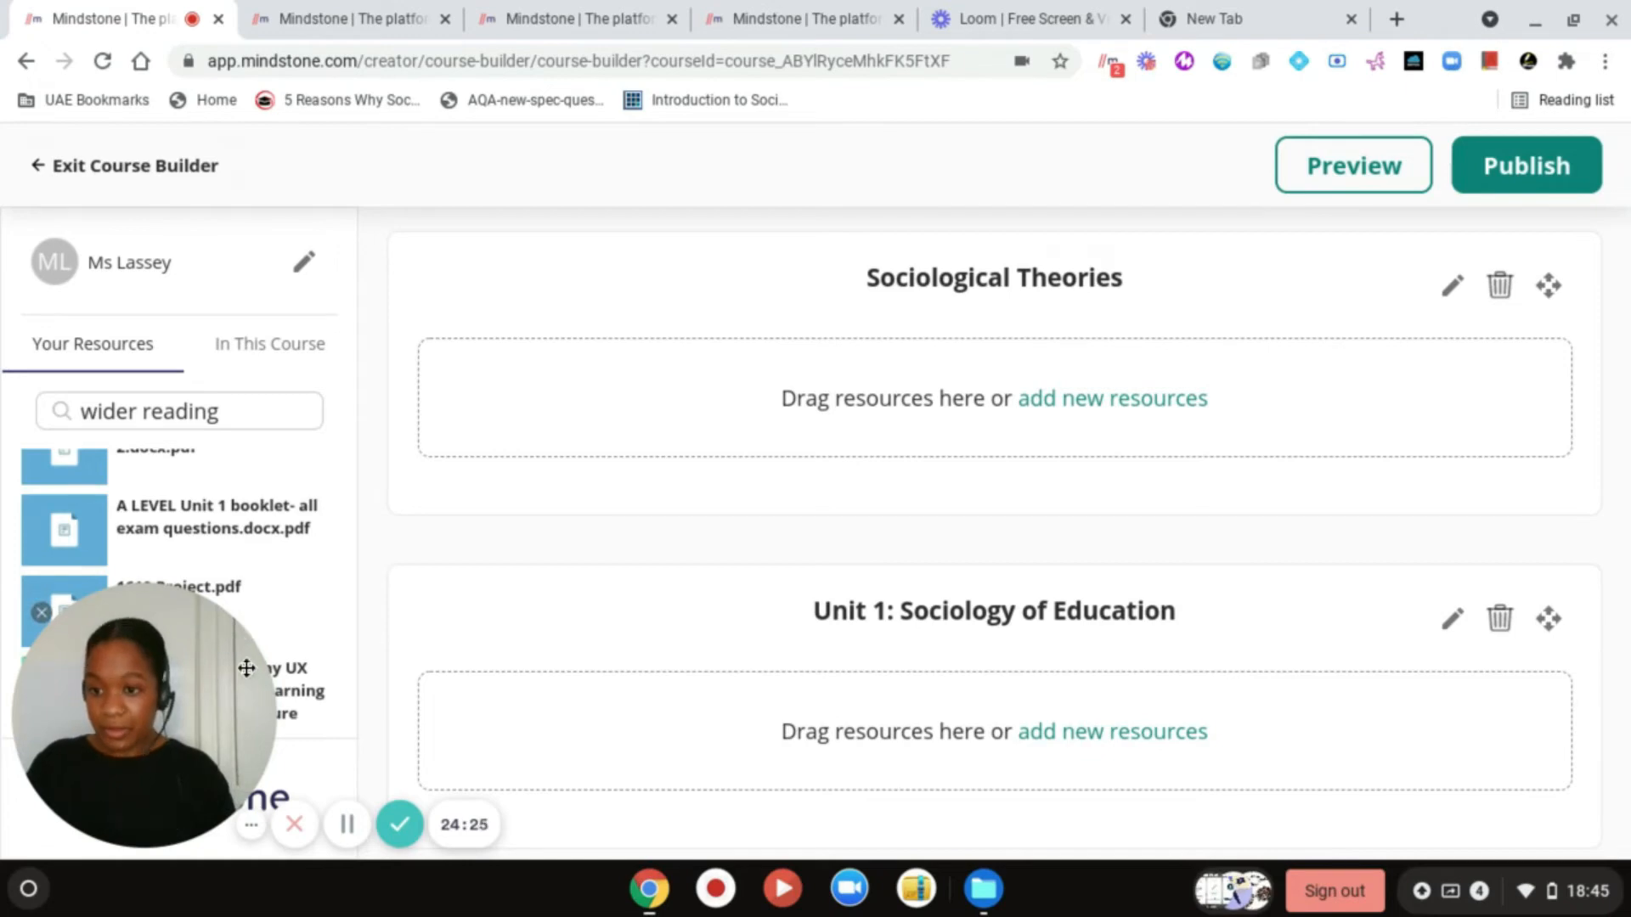
pyautogui.moveTo(107, 639); pyautogui.dragTo(1602, 390)
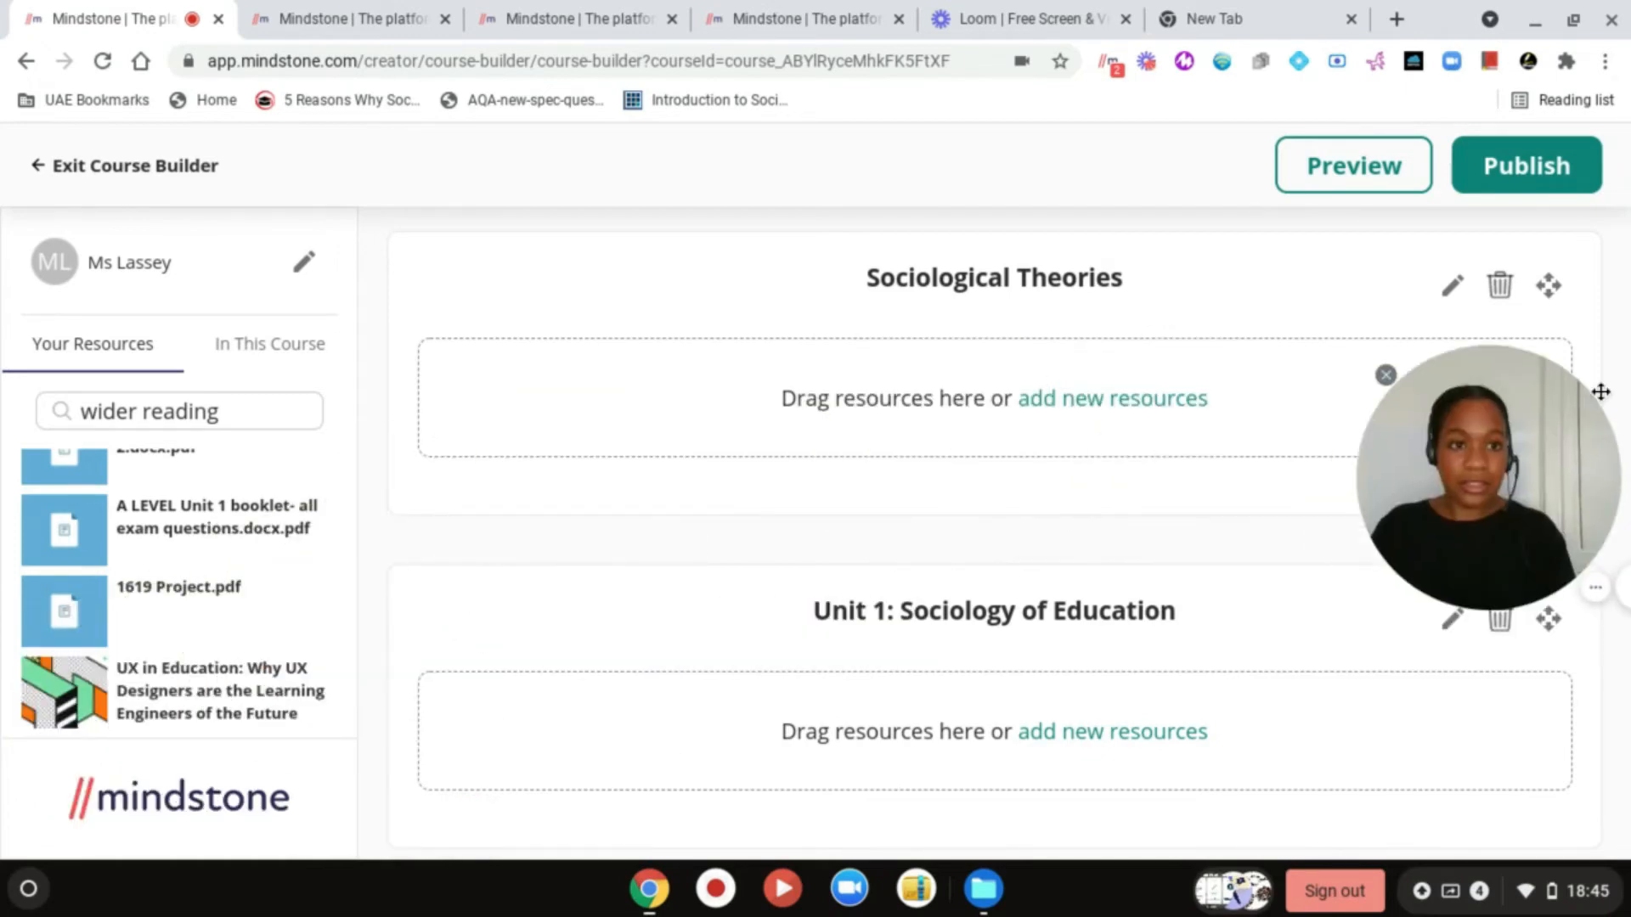
pyautogui.moveTo(1538, 117); pyautogui.dragTo(1502, 66)
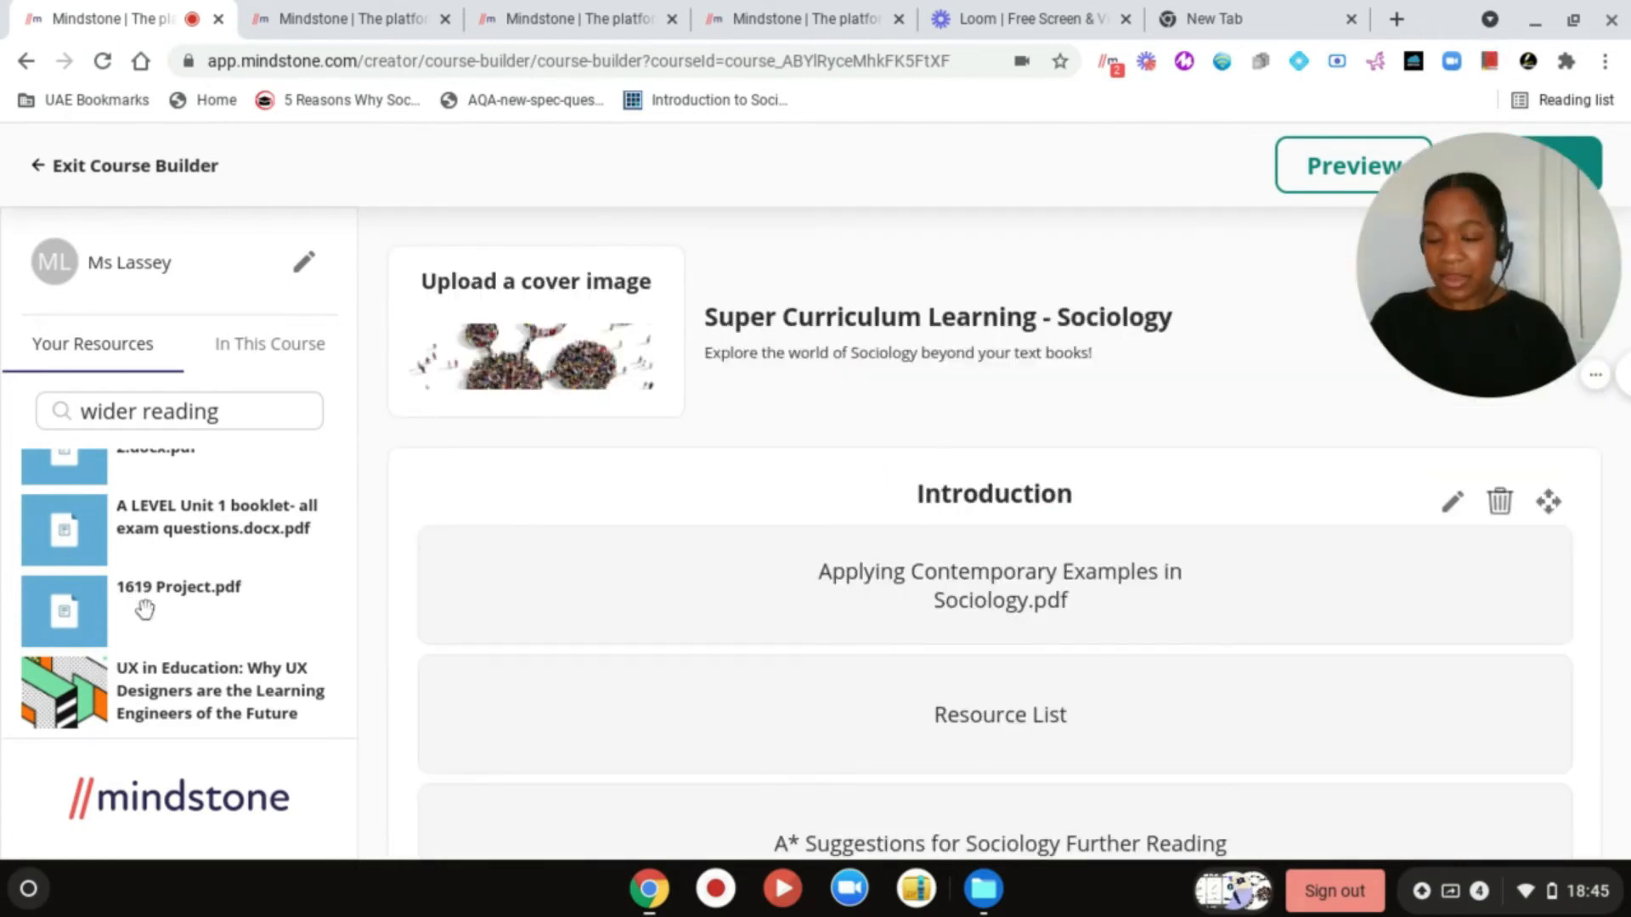
pyautogui.scroll(4, 145, 609)
pyautogui.scroll(-3, 145, 609)
pyautogui.scroll(7, 145, 609)
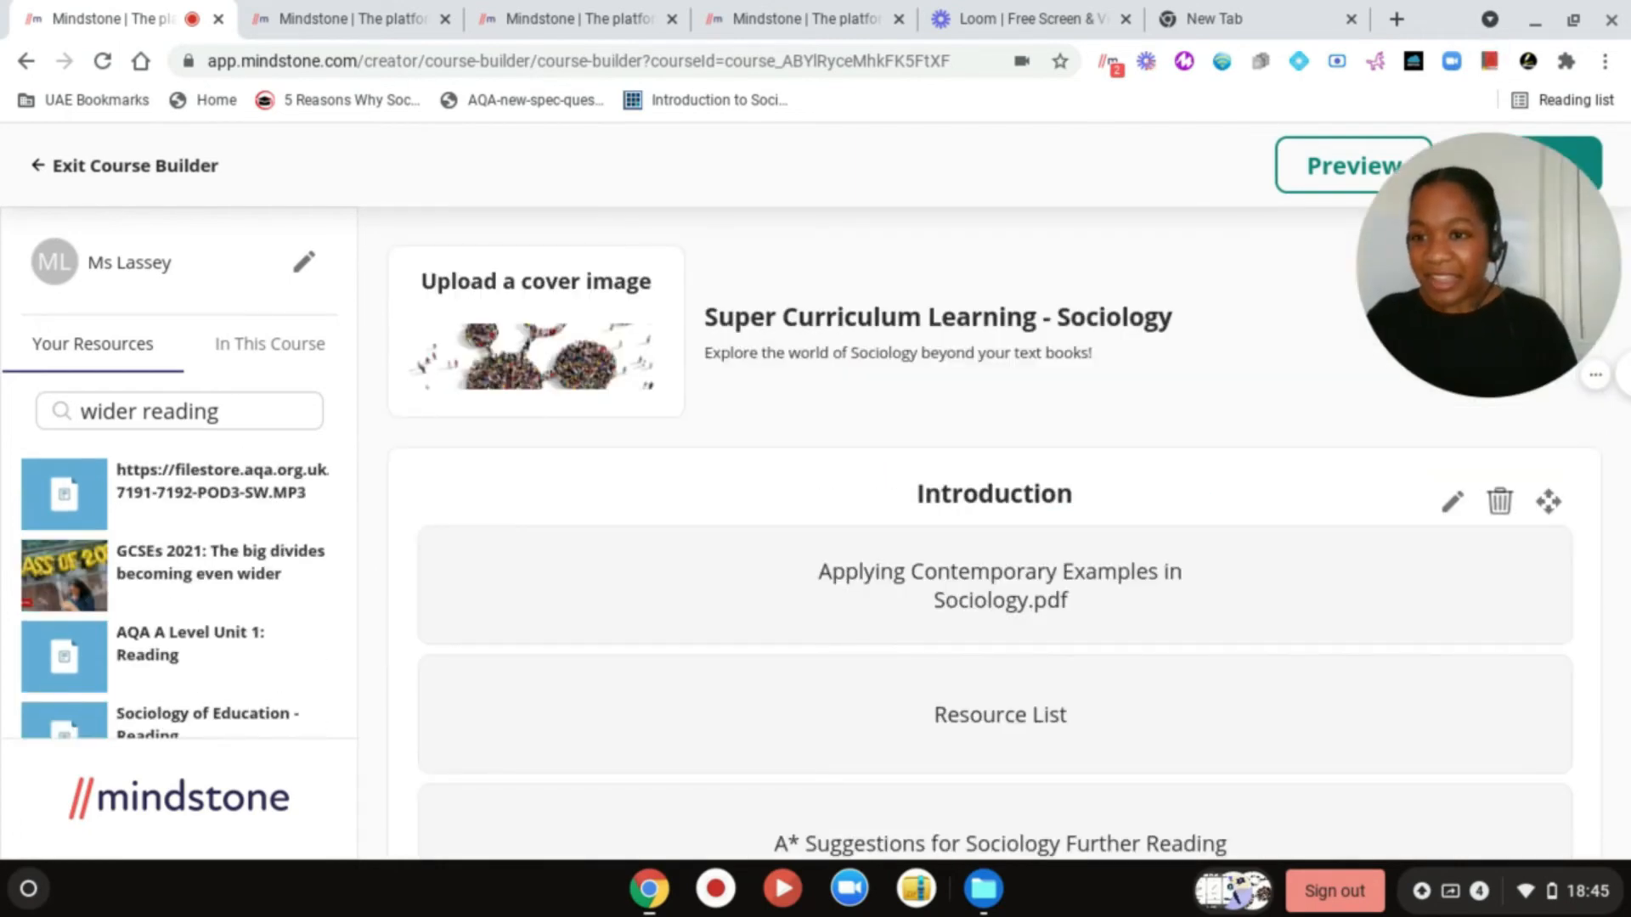
pyautogui.scroll(-3, 145, 609)
pyautogui.scroll(-1, 145, 609)
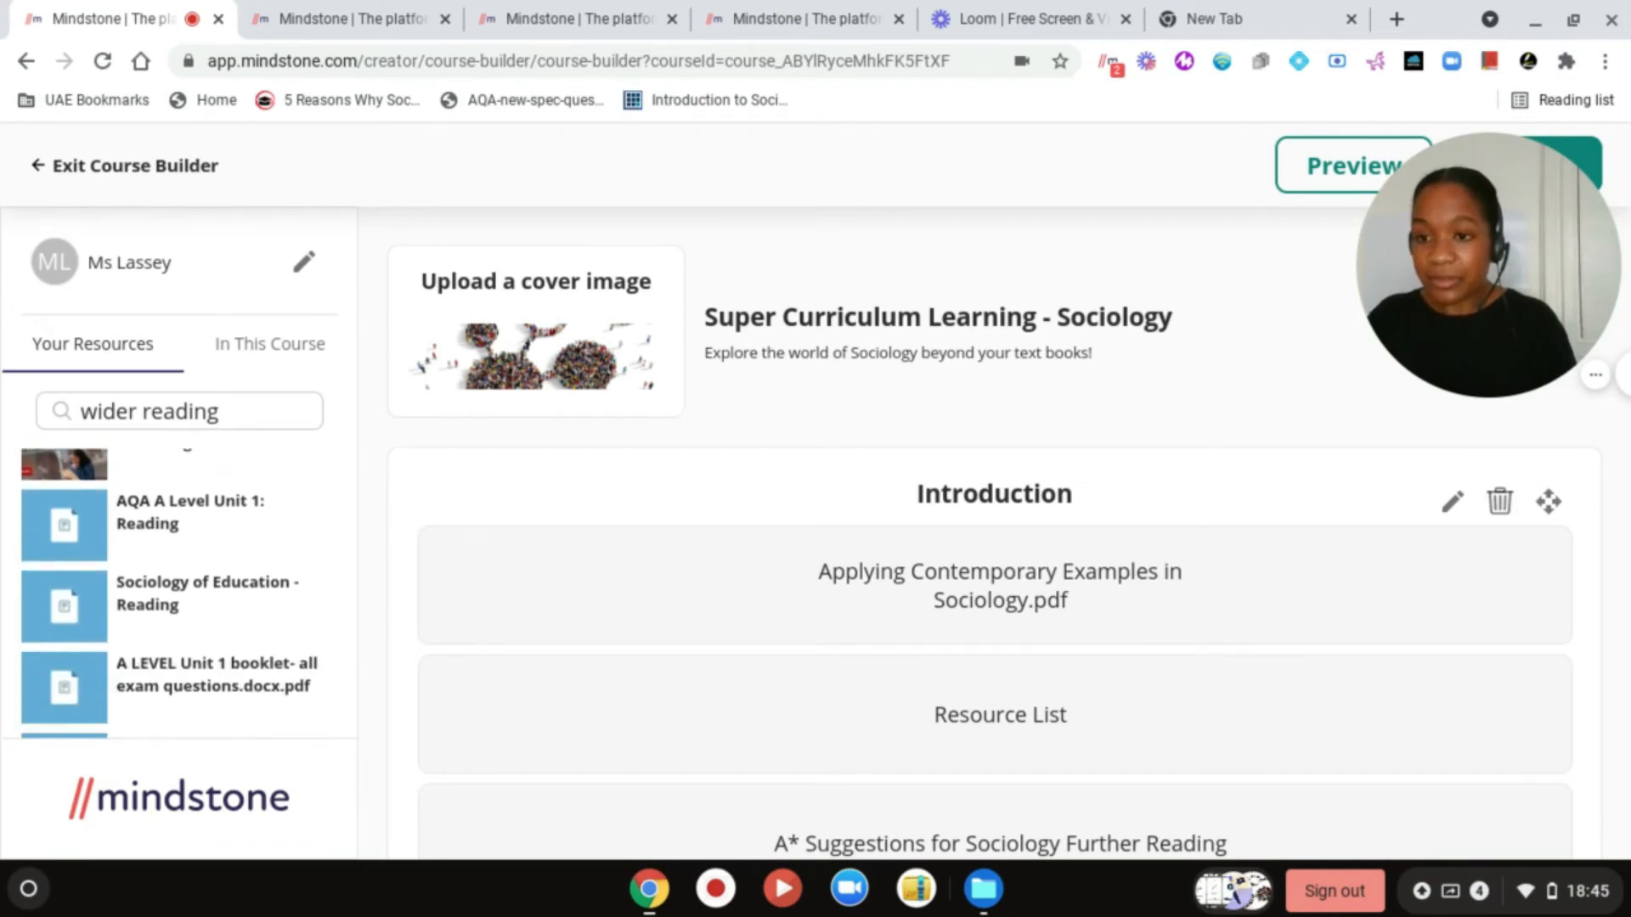
pyautogui.scroll(-3, 145, 609)
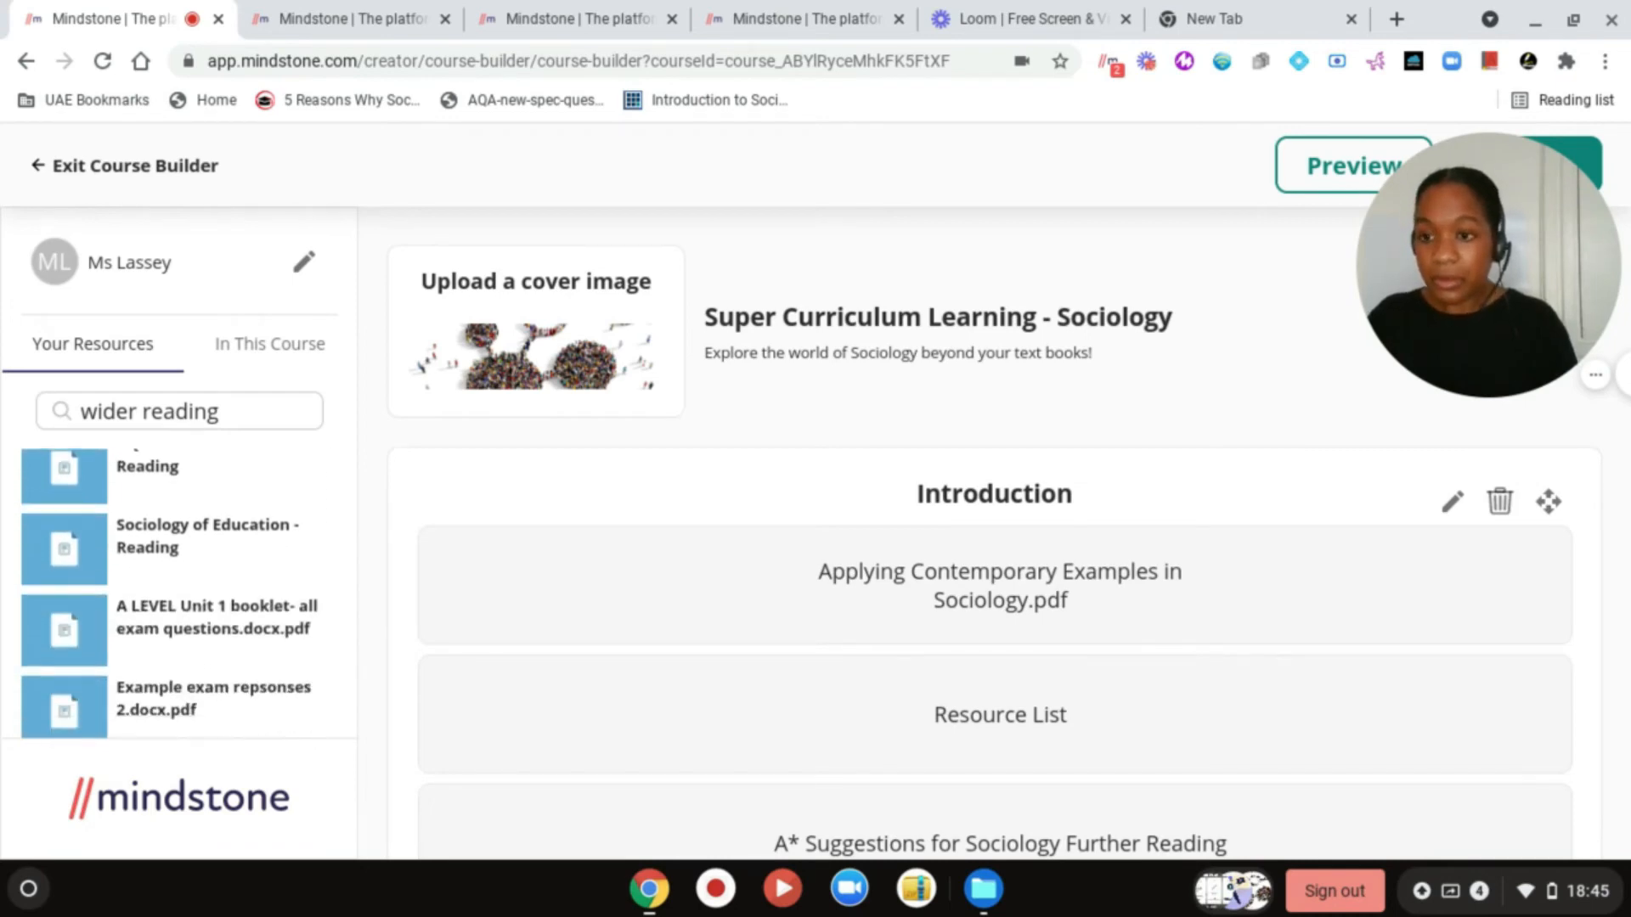
pyautogui.scroll(-2, 145, 609)
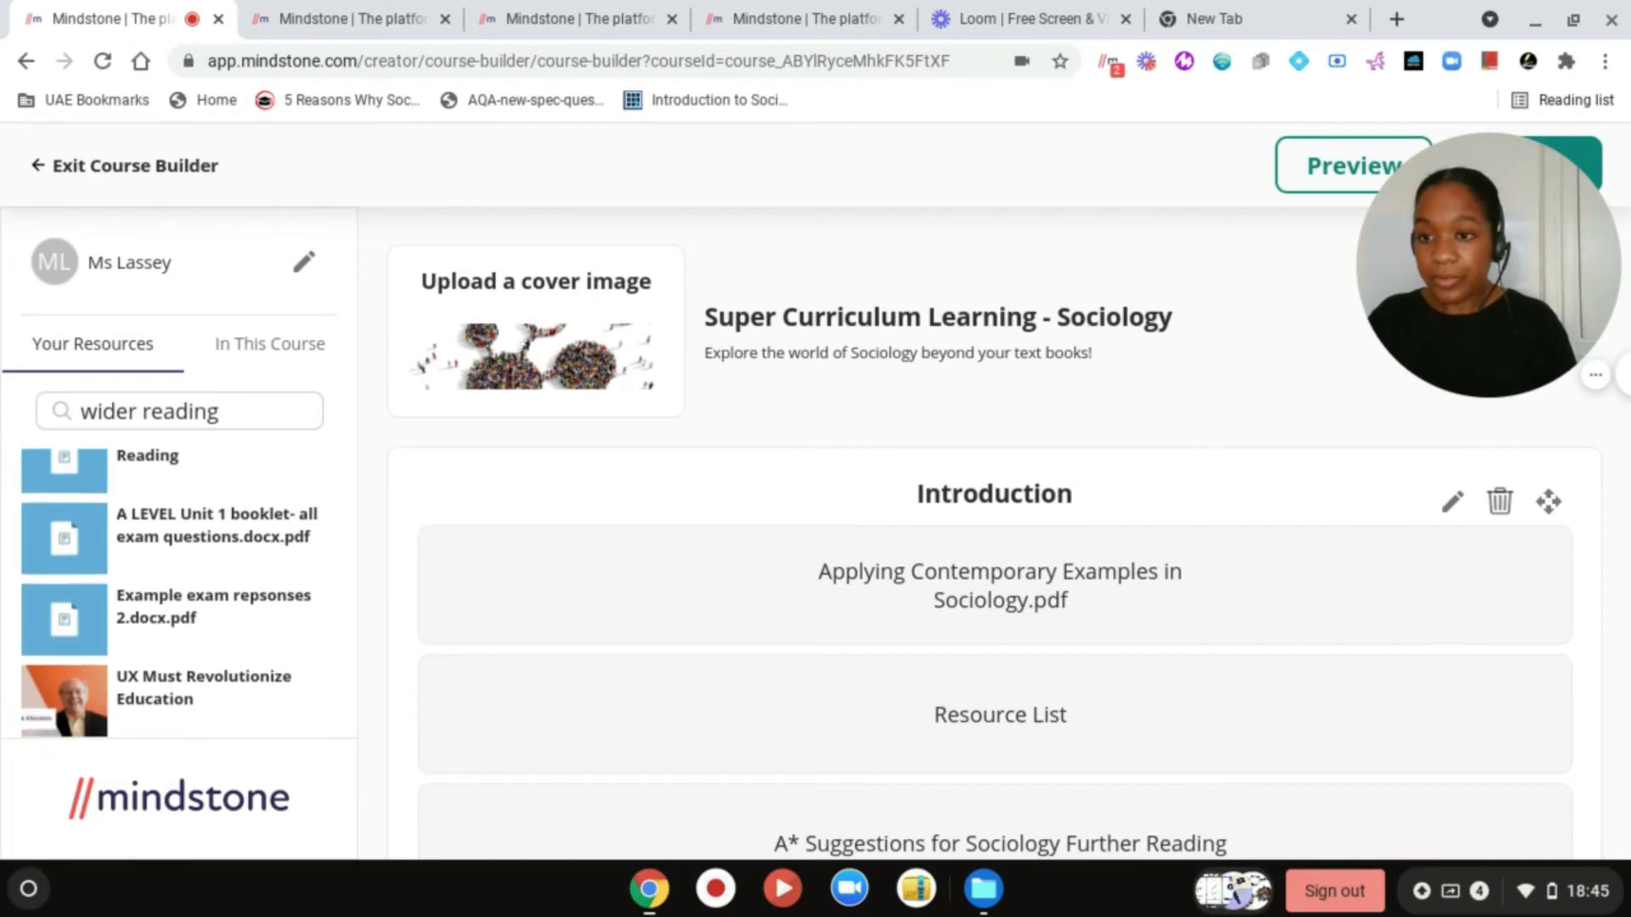
pyautogui.scroll(-6, 687, 562)
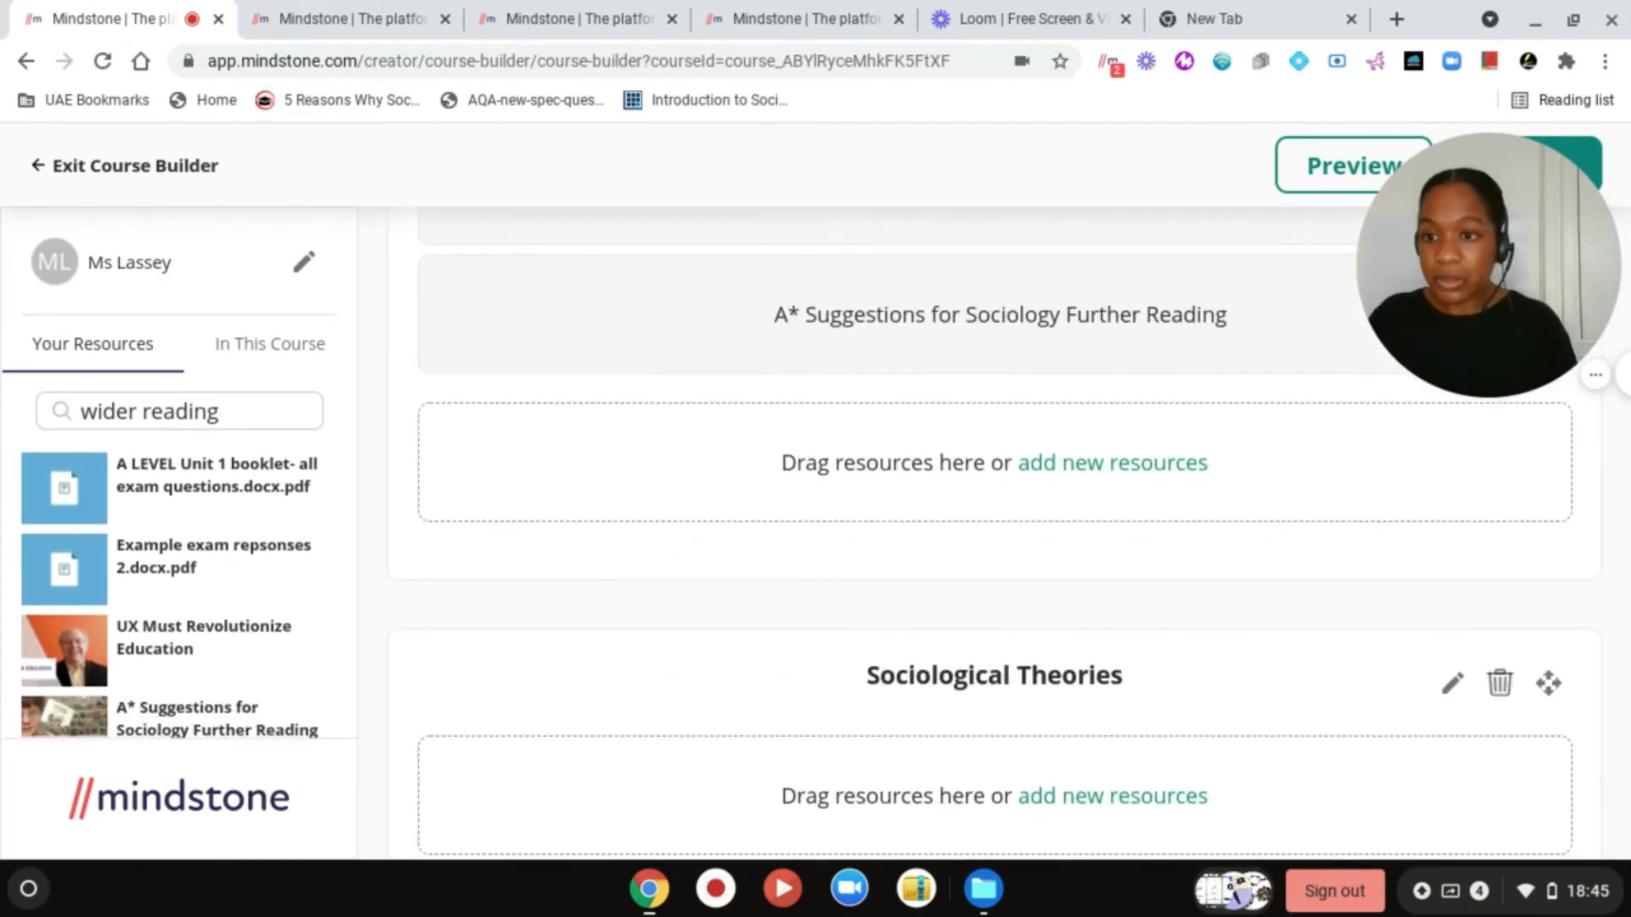
pyautogui.scroll(-1, 245, 609)
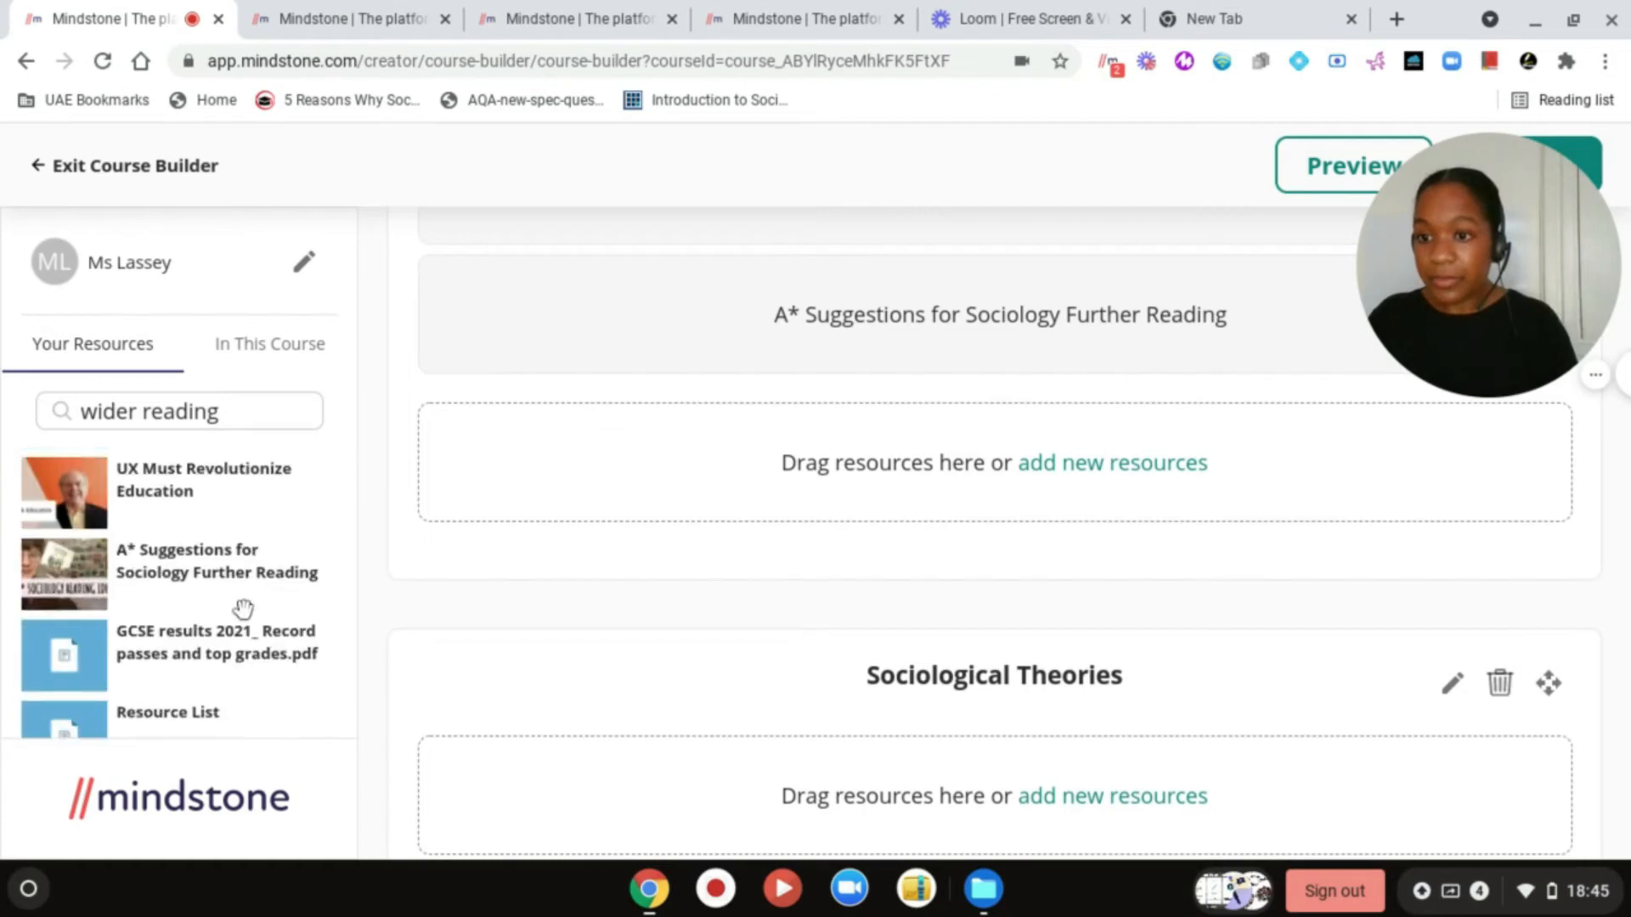
pyautogui.scroll(-3, 178, 595)
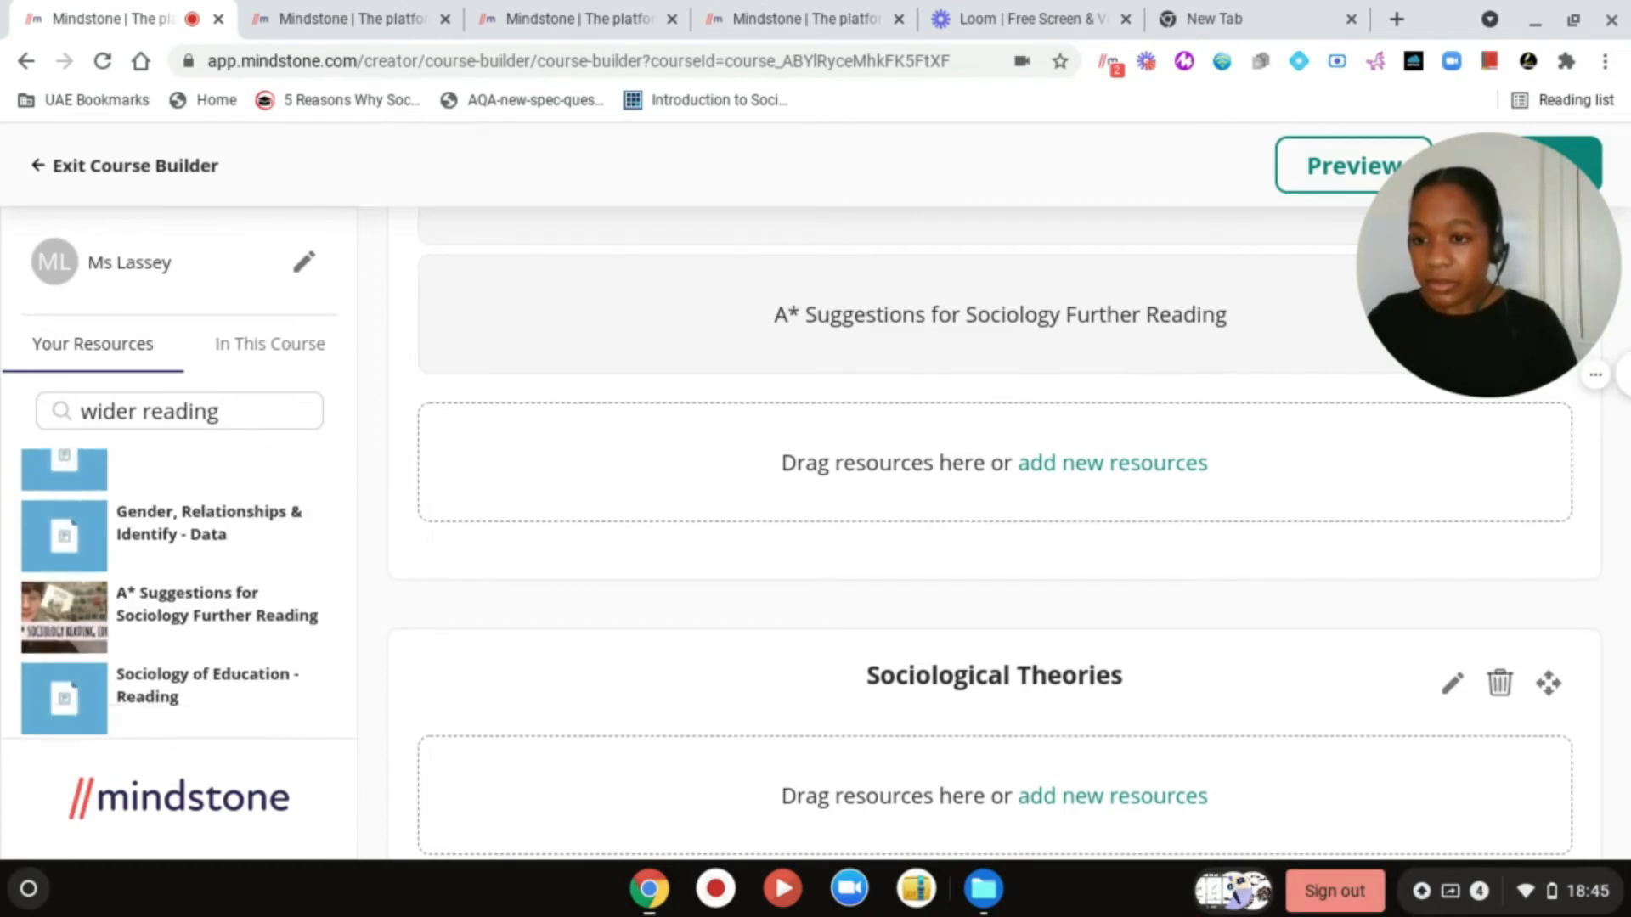
pyautogui.scroll(-12, 179, 594)
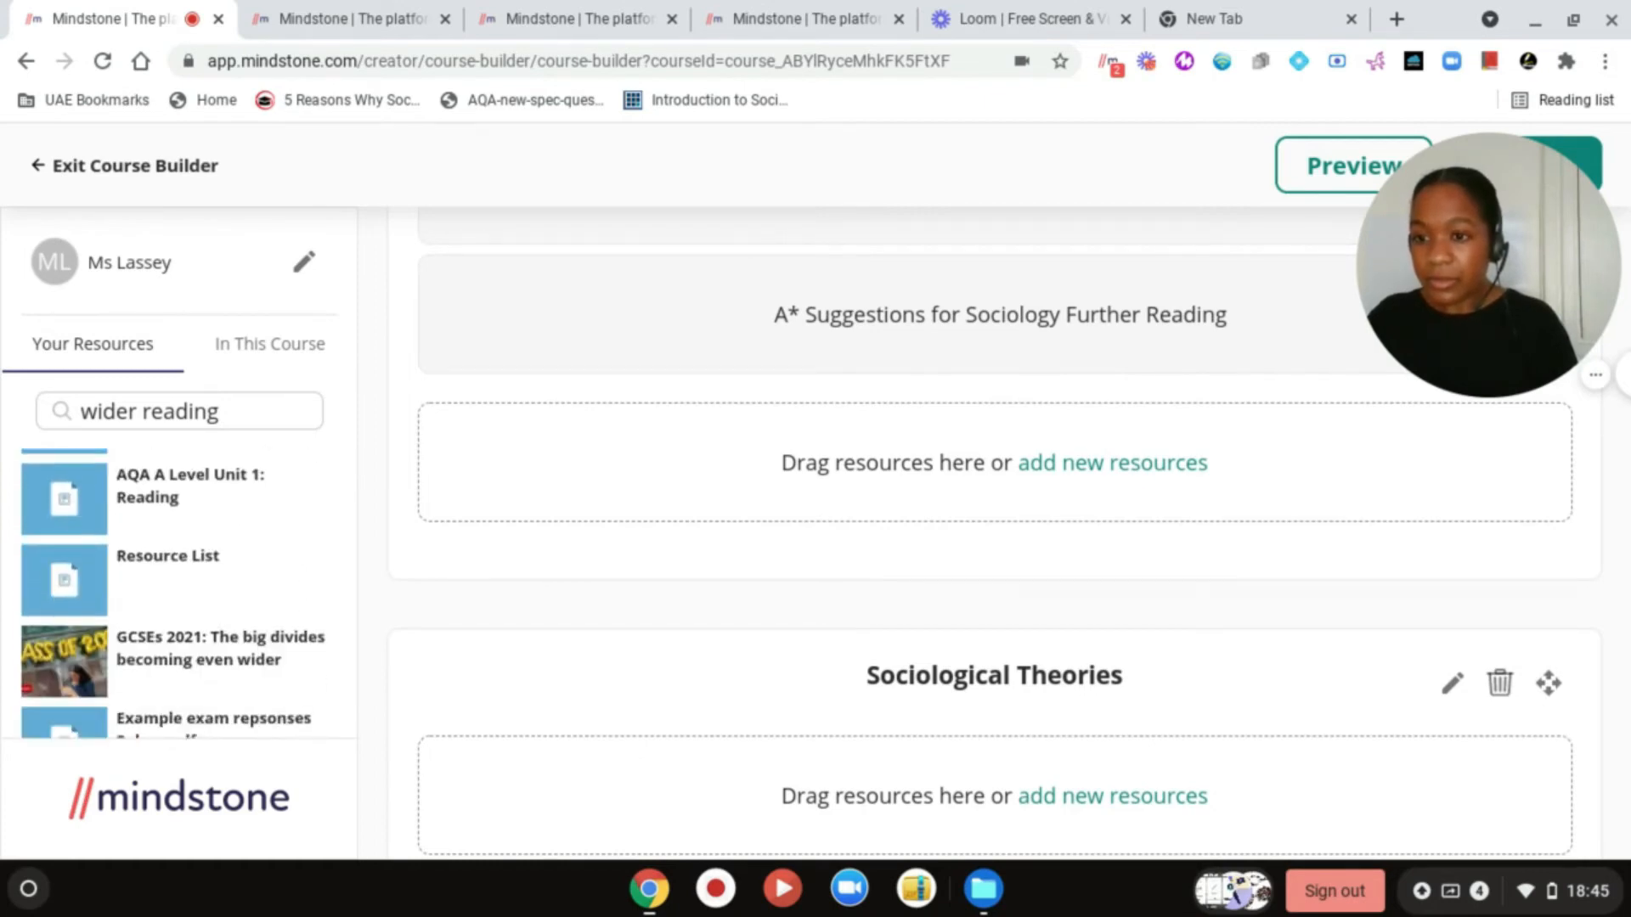
pyautogui.scroll(-20, 178, 595)
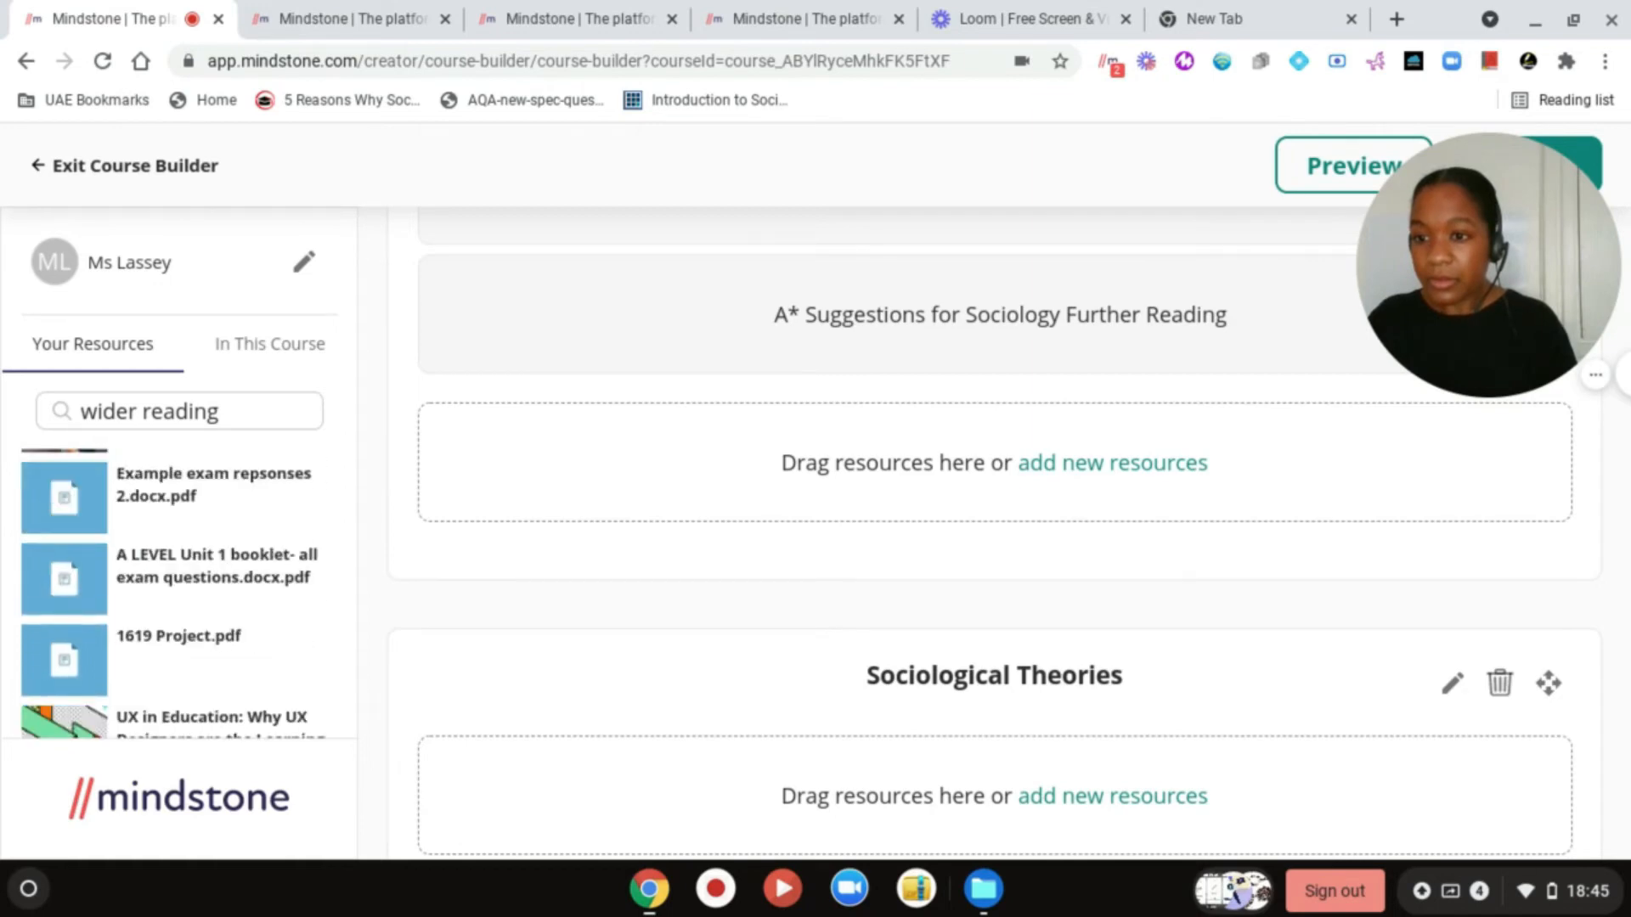
pyautogui.scroll(-10, 178, 594)
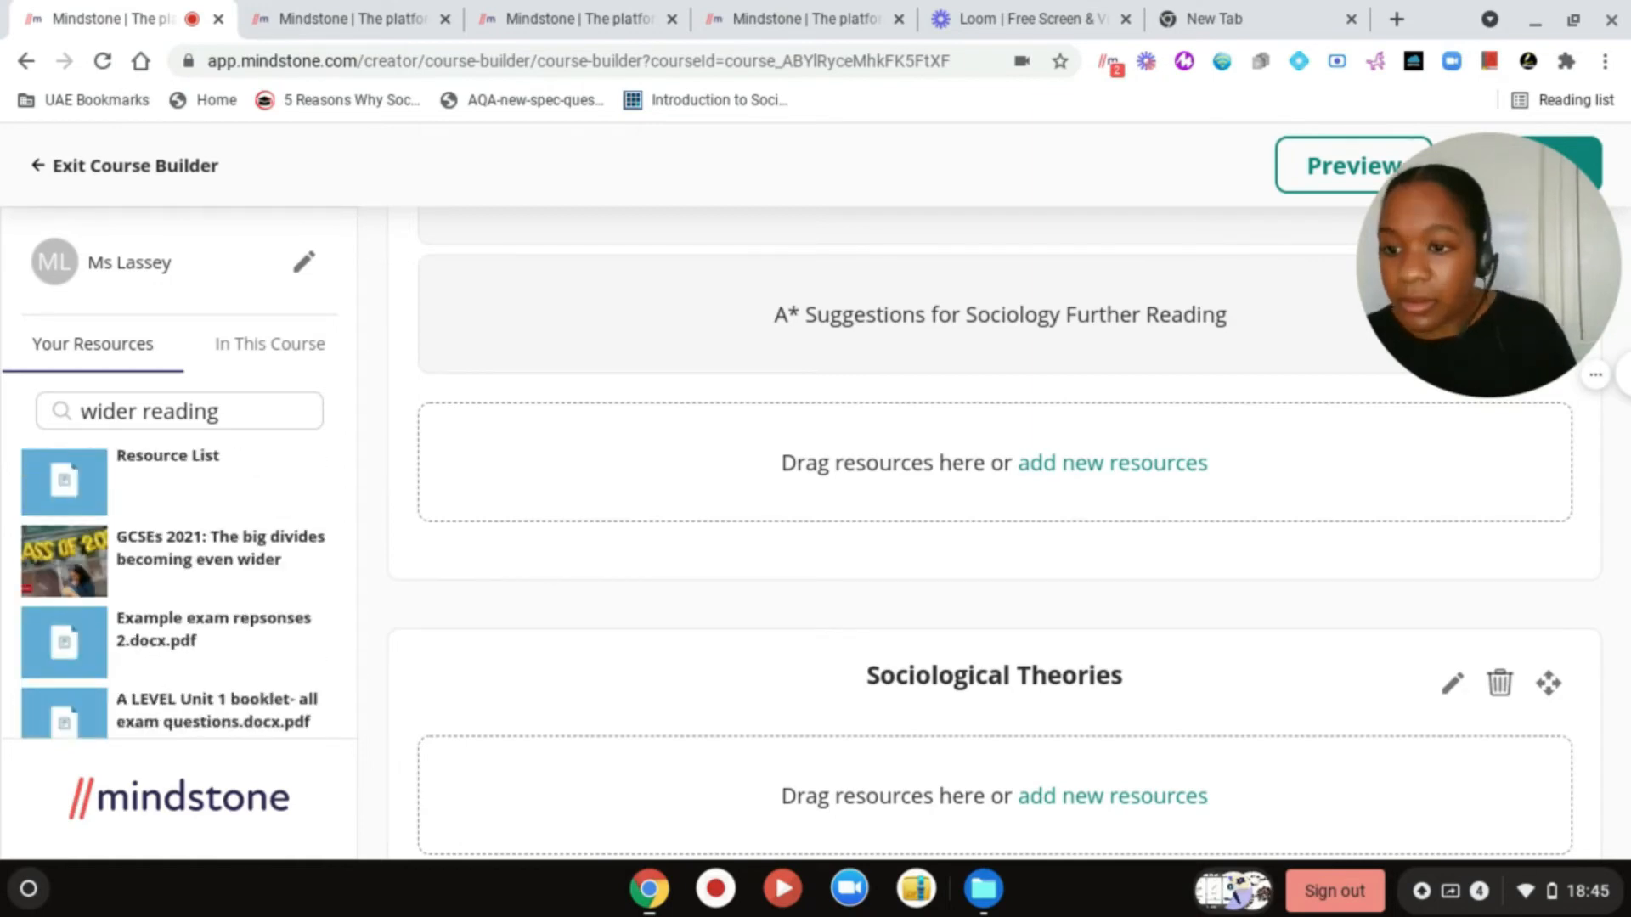
# - Find "A LEVEL Unit 1 booklet- all exam questions.docx.pdf" and add it to the Sociological Theories section, copying it with annotations
pyautogui.scroll(15, 178, 595)
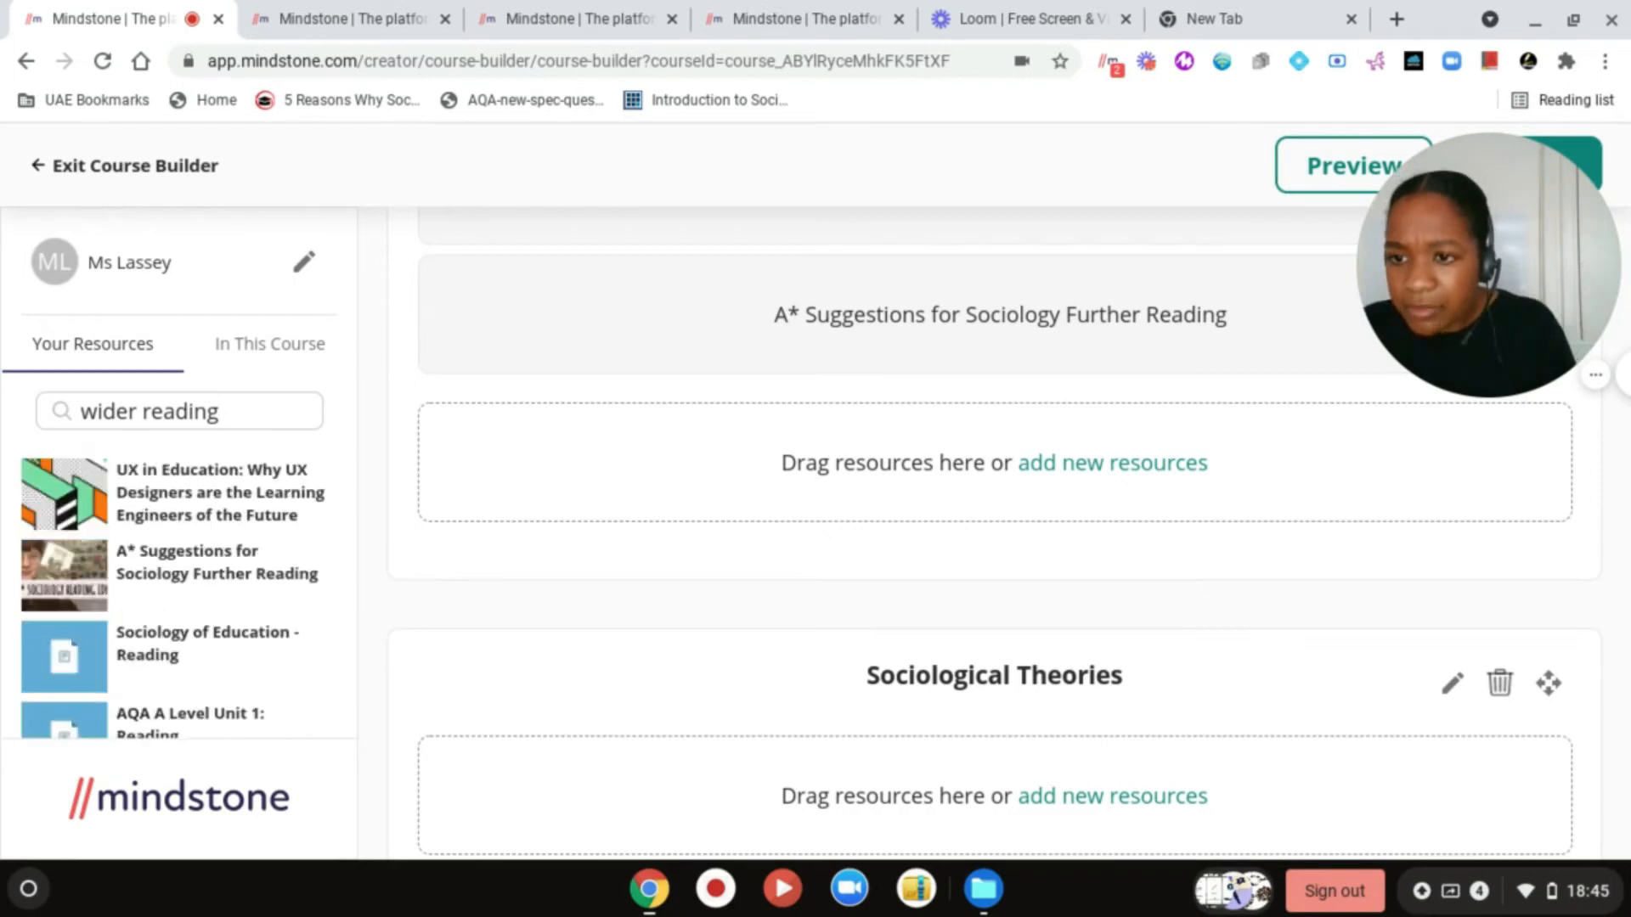
pyautogui.scroll(10, 178, 595)
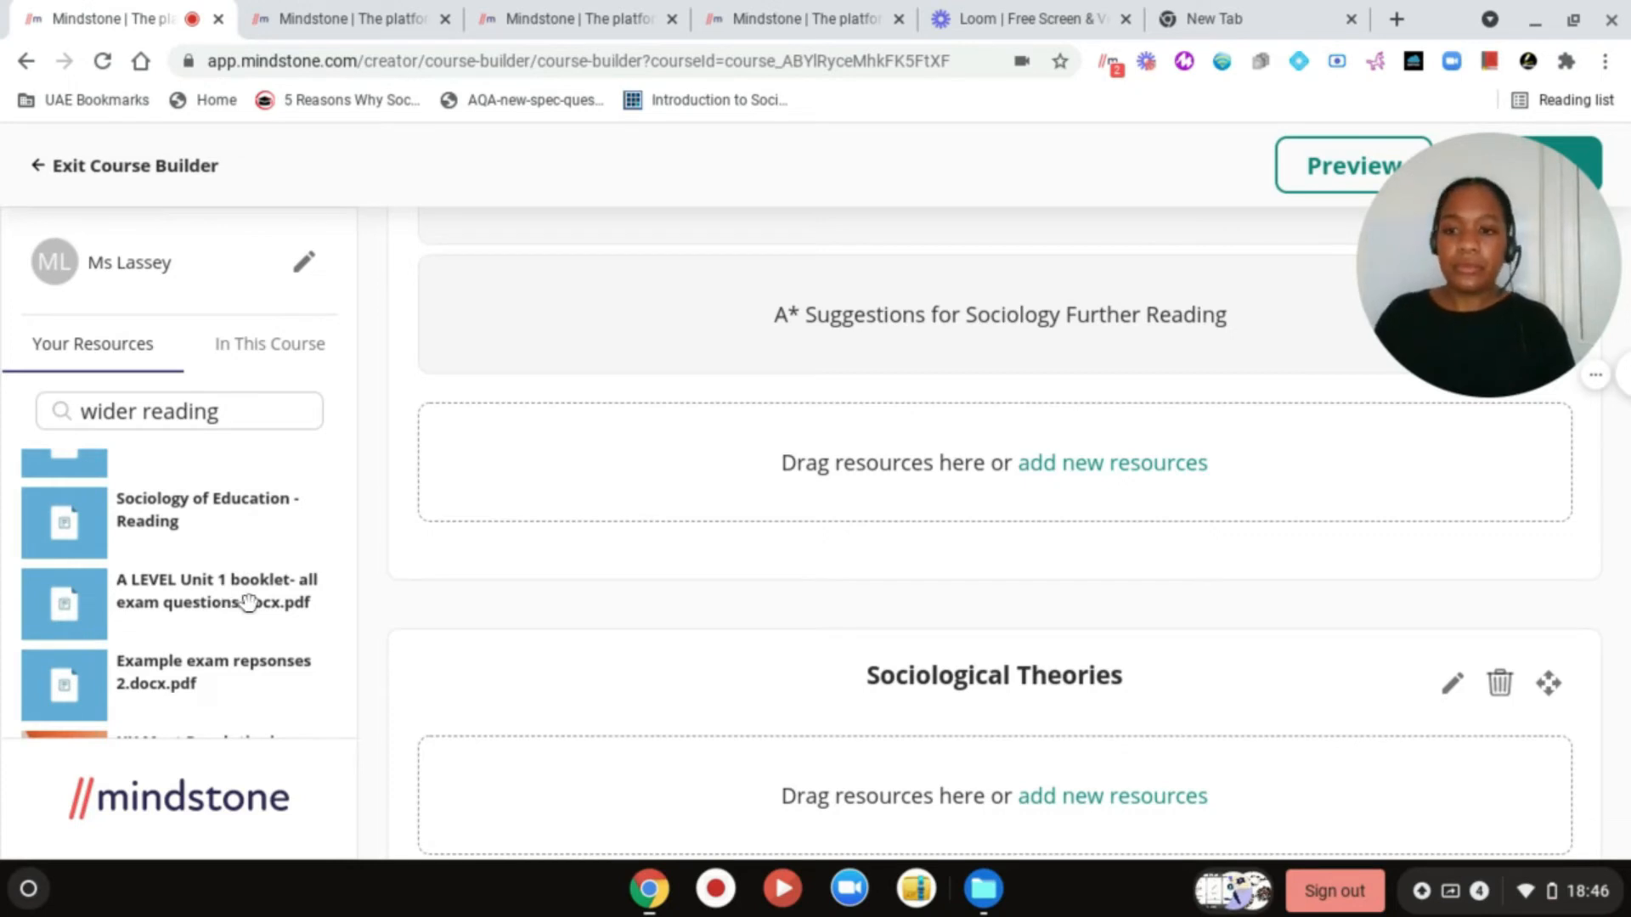
pyautogui.moveTo(247, 600); pyautogui.dragTo(966, 674)
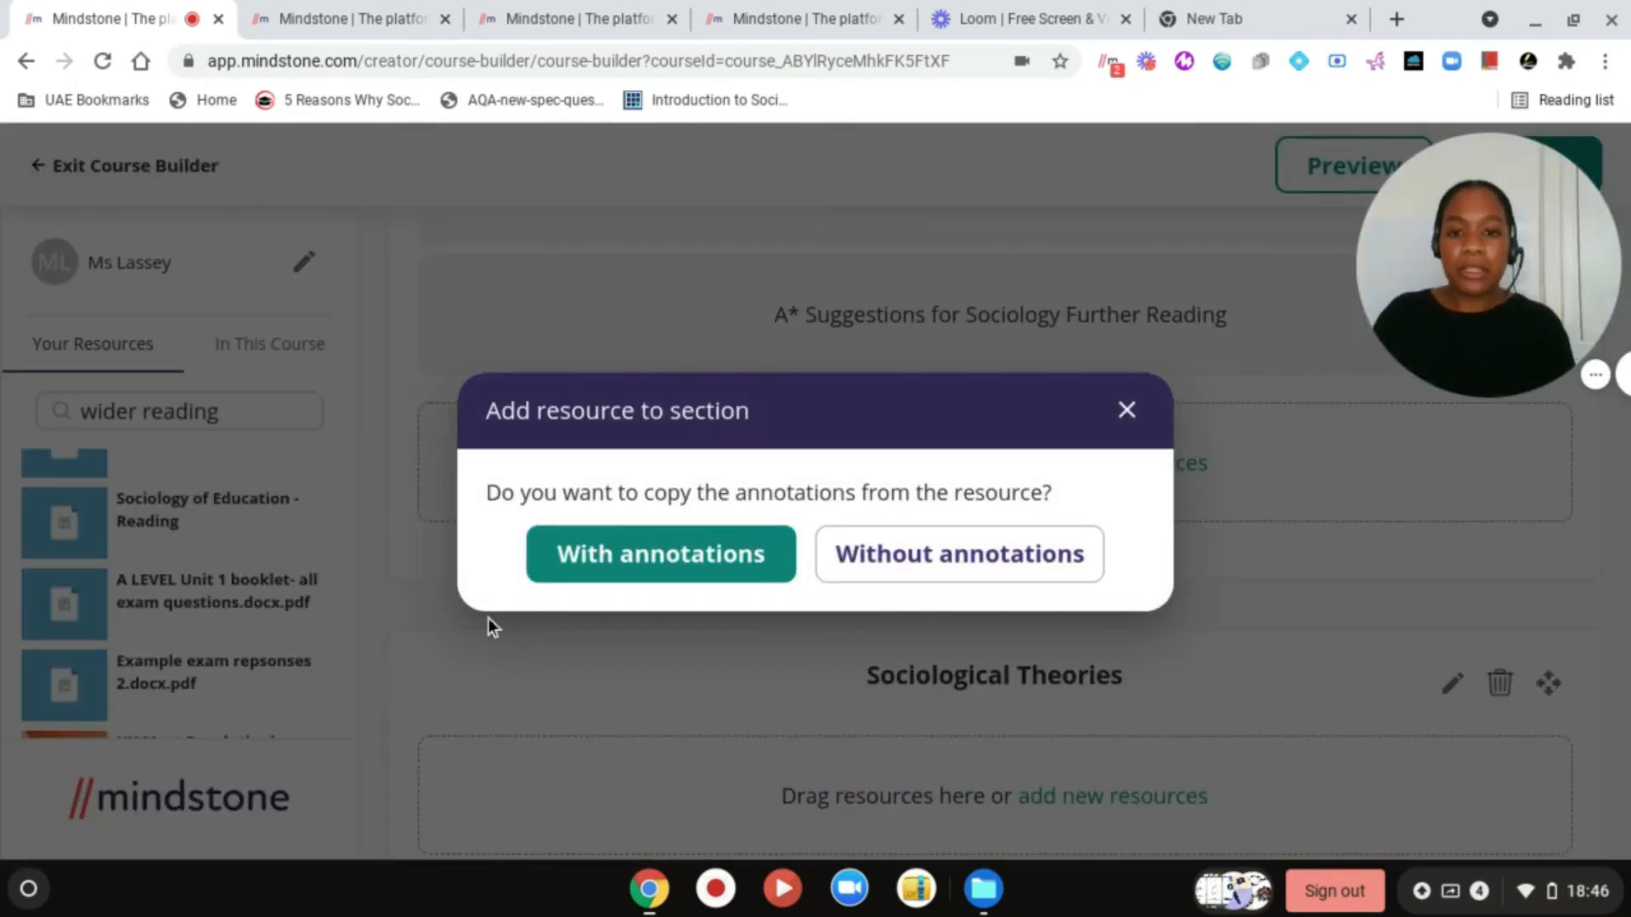
pyautogui.click(577, 551)
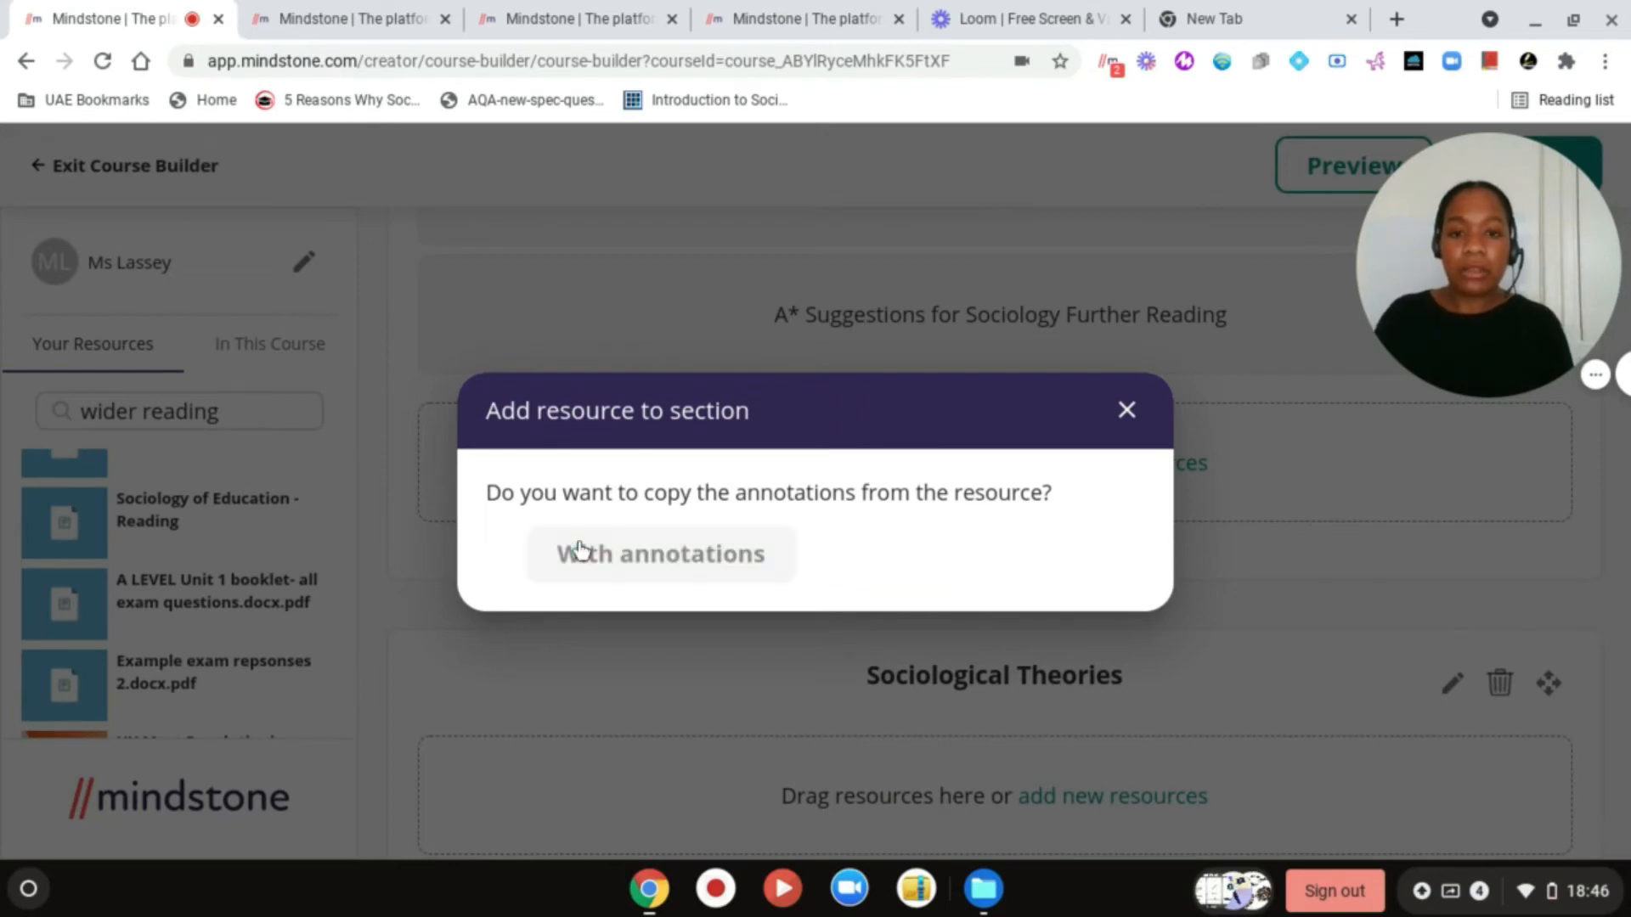
pyautogui.scroll(-3, 880, 575)
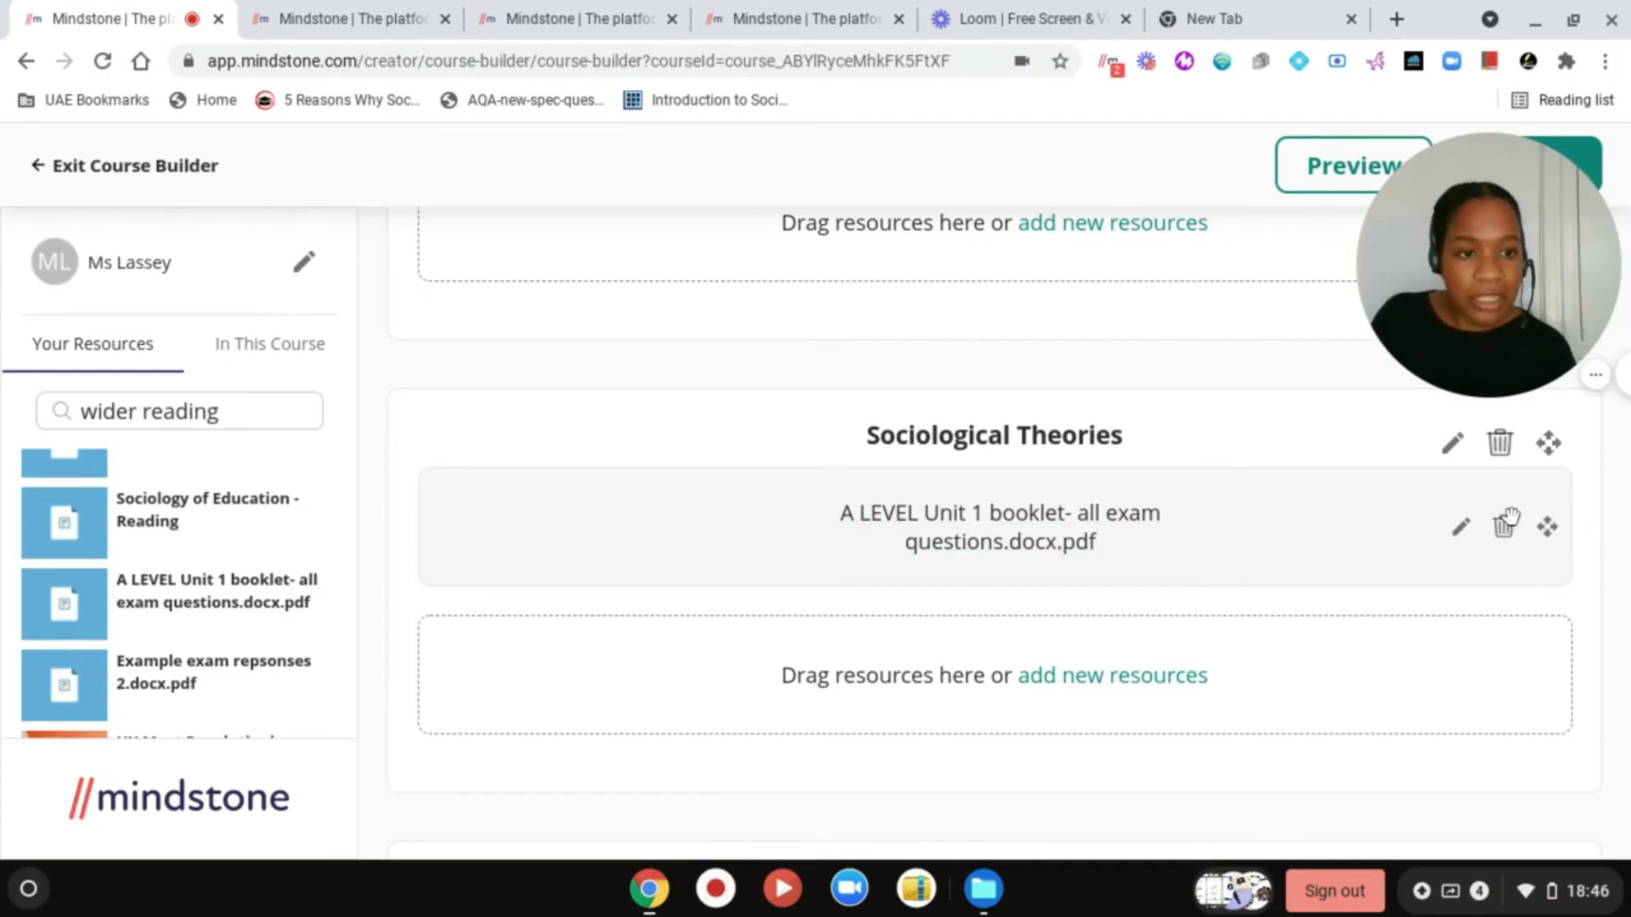
# - Rename the booklet in the Sociological Theories section as "A Level Unit 1-4 booklet- all exam questions.docx.pdf" and save the title
pyautogui.click(1458, 531)
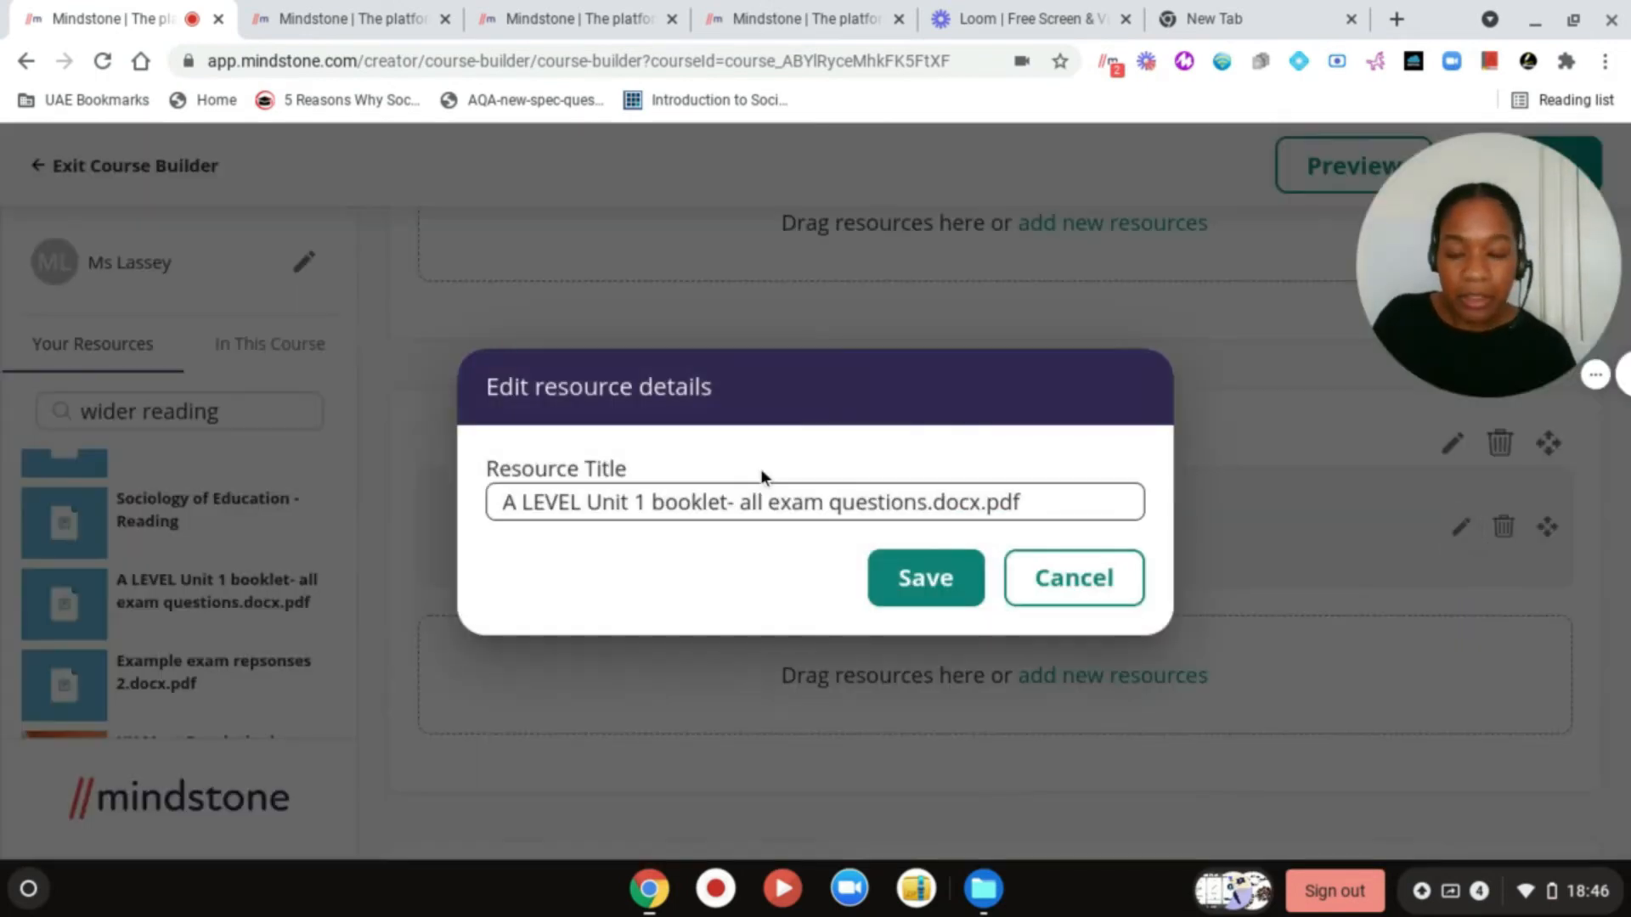
pyautogui.click(586, 503)
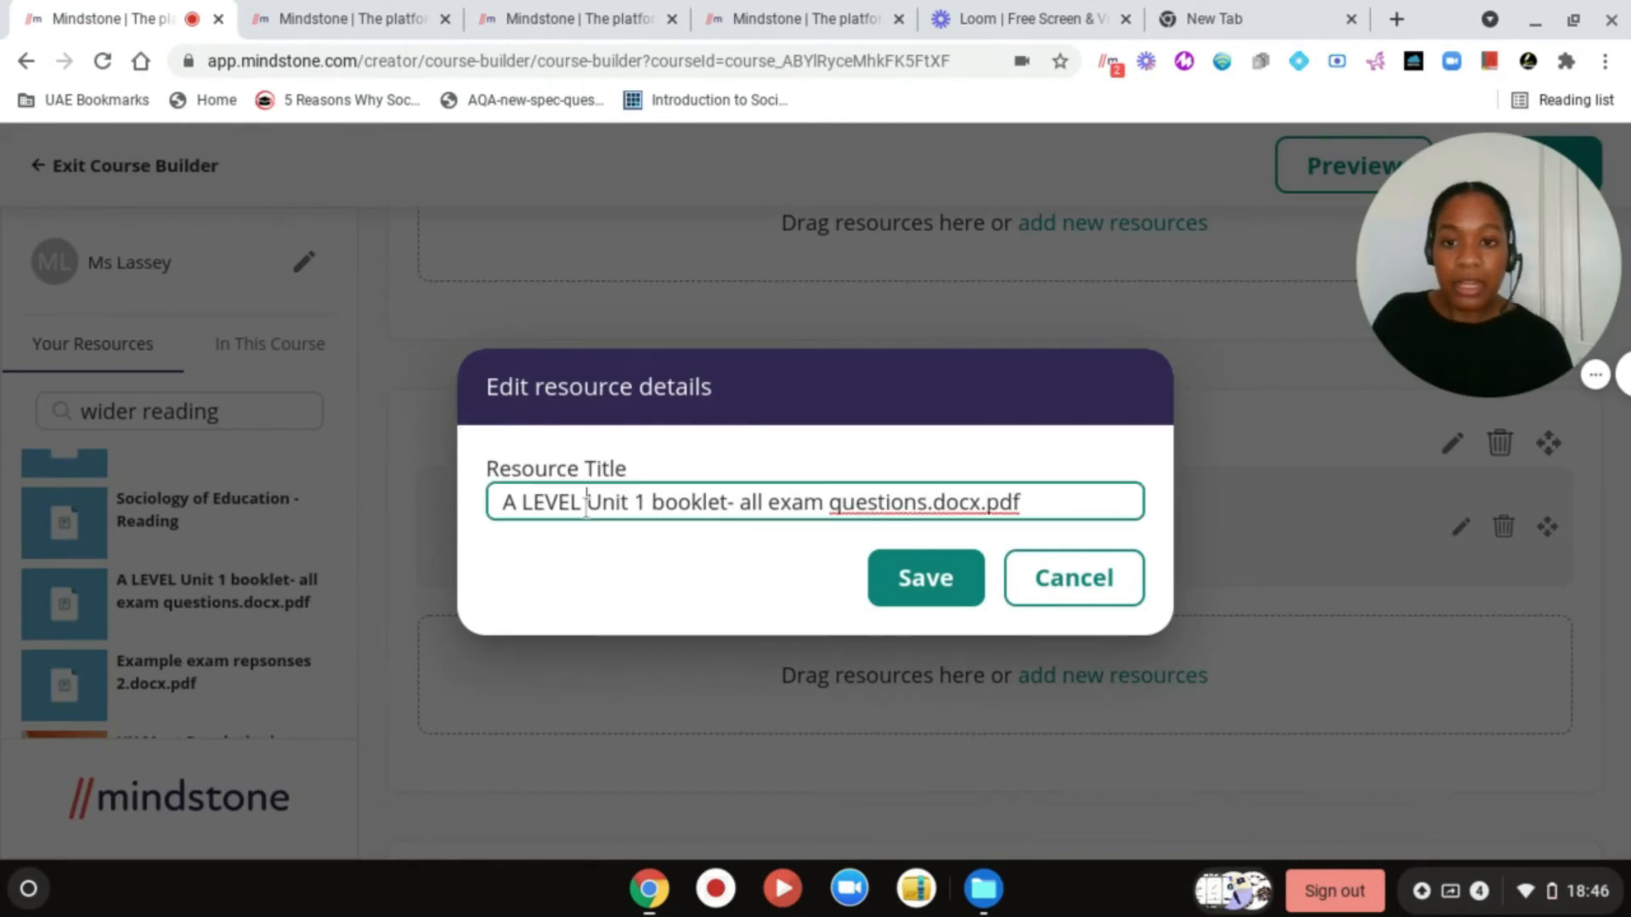
pyautogui.press('BackSpace')
pyautogui.press('BackSpace')
pyautogui.press('BackSpace')
pyautogui.press('BackSpace')
pyautogui.press('BackSpace')
pyautogui.press('BackSpace')
pyautogui.press('BackSpace')
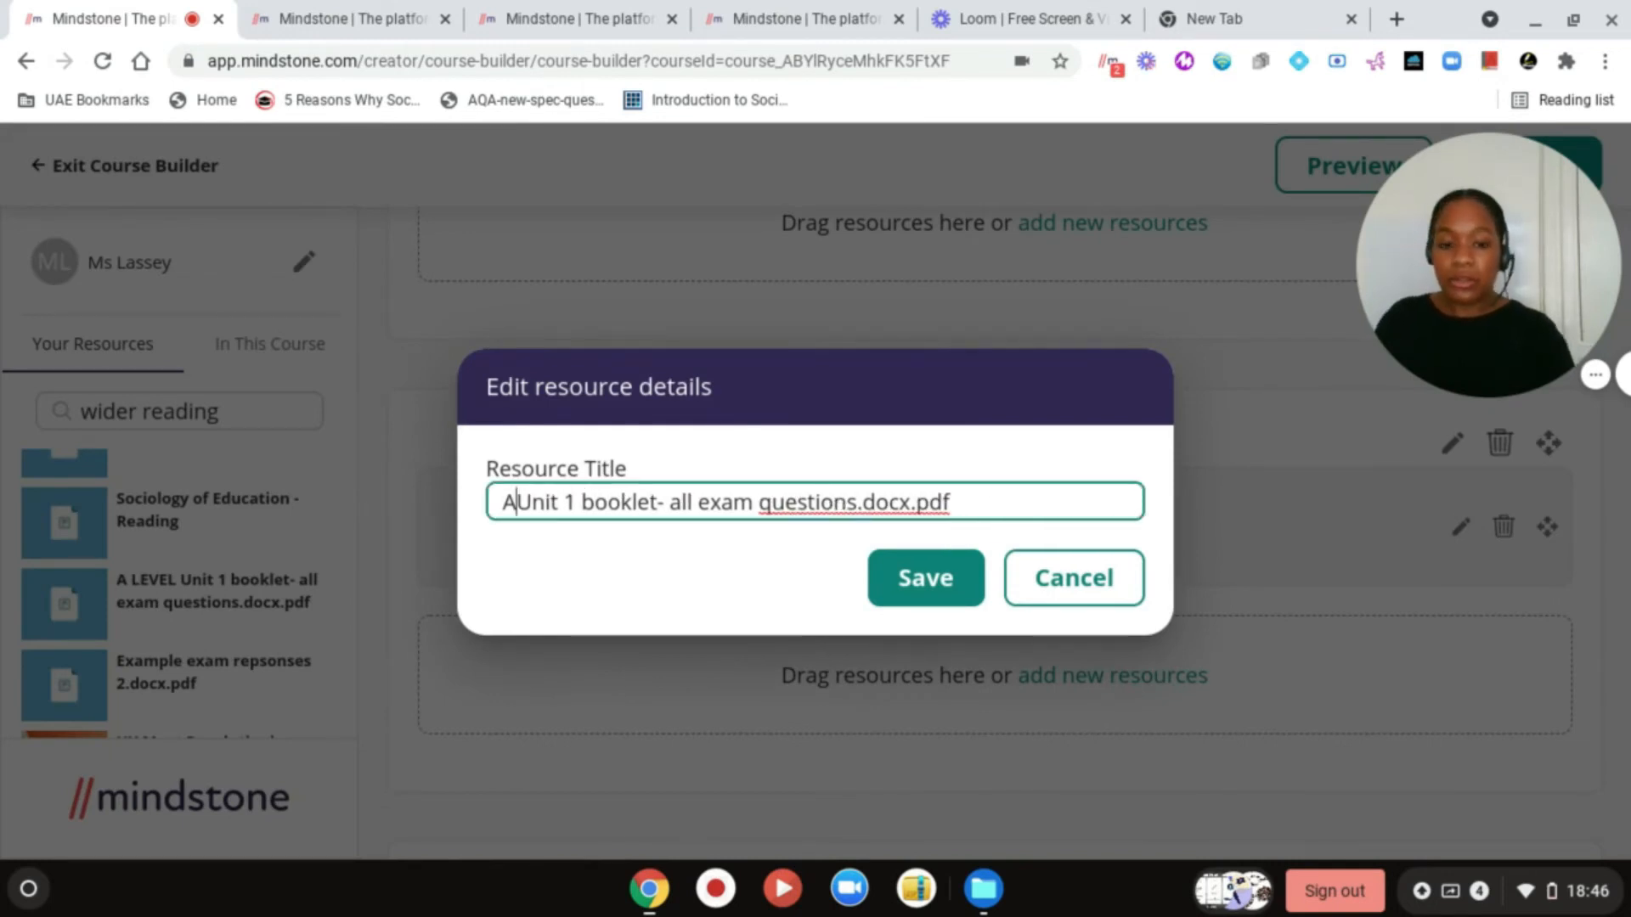
pyautogui.write('Leve')
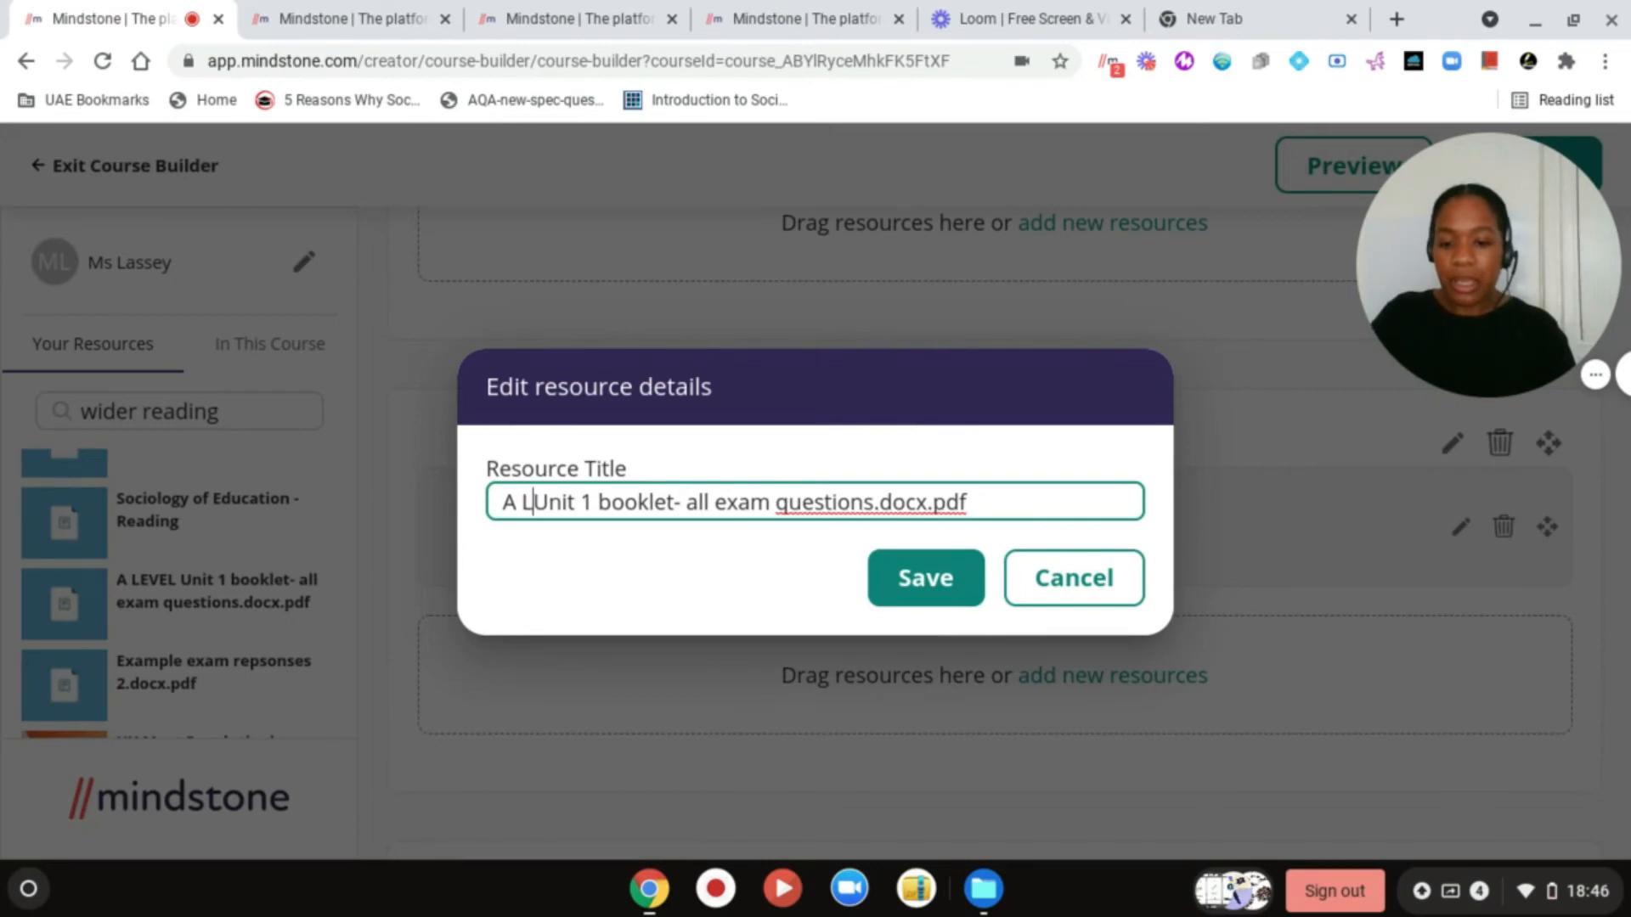
pyautogui.write('l')
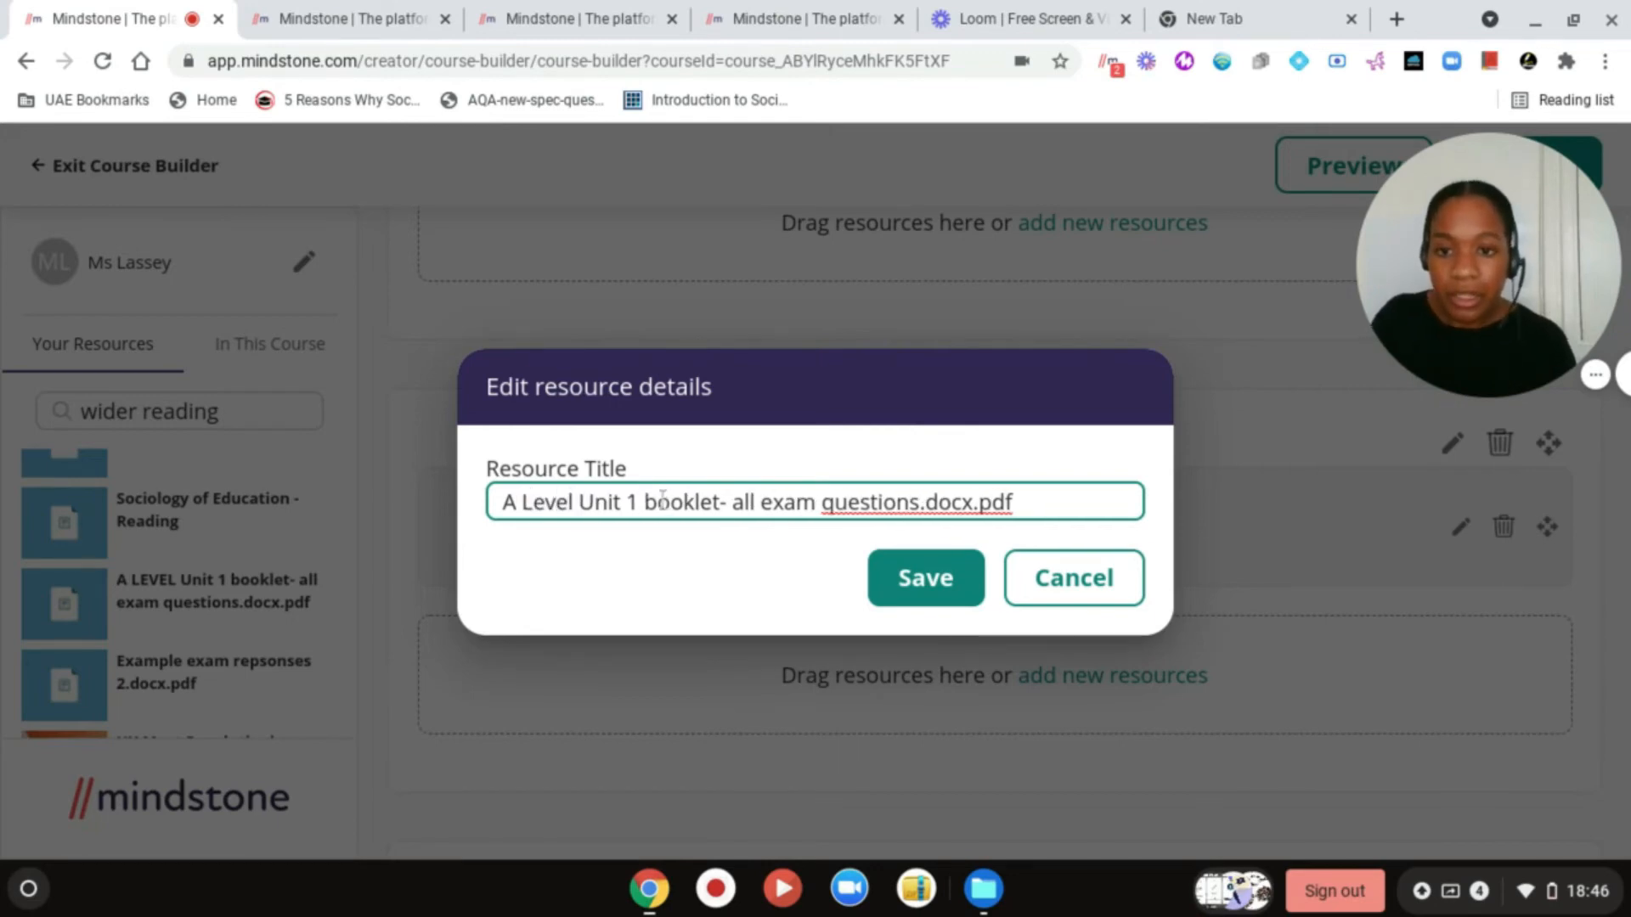
pyautogui.click(640, 502)
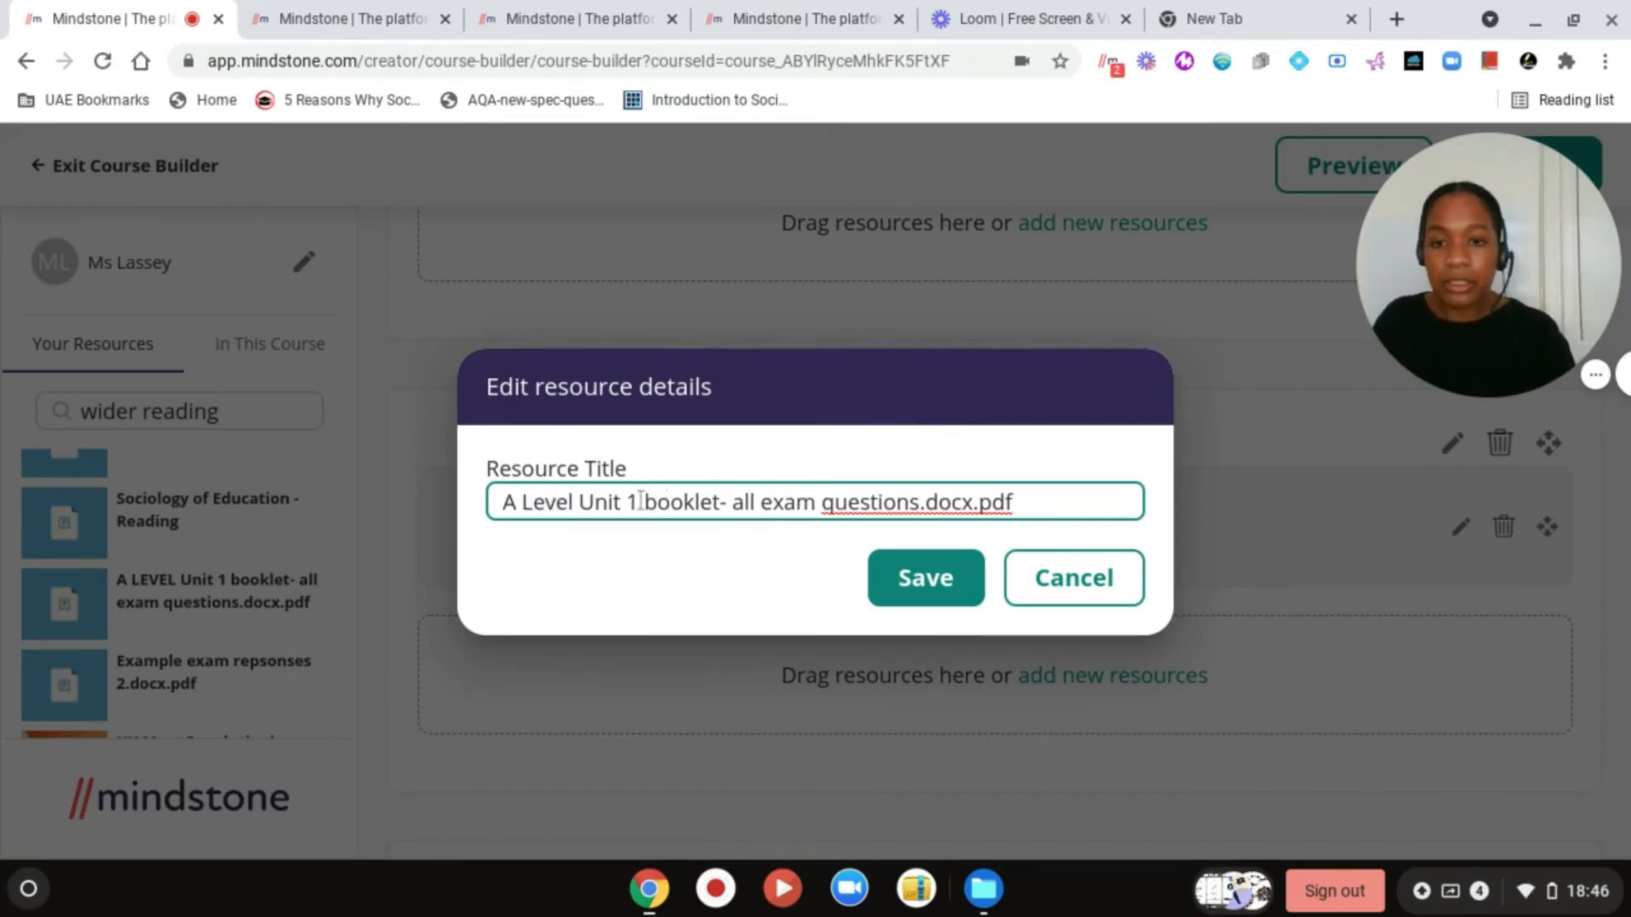
pyautogui.press('BackSpace')
pyautogui.write('1-4')
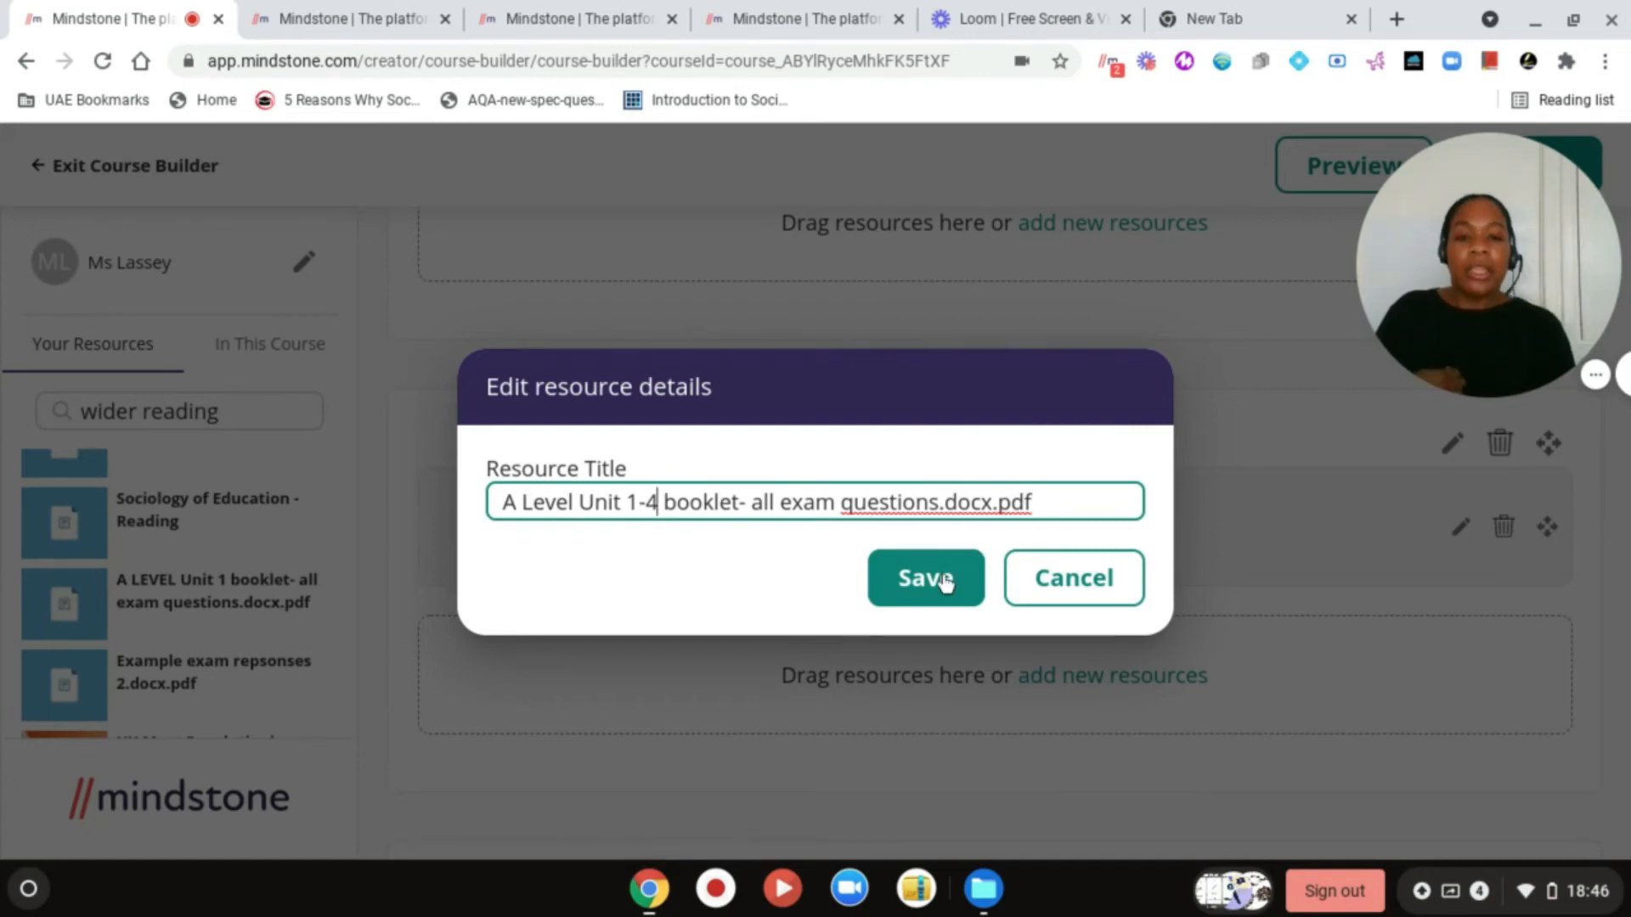
pyautogui.click(1043, 508)
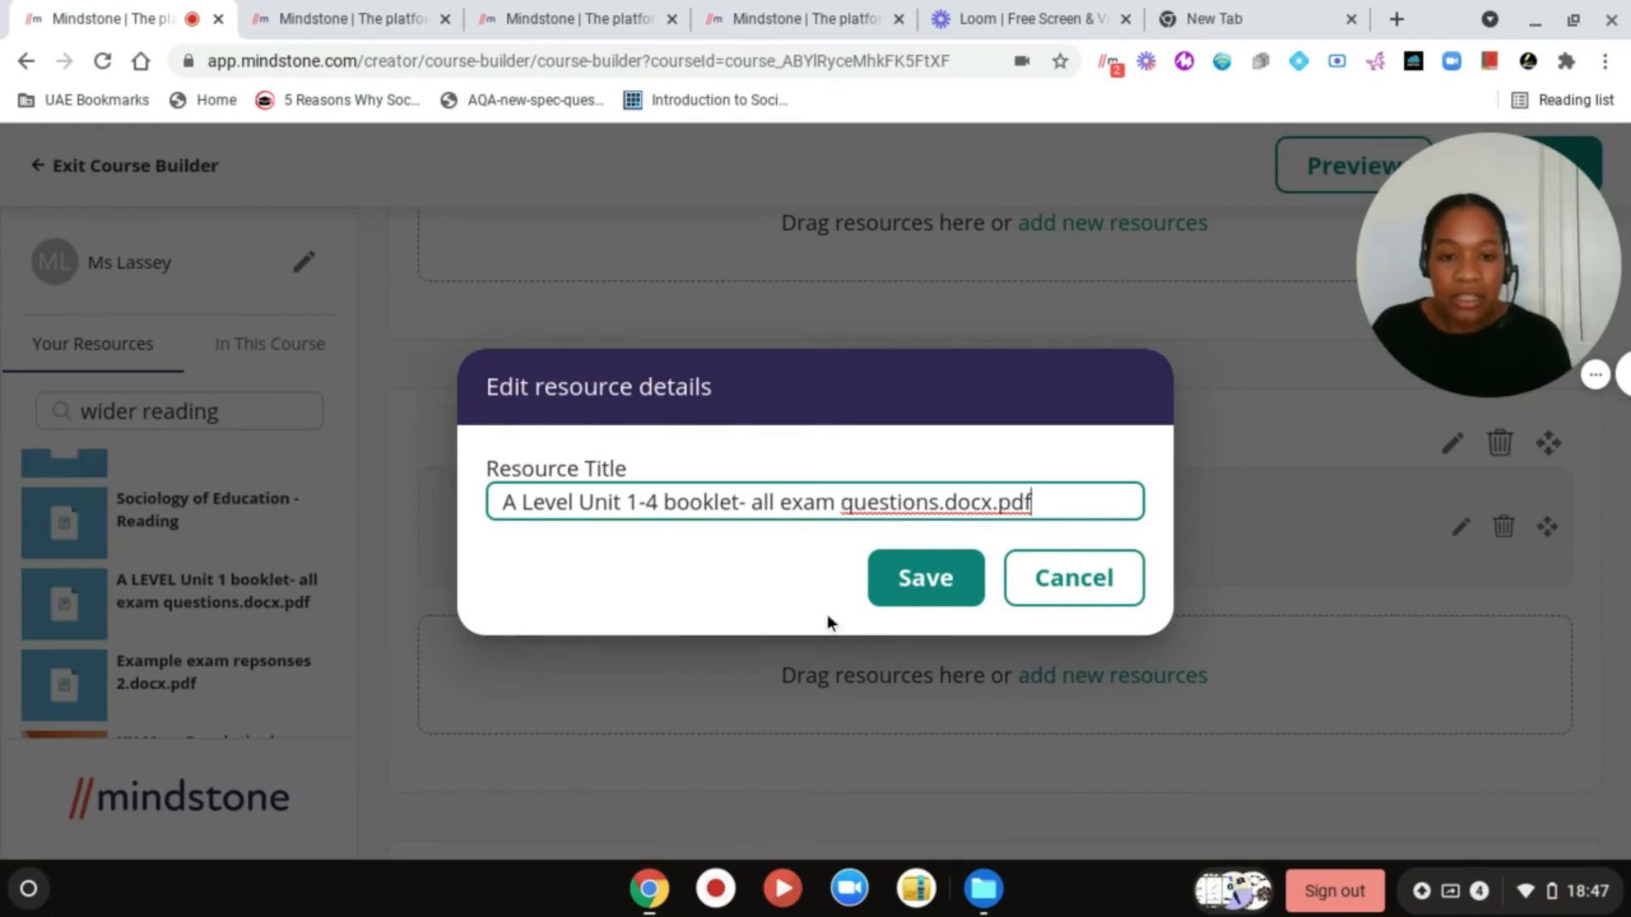
pyautogui.click(906, 592)
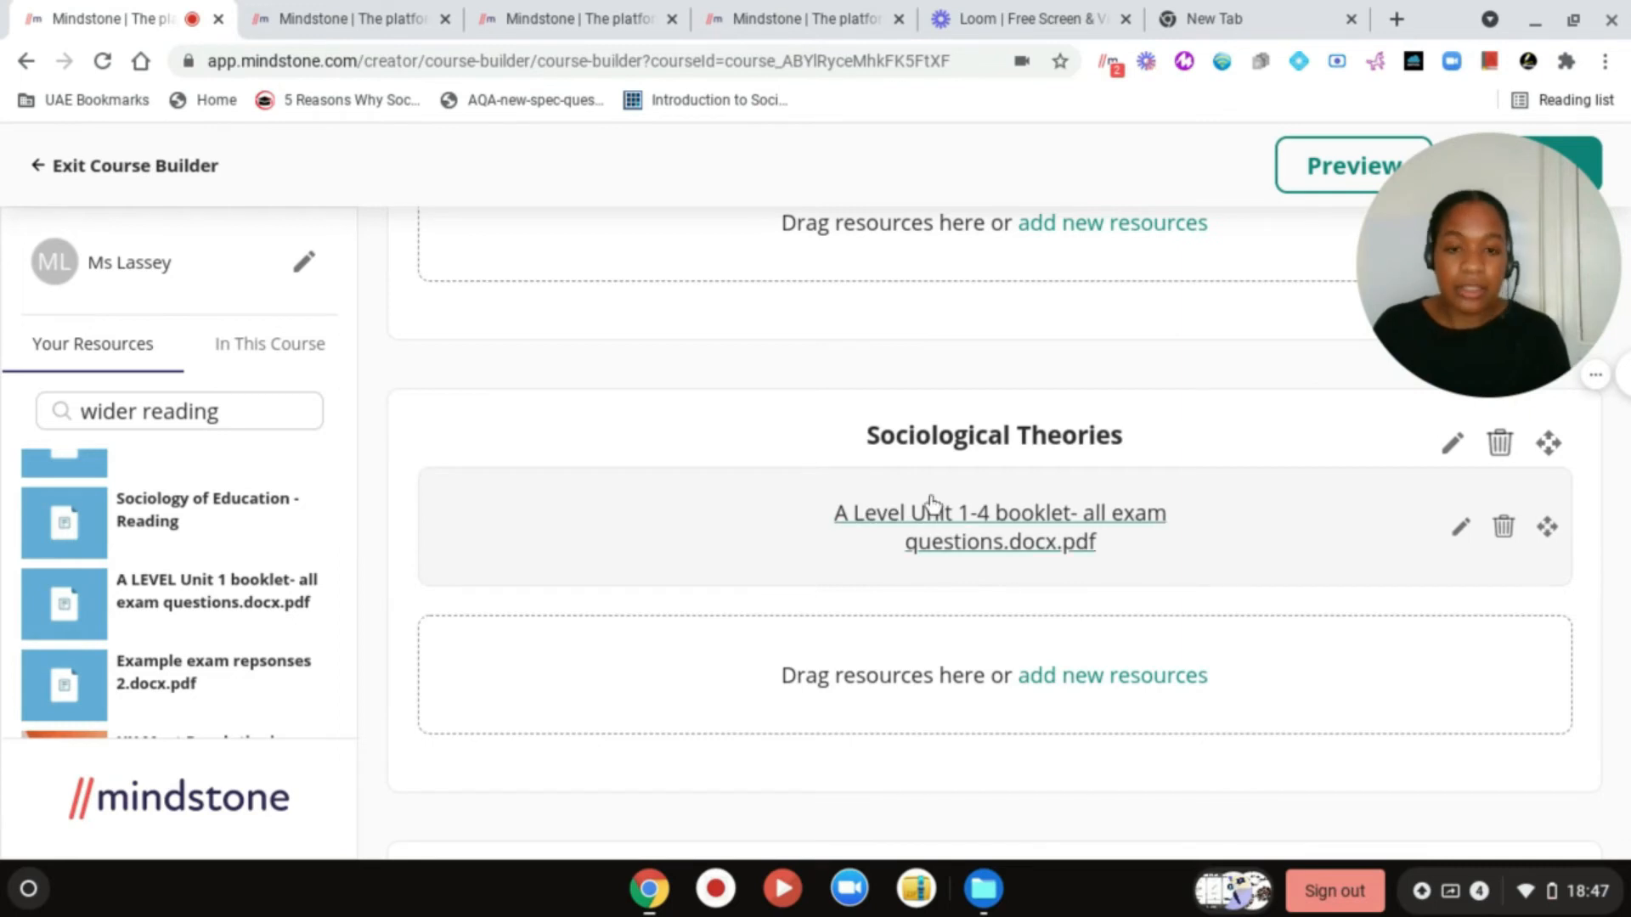
# - Open the exam questions booklet from the Sociological Theories section, then save and close it to reach the course overview page
pyautogui.click(973, 515)
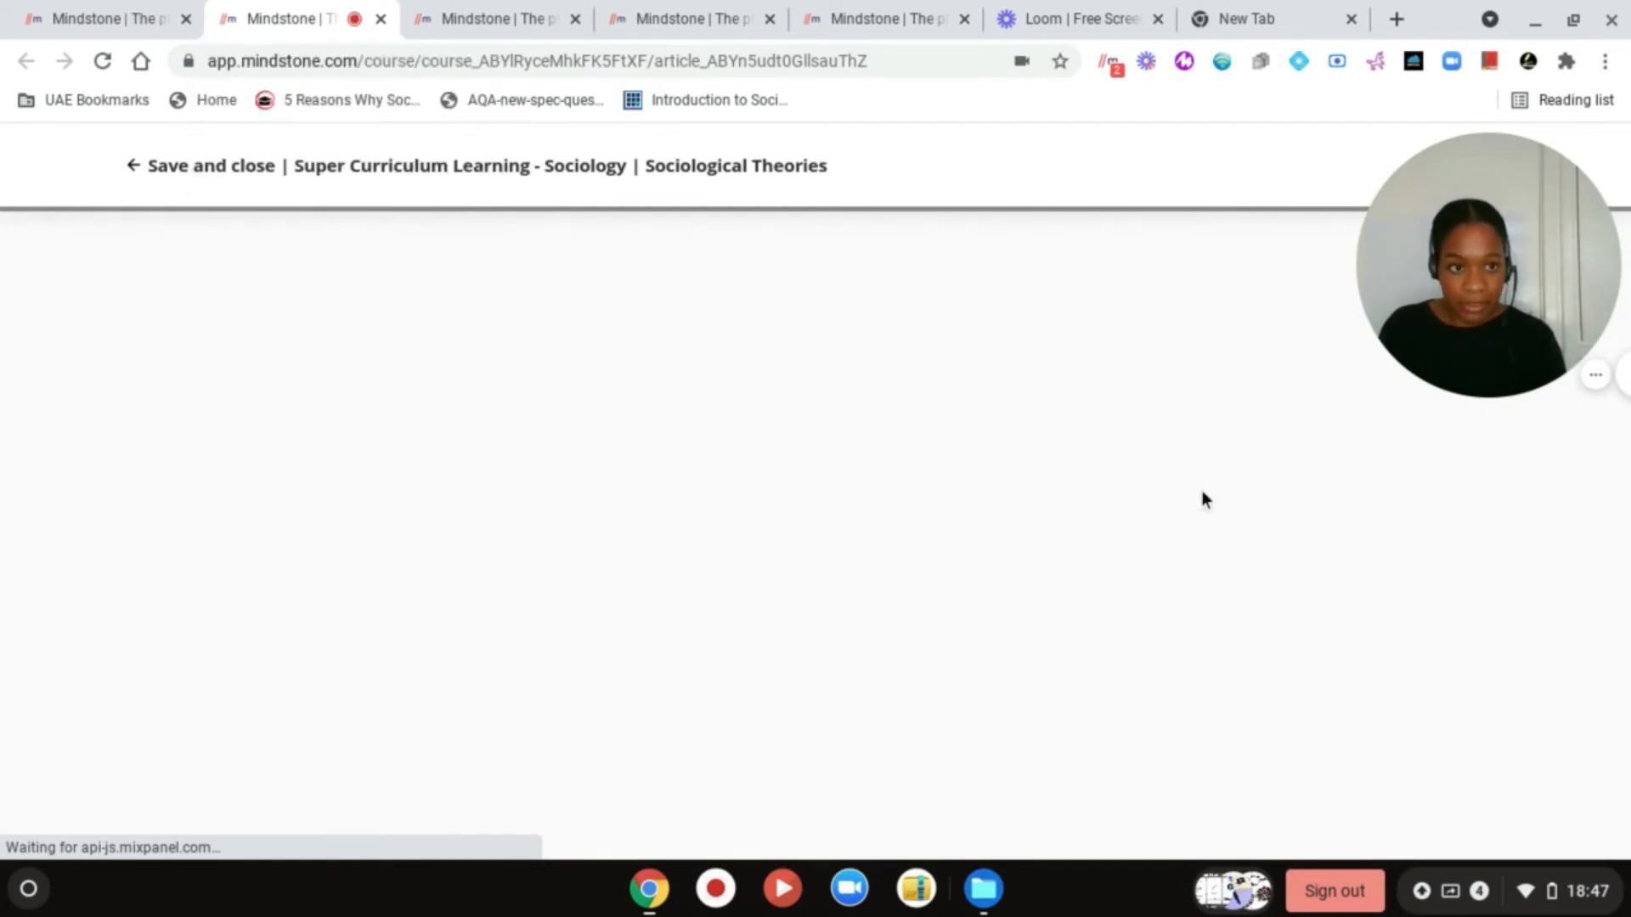
pyautogui.moveTo(1516, 161); pyautogui.dragTo(1388, 272)
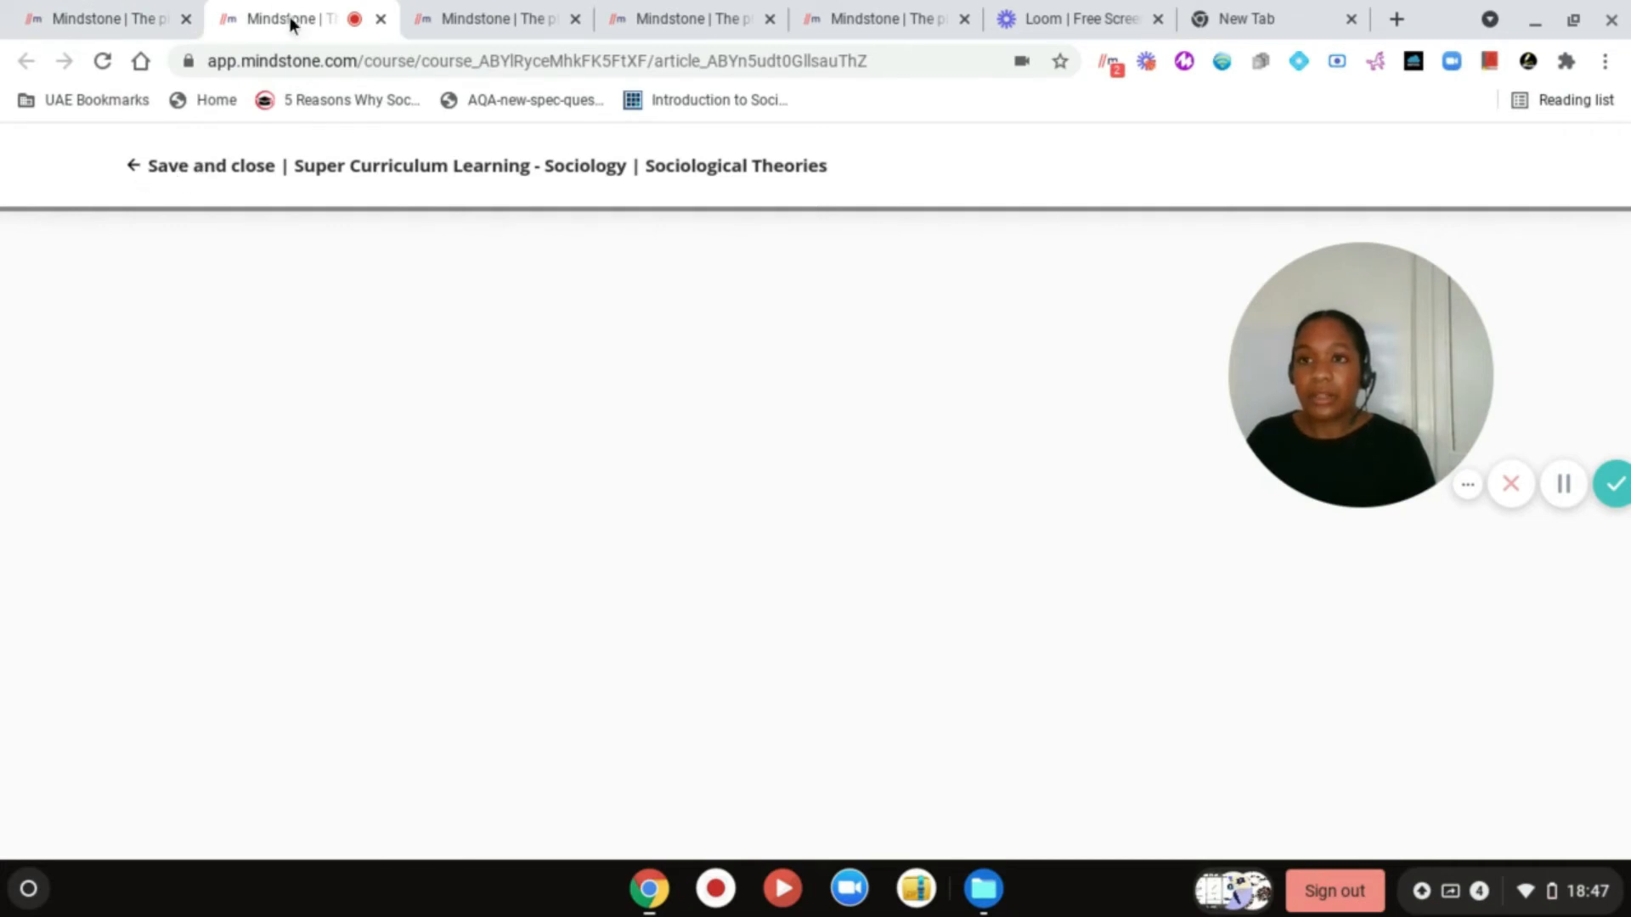
pyautogui.click(126, 235)
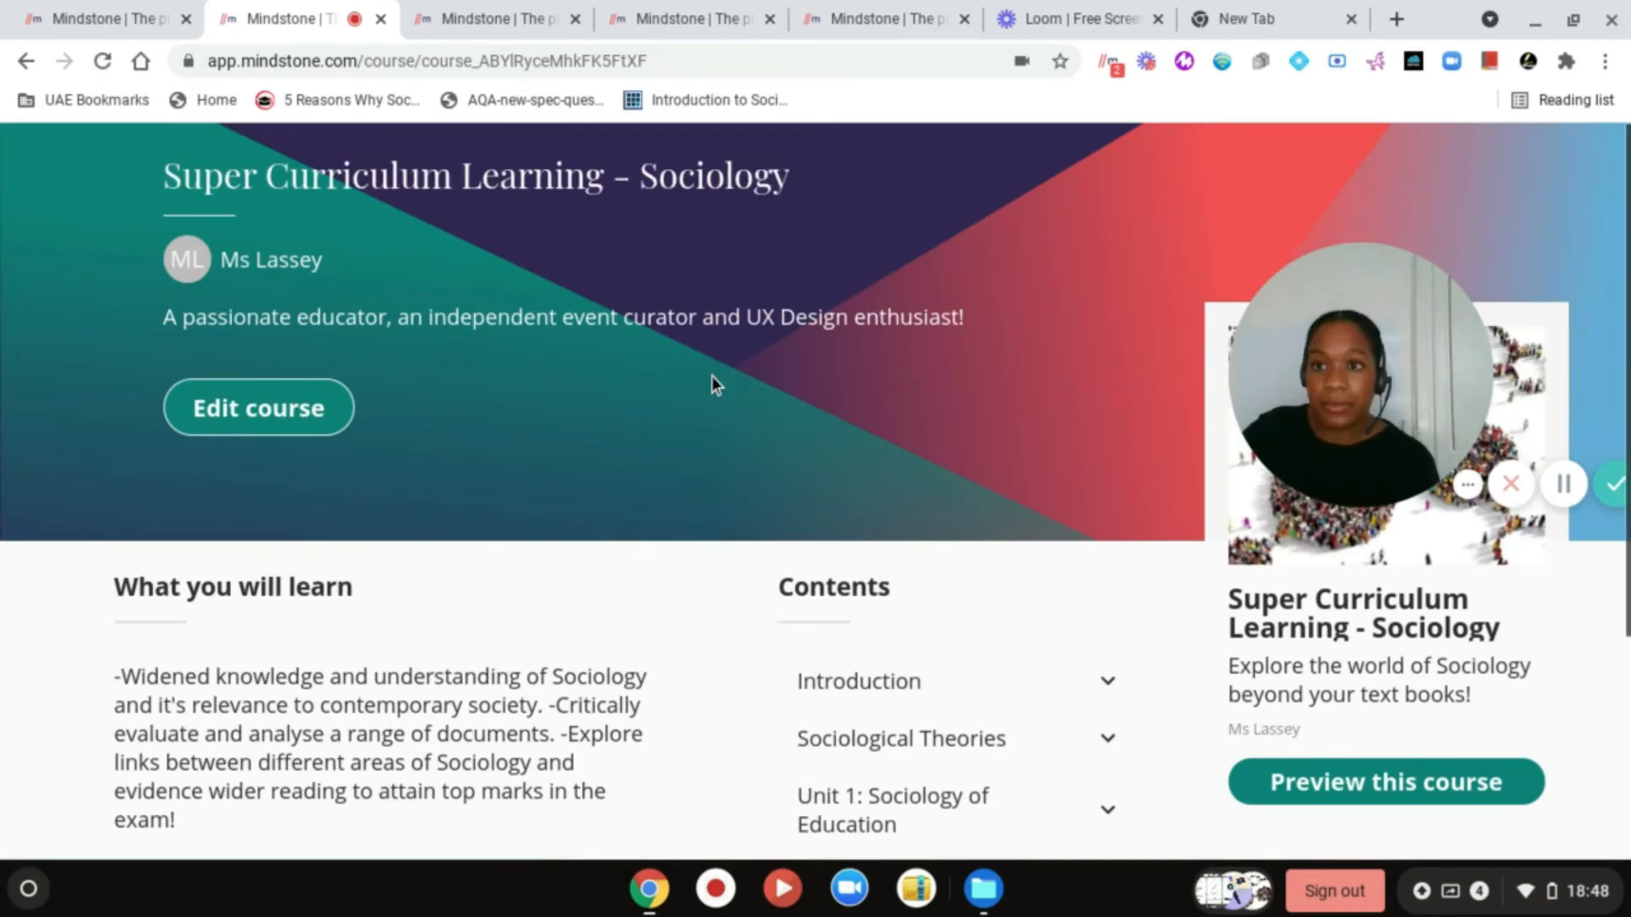
# - Review the learning outcomes and contents on the course overview page, expanding the Introduction, Sociological Theories, Unit 2 and Applying Sociological Material sections
pyautogui.scroll(-2, 713, 385)
pyautogui.scroll(-2, 713, 385)
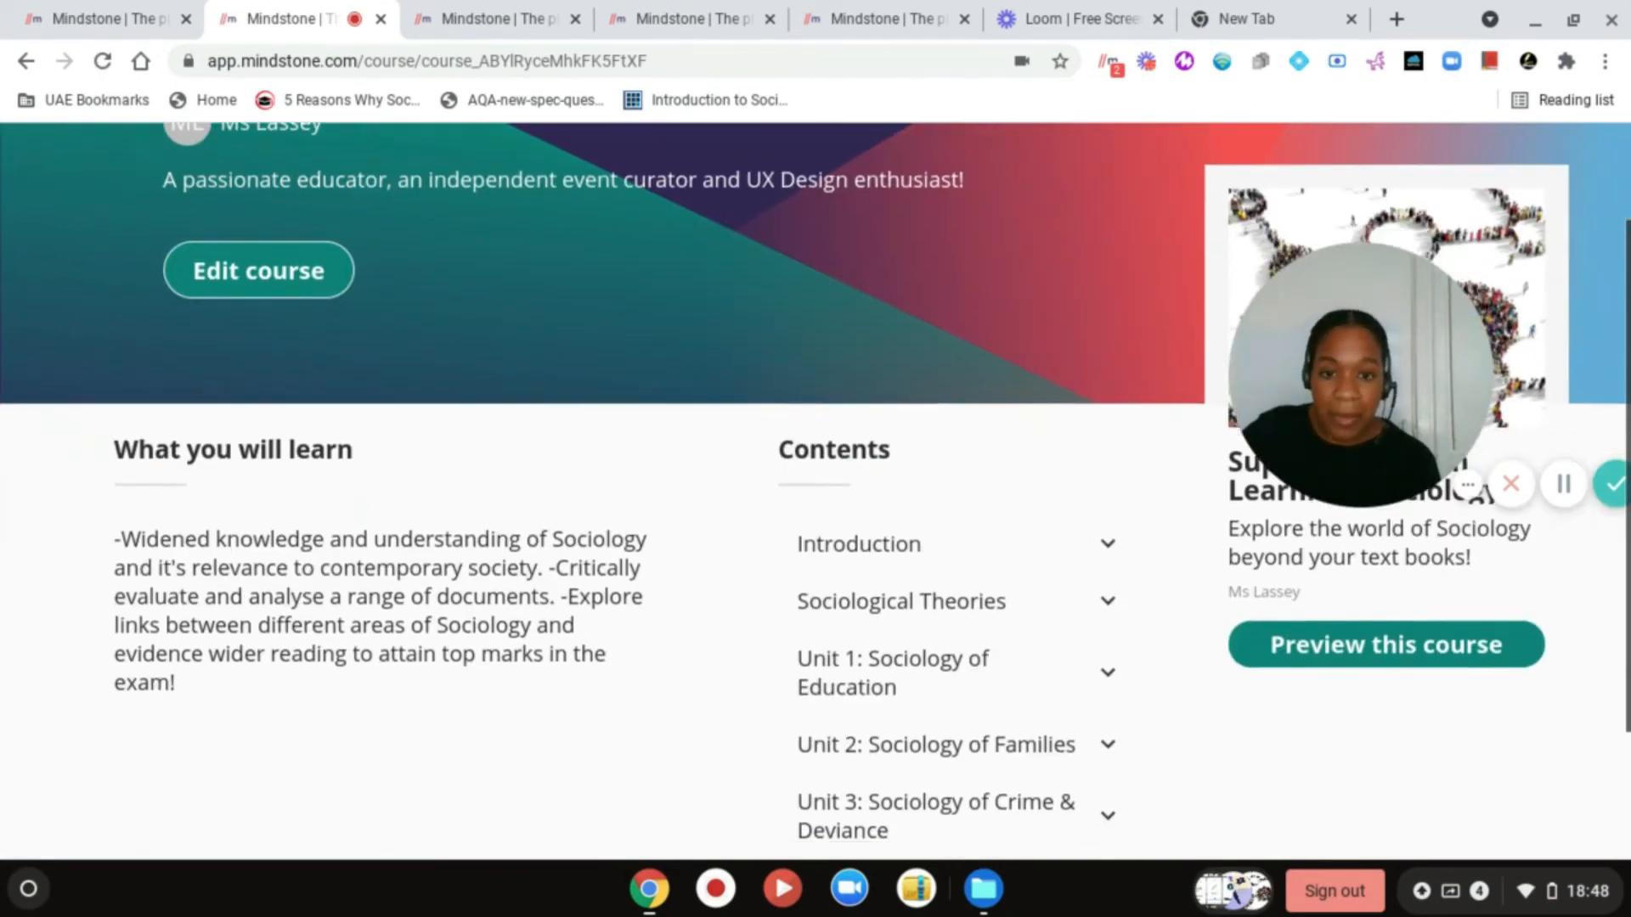
pyautogui.scroll(-2, 713, 384)
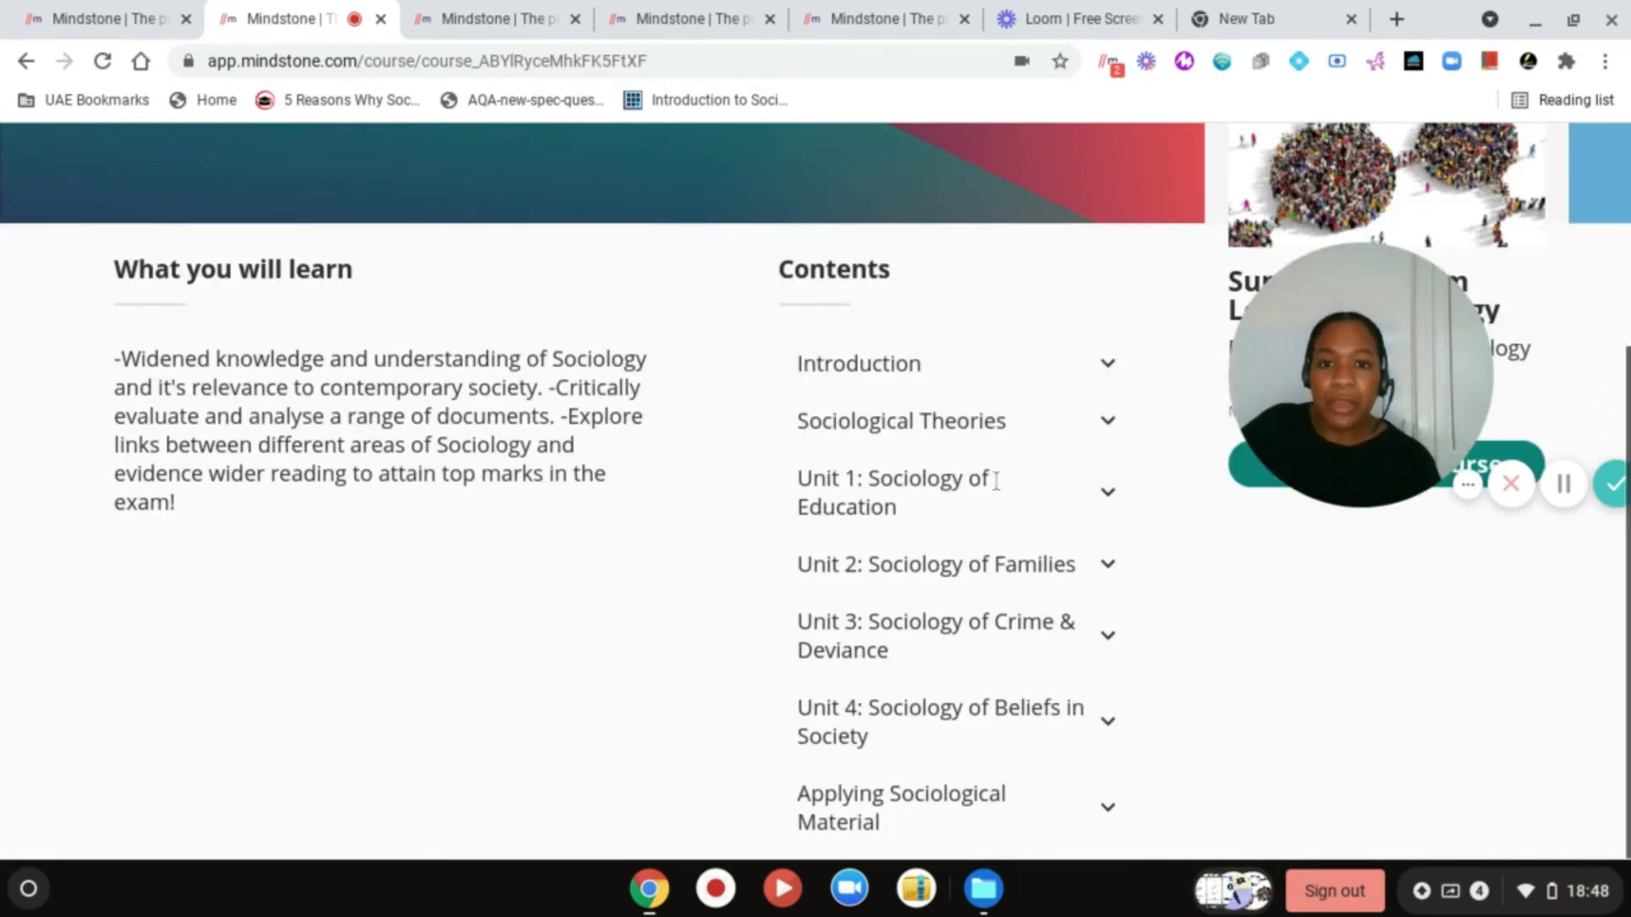
pyautogui.click(1110, 366)
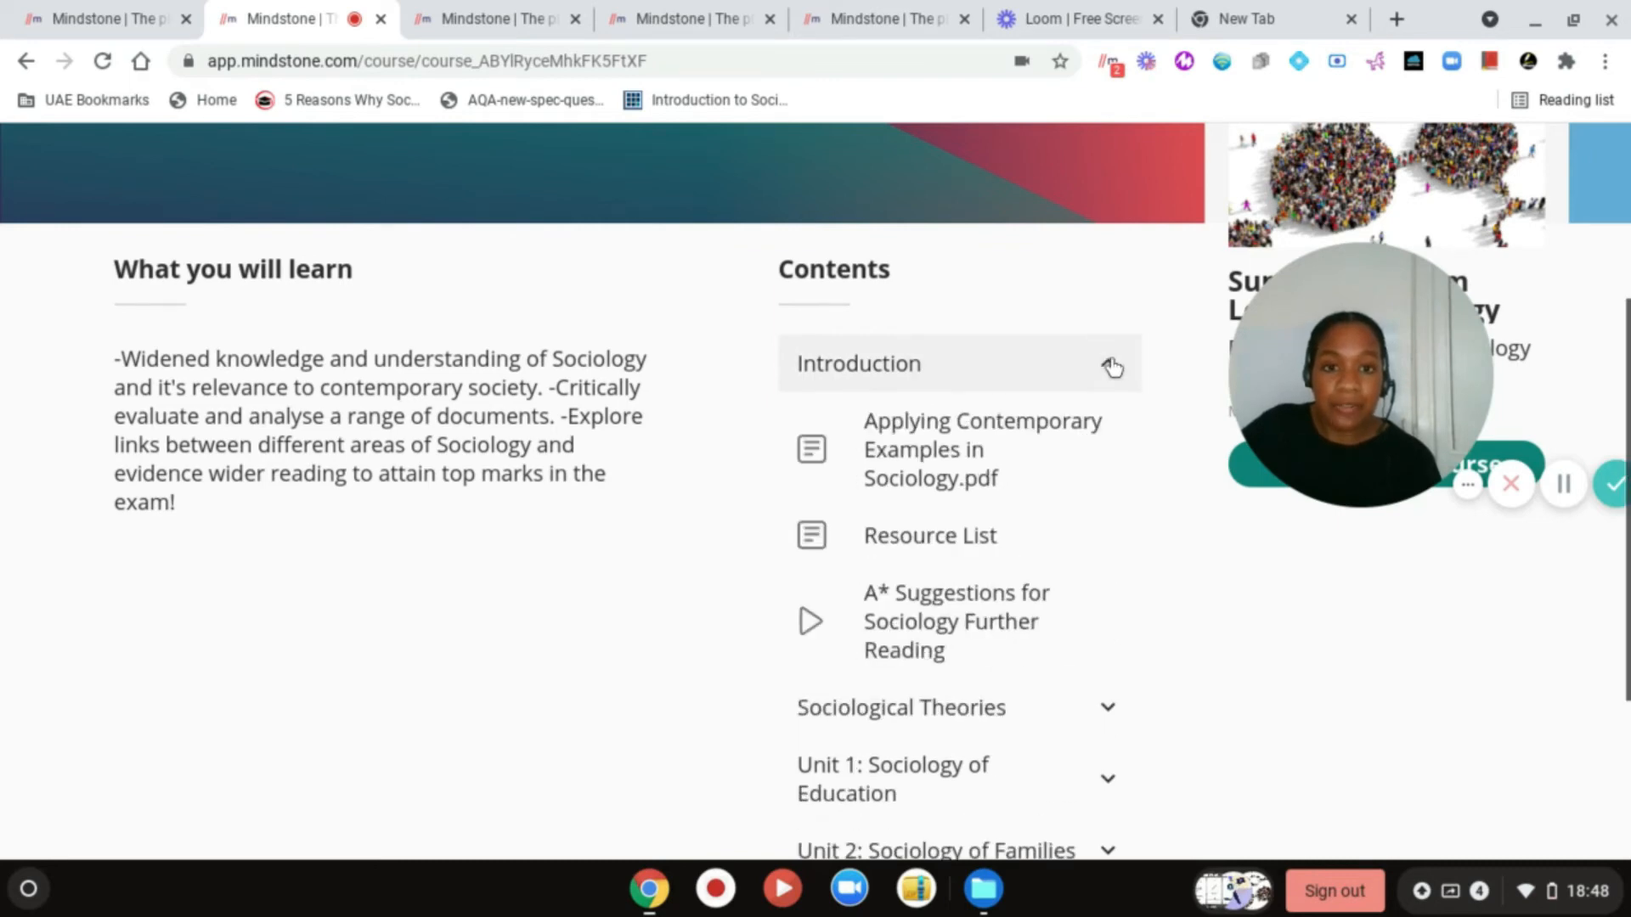
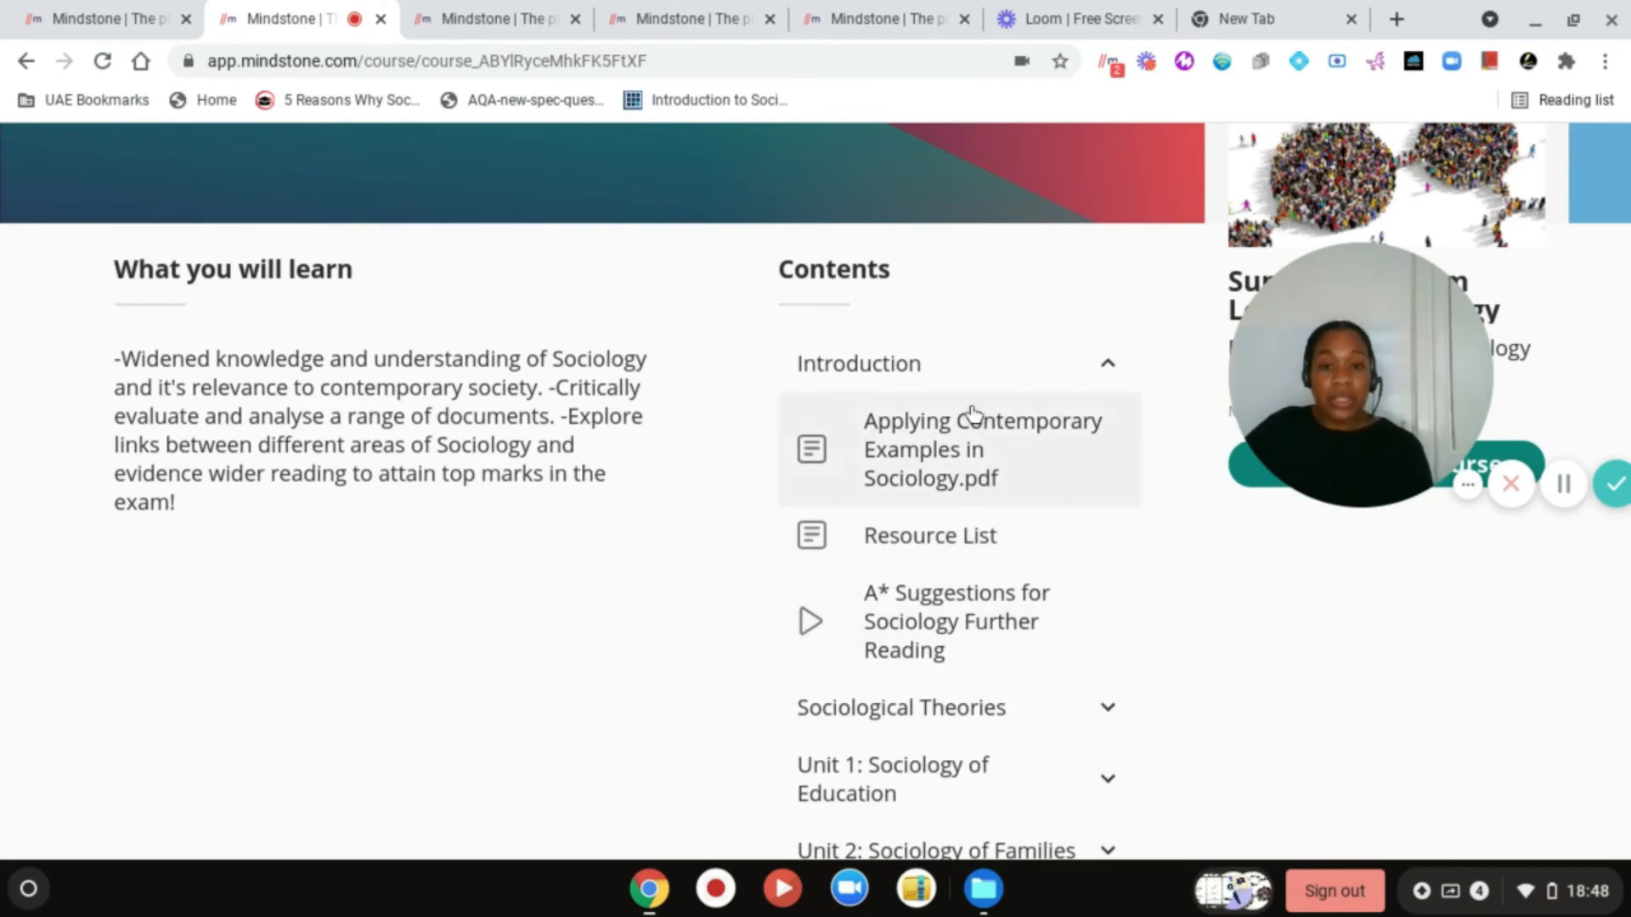
pyautogui.scroll(-3, 959, 629)
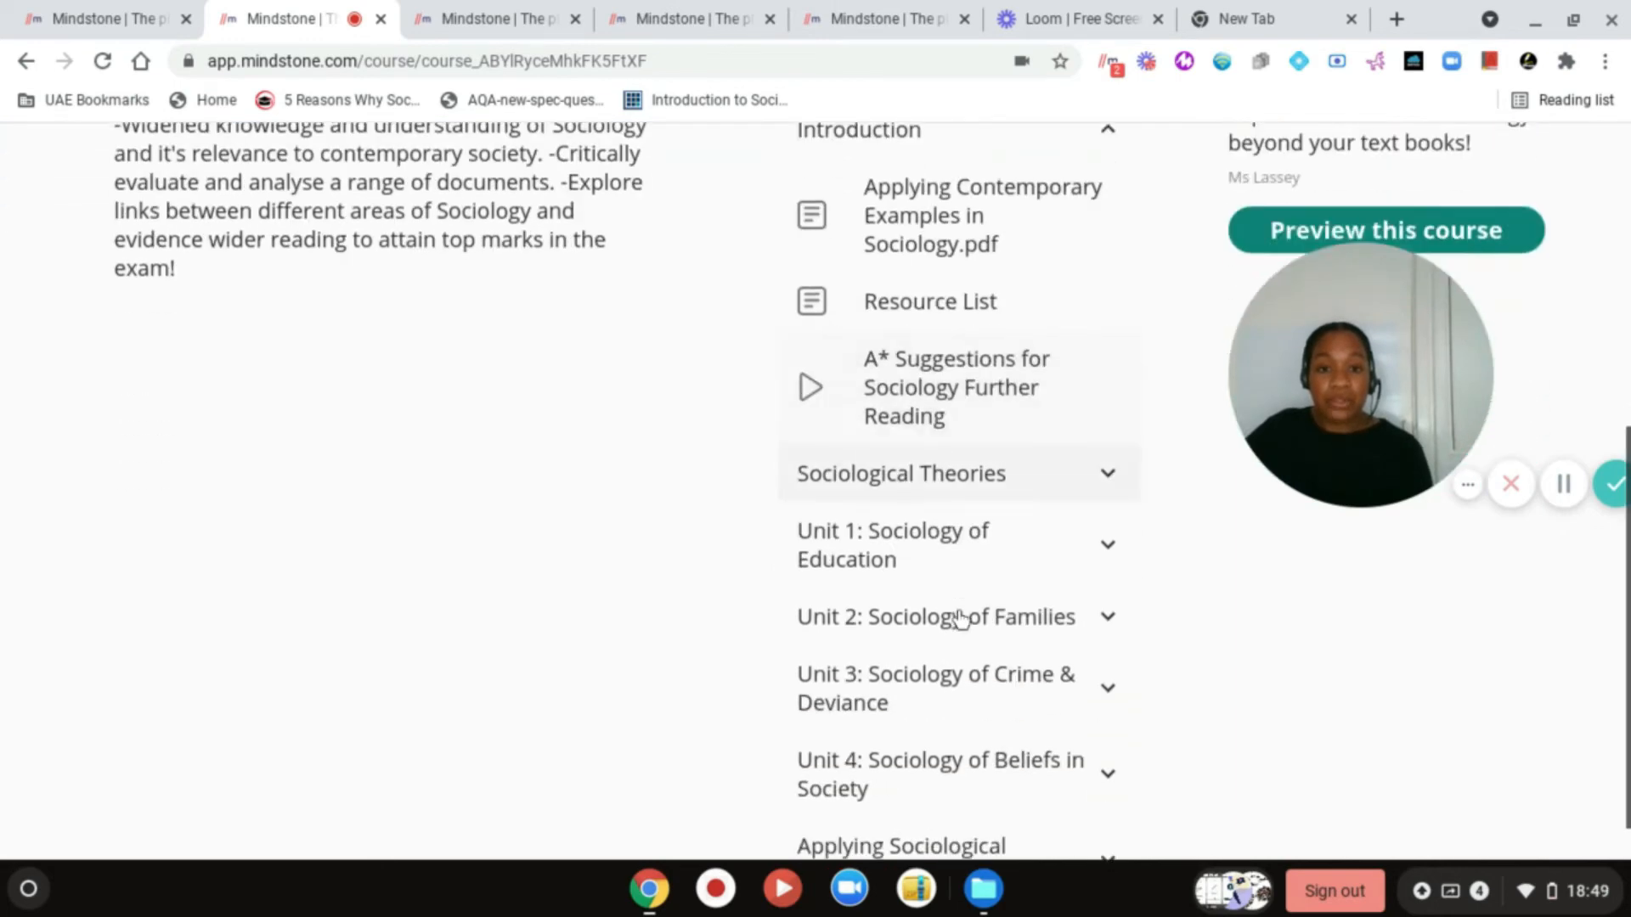
pyautogui.click(1119, 451)
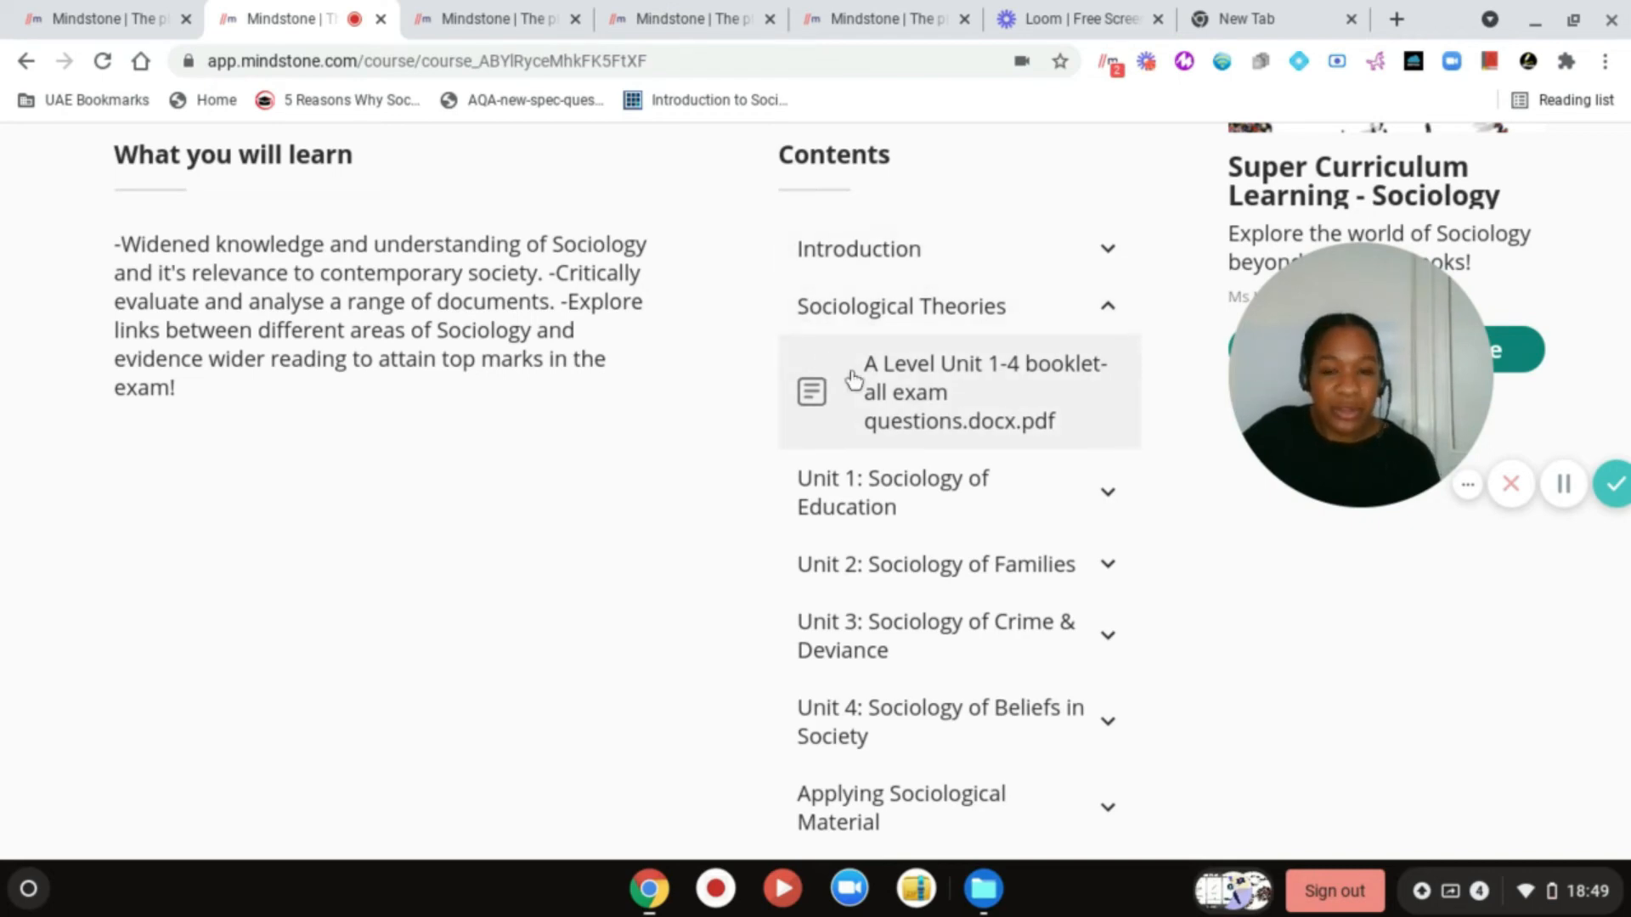
pyautogui.scroll(-1, 854, 380)
pyautogui.click(973, 514)
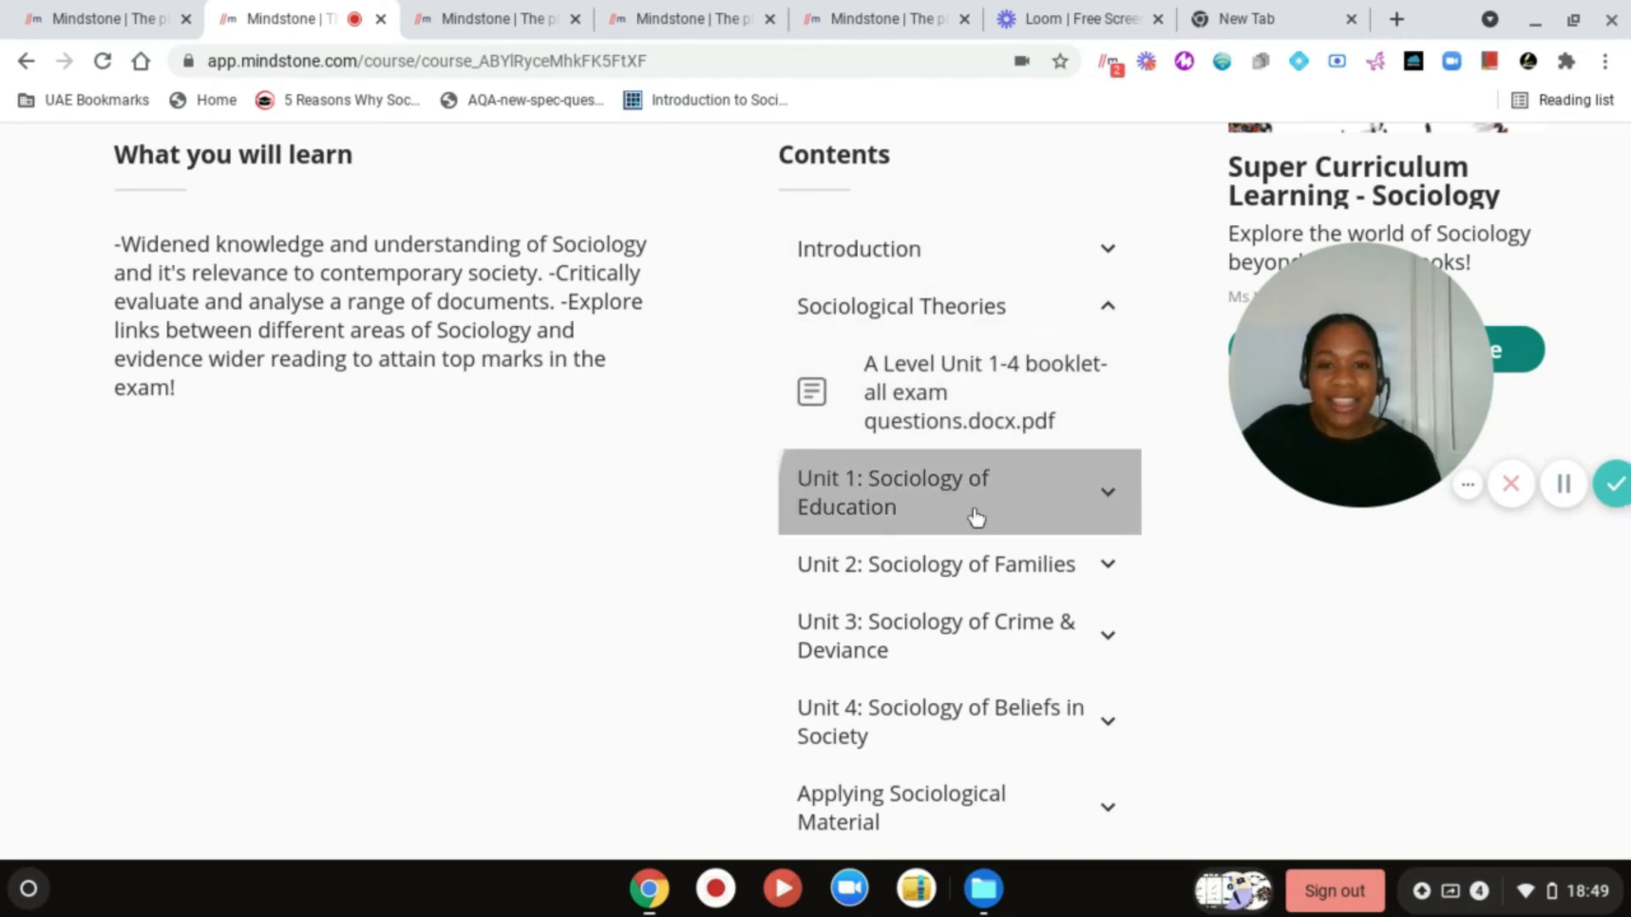
pyautogui.click(956, 569)
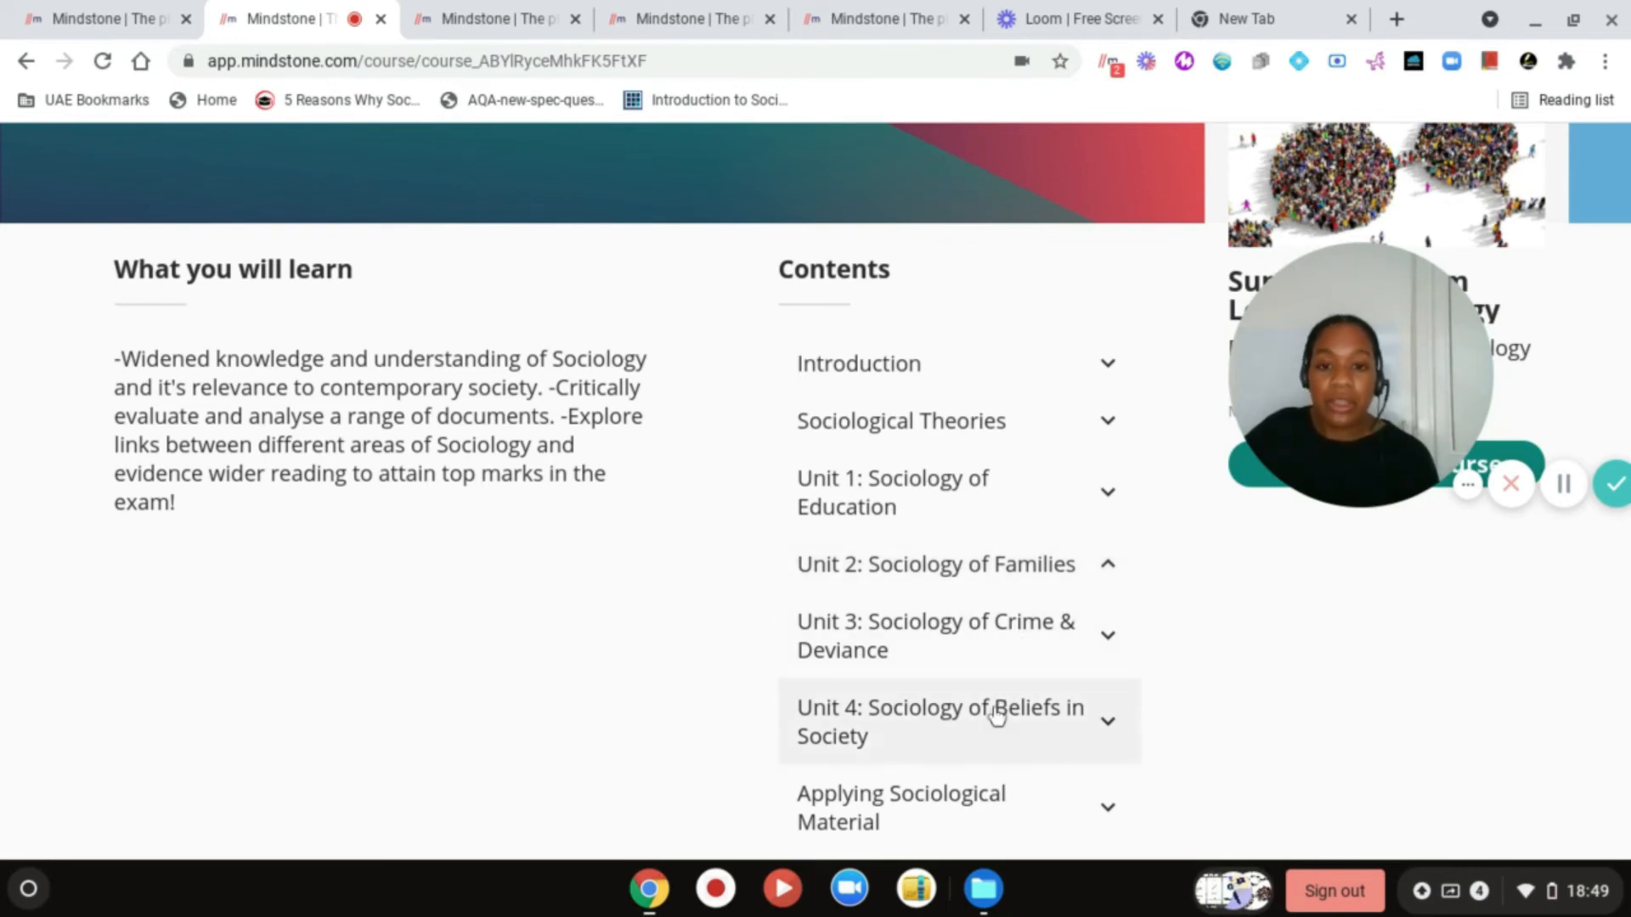
pyautogui.click(1006, 793)
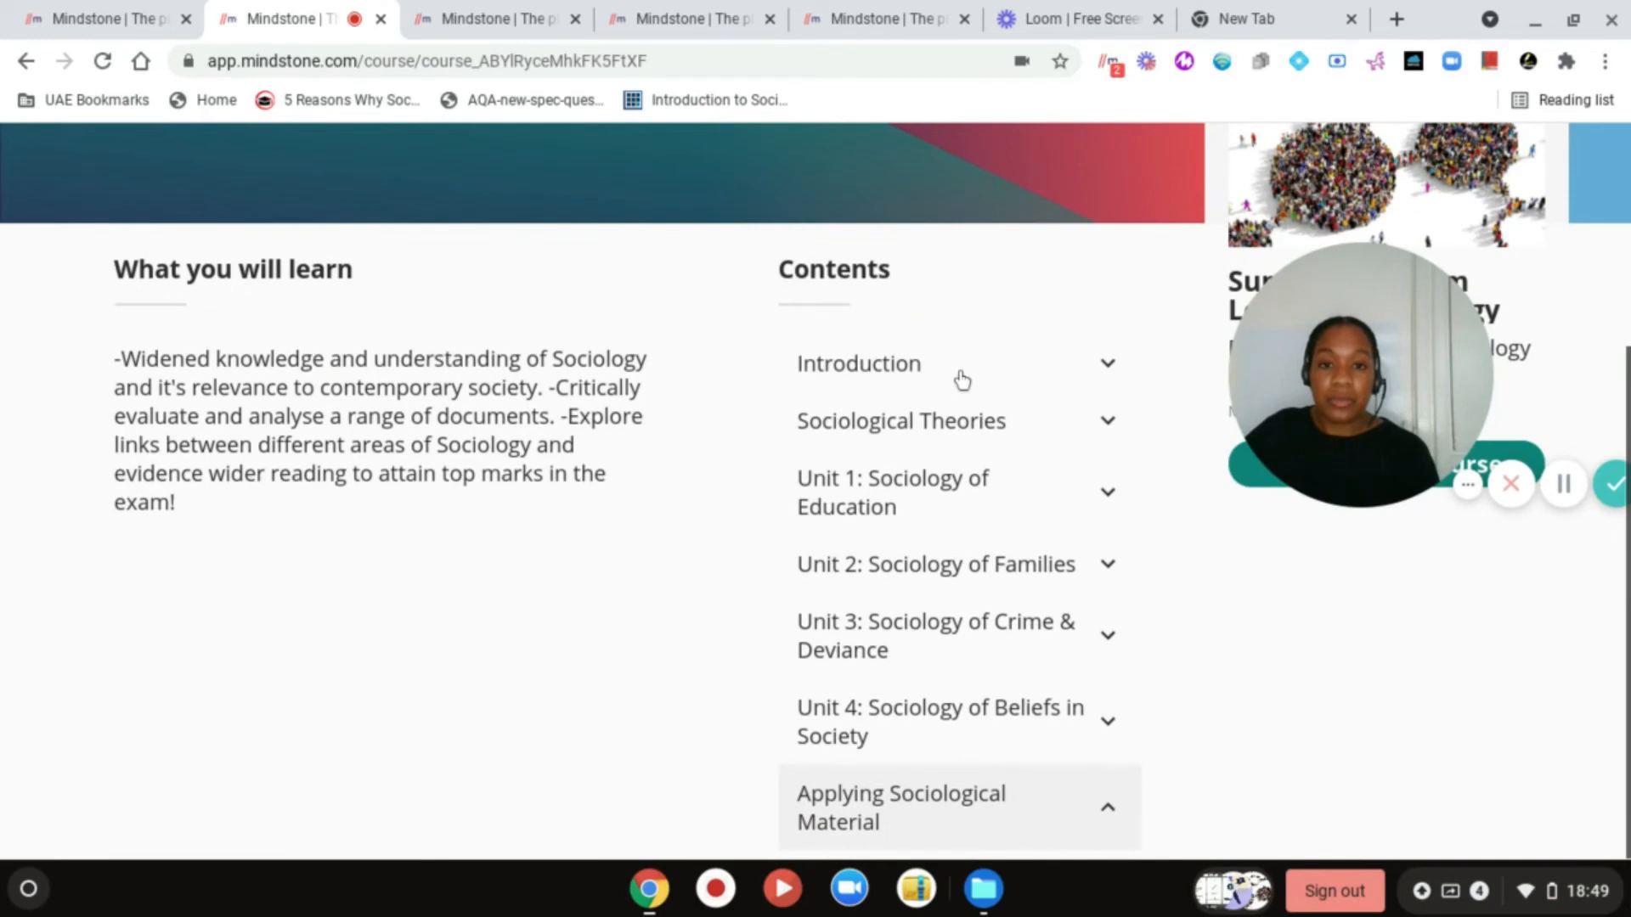
pyautogui.scroll(1, 1019, 540)
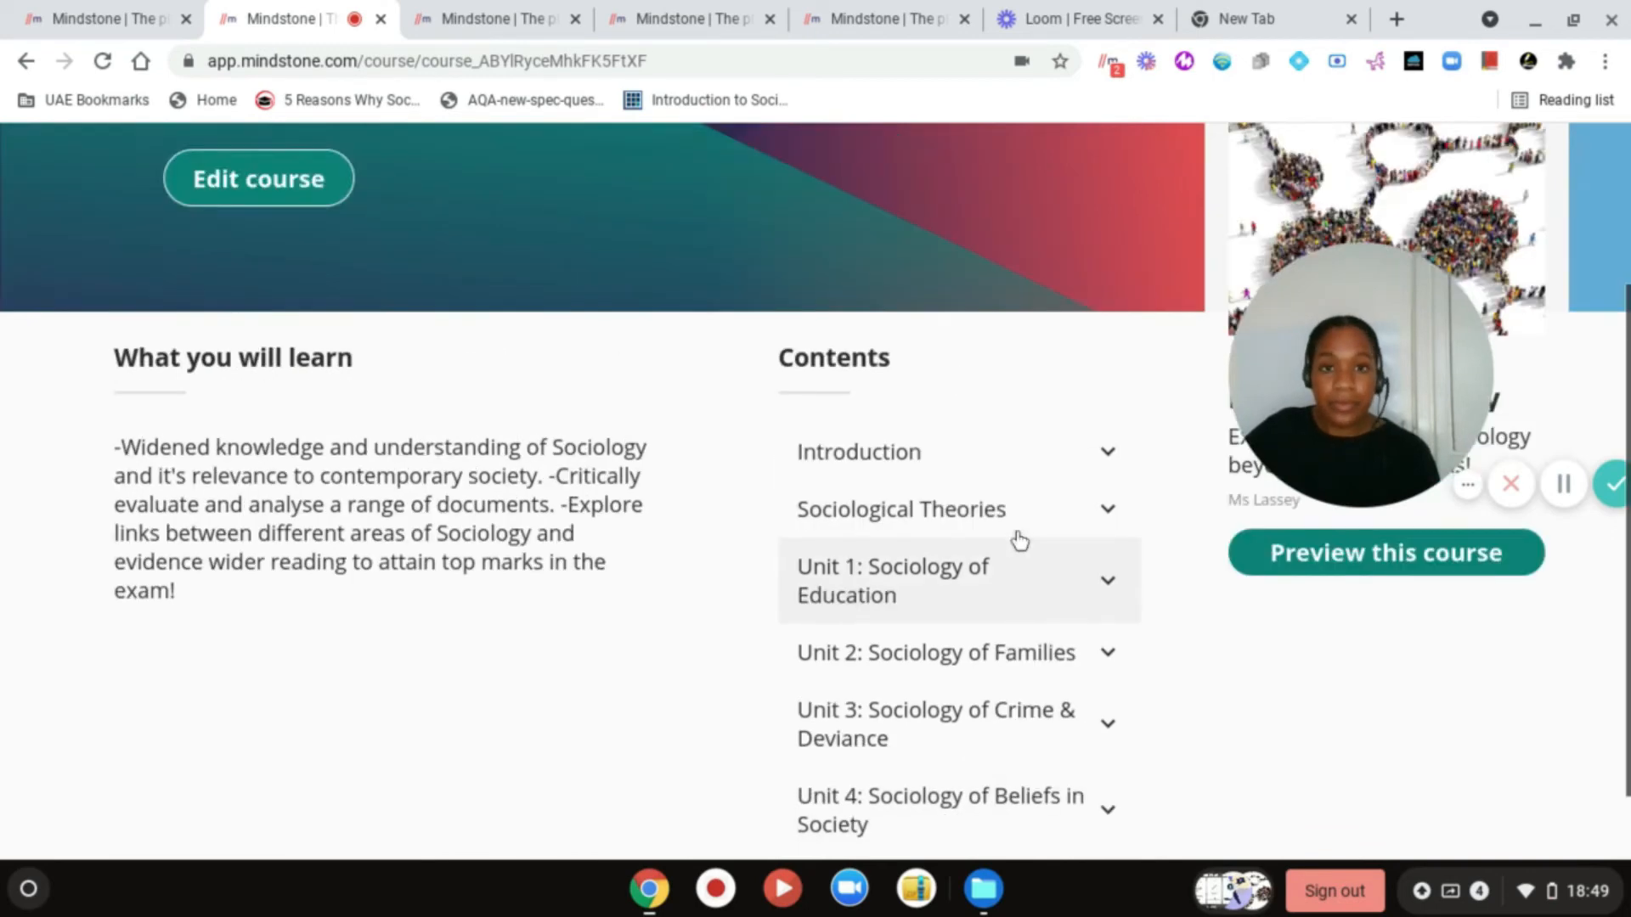
pyautogui.scroll(3, 1019, 540)
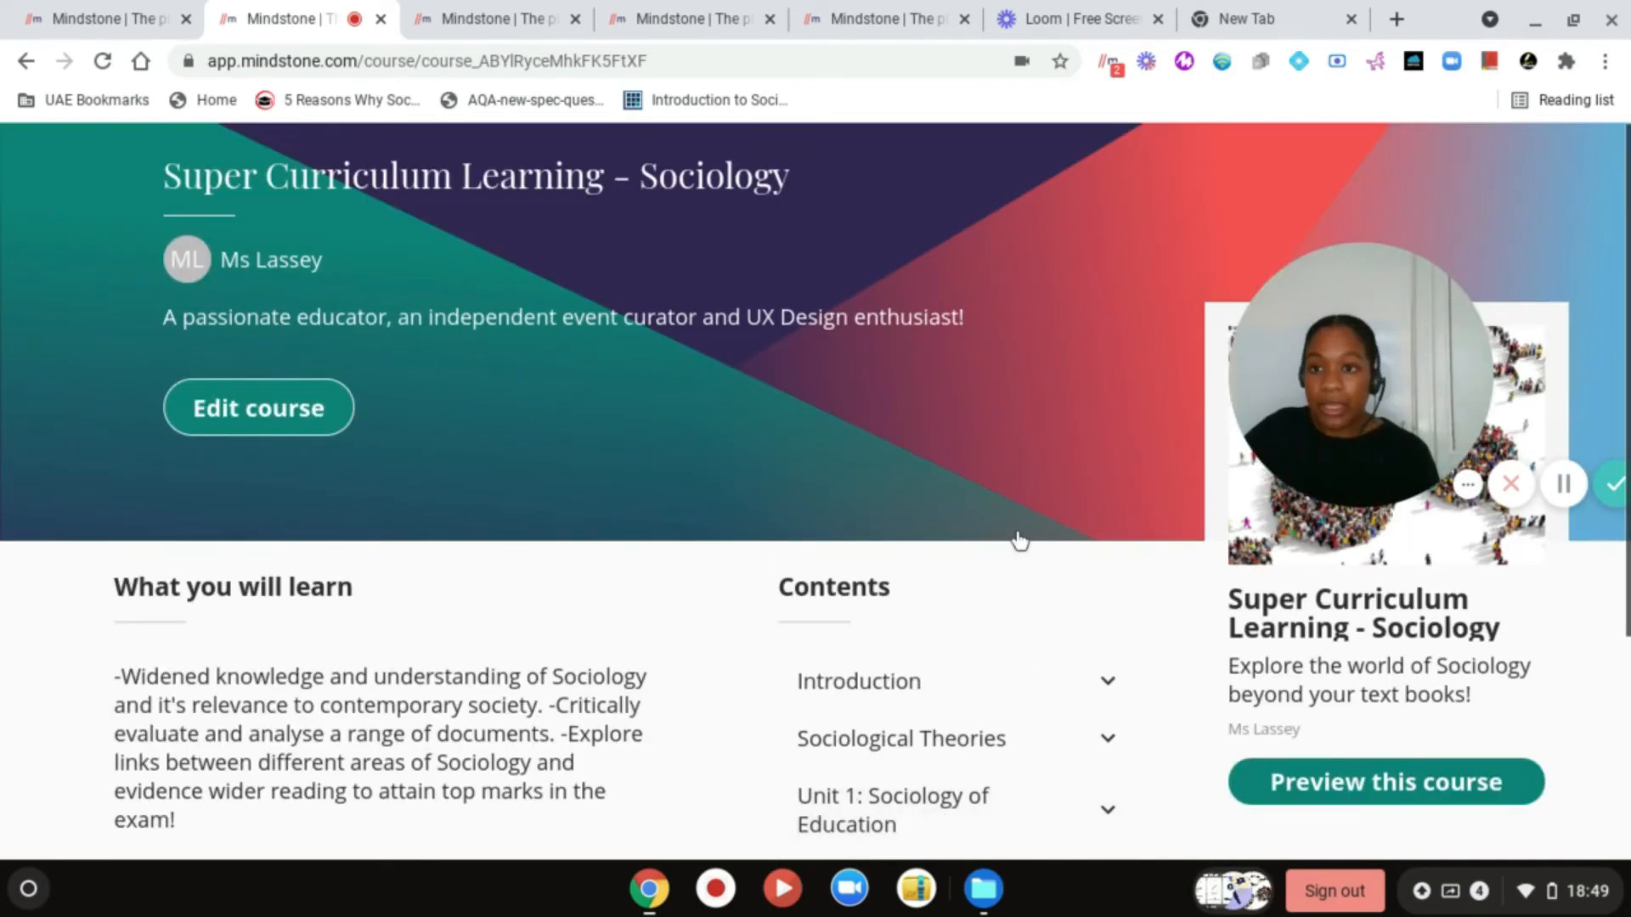
# - Return to the course builder and open the course details of "Super Curriculum Learning - Sociology" for editing
pyautogui.click(85, 9)
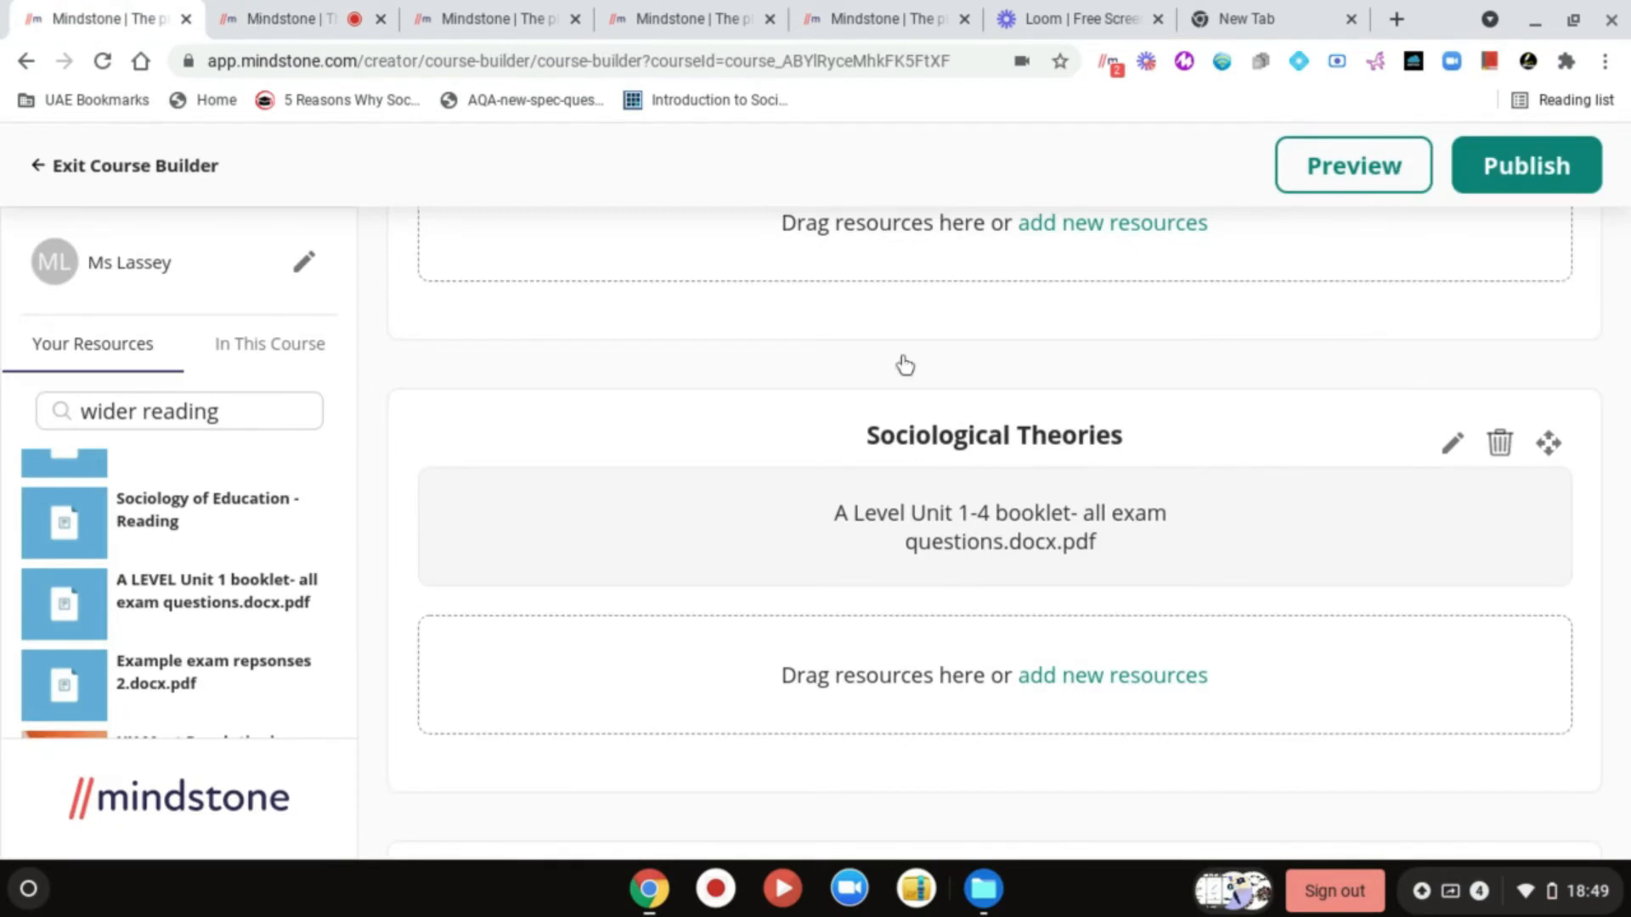
pyautogui.scroll(5, 905, 366)
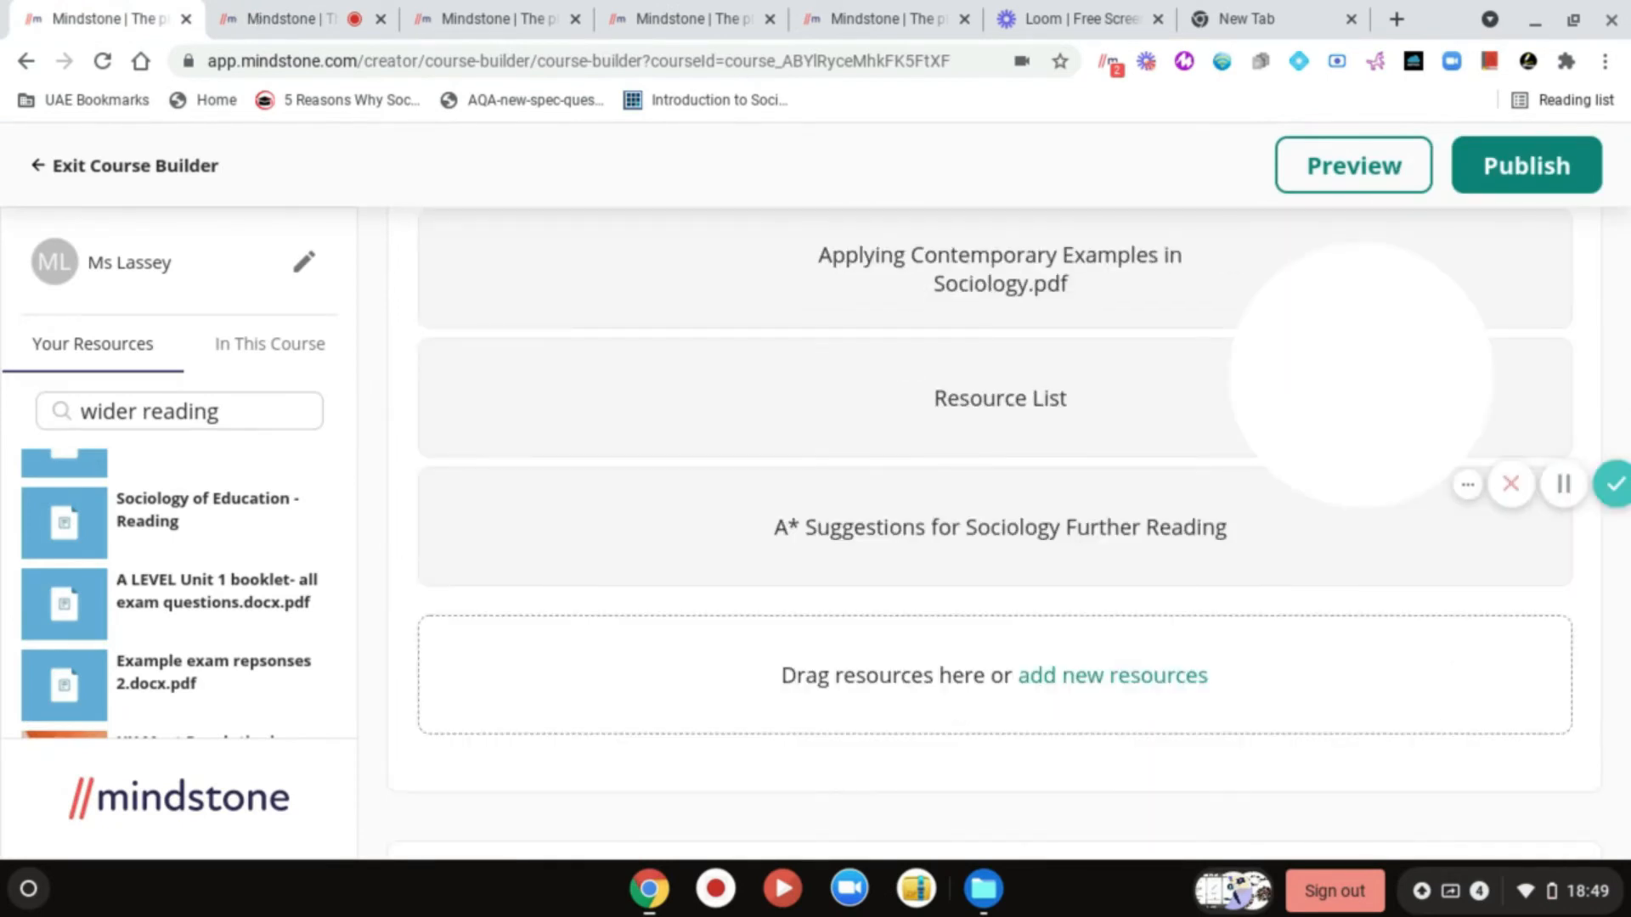
pyautogui.scroll(4, 1332, 376)
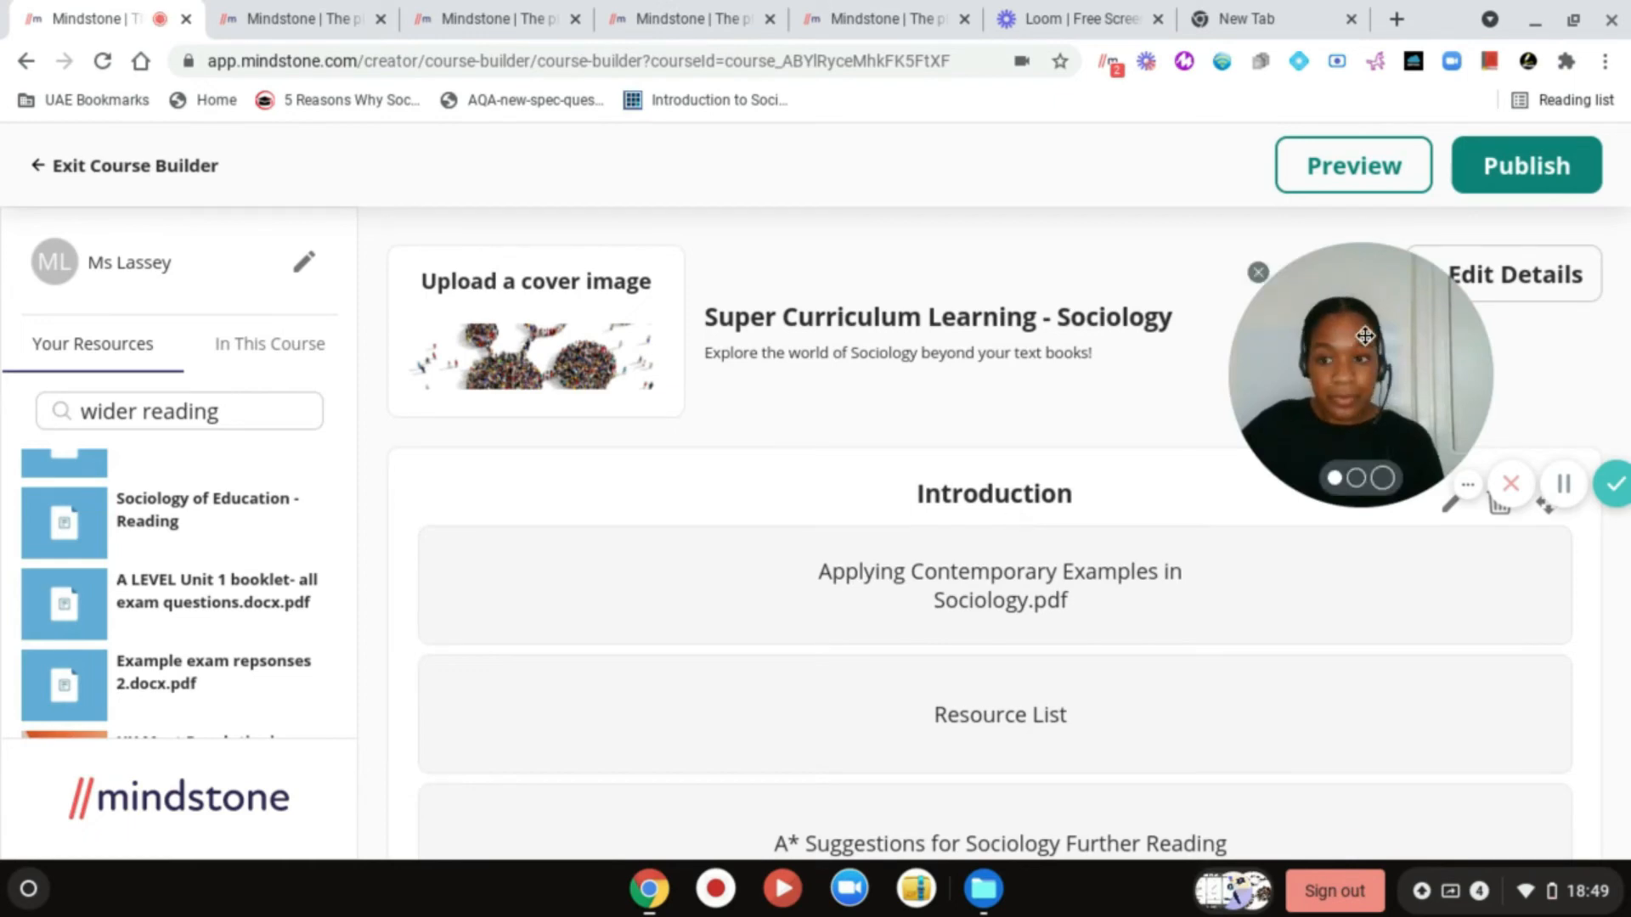
pyautogui.moveTo(1365, 337); pyautogui.dragTo(39, 634)
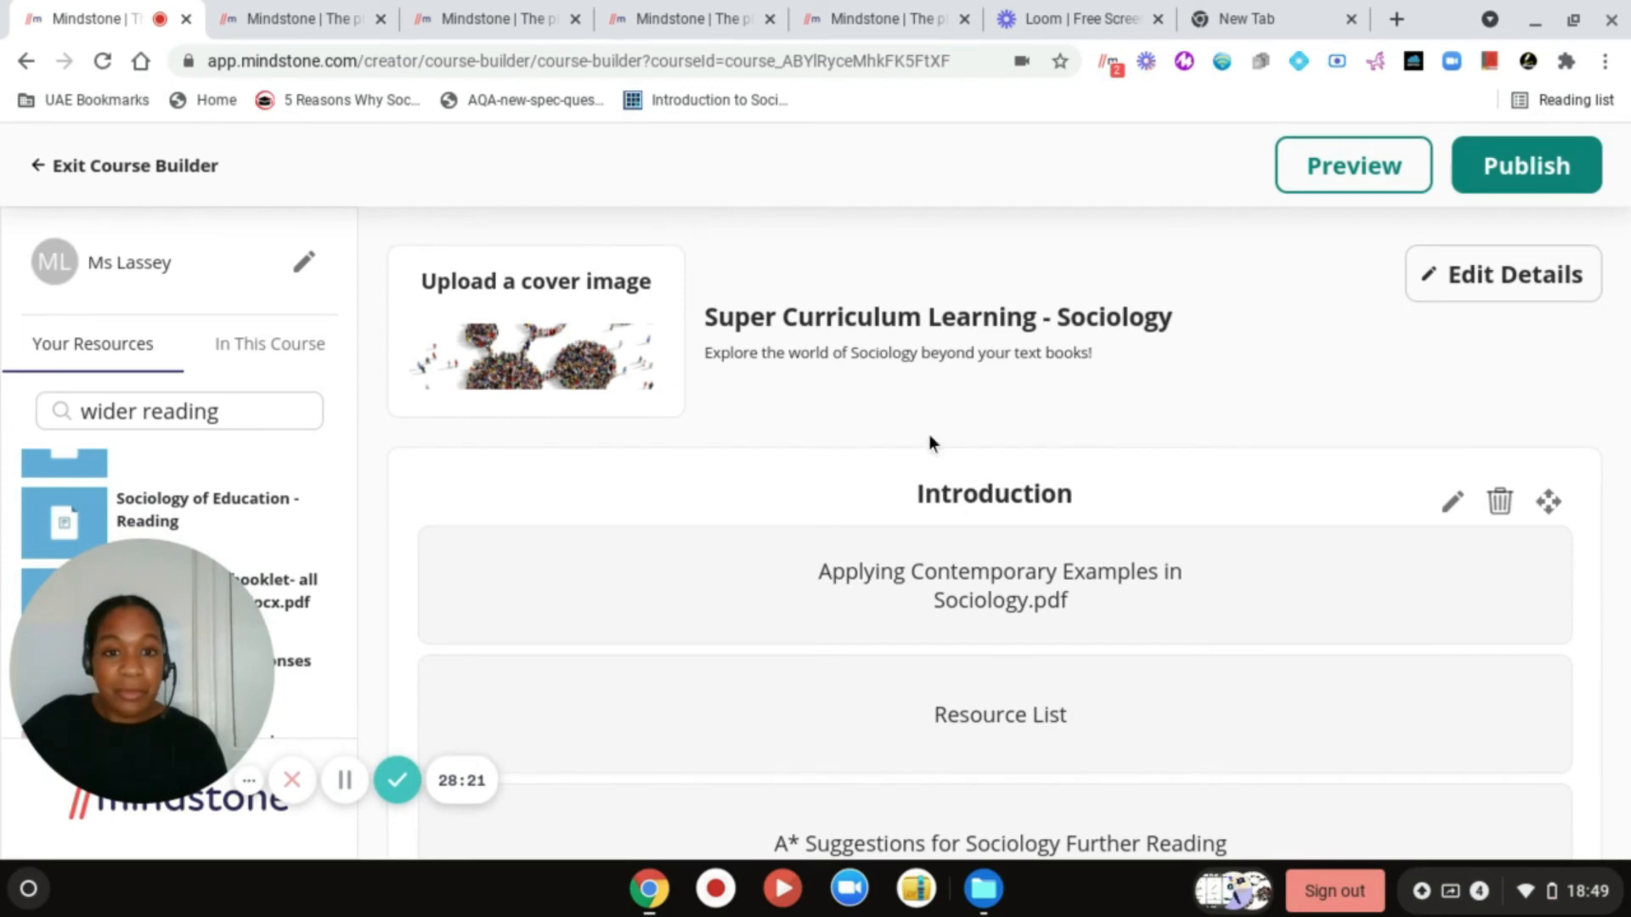
pyautogui.click(1491, 283)
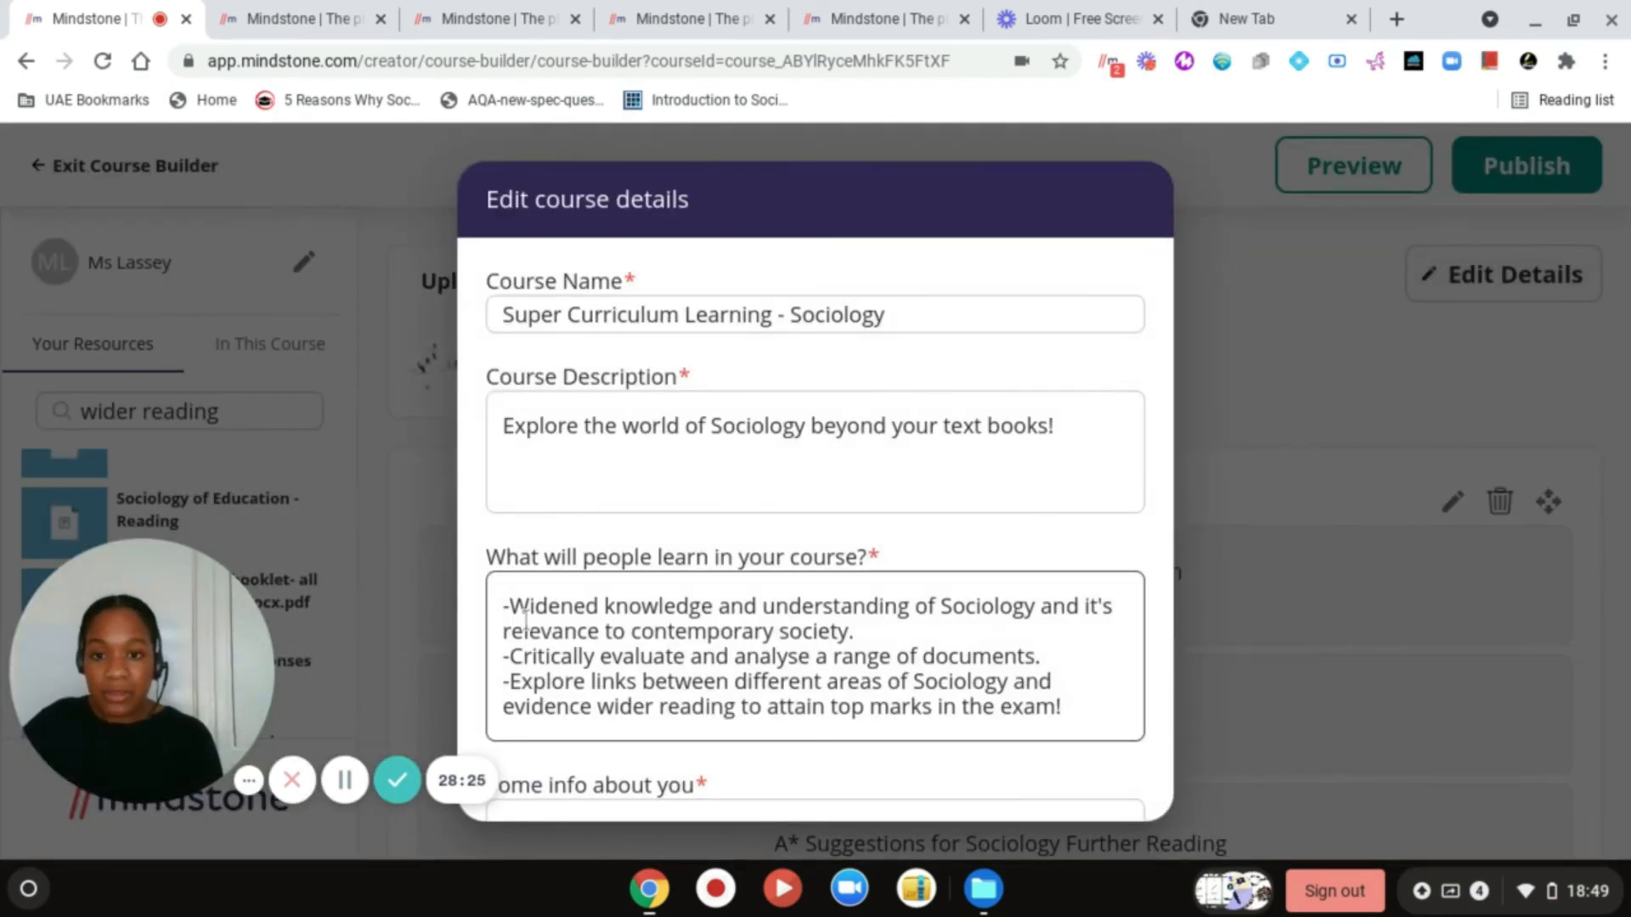
# - Remove the leading dashes and line breaks from the learning outcomes, leaving one paragraph with spaces between sentences, and save the course details
pyautogui.click(512, 606)
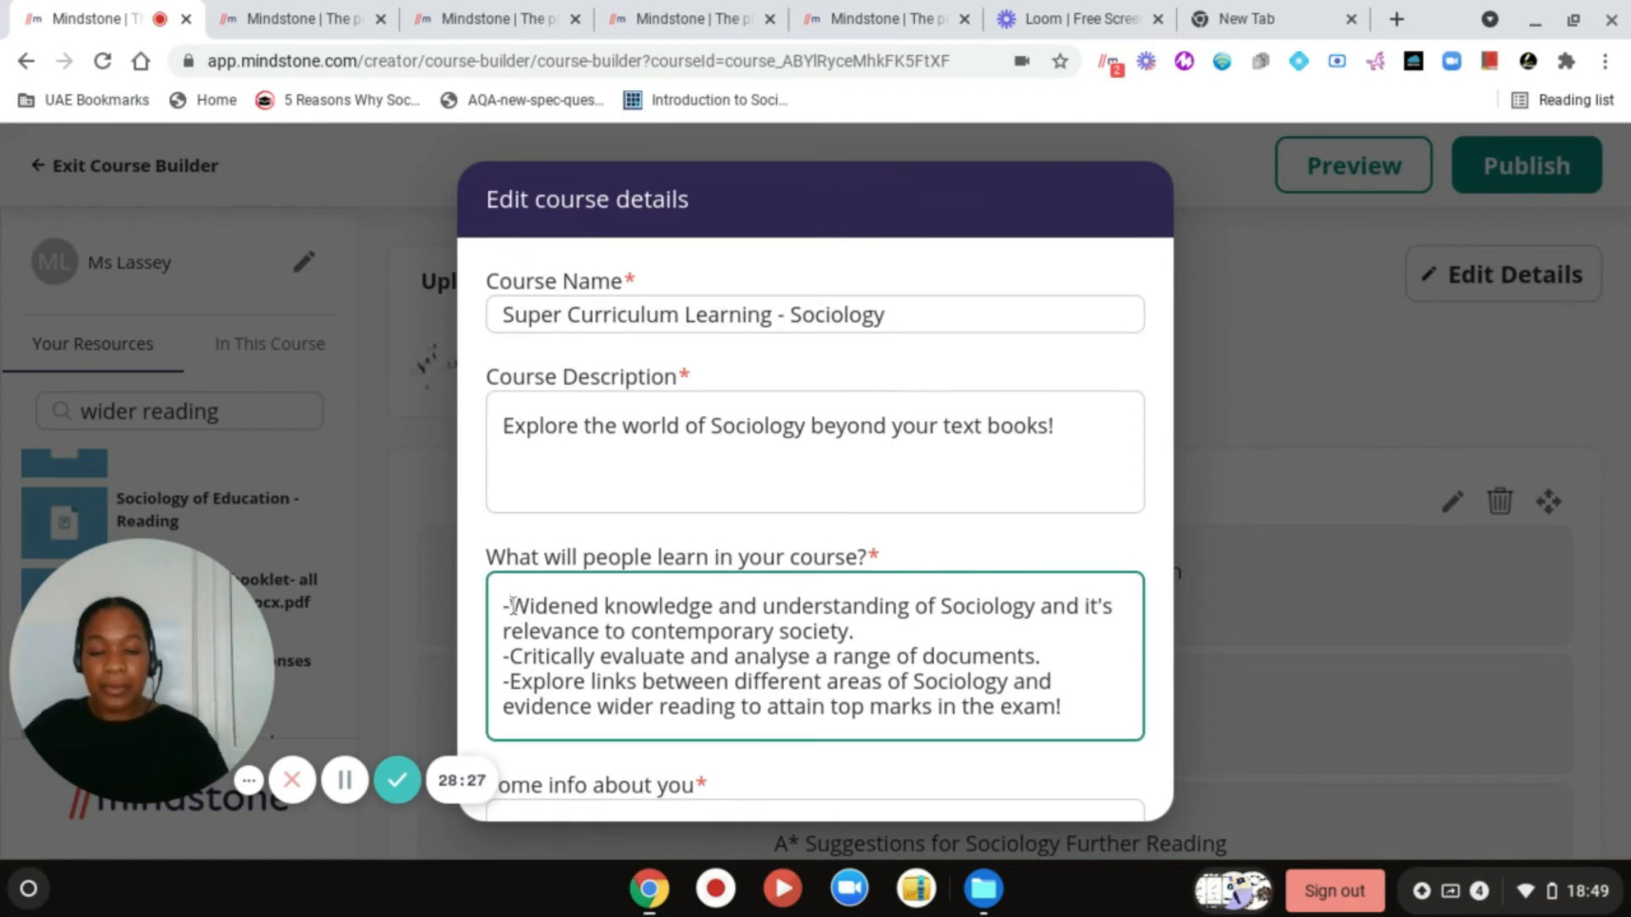
pyautogui.press('BackSpace')
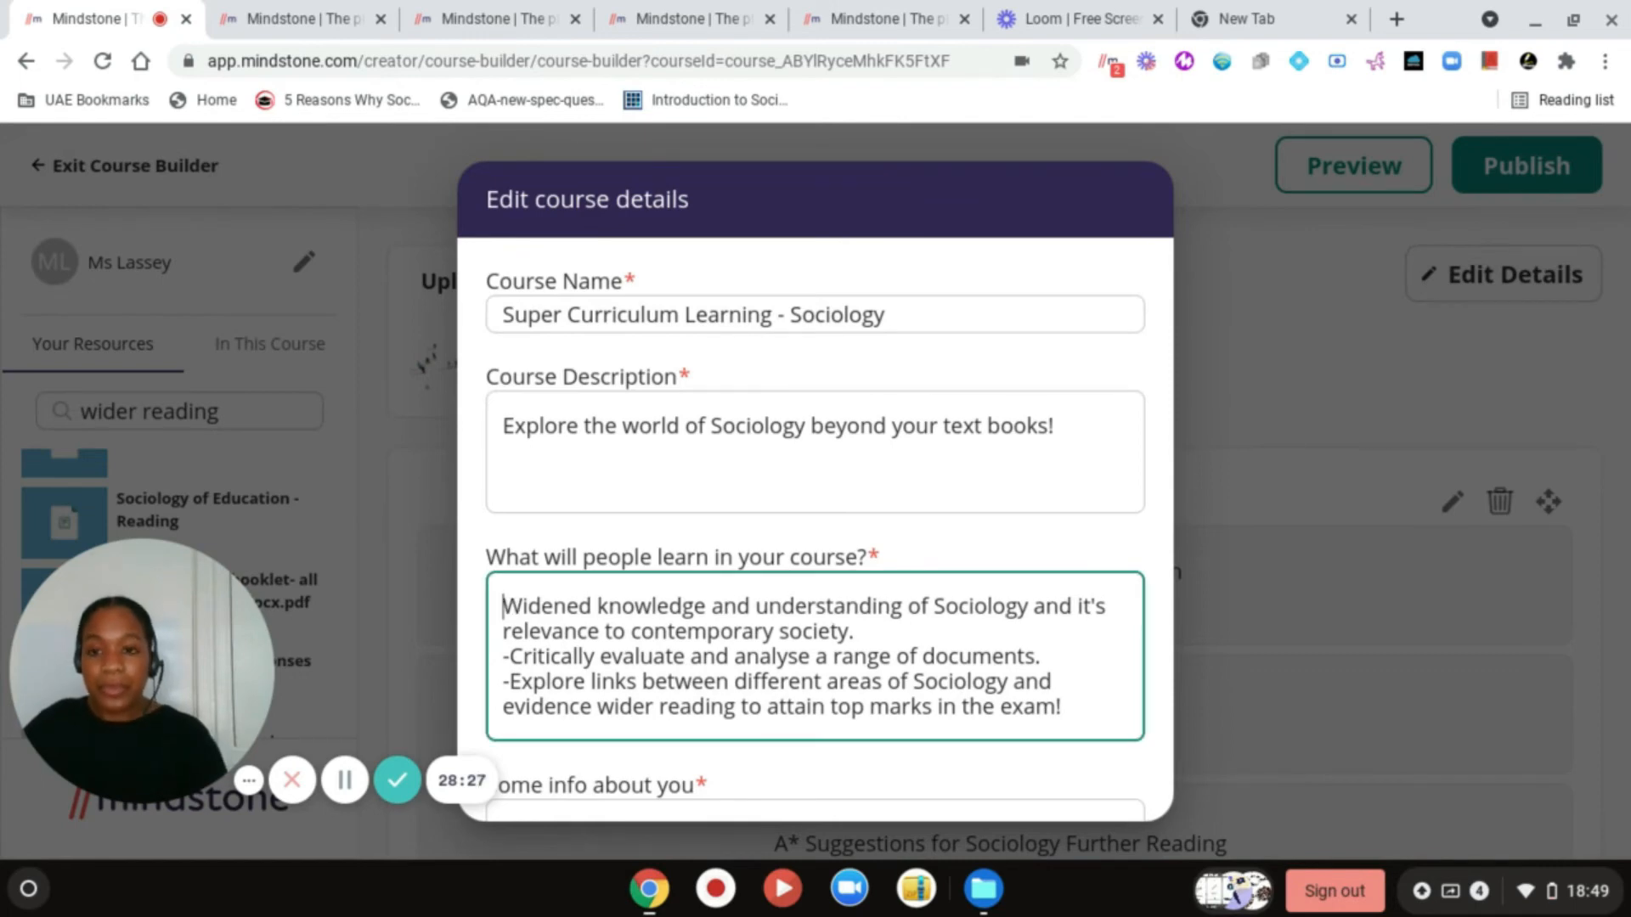
pyautogui.click(512, 656)
pyautogui.press('BackSpace')
pyautogui.press('BackSpace')
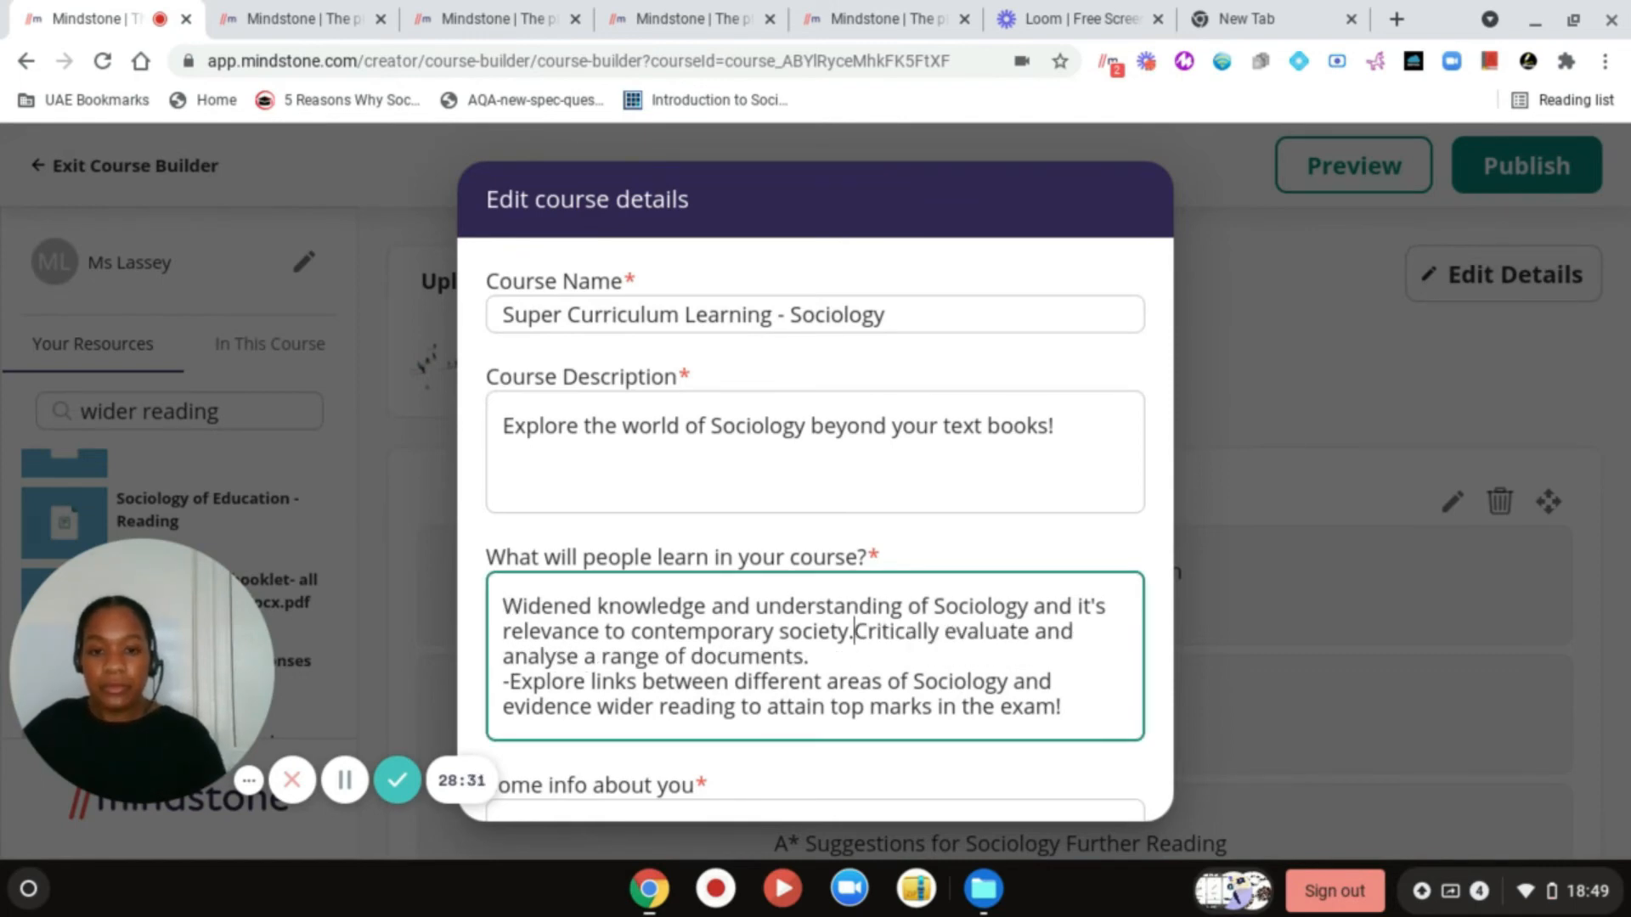
pyautogui.click(509, 682)
pyautogui.press('BackSpace')
pyautogui.press('BackSpace')
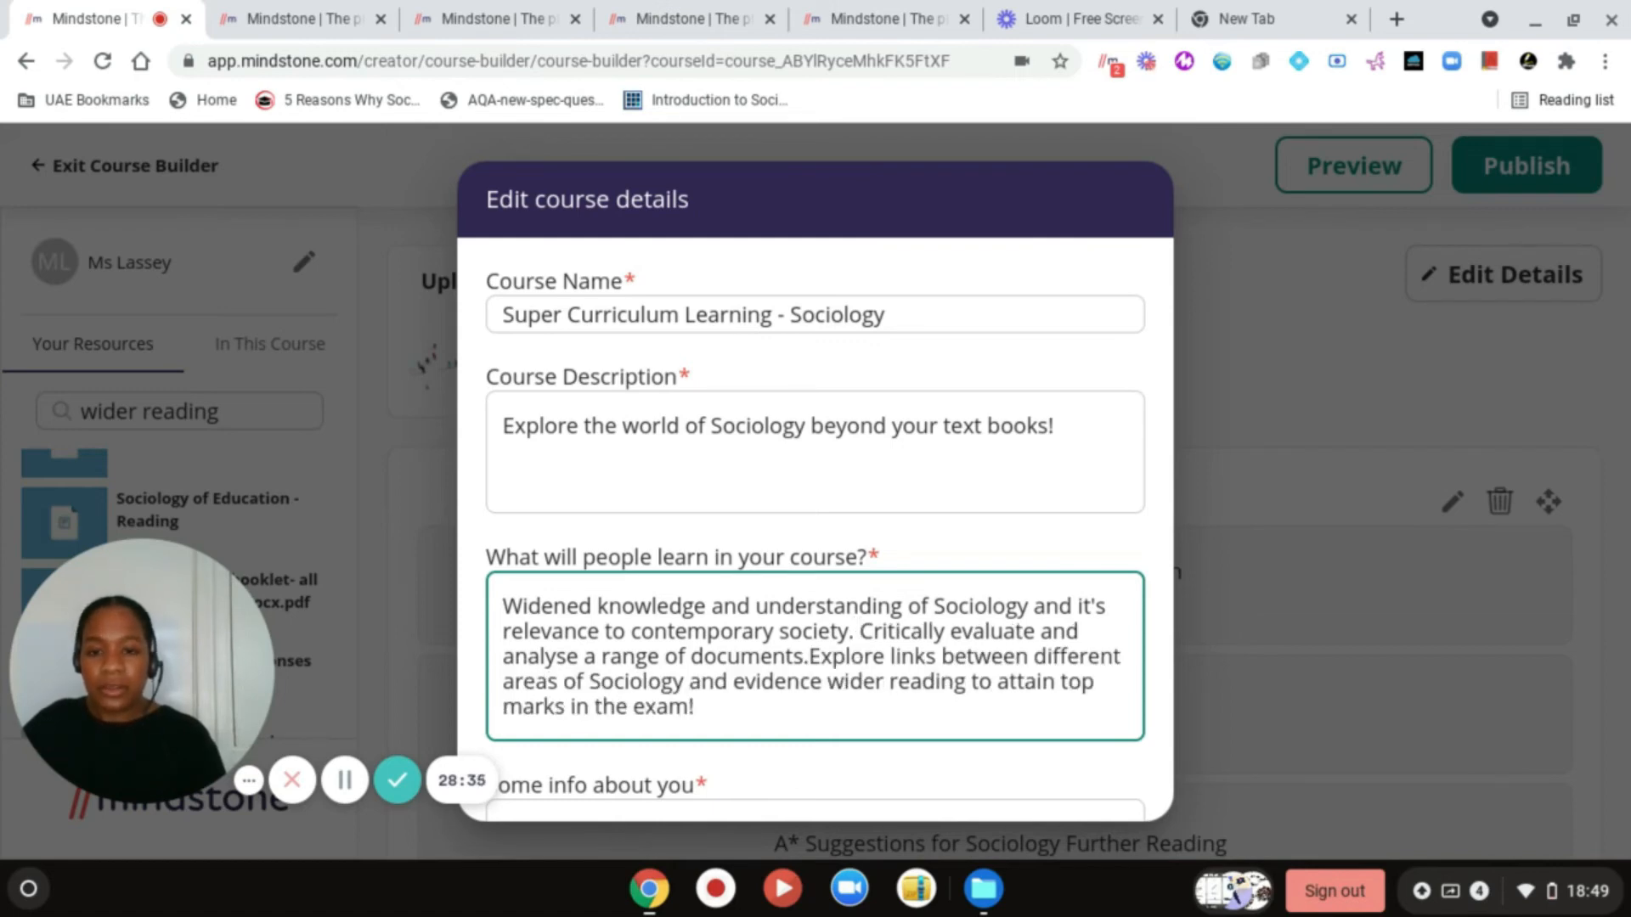
pyautogui.scroll(-2, 829, 692)
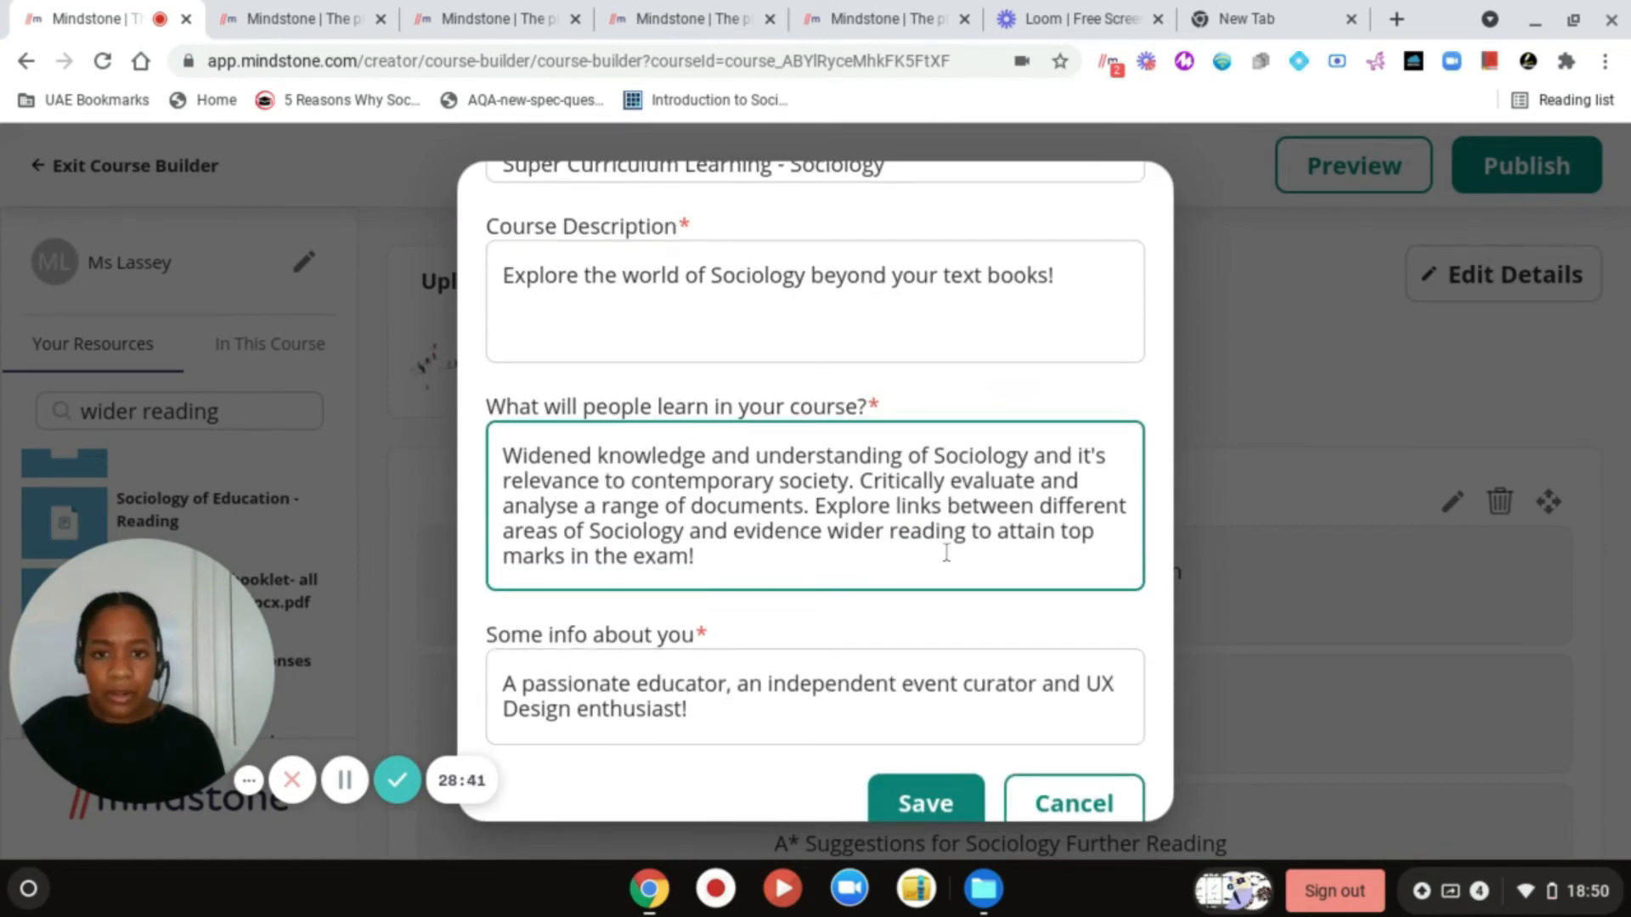
pyautogui.scroll(-1, 895, 566)
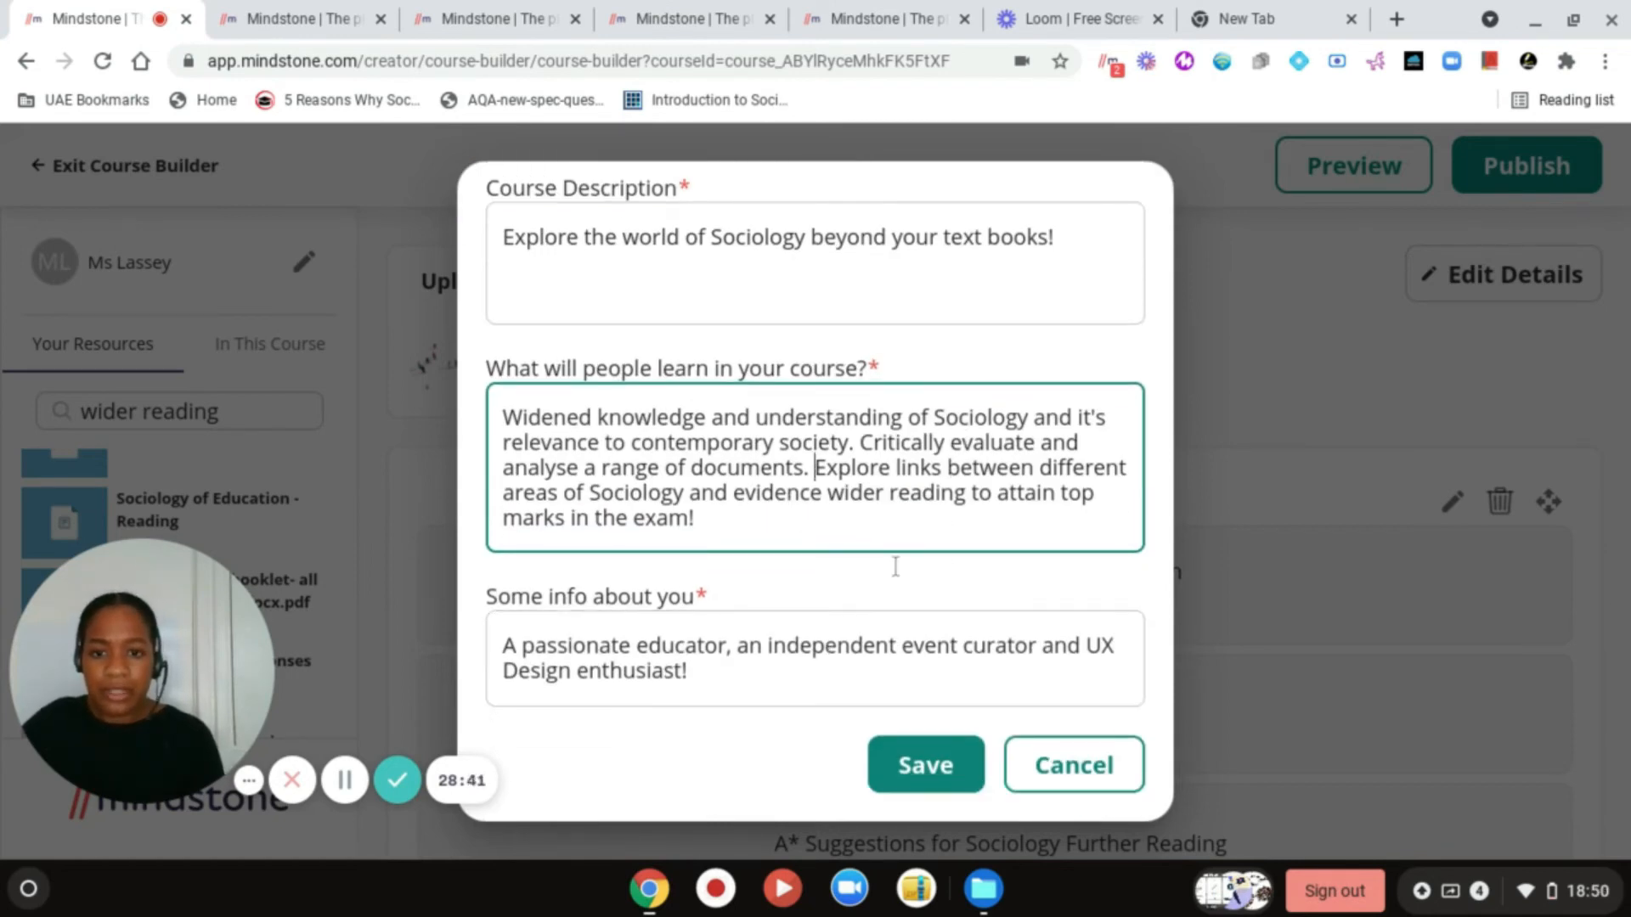
pyautogui.click(920, 767)
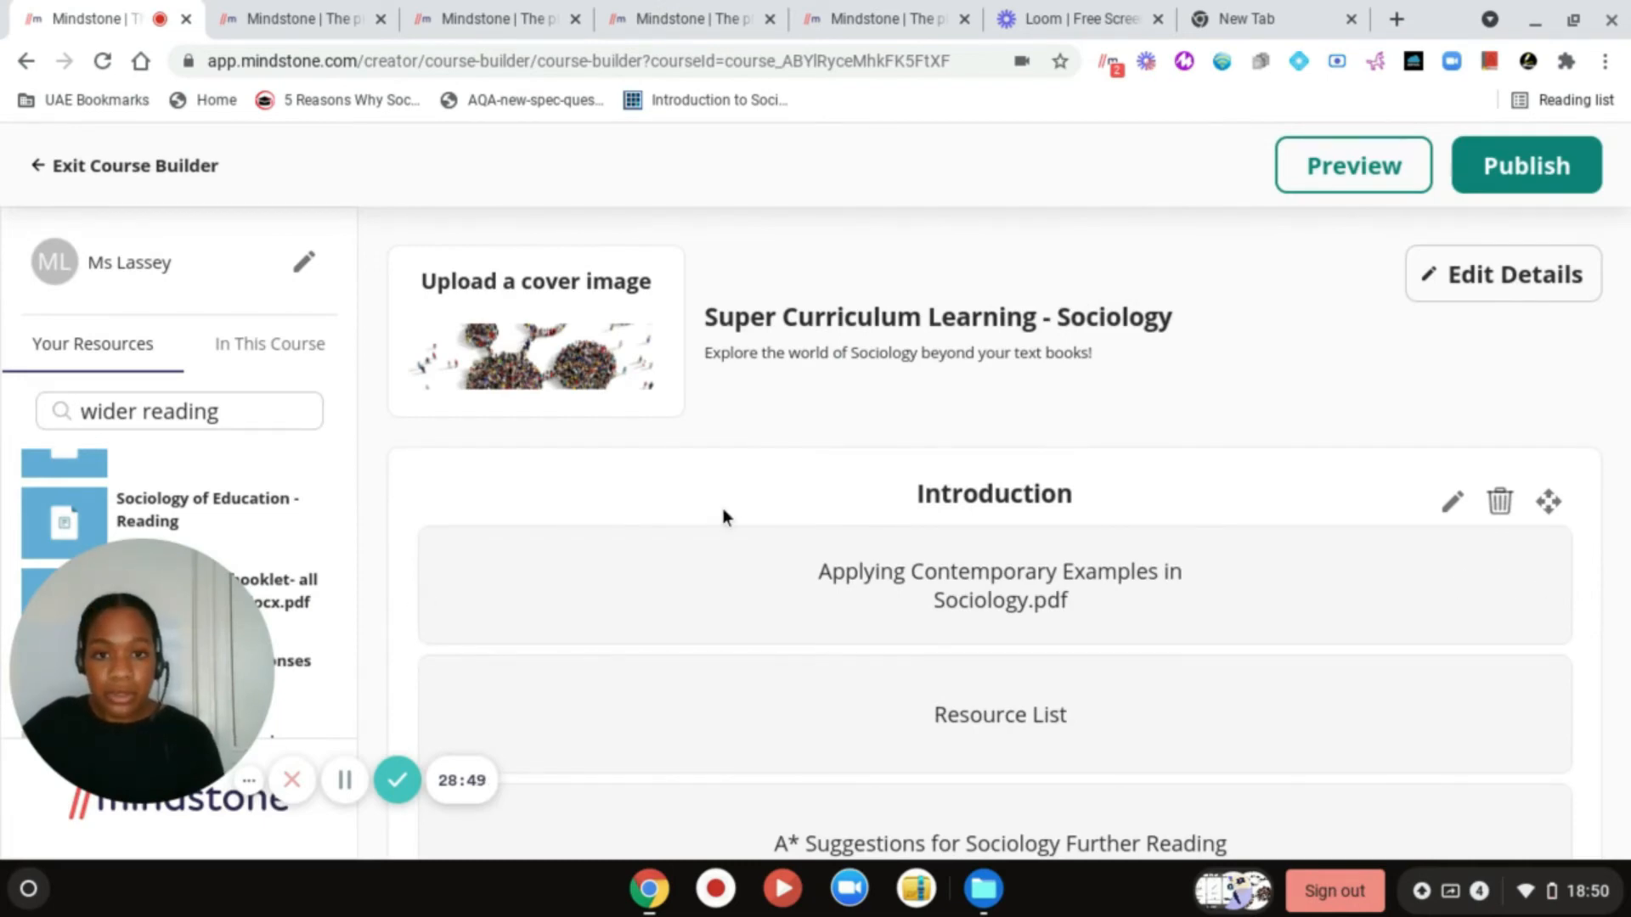
# - Review the resources in the Introduction, Sociological Theories and Unit 1 sections alongside the available resources in the library
pyautogui.scroll(-2, 722, 508)
pyautogui.scroll(-3, 722, 508)
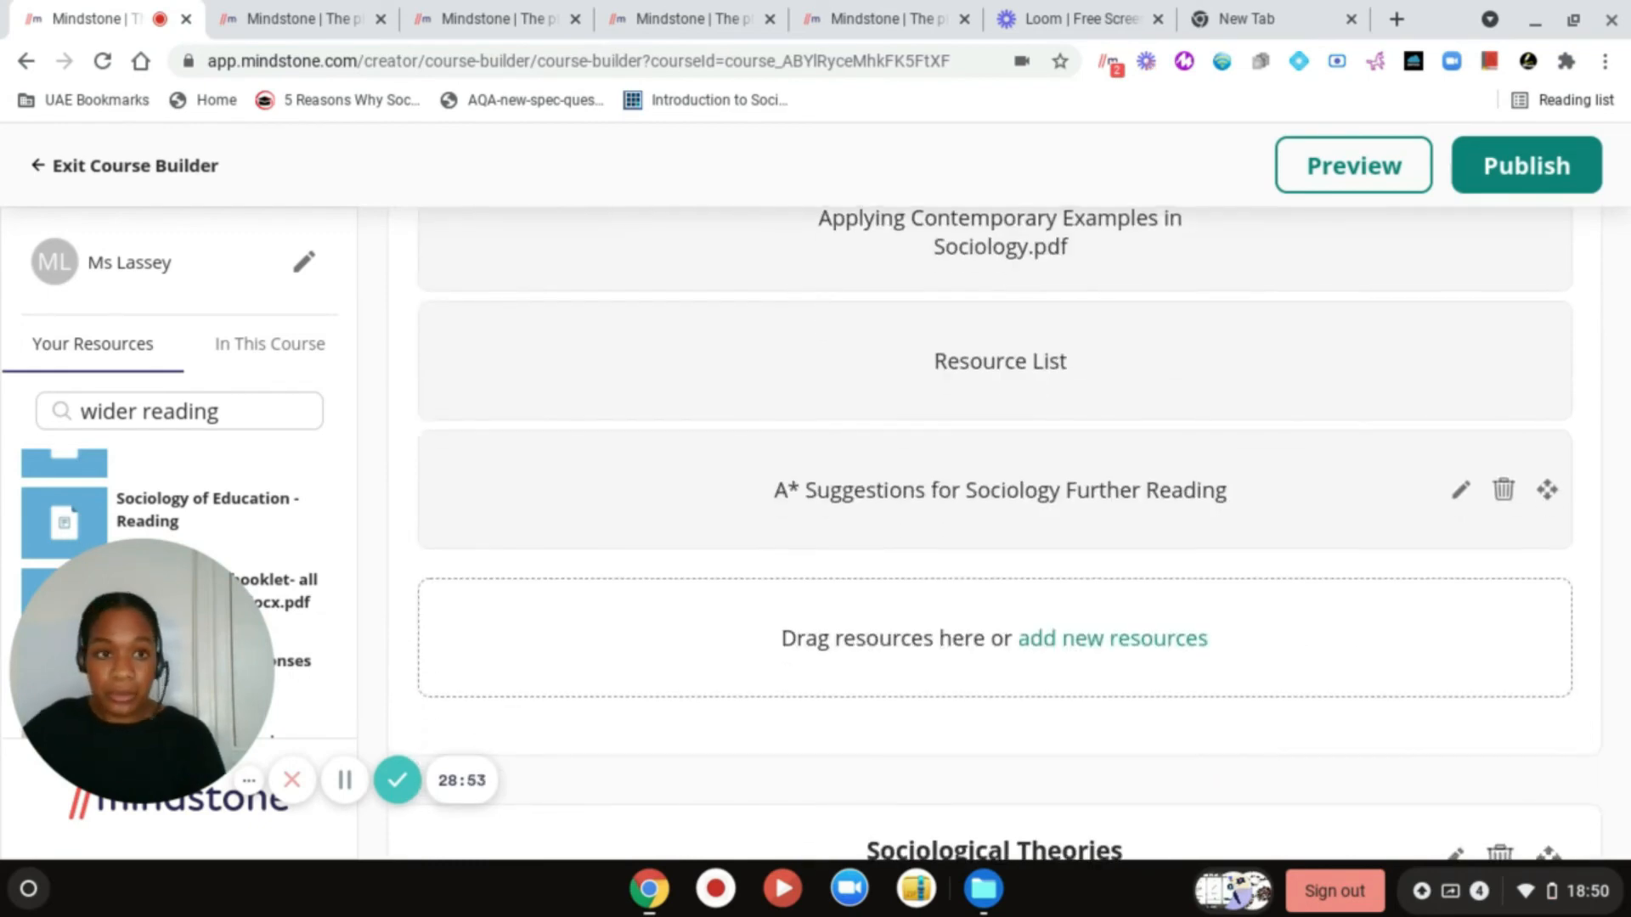
pyautogui.scroll(-5, 722, 508)
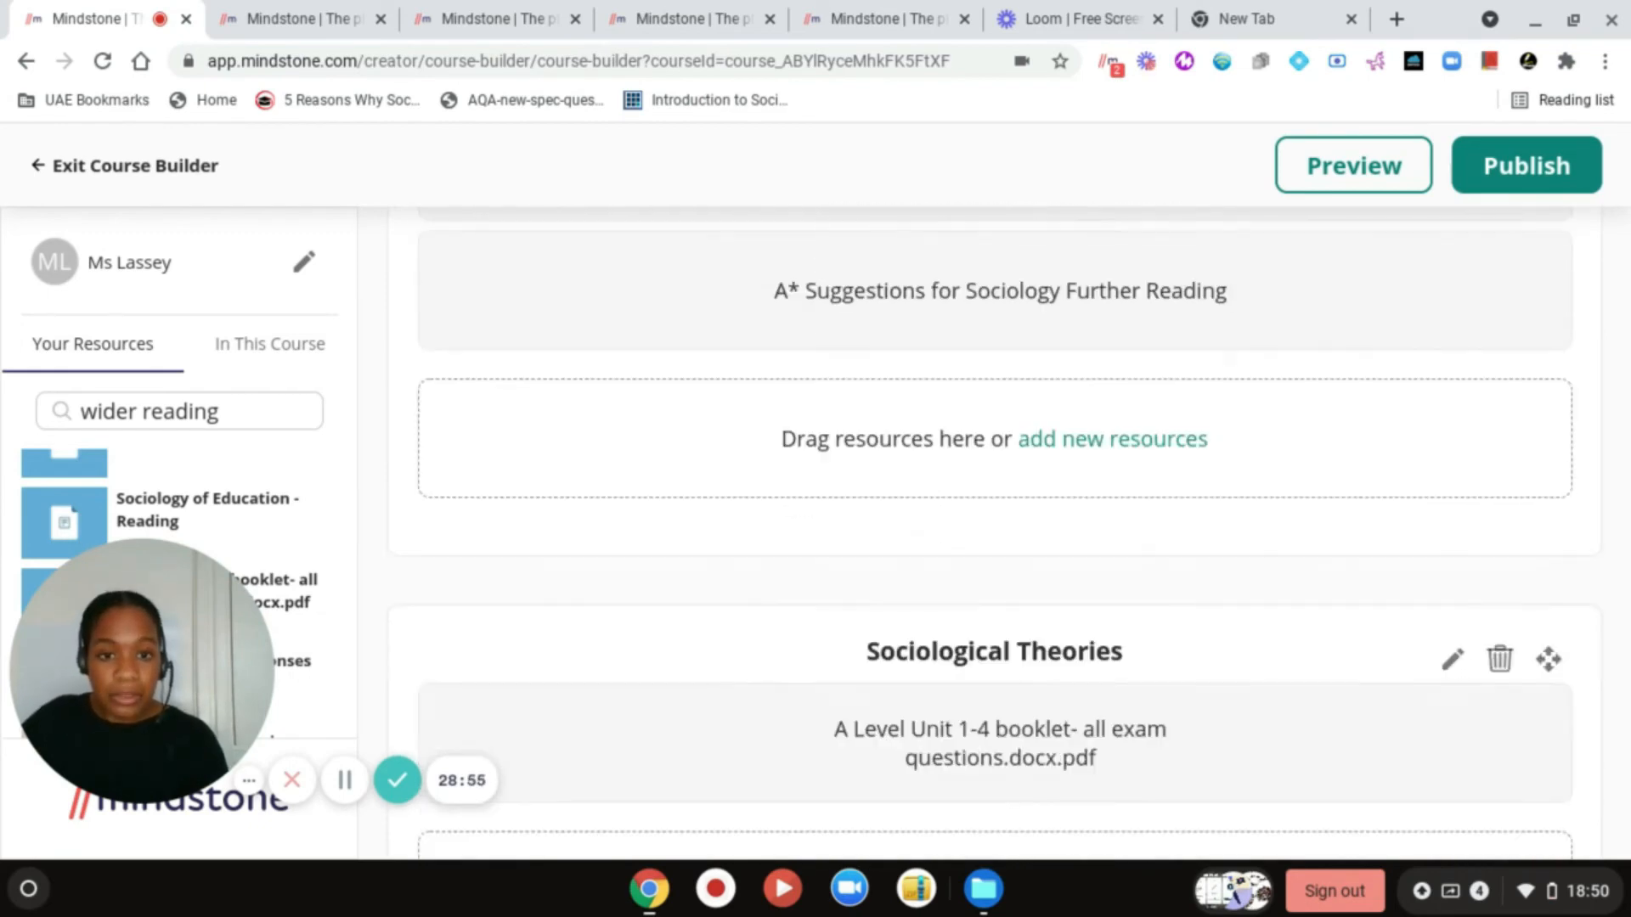
pyautogui.scroll(-3, 465, 514)
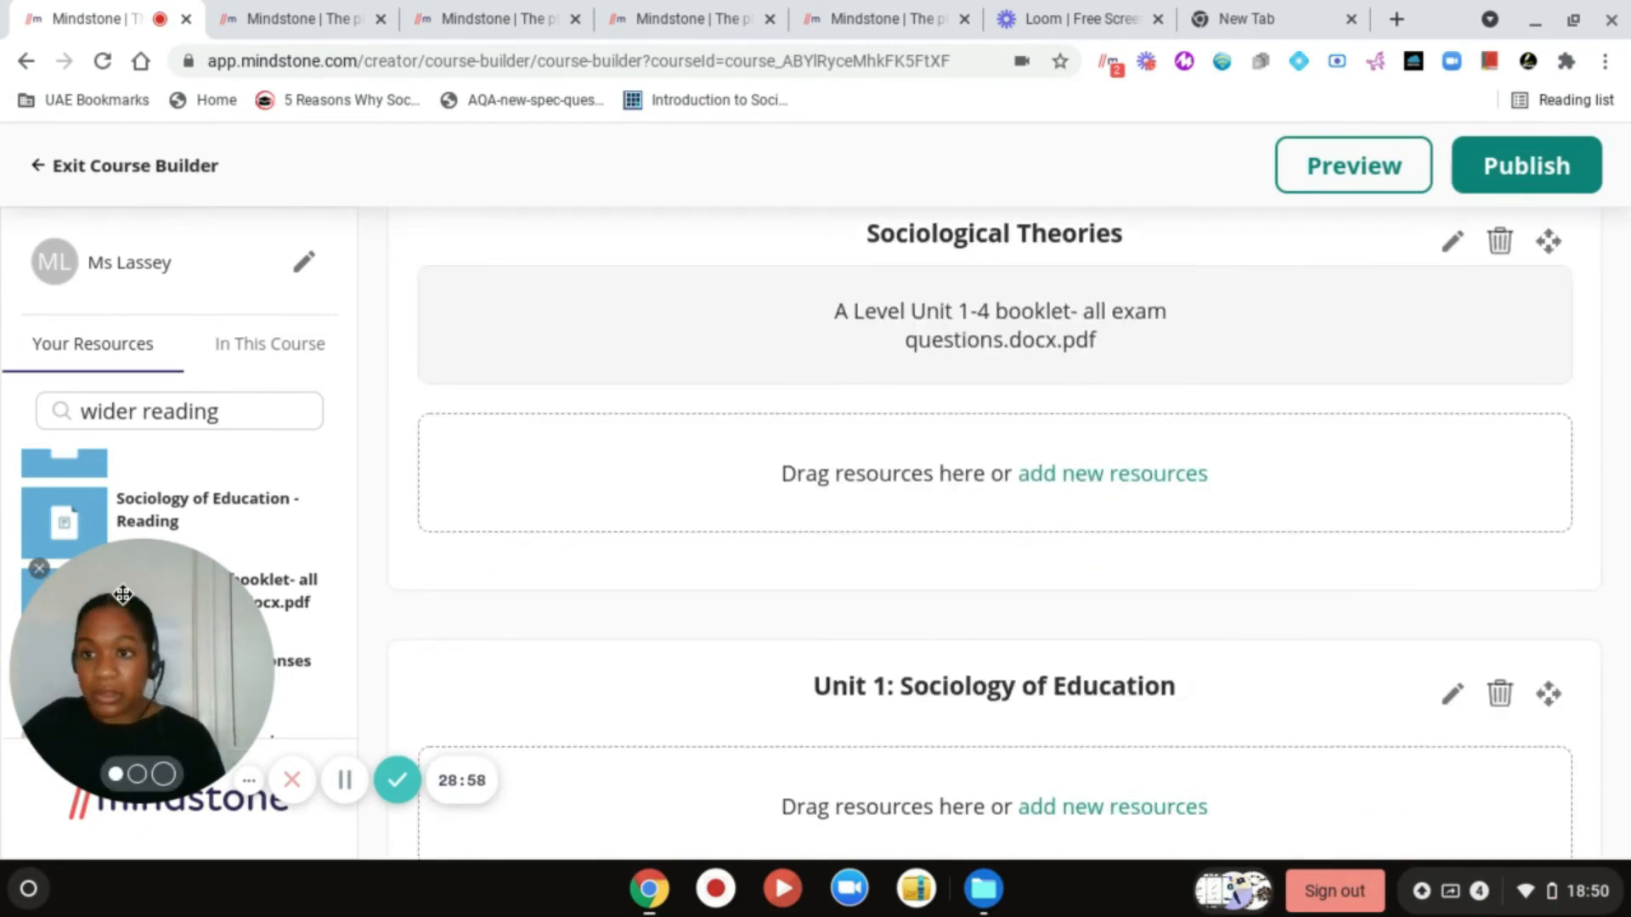
pyautogui.moveTo(124, 594); pyautogui.dragTo(1572, 145)
pyautogui.scroll(10, 1571, 145)
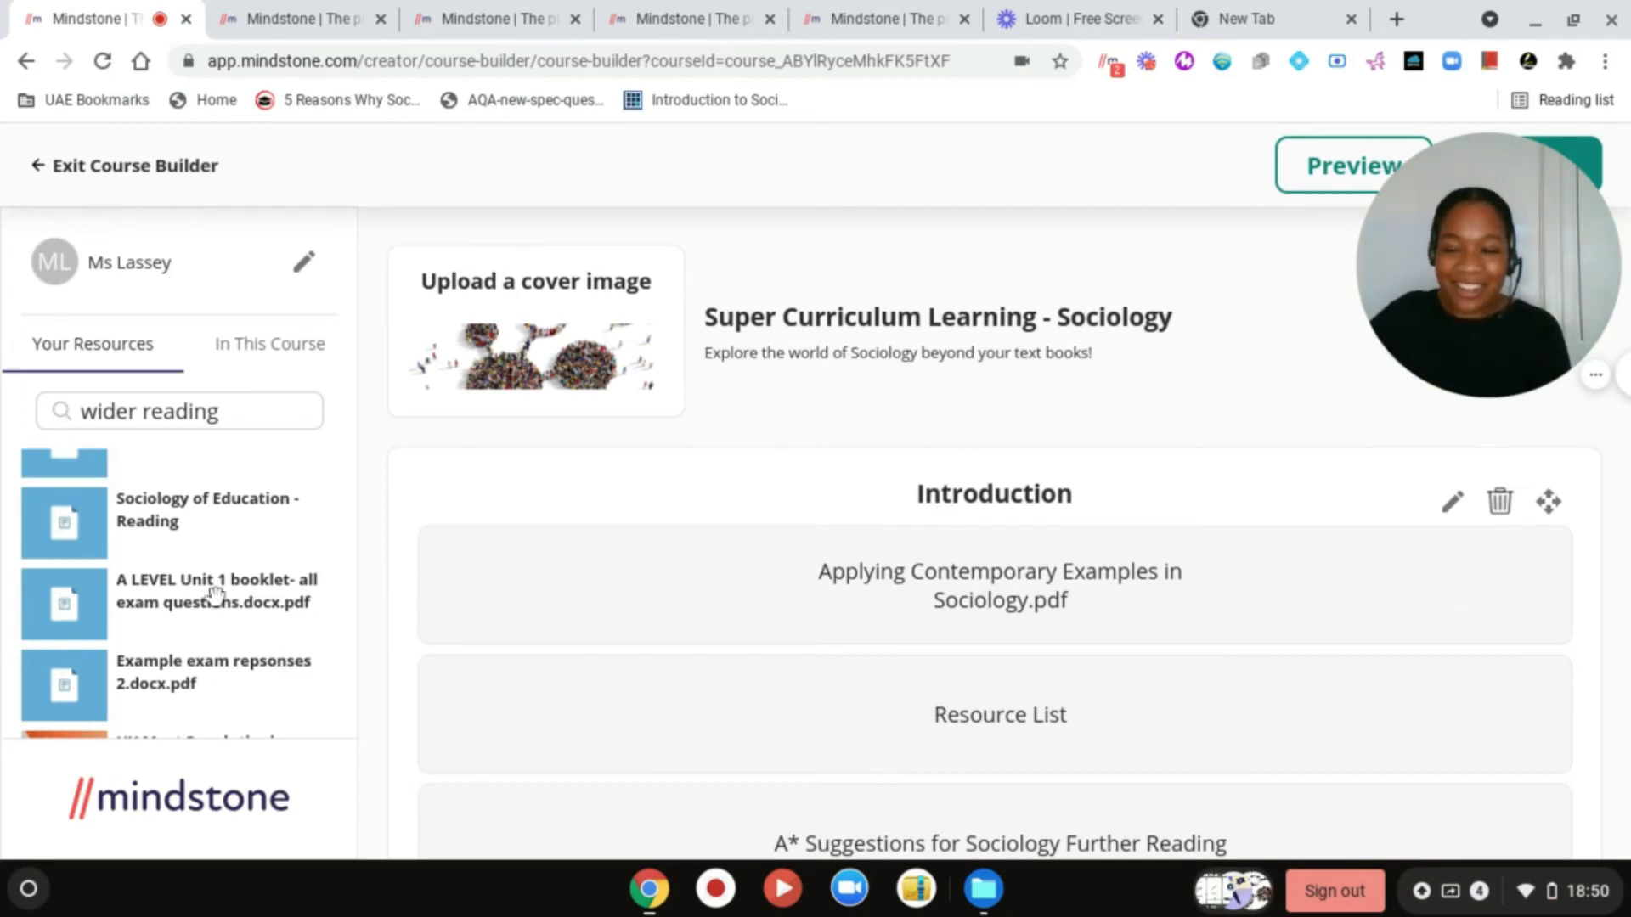
pyautogui.scroll(-2, 216, 594)
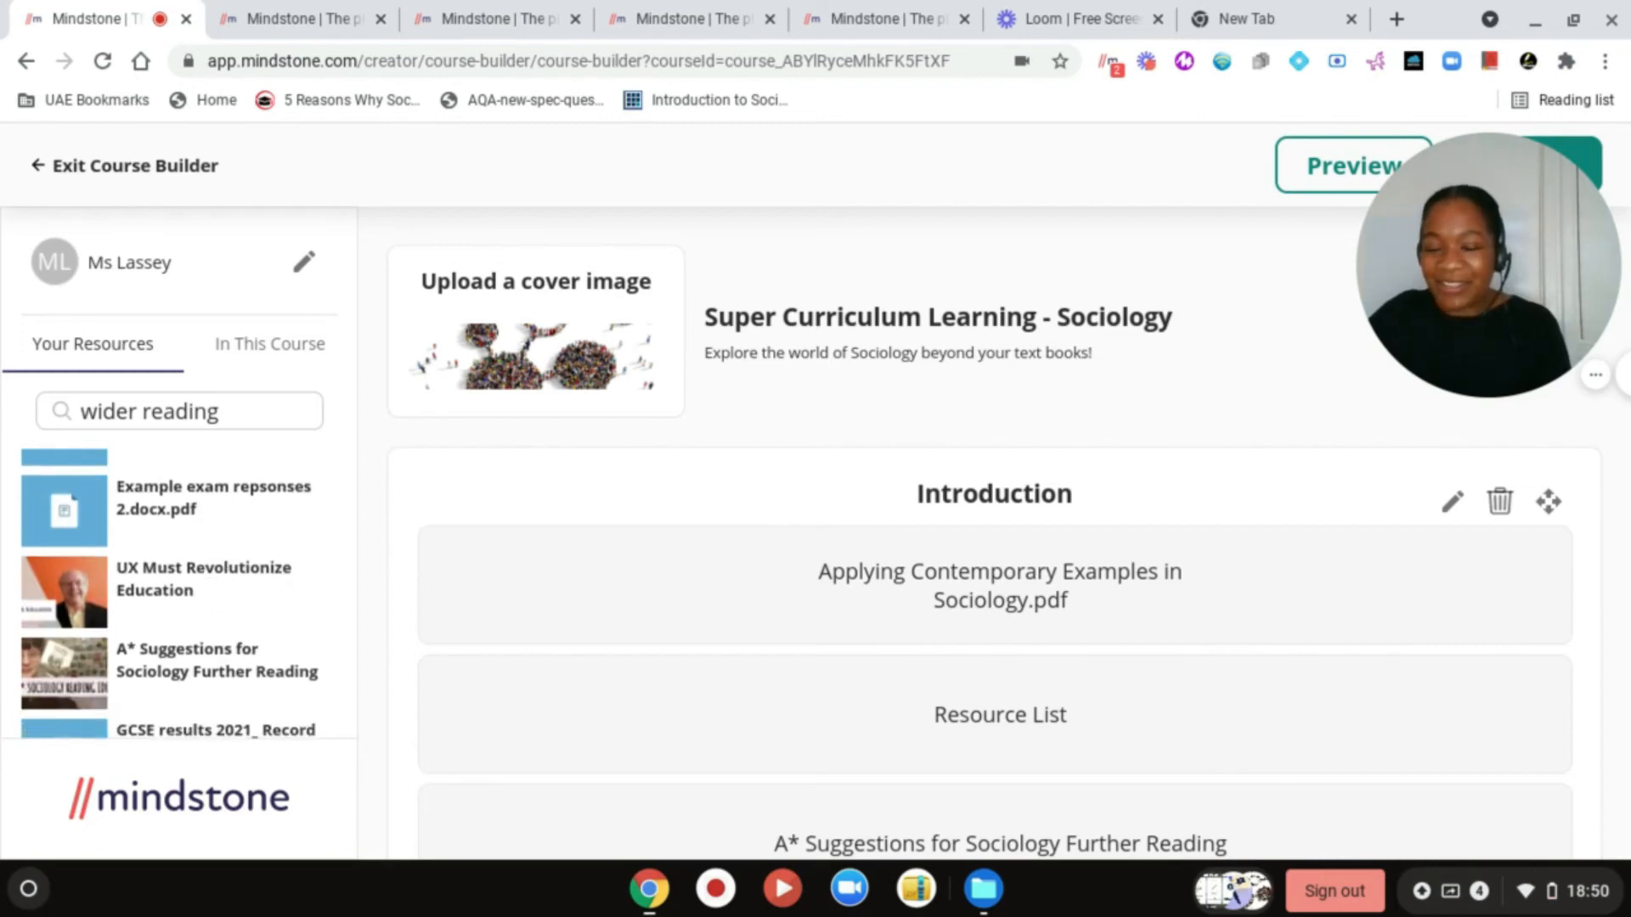
pyautogui.scroll(-2, 179, 595)
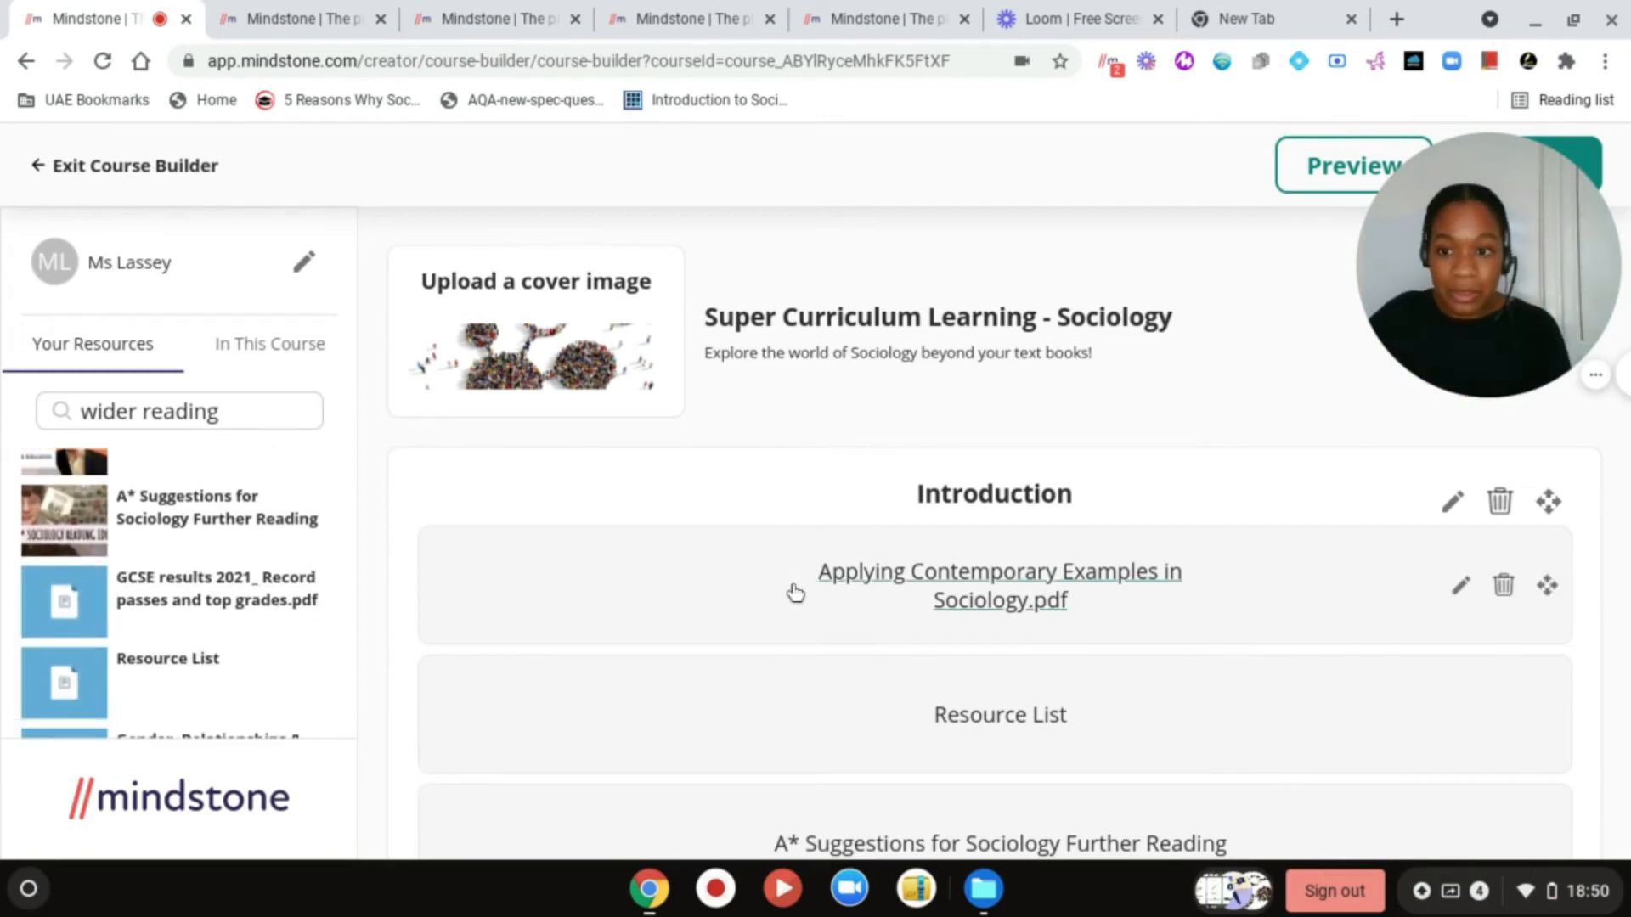
pyautogui.scroll(-3, 793, 590)
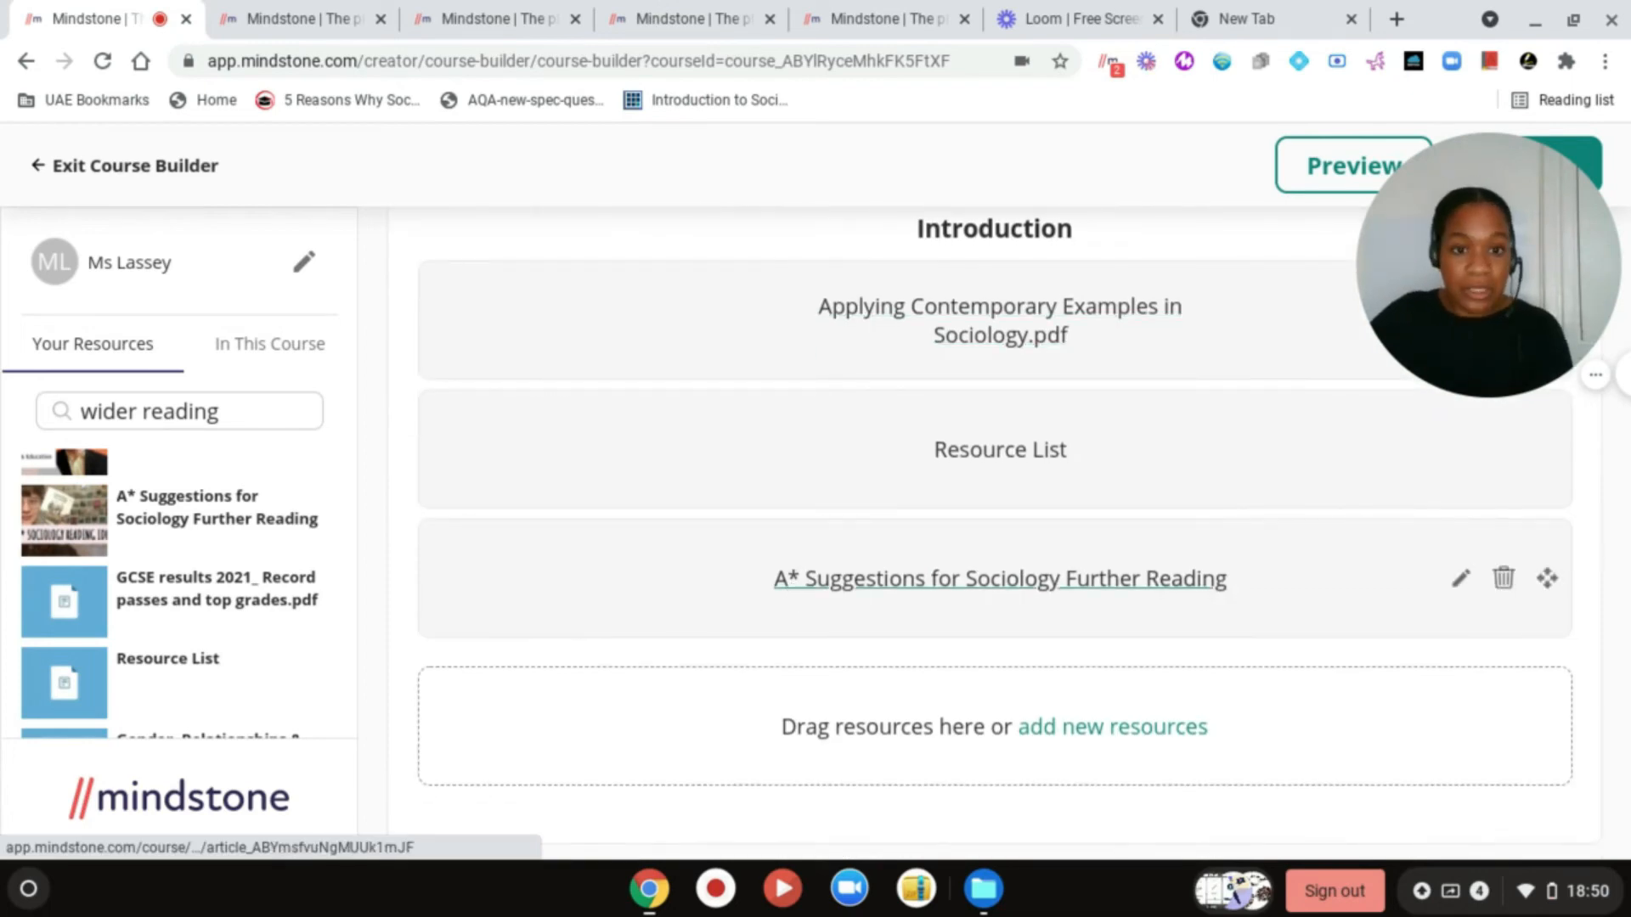
pyautogui.scroll(-1, 994, 527)
pyautogui.scroll(-5, 1000, 473)
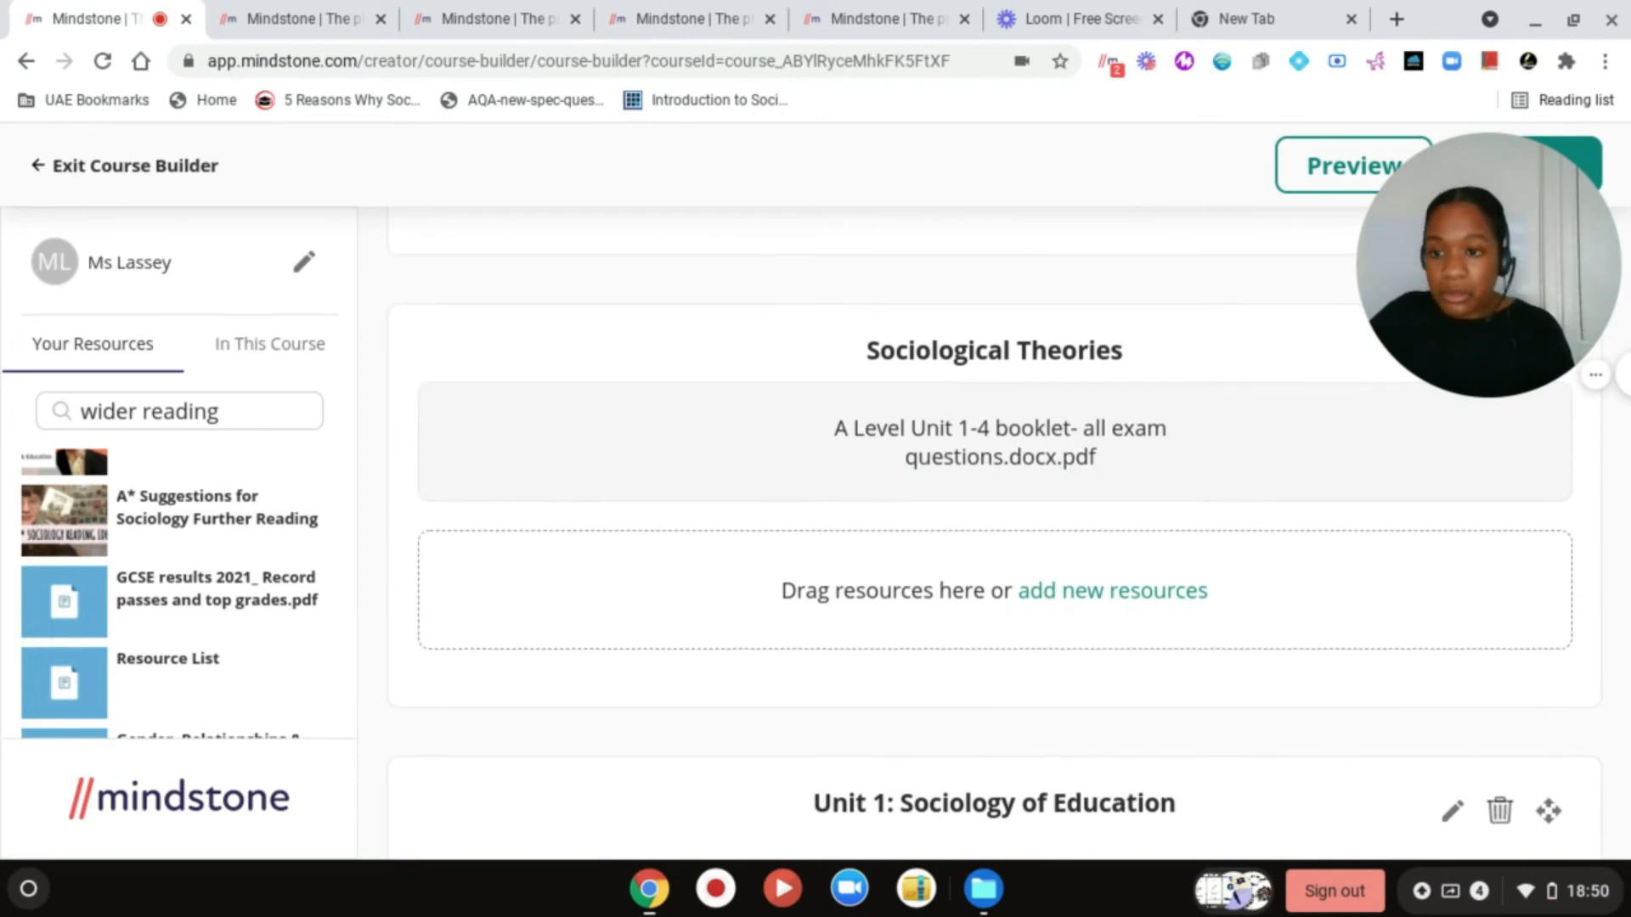
pyautogui.scroll(-3, 203, 630)
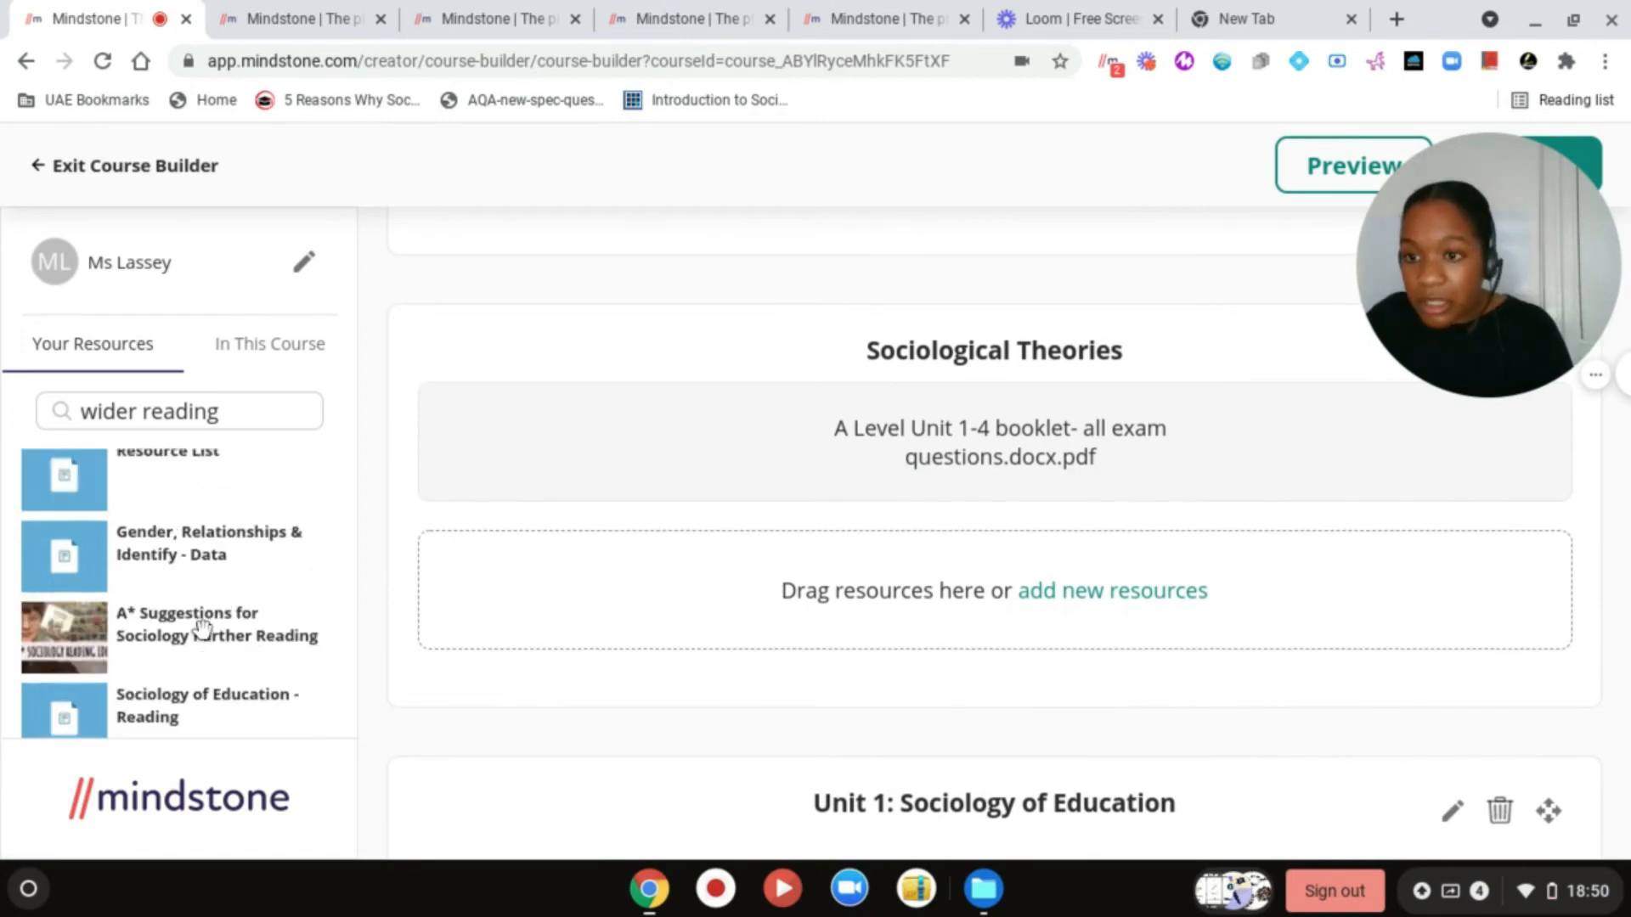
pyautogui.scroll(-3, 170, 595)
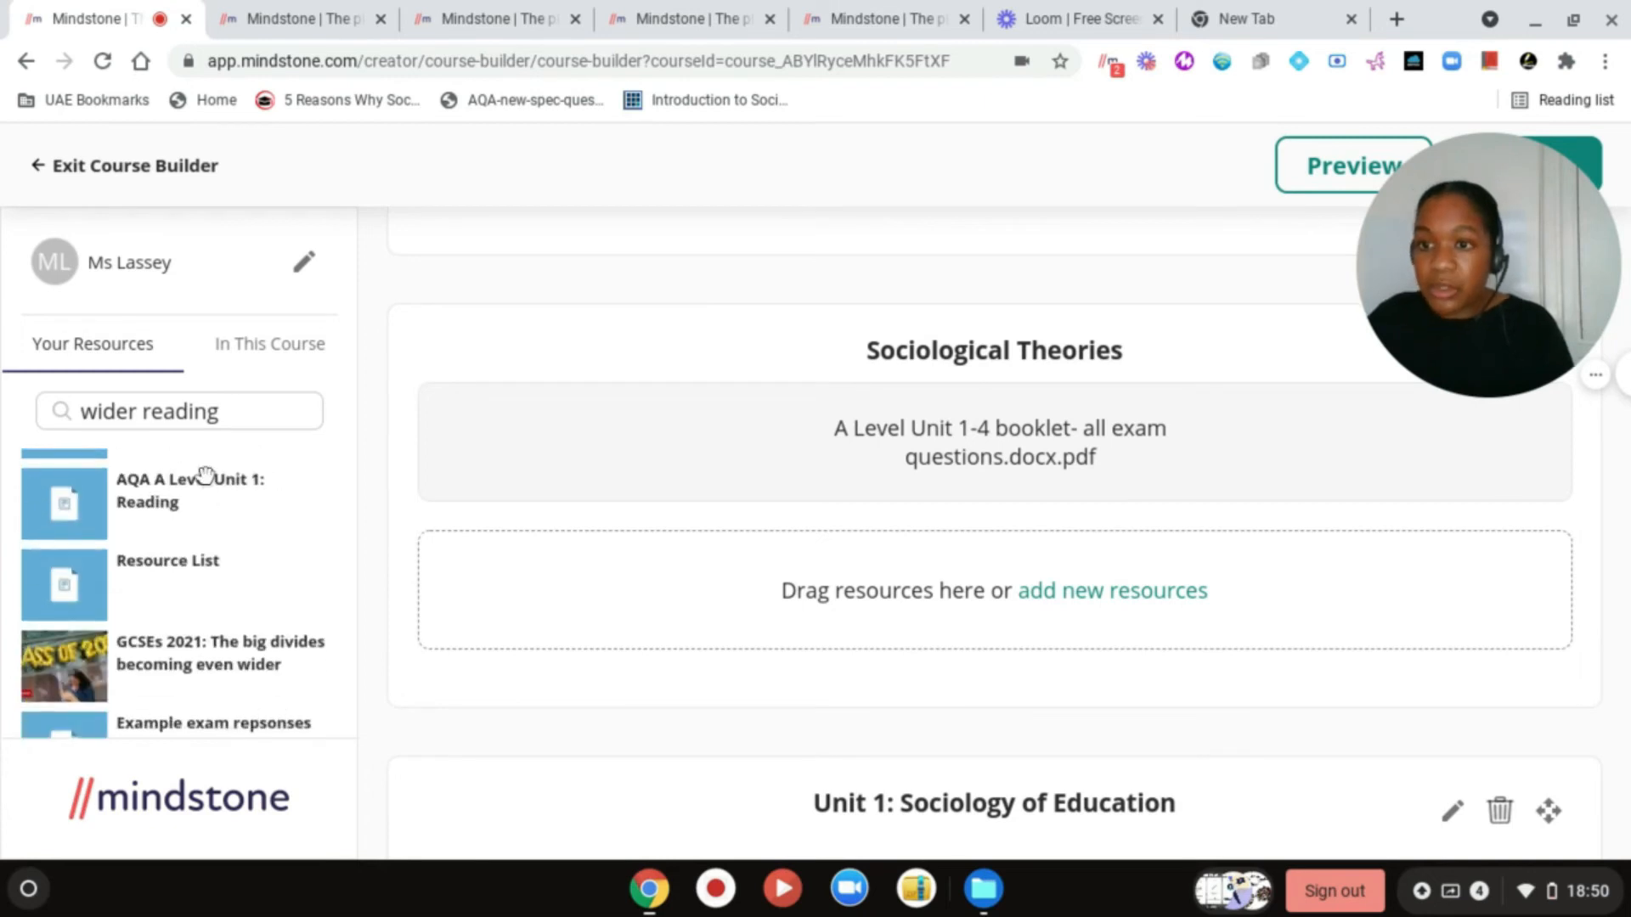
# - Search the resource library for "data" and add Environmental Crime - Data, with annotations, to the Sociological Theories section
pyautogui.click(201, 425)
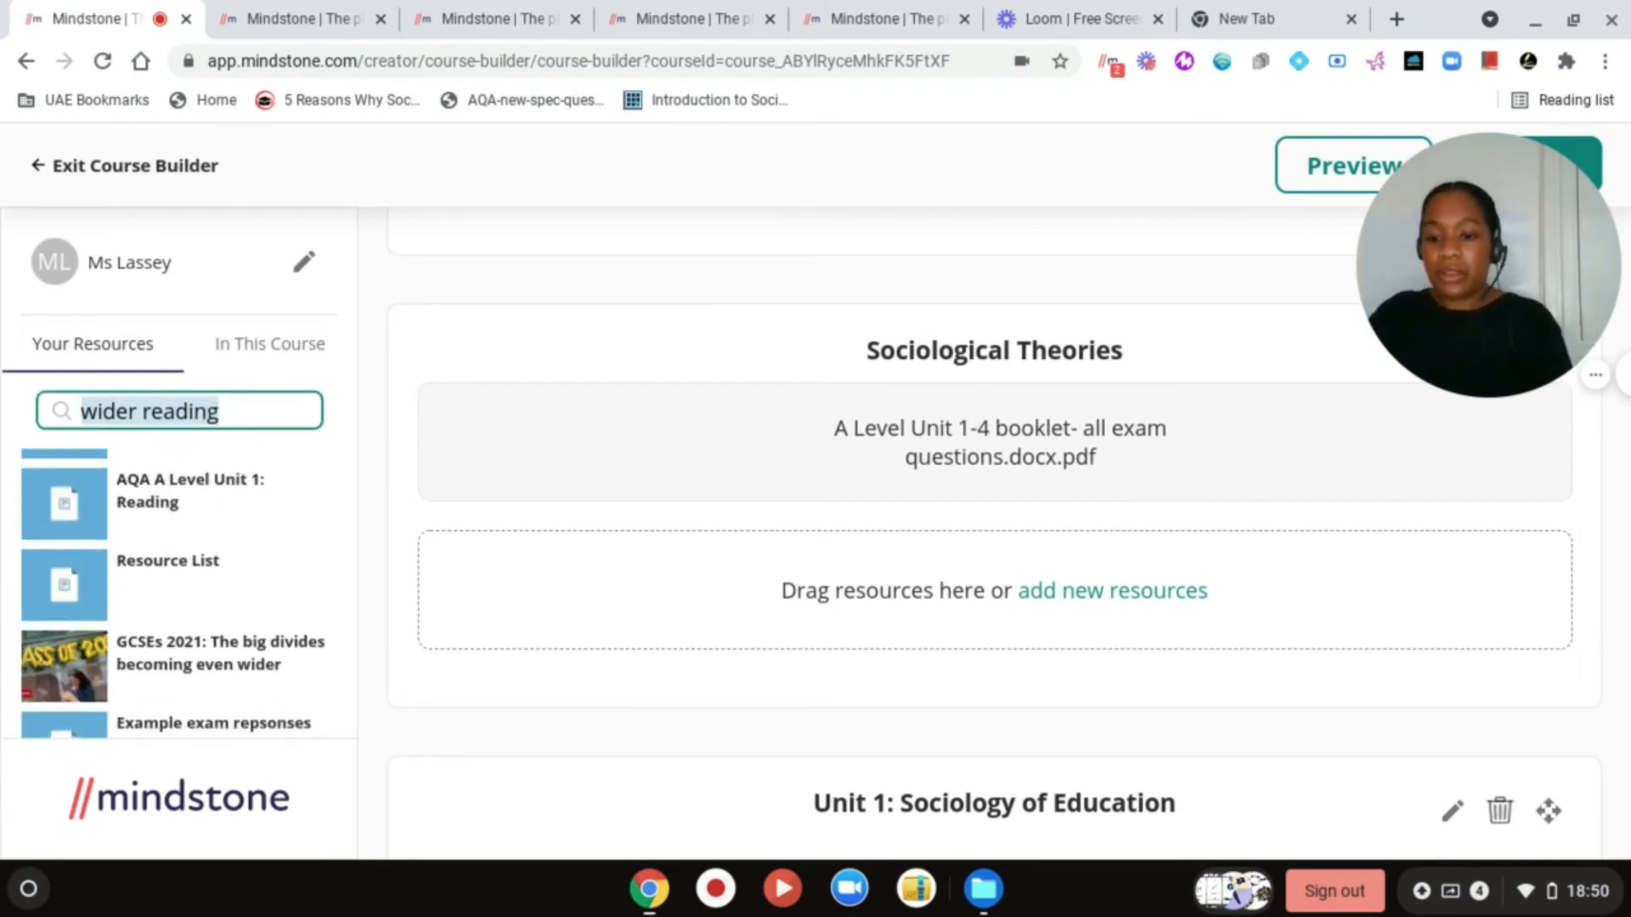
pyautogui.write('data')
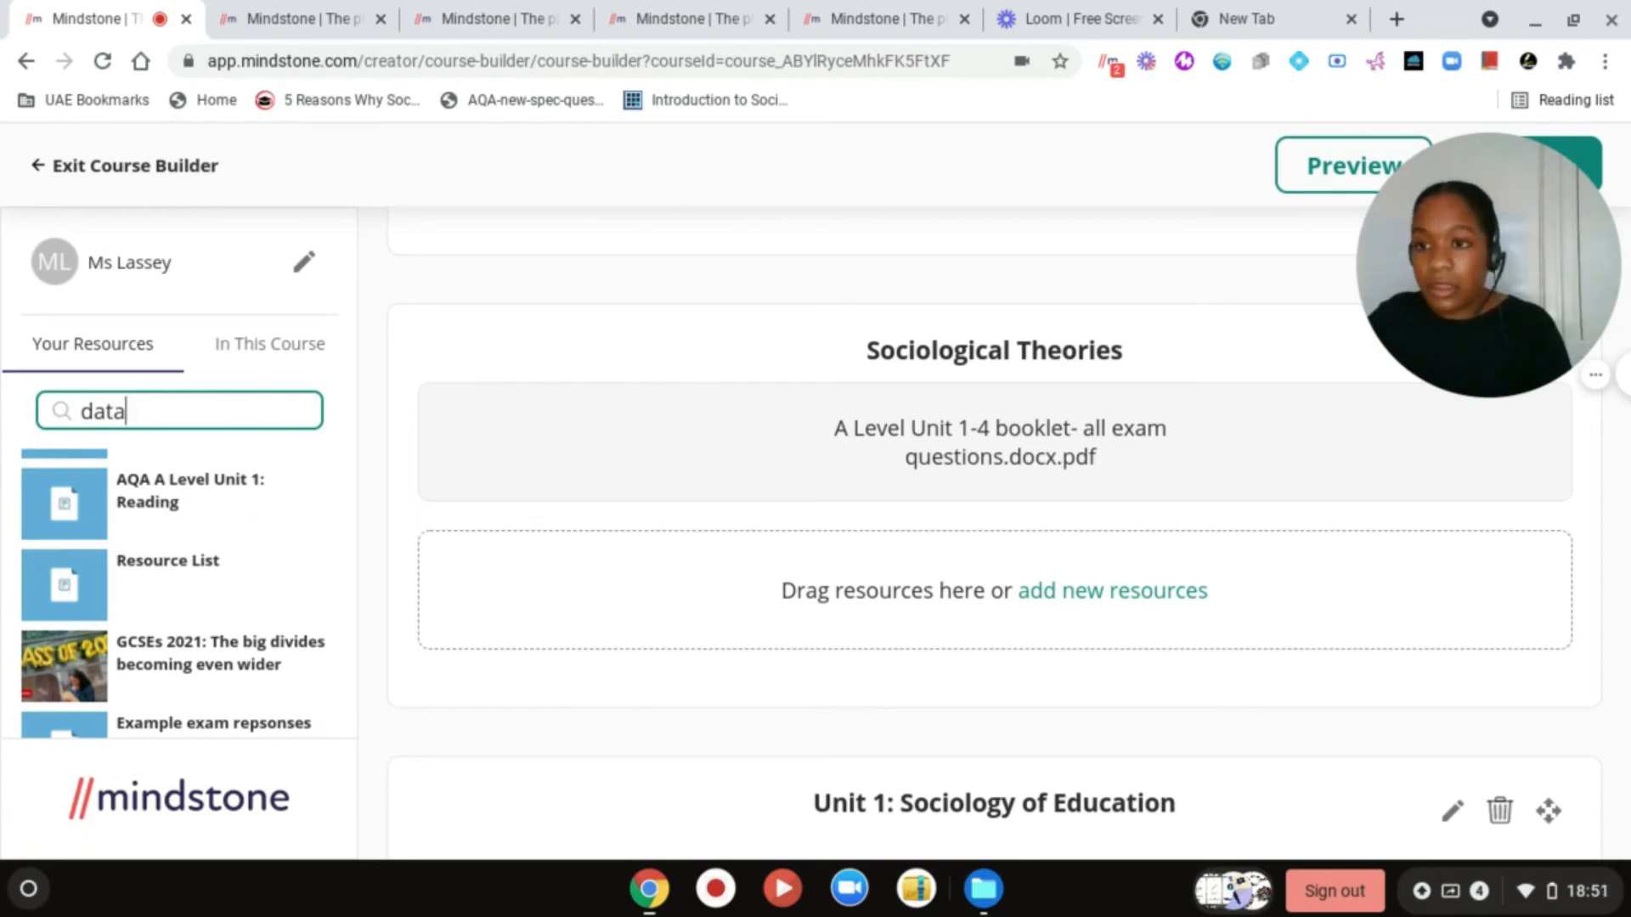
pyautogui.scroll(-5, 259, 540)
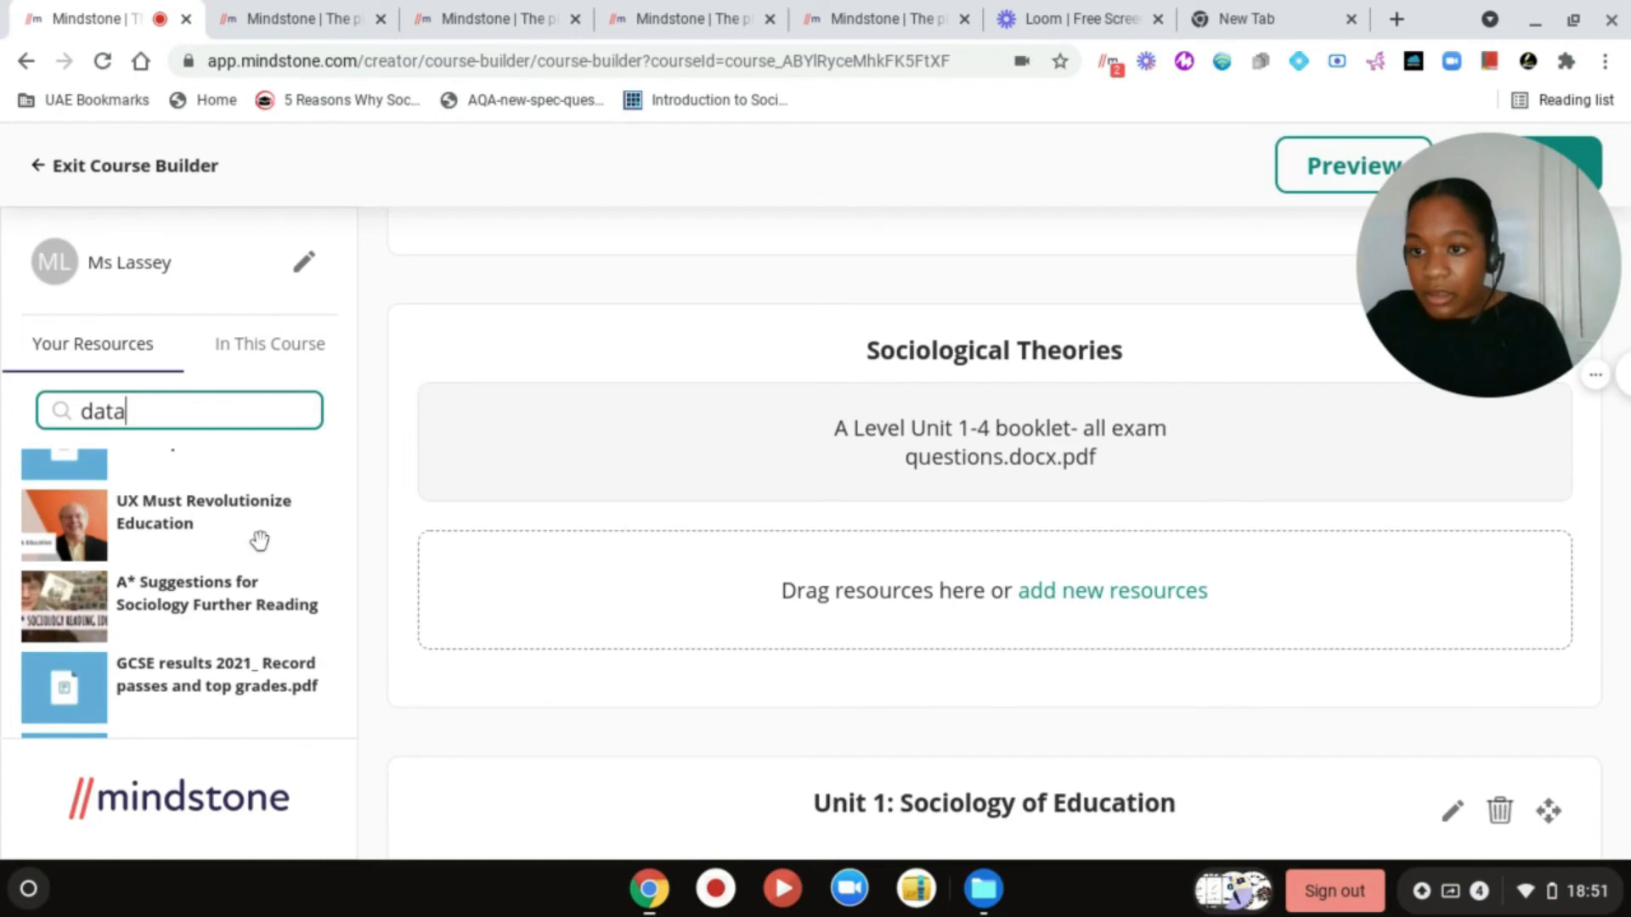
pyautogui.scroll(5, 259, 541)
pyautogui.press('Return')
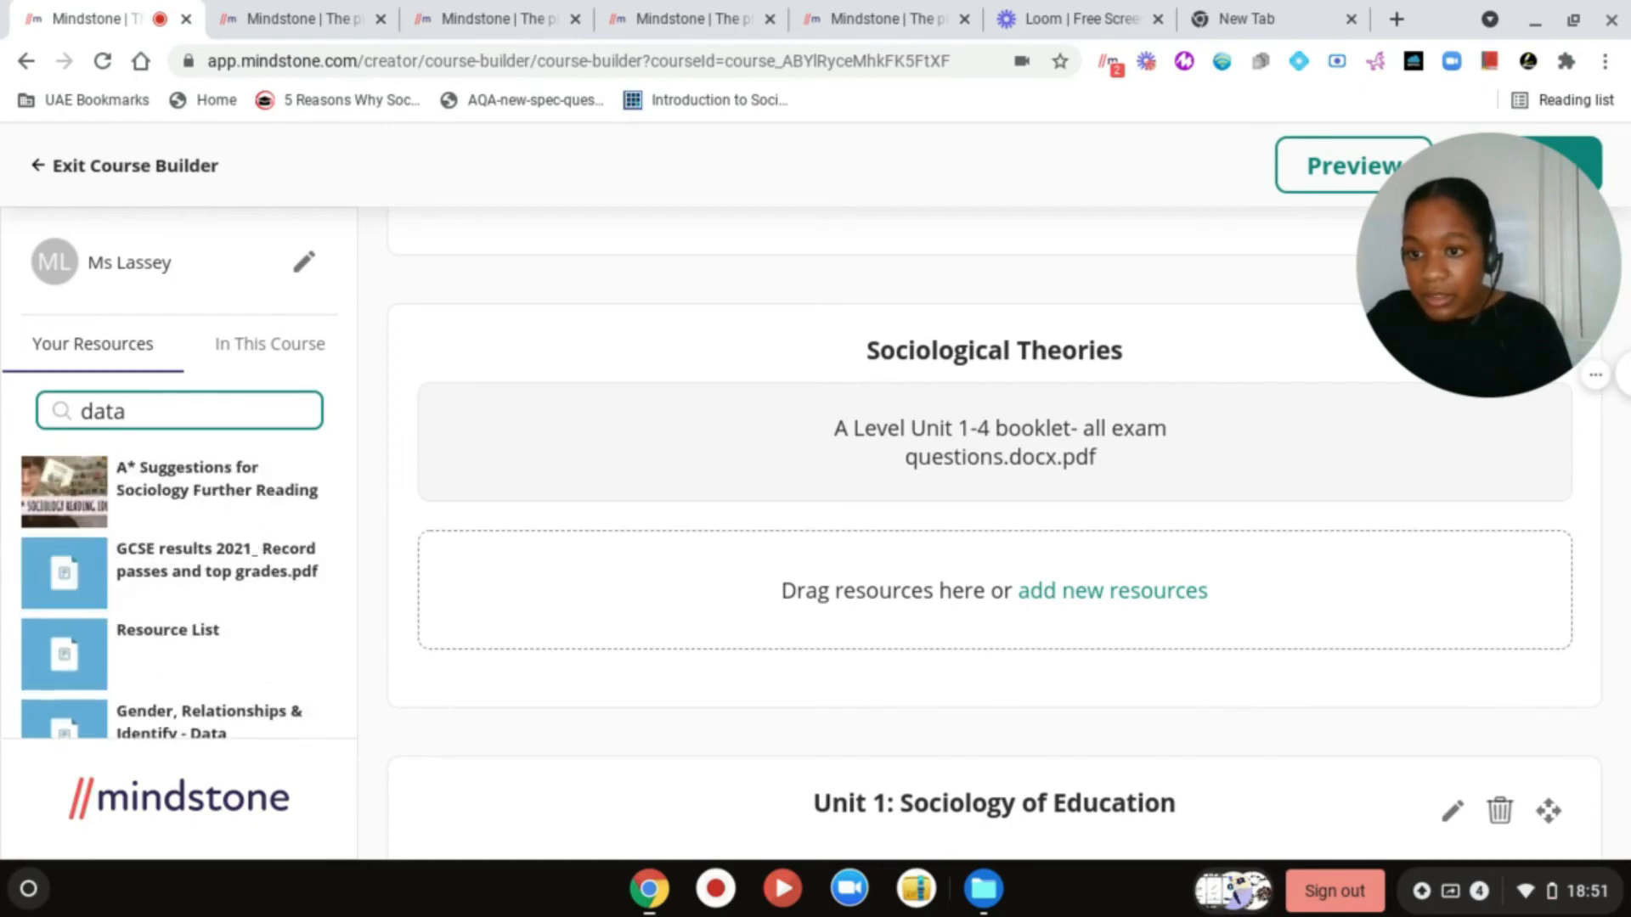
pyautogui.scroll(-1, 259, 541)
pyautogui.scroll(-5, 179, 593)
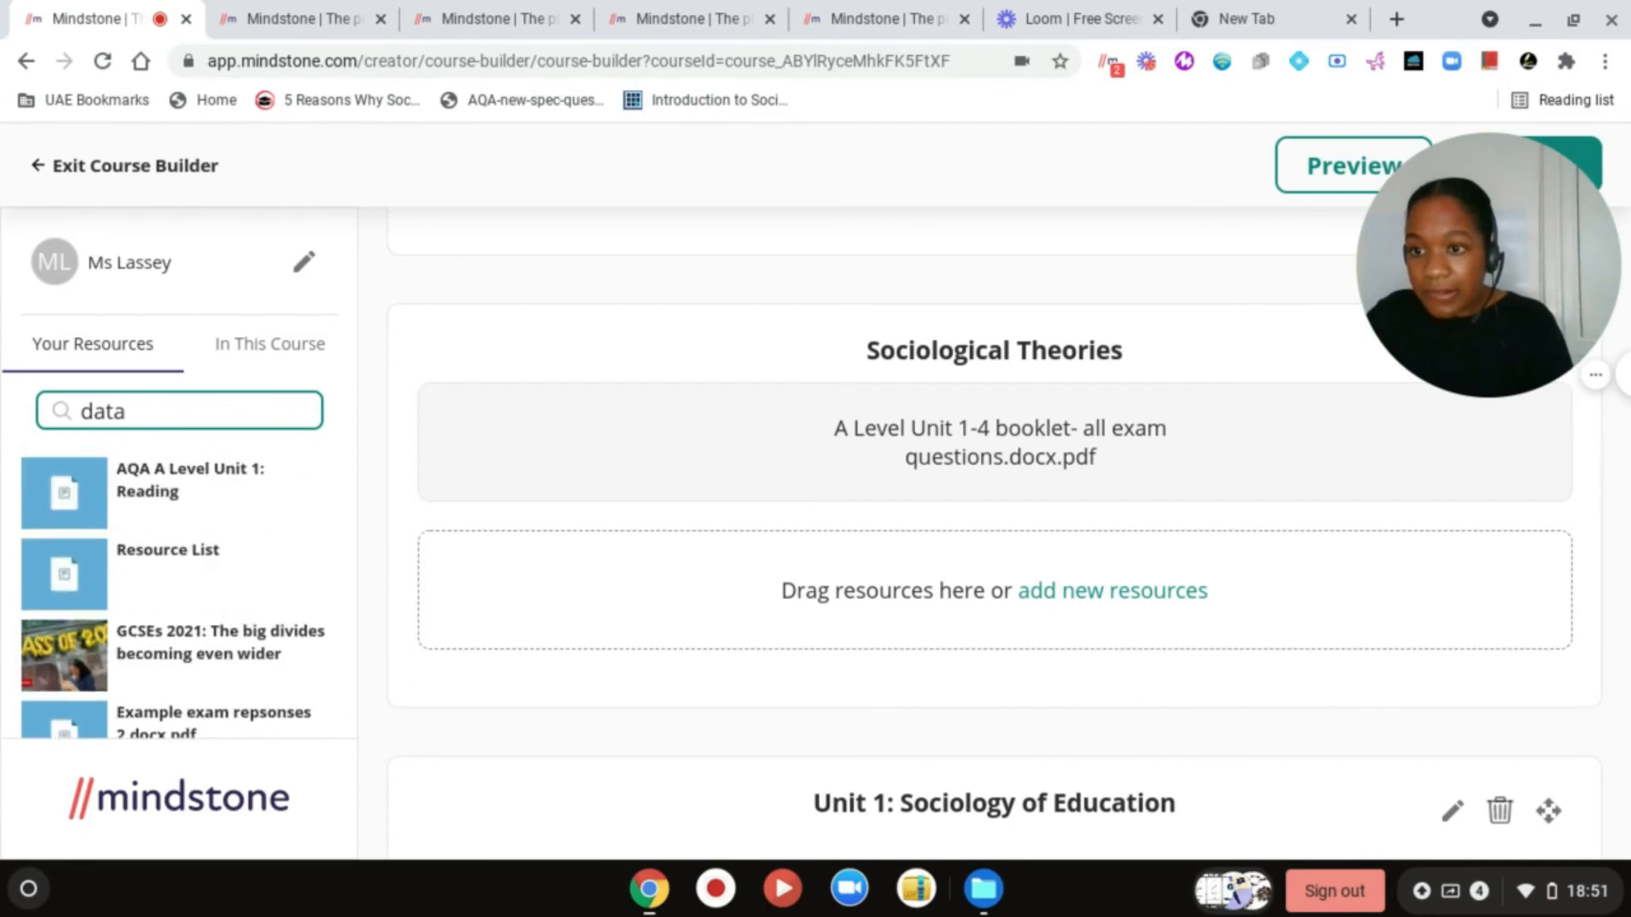
pyautogui.scroll(-8, 178, 594)
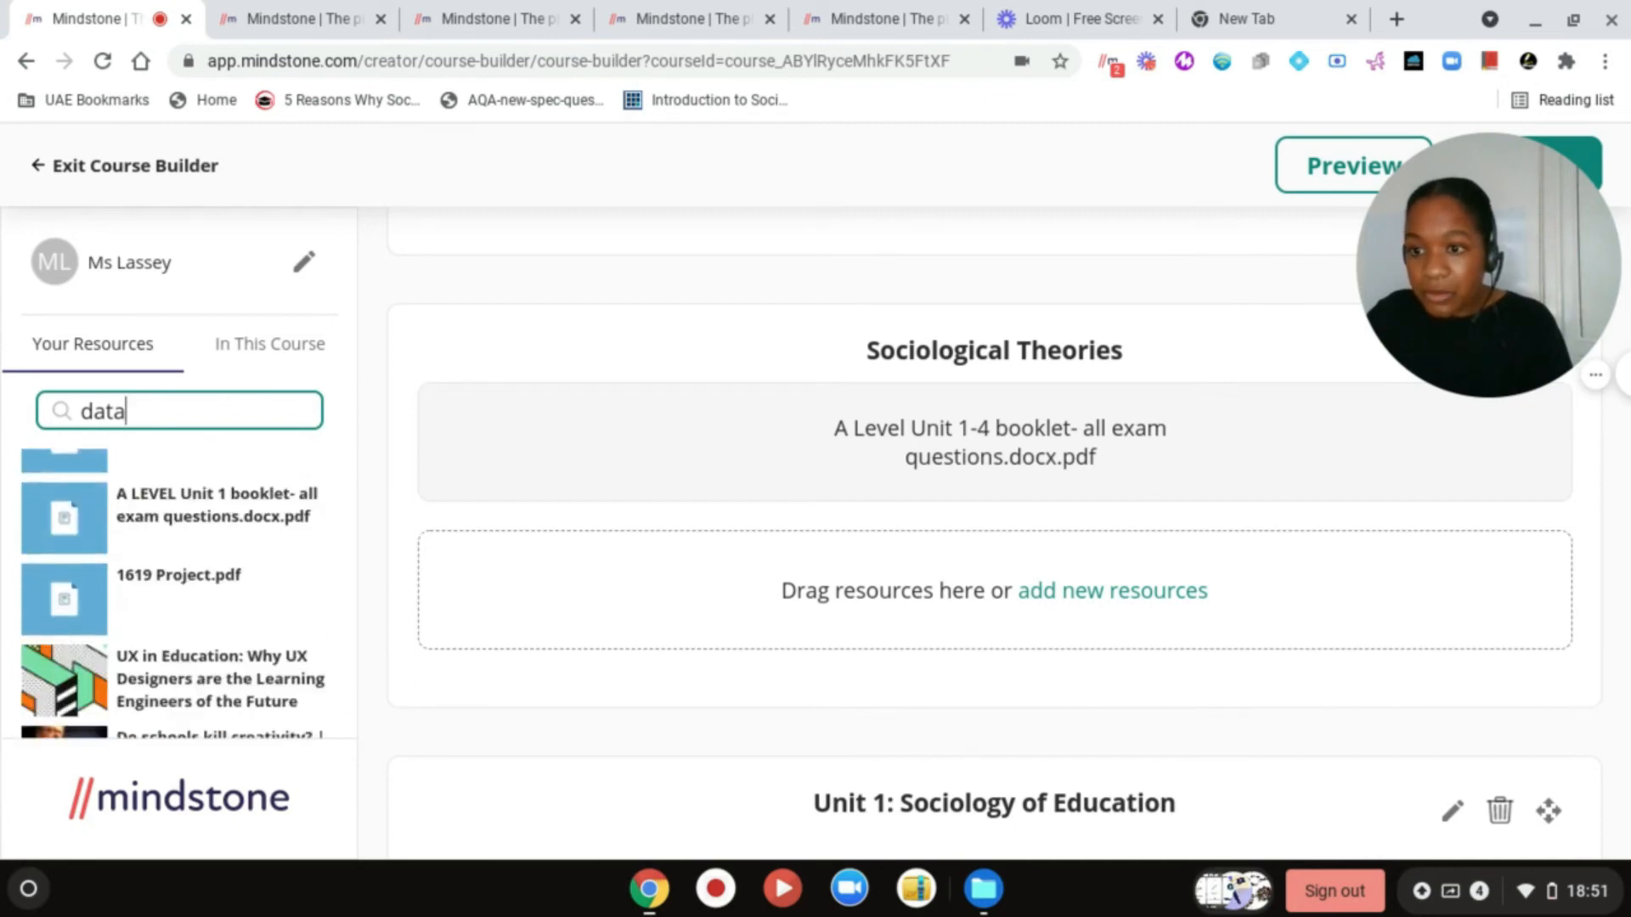
pyautogui.scroll(-4, 173, 567)
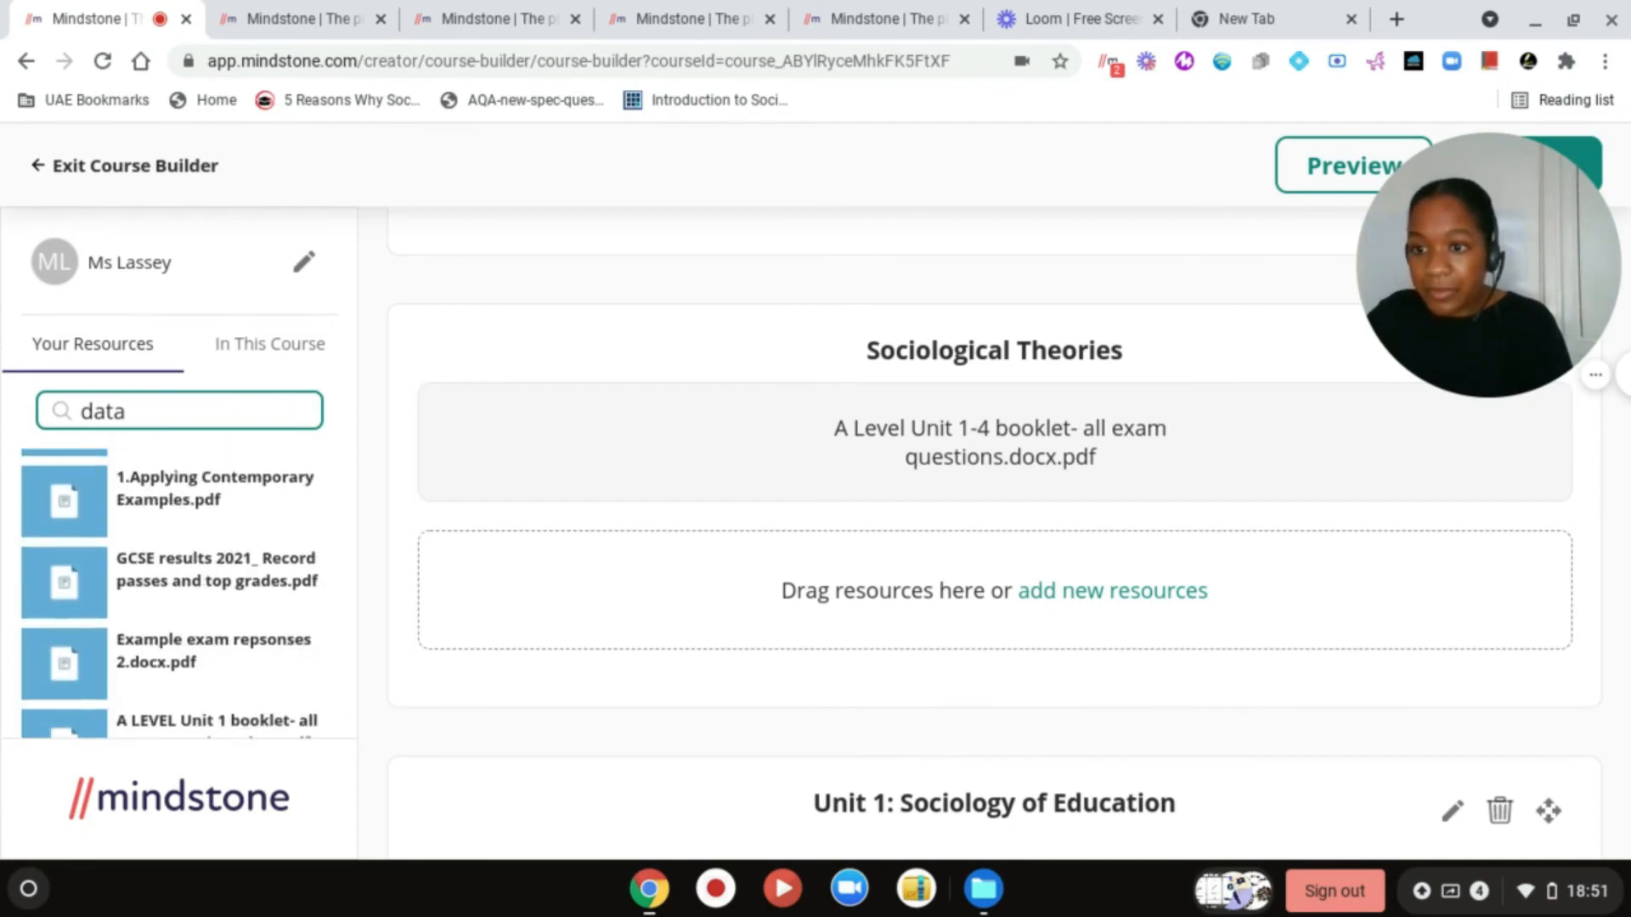
pyautogui.scroll(-2, 134, 588)
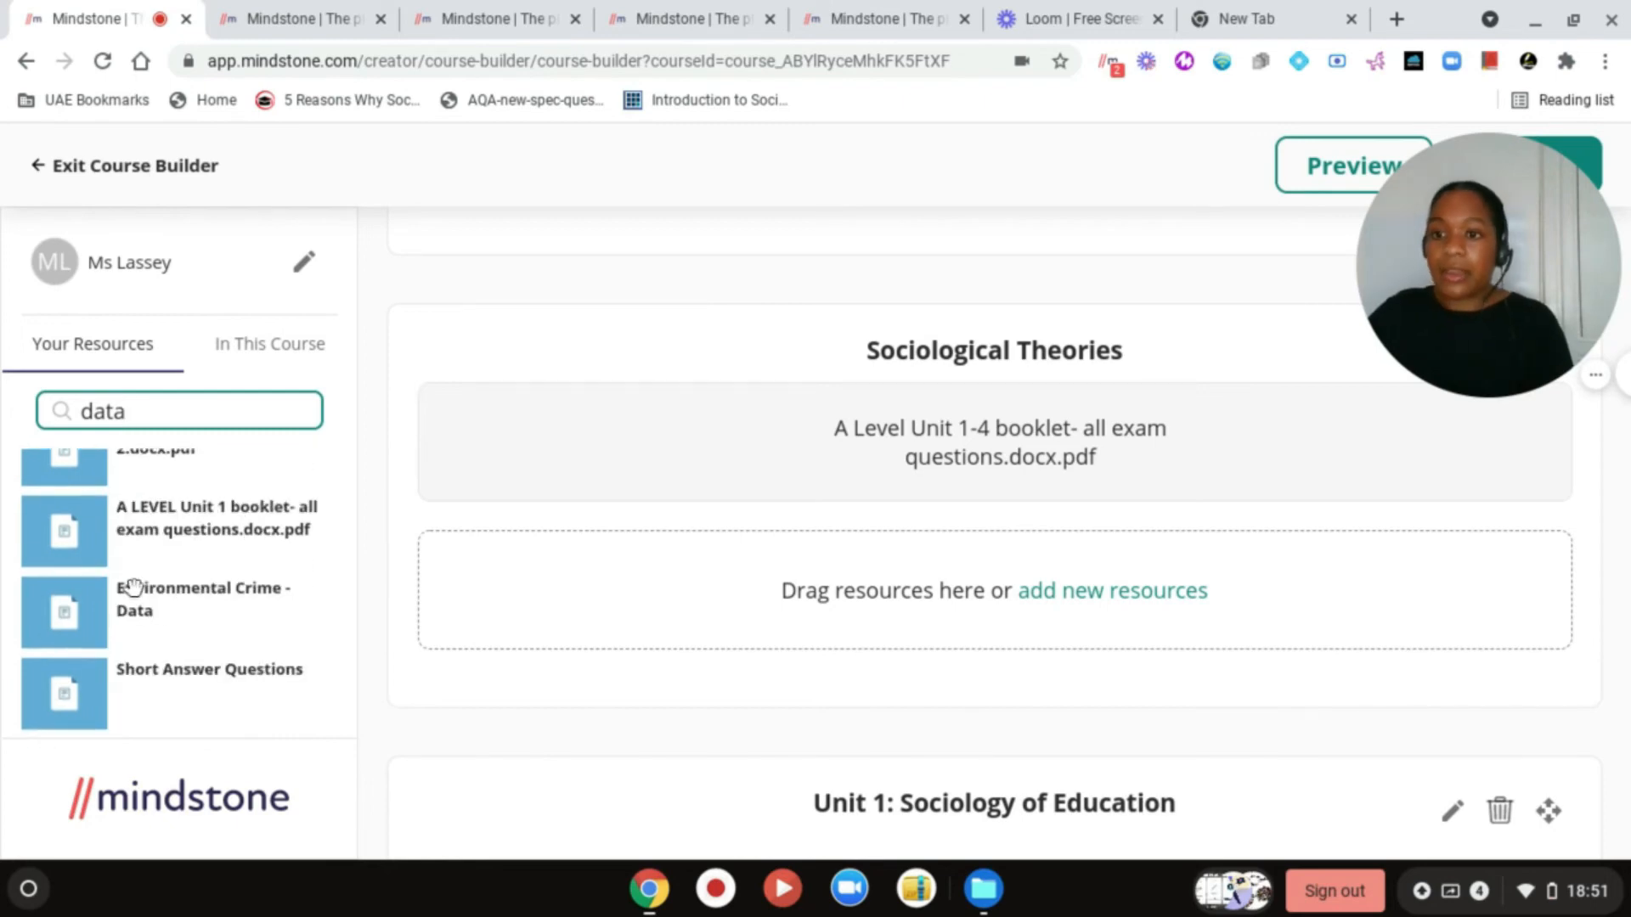
pyautogui.moveTo(133, 588); pyautogui.dragTo(575, 658)
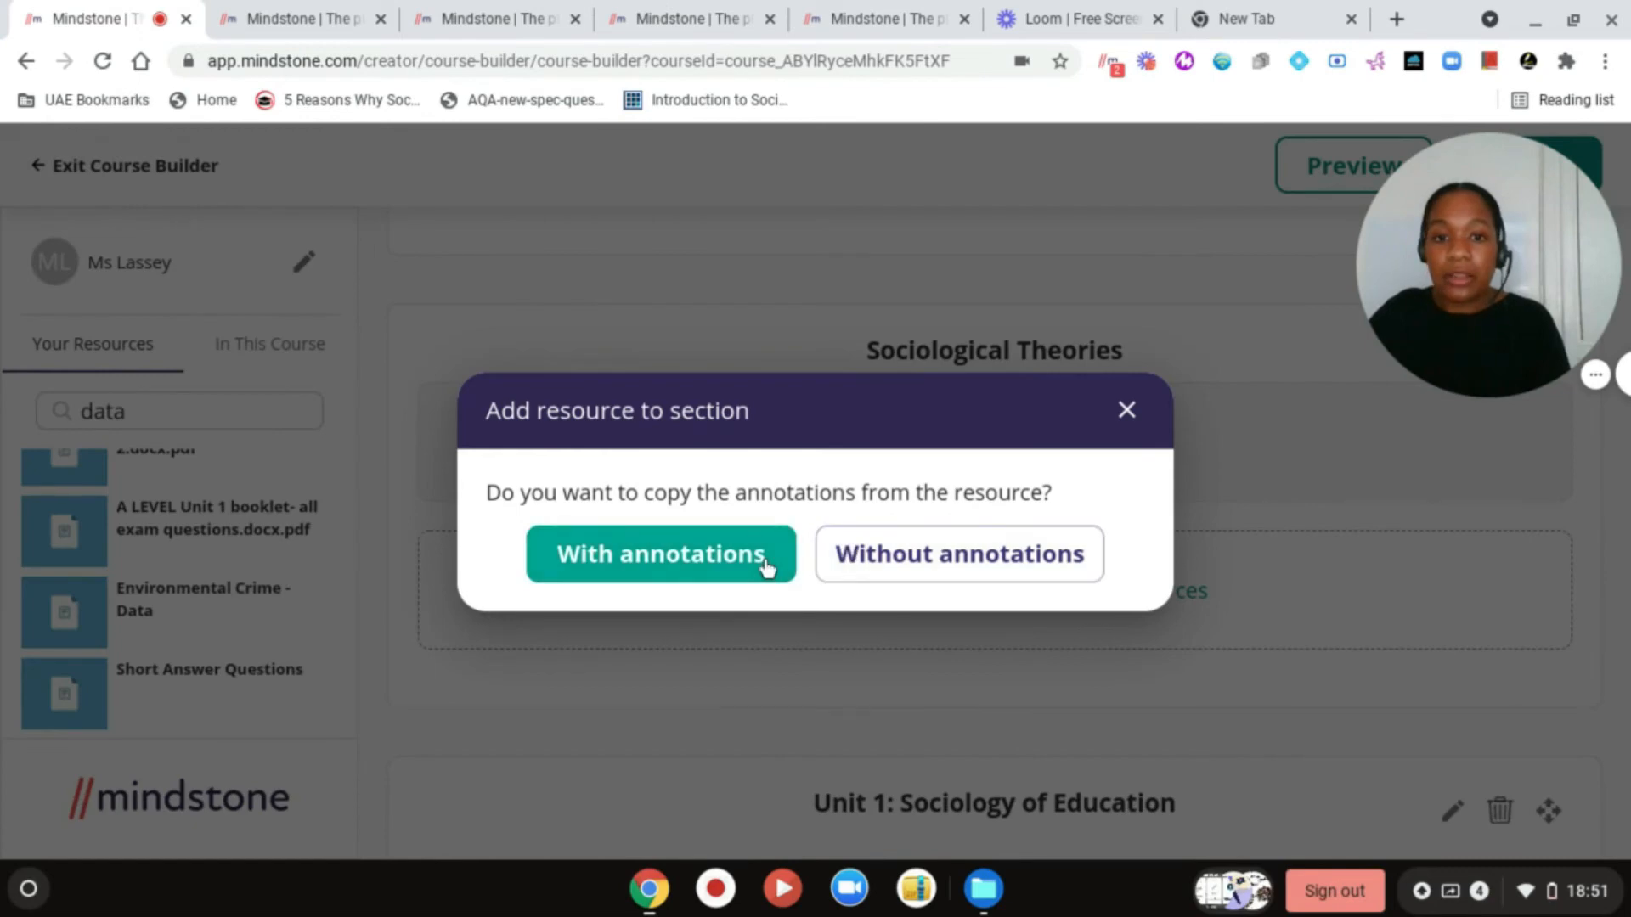
pyautogui.click(651, 562)
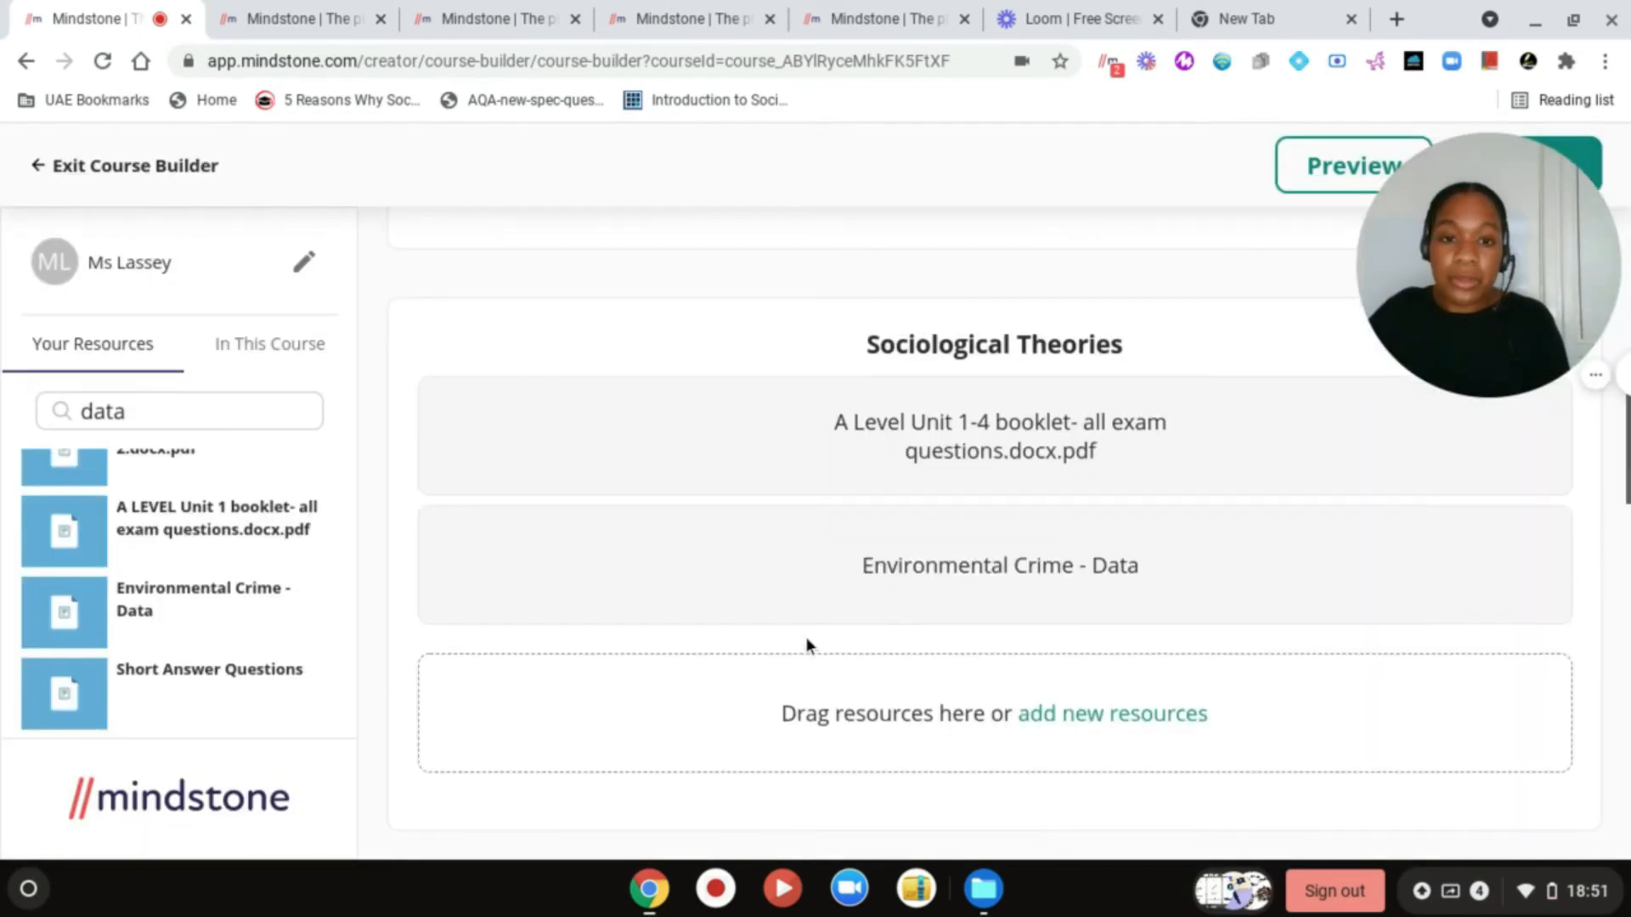
# - Add the Sociological Theories resource from the library to the Sociological Theories section
pyautogui.scroll(-1, 805, 637)
pyautogui.scroll(-1, 168, 608)
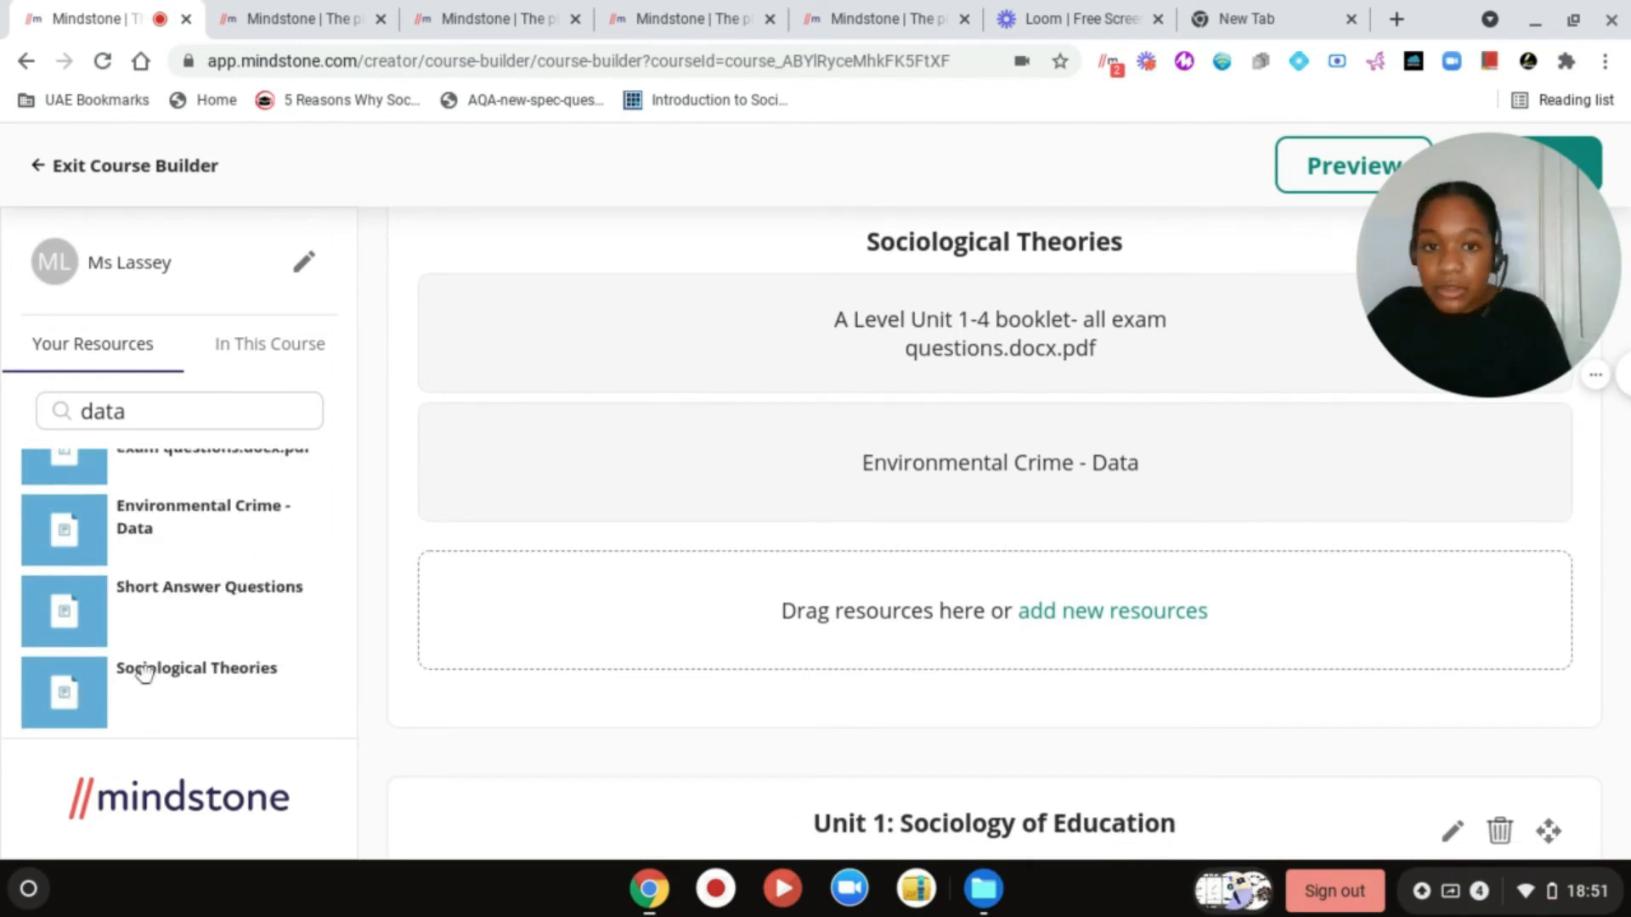
pyautogui.moveTo(144, 671); pyautogui.dragTo(457, 608)
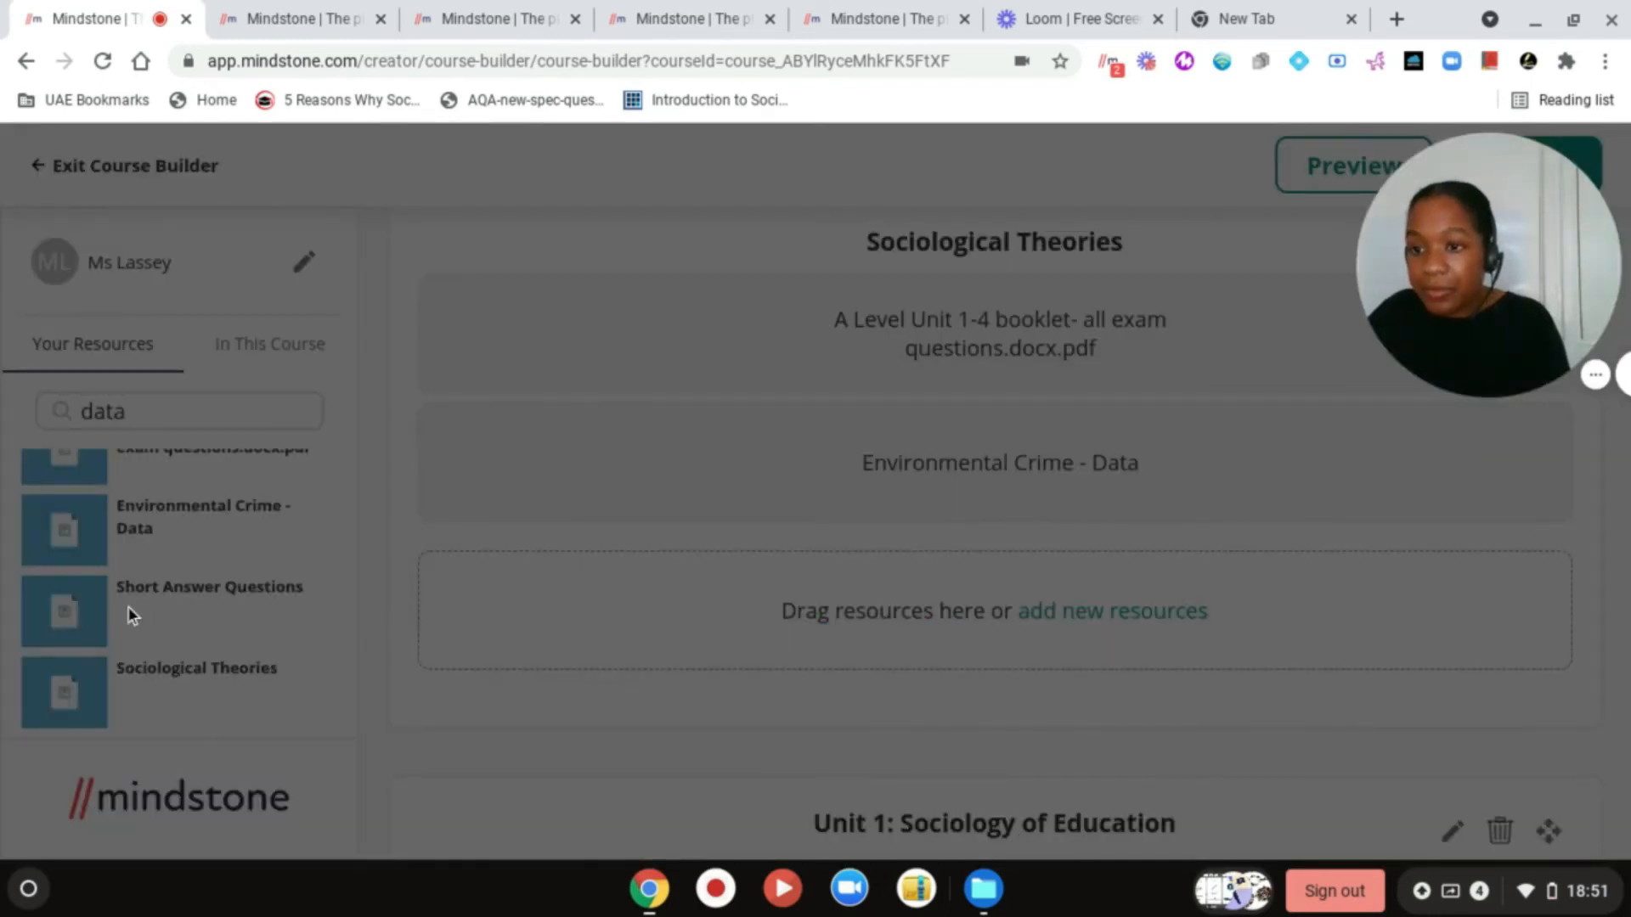
# - Add Gender, Relationships & Identify - Data from the library, with annotations, to the Sociological Theories section
pyautogui.scroll(1, 128, 609)
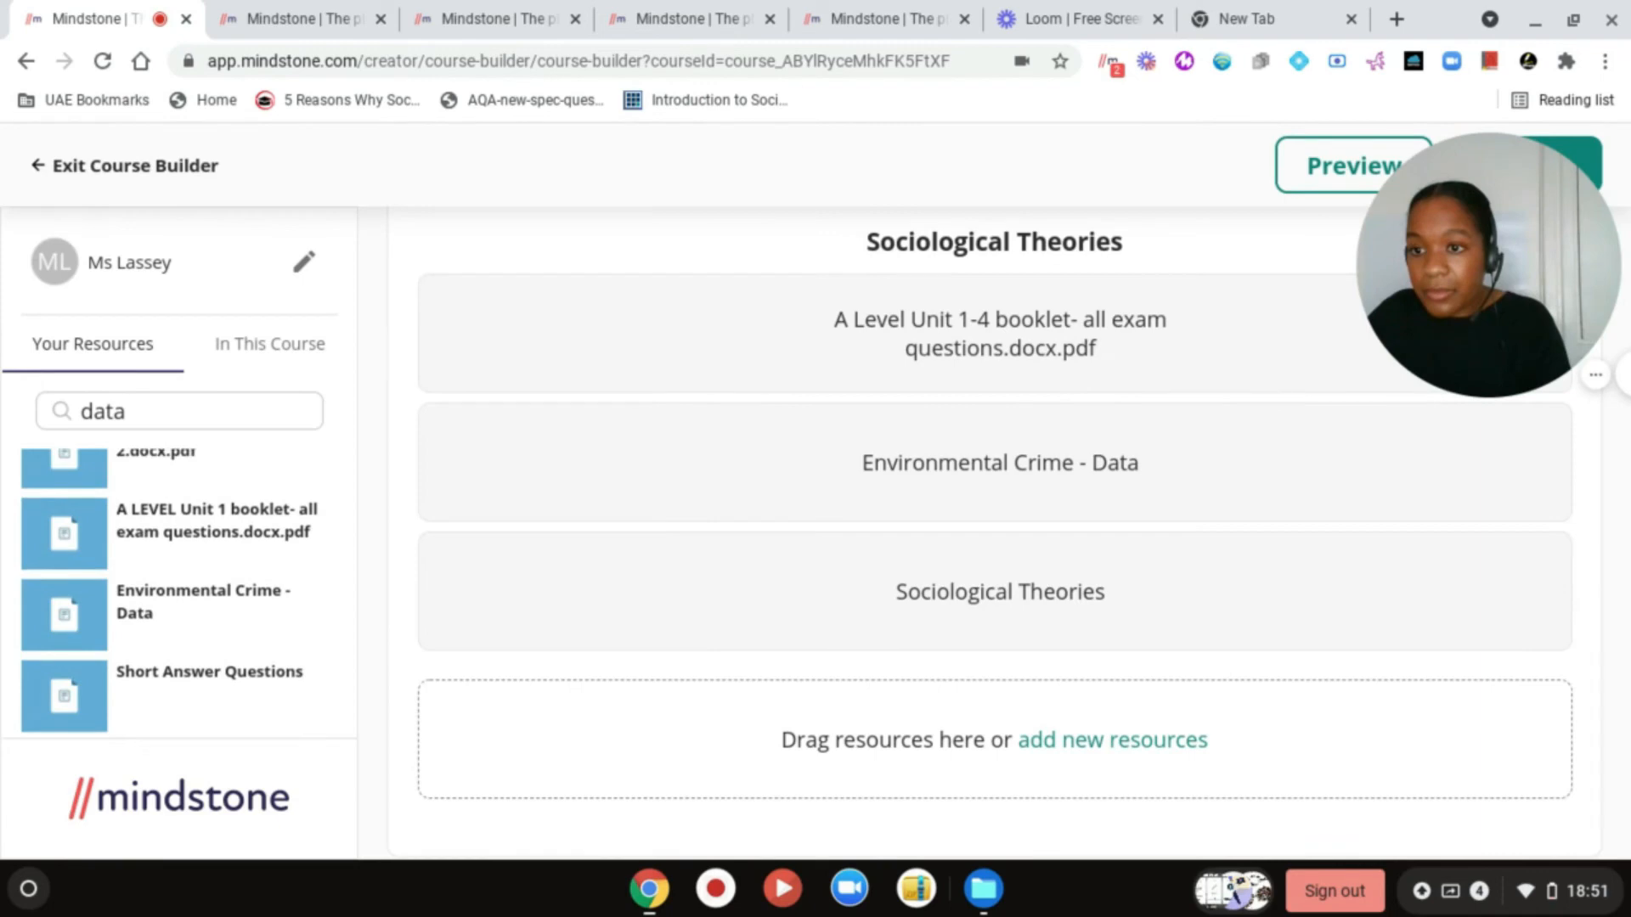
pyautogui.scroll(3, 169, 595)
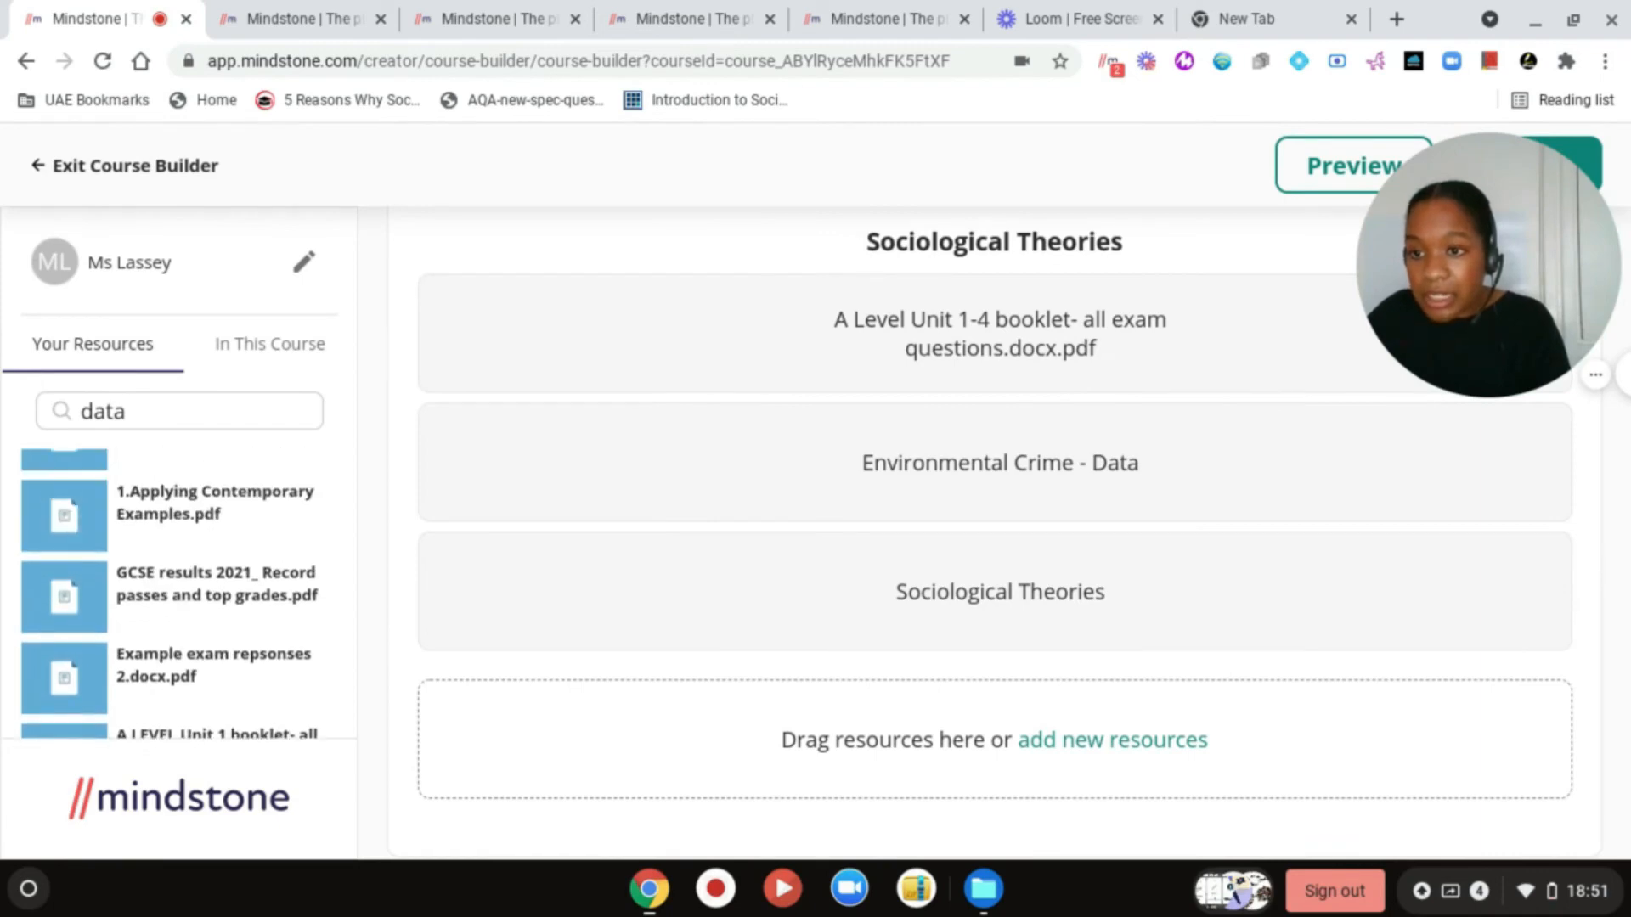
pyautogui.scroll(2, 170, 595)
pyautogui.scroll(4, 170, 594)
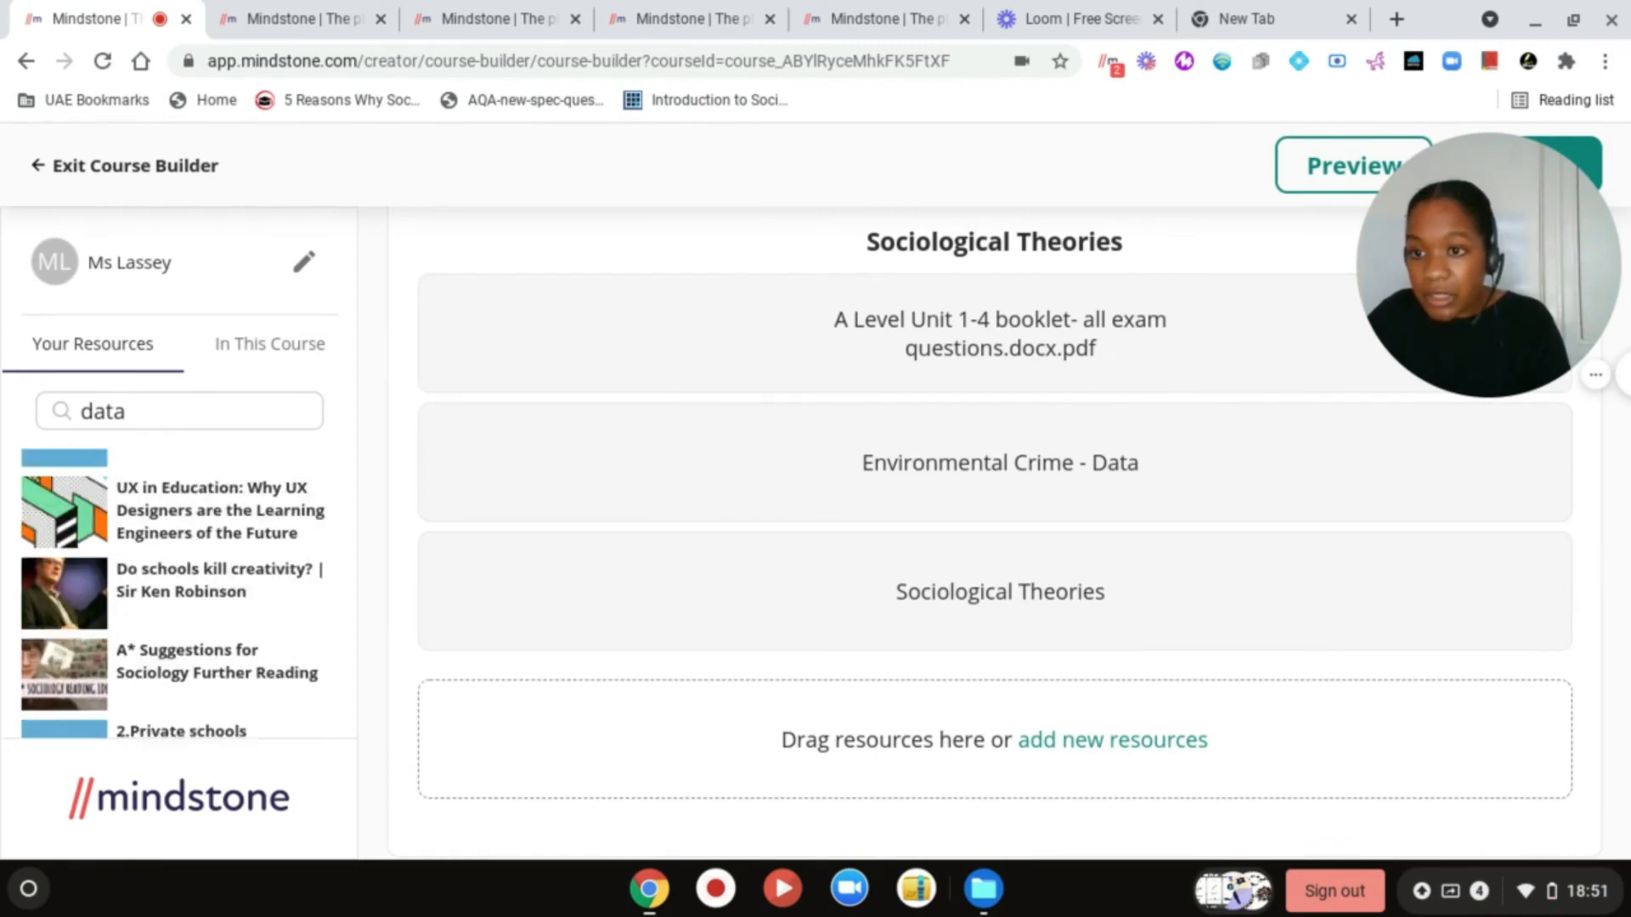
pyautogui.scroll(5, 170, 594)
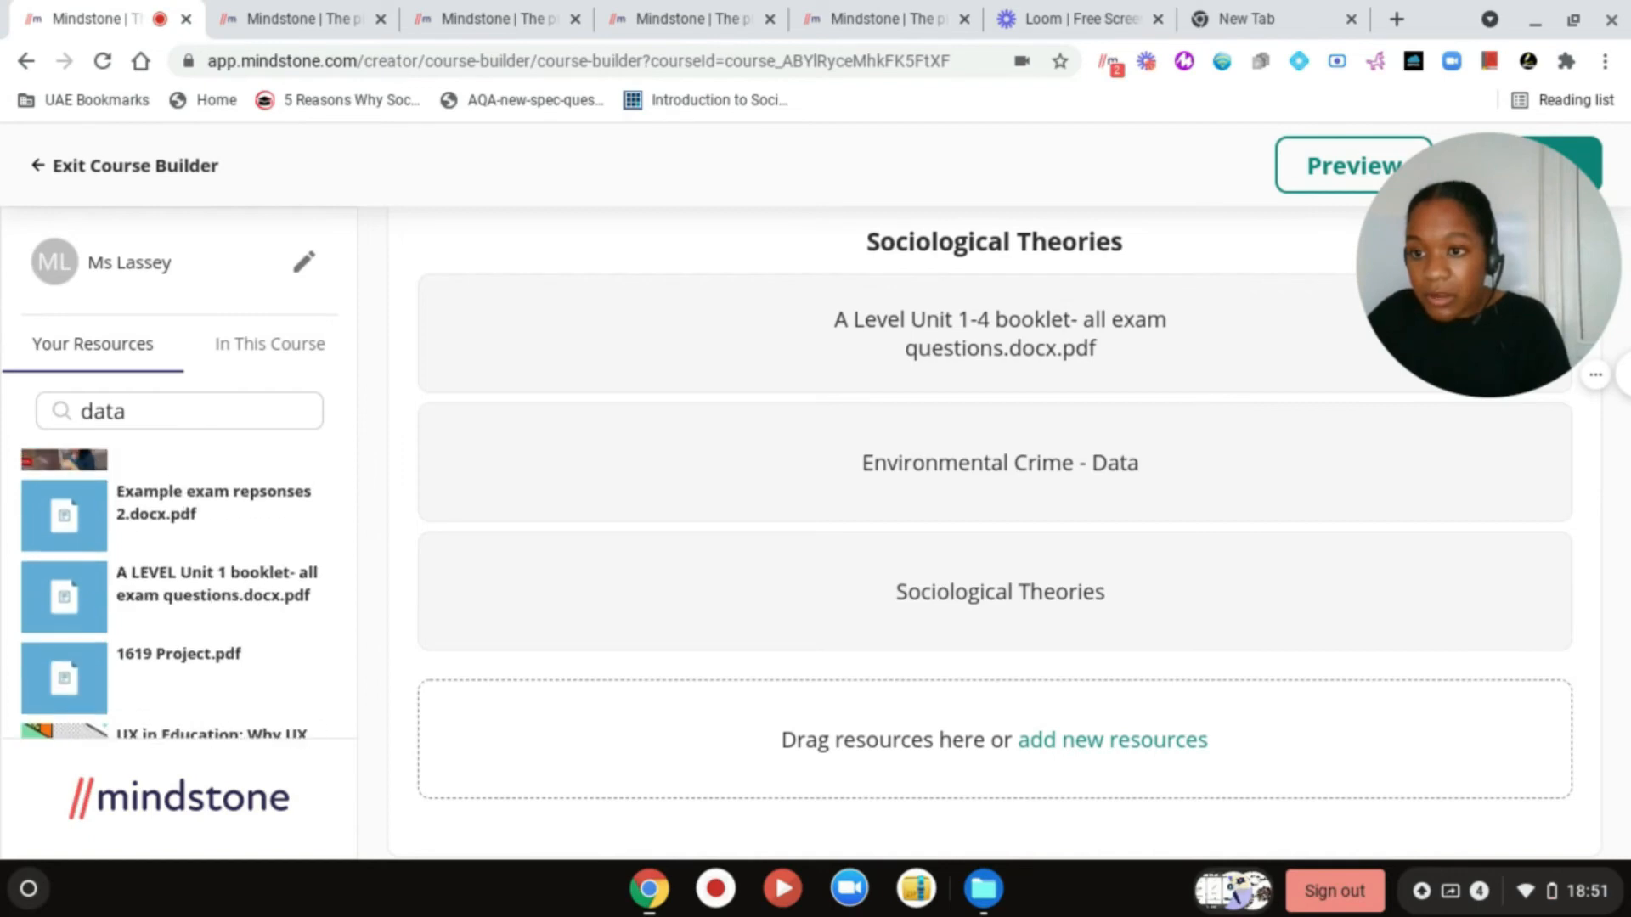
pyautogui.scroll(6, 170, 595)
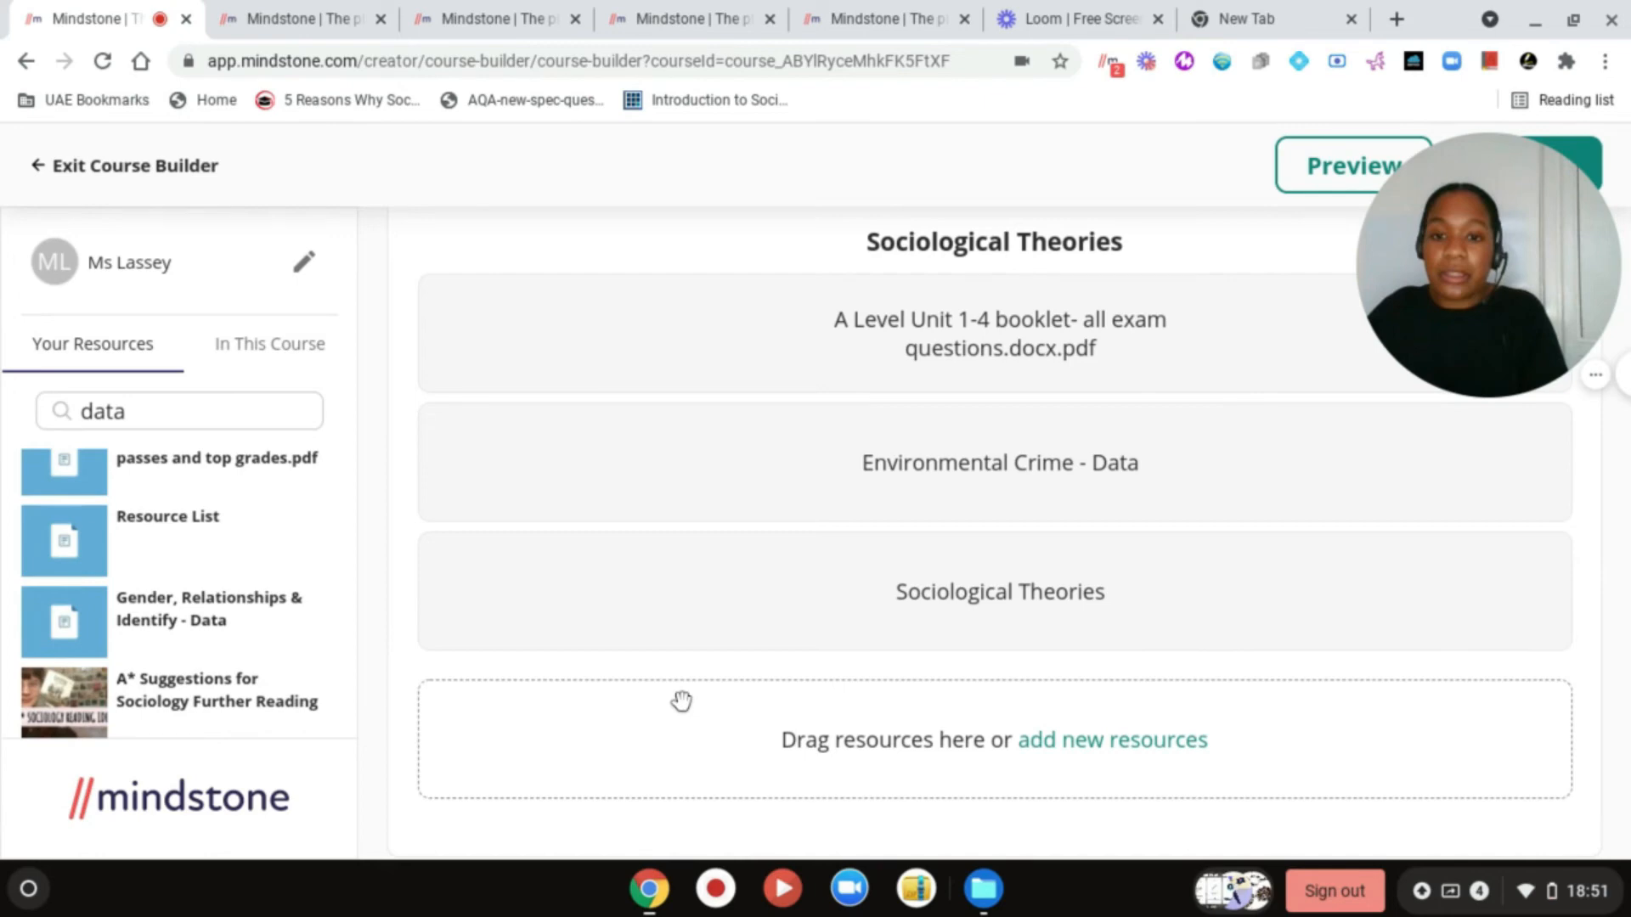
pyautogui.moveTo(681, 701); pyautogui.dragTo(807, 765)
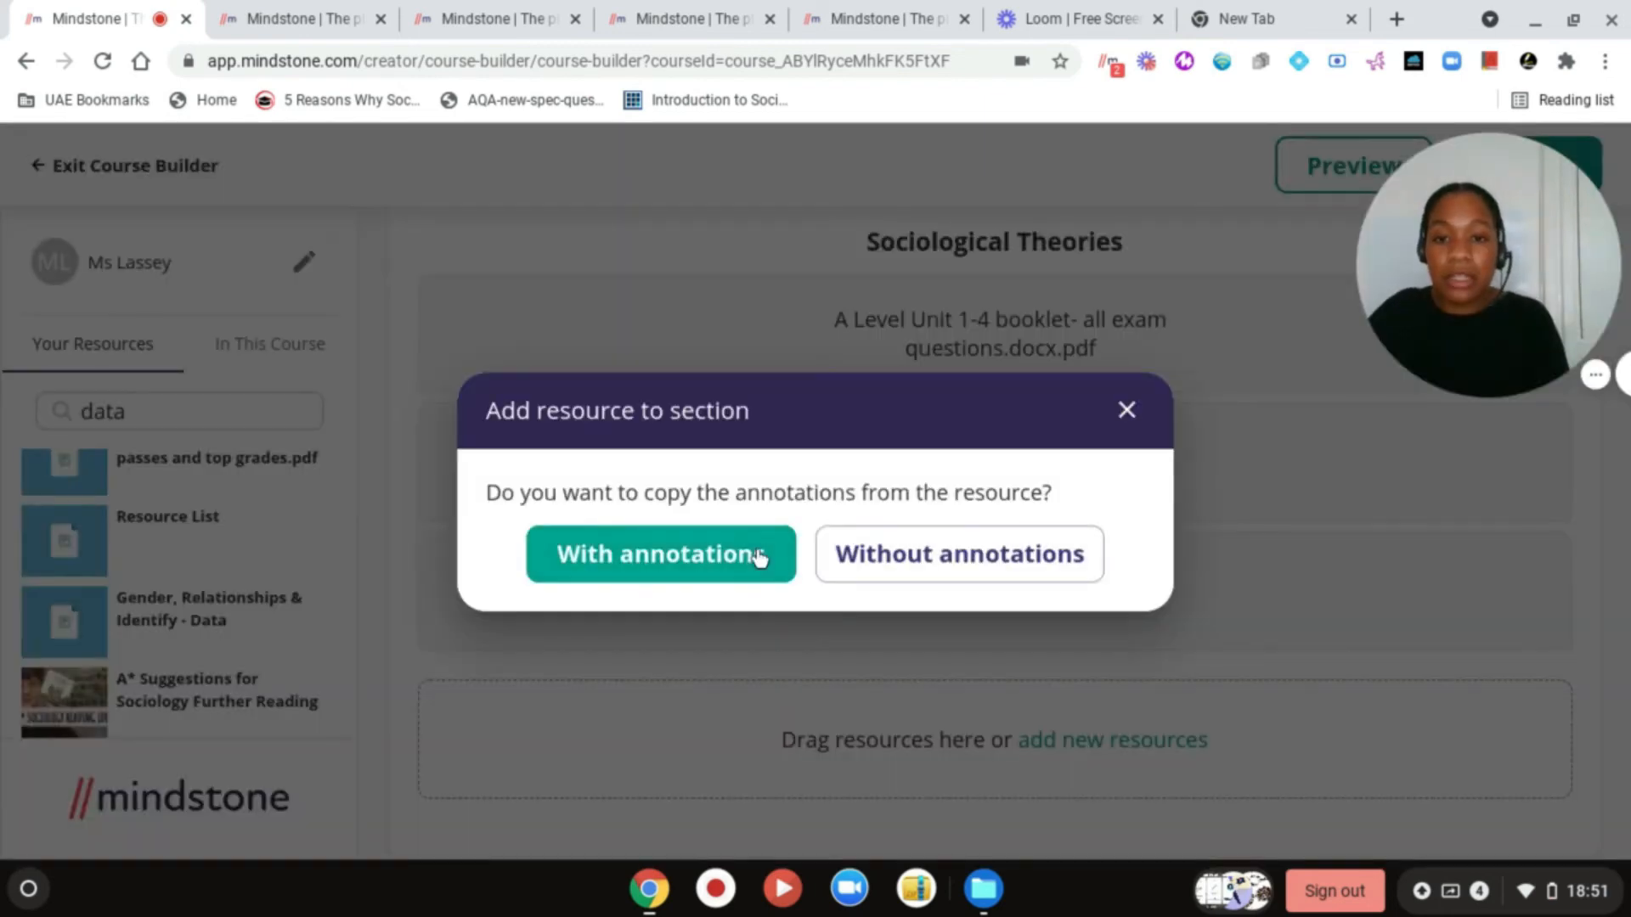
pyautogui.click(758, 558)
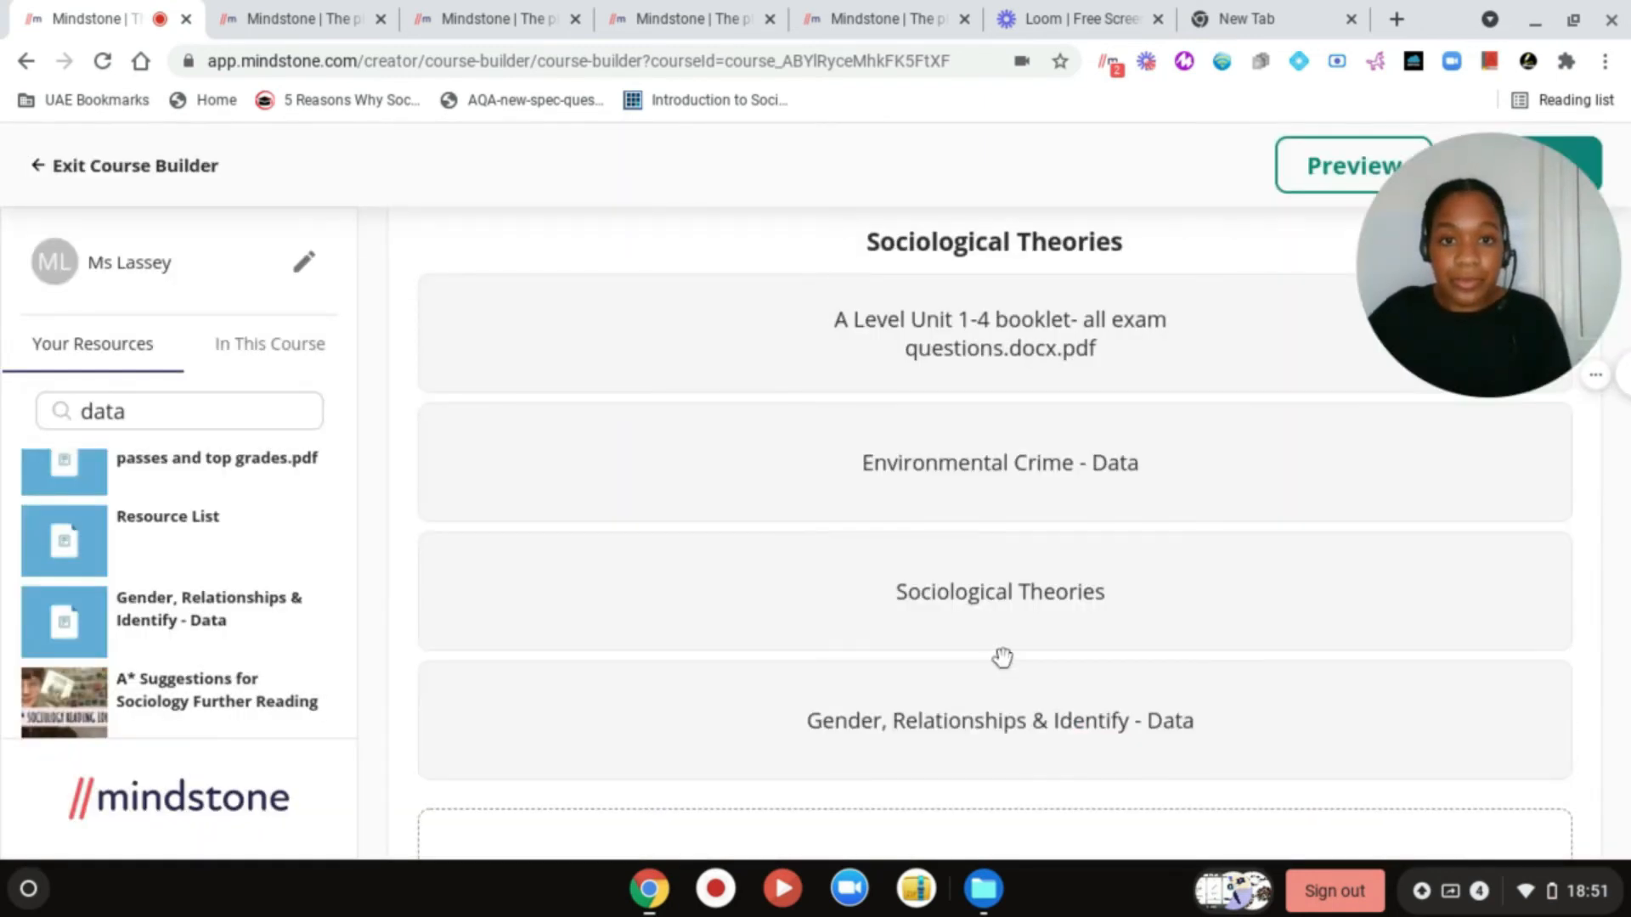
pyautogui.scroll(-2, 1003, 658)
pyautogui.scroll(-6, 1002, 658)
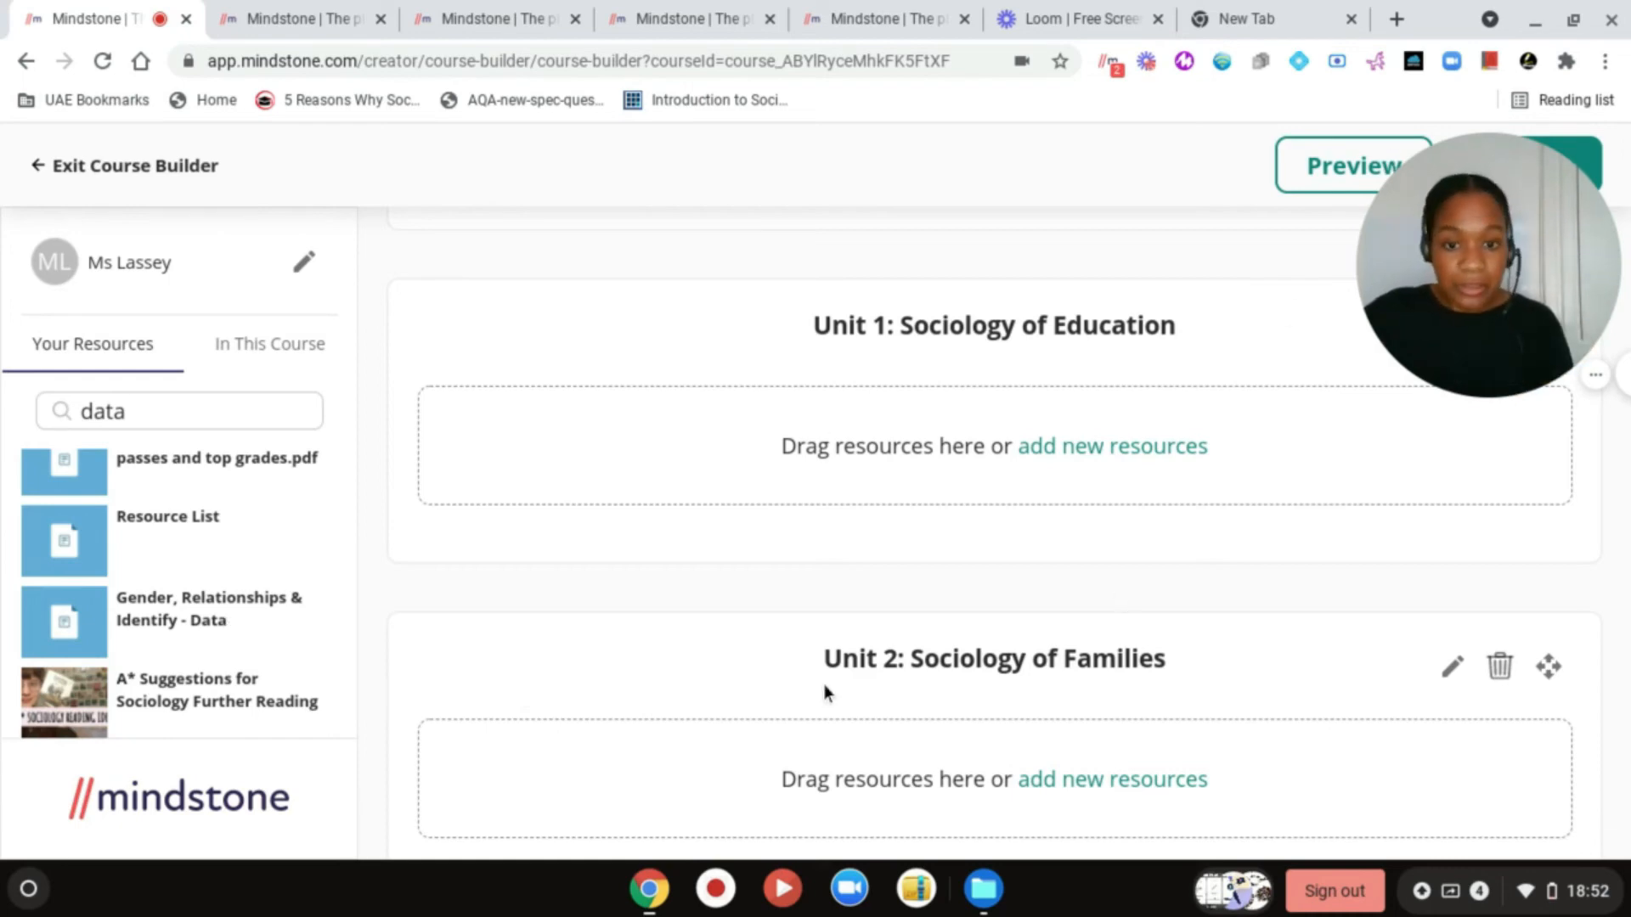
pyautogui.moveTo(1435, 324)
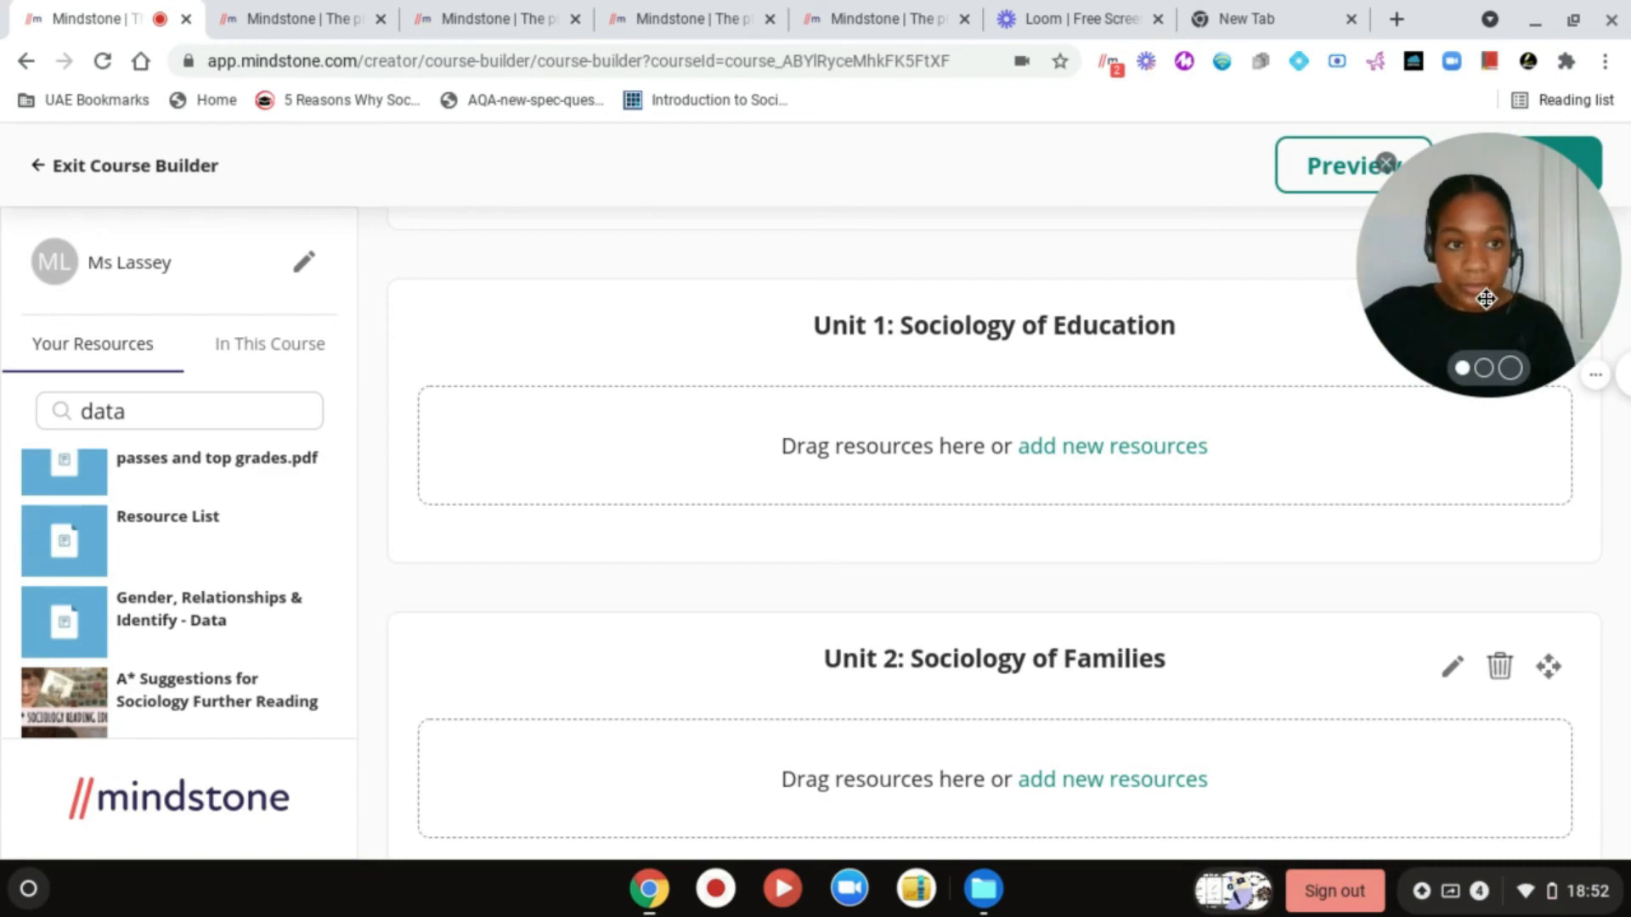
pyautogui.moveTo(1485, 298); pyautogui.dragTo(138, 739)
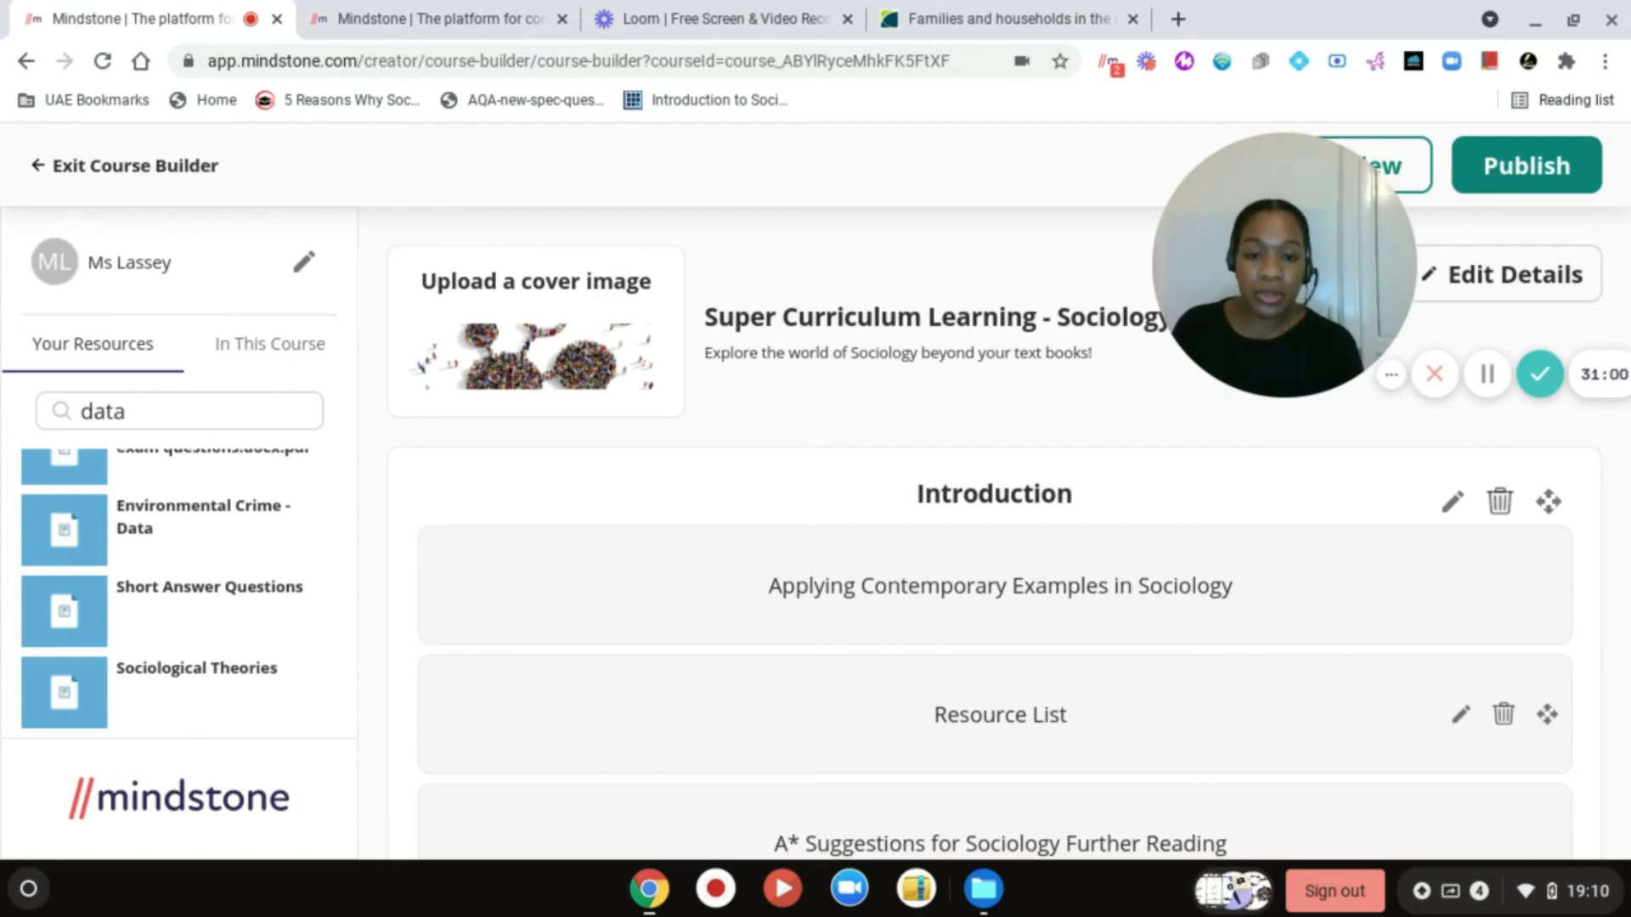
# - Open the resource details of Resource List in the Introduction section and save them
pyautogui.scroll(-1, 1000, 758)
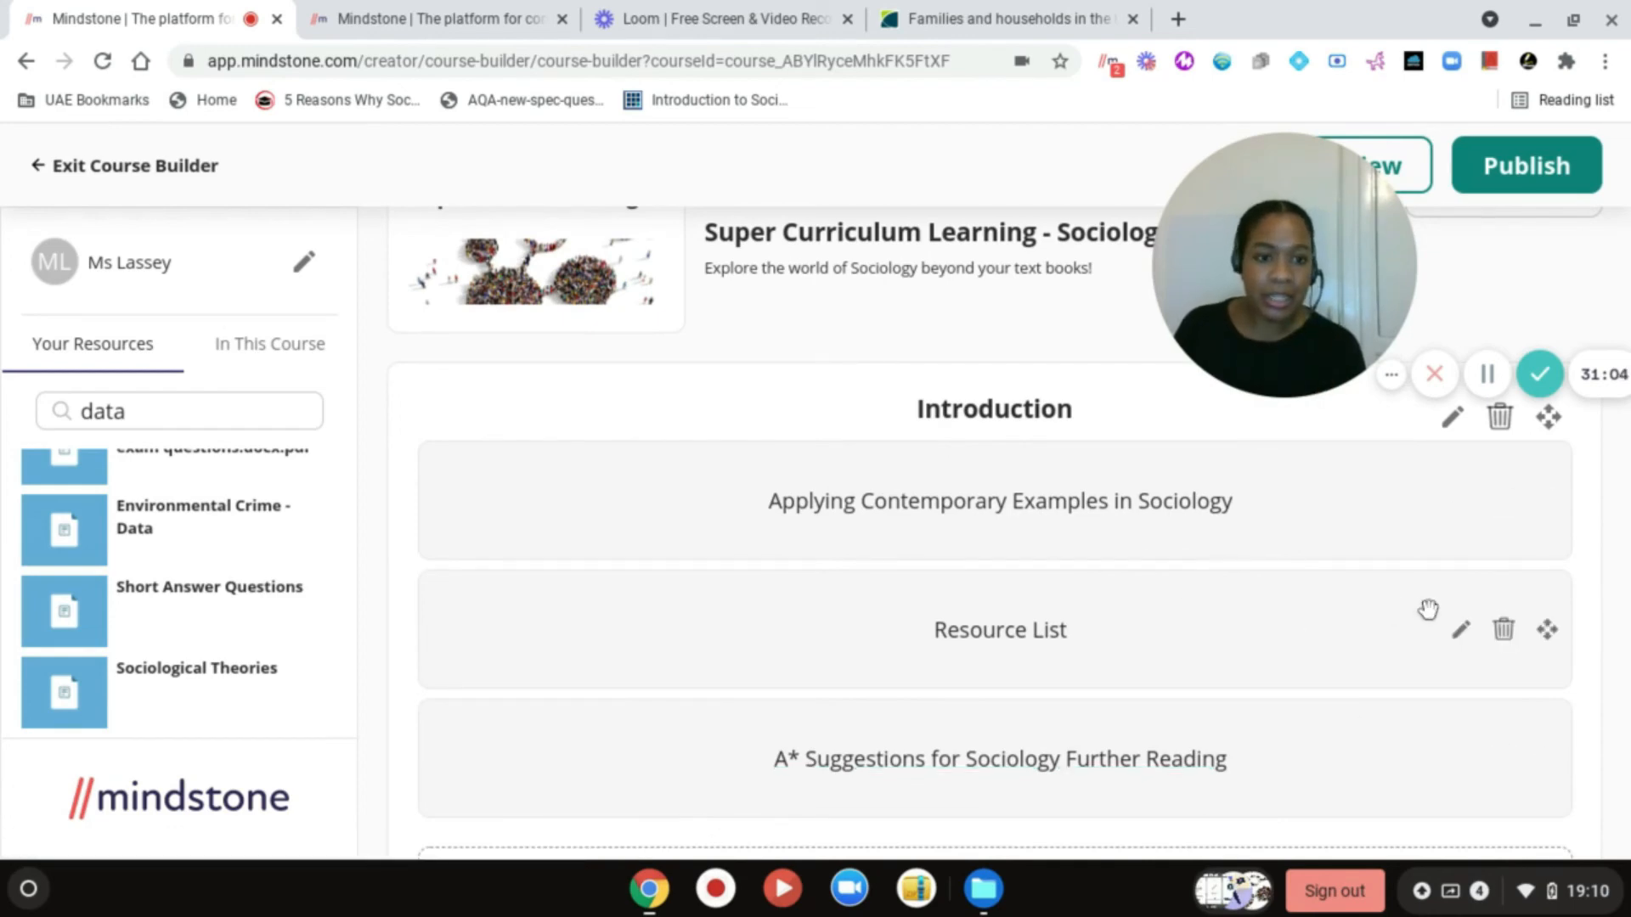
pyautogui.click(1462, 631)
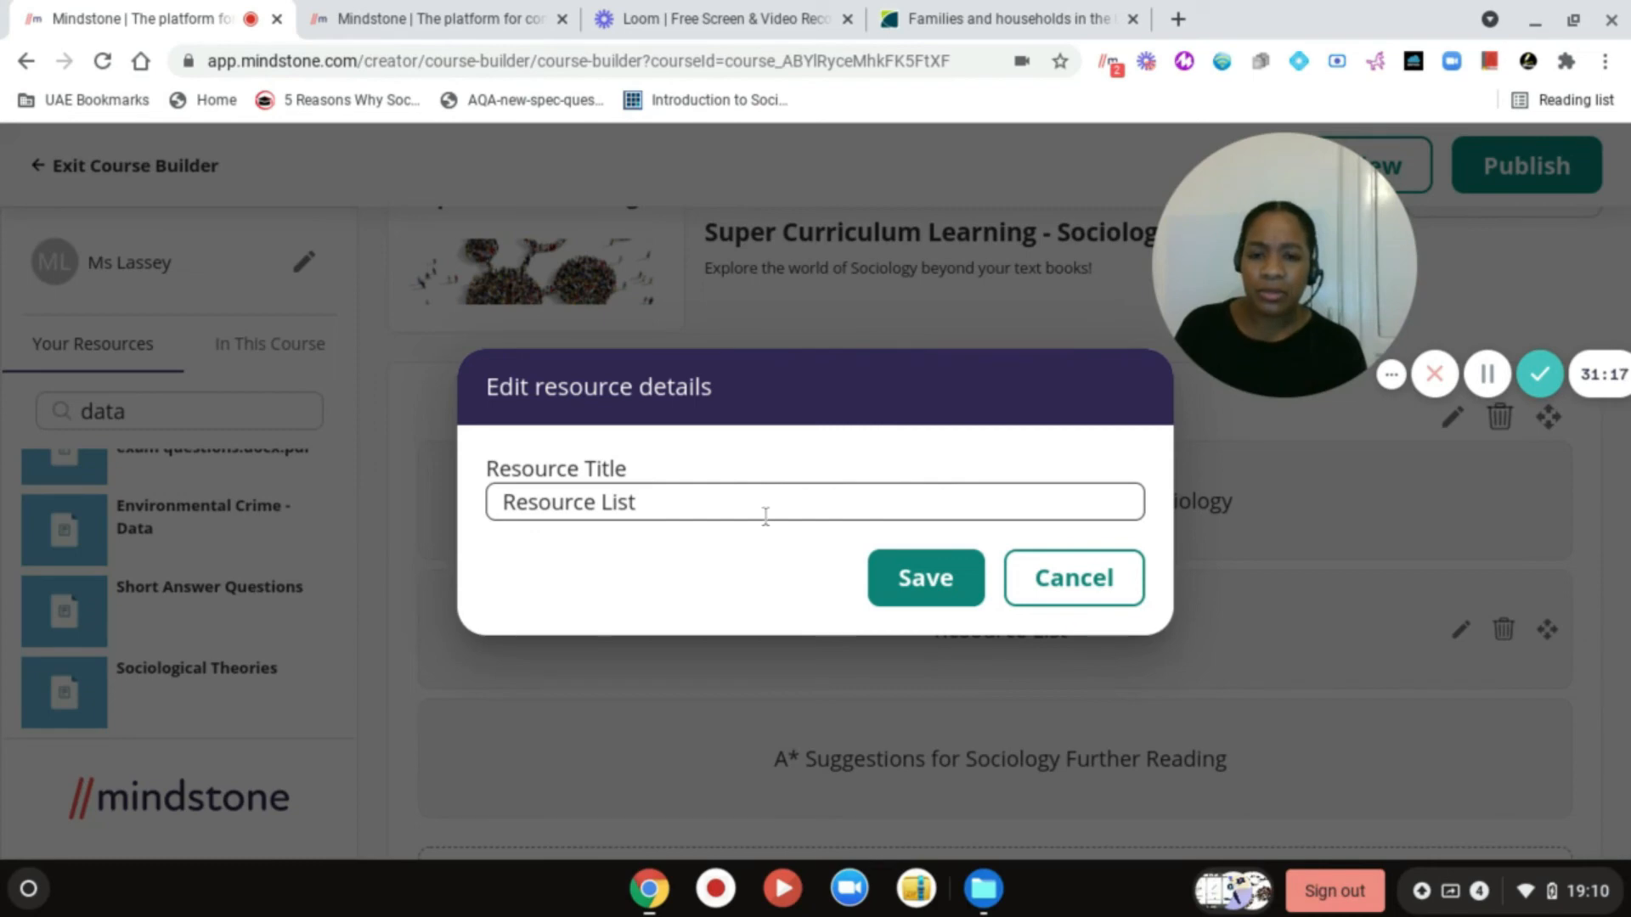
pyautogui.click(881, 549)
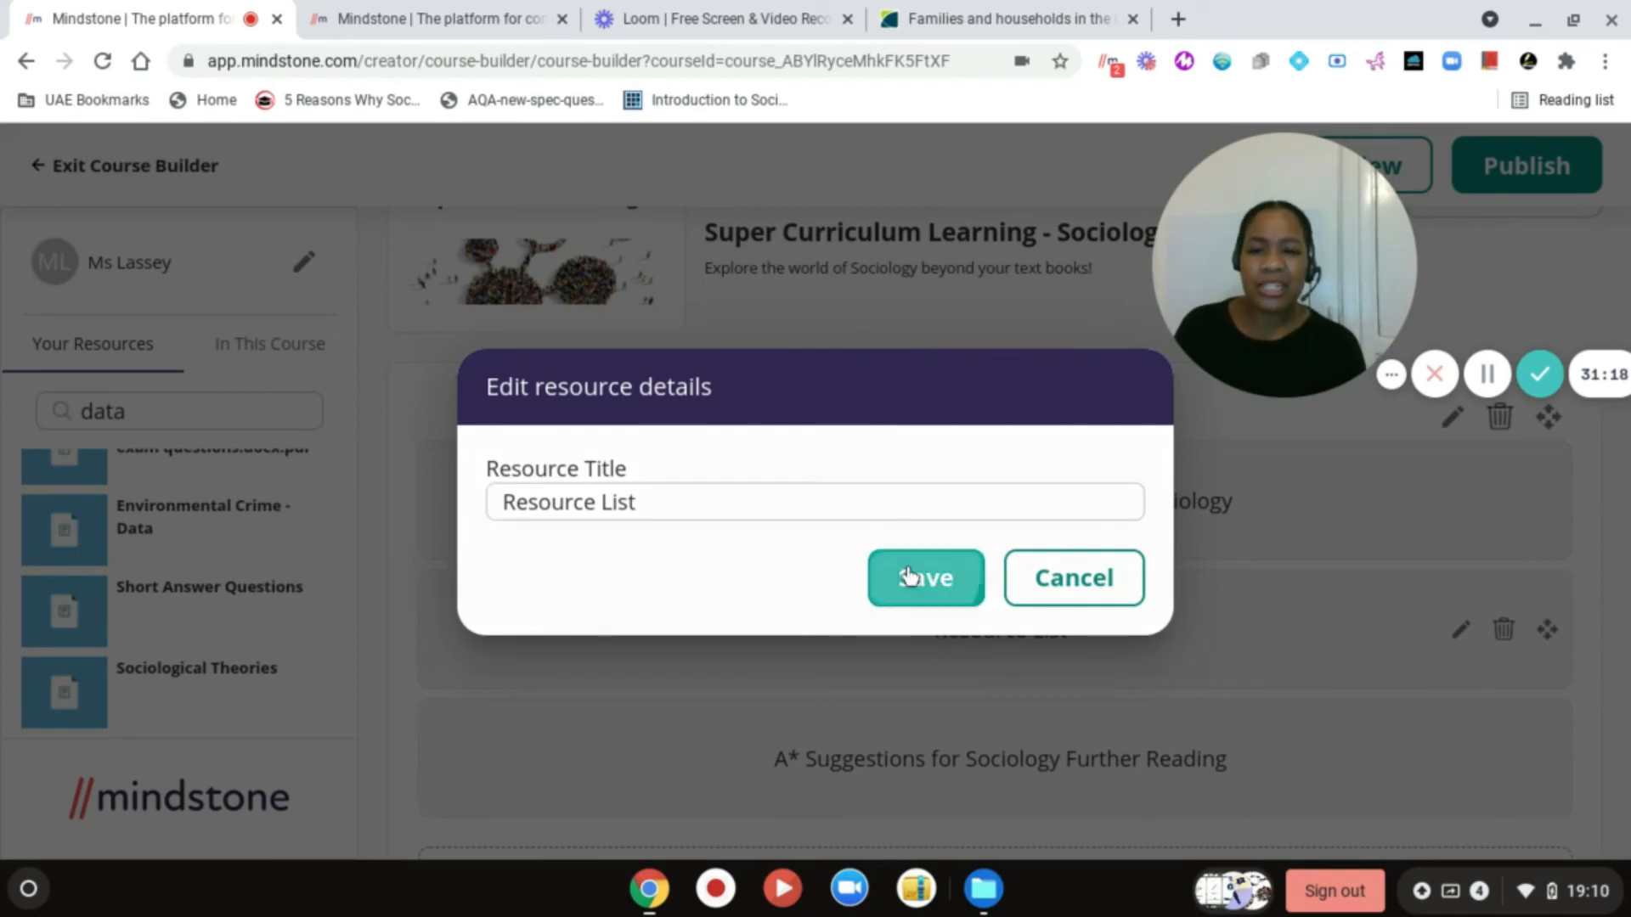
# - Save the Resource List details and review the resources in every course section from Introduction to Applying Sociological Material
pyautogui.click(909, 575)
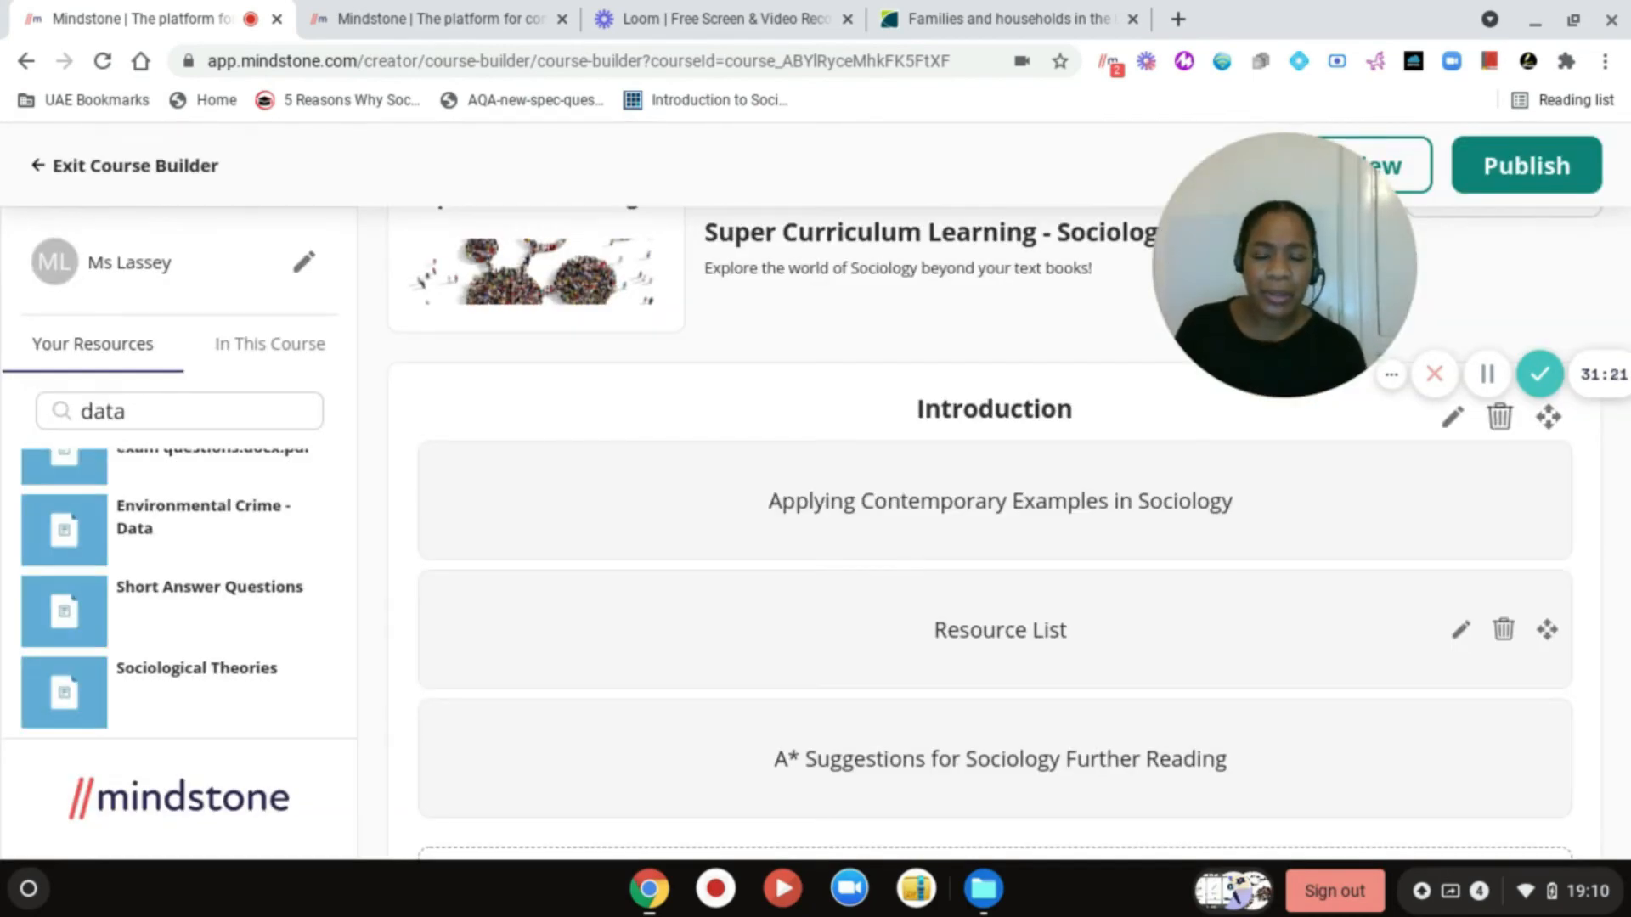
pyautogui.scroll(-2, 910, 577)
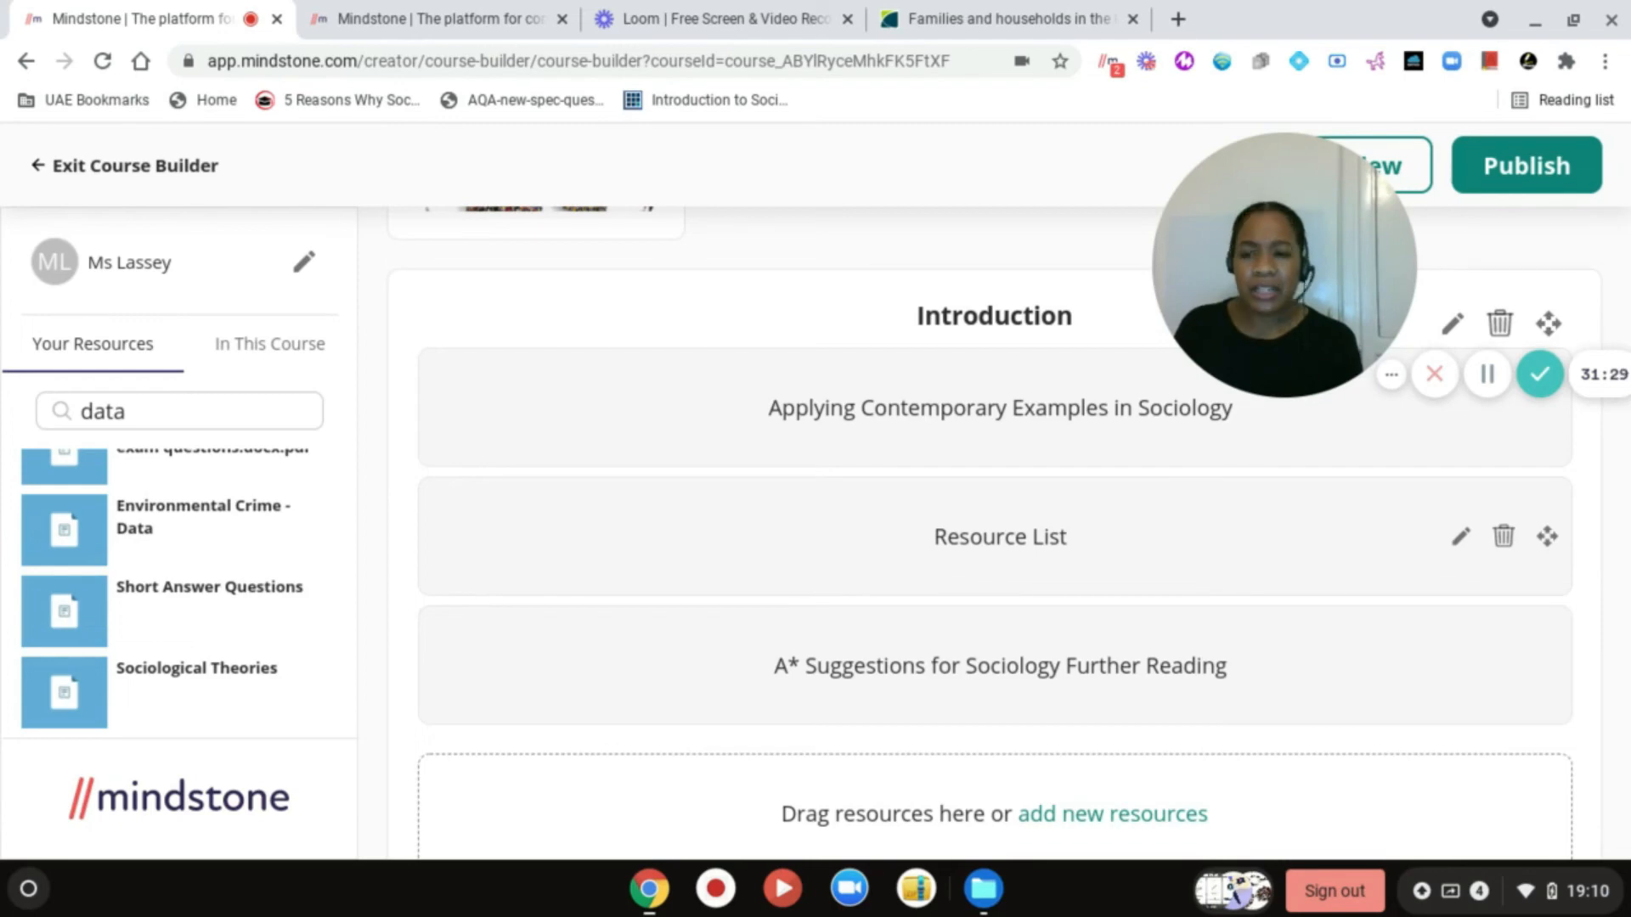
pyautogui.scroll(-2, 1000, 581)
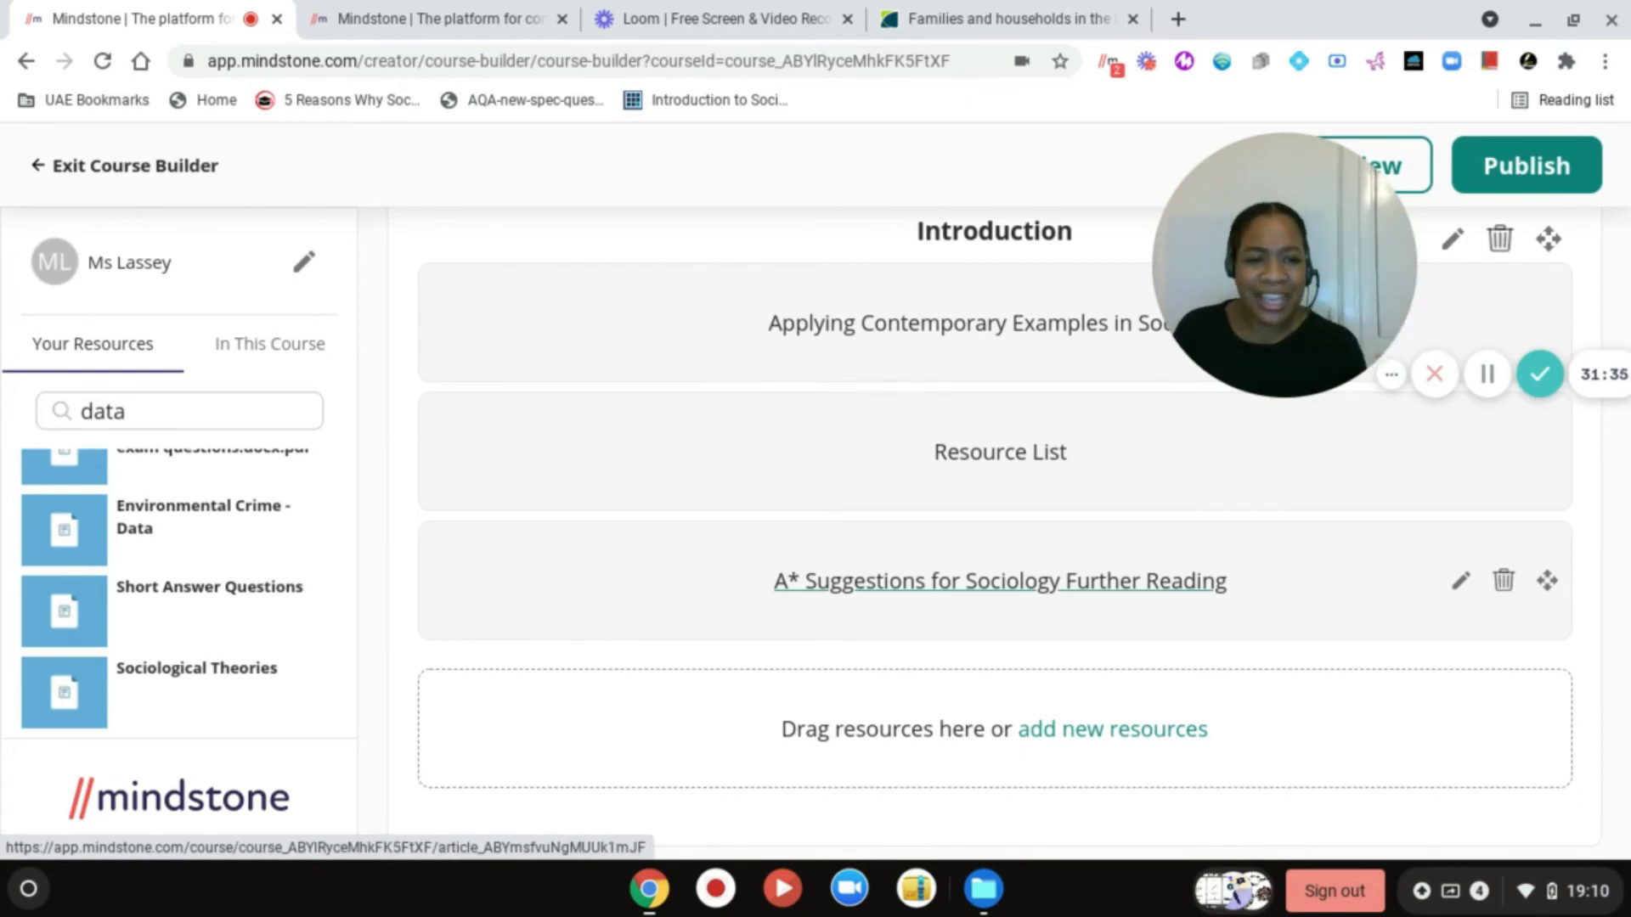
pyautogui.scroll(-3, 1292, 588)
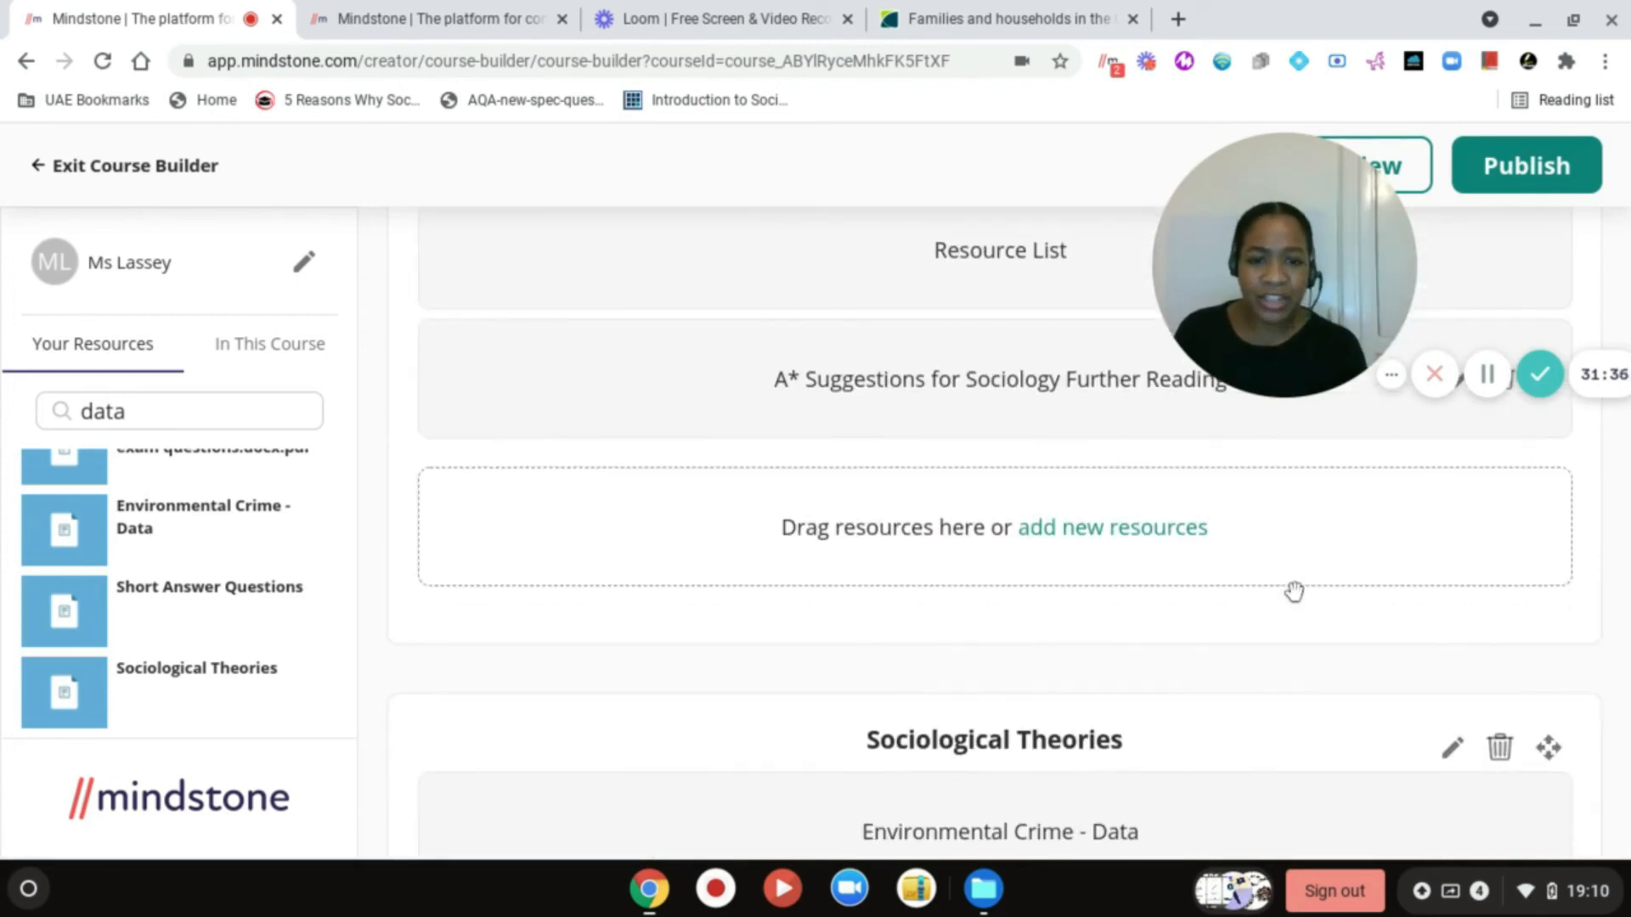
pyautogui.scroll(-10, 1292, 588)
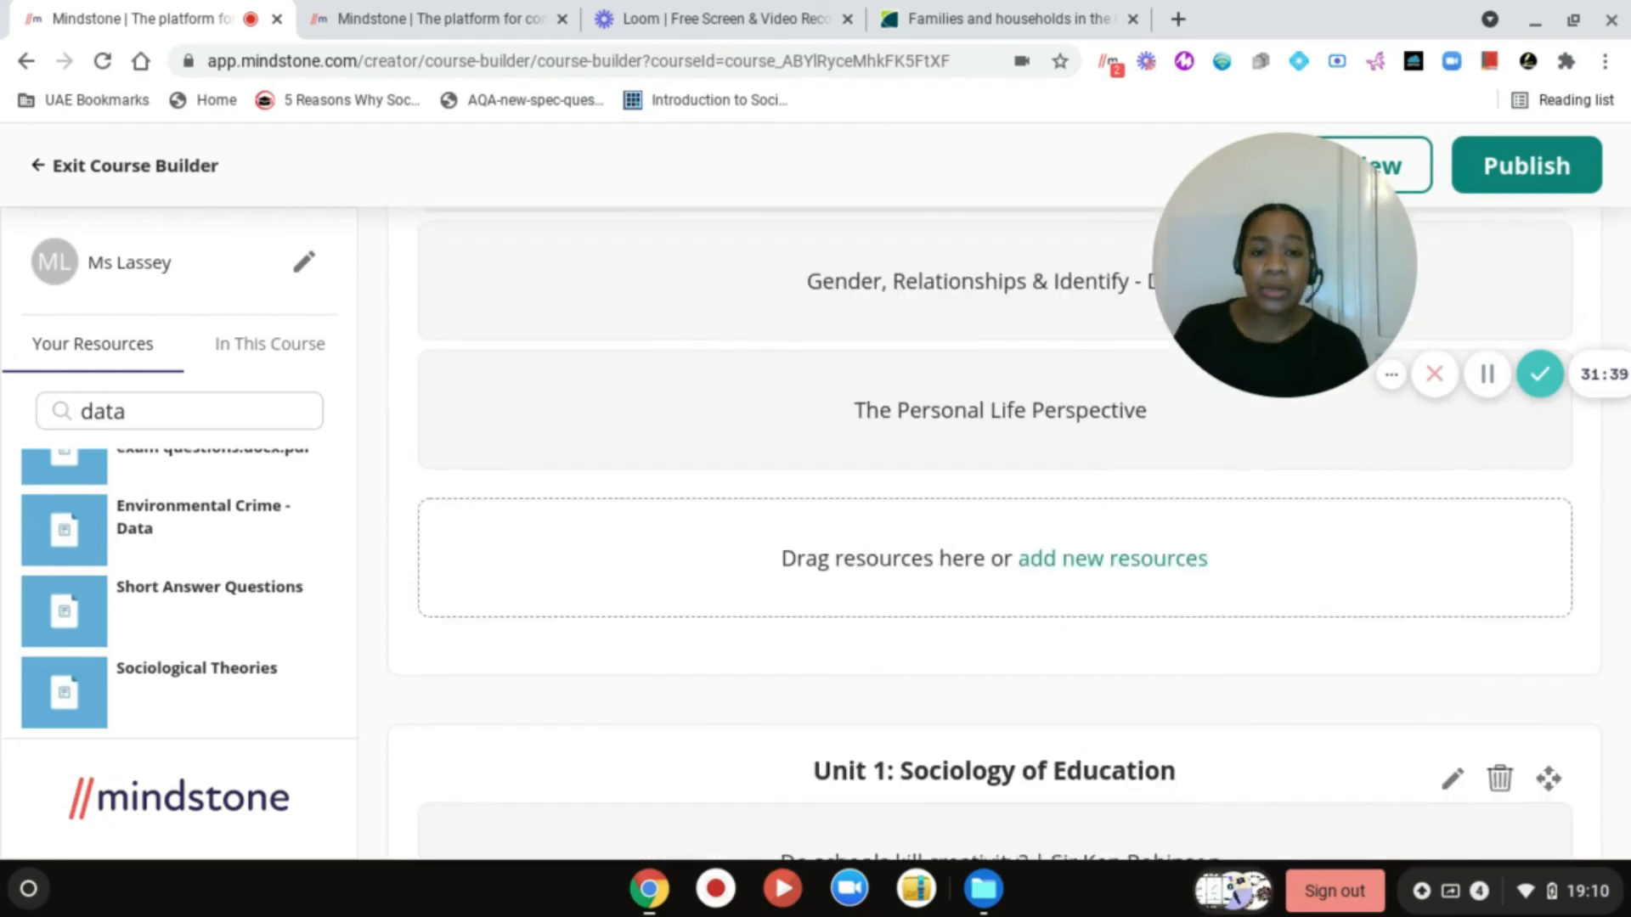
pyautogui.scroll(-6, 1292, 588)
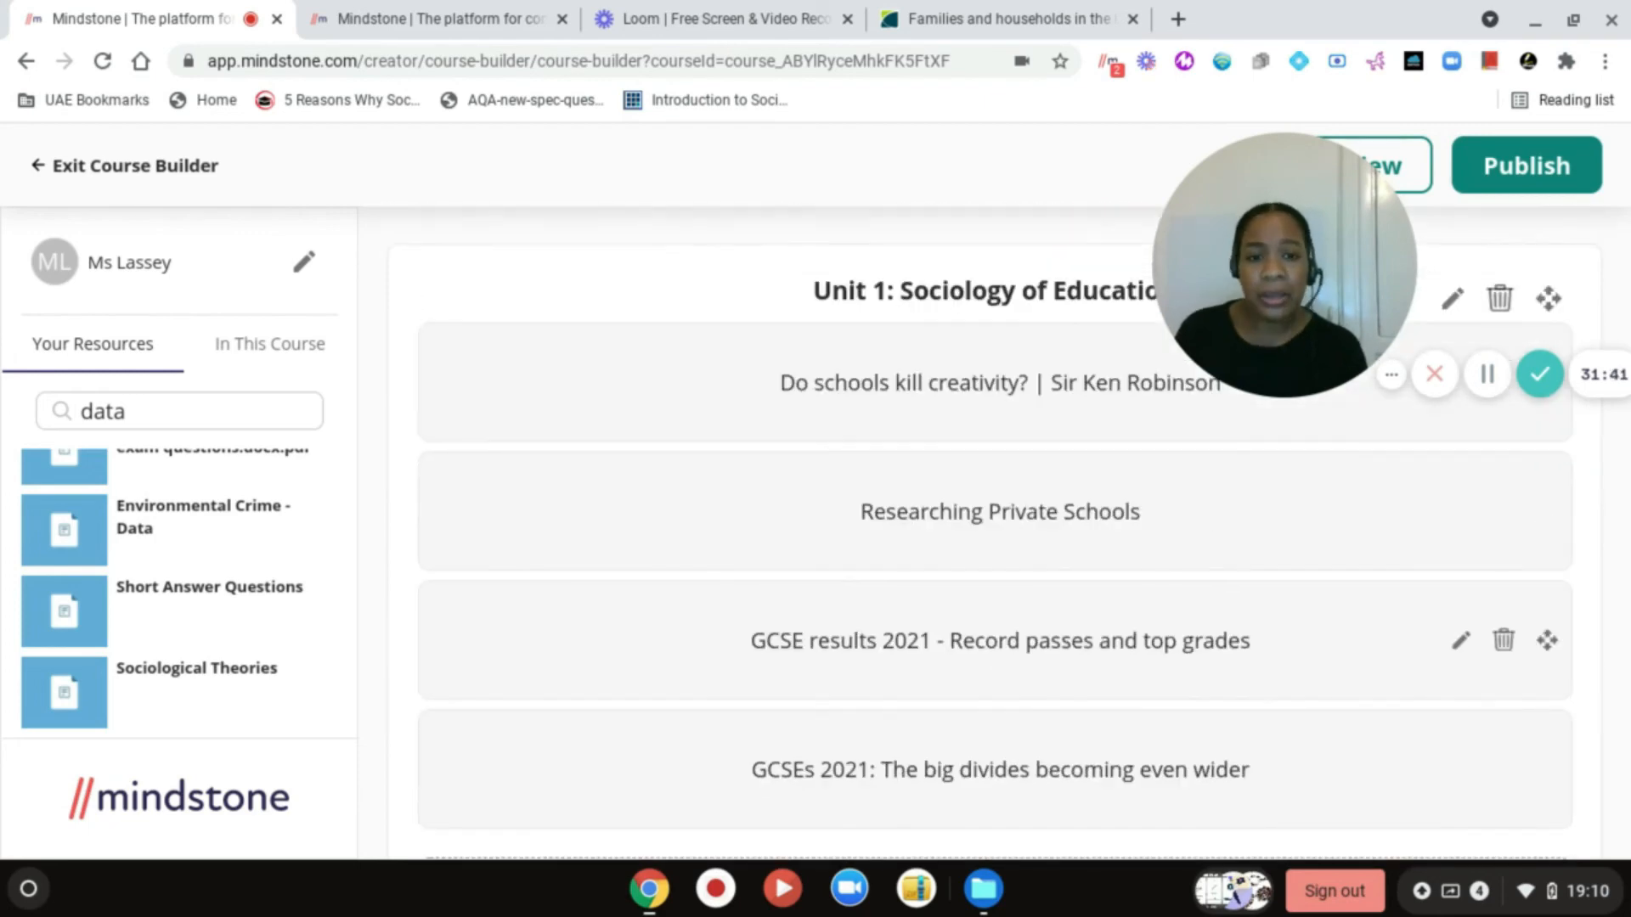
pyautogui.scroll(-1, 1292, 588)
pyautogui.scroll(-1, 994, 527)
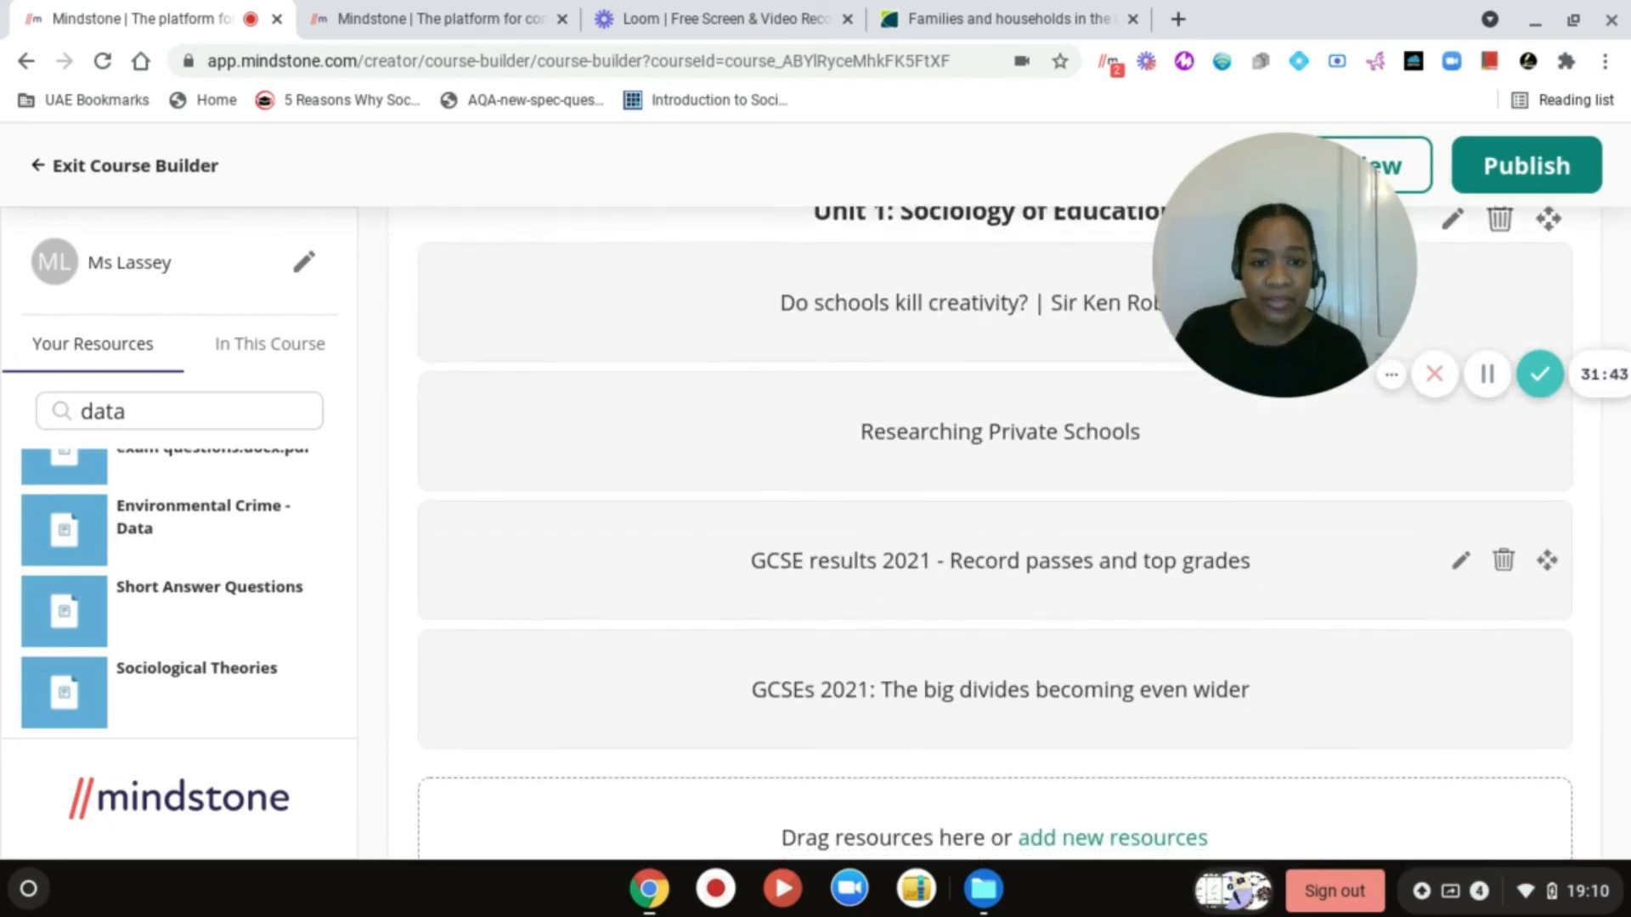
pyautogui.scroll(-7, 994, 526)
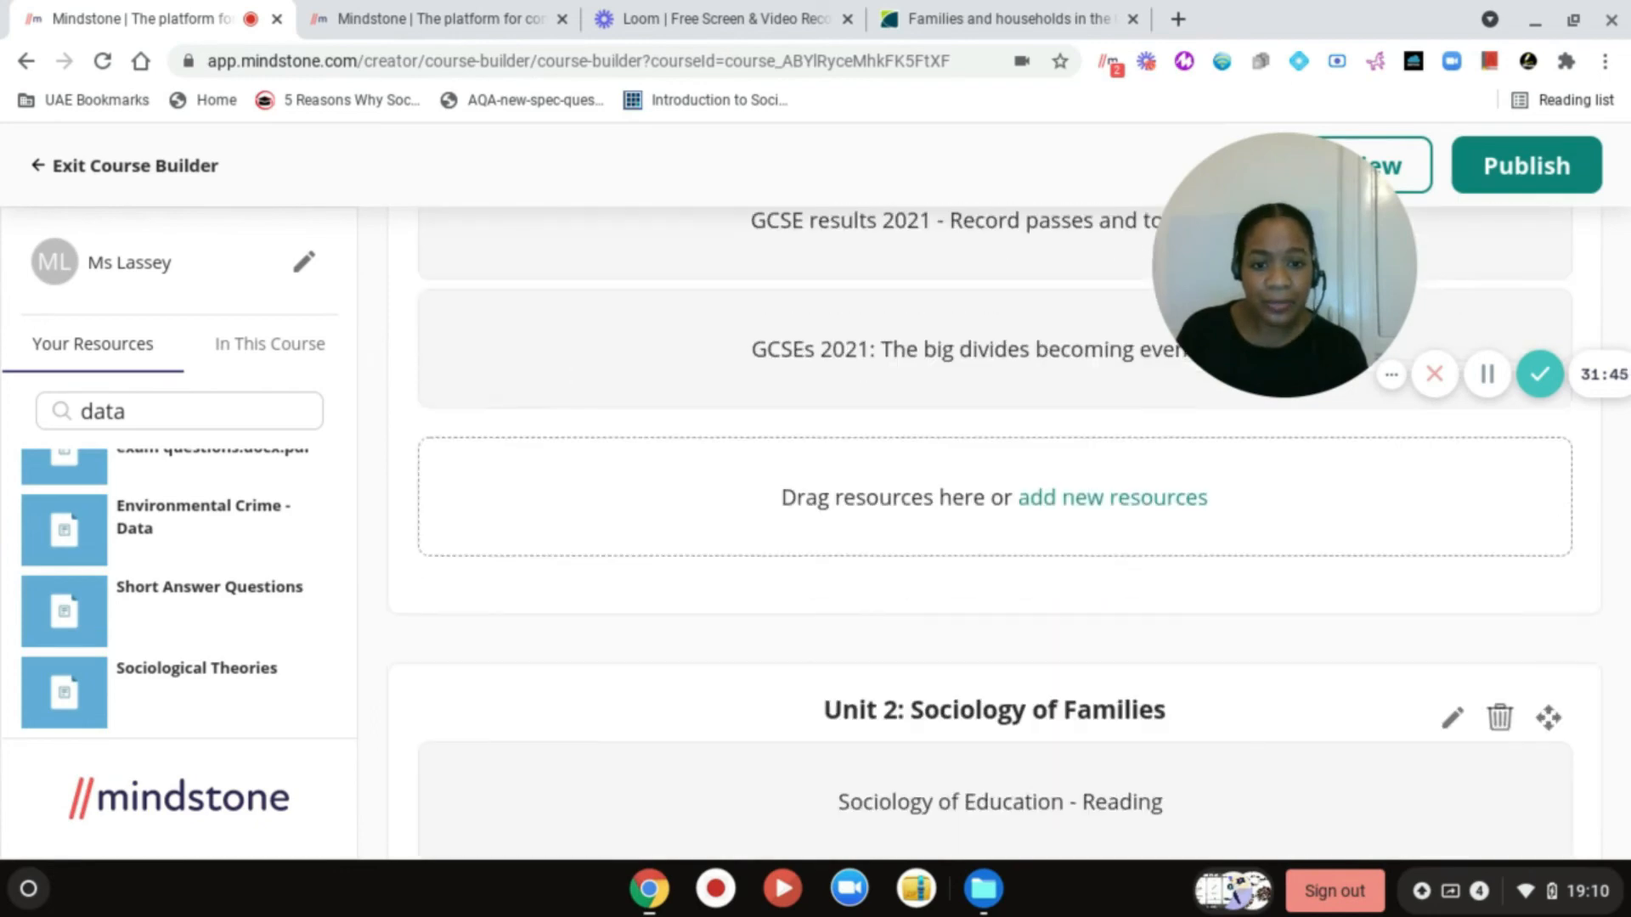
pyautogui.scroll(-3, 994, 459)
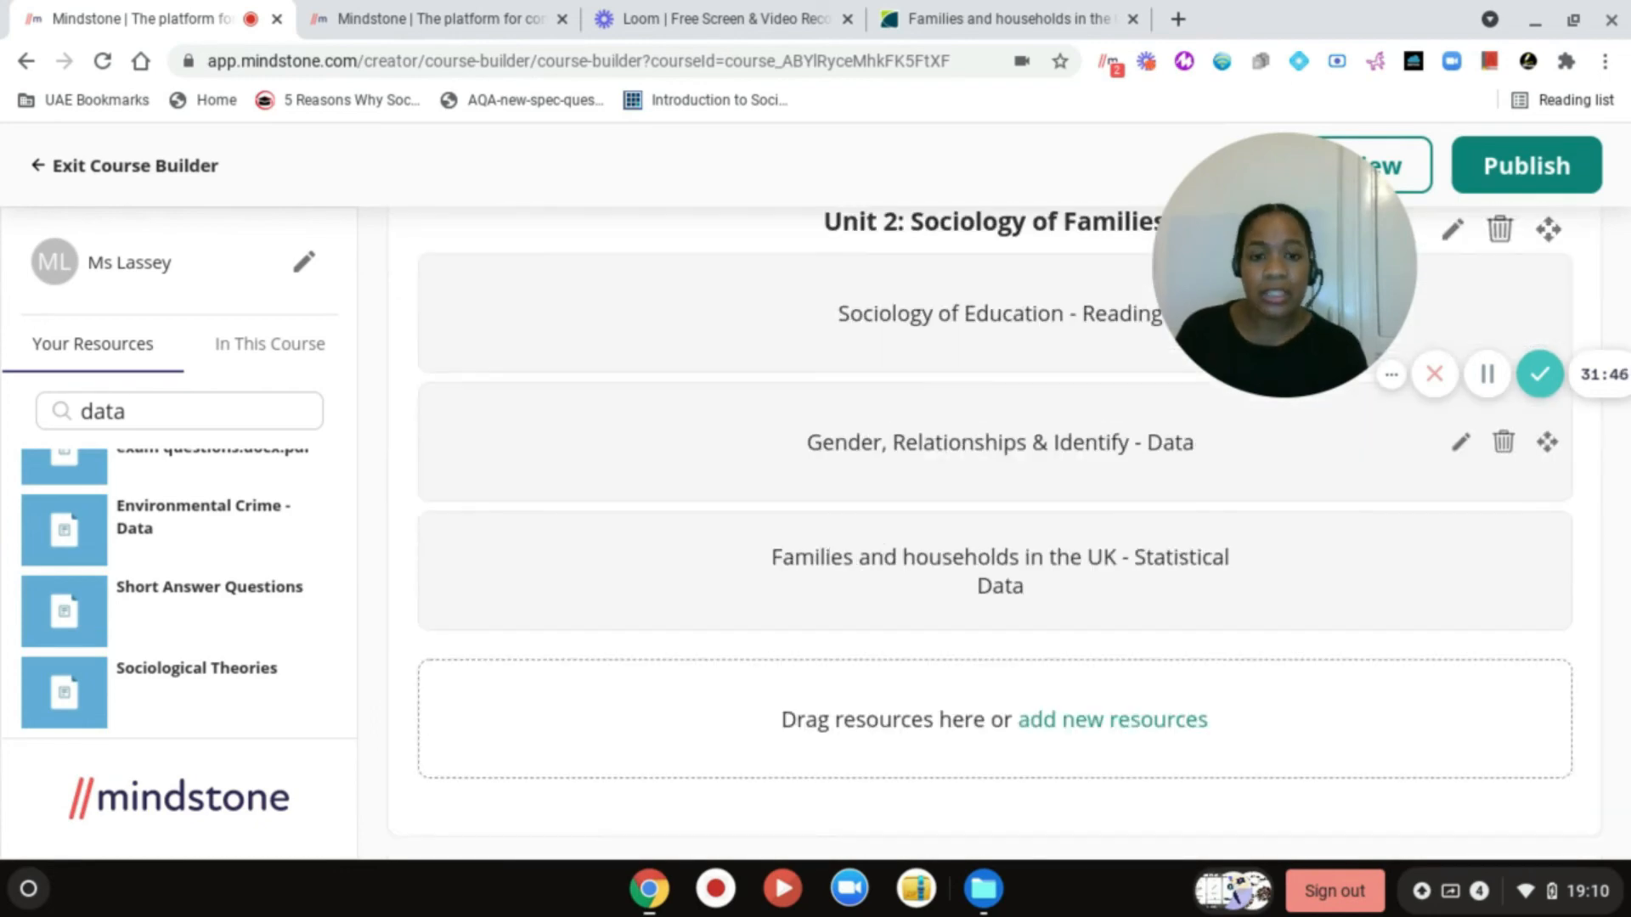
pyautogui.scroll(-7, 994, 527)
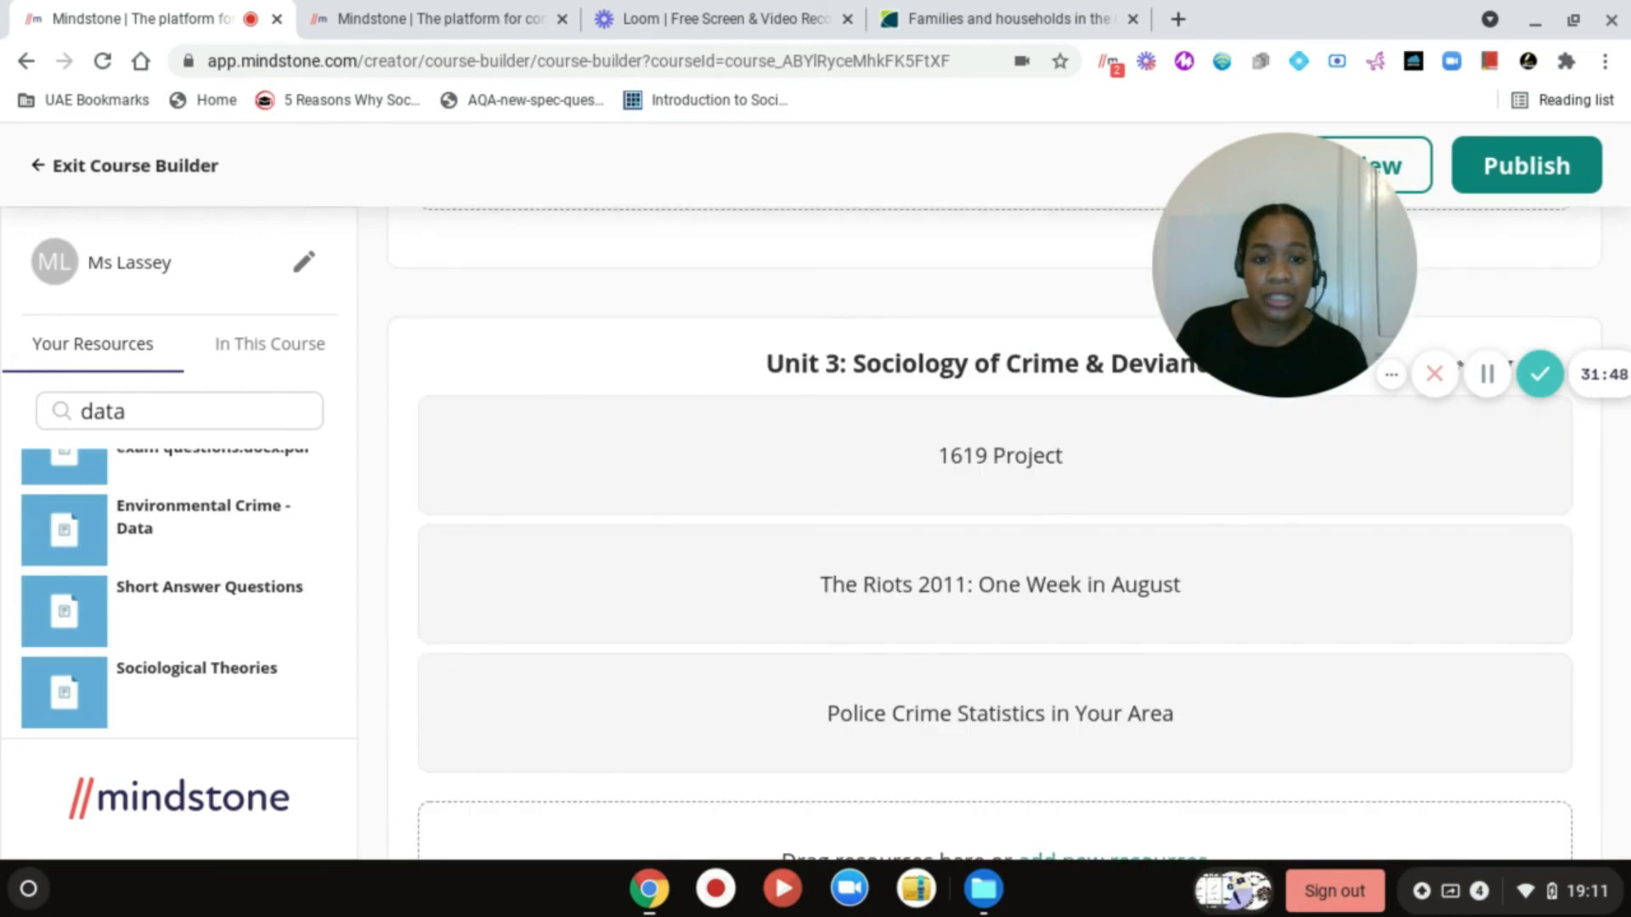
pyautogui.scroll(-10, 993, 527)
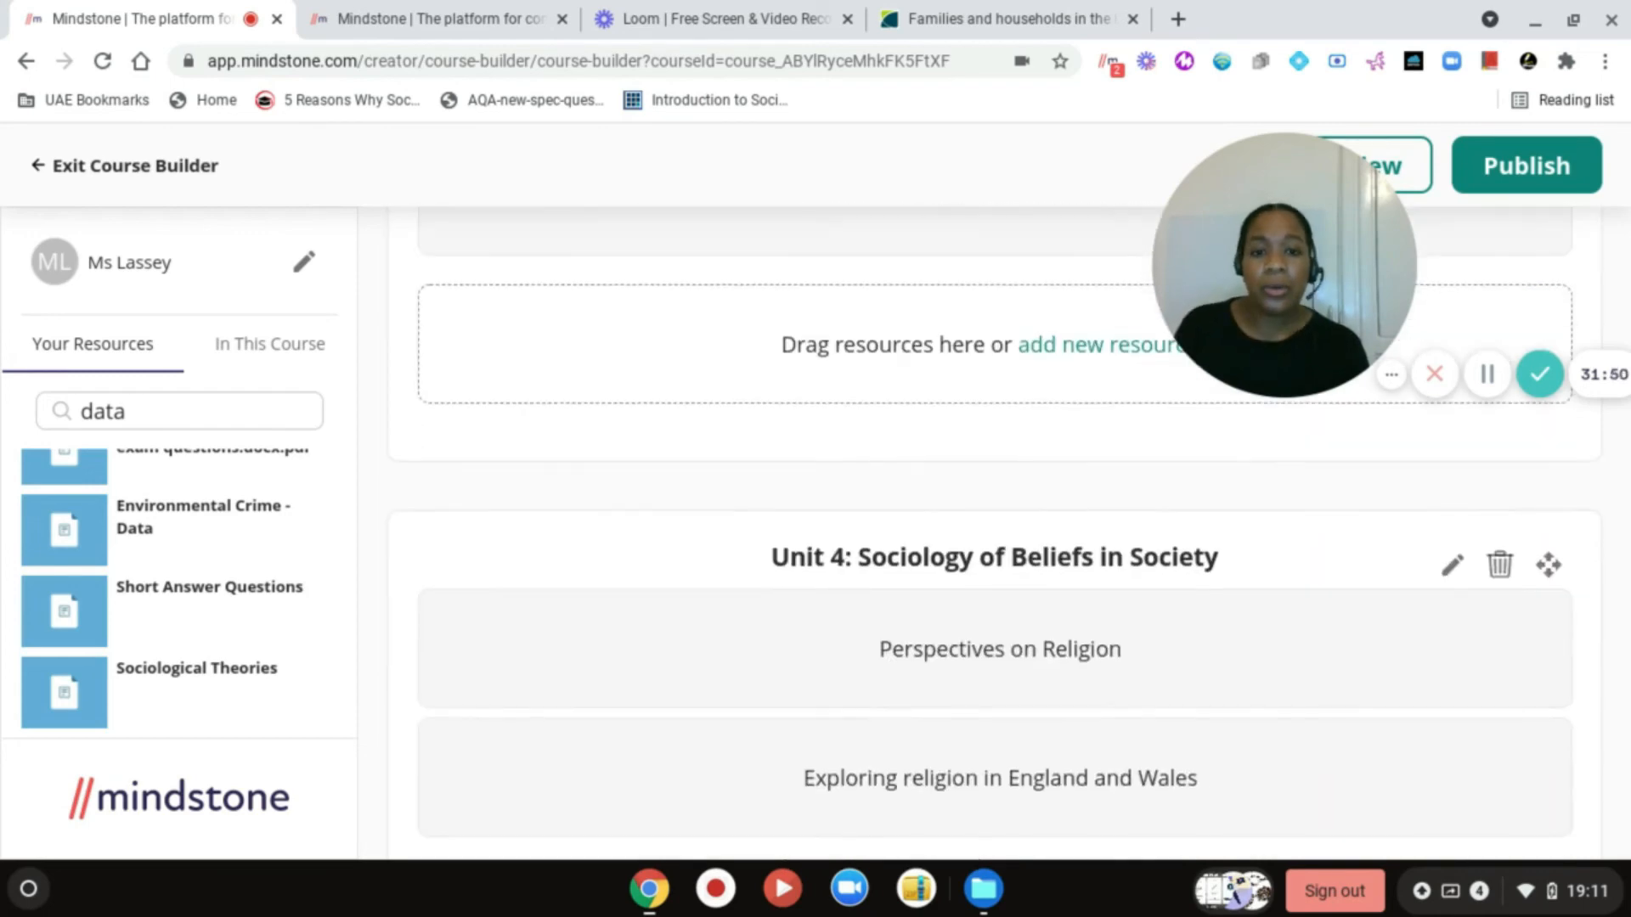
pyautogui.scroll(-6, 994, 527)
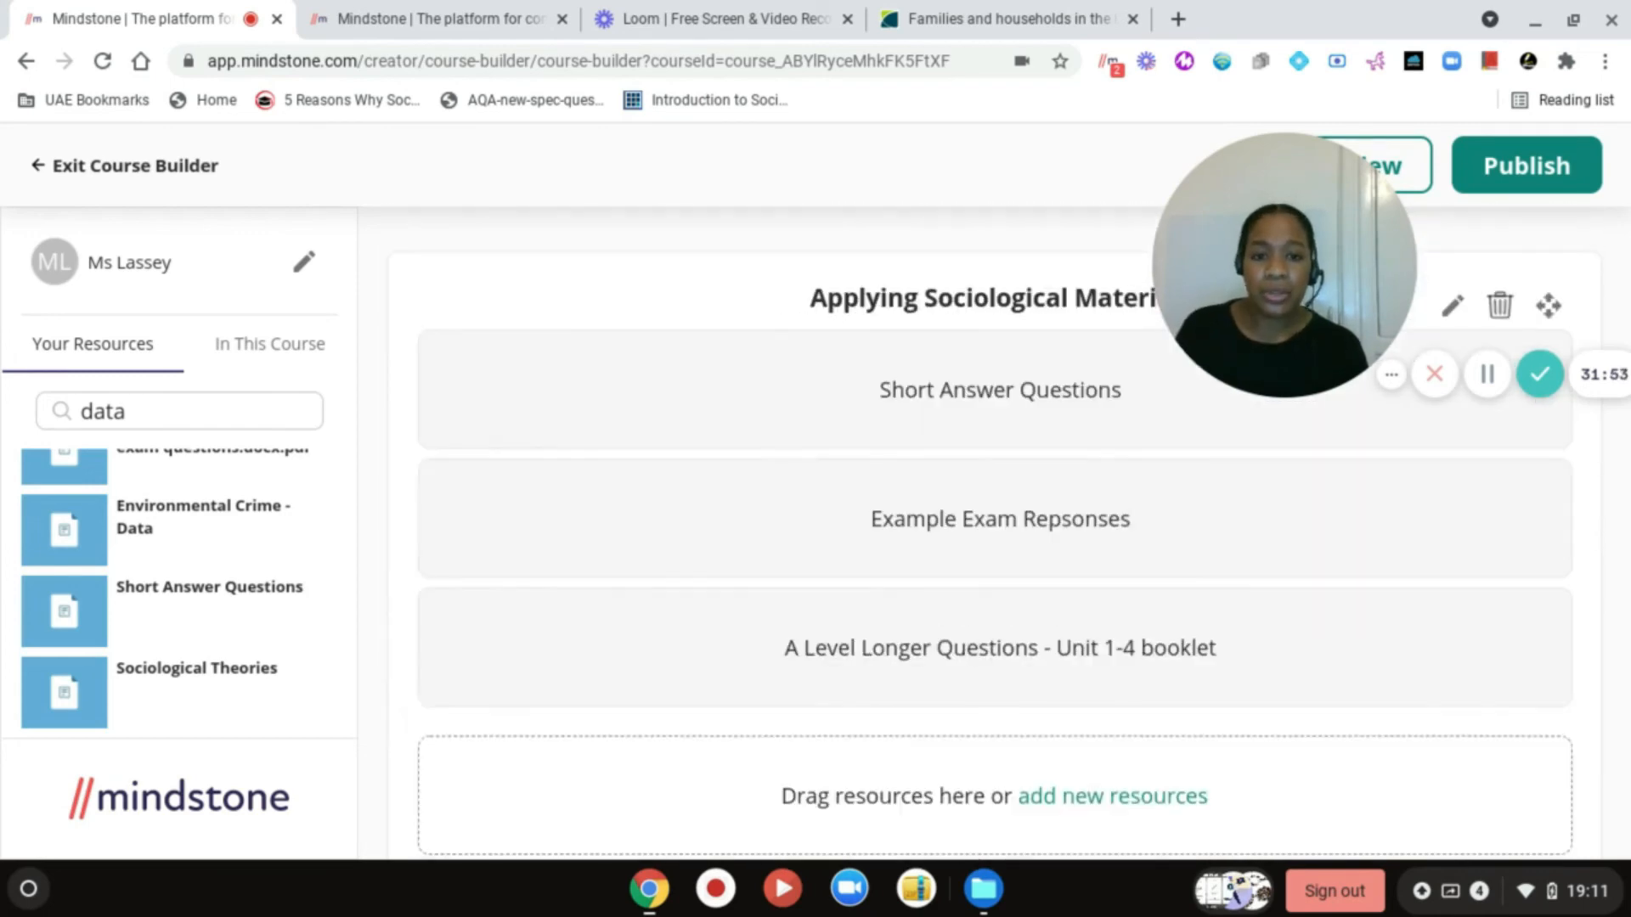
pyautogui.scroll(-1, 1283, 441)
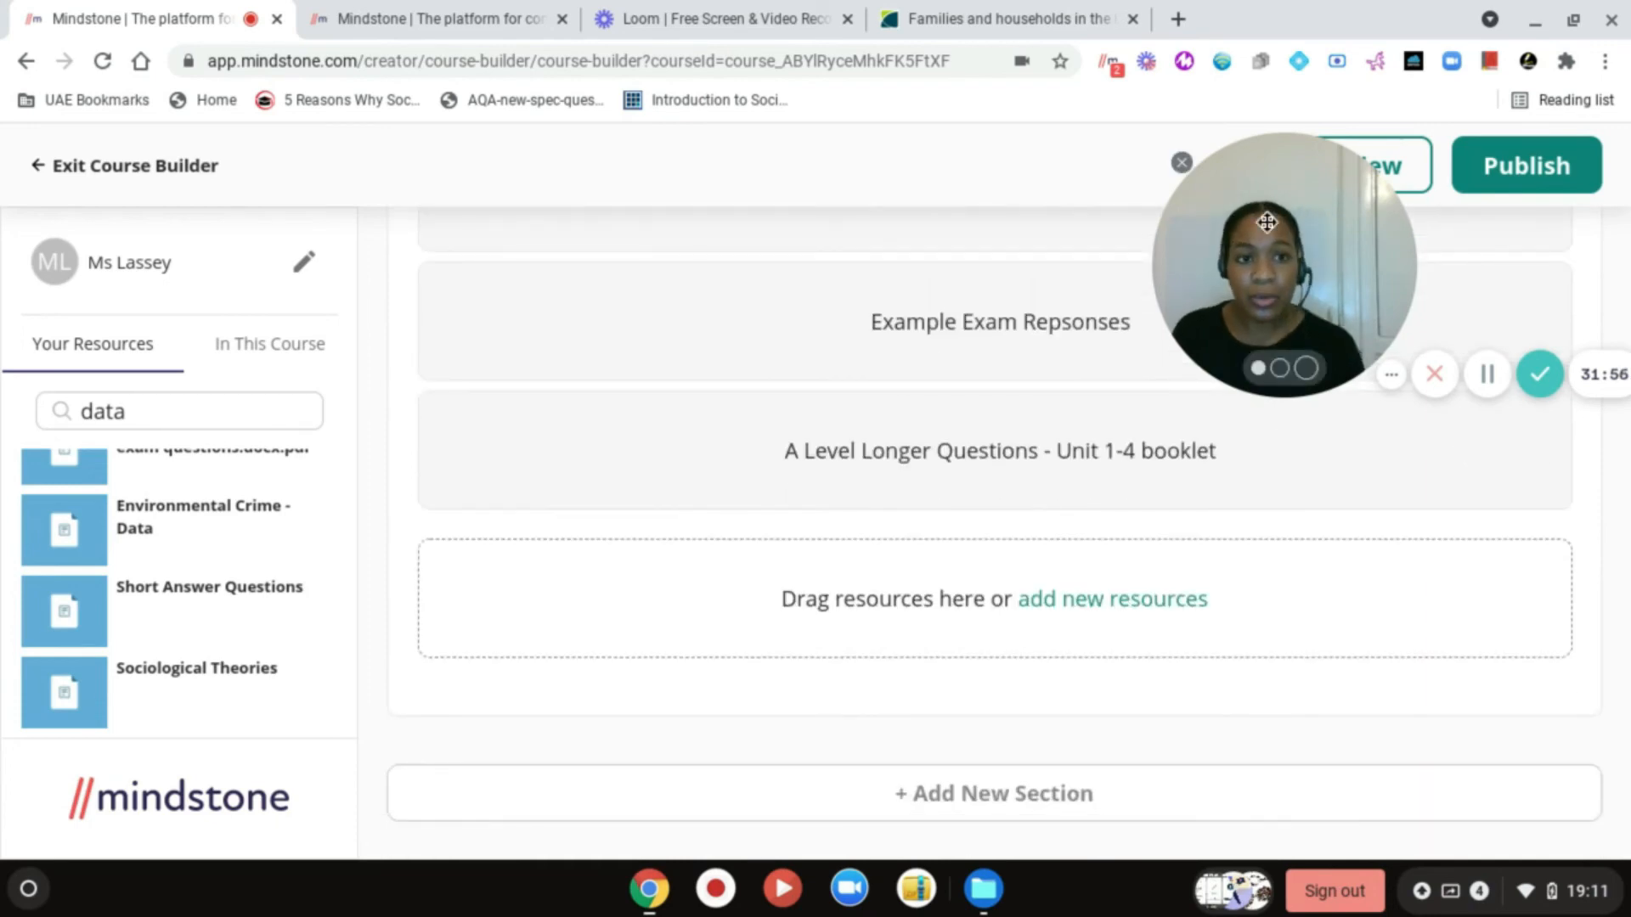
# - Open the course's preview page and examine its learning description and contents list
pyautogui.moveTo(1286, 211); pyautogui.dragTo(167, 704)
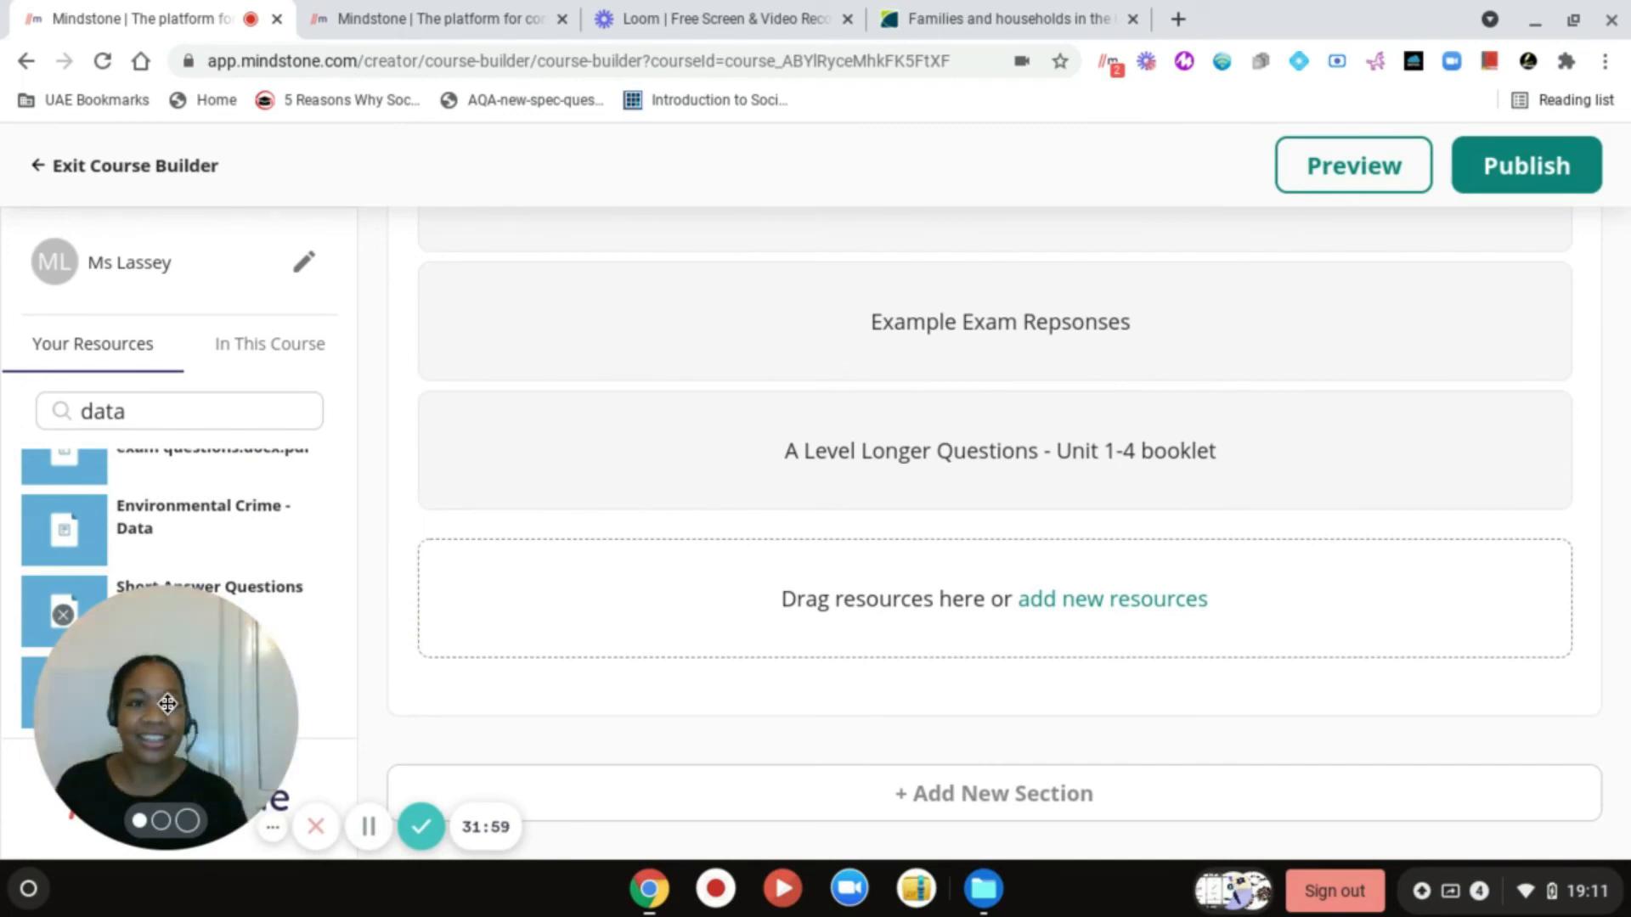
pyautogui.click(1298, 164)
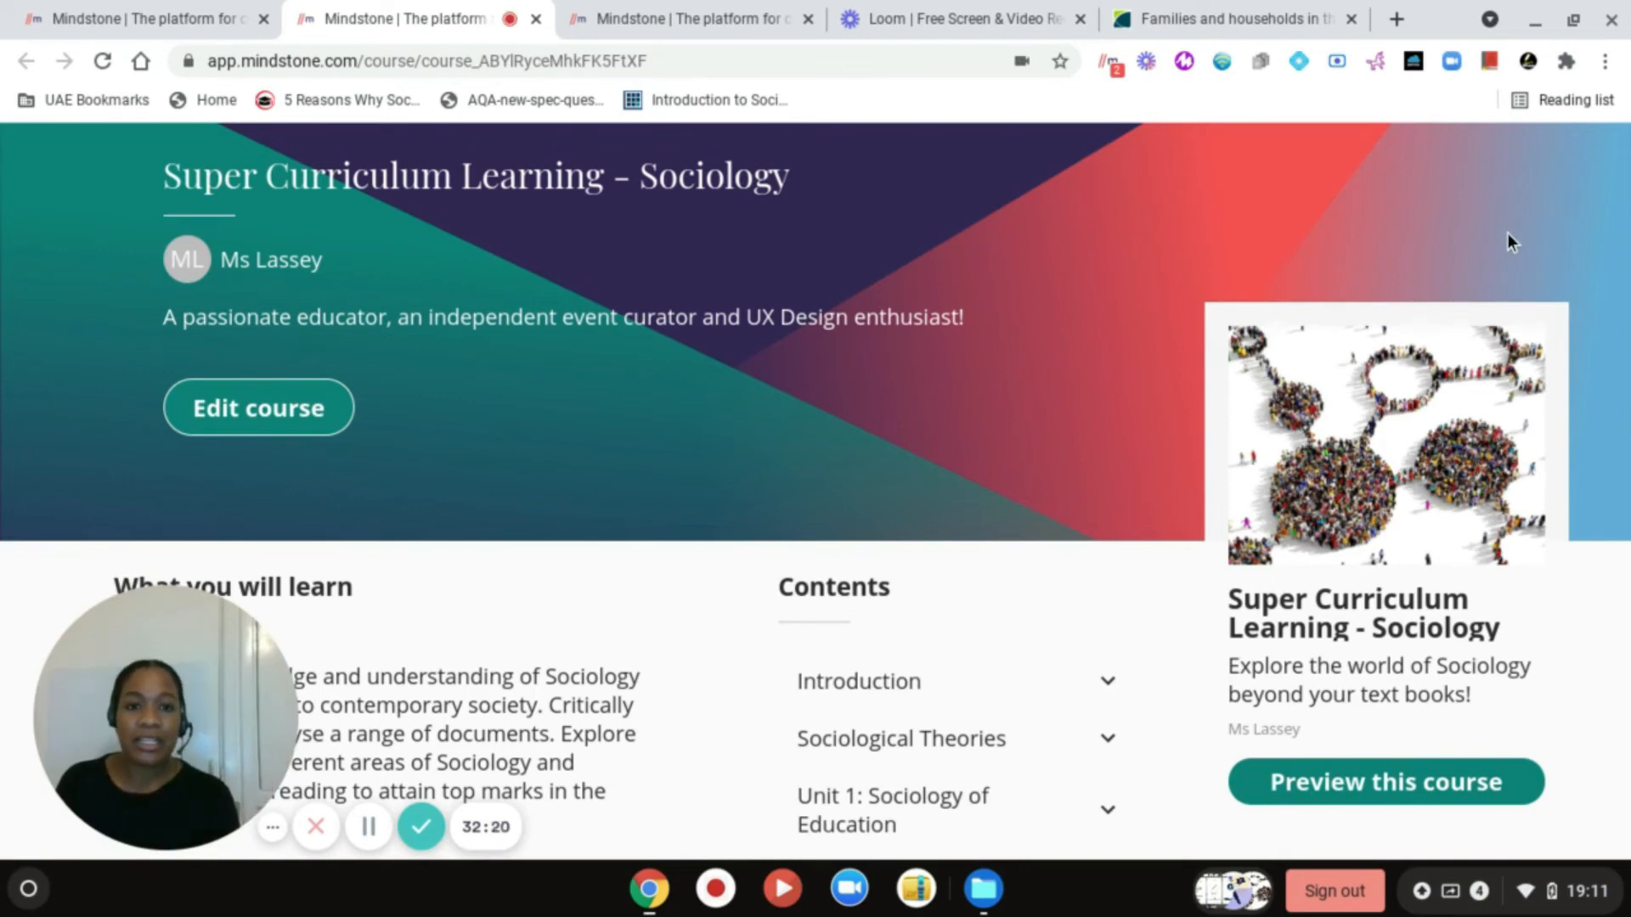
pyautogui.scroll(-3, 1507, 233)
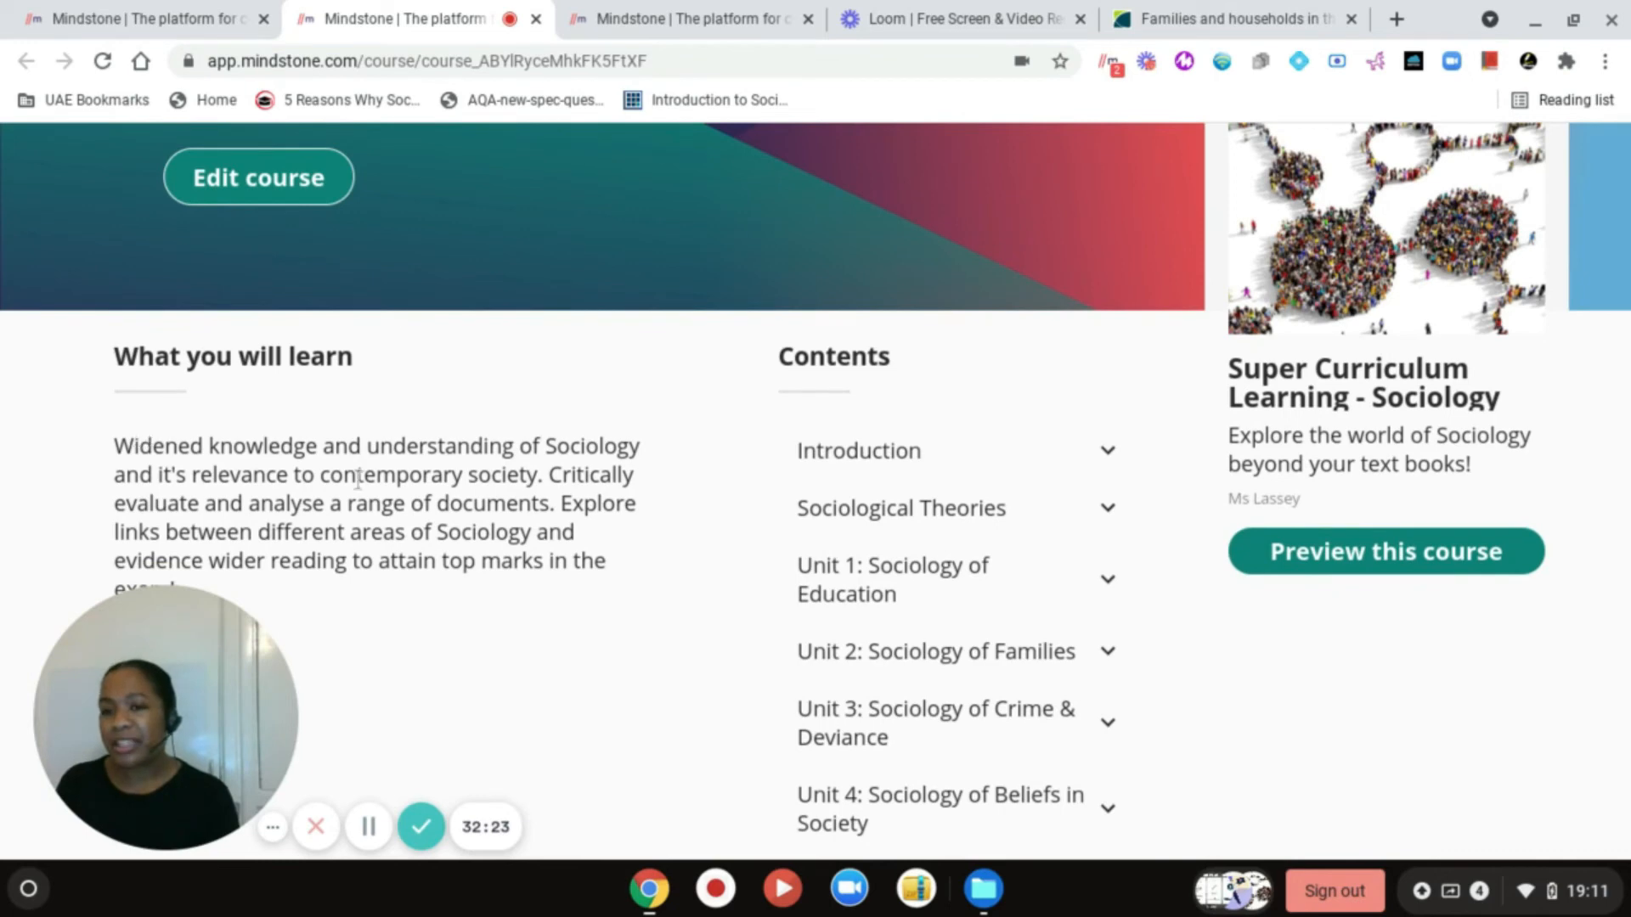
pyautogui.scroll(-1, 367, 491)
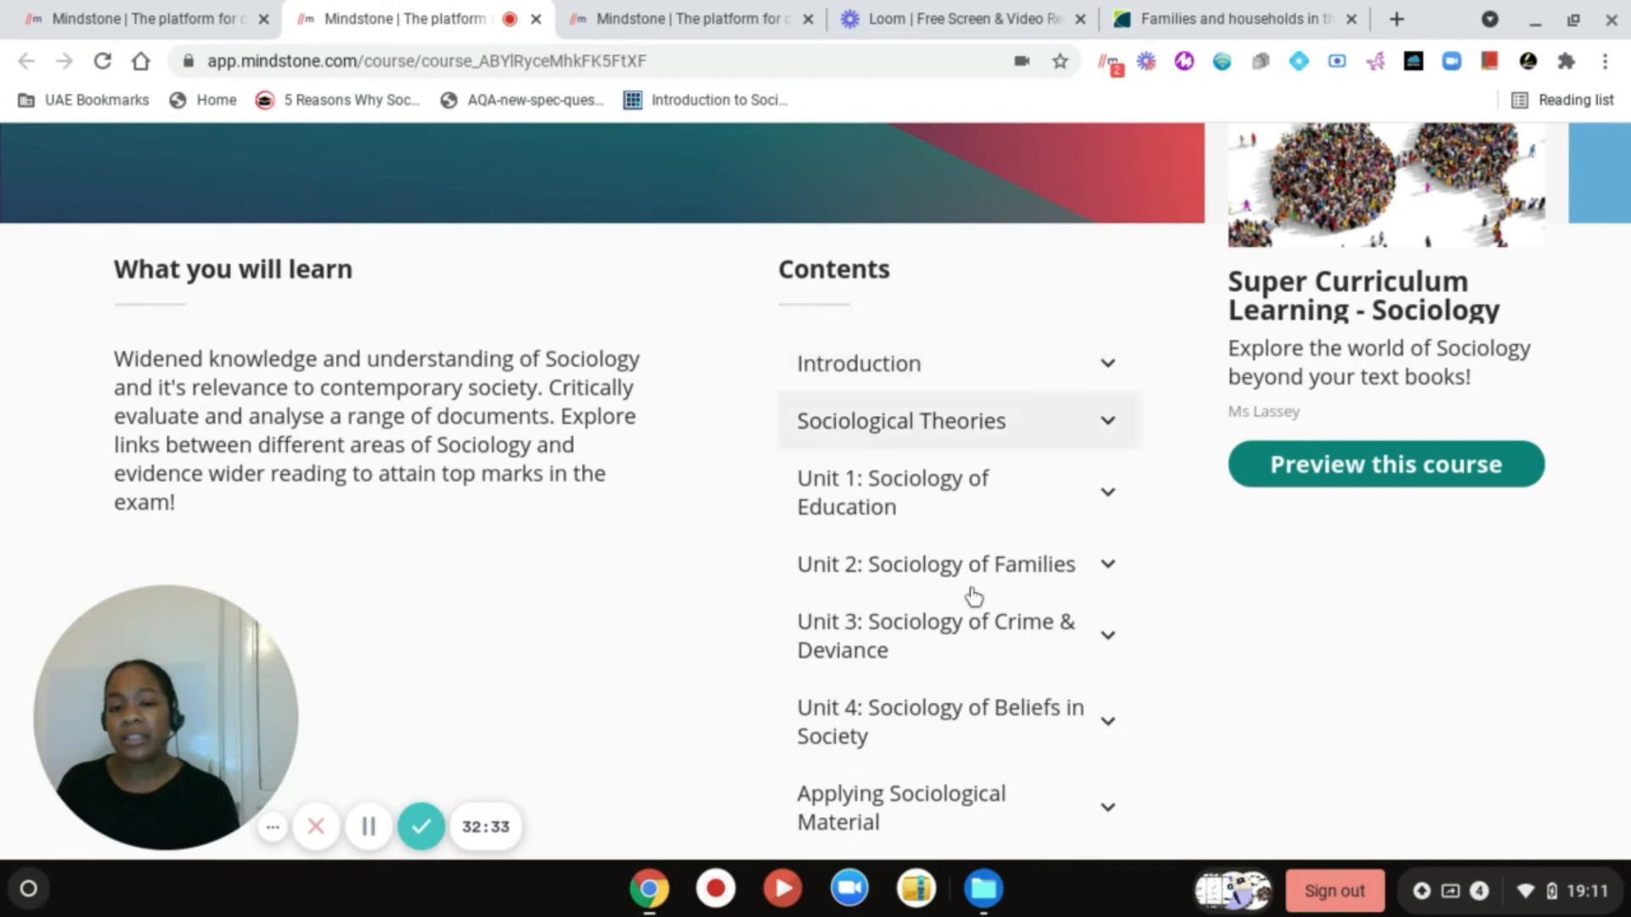
# - Expand each section of the previewed contents in order, from Introduction to Applying Sociological Material, to check its resources
pyautogui.click(1100, 371)
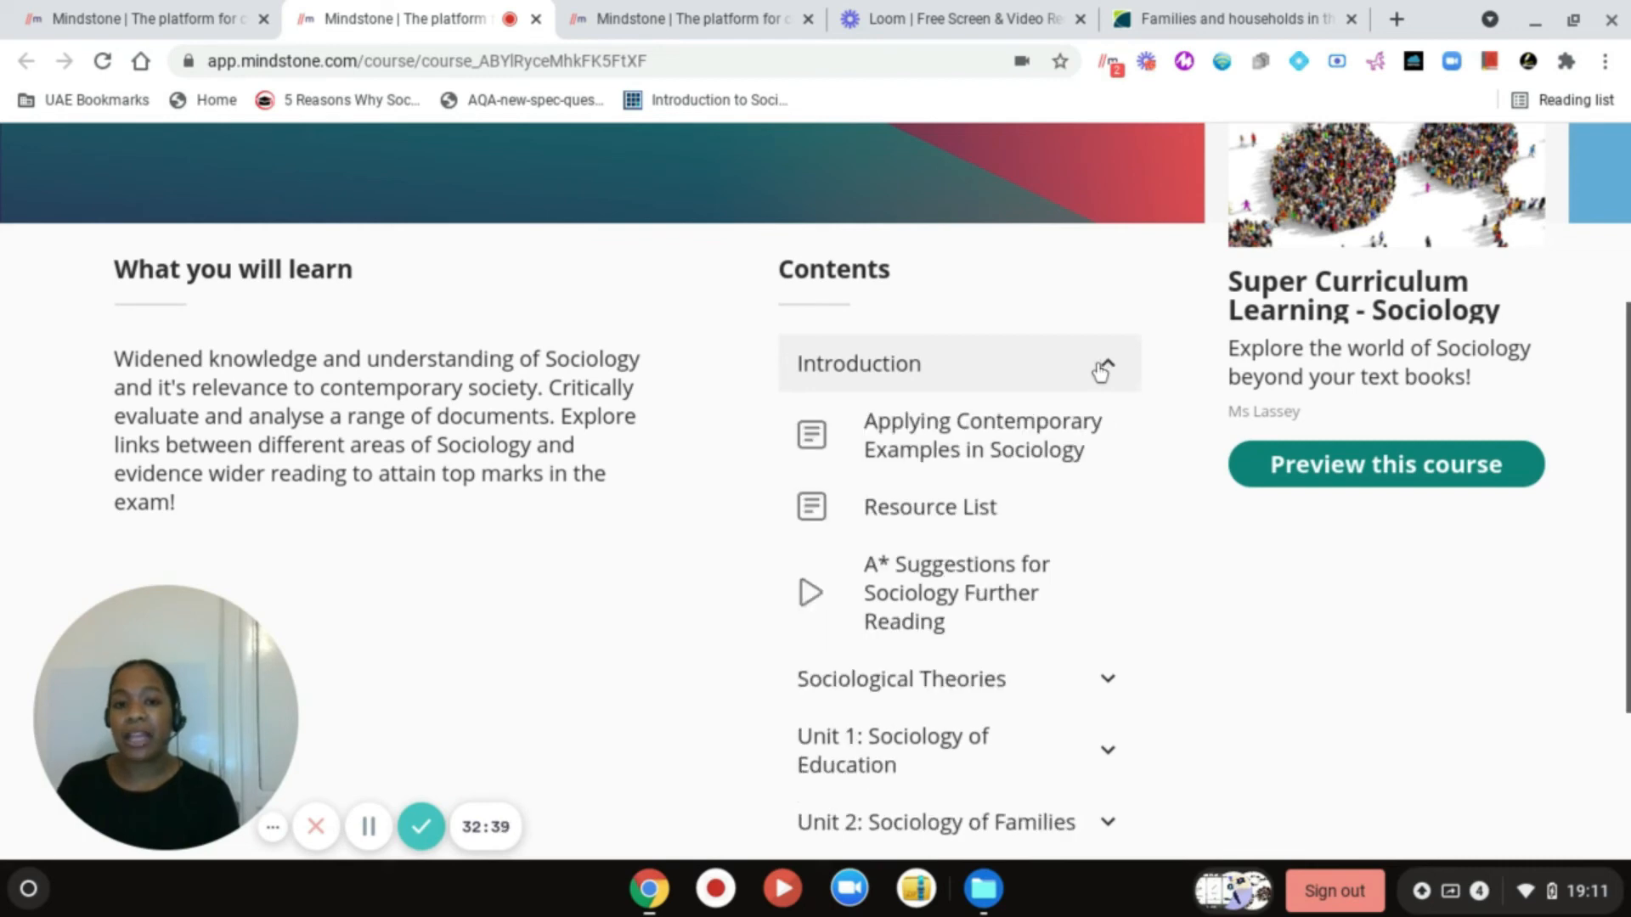
pyautogui.scroll(-3, 1100, 372)
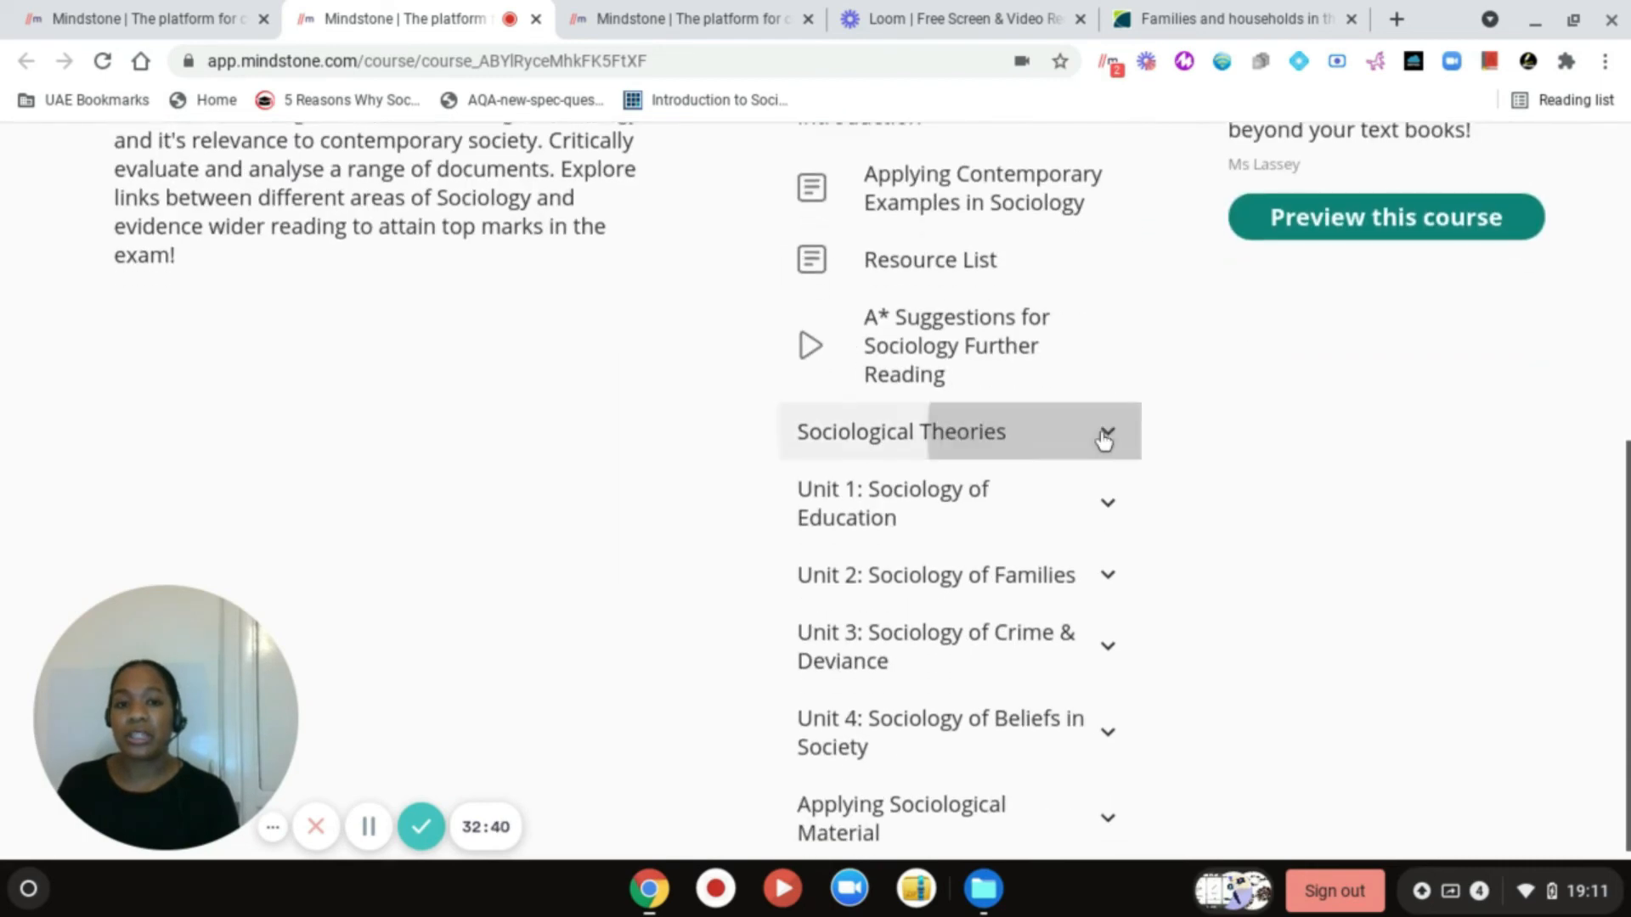
pyautogui.click(1103, 435)
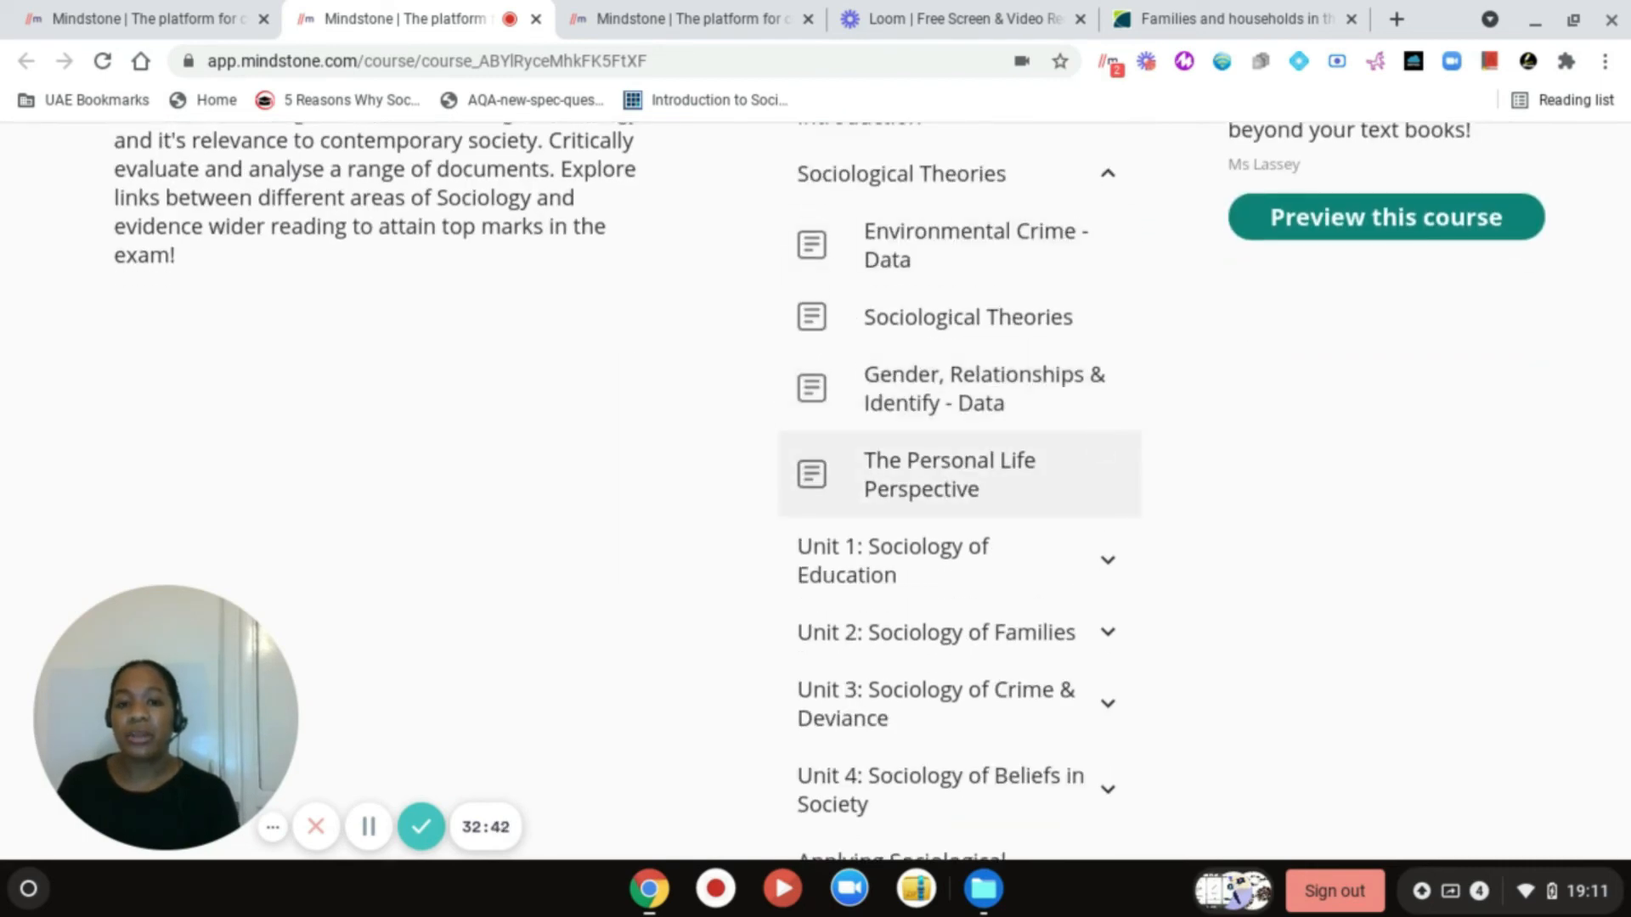
pyautogui.click(1100, 563)
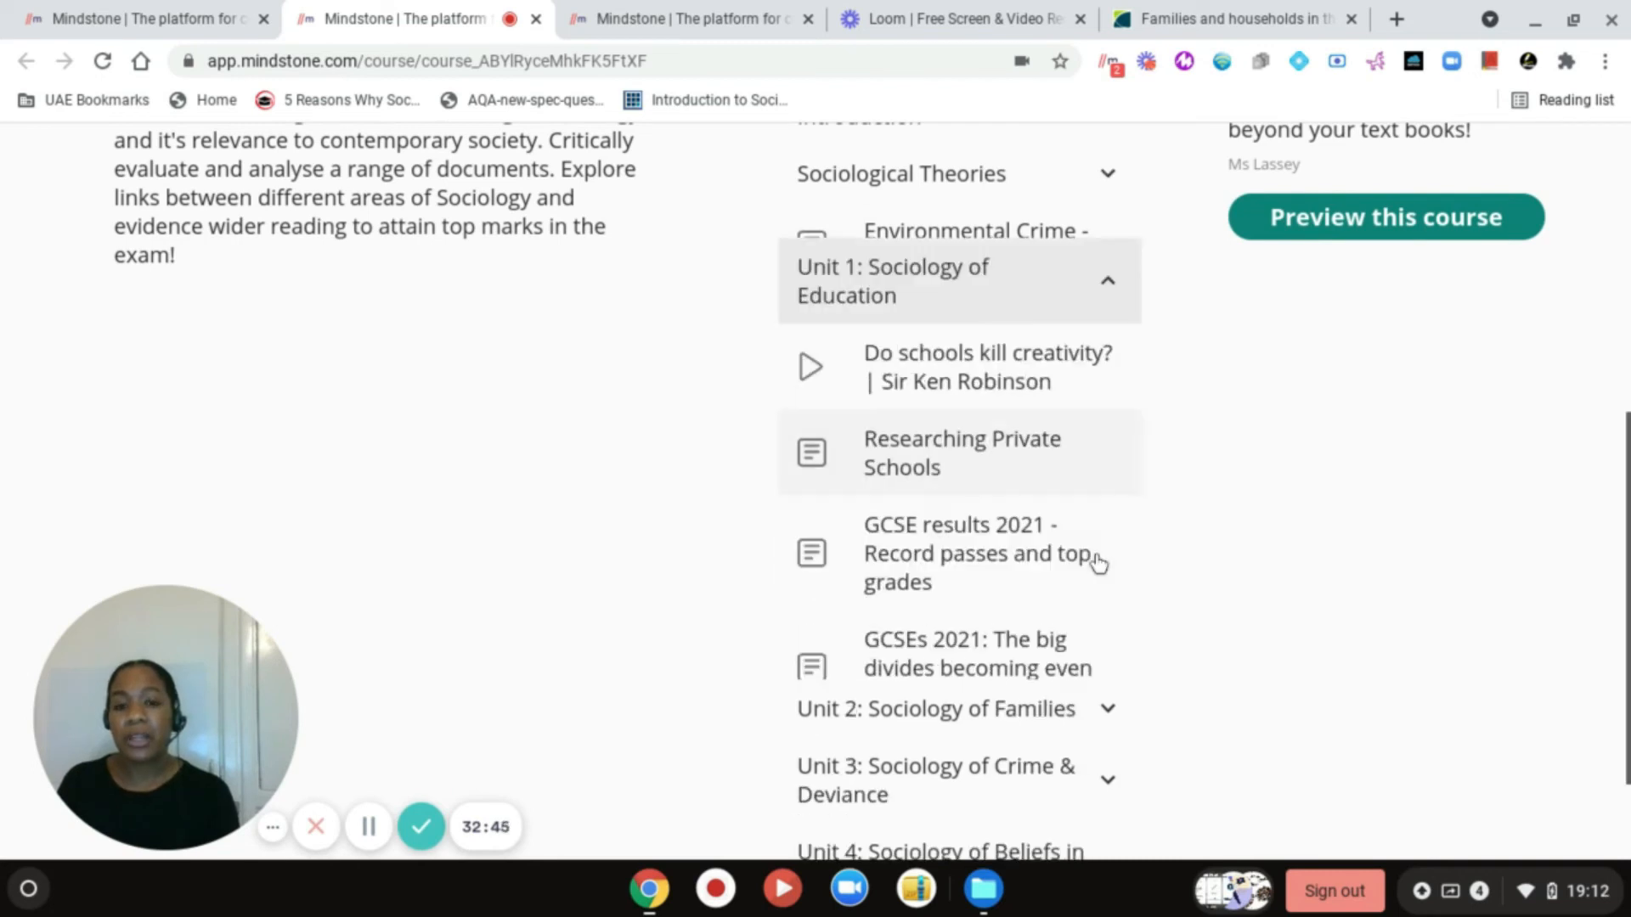
pyautogui.scroll(-1, 1096, 564)
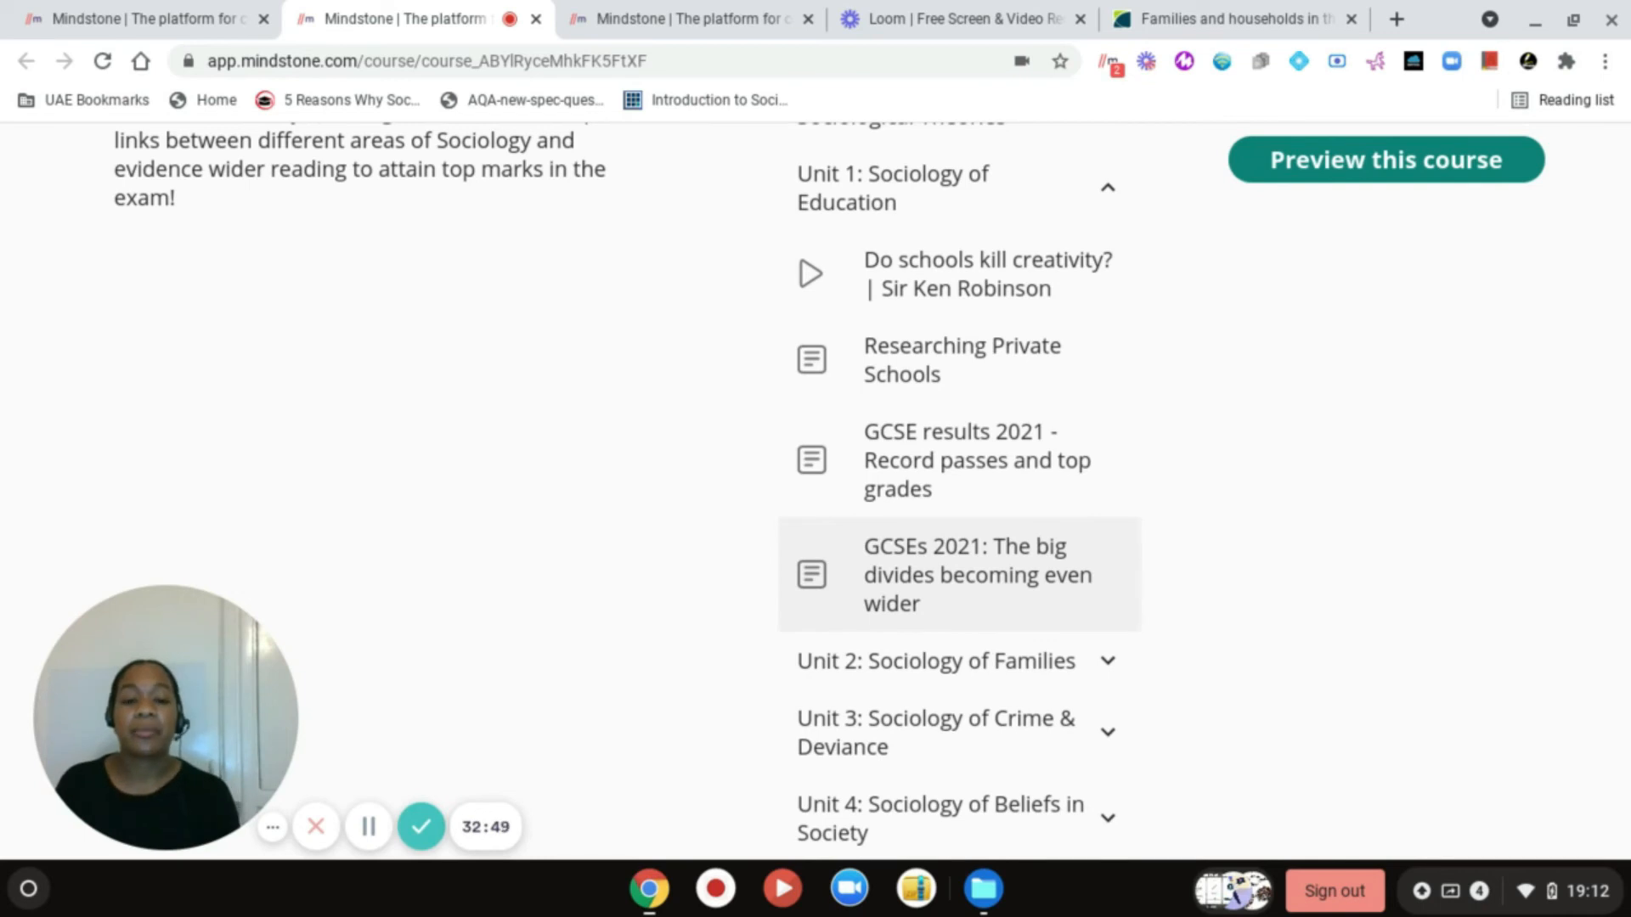
pyautogui.scroll(-1, 960, 493)
pyautogui.click(1102, 563)
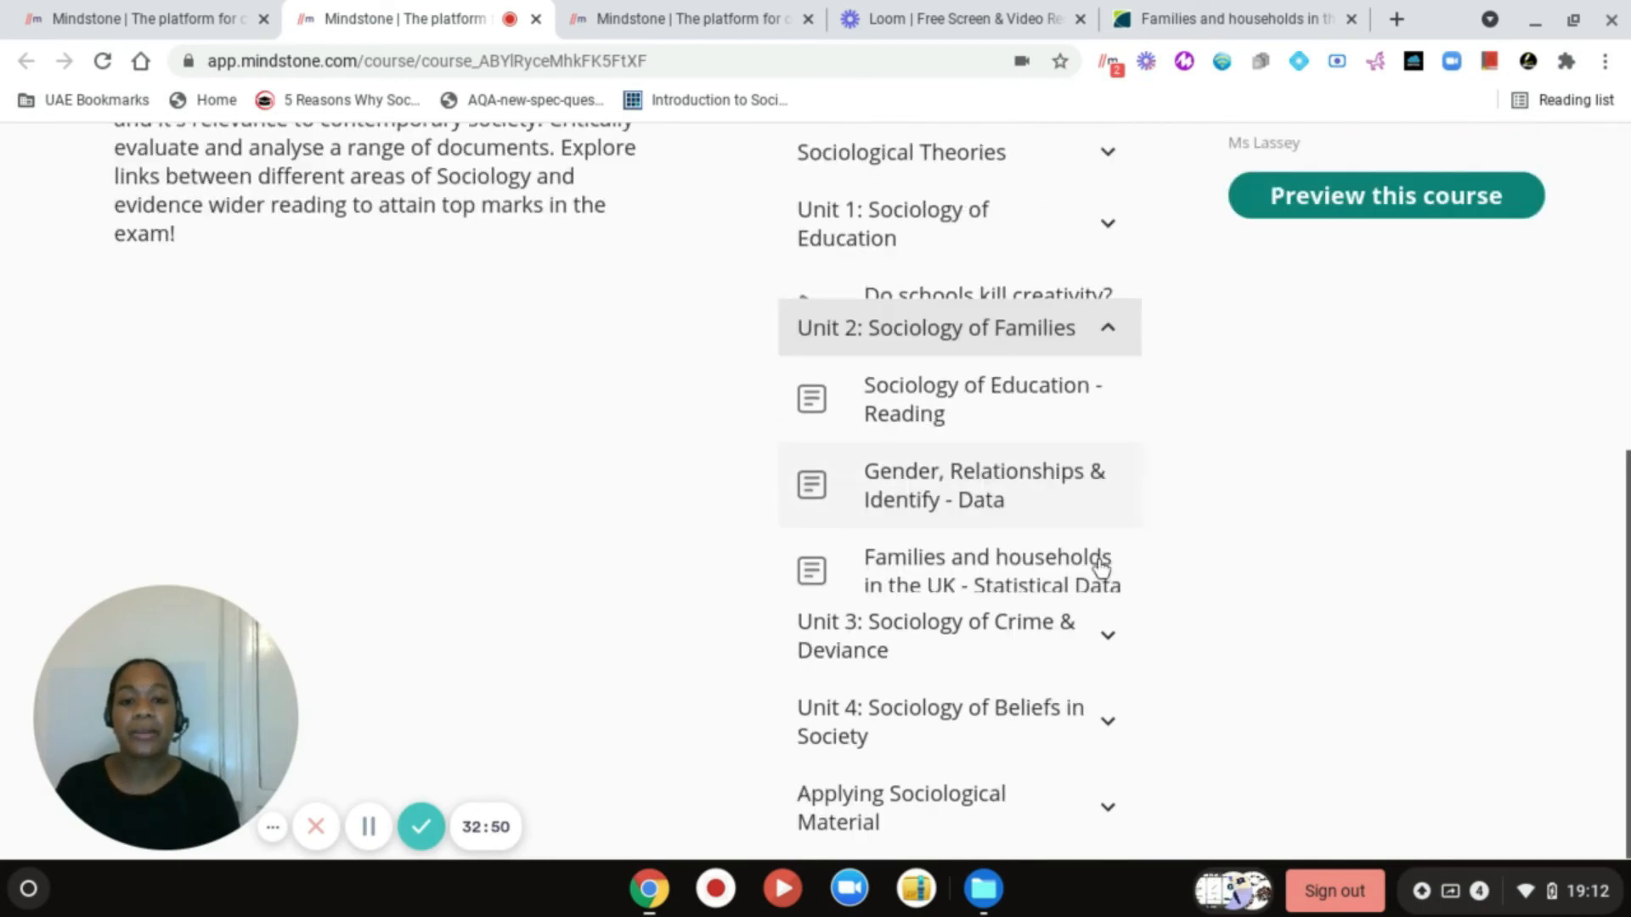
pyautogui.click(1096, 624)
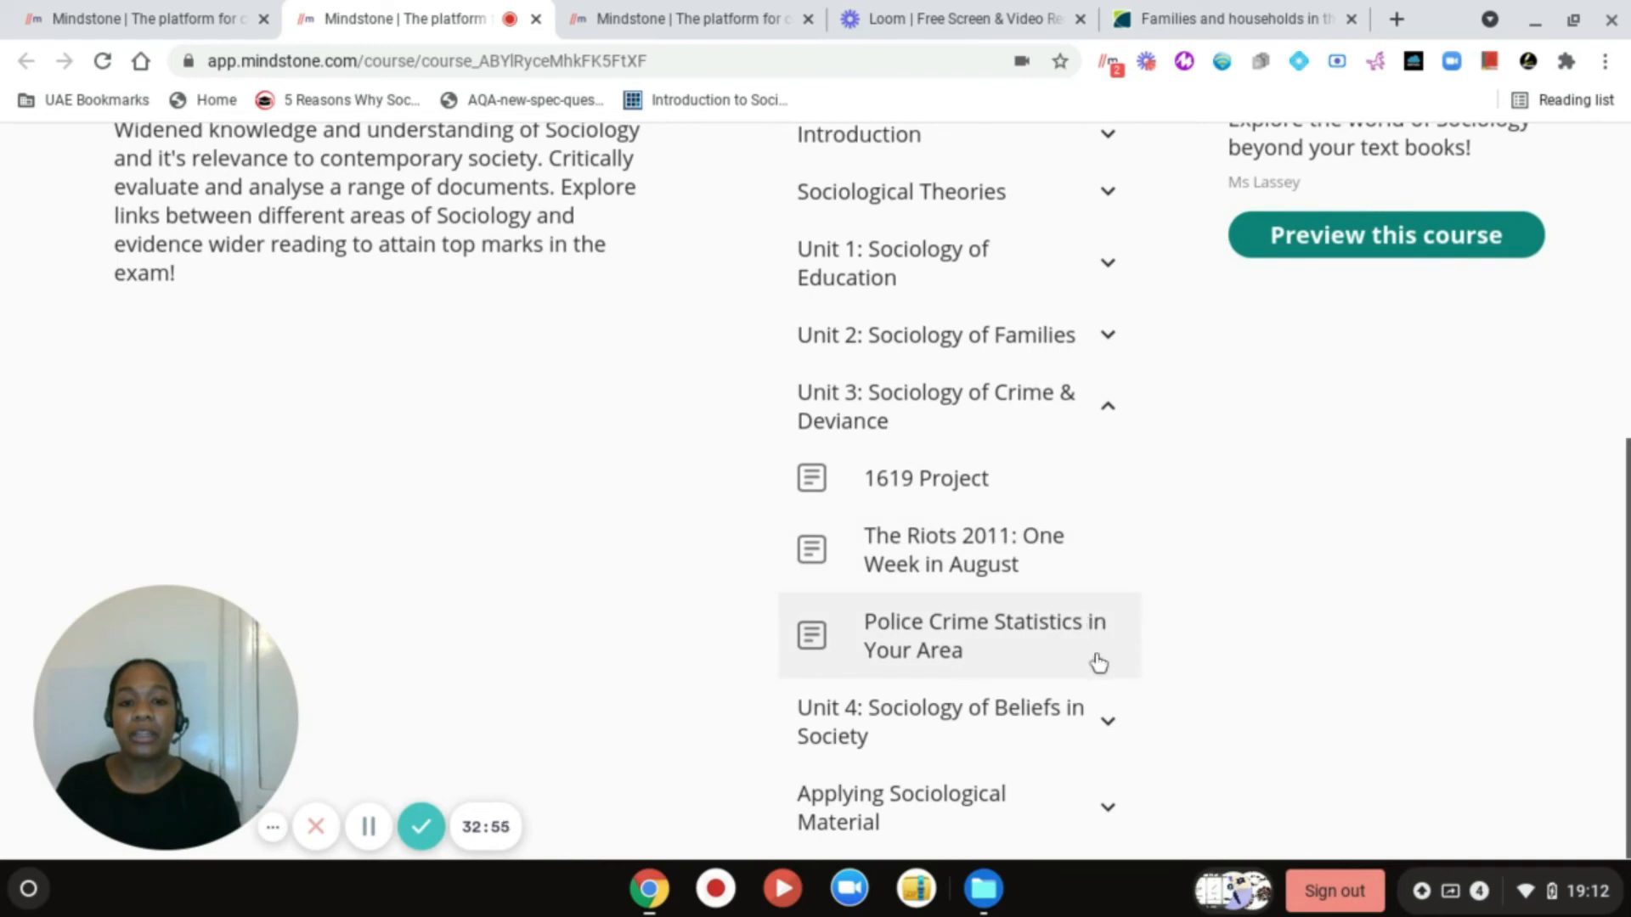
pyautogui.click(1096, 723)
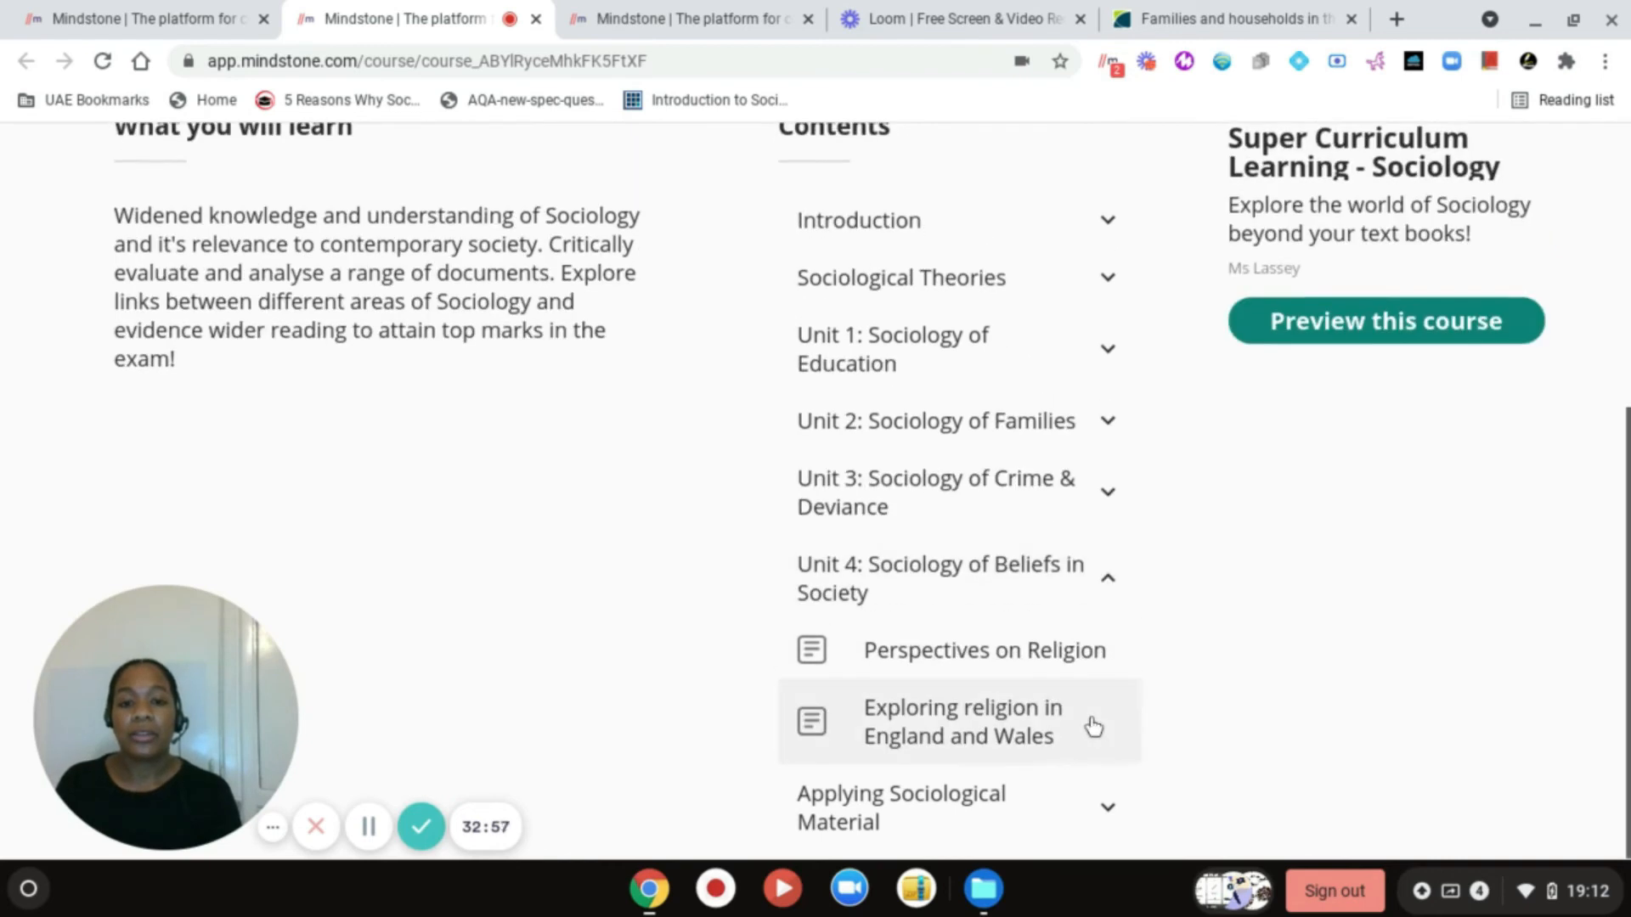
pyautogui.click(1090, 808)
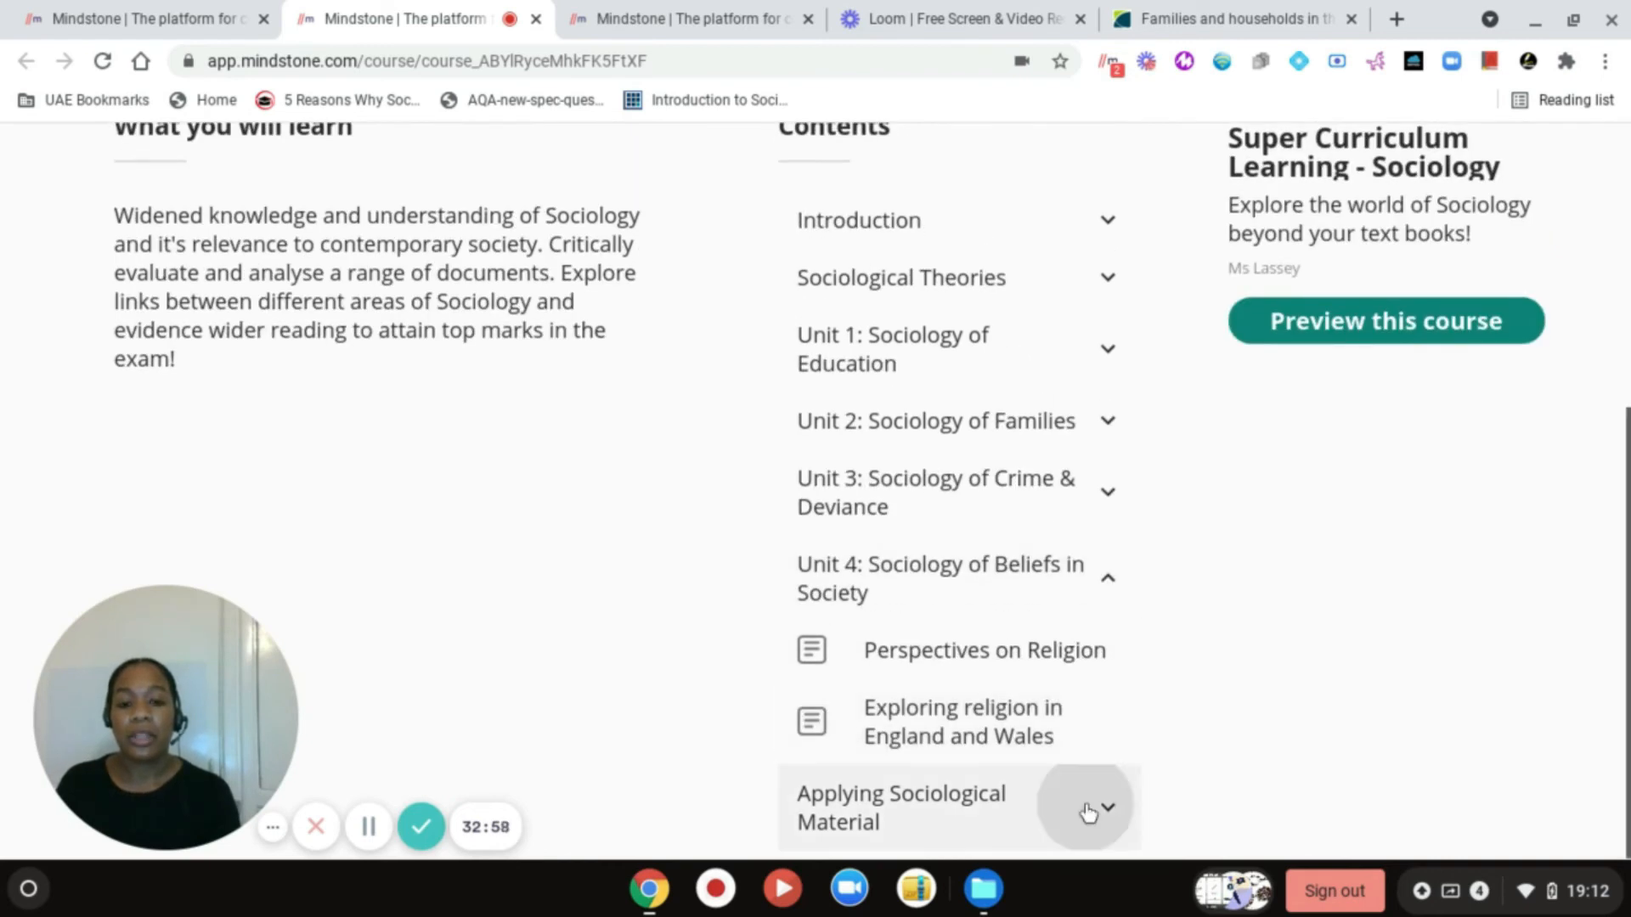
pyautogui.scroll(-1, 1088, 814)
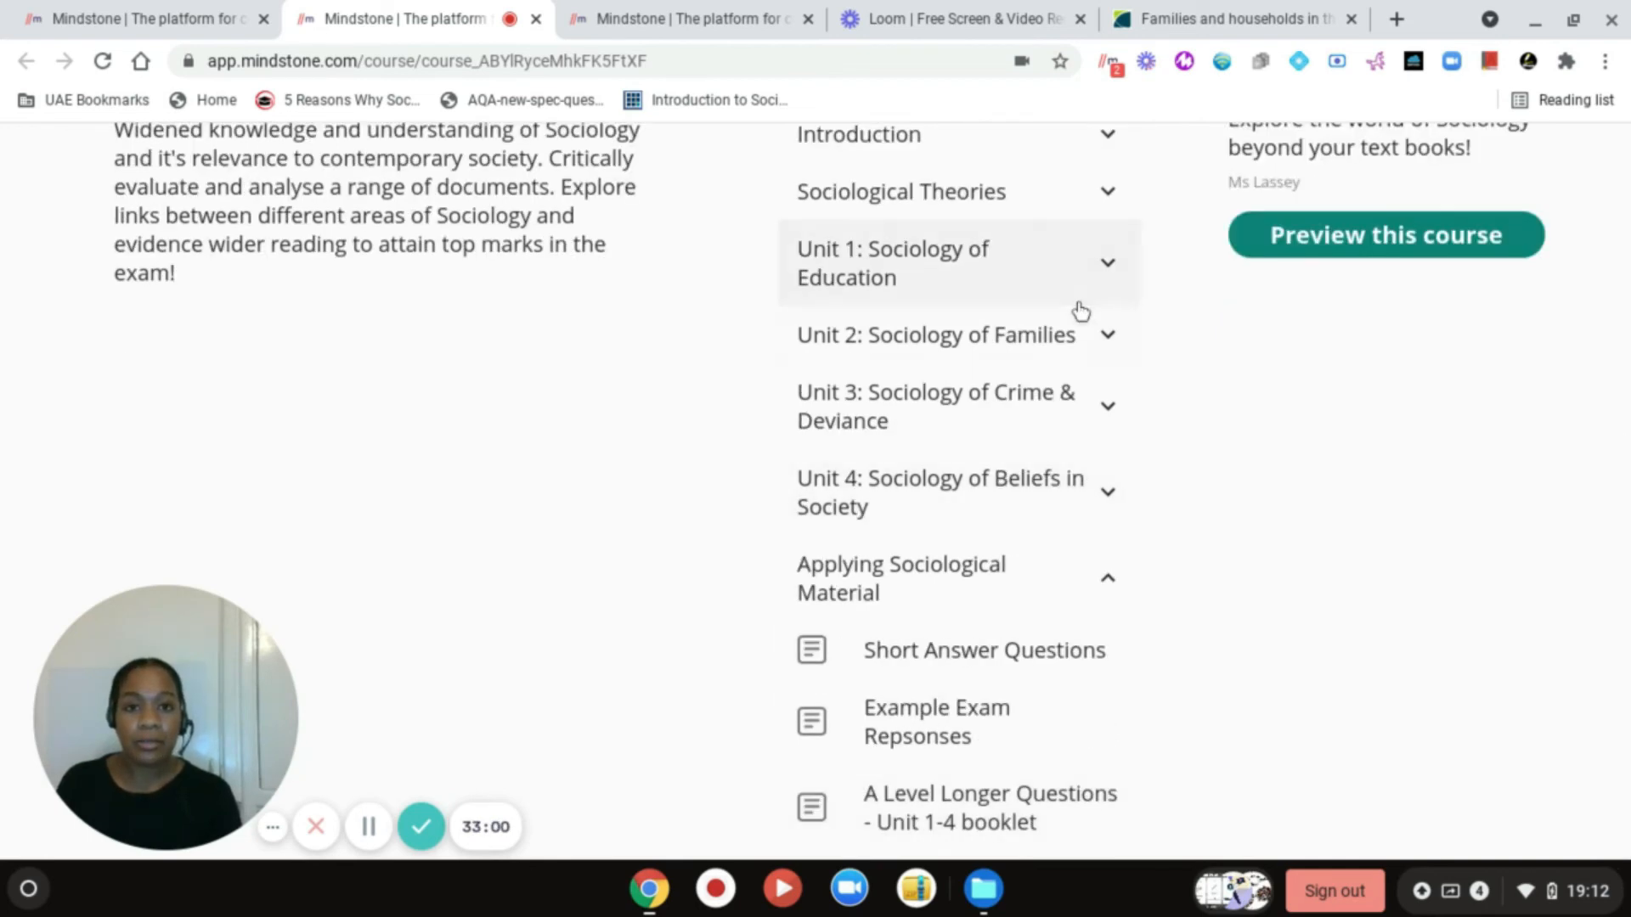
# - Open Applying Contemporary Examples in Sociology from the Introduction contents and return to the course overview
pyautogui.click(1087, 152)
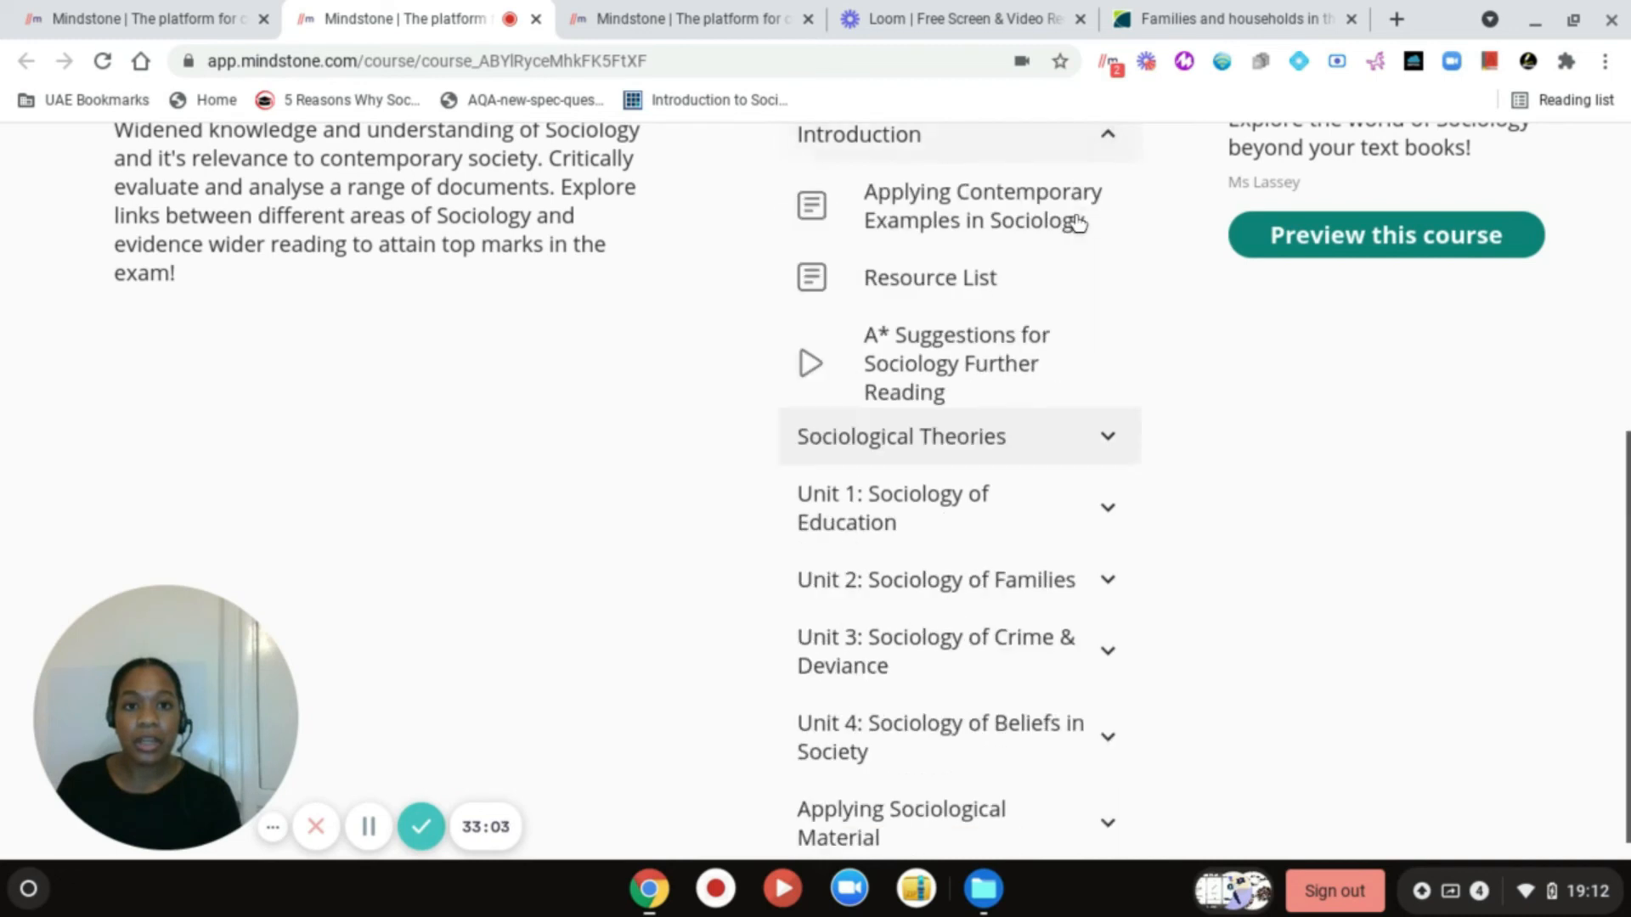
pyautogui.click(1077, 223)
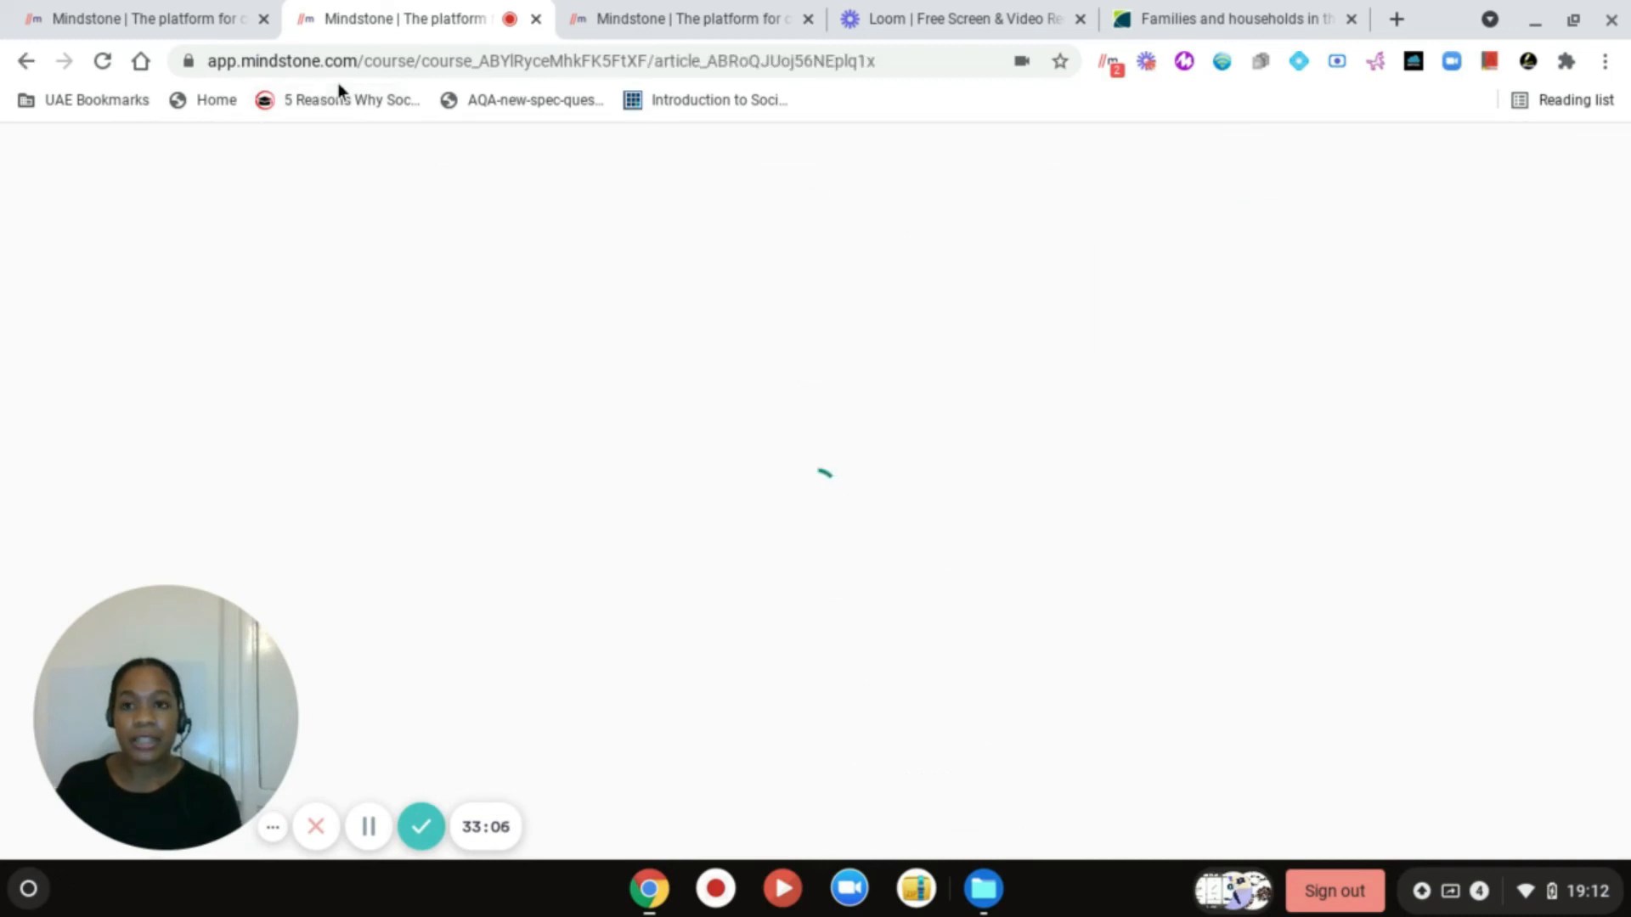
pyautogui.click(27, 62)
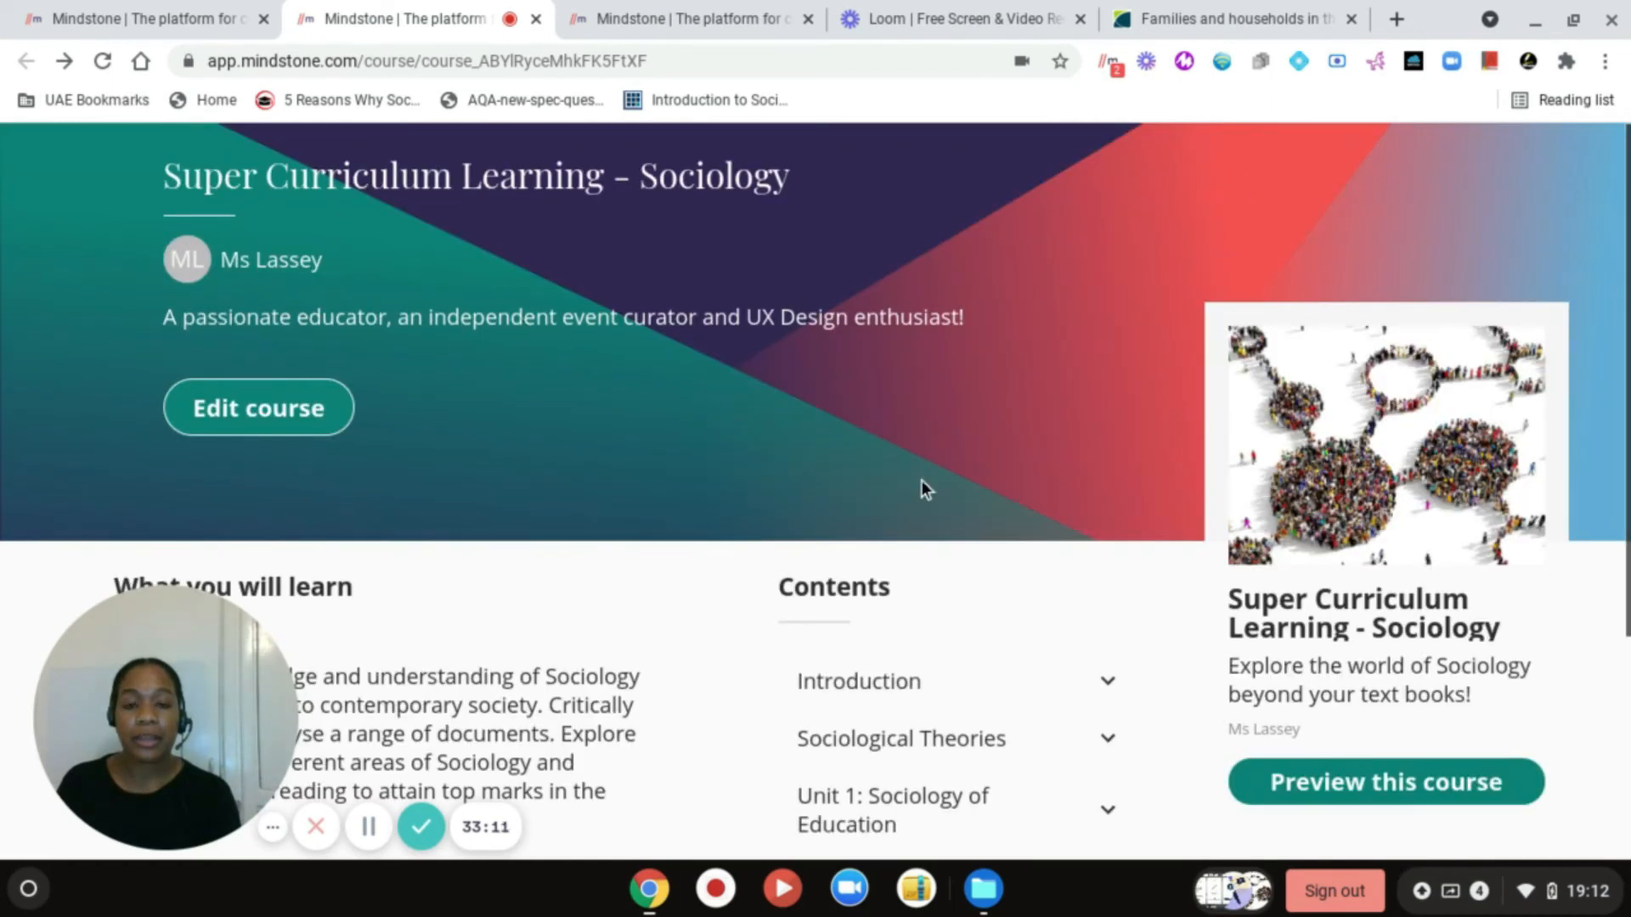
# - Expand Sociological Theories in the contents to check its resources, and collapse it again
pyautogui.click(935, 738)
pyautogui.scroll(-4, 957, 680)
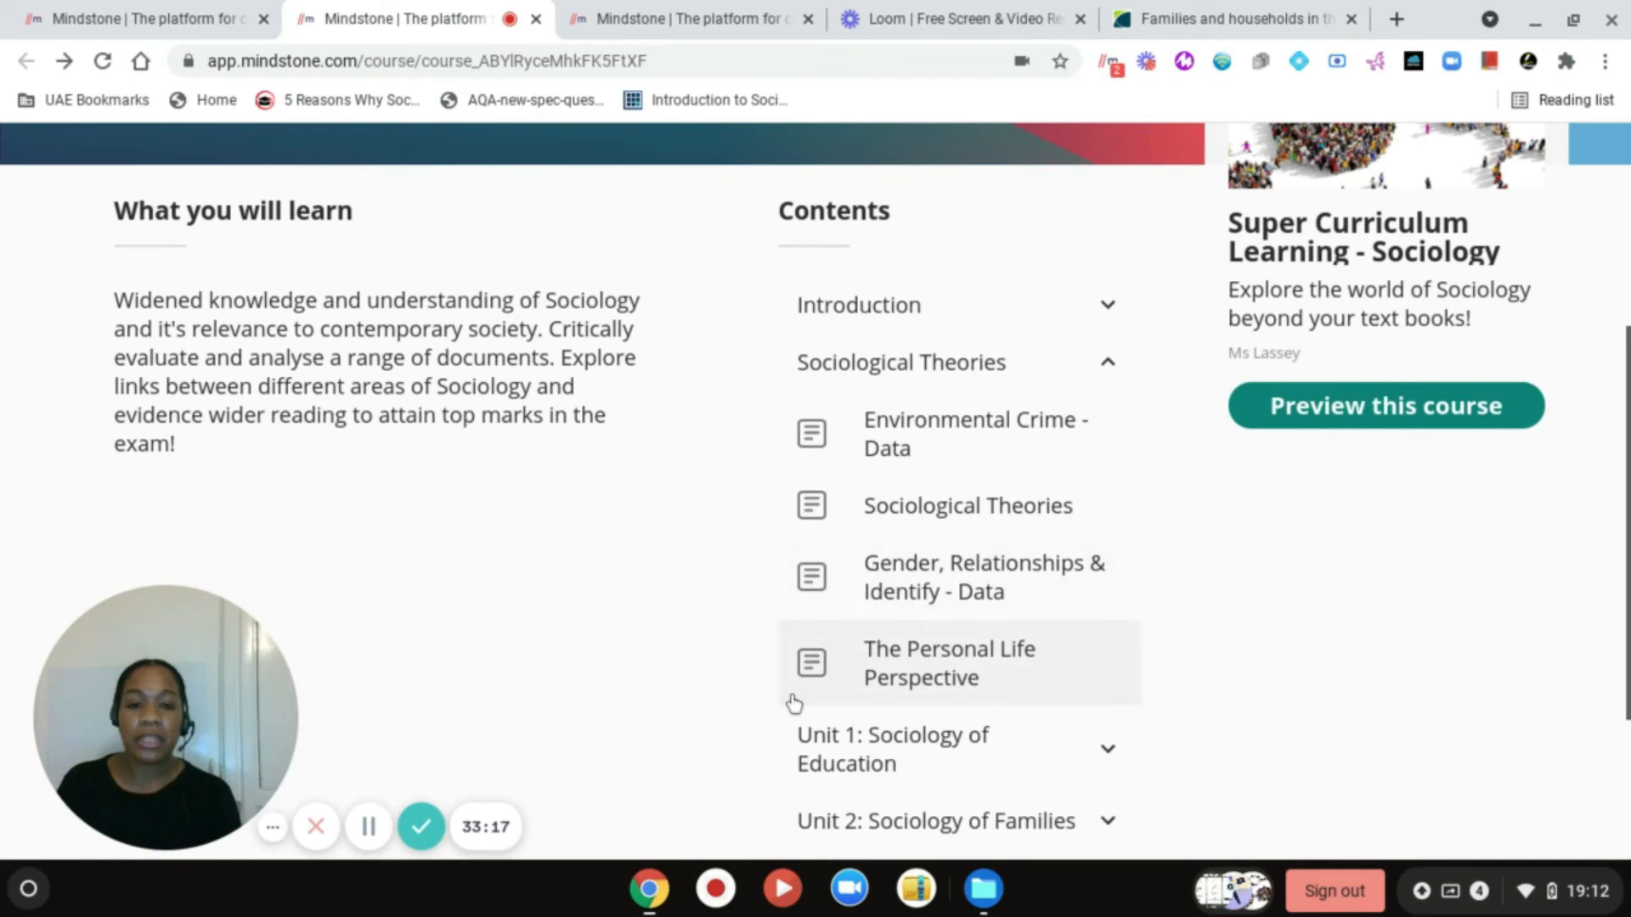
pyautogui.click(1104, 362)
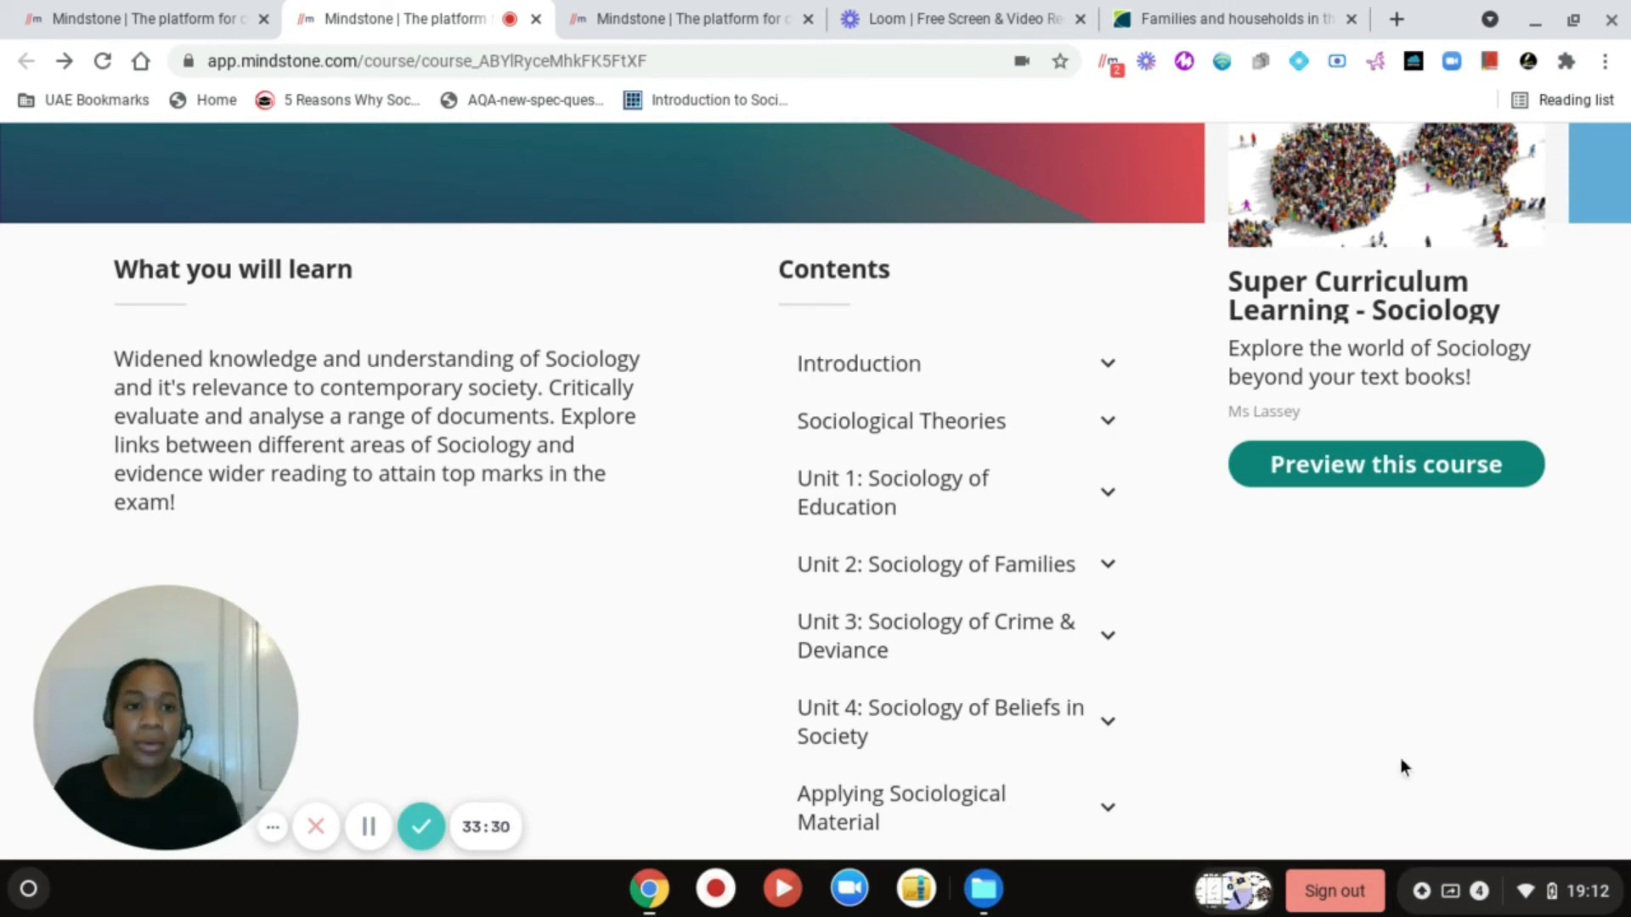
# - Start the course preview from the overview page to view its first Introduction resource
pyautogui.click(1394, 469)
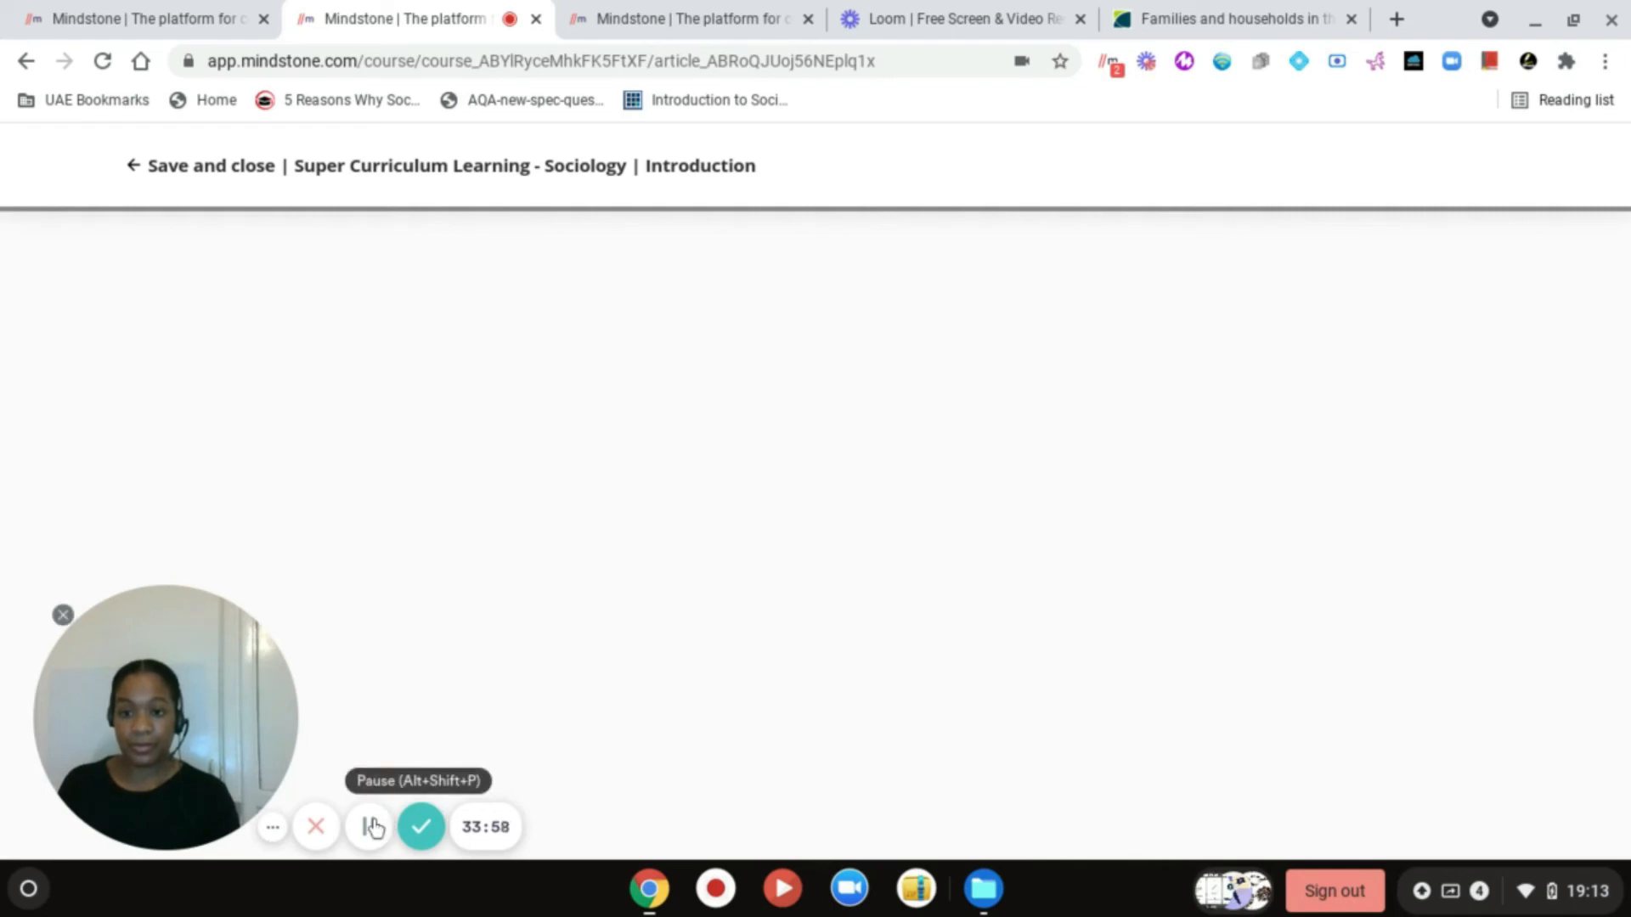
pyautogui.hotkey('alt', 'shift', 'p')
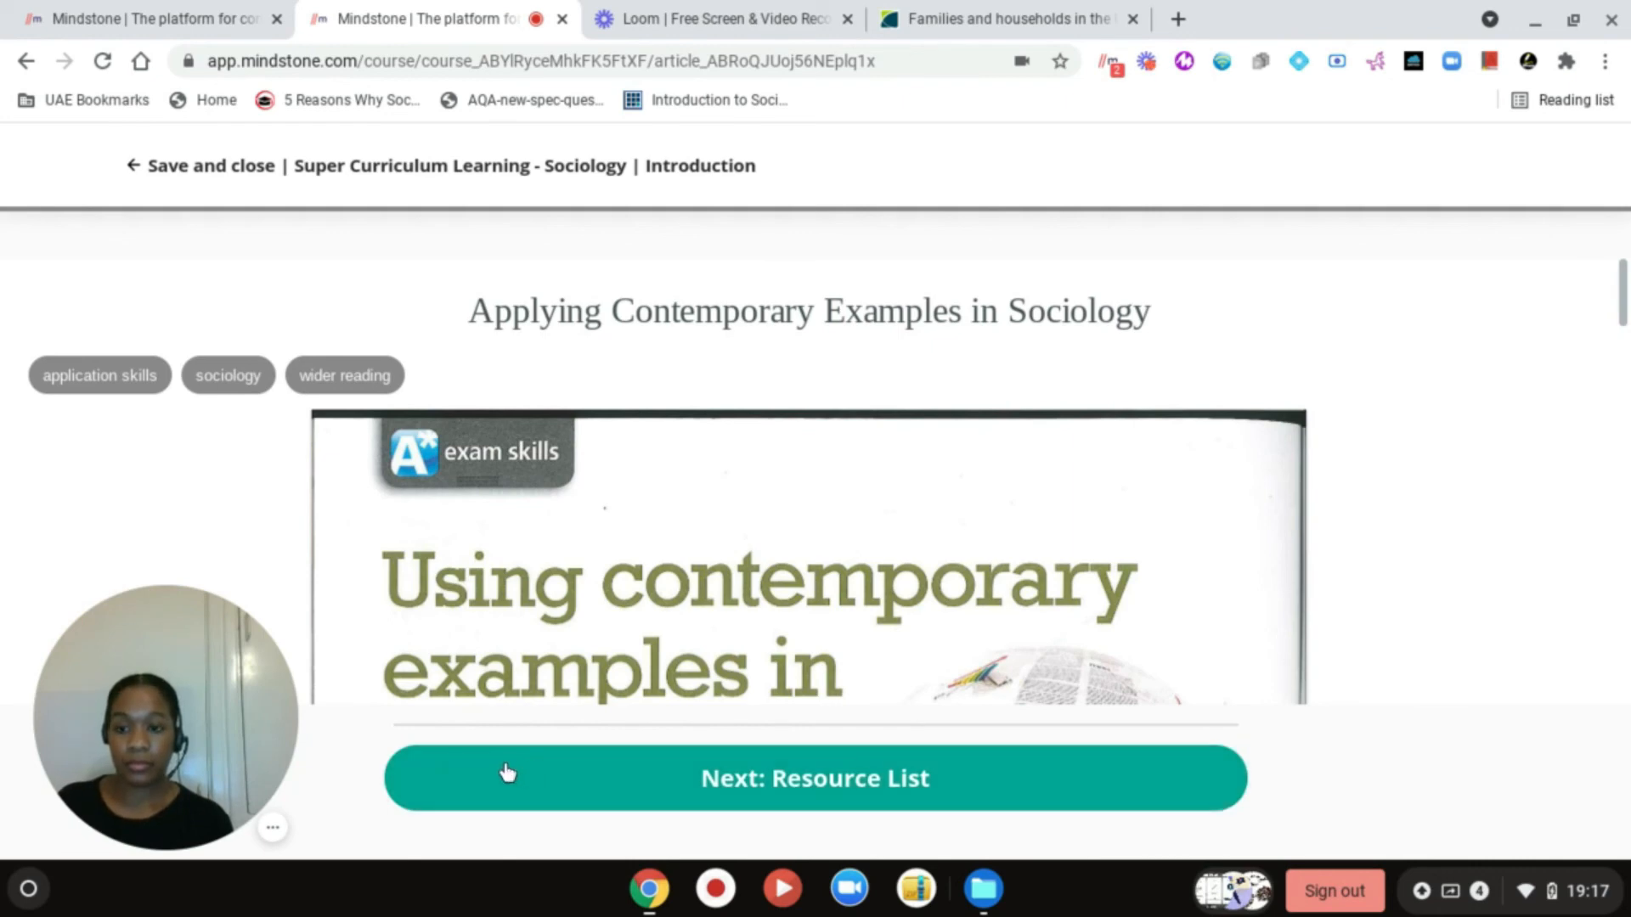
pyautogui.moveTo(163, 720)
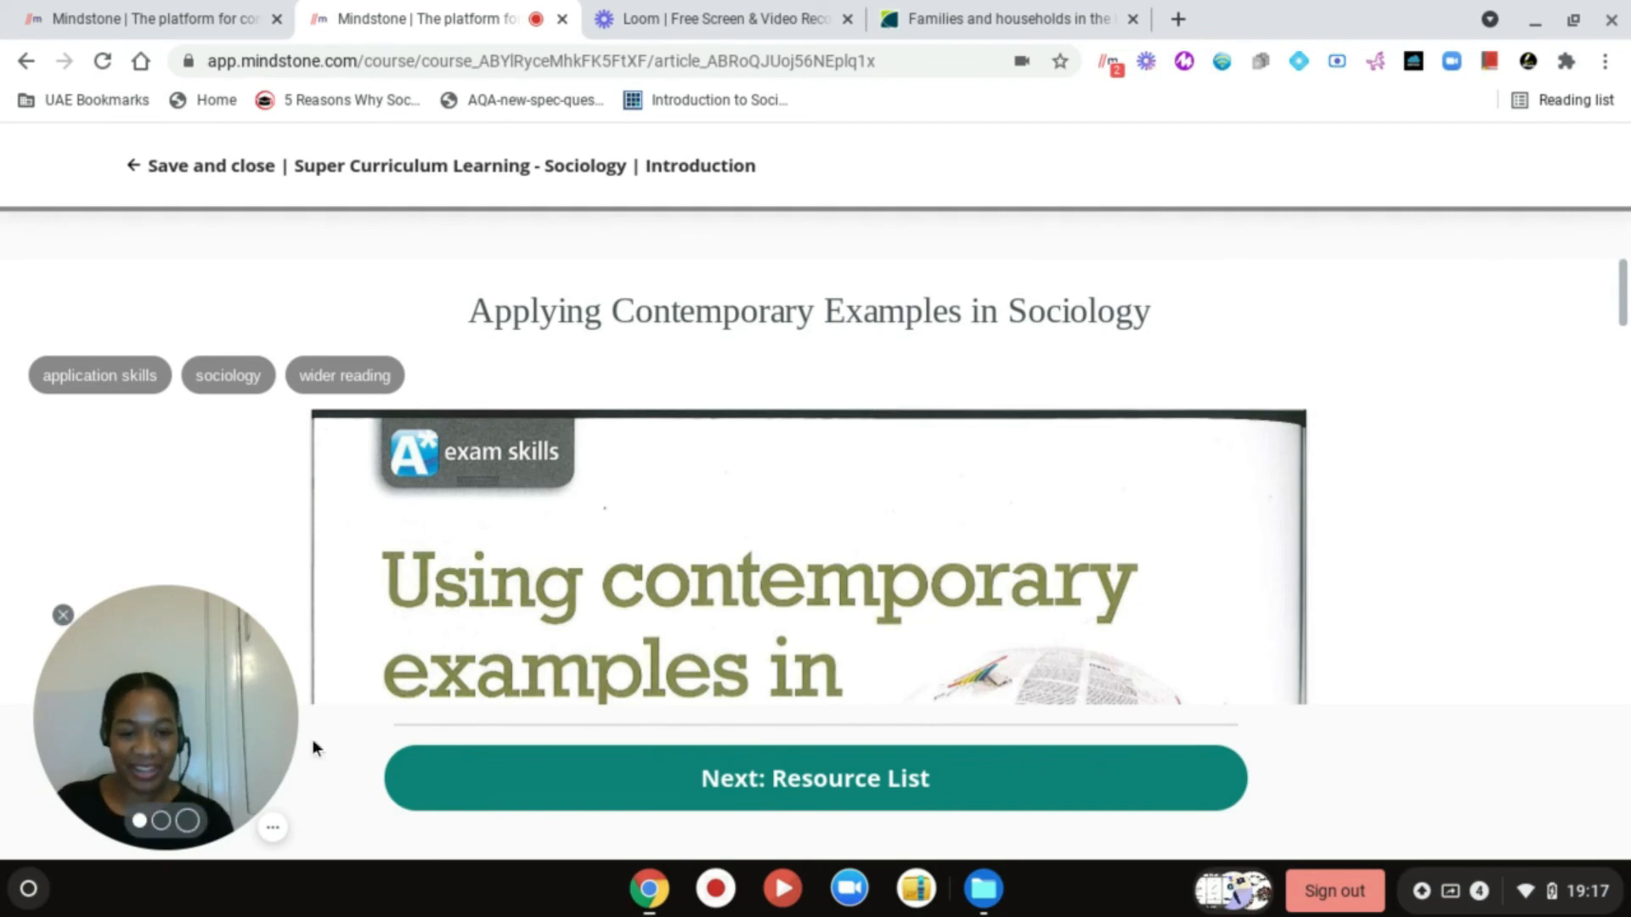
# - Read through the Applying Contemporary Examples in Sociology article in the course preview and continue to the Resource List
pyautogui.click(270, 833)
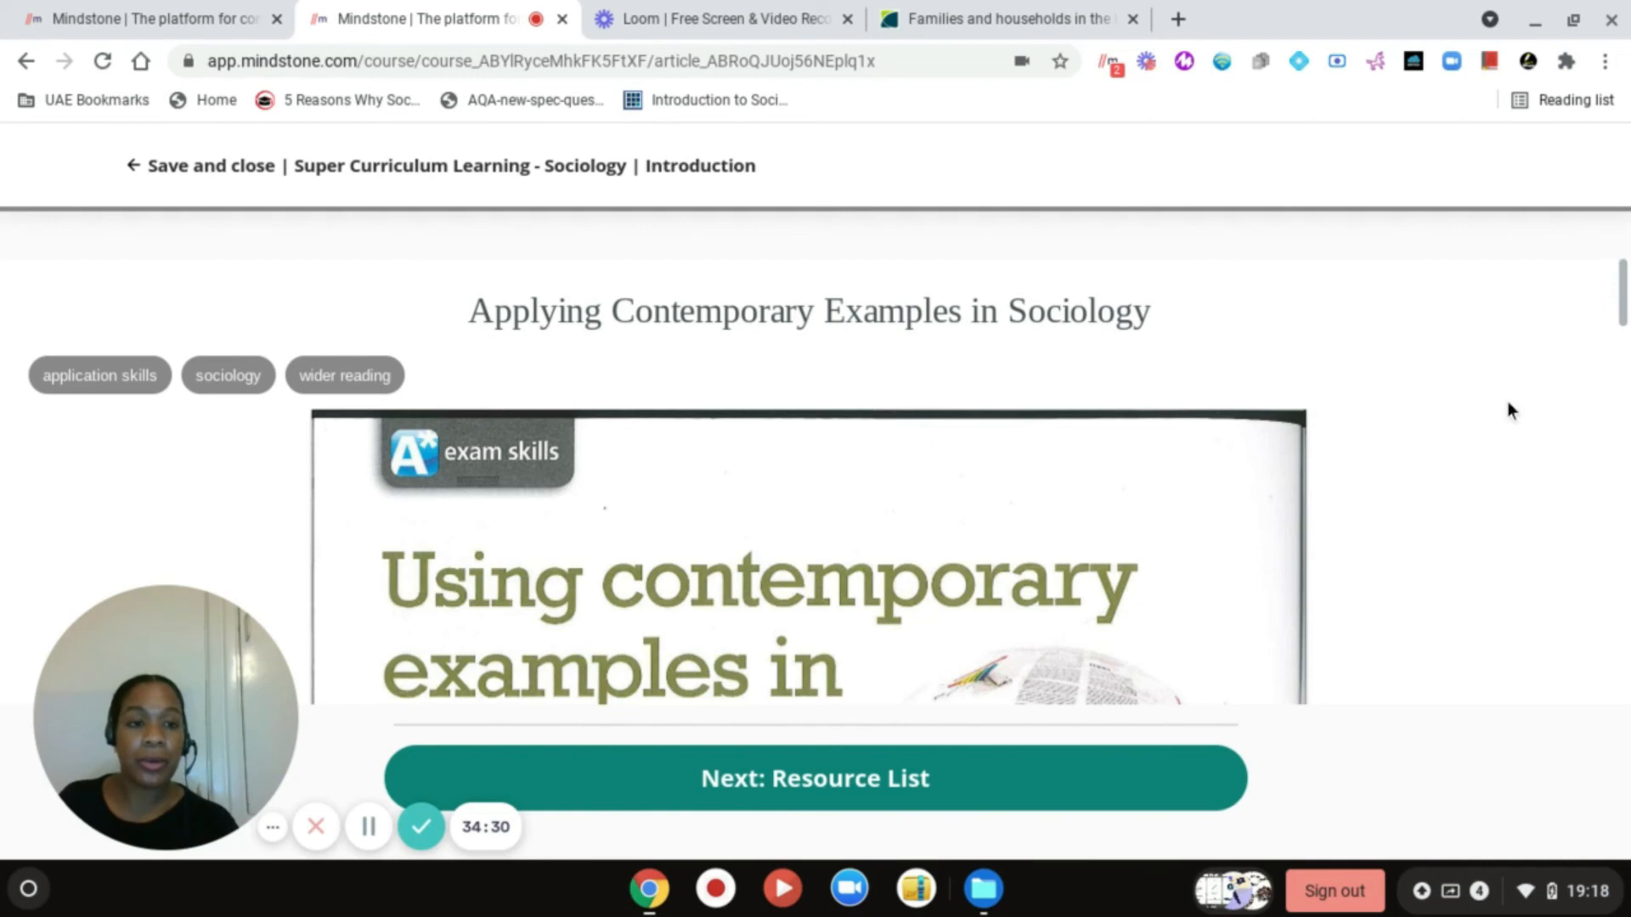
pyautogui.scroll(-2, 1507, 401)
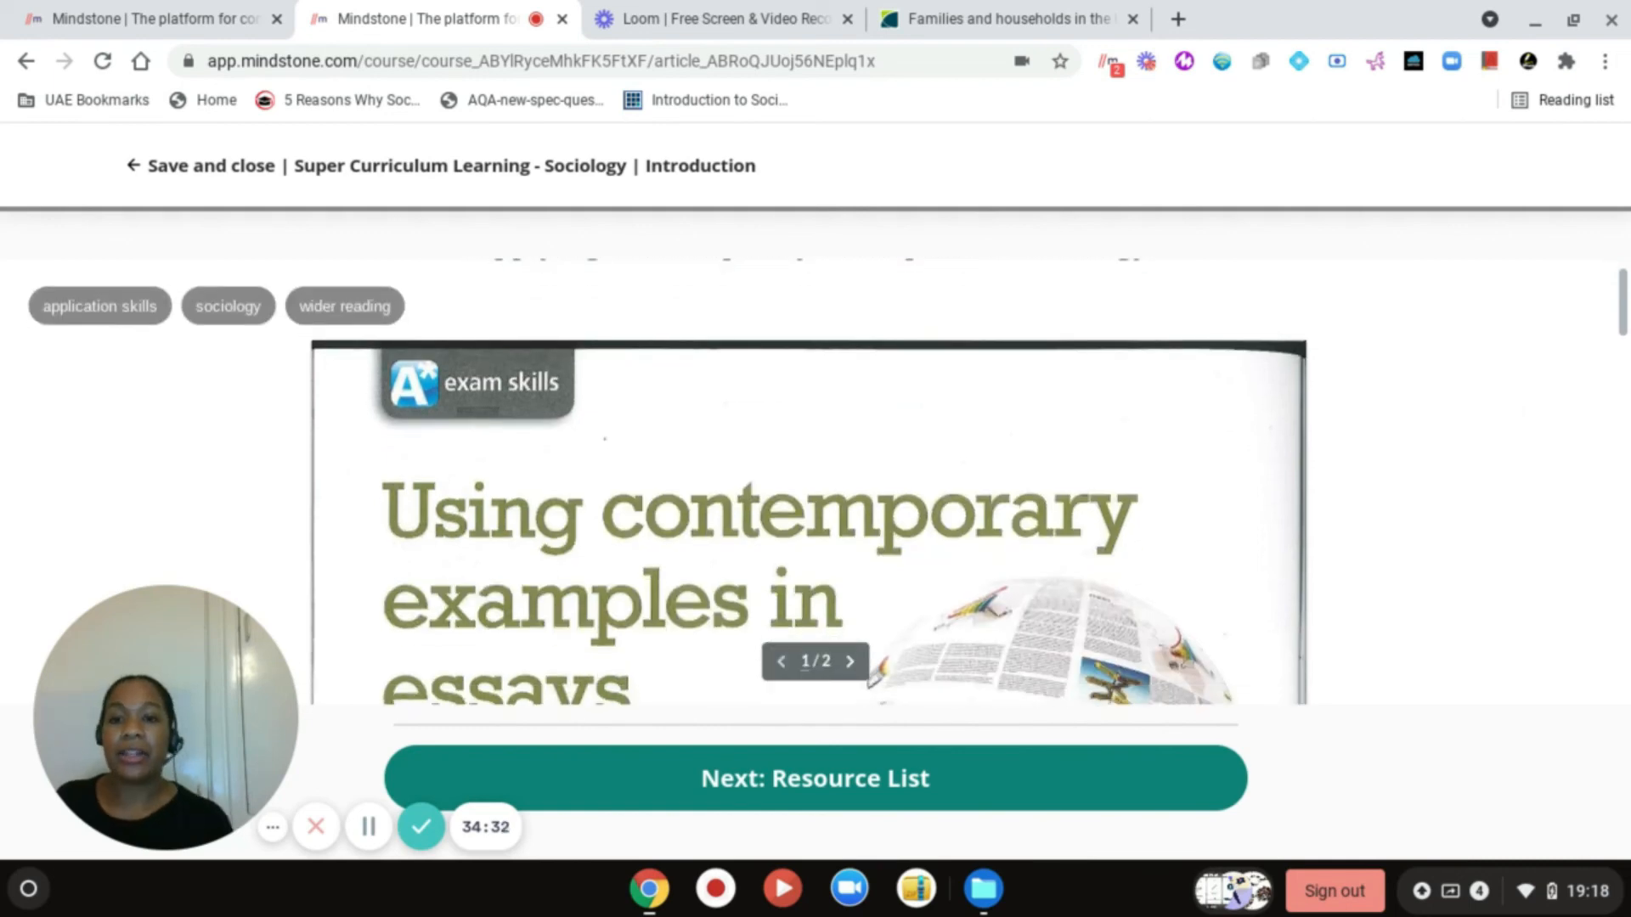
pyautogui.scroll(-4, 839, 482)
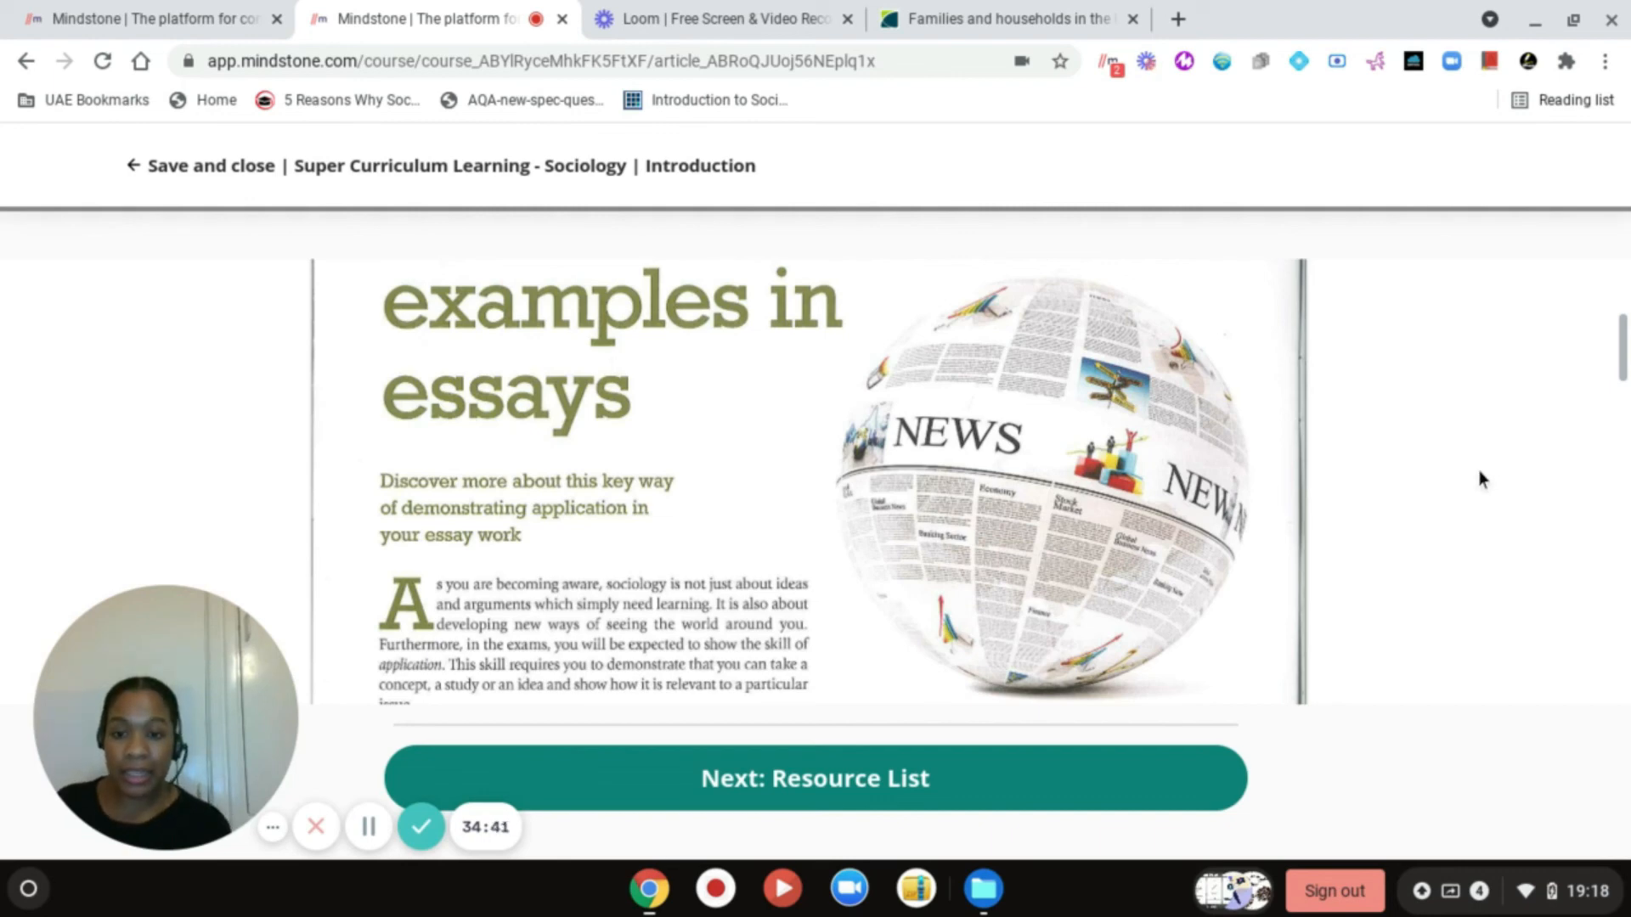
pyautogui.scroll(-3, 1478, 470)
pyautogui.scroll(-1, 1478, 471)
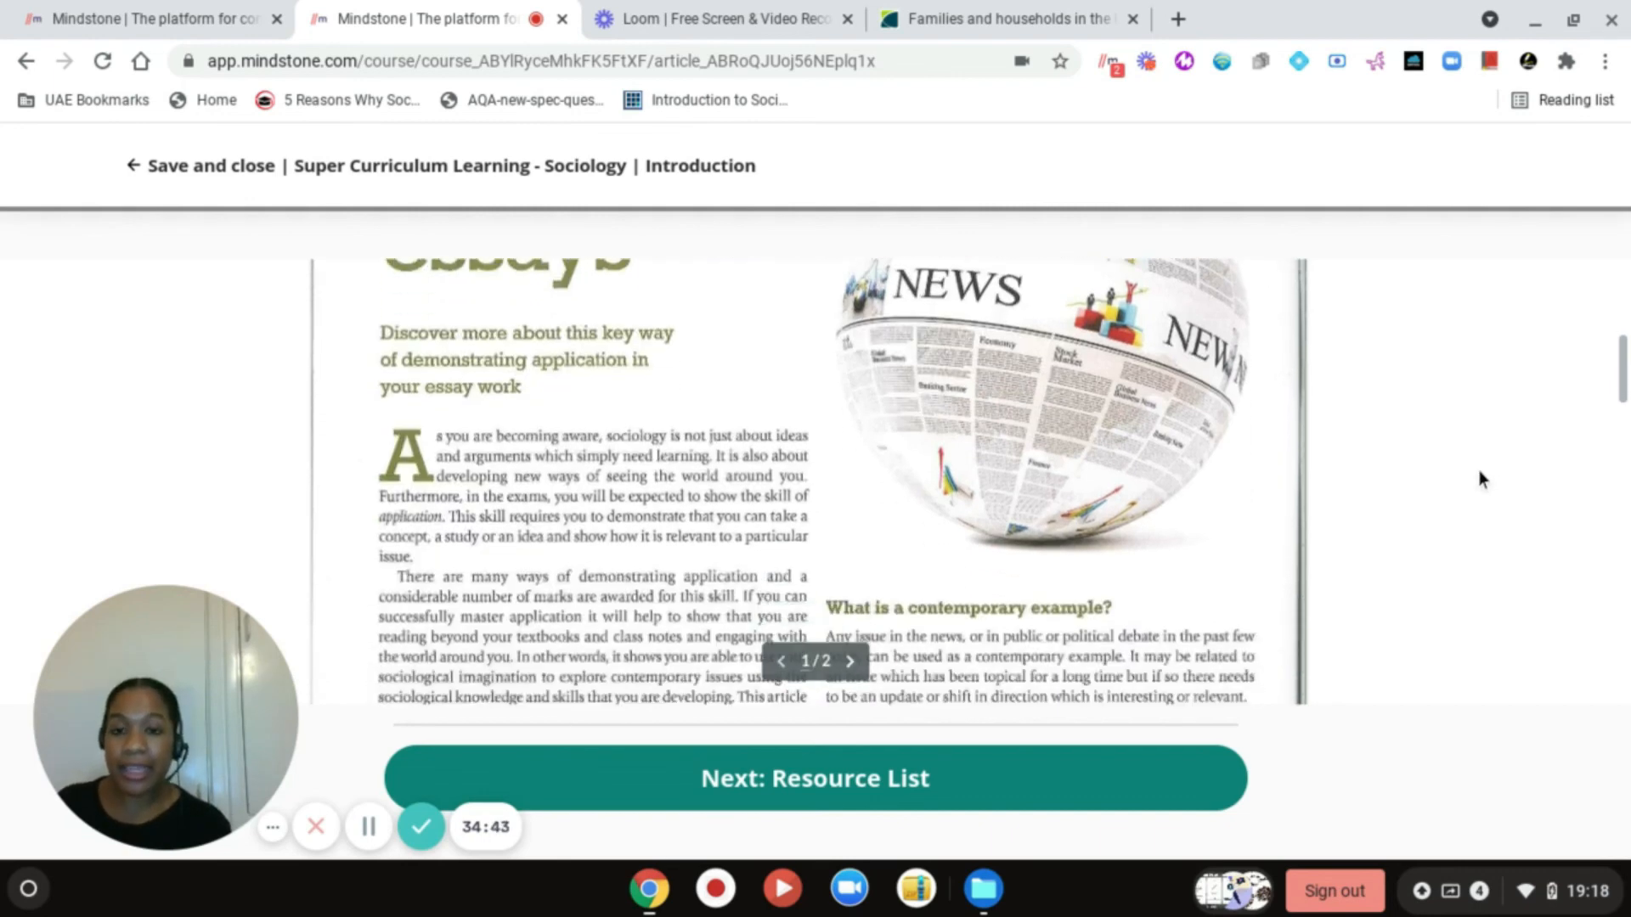
pyautogui.scroll(-4, 1479, 476)
pyautogui.scroll(-3, 1479, 476)
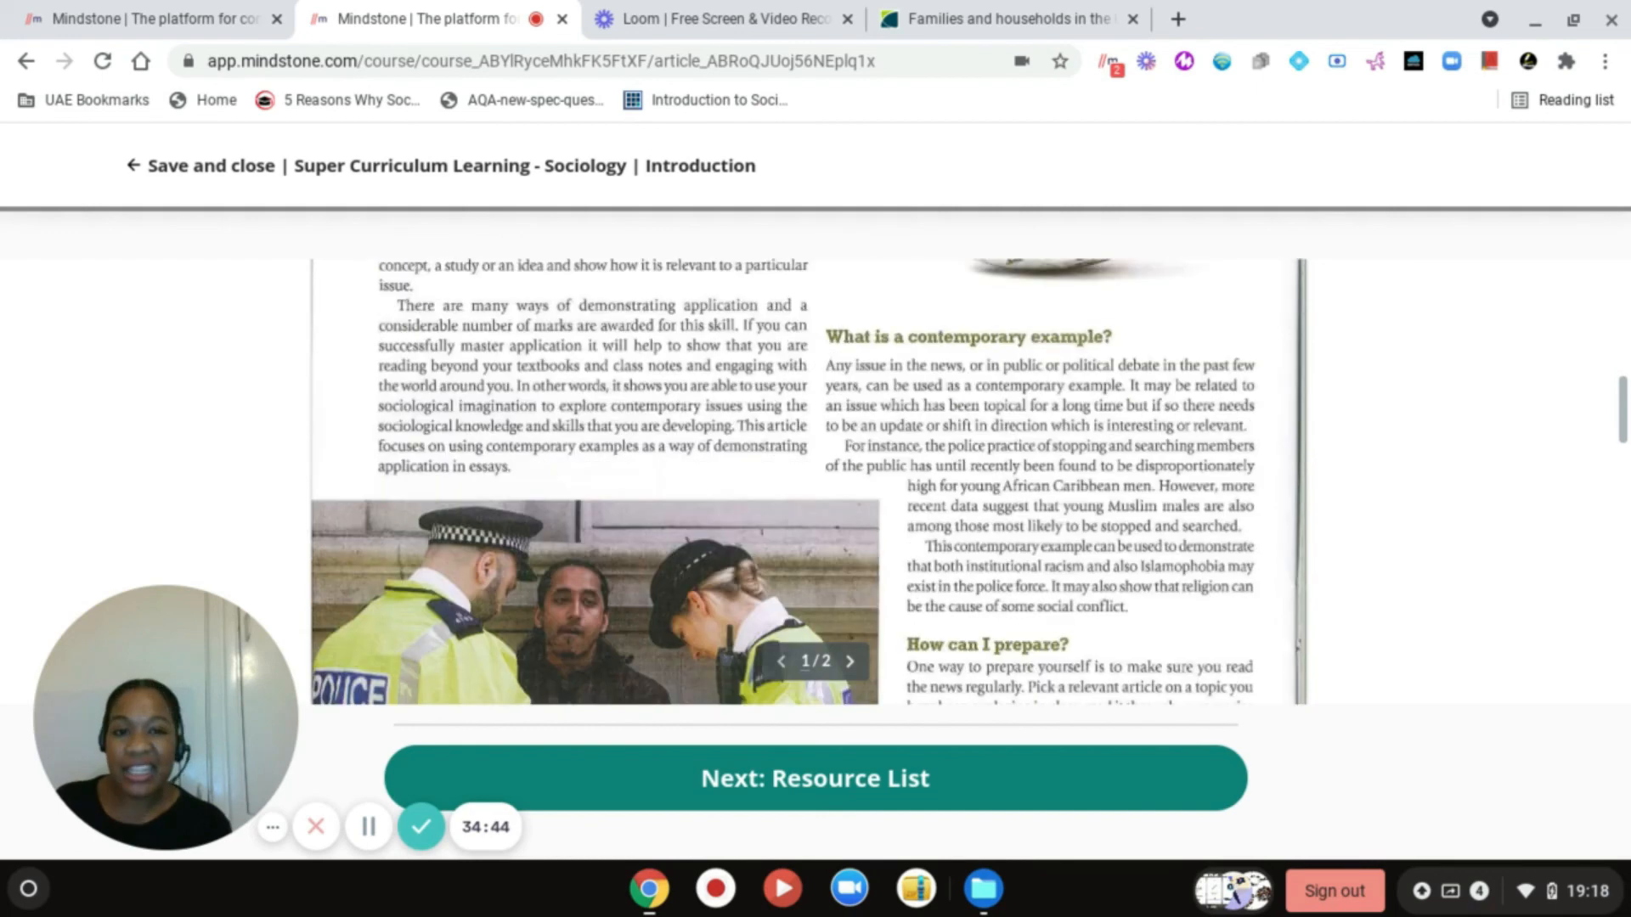
pyautogui.scroll(-4, 807, 482)
pyautogui.scroll(-8, 809, 482)
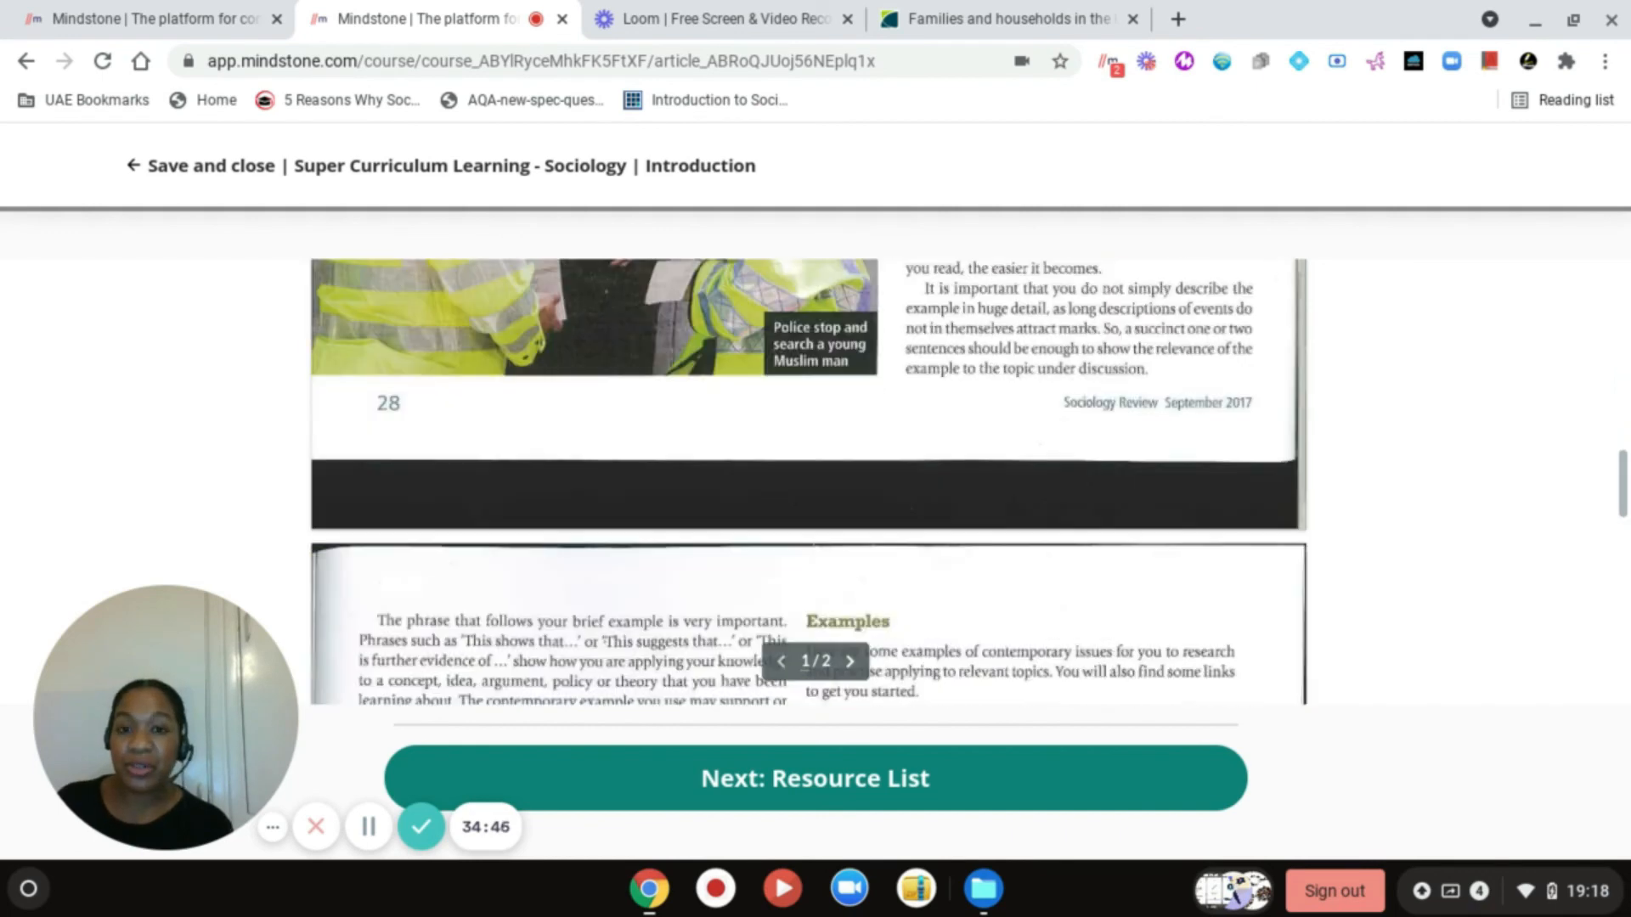
pyautogui.scroll(-1, 808, 482)
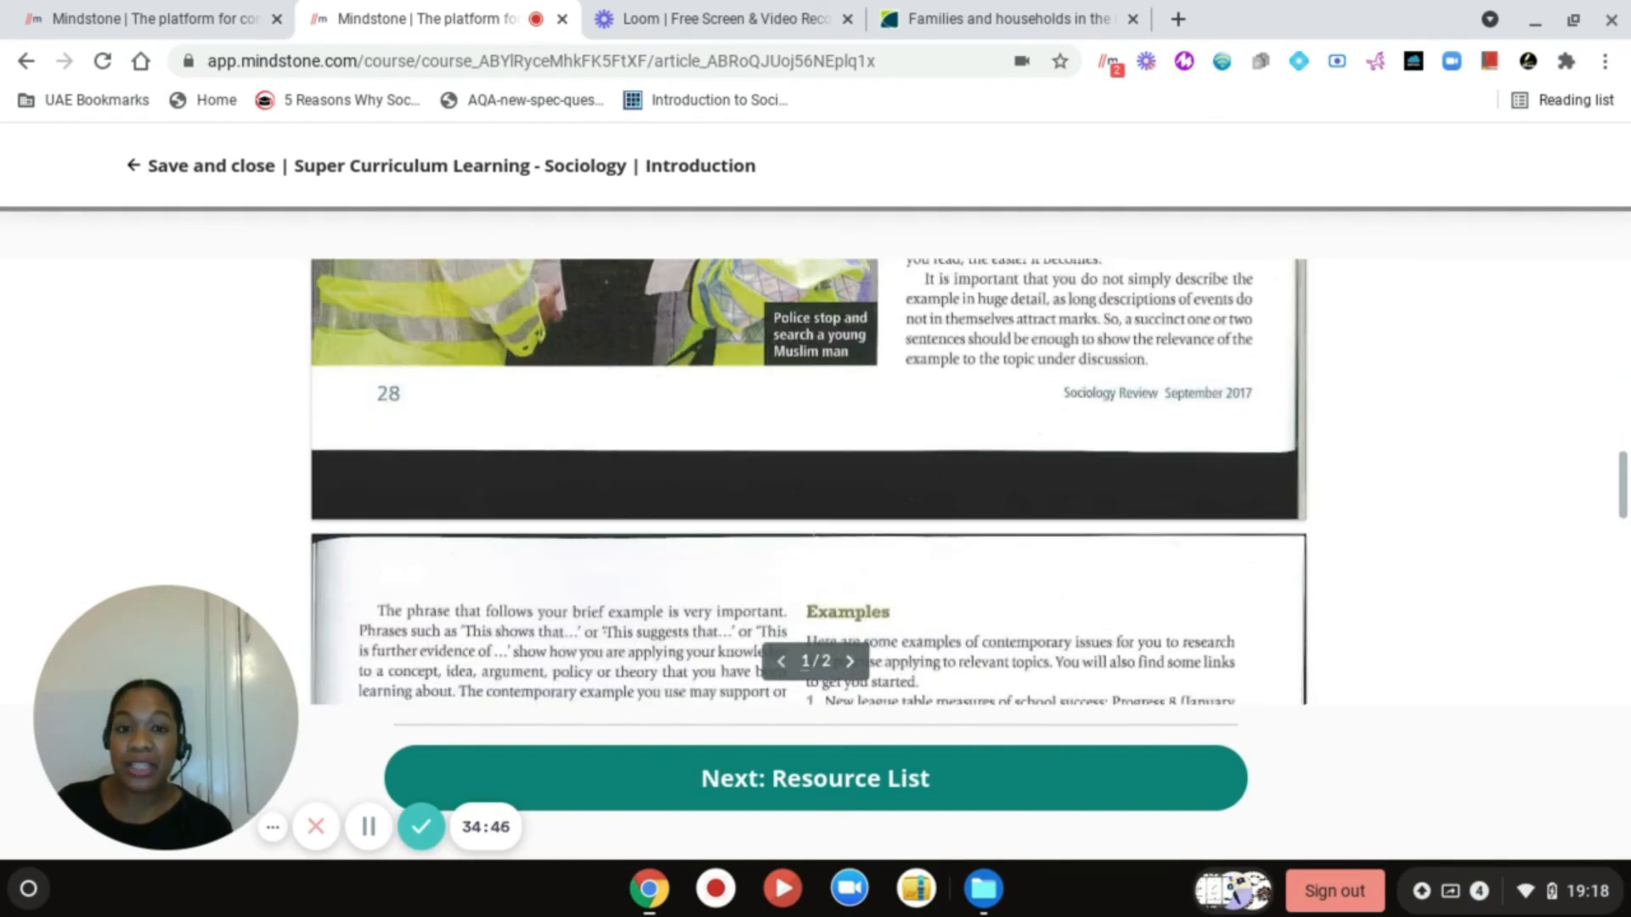
pyautogui.scroll(-8, 809, 482)
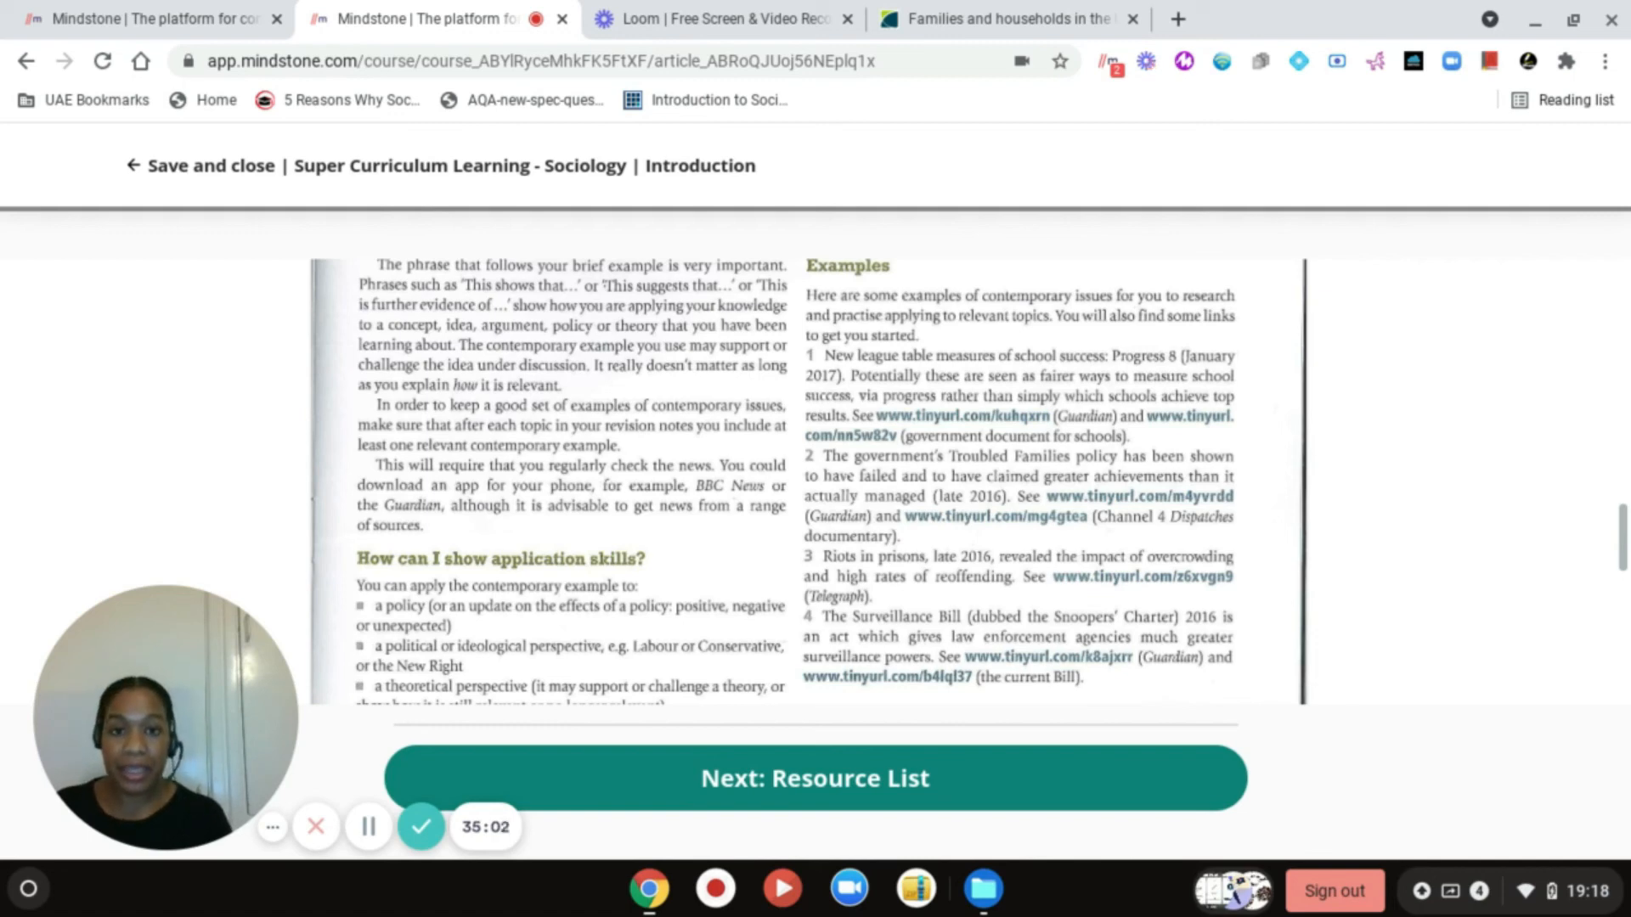
pyautogui.scroll(-1, 807, 481)
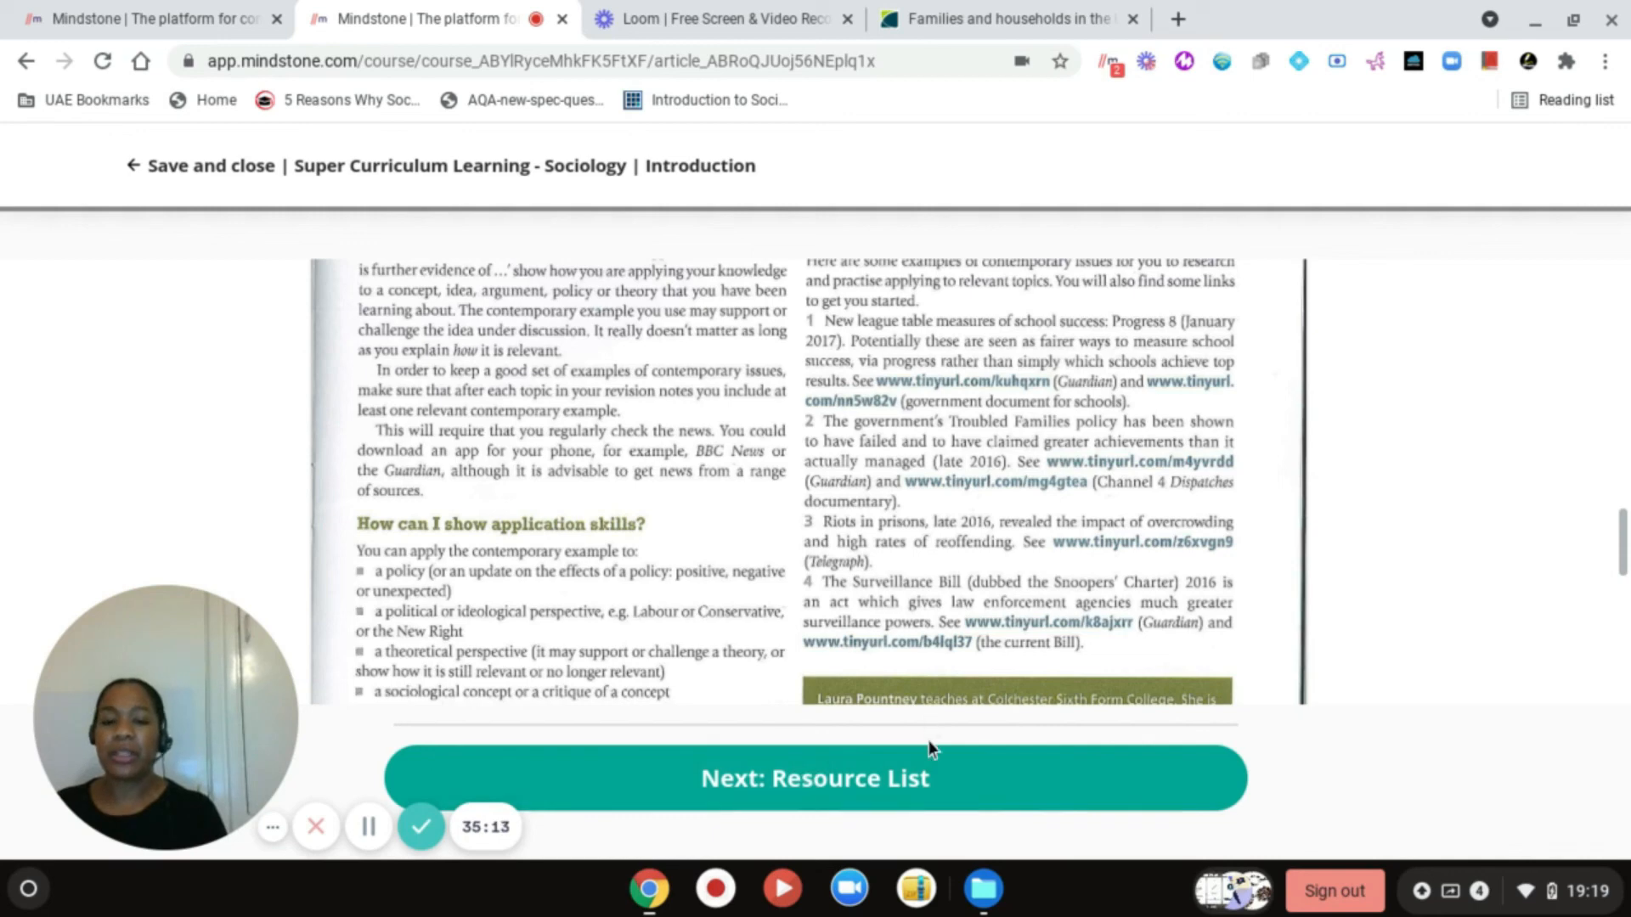
pyautogui.click(998, 775)
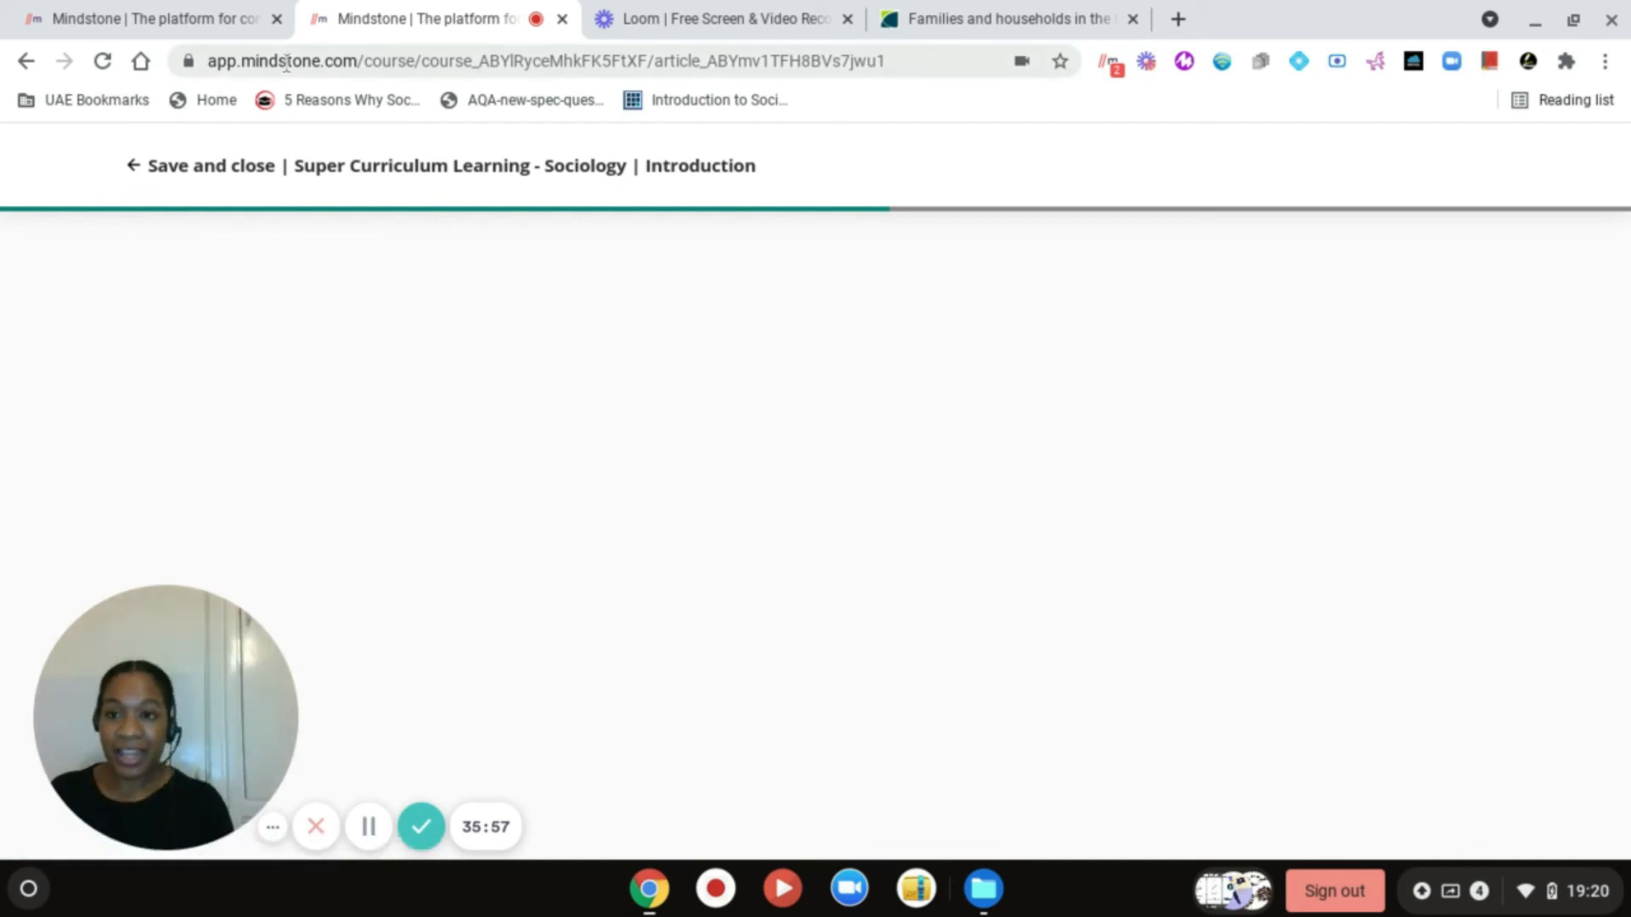
# - Review the sections in the course builder from Applying Sociological Material back up to Introduction, and open the course preview again
pyautogui.click(204, 19)
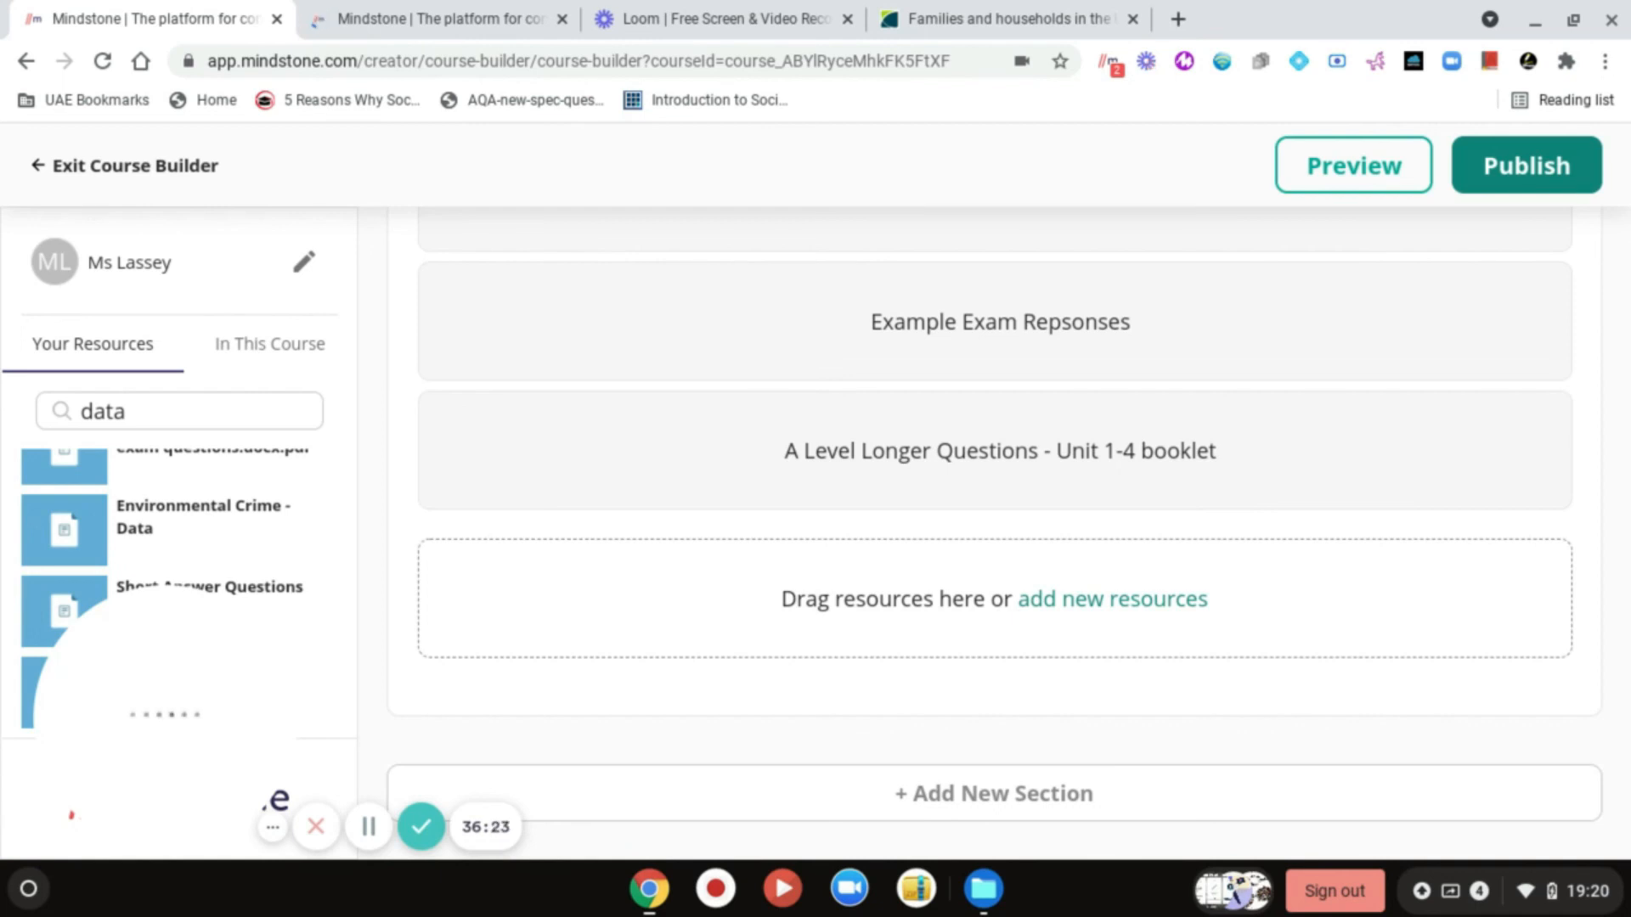
pyautogui.scroll(6, 994, 510)
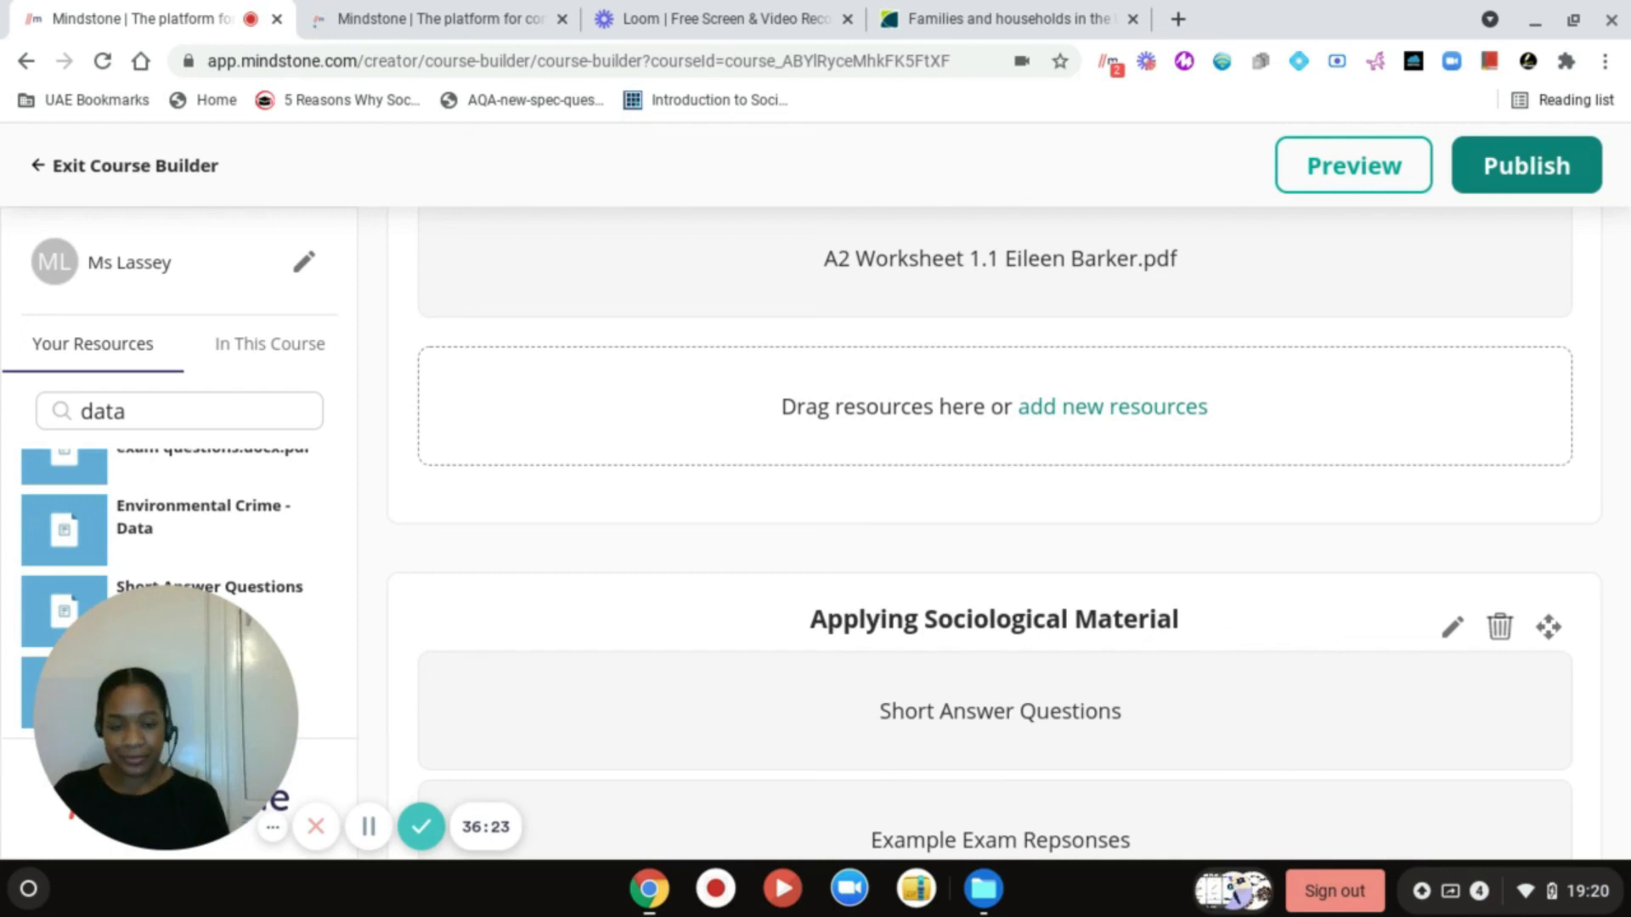
pyautogui.scroll(4, 994, 510)
pyautogui.scroll(1, 1499, 509)
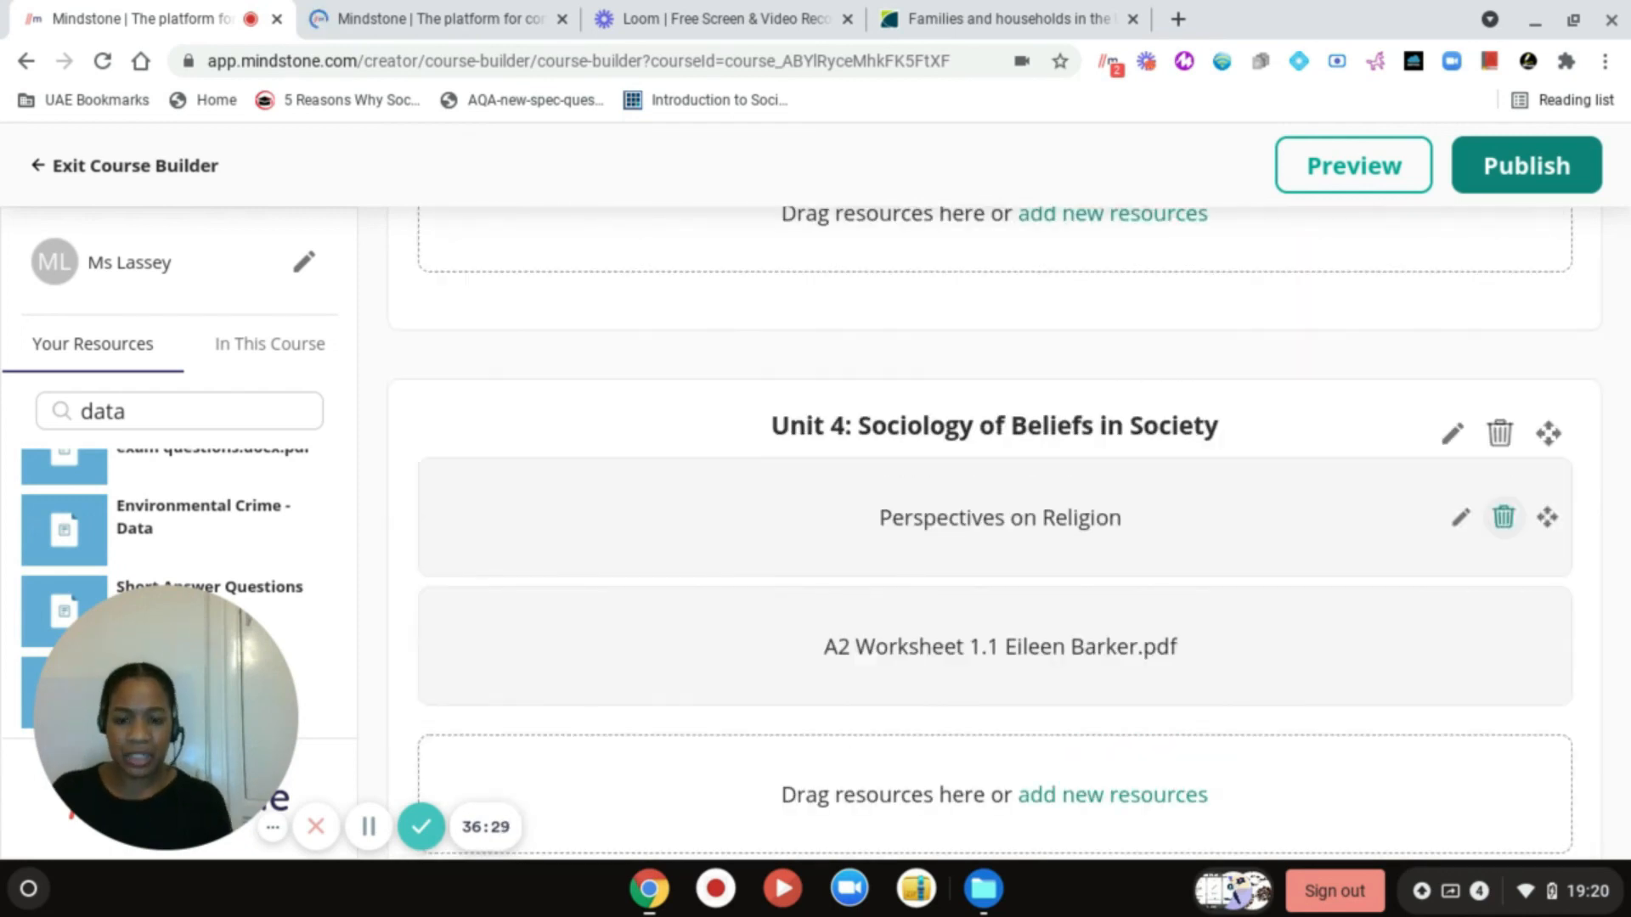
pyautogui.scroll(1, 1499, 527)
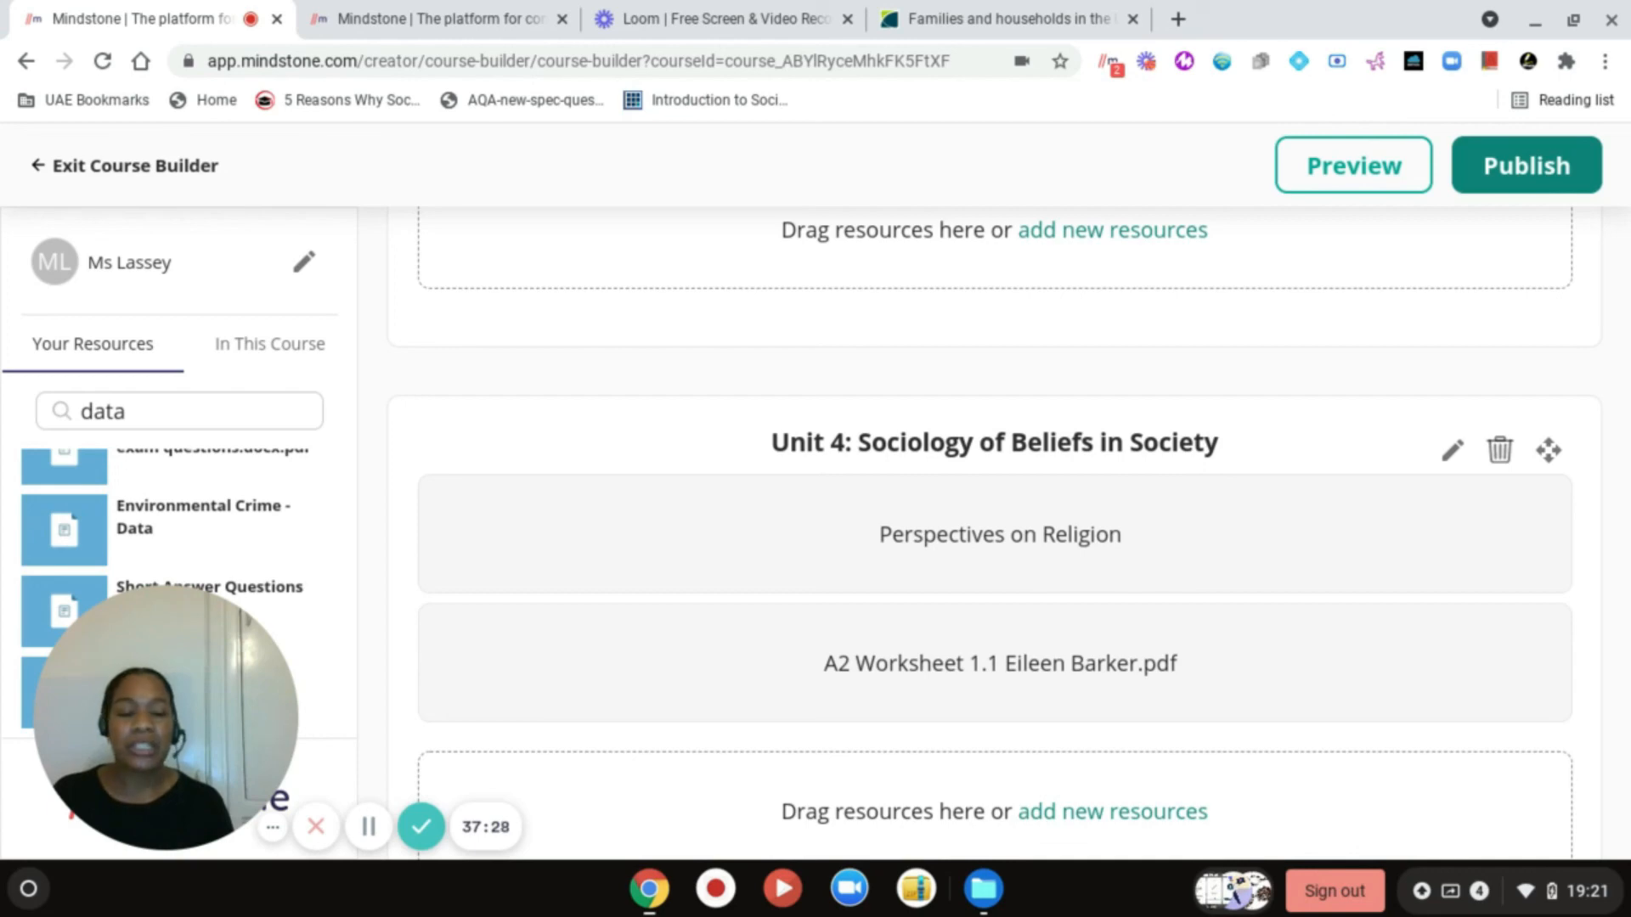
pyautogui.scroll(5, 1572, 340)
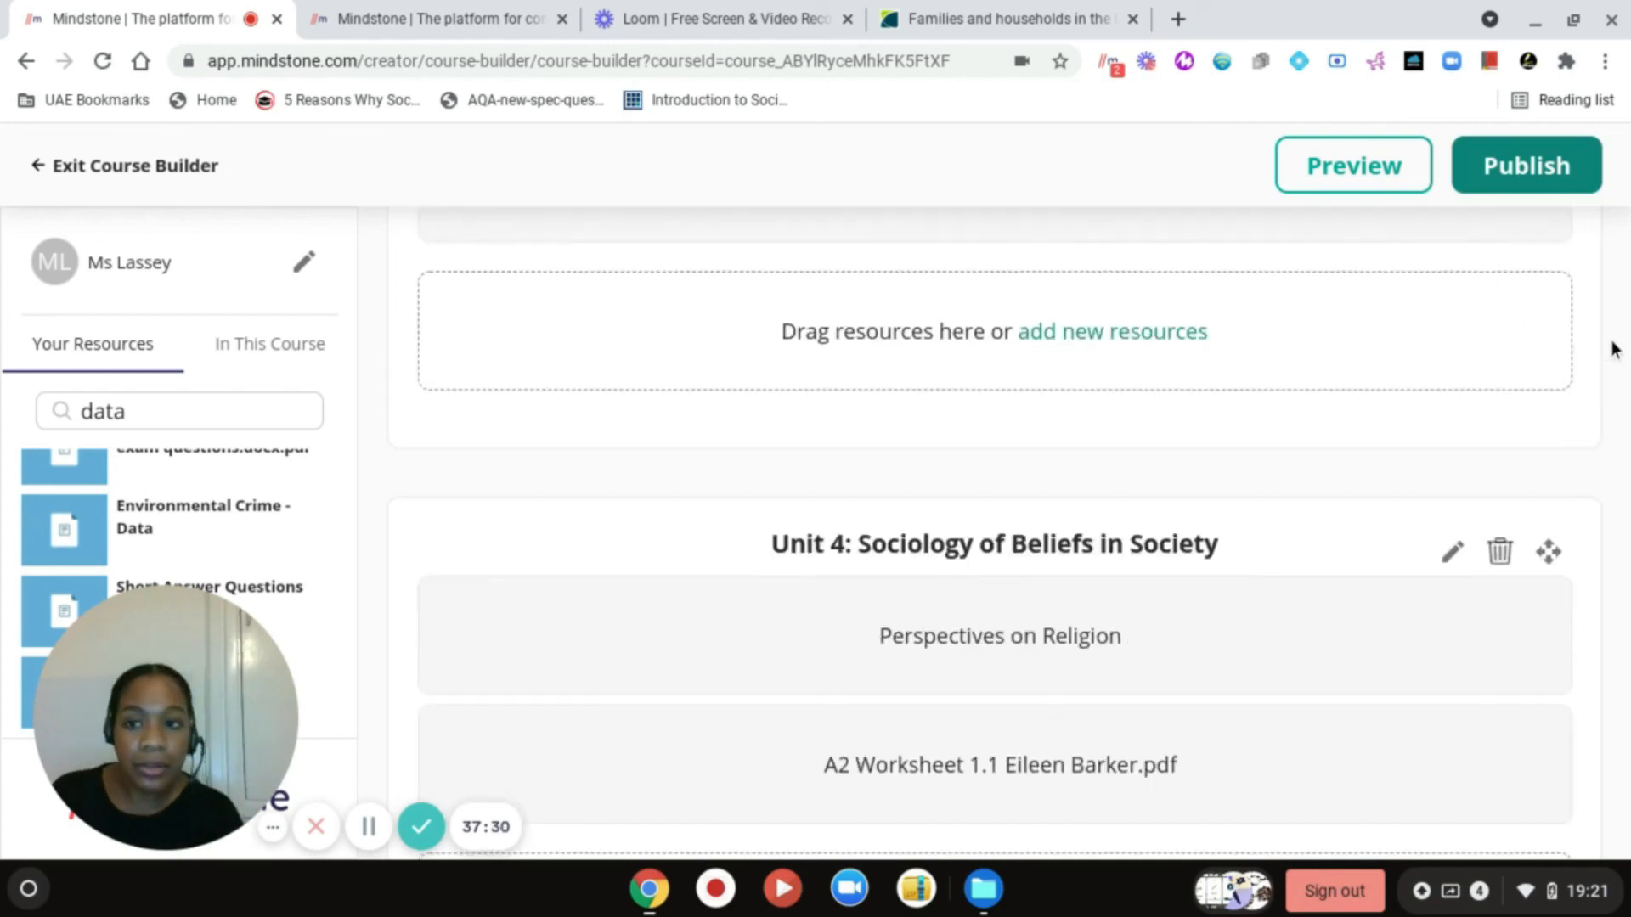
pyautogui.scroll(10, 1614, 349)
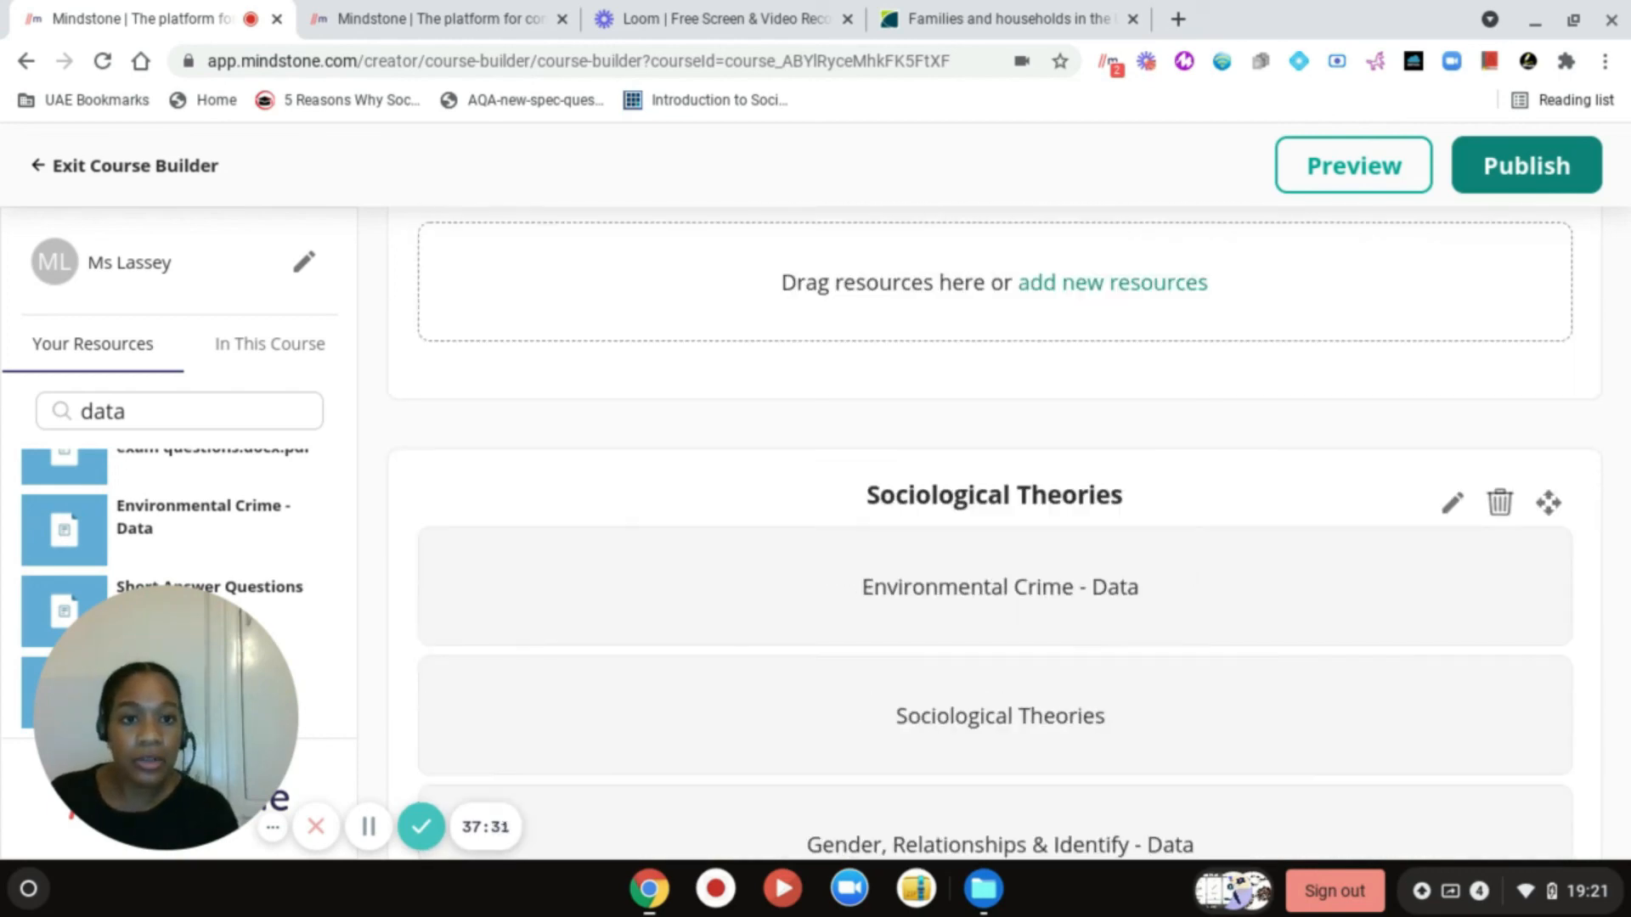
pyautogui.scroll(5, 994, 526)
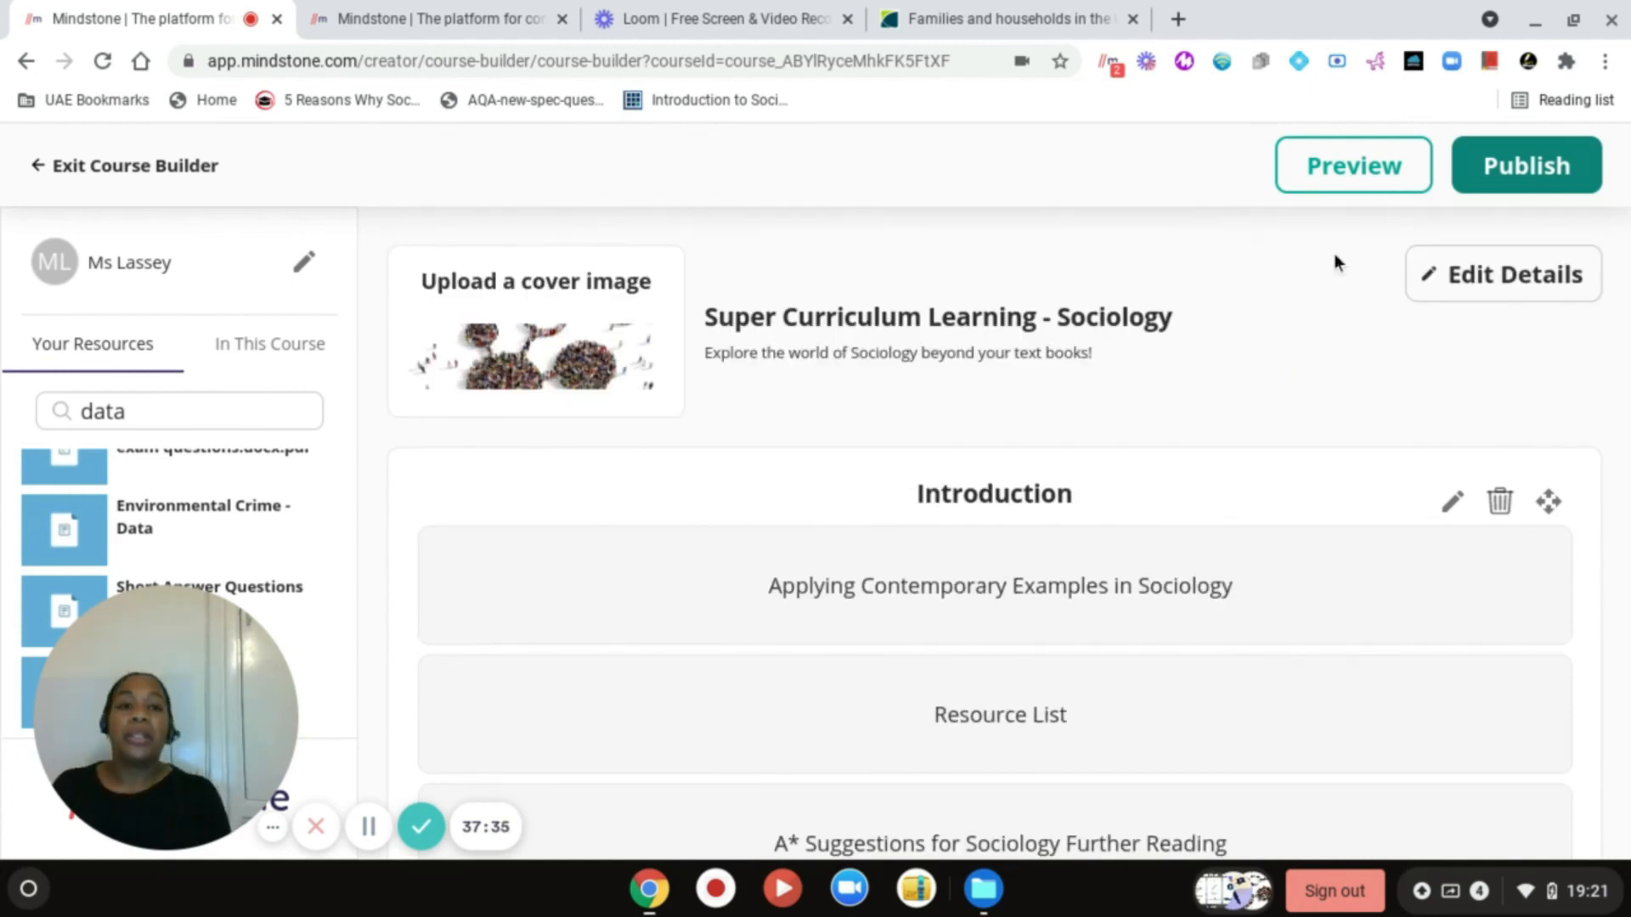
pyautogui.click(1359, 172)
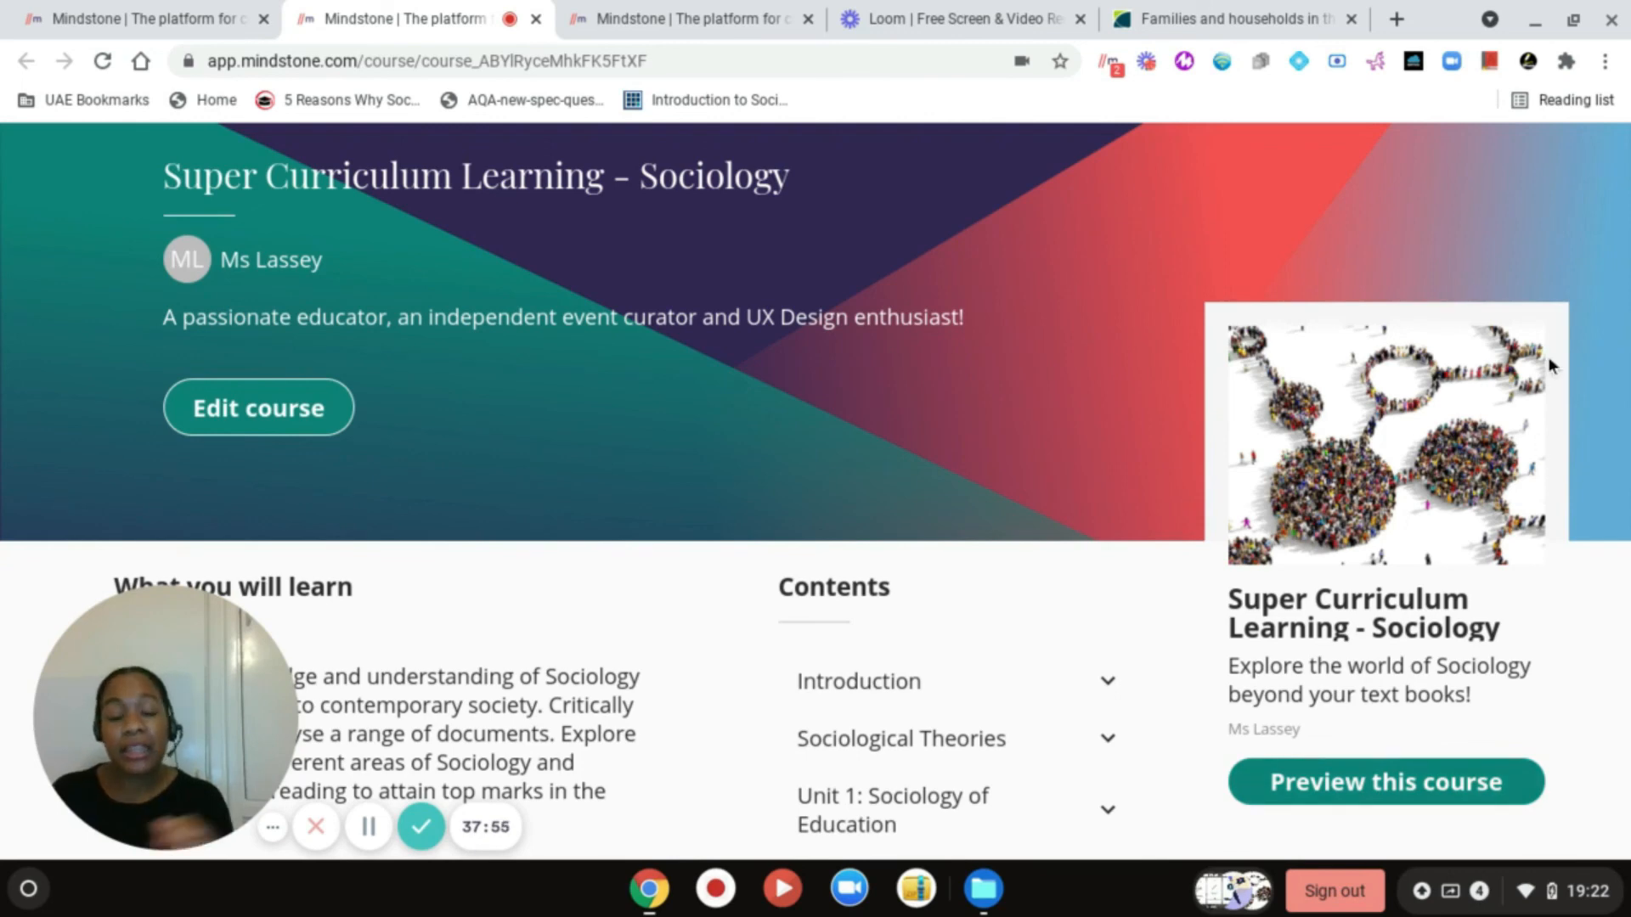
# - Publish the Super Curriculum Learning - Sociology course from the course builder and open its course page
pyautogui.click(172, 8)
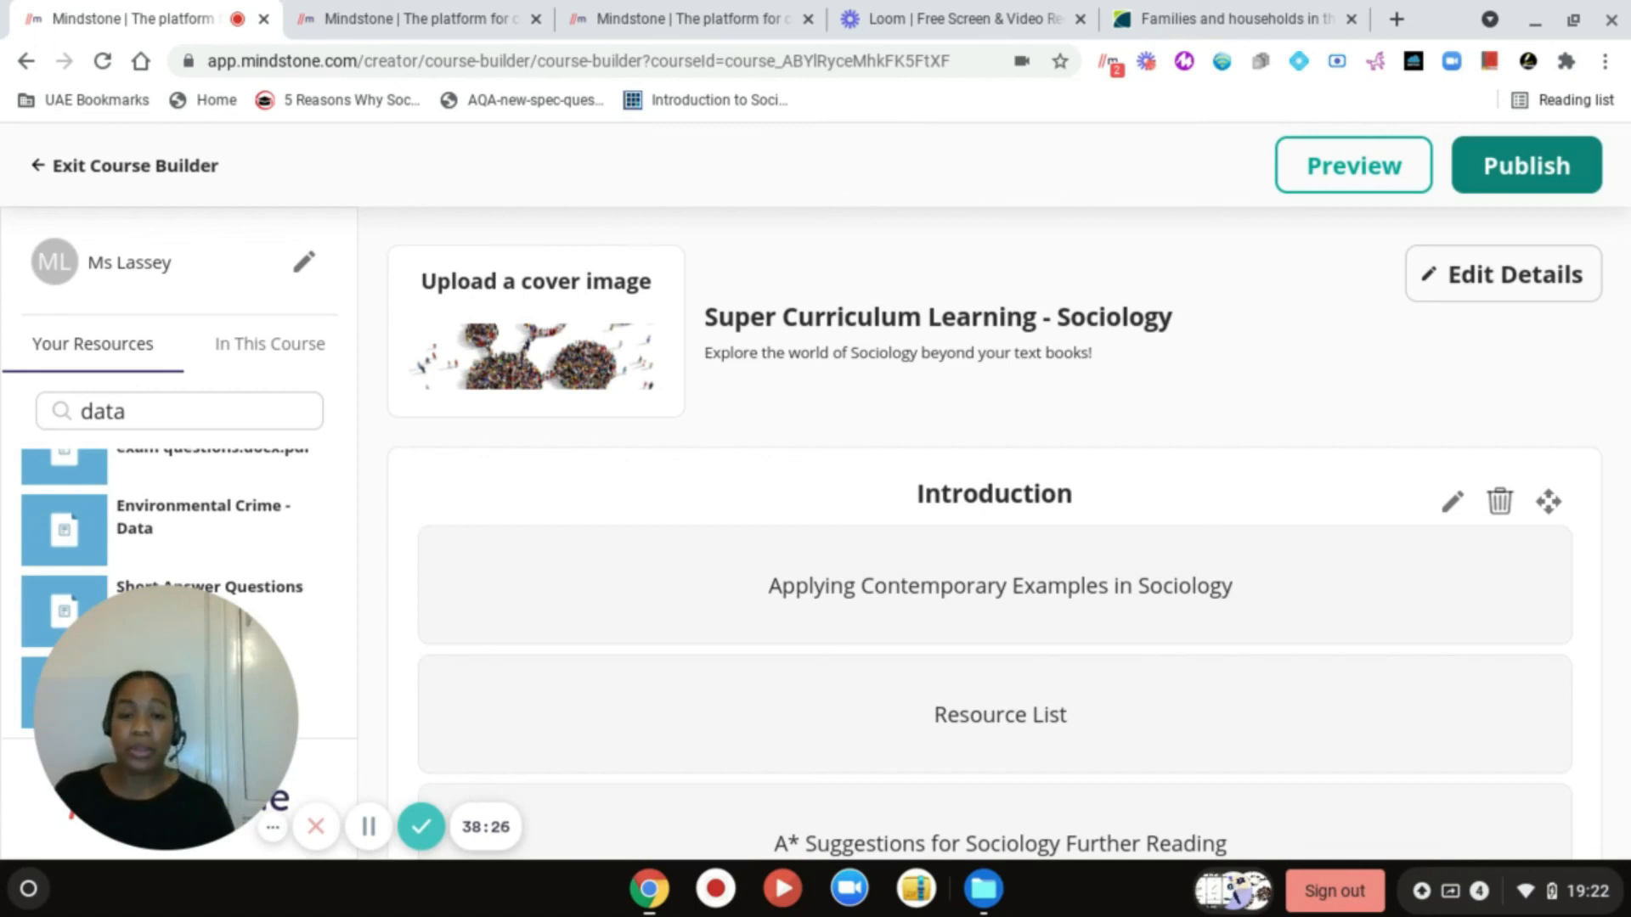
pyautogui.click(1521, 169)
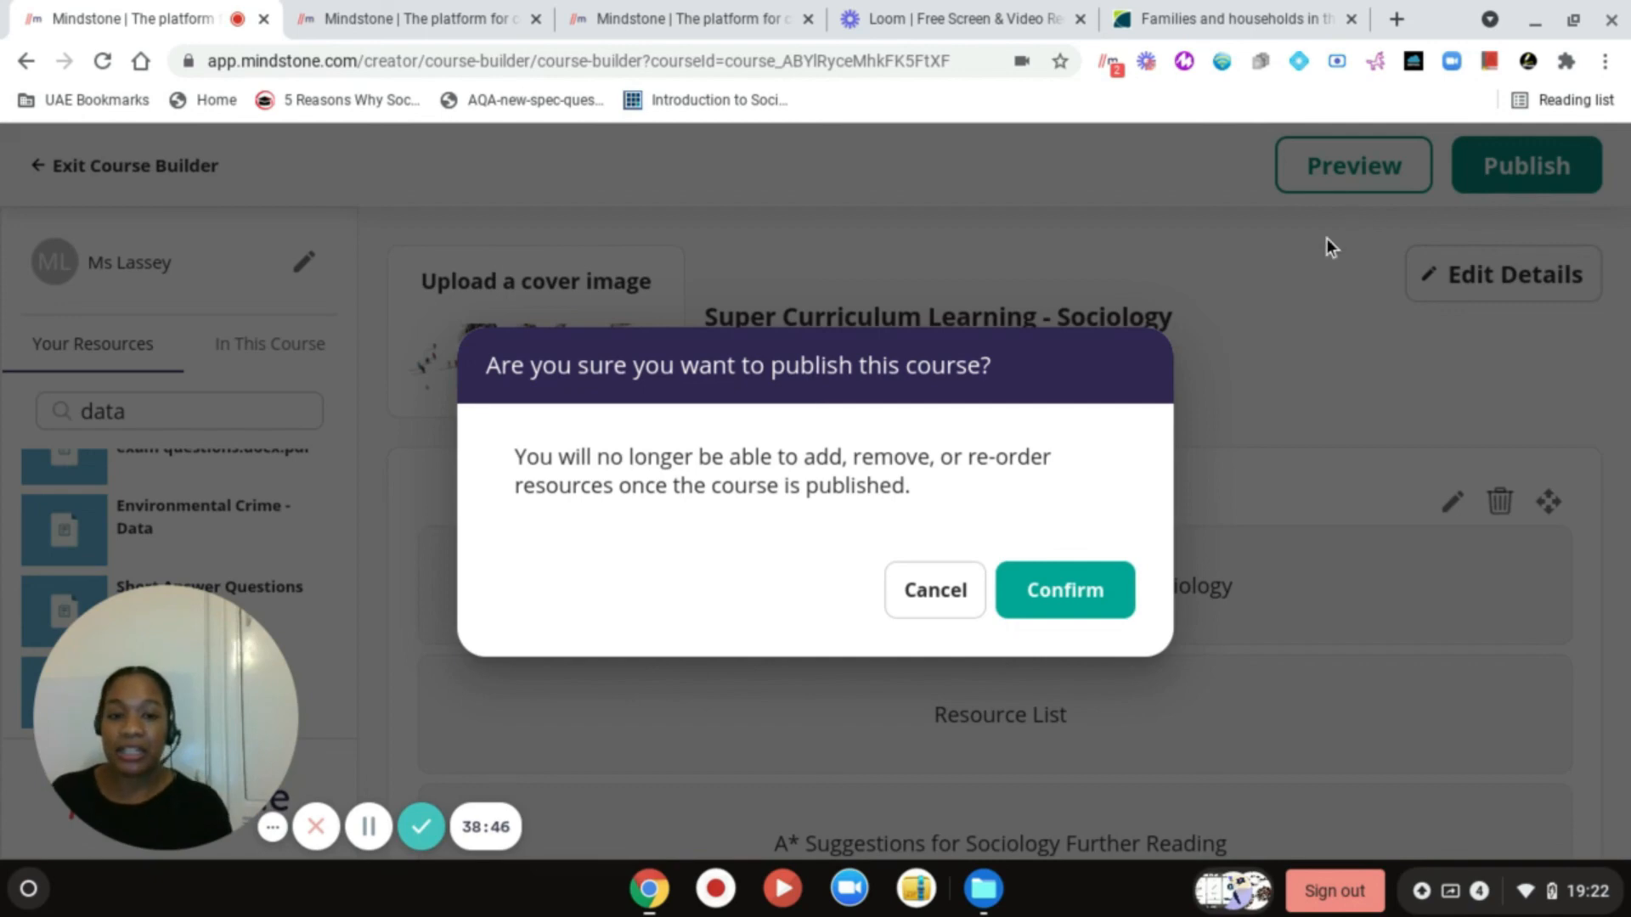
pyautogui.click(1061, 591)
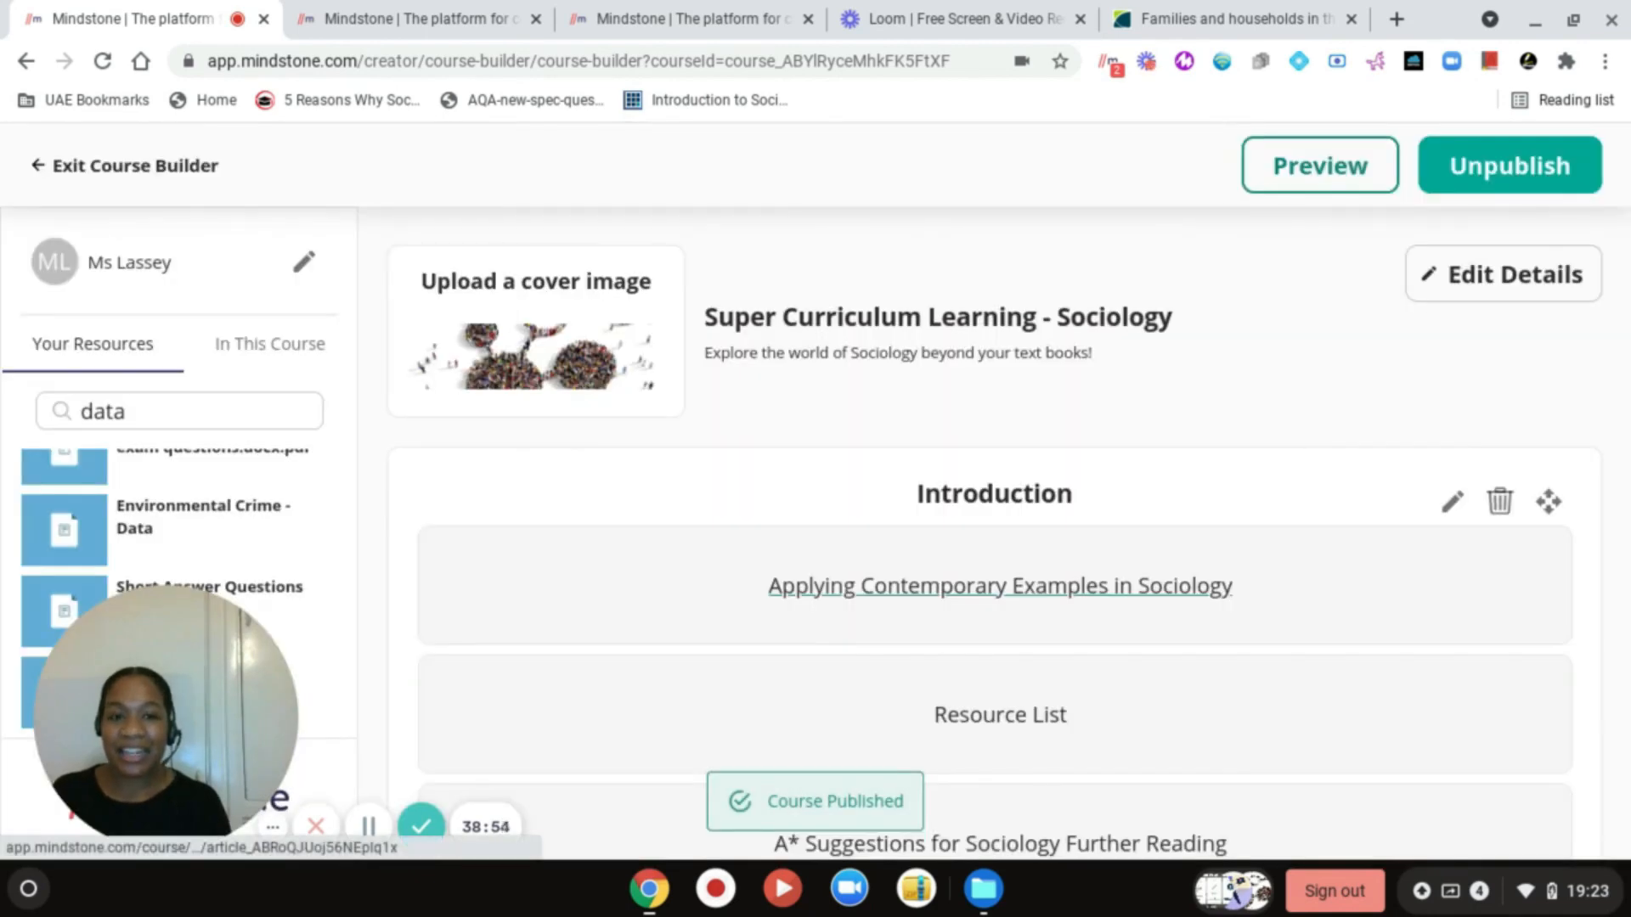
pyautogui.click(1000, 586)
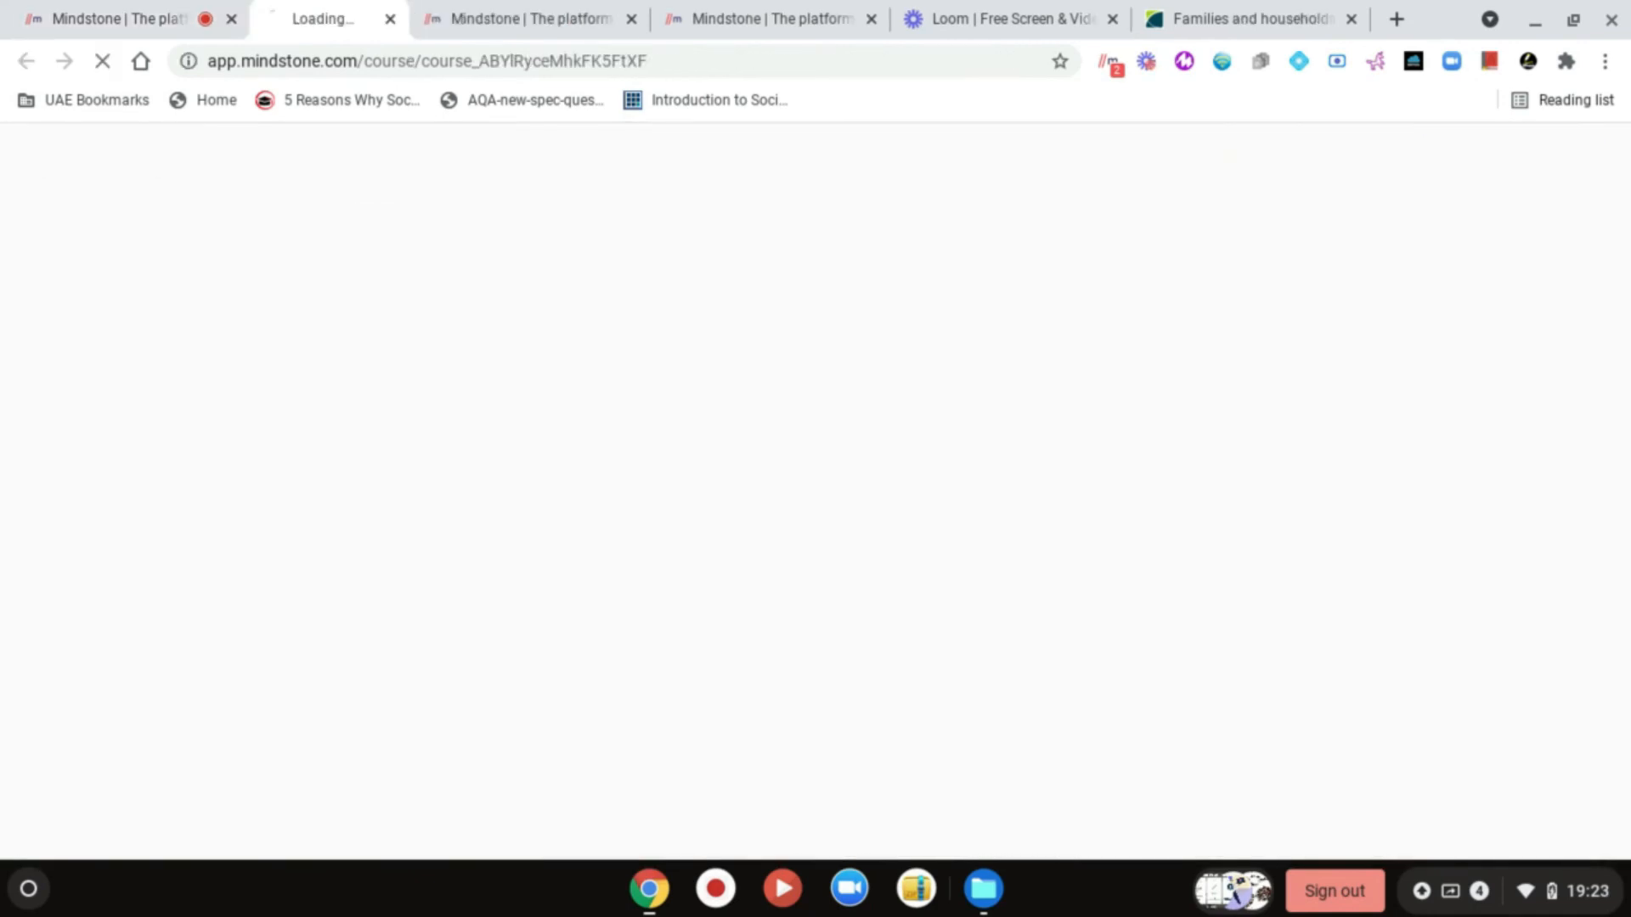